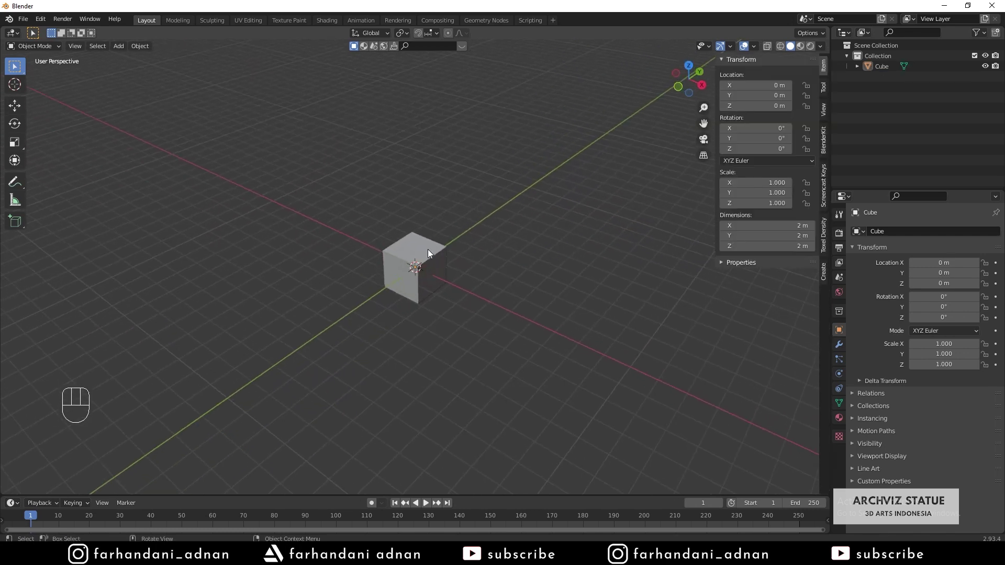
Set the cube's X dimension to 520 cm
{"action": "scroll", "coordinate": [428, 252], "scroll_direction": "up", "scroll_amount": 5}
{"action": "left_click", "coordinate": [434, 267]}
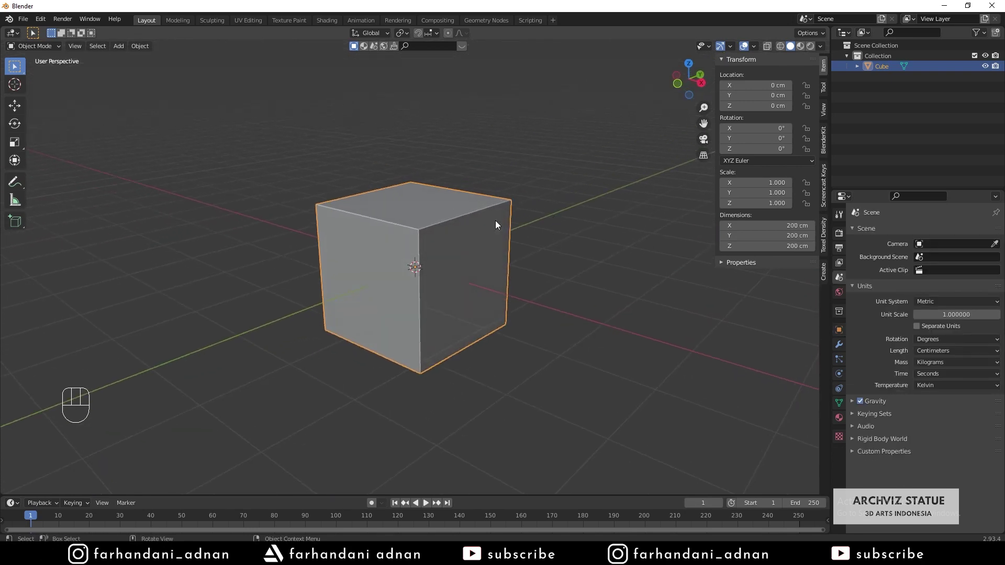
{"action": "key", "text": "KP_1"}
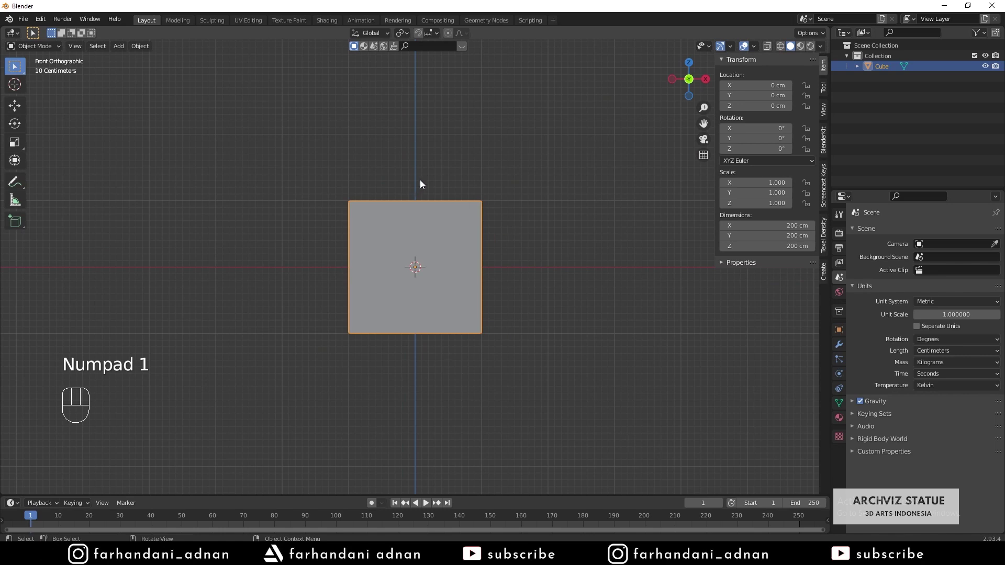
{"action": "middle_click_drag", "start_coordinate": [426, 177], "coordinate": [426, 234]}
{"action": "scroll", "coordinate": [440, 236], "scroll_direction": "down", "scroll_amount": 3}
{"action": "key", "text": "s"}
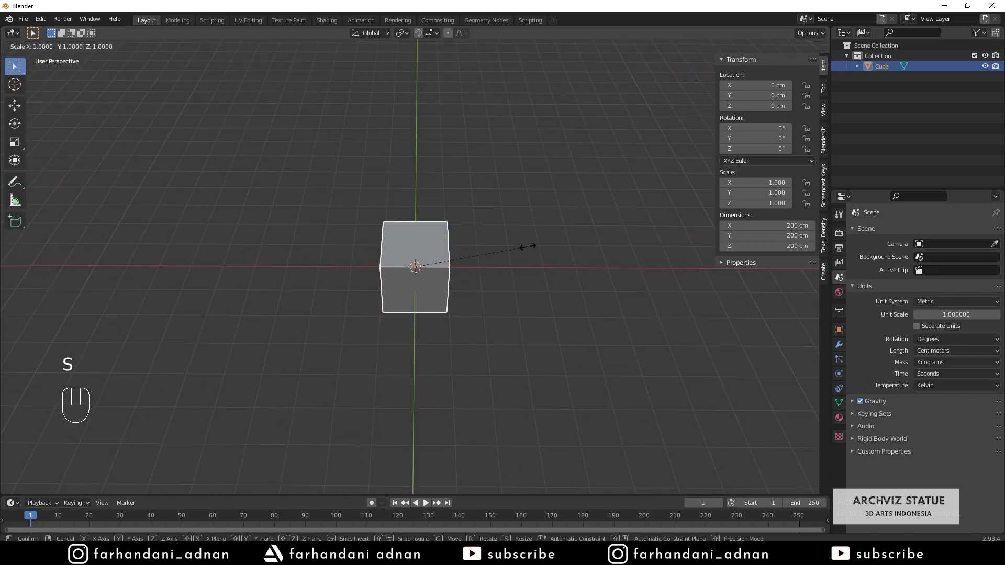
{"action": "right_click", "coordinate": [578, 262]}
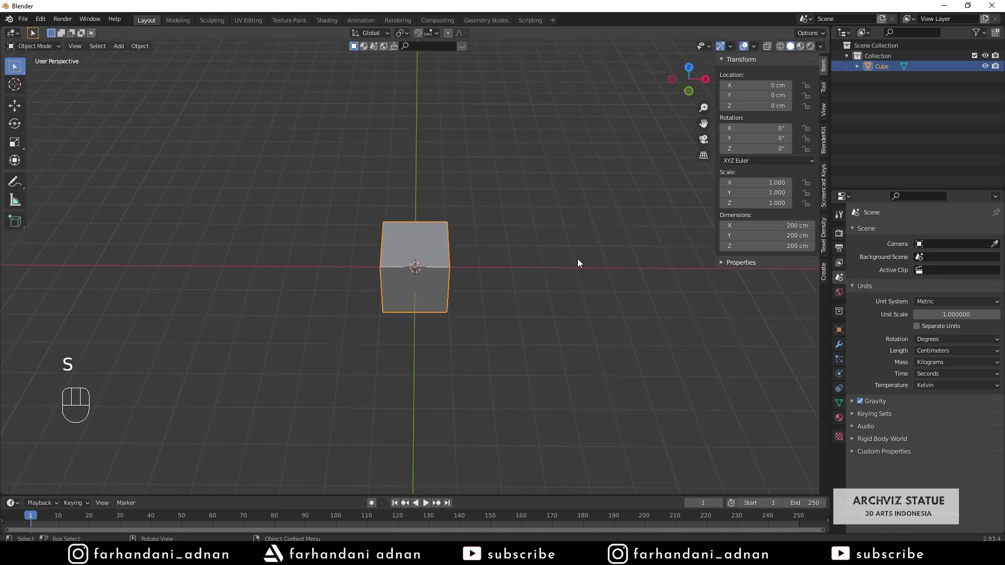
{"action": "left_click", "coordinate": [760, 225]}
{"action": "type", "text": "5"}
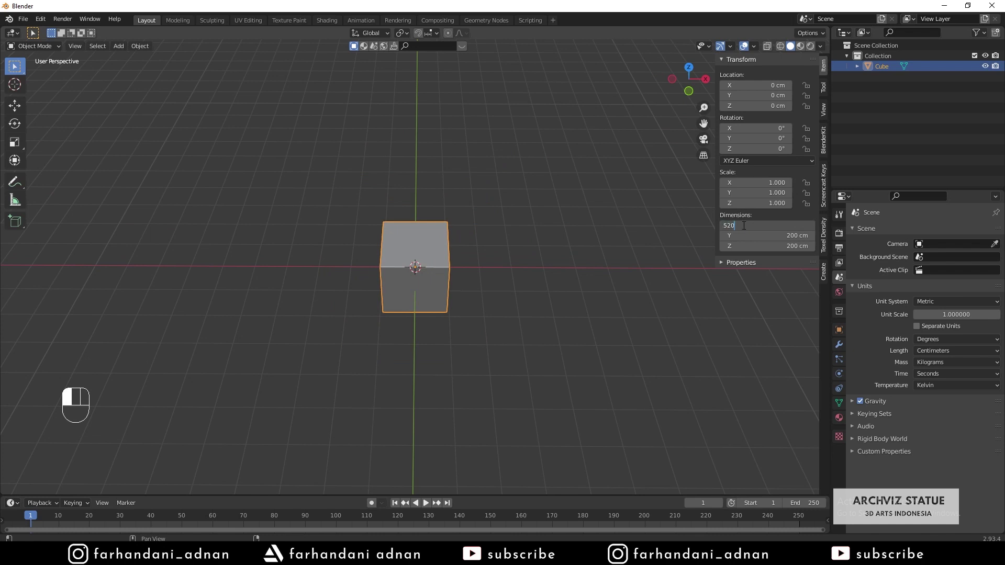
{"action": "type", "text": "20"}
{"action": "key", "text": "Return"}
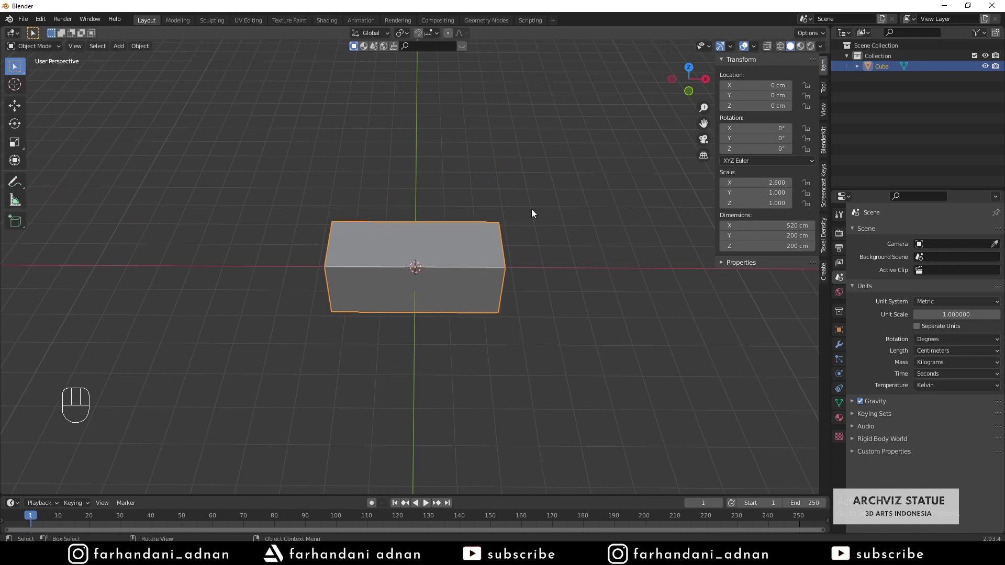
Show the mesh in wireframe and move the vertices at the block's +Y end about 596 cm outward along Y
{"action": "middle_click_drag", "start_coordinate": [492, 191], "coordinate": [385, 203]}
{"action": "key", "text": "Tab"}
{"action": "scroll", "coordinate": [460, 221], "scroll_direction": "up", "scroll_amount": 2}
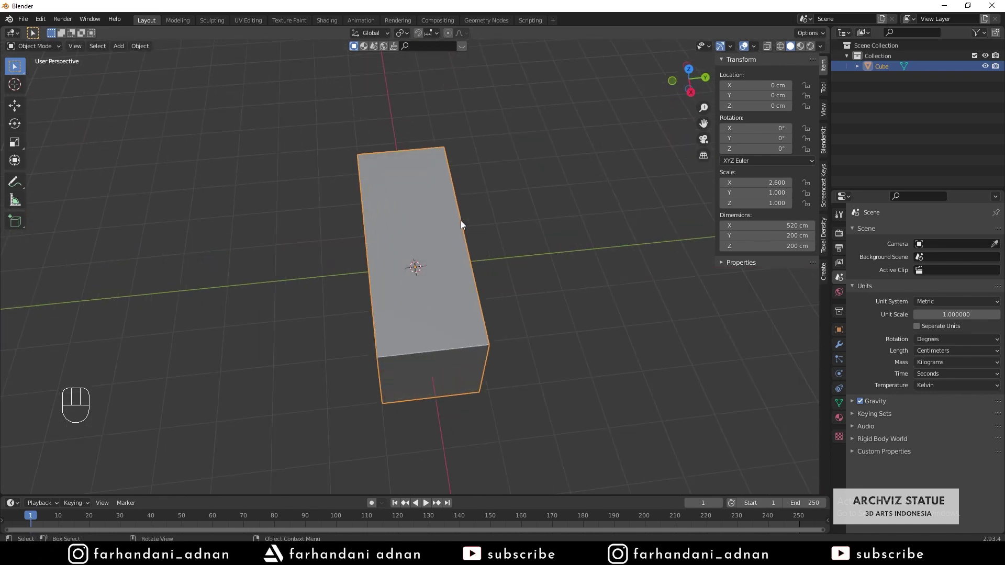
{"action": "middle_click_drag", "start_coordinate": [499, 240], "coordinate": [471, 229]}
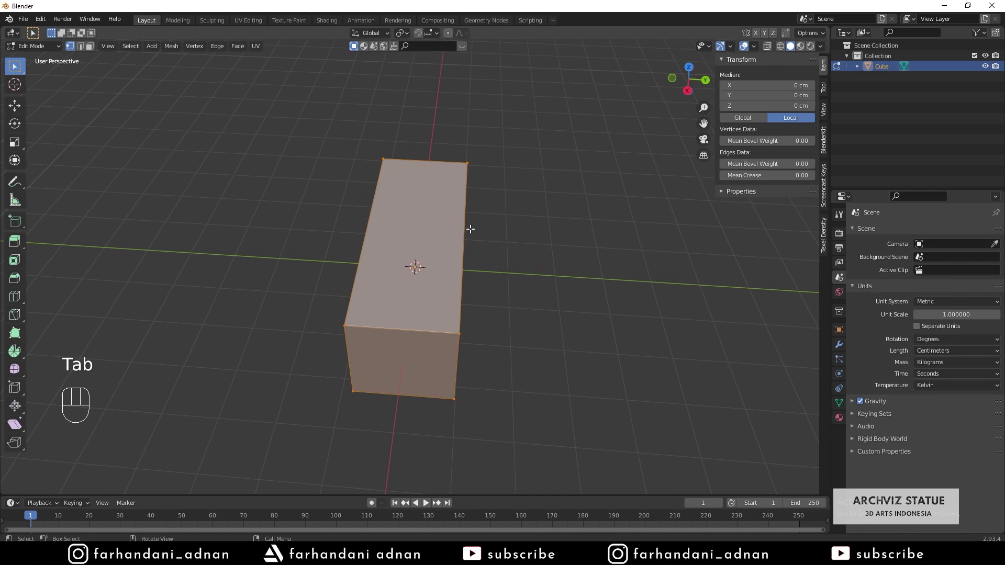
{"action": "key", "text": "KP_7"}
{"action": "key", "text": "z"}
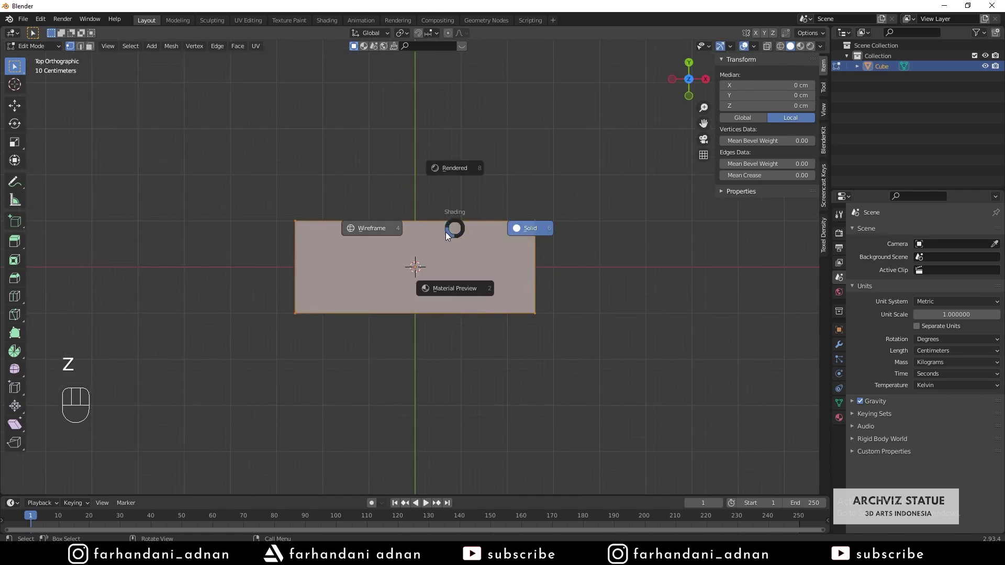
{"action": "left_click", "coordinate": [390, 229]}
{"action": "left_click_drag", "start_coordinate": [208, 188], "coordinate": [654, 265]}
{"action": "middle_click_drag", "start_coordinate": [506, 210], "coordinate": [511, 284], "text": "shift"}
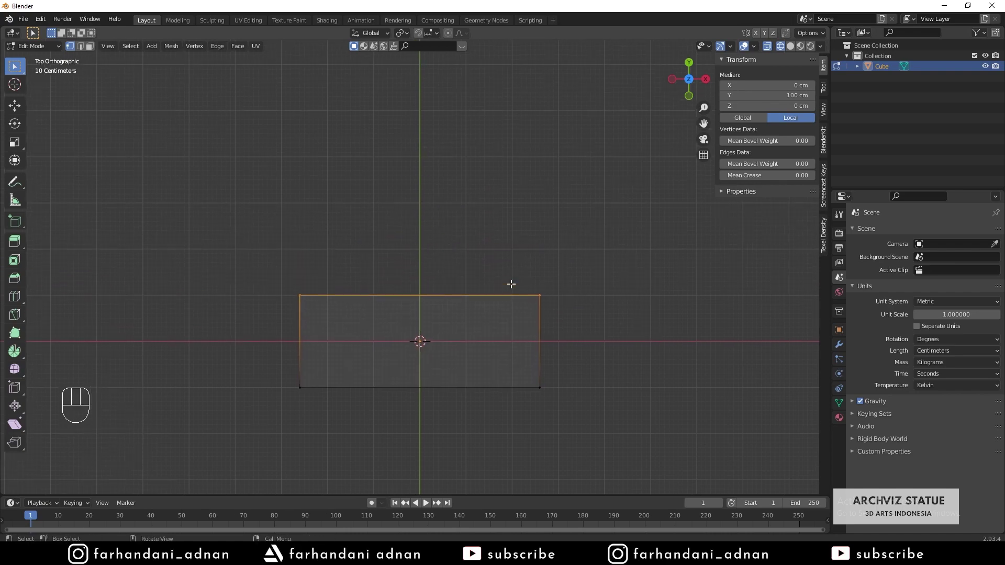
{"action": "key", "text": "g"}
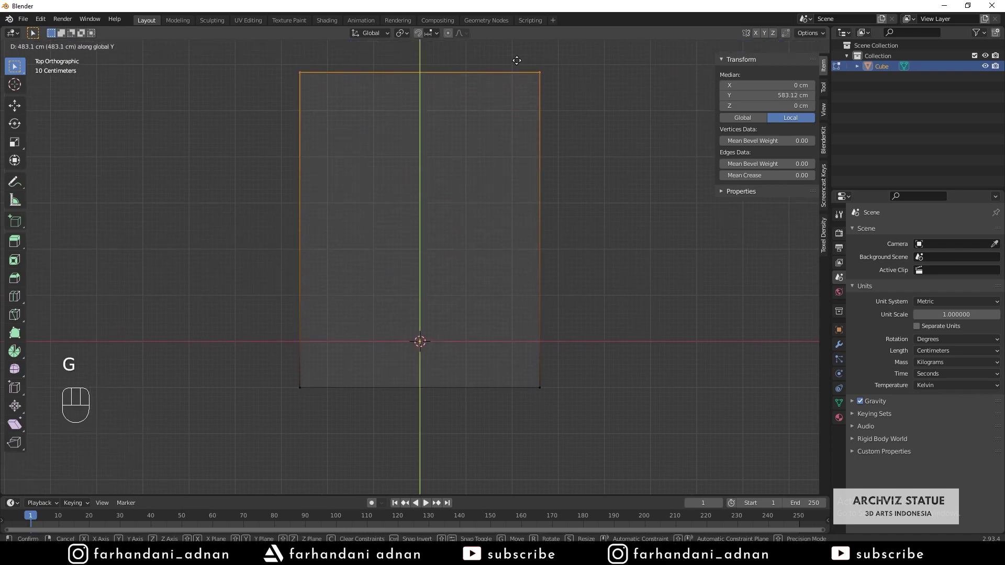
{"action": "left_click", "coordinate": [517, 21]}
Bevel the two vertical edges at the block's +Y end with a single segment, and return to Object Mode
{"action": "scroll", "coordinate": [508, 176], "scroll_direction": "down", "scroll_amount": 1}
{"action": "middle_click_drag", "start_coordinate": [510, 106], "coordinate": [438, 139], "text": "shift"}
{"action": "key", "text": "2"}
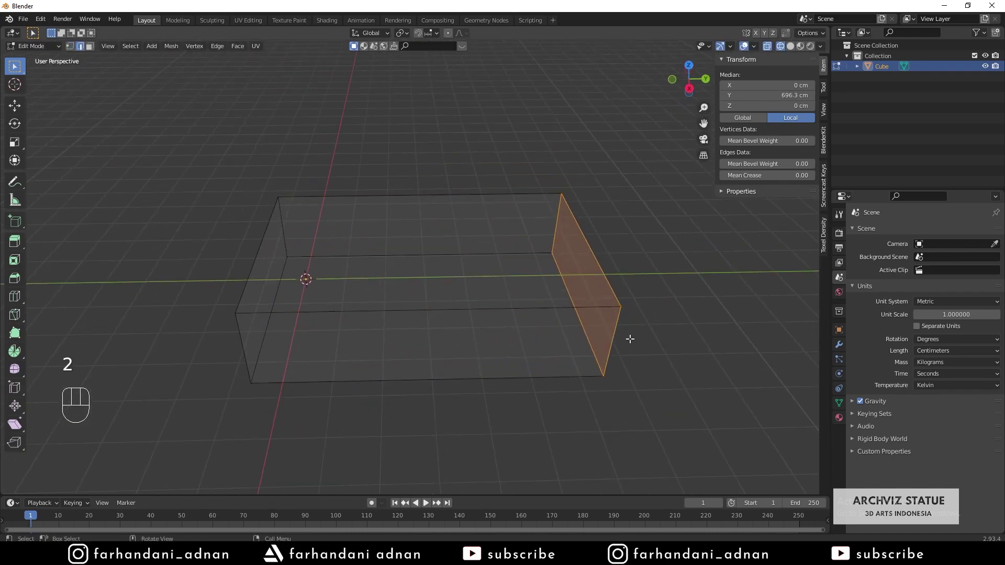
{"action": "left_click", "coordinate": [611, 333]}
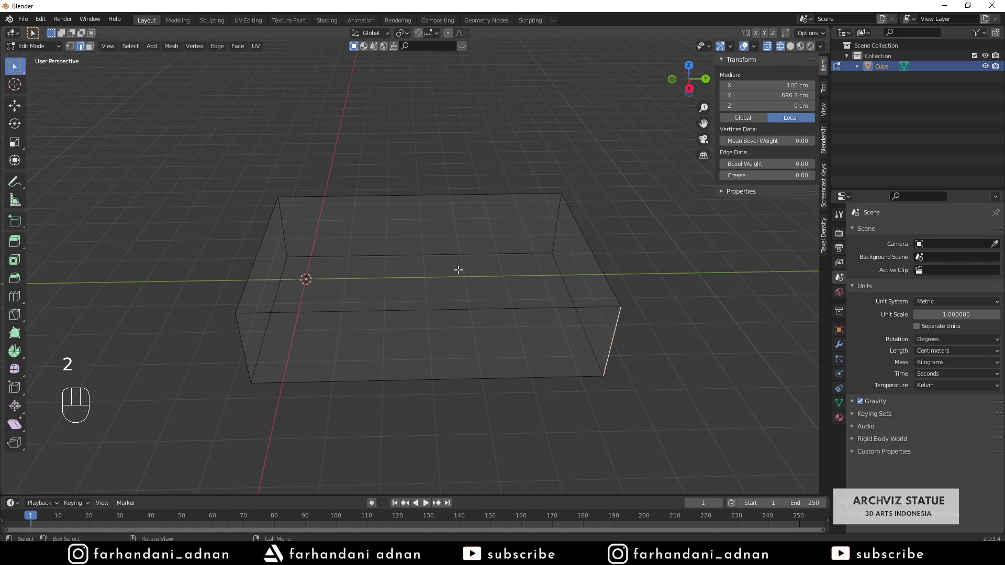
{"action": "middle_click_drag", "start_coordinate": [519, 309], "coordinate": [543, 291]}
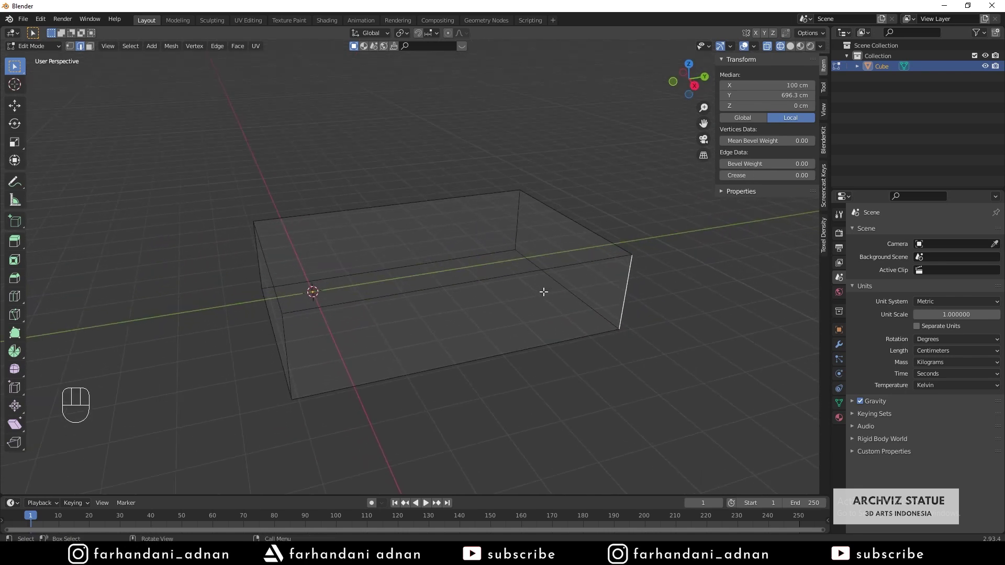
{"action": "left_click", "coordinate": [525, 229], "text": "shift"}
{"action": "middle_click_drag", "start_coordinate": [556, 288], "coordinate": [473, 275]}
{"action": "left_click", "coordinate": [440, 311]}
{"action": "left_click", "coordinate": [568, 278], "text": "shift"}
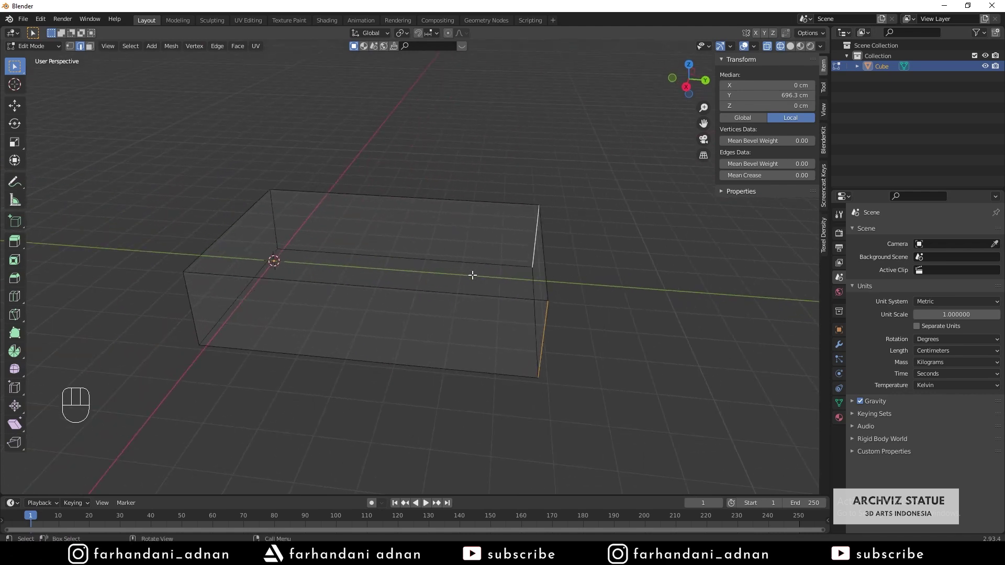
{"action": "key", "text": "KP_7"}
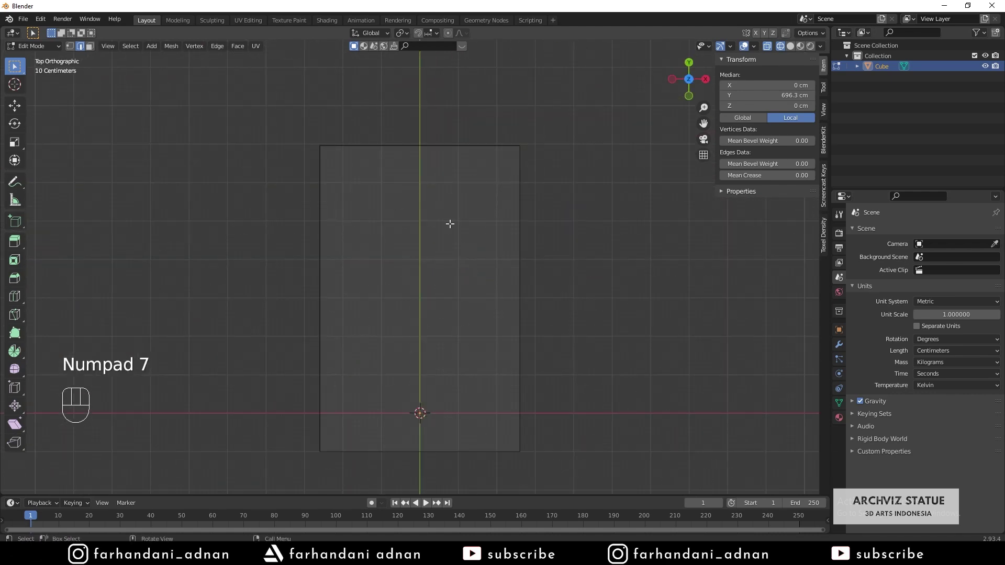
{"action": "key", "text": "ctrl+b"}
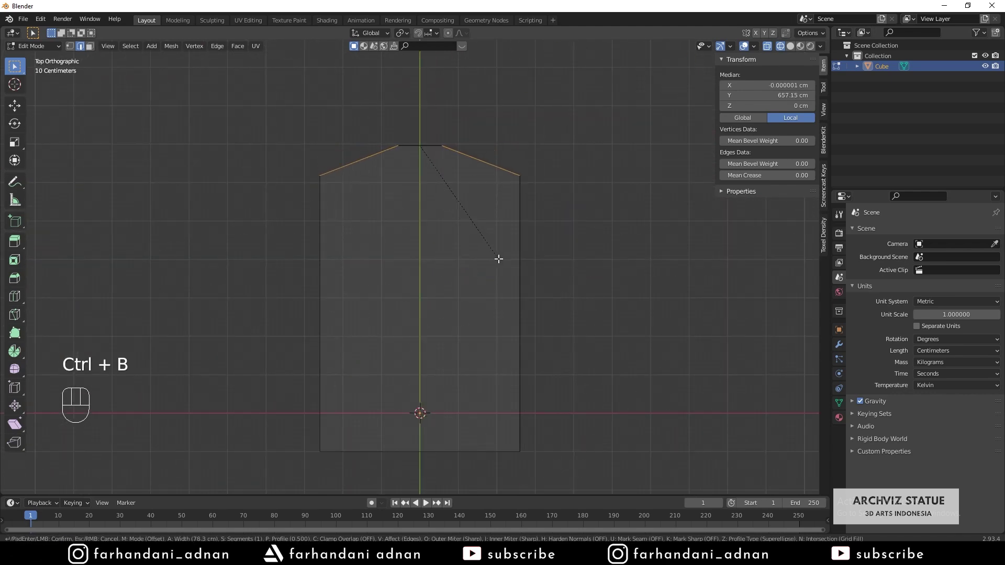
{"action": "left_click", "coordinate": [498, 260]}
{"action": "middle_click_drag", "start_coordinate": [498, 261], "coordinate": [444, 206]}
{"action": "key", "text": "Tab"}
{"action": "key", "text": "s"}
{"action": "key", "text": "z"}
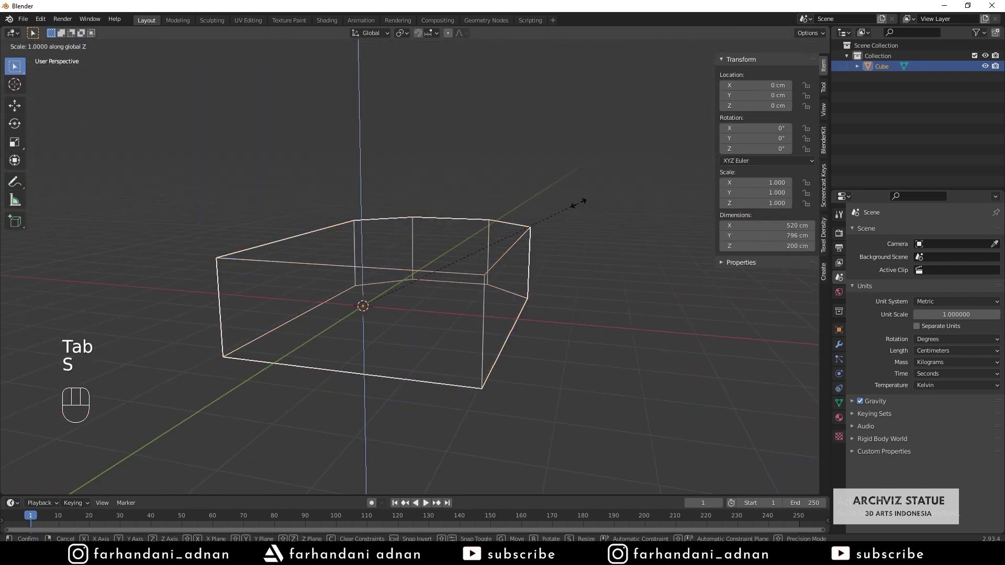
{"action": "right_click", "coordinate": [547, 208]}
{"action": "type", "text": "sz"}
{"action": "type", "text": "400"}
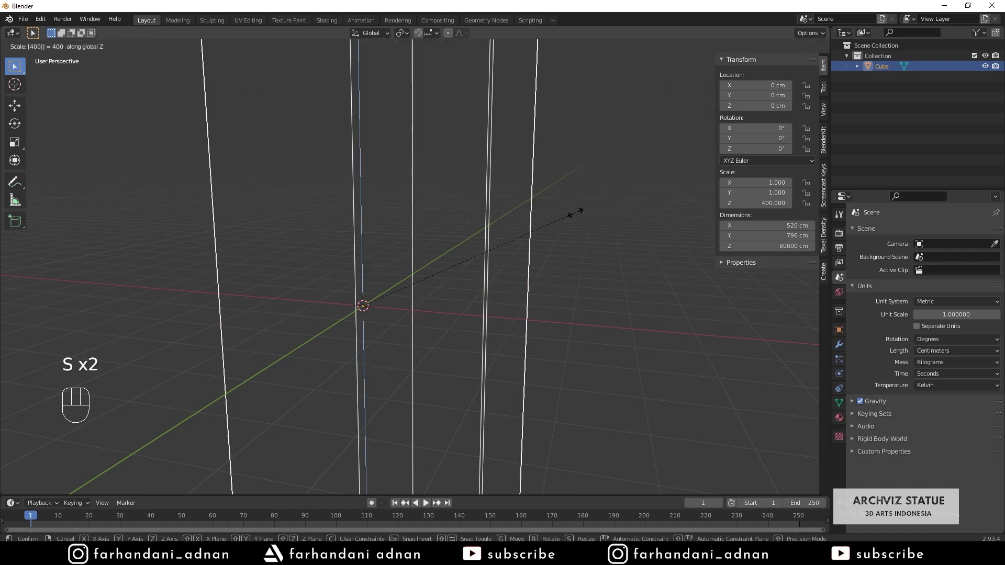
{"action": "right_click", "coordinate": [575, 213]}
Set the block's Z dimension to 400 cm and apply its scale
{"action": "left_click", "coordinate": [773, 246]}
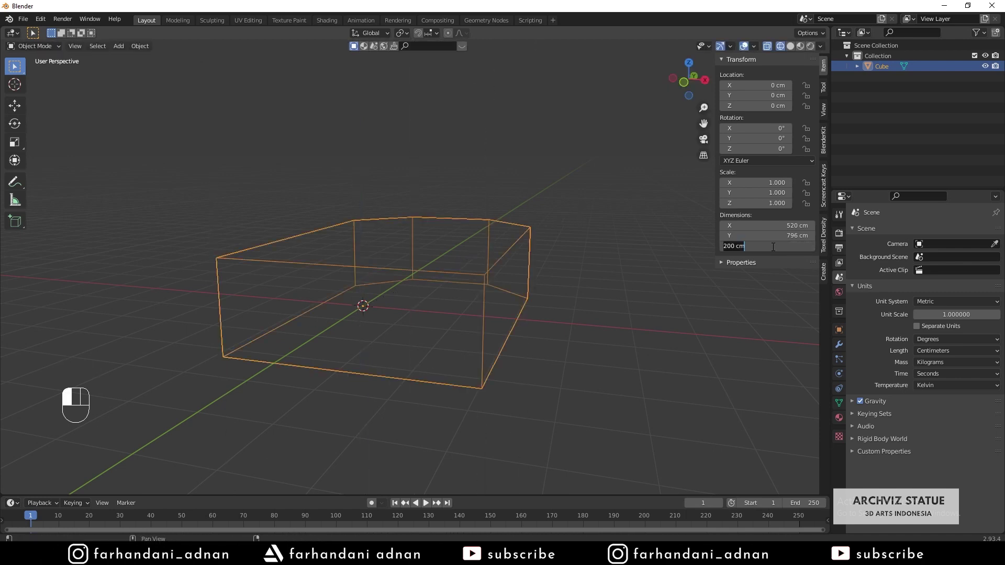
{"action": "type", "text": "400"}
{"action": "key", "text": "Return"}
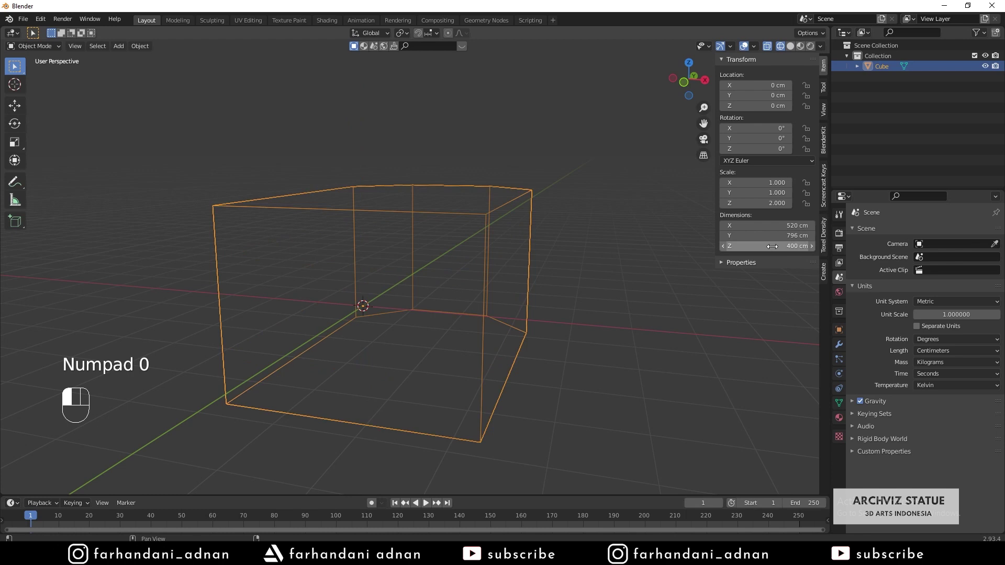
{"action": "key", "text": "ctrl+a"}
{"action": "left_click", "coordinate": [547, 272]}
Raise the block about 199 cm along Z so its base rests on the grid floor
{"action": "key", "text": "KP_1"}
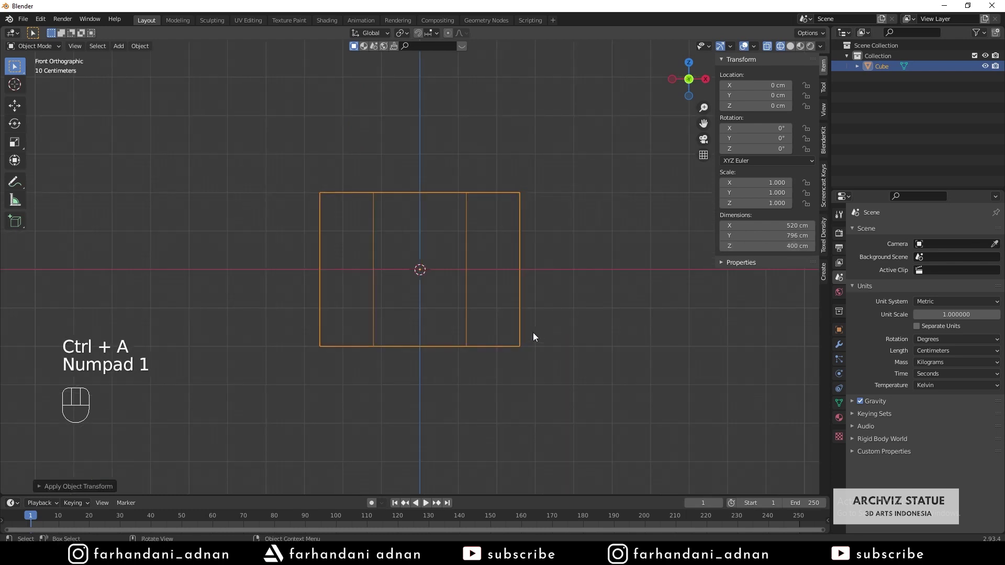
{"action": "key", "text": "g"}
{"action": "key", "text": "z"}
{"action": "left_click", "coordinate": [514, 254]}
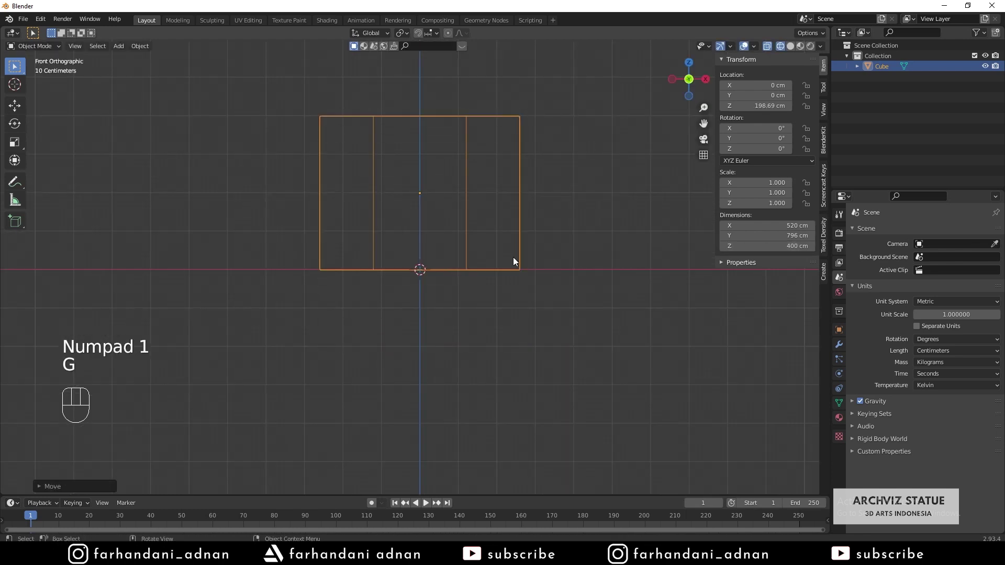
Add a horizontal loop cut around all the walls, about 72 cm above the block's mid-height
{"action": "middle_click_drag", "start_coordinate": [513, 257], "coordinate": [504, 231]}
{"action": "key", "text": "Tab"}
{"action": "key", "text": "a"}
{"action": "key", "text": "a"}
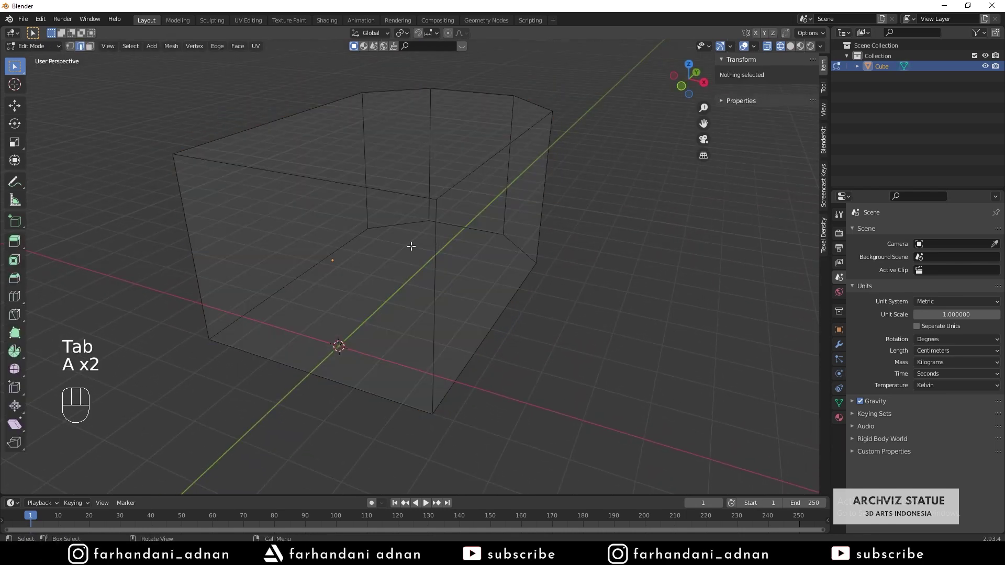
{"action": "middle_click_drag", "start_coordinate": [411, 244], "coordinate": [399, 227]}
{"action": "key", "text": "ctrl+r"}
{"action": "left_click", "coordinate": [402, 224]}
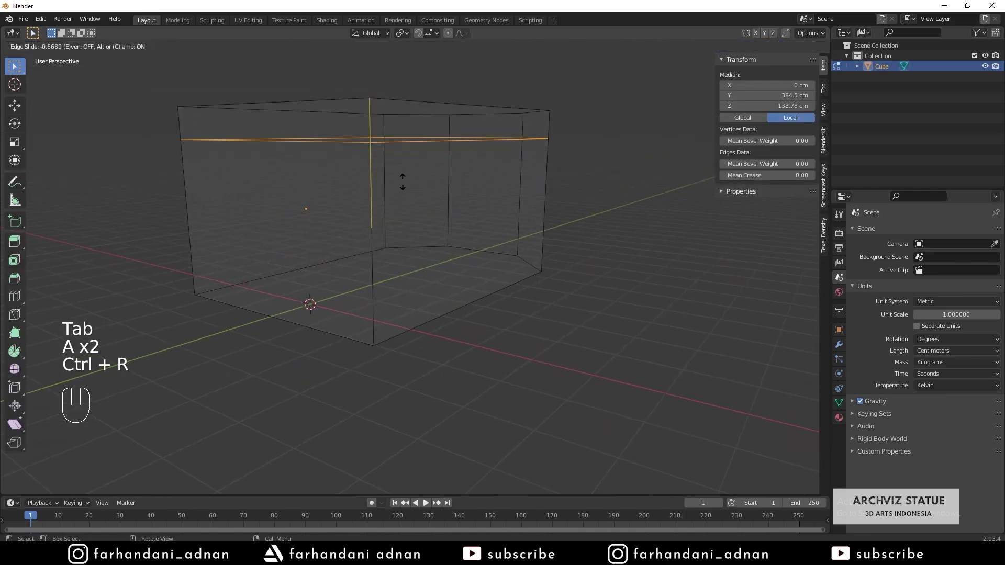
{"action": "left_click", "coordinate": [439, 215]}
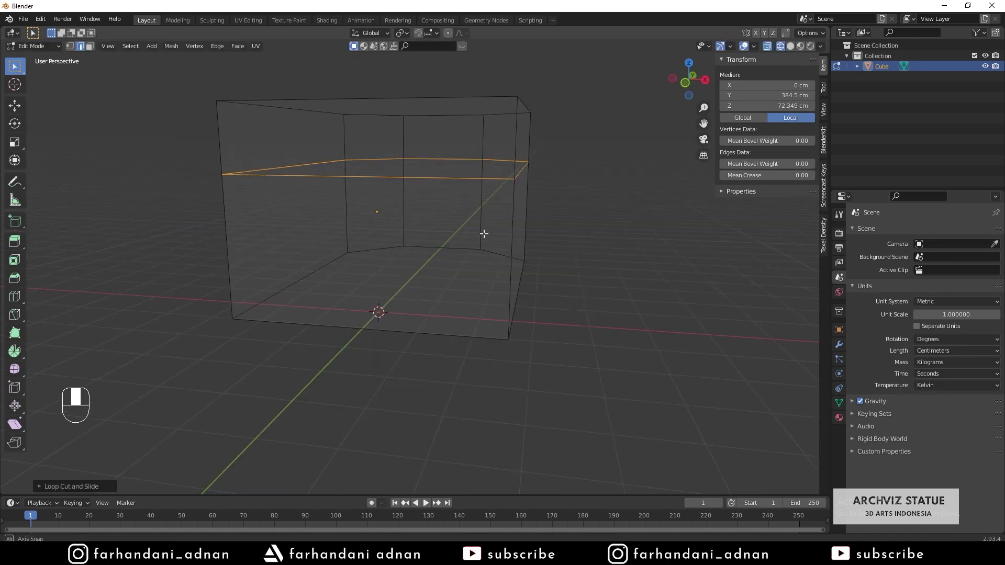
Switch to solid shading and delete the block's top face
{"action": "middle_click_drag", "start_coordinate": [413, 156], "coordinate": [429, 223]}
{"action": "key", "text": "Tab"}
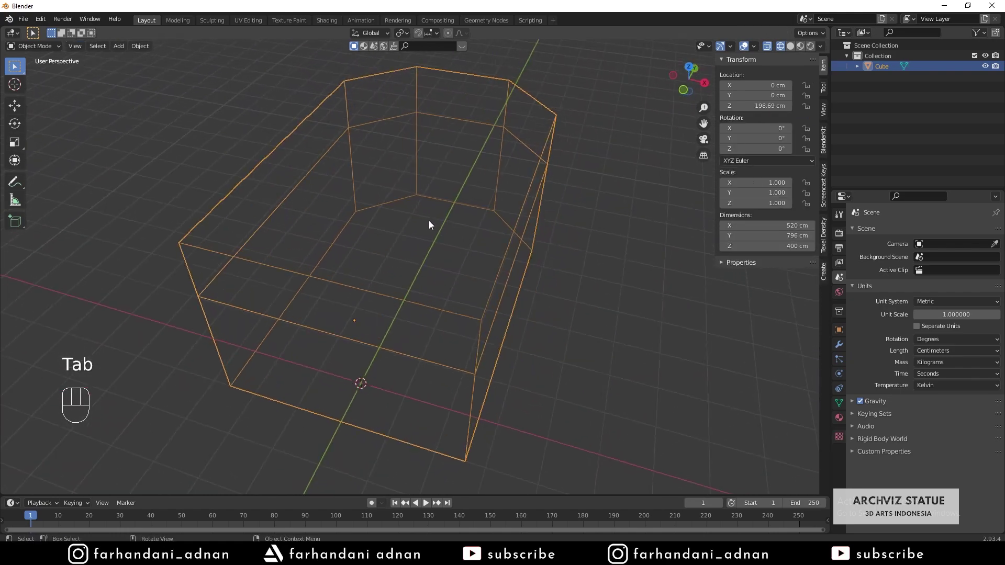
{"action": "key", "text": "z"}
{"action": "left_click", "coordinate": [485, 197]}
{"action": "key", "text": "Tab"}
{"action": "key", "text": "3"}
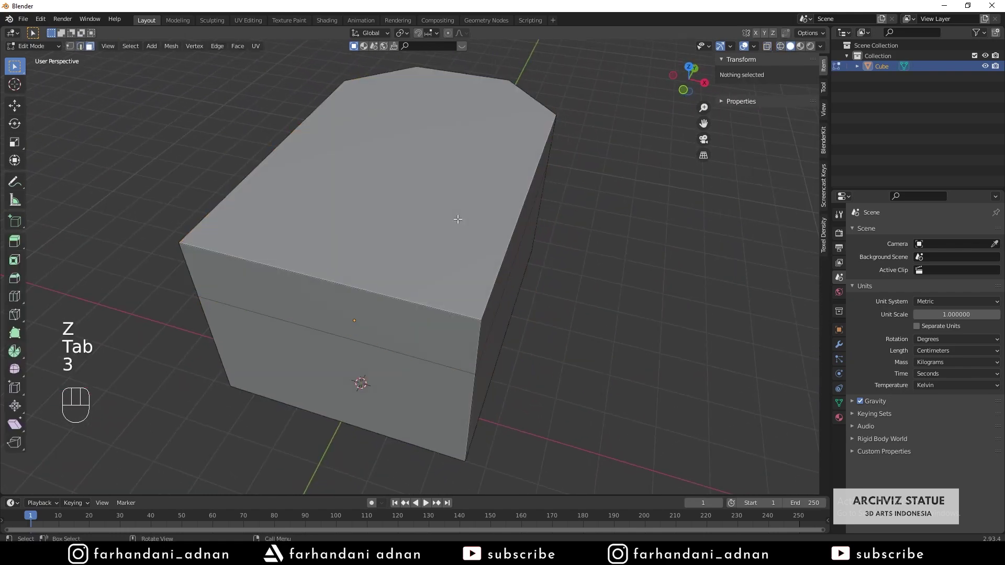
{"action": "left_click", "coordinate": [457, 219]}
{"action": "key", "text": "x"}
{"action": "left_click", "coordinate": [487, 242]}
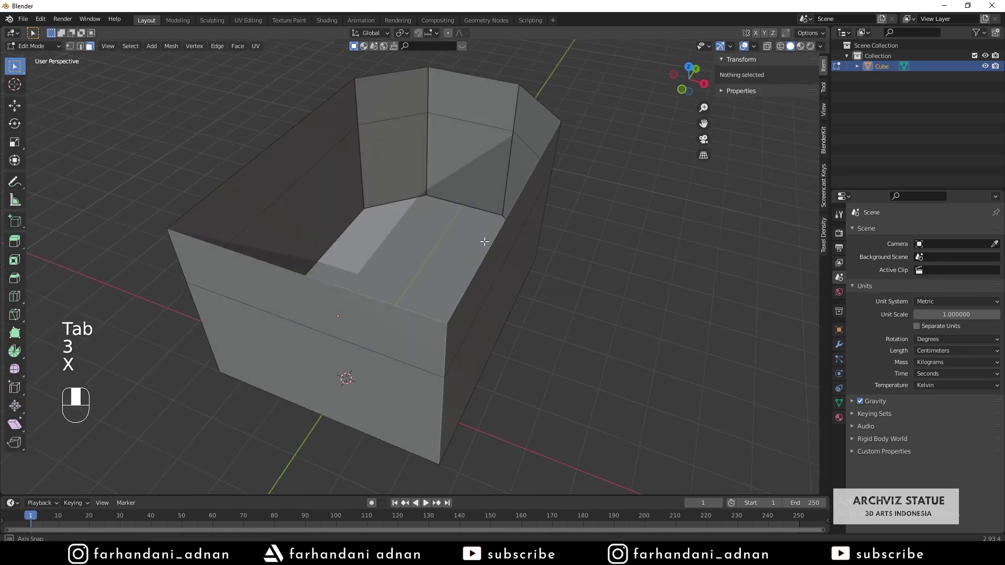
Try deleting the face above the loop cut on the front wall, and undo the deletion
{"action": "middle_click_drag", "start_coordinate": [484, 241], "coordinate": [420, 238]}
{"action": "left_click", "coordinate": [420, 238]}
{"action": "key", "text": "x"}
{"action": "left_click", "coordinate": [545, 225]}
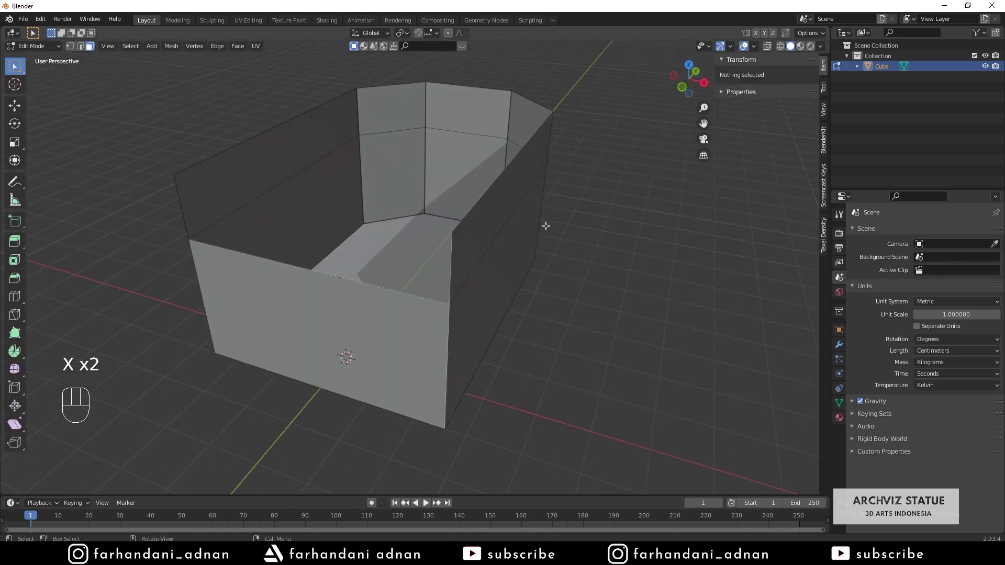
{"action": "mouse_move", "coordinate": [545, 225]}
{"action": "middle_mouse_down"}
{"action": "mouse_move", "coordinate": [465, 231]}
{"action": "mouse_move", "coordinate": [458, 240]}
{"action": "mouse_move", "coordinate": [557, 240]}
{"action": "middle_mouse_up"}
{"action": "key", "text": "ctrl+z"}
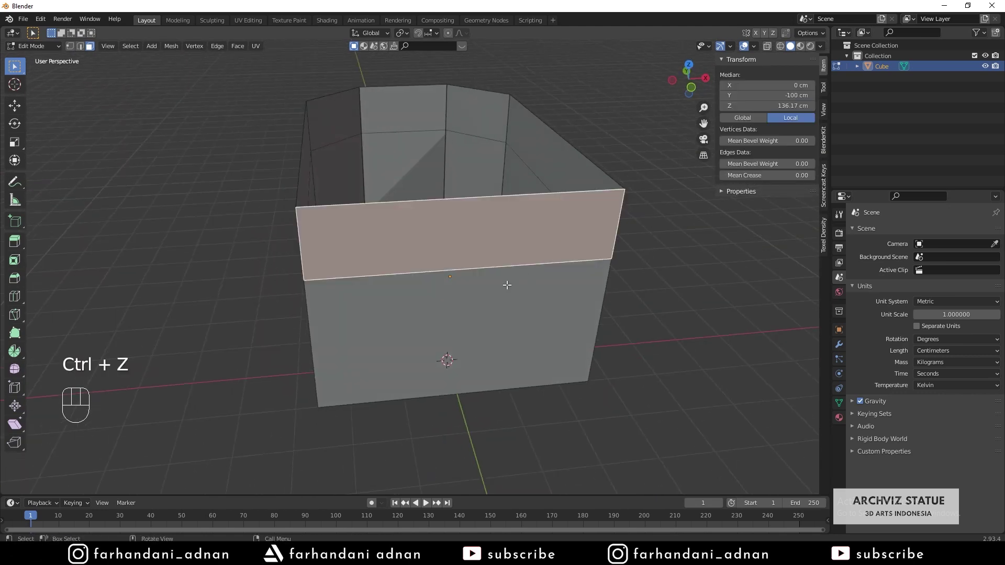
Dissolve the horizontal edge across the front wall to merge its two faces
{"action": "key", "text": "2"}
{"action": "left_click", "coordinate": [470, 268]}
{"action": "key", "text": "x"}
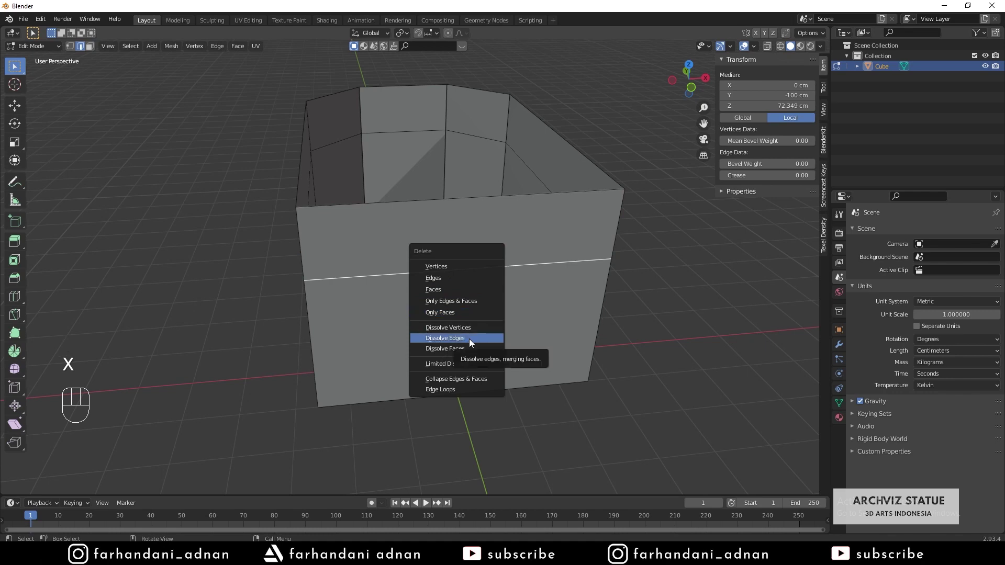
{"action": "left_click", "coordinate": [469, 338]}
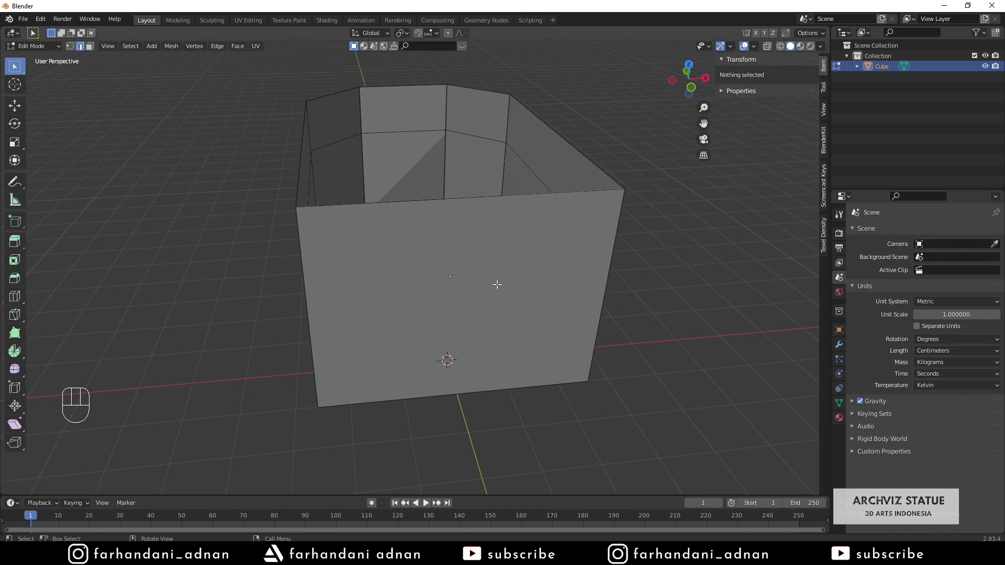
Separate the front wall face into its own object and select that object in Object Mode
{"action": "key", "text": "3"}
{"action": "left_click", "coordinate": [497, 285]}
{"action": "key", "text": "p"}
{"action": "left_click", "coordinate": [482, 271]}
{"action": "key", "text": "Tab"}
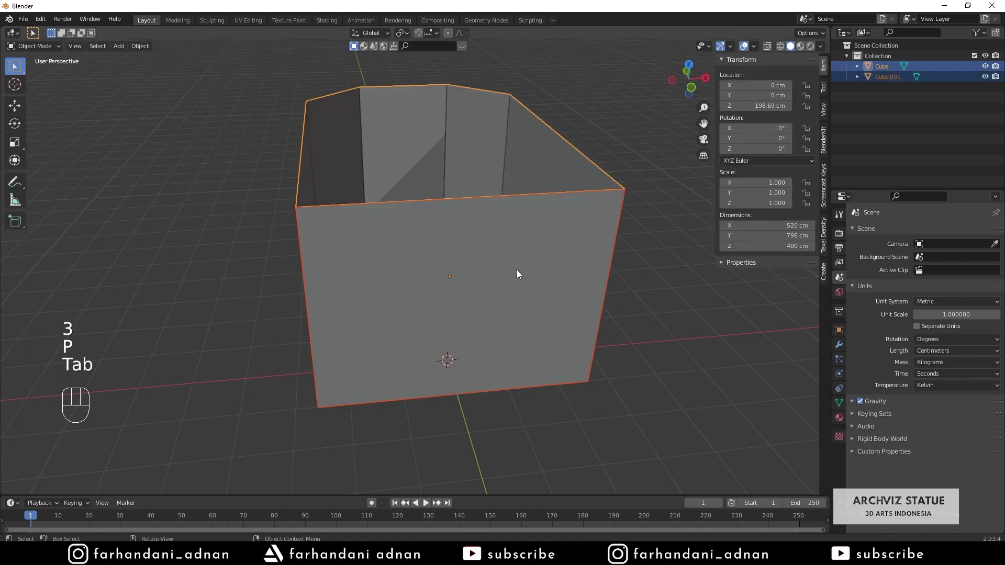
{"action": "left_click", "coordinate": [516, 274]}
{"action": "middle_click_drag", "start_coordinate": [517, 274], "coordinate": [479, 323]}
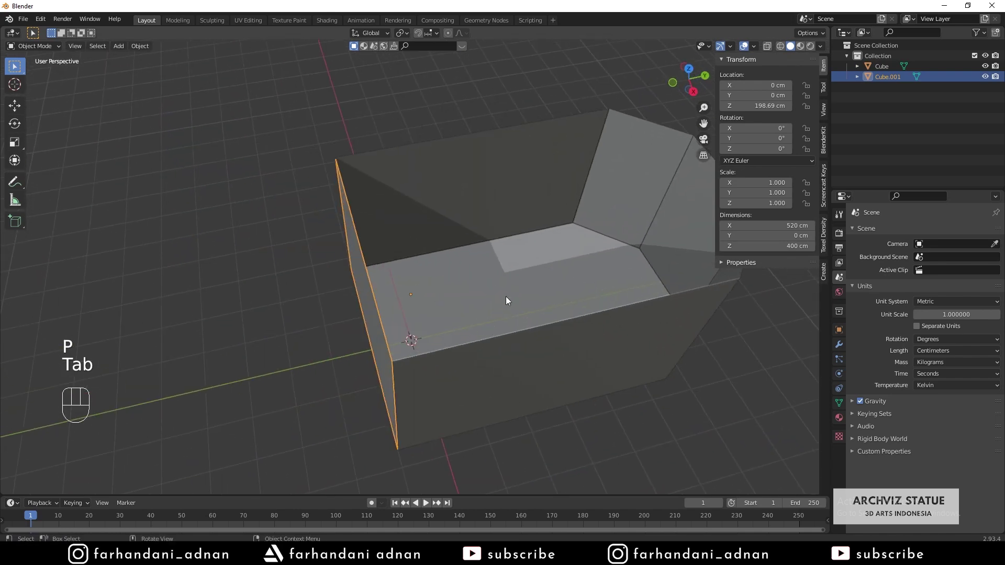
Apply the separated front wall's object transform and set its origin to its geometry
{"action": "key", "text": "ctrl+a"}
{"action": "left_click", "coordinate": [506, 295]}
{"action": "right_click", "coordinate": [464, 326]}
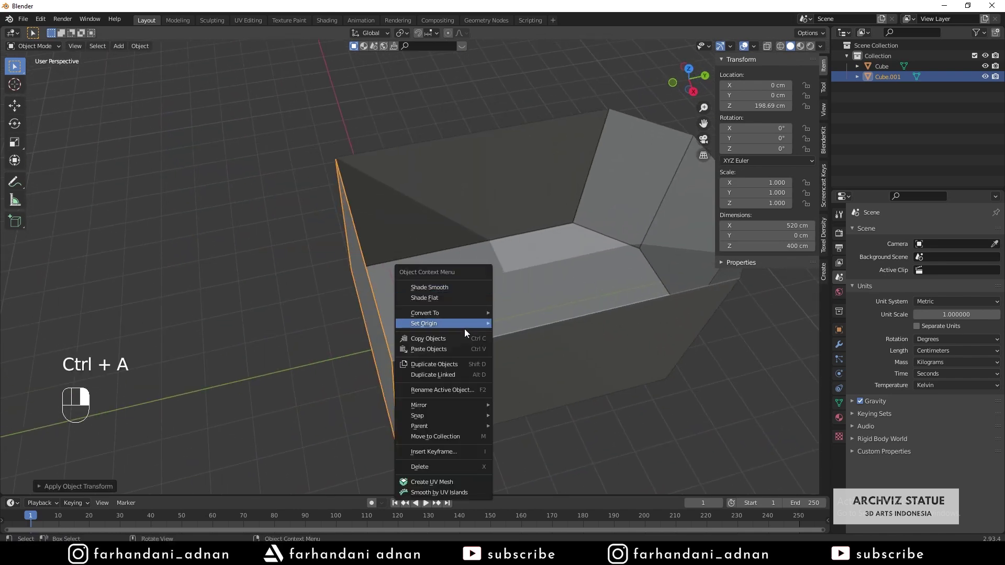
{"action": "left_click", "coordinate": [529, 335]}
Fill a horizontal ceiling face between the loop-cut edges of the two long side walls in the main room mesh
{"action": "mouse_move", "coordinate": [531, 295]}
{"action": "middle_mouse_down"}
{"action": "mouse_move", "coordinate": [549, 299]}
{"action": "mouse_move", "coordinate": [534, 296]}
{"action": "middle_mouse_up"}
{"action": "key", "text": "Tab"}
{"action": "key", "text": "Tab"}
{"action": "left_click", "coordinate": [532, 294]}
{"action": "key", "text": "Tab"}
{"action": "key", "text": "2"}
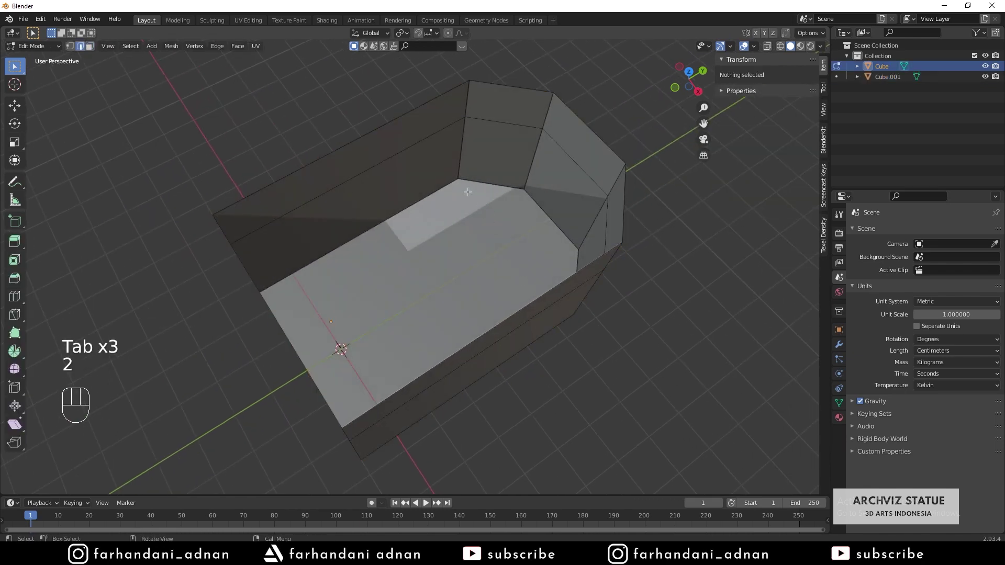
{"action": "left_click", "coordinate": [413, 157]}
{"action": "middle_click_drag", "start_coordinate": [413, 159], "coordinate": [534, 201]}
{"action": "left_click", "coordinate": [539, 200], "text": "shift"}
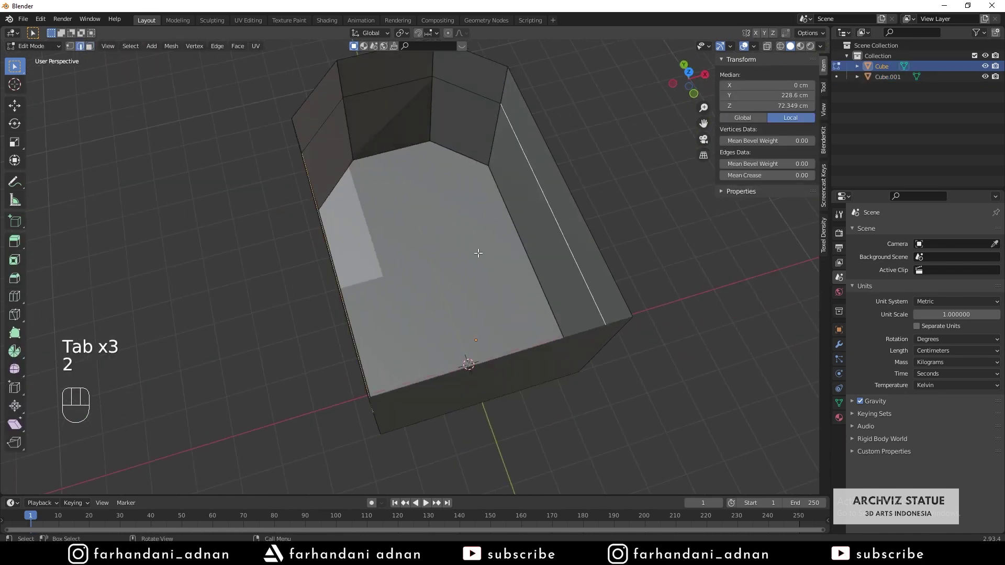
{"action": "middle_click_drag", "start_coordinate": [478, 253], "coordinate": [455, 222]}
{"action": "key", "text": "f"}
Fill an upright face across the ceiling's far end between the two vertical edges above the loop cut, and return to Object Mode
{"action": "middle_click_drag", "start_coordinate": [464, 164], "coordinate": [547, 243]}
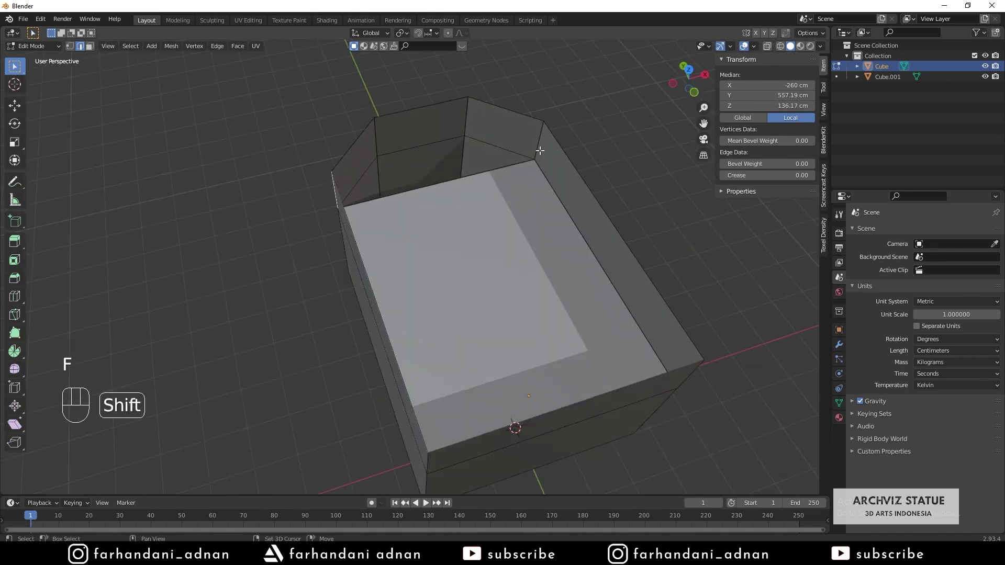
{"action": "left_click", "coordinate": [539, 150], "text": "shift"}
{"action": "key", "text": "f"}
{"action": "middle_click_drag", "start_coordinate": [459, 248], "coordinate": [382, 312], "text": "shift"}
{"action": "middle_click_drag", "start_coordinate": [383, 312], "coordinate": [452, 296]}
{"action": "key", "text": "Tab"}
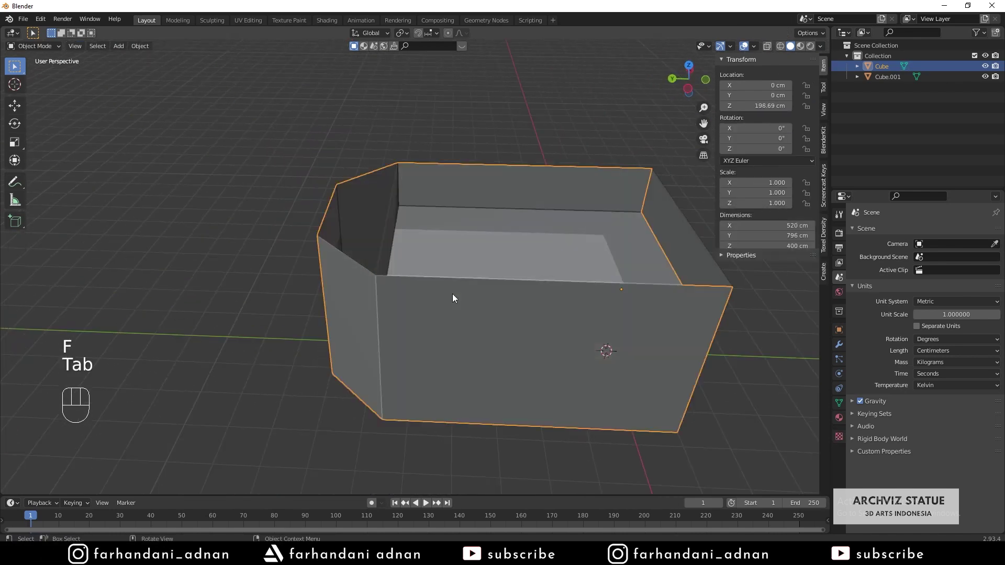
Separate the ceiling face and its upright far-end face into their own object and select it in Object Mode
{"action": "key", "text": "Tab"}
{"action": "left_click", "coordinate": [478, 260]}
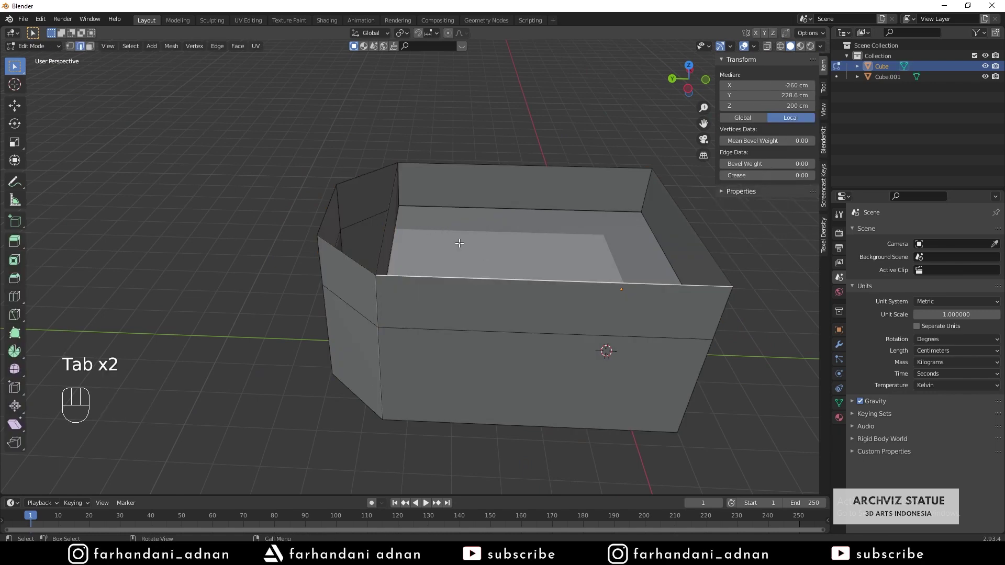
{"action": "key", "text": "3"}
{"action": "middle_click_drag", "start_coordinate": [459, 244], "coordinate": [386, 273]}
{"action": "left_click", "coordinate": [386, 274], "text": "shift"}
{"action": "left_click", "coordinate": [431, 211], "text": "shift"}
{"action": "key", "text": "p"}
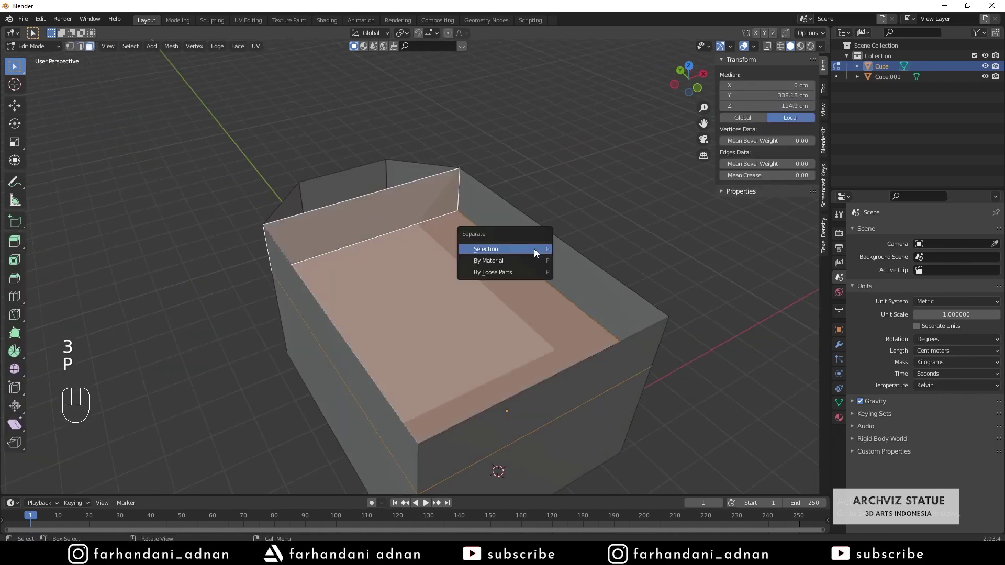
{"action": "left_click", "coordinate": [534, 250]}
{"action": "key", "text": "Tab"}
{"action": "left_click", "coordinate": [480, 252]}
Apply the object transform of the separated ceiling piece
{"action": "middle_click_drag", "start_coordinate": [480, 252], "coordinate": [446, 300]}
{"action": "key", "text": "g"}
{"action": "right_click", "coordinate": [538, 277]}
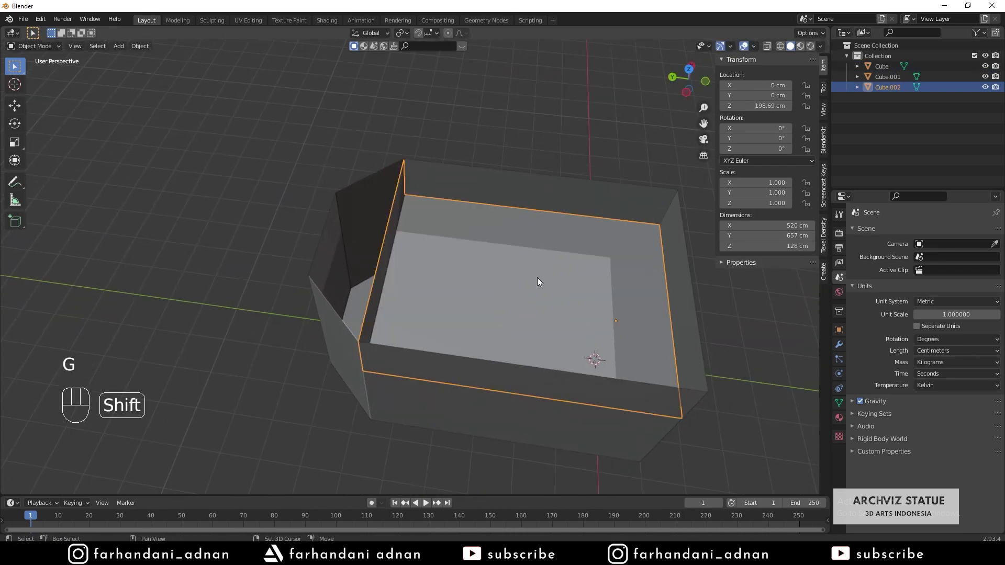
{"action": "middle_click_drag", "start_coordinate": [537, 277], "coordinate": [521, 297], "text": "shift"}
{"action": "key", "text": "ctrl+a"}
{"action": "left_click", "coordinate": [489, 264]}
{"action": "key", "text": "a"}
{"action": "key", "text": "a"}
Rename the separated front wall object "back wall"
{"action": "left_click", "coordinate": [523, 300]}
{"action": "double_click", "coordinate": [885, 77]}
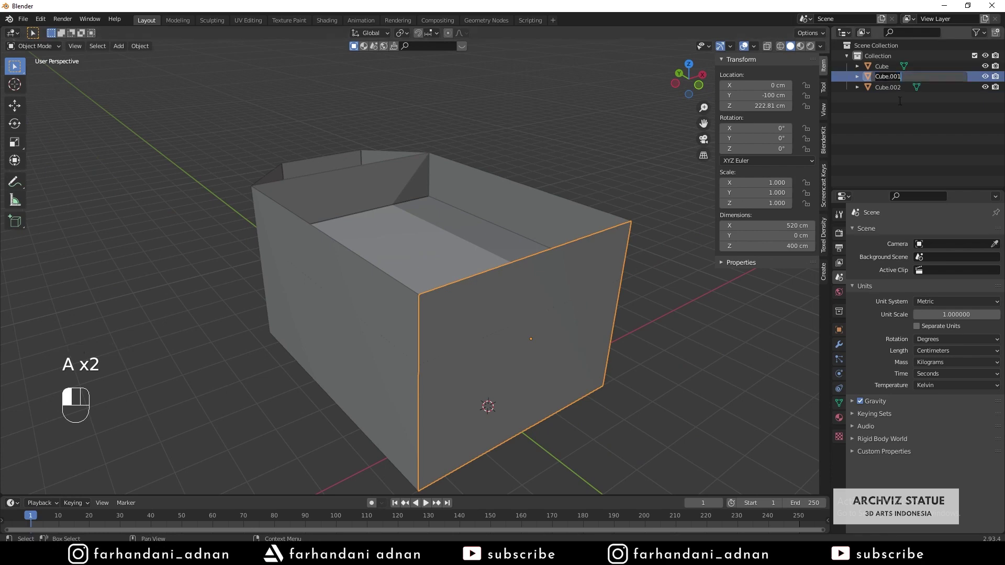
{"action": "type", "text": "back wall"}
{"action": "key", "text": "Return"}
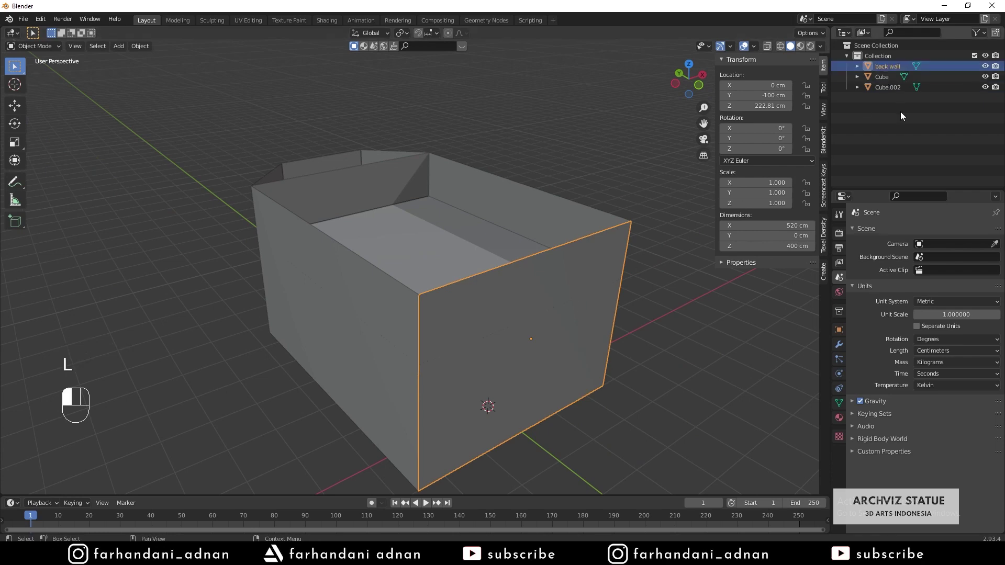
Rename the separated ceiling object "roof"
{"action": "left_click", "coordinate": [451, 228]}
{"action": "double_click", "coordinate": [886, 87]}
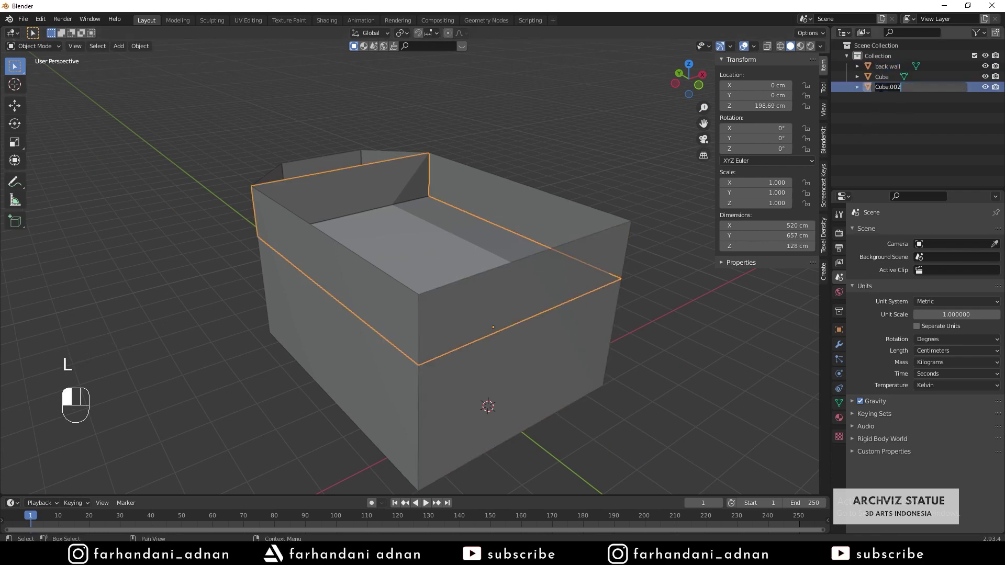
{"action": "type", "text": "roof"}
{"action": "key", "text": "Return"}
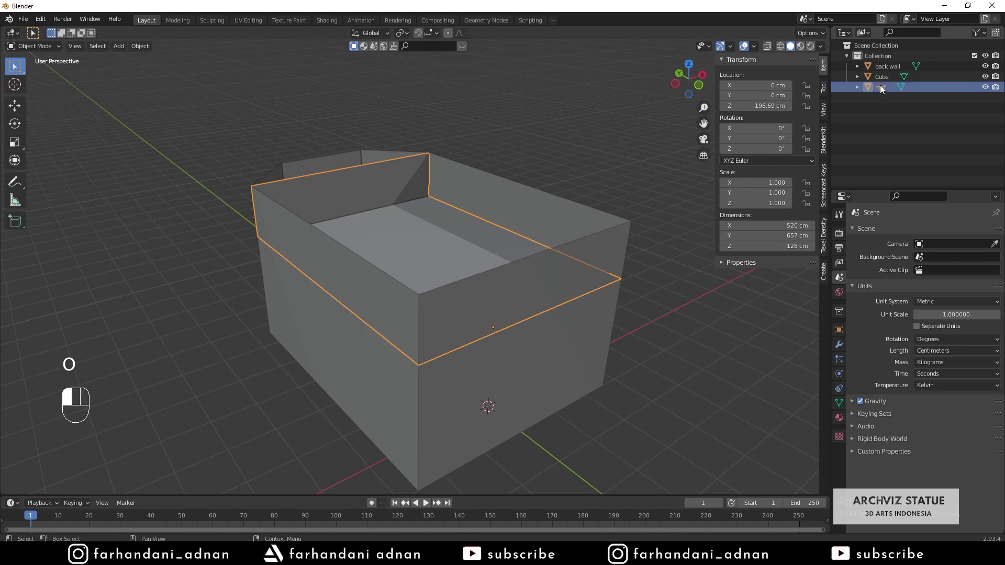
Rename the main room shell object "wall"
{"action": "left_click", "coordinate": [403, 167]}
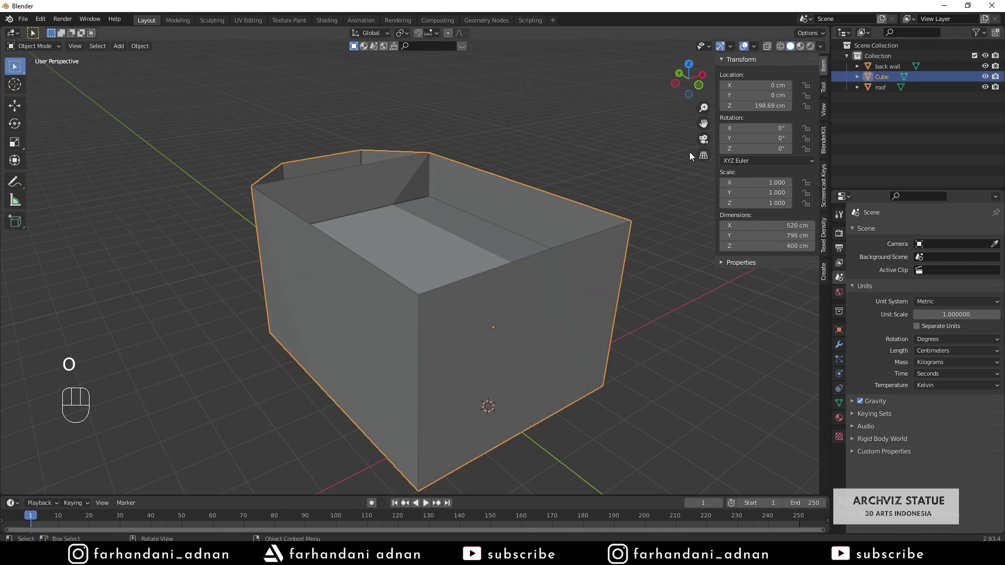
{"action": "double_click", "coordinate": [885, 77]}
{"action": "type", "text": "wall"}
{"action": "key", "text": "Return"}
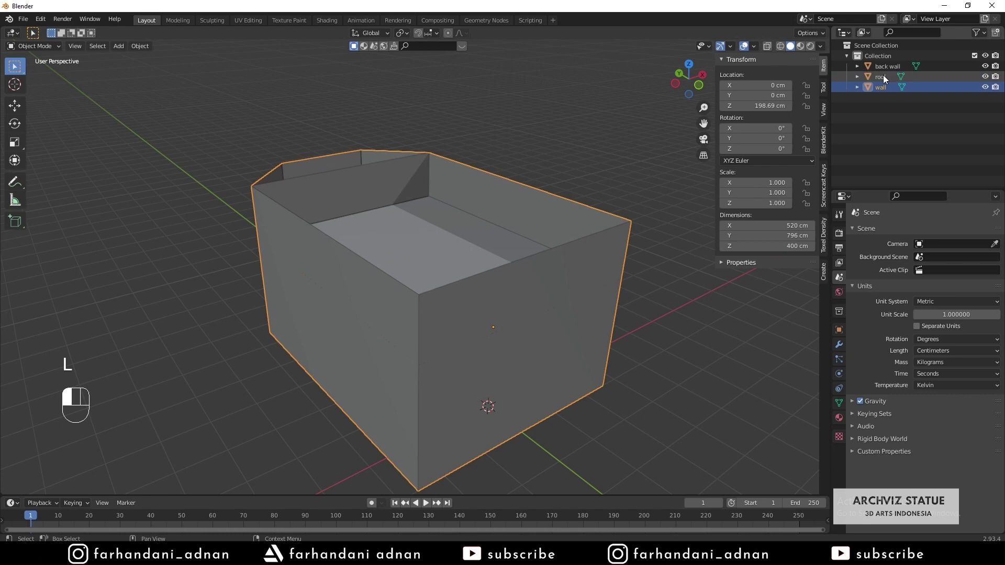
Add a Solidify modifier to the wall object and apply the object's transform
{"action": "middle_click_drag", "start_coordinate": [398, 231], "coordinate": [594, 228]}
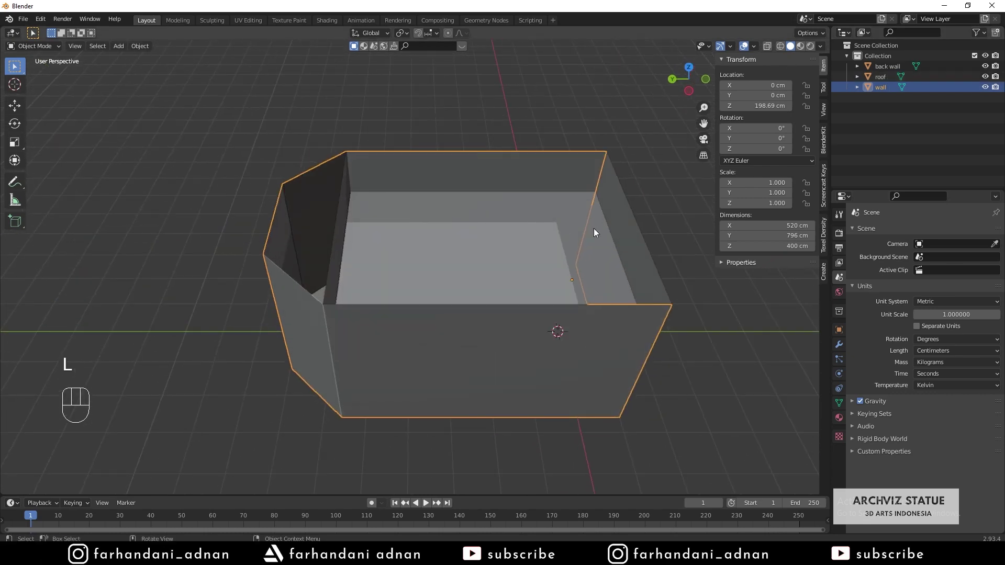
{"action": "left_click", "coordinate": [838, 345]}
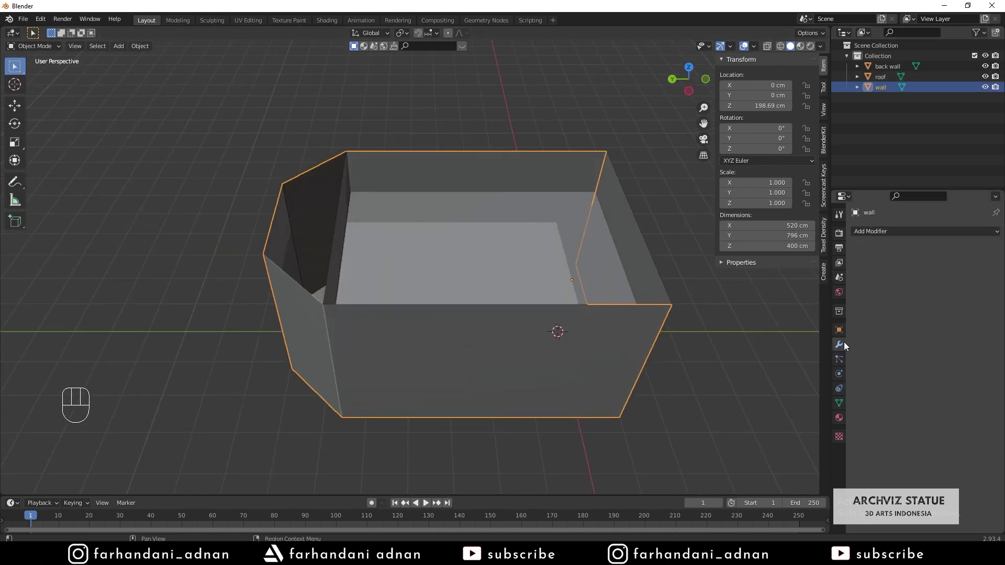
{"action": "left_click", "coordinate": [881, 231]}
{"action": "left_click", "coordinate": [807, 410]}
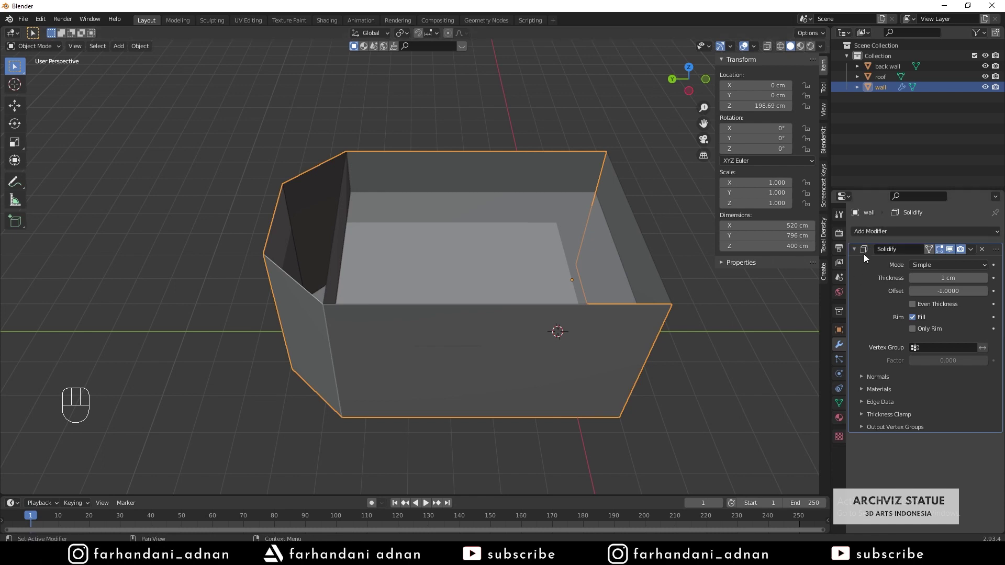
{"action": "key", "text": "ctrl+a"}
{"action": "left_click", "coordinate": [580, 232]}
{"action": "middle_click_drag", "start_coordinate": [580, 231], "coordinate": [498, 240]}
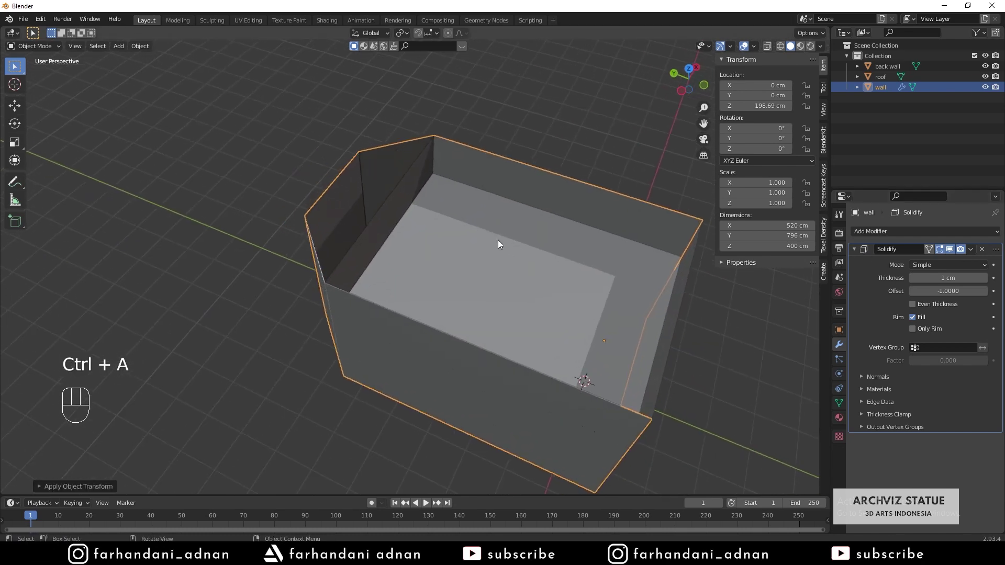
Set the wall's Solidify offset to 1 and its thickness to 25 cm
{"action": "left_click", "coordinate": [944, 294]}
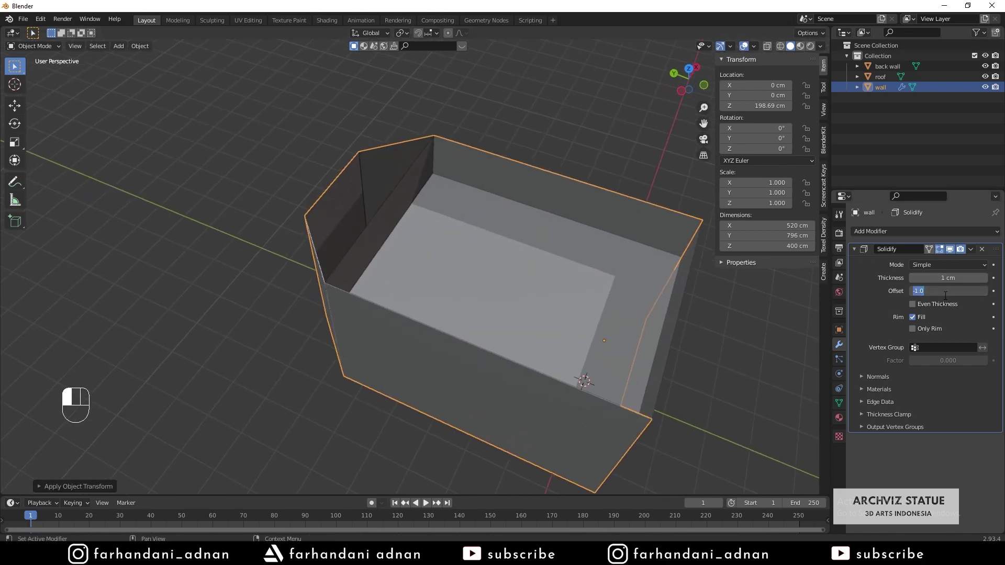
{"action": "type", "text": "1"}
{"action": "key", "text": "Return"}
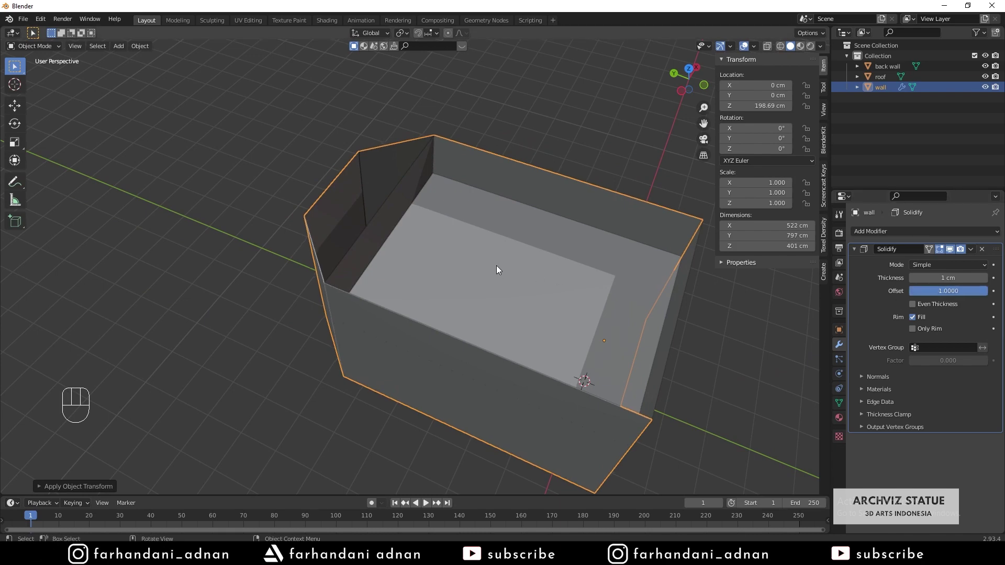
{"action": "key", "text": "KP_7"}
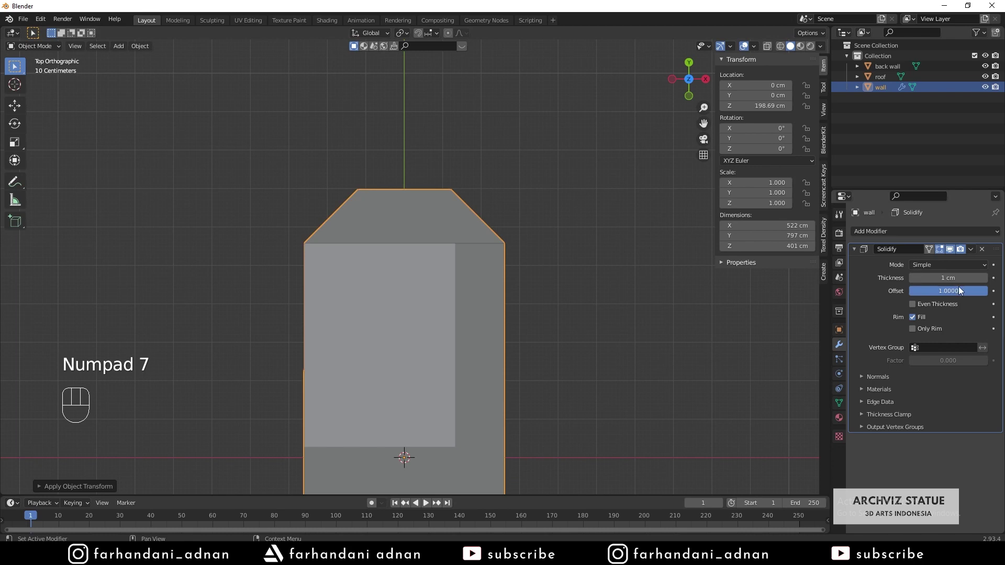
{"action": "left_click_drag", "start_coordinate": [934, 280], "coordinate": [957, 280], "text": "shift"}
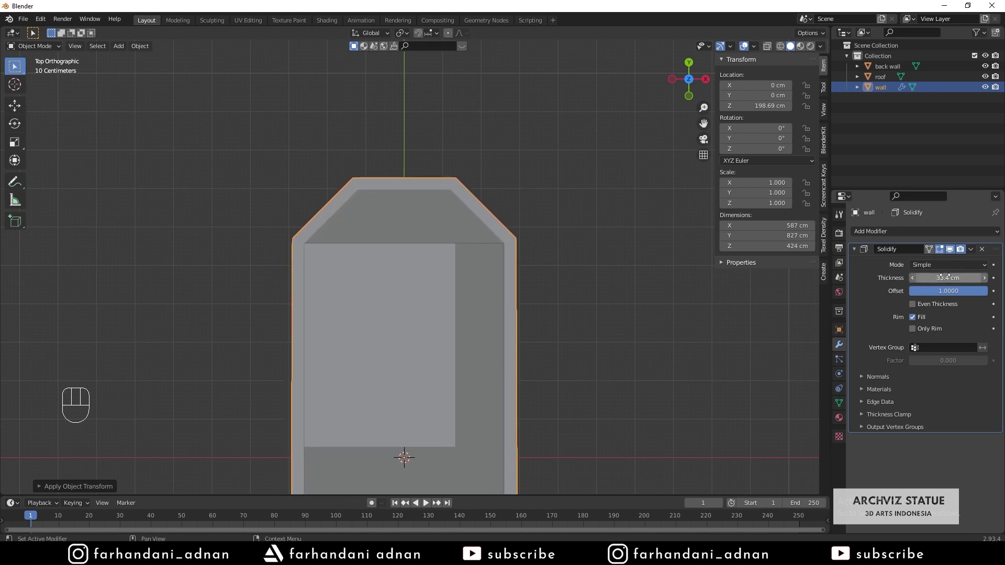
{"action": "left_click", "coordinate": [946, 276]}
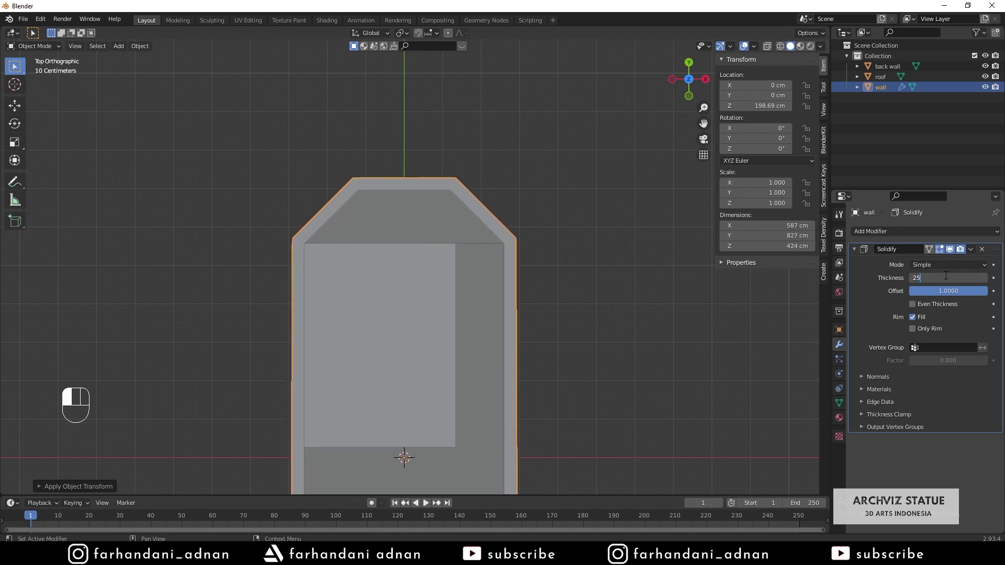
{"action": "key", "text": "Return"}
Apply the back wall's rotation and scale, and select the vertical edges on one of its sides in Edit Mode
{"action": "middle_click_drag", "start_coordinate": [398, 455], "coordinate": [615, 339]}
{"action": "left_click", "coordinate": [616, 339]}
{"action": "key", "text": "ctrl+a"}
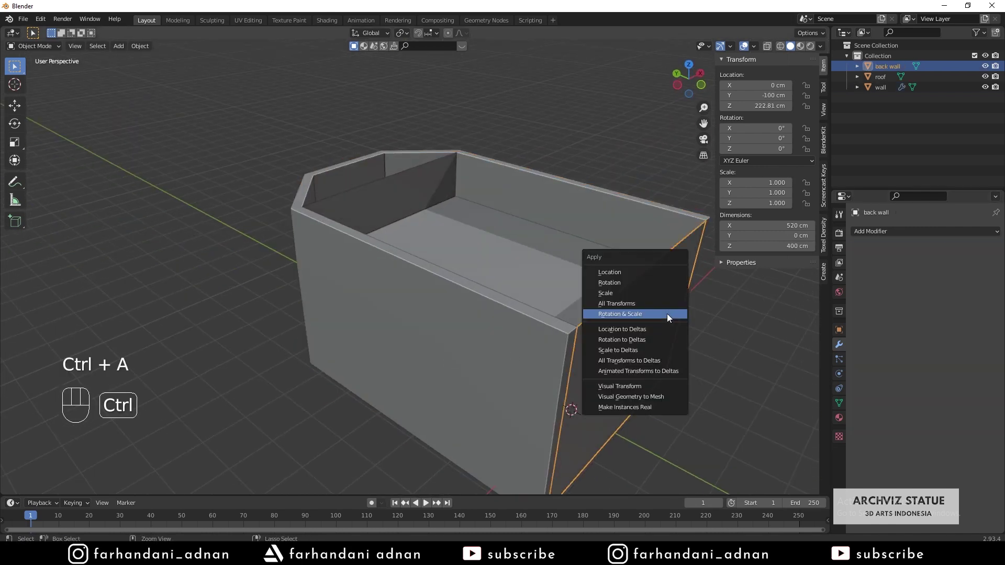
{"action": "left_click", "coordinate": [667, 313]}
{"action": "key", "text": "Tab"}
{"action": "key", "text": "2"}
{"action": "middle_click_drag", "start_coordinate": [582, 350], "coordinate": [509, 341]}
{"action": "left_click", "coordinate": [482, 345], "text": "shift"}
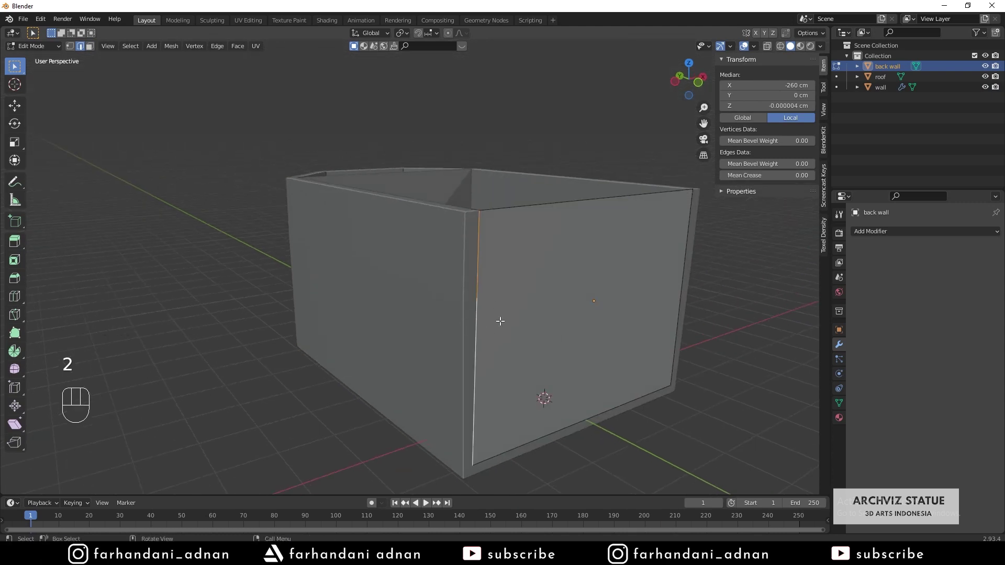
Delete the back wall object to open the room's front
{"action": "key", "text": "Tab"}
{"action": "left_click", "coordinate": [548, 302]}
{"action": "key", "text": "Tab"}
{"action": "key", "text": "Tab"}
{"action": "left_click", "coordinate": [549, 304]}
{"action": "key", "text": "Tab"}
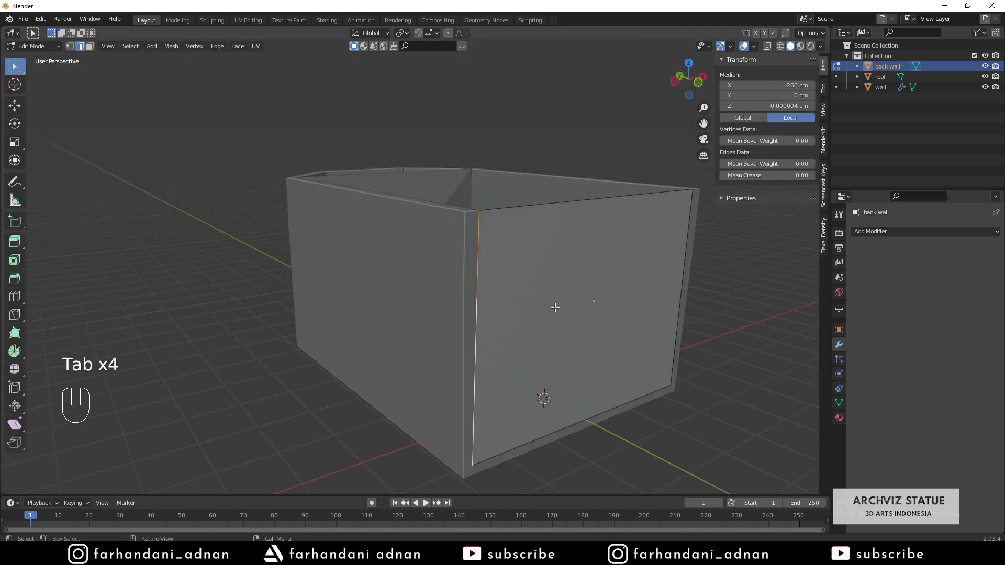
{"action": "middle_click_drag", "start_coordinate": [551, 305], "coordinate": [472, 312]}
{"action": "key", "text": "x"}
{"action": "left_click", "coordinate": [489, 299]}
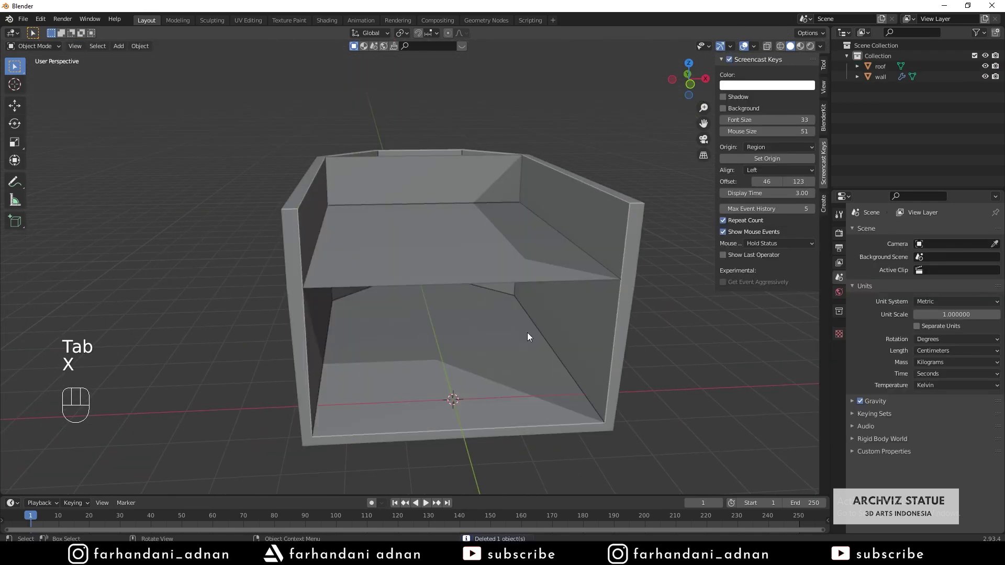
Enable Even Thickness in the wall's Solidify modifier, toggling it off and on again to compare the wall profile
{"action": "middle_click_drag", "start_coordinate": [527, 332], "coordinate": [518, 323]}
{"action": "left_click", "coordinate": [611, 319]}
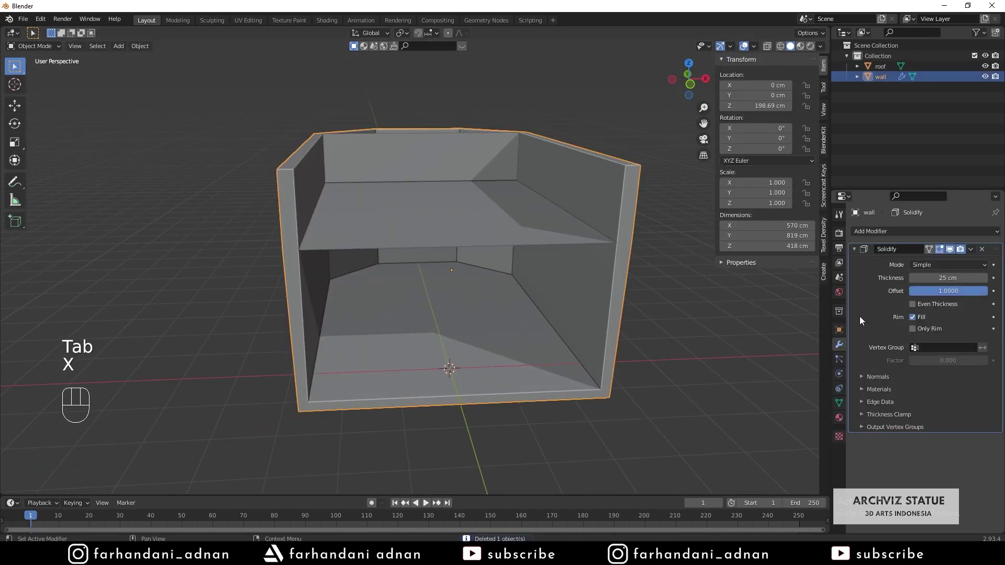
{"action": "left_click", "coordinate": [914, 305]}
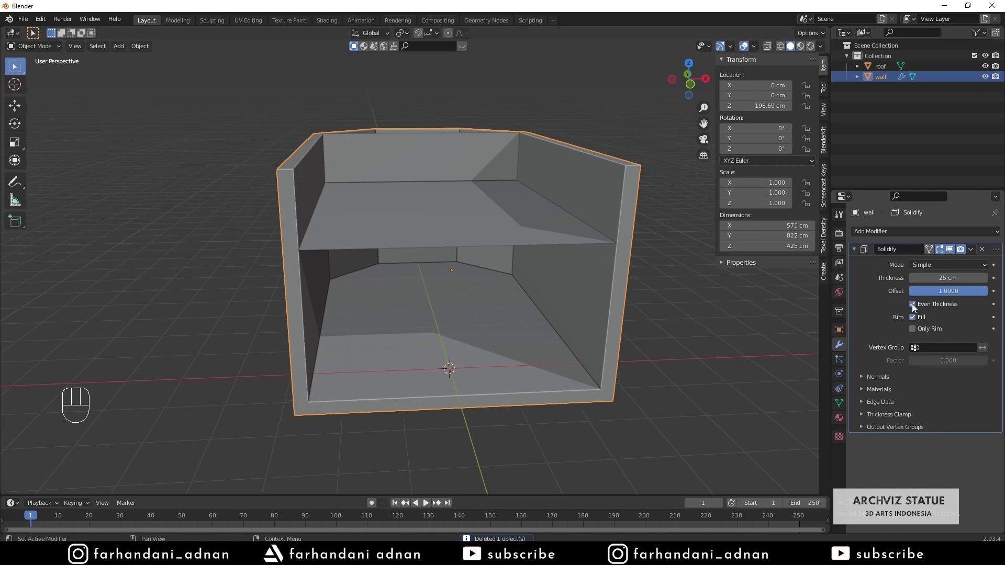
{"action": "middle_click_drag", "start_coordinate": [621, 356], "coordinate": [547, 329]}
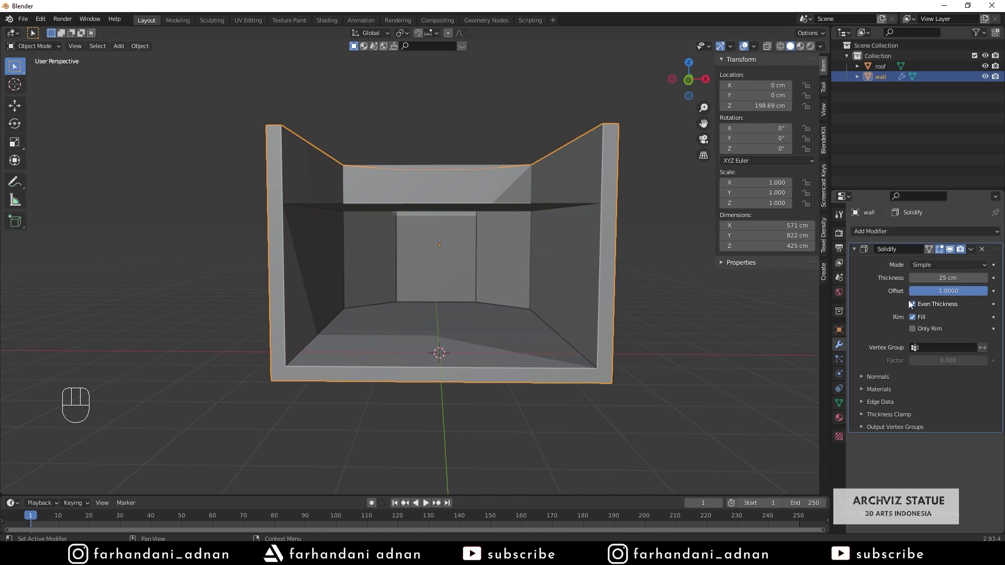
{"action": "left_click", "coordinate": [919, 307]}
{"action": "middle_click_drag", "start_coordinate": [547, 338], "coordinate": [596, 215]}
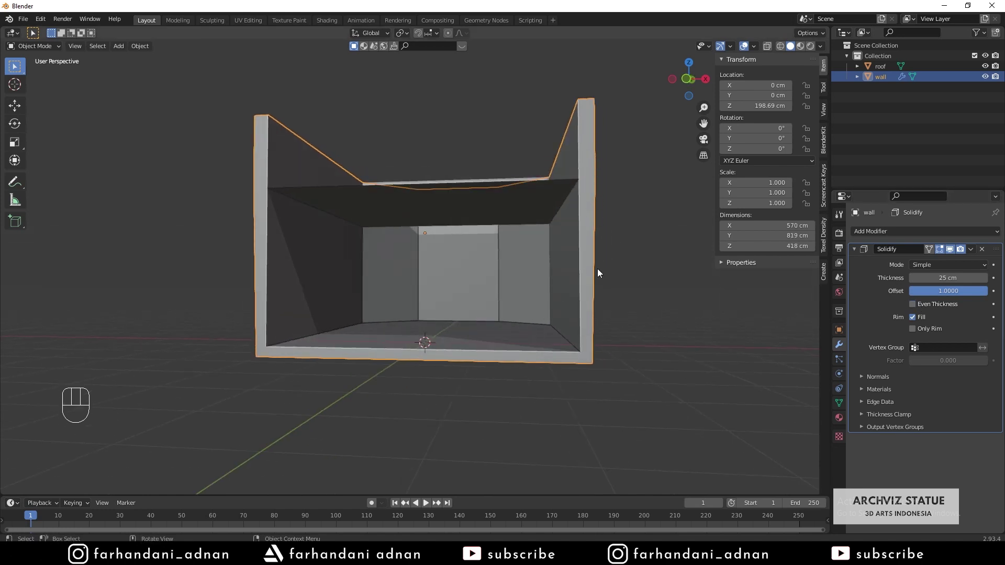
{"action": "key", "text": "KP_1"}
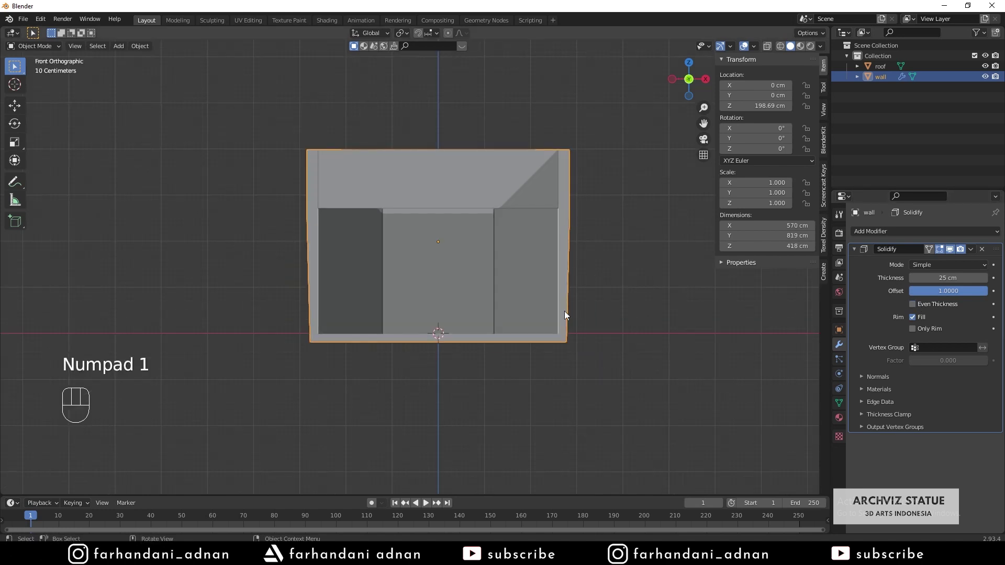
{"action": "left_click", "coordinate": [913, 305]}
Apply the roof object's transform and add a Solidify modifier to it
{"action": "middle_click_drag", "start_coordinate": [482, 225], "coordinate": [521, 243]}
{"action": "left_click", "coordinate": [522, 243]}
{"action": "key", "text": "ctrl+a"}
{"action": "left_click", "coordinate": [554, 218]}
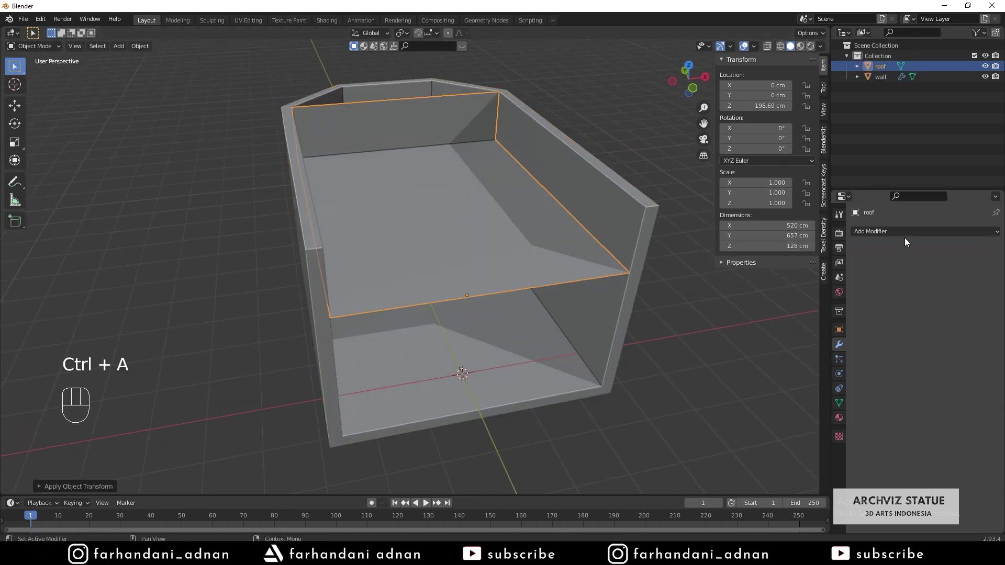
{"action": "left_click", "coordinate": [905, 232]}
{"action": "left_click", "coordinate": [802, 410]}
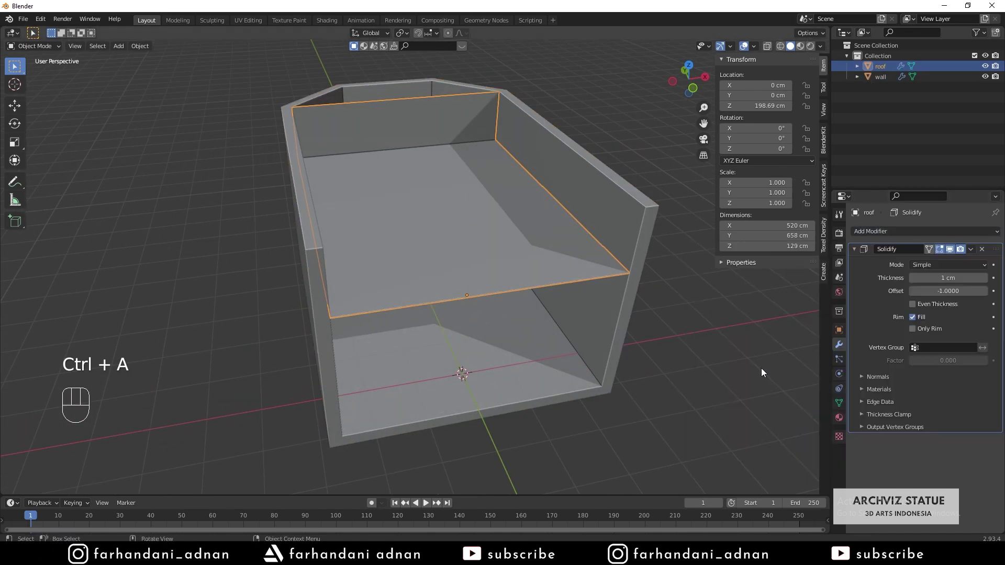
{"action": "middle_click_drag", "start_coordinate": [761, 369], "coordinate": [518, 246]}
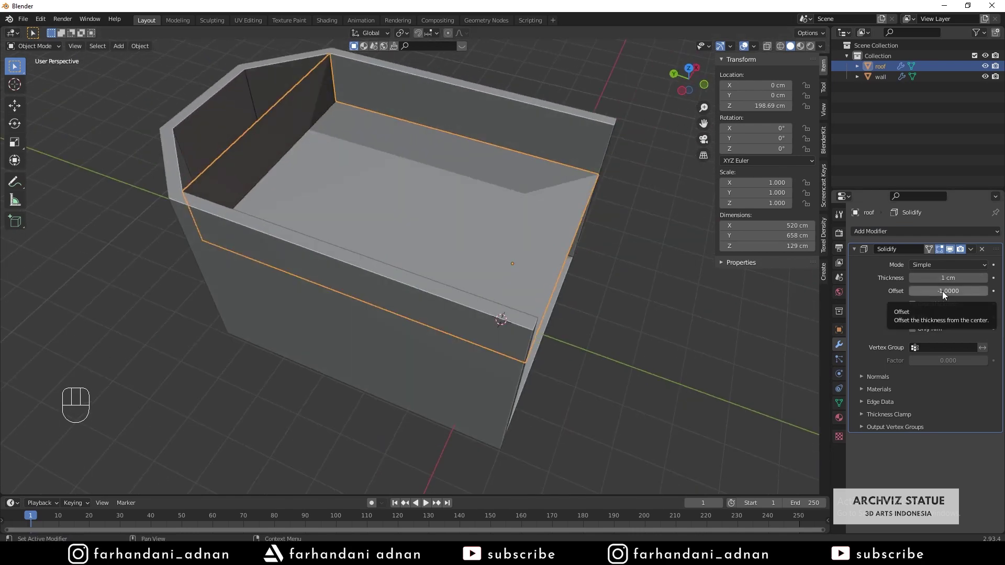
Set the roof's Solidify offset to 1 and thickness to 25 cm, and enable Even Thickness
{"action": "left_click", "coordinate": [942, 291]}
{"action": "type", "text": "1"}
{"action": "key", "text": "Return"}
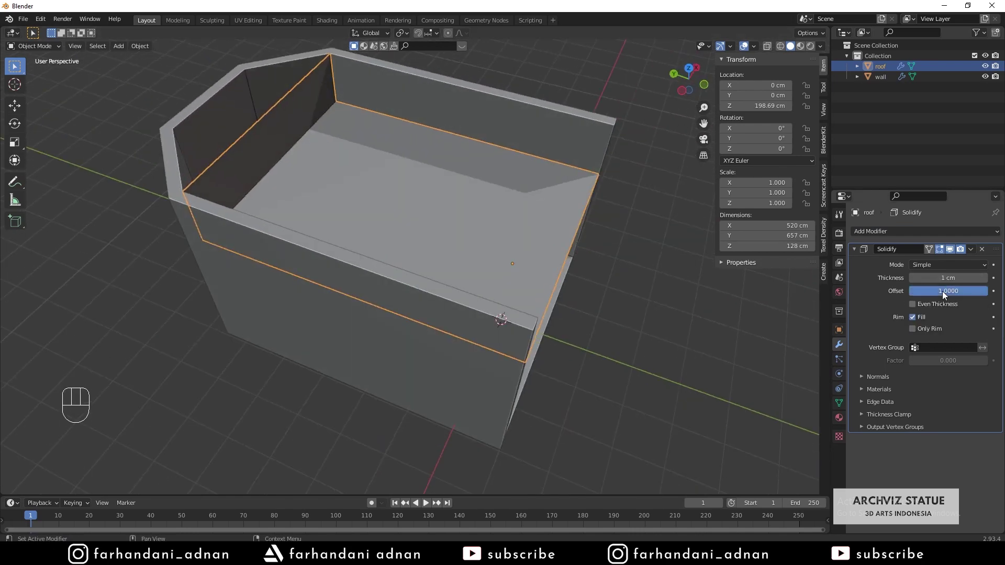
{"action": "left_click", "coordinate": [923, 268]}
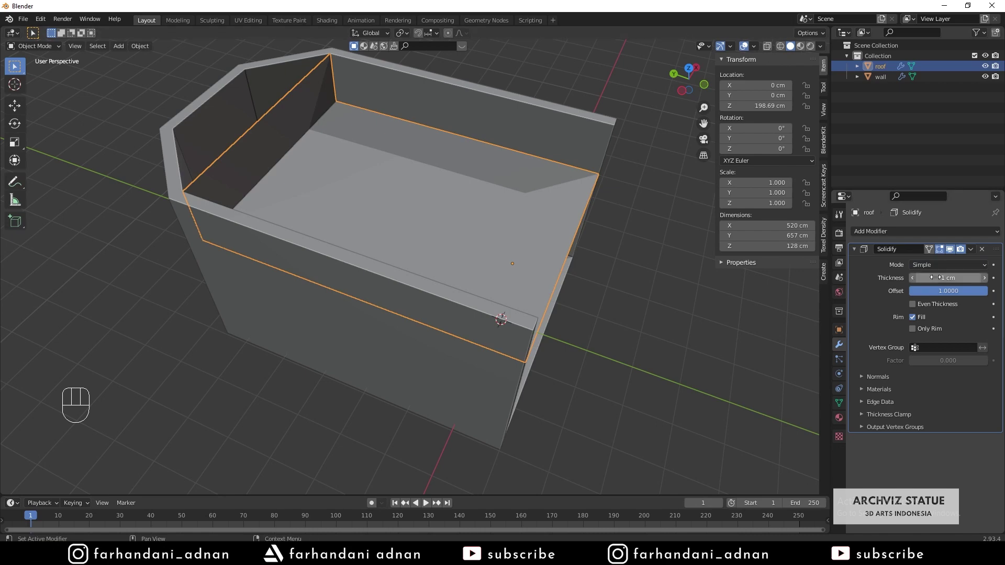
{"action": "left_click_drag", "start_coordinate": [935, 277], "coordinate": [936, 277]}
{"action": "left_click", "coordinate": [913, 304]}
{"action": "middle_click_drag", "start_coordinate": [545, 254], "coordinate": [458, 209]}
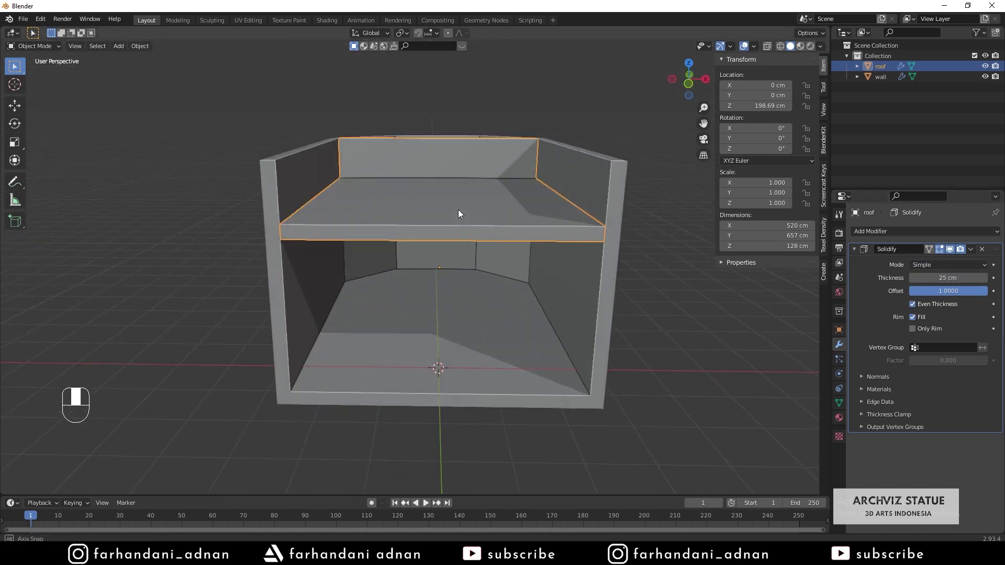
{"action": "left_click", "coordinate": [680, 291]}
{"action": "middle_click_drag", "start_coordinate": [680, 291], "coordinate": [572, 272]}
{"action": "scroll", "coordinate": [500, 253], "scroll_direction": "up", "scroll_amount": 5}
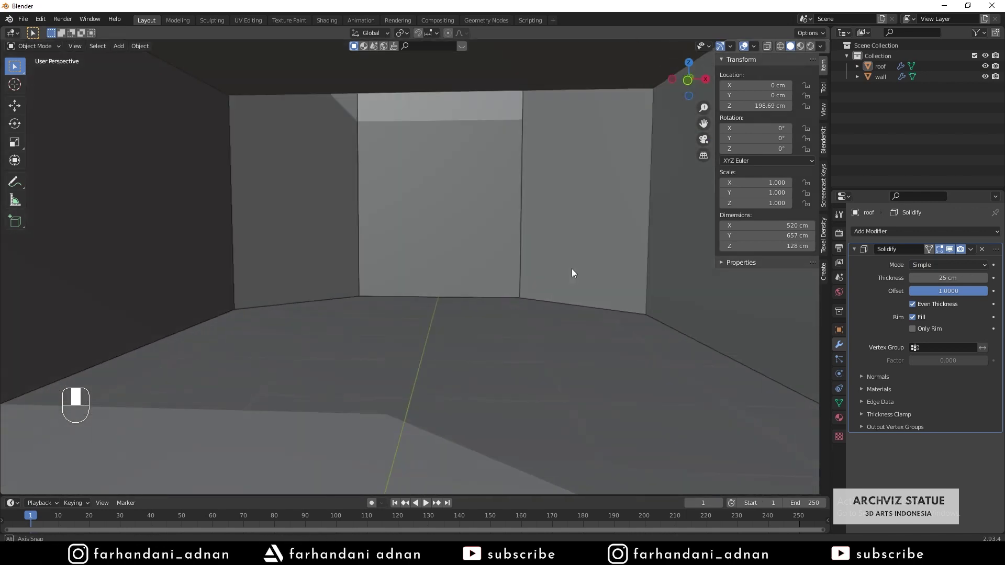
{"action": "scroll", "coordinate": [571, 272], "scroll_direction": "down", "scroll_amount": 2}
{"action": "scroll", "coordinate": [435, 121], "scroll_direction": "down", "scroll_amount": 5}
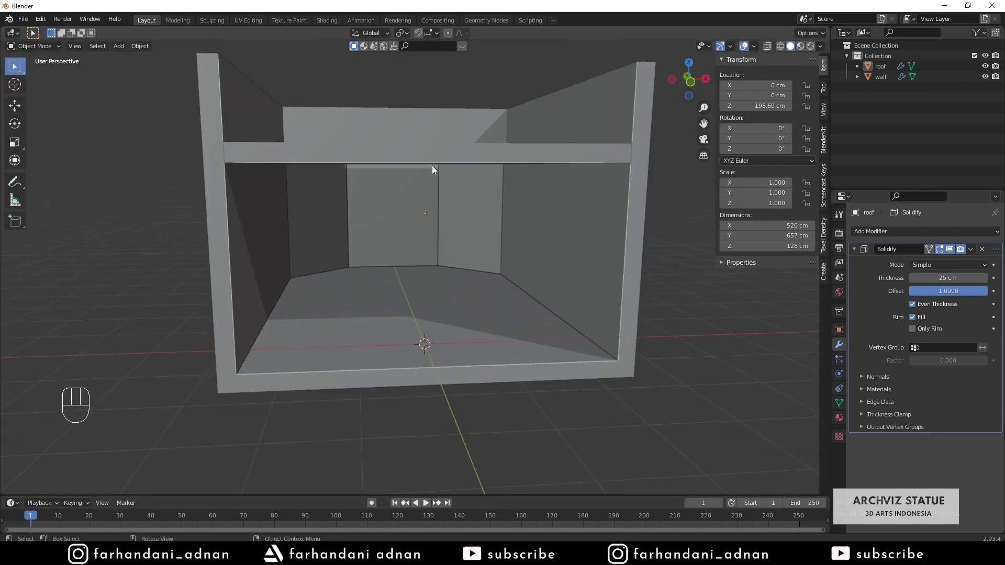
Try a 10 cm thickness in the roof's Solidify modifier and restore it to 25 cm
{"action": "left_click", "coordinate": [512, 159]}
{"action": "middle_click_drag", "start_coordinate": [512, 159], "coordinate": [481, 205], "text": "shift"}
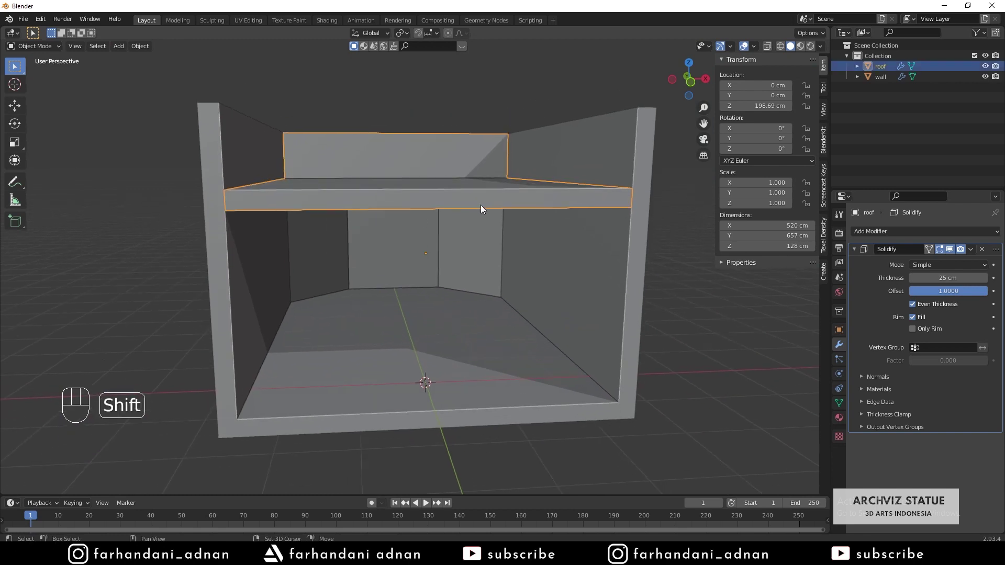
{"action": "left_click", "coordinate": [963, 278]}
{"action": "type", "text": "10"}
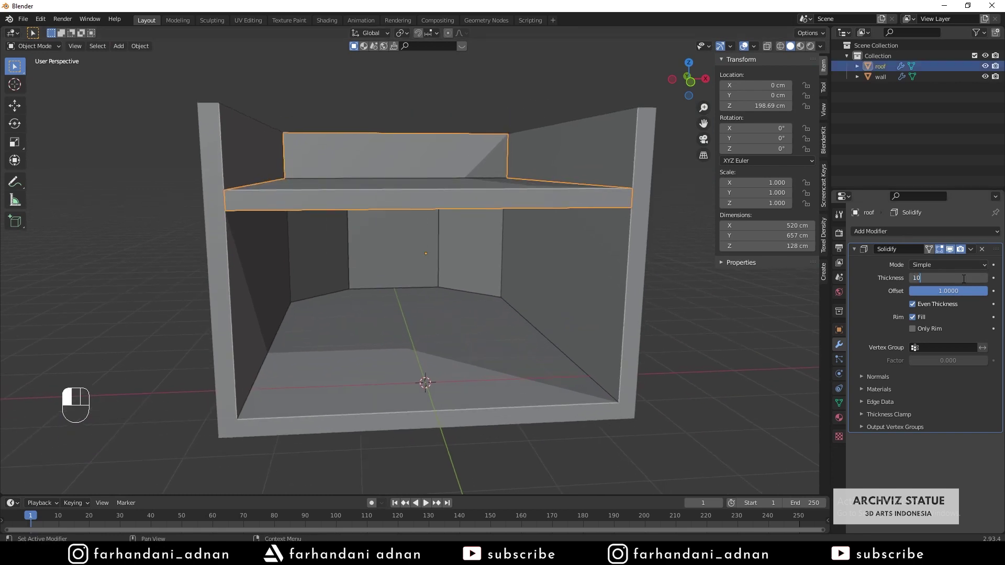
{"action": "key", "text": "Return"}
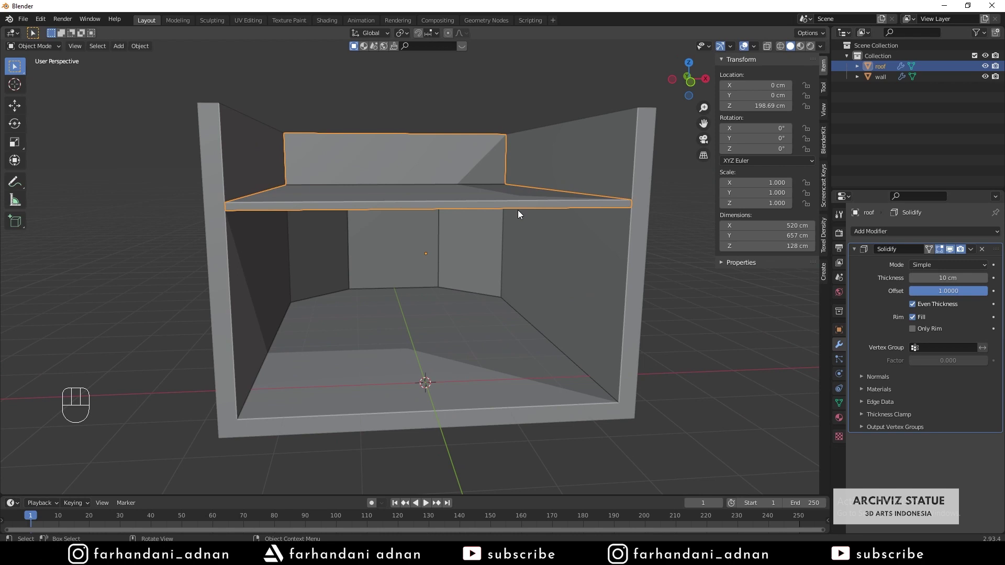
{"action": "left_click", "coordinate": [956, 279]}
{"action": "type", "text": "25"}
{"action": "key", "text": "Return"}
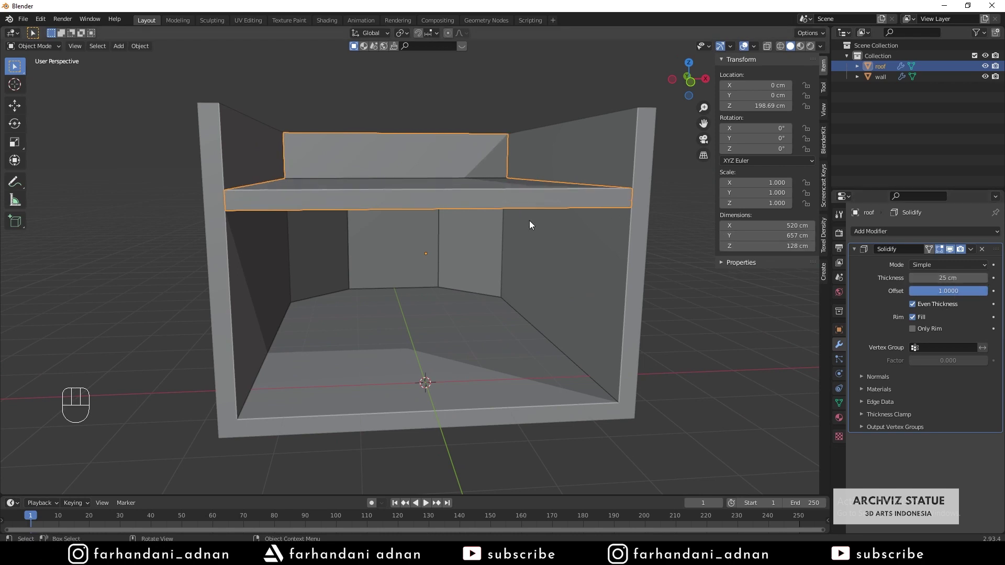
Clear the selection and examine the room's interior through the open front
{"action": "key", "text": "ctrl+a"}
{"action": "key", "text": "a"}
{"action": "key", "text": "a"}
{"action": "left_click", "coordinate": [505, 200]}
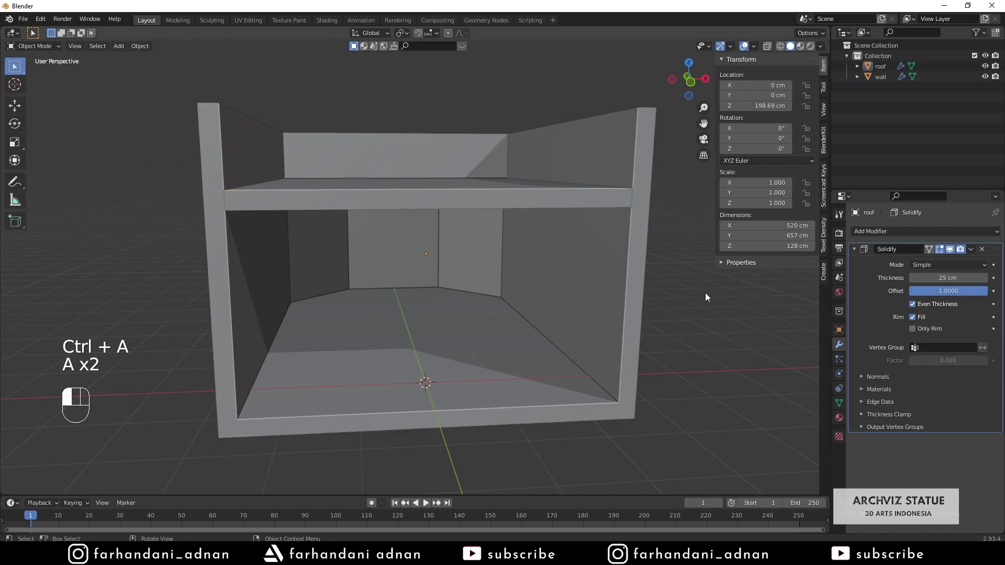
{"action": "middle_click_drag", "start_coordinate": [505, 200], "coordinate": [442, 172]}
{"action": "scroll", "coordinate": [434, 222], "scroll_direction": "up", "scroll_amount": 6}
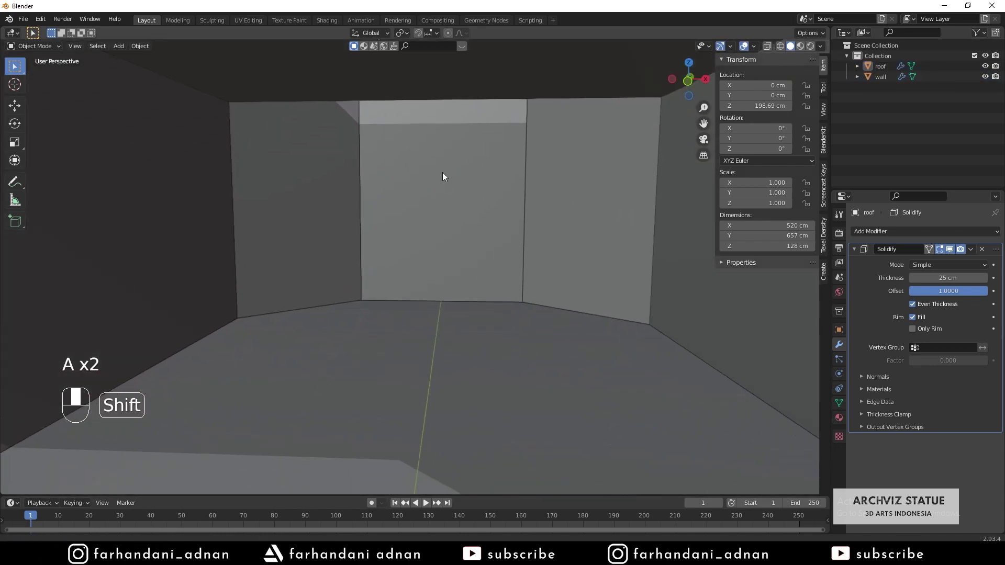
{"action": "scroll", "coordinate": [444, 246], "scroll_direction": "down", "scroll_amount": 5}
{"action": "middle_click_drag", "start_coordinate": [439, 243], "coordinate": [307, 280], "text": "shift"}
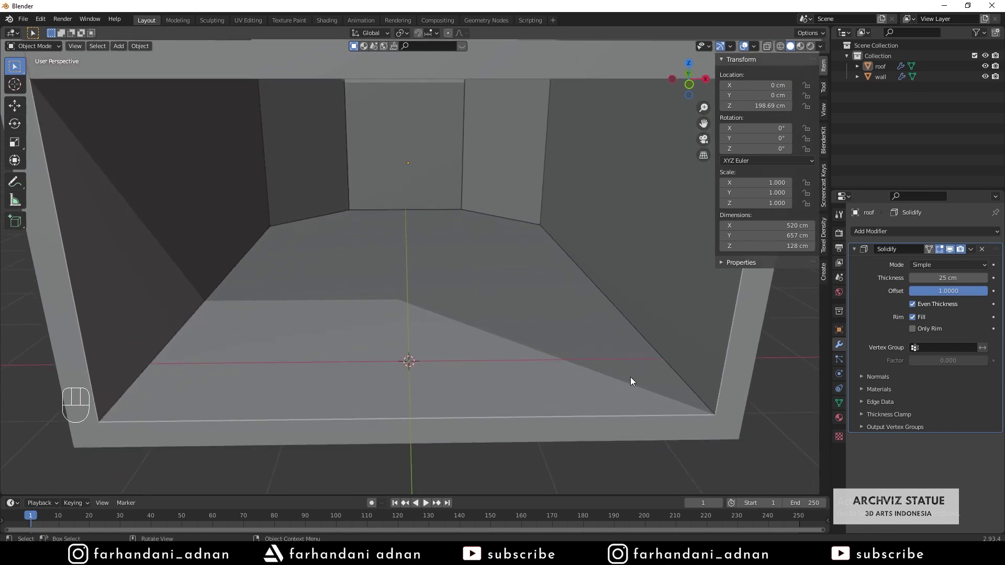
Select the wall and turn off the viewport display of its Solidify modifier
{"action": "key", "text": "Tab"}
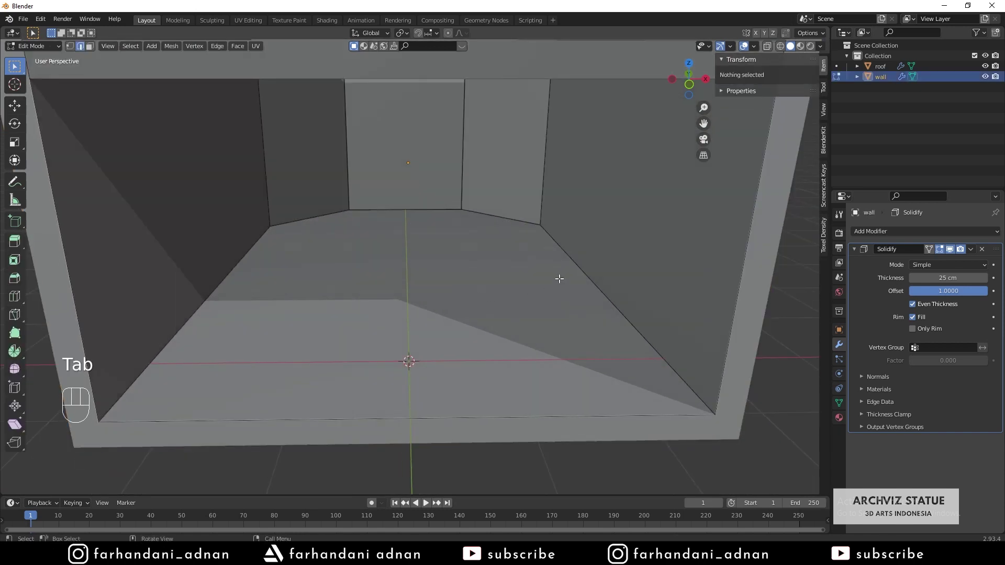
{"action": "key", "text": "Tab"}
{"action": "left_click", "coordinate": [667, 281]}
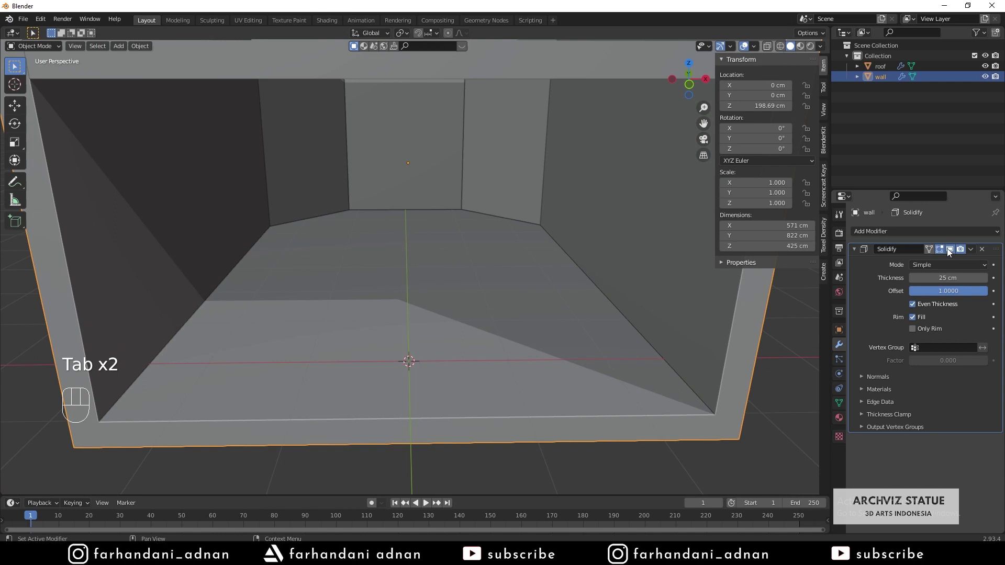
{"action": "left_click", "coordinate": [950, 249]}
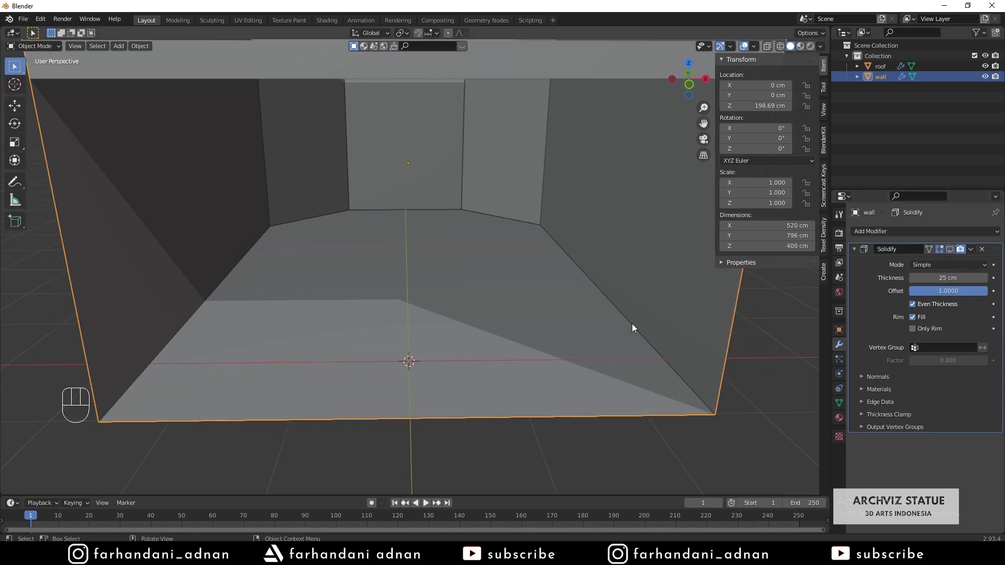
{"action": "middle_click_drag", "start_coordinate": [454, 338], "coordinate": [409, 335]}
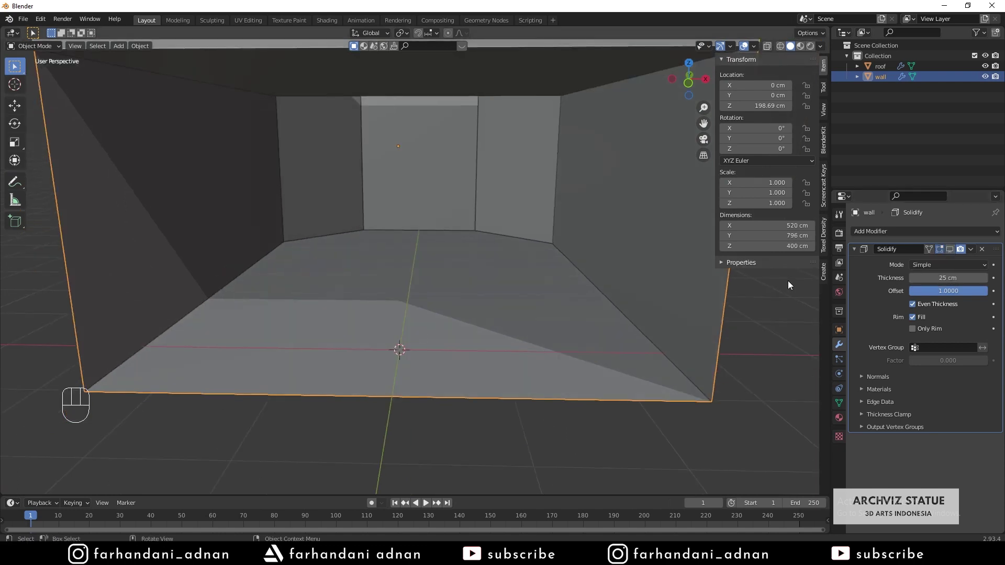
{"action": "left_click", "coordinate": [950, 249]}
{"action": "left_click", "coordinate": [950, 249]}
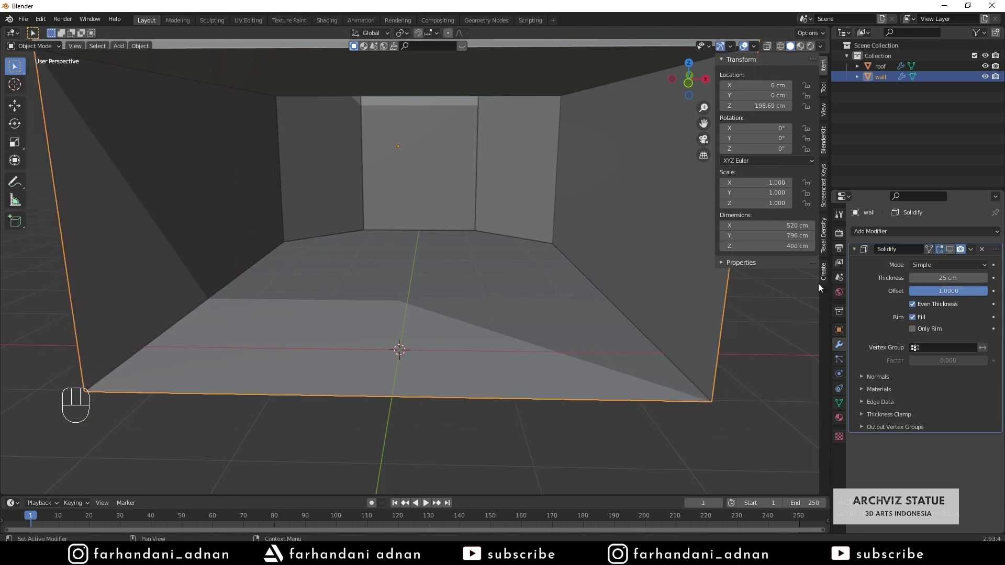
Duplicate the wall mesh's floor face in Edit Mode and raise the copy about 34 cm
{"action": "key", "text": "Tab"}
{"action": "middle_click_drag", "start_coordinate": [476, 276], "coordinate": [472, 293]}
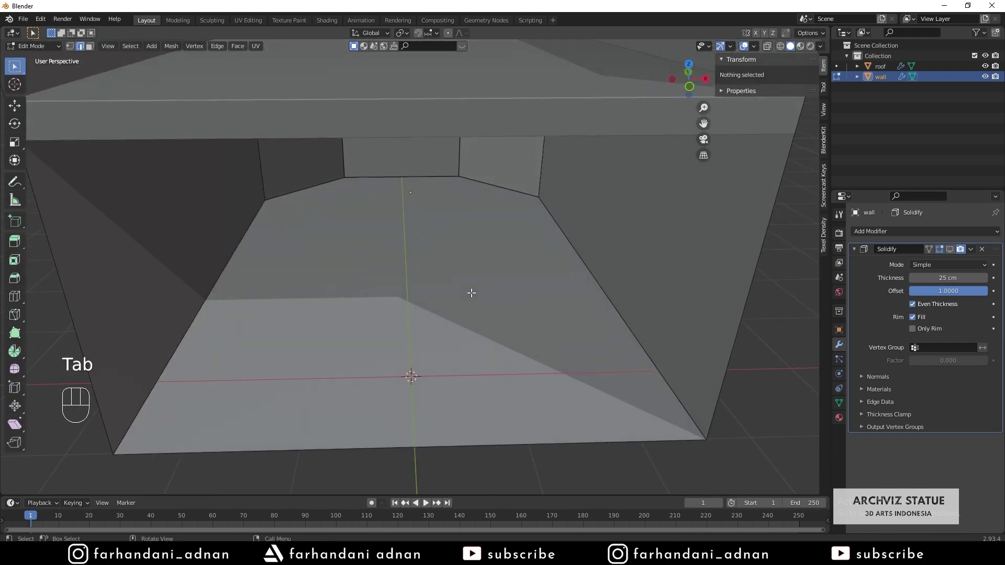
{"action": "scroll", "coordinate": [471, 293], "scroll_direction": "down", "scroll_amount": 4}
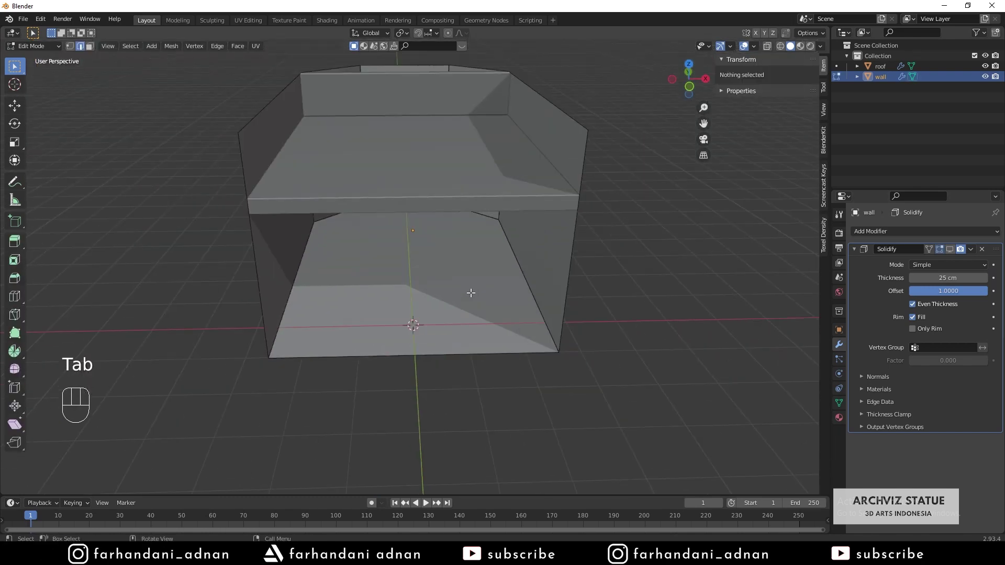
{"action": "key", "text": "3"}
{"action": "left_click", "coordinate": [441, 288]}
{"action": "mouse_move", "coordinate": [442, 288]}
{"action": "middle_mouse_down"}
{"action": "mouse_move", "coordinate": [409, 249]}
{"action": "mouse_move", "coordinate": [439, 272]}
{"action": "middle_mouse_up"}
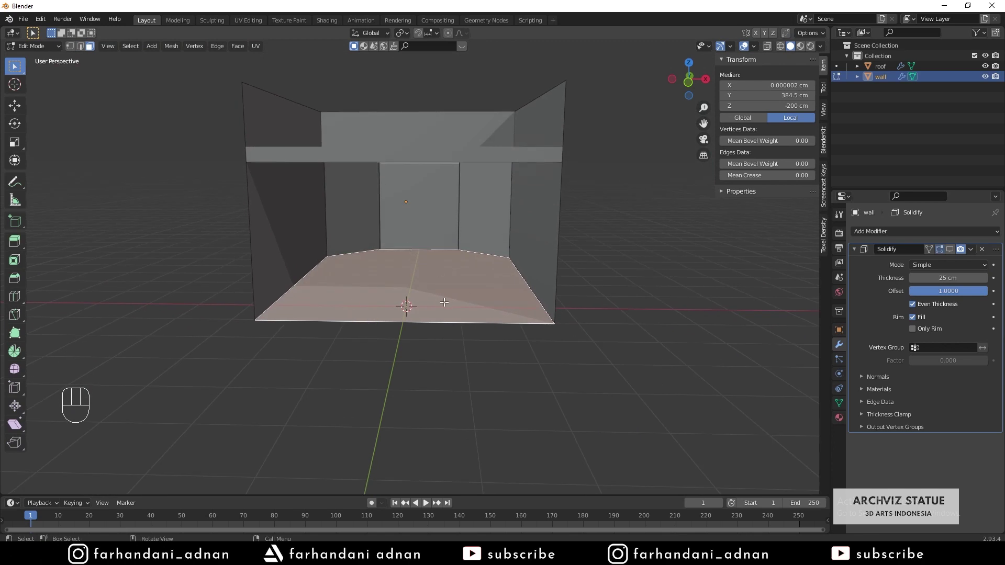
{"action": "middle_click_drag", "start_coordinate": [444, 304], "coordinate": [444, 304]}
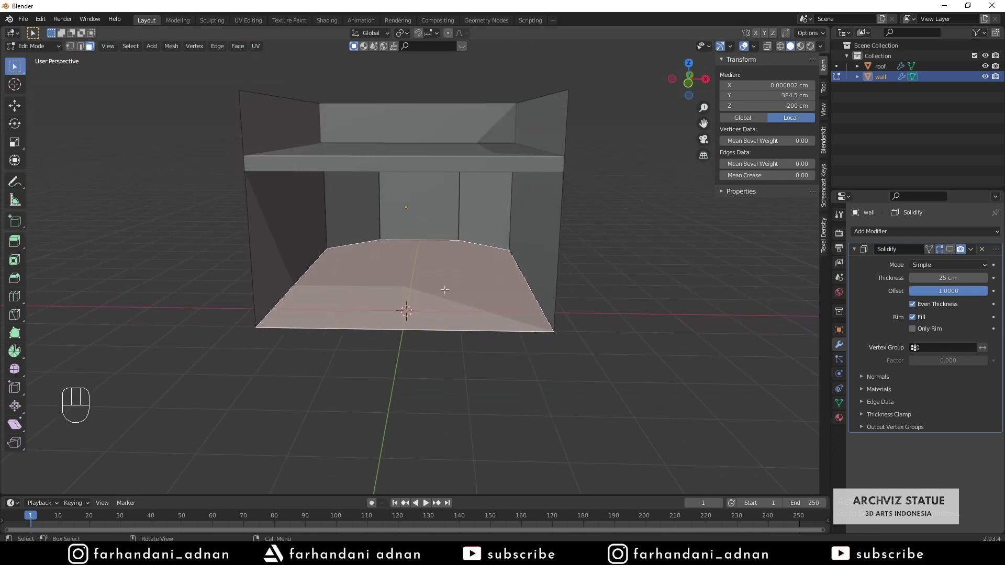
{"action": "scroll", "coordinate": [445, 290], "scroll_direction": "up", "scroll_amount": 2}
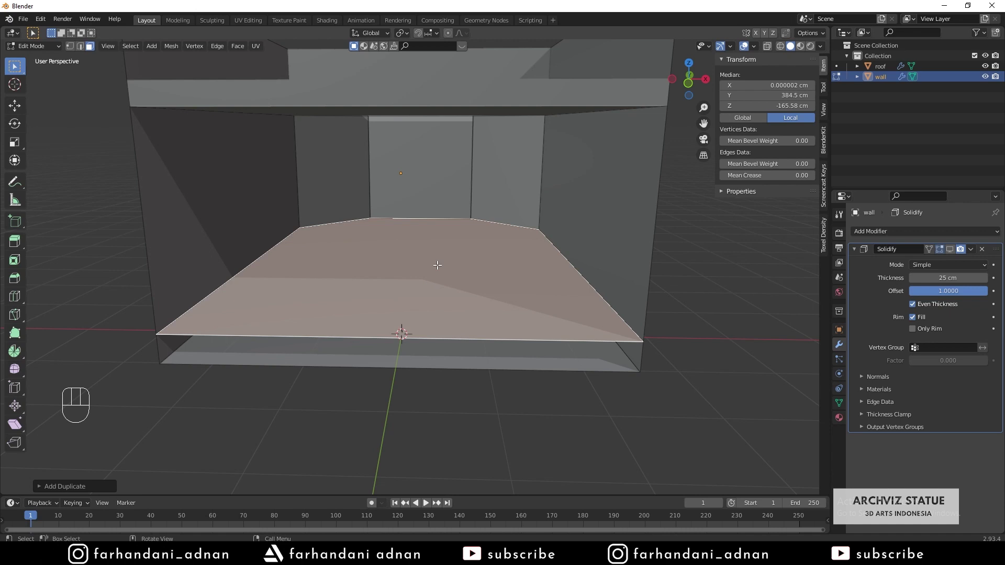
Separate the duplicated floor face from the wall into its own object and return to Object Mode
{"action": "key", "text": "Tab"}
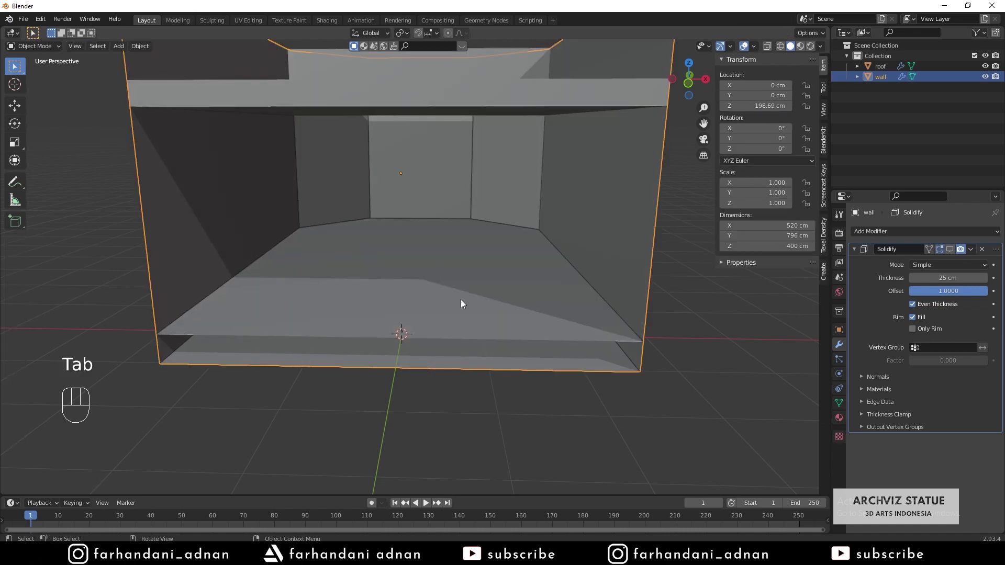
{"action": "middle_click_drag", "start_coordinate": [460, 299], "coordinate": [627, 302]}
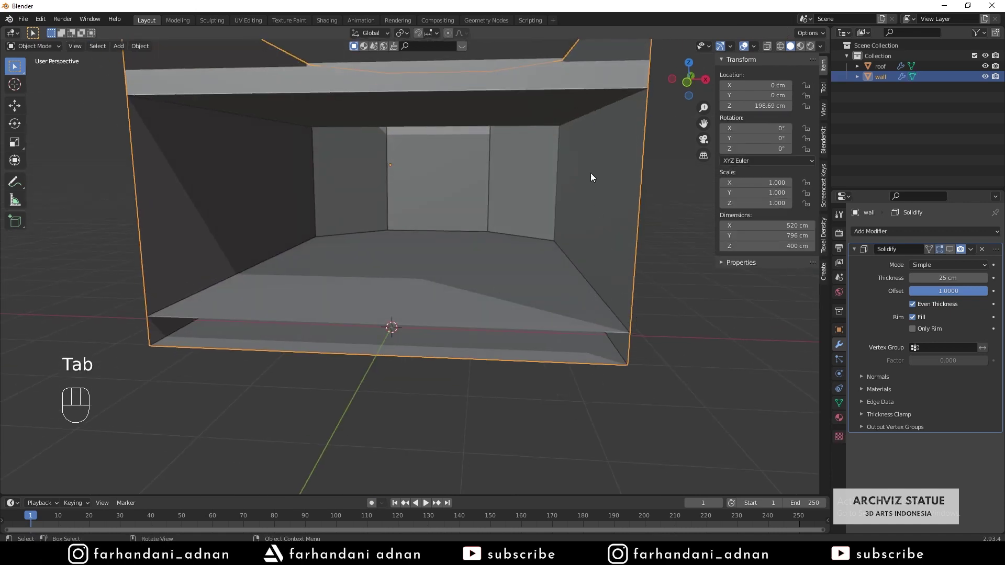
{"action": "middle_click_drag", "start_coordinate": [590, 174], "coordinate": [400, 290]}
{"action": "key", "text": "Tab"}
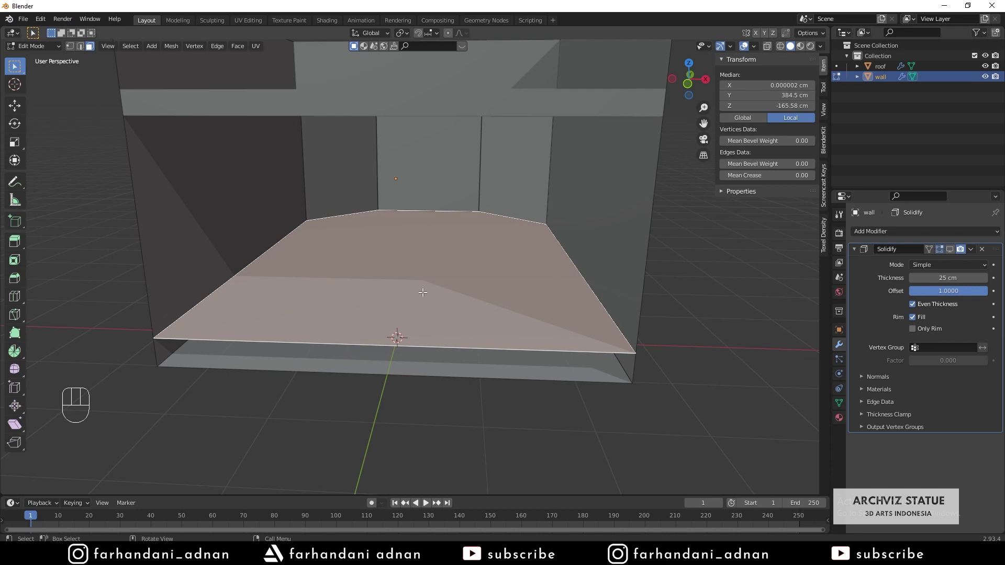
{"action": "key", "text": "p"}
{"action": "left_click", "coordinate": [457, 295]}
{"action": "left_click", "coordinate": [612, 430]}
{"action": "left_click", "coordinate": [501, 291]}
{"action": "key", "text": "p"}
{"action": "left_click", "coordinate": [500, 291]}
{"action": "key", "text": "Tab"}
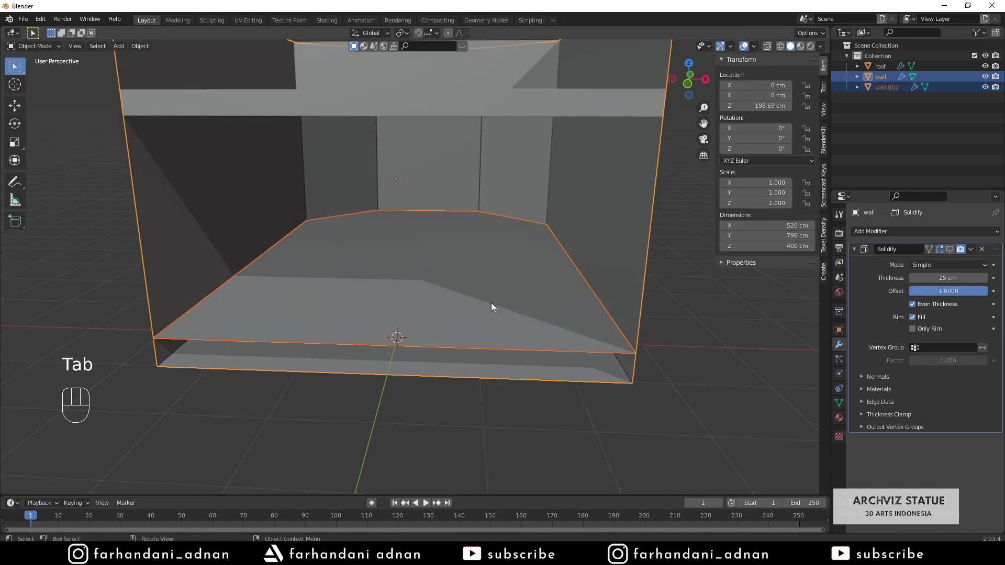
Select only the separated floor object and test-move it, cancelling the move
{"action": "left_click", "coordinate": [654, 399]}
{"action": "left_click", "coordinate": [498, 334]}
{"action": "key", "text": "g"}
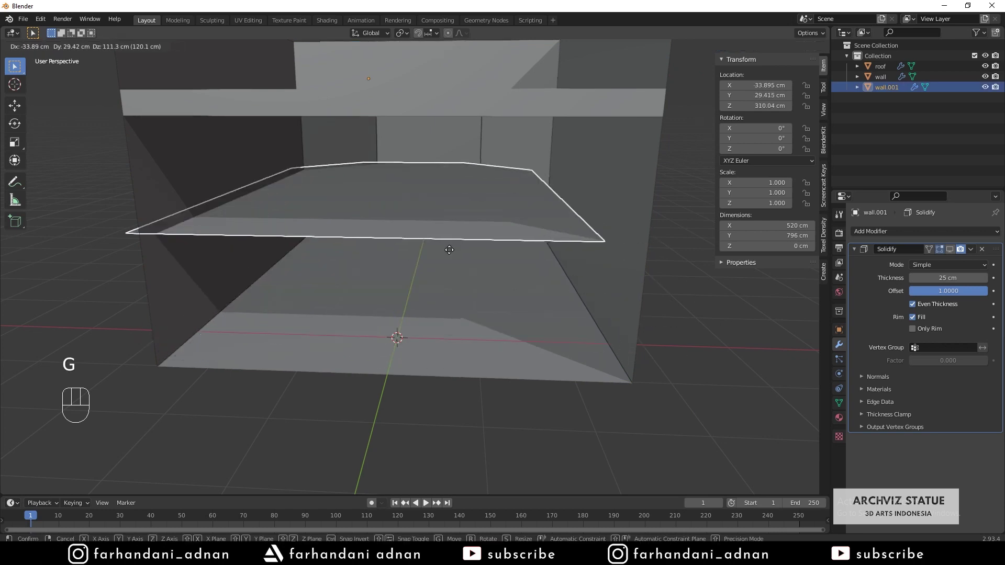
{"action": "right_click", "coordinate": [548, 301]}
Try setting the floor object's origin to its geometry, and undo the change
{"action": "mouse_move", "coordinate": [496, 275]}
{"action": "middle_mouse_down"}
{"action": "mouse_move", "coordinate": [497, 253]}
{"action": "mouse_move", "coordinate": [488, 262]}
{"action": "middle_mouse_up"}
{"action": "right_click", "coordinate": [488, 266]}
{"action": "mouse_move", "coordinate": [488, 266]}
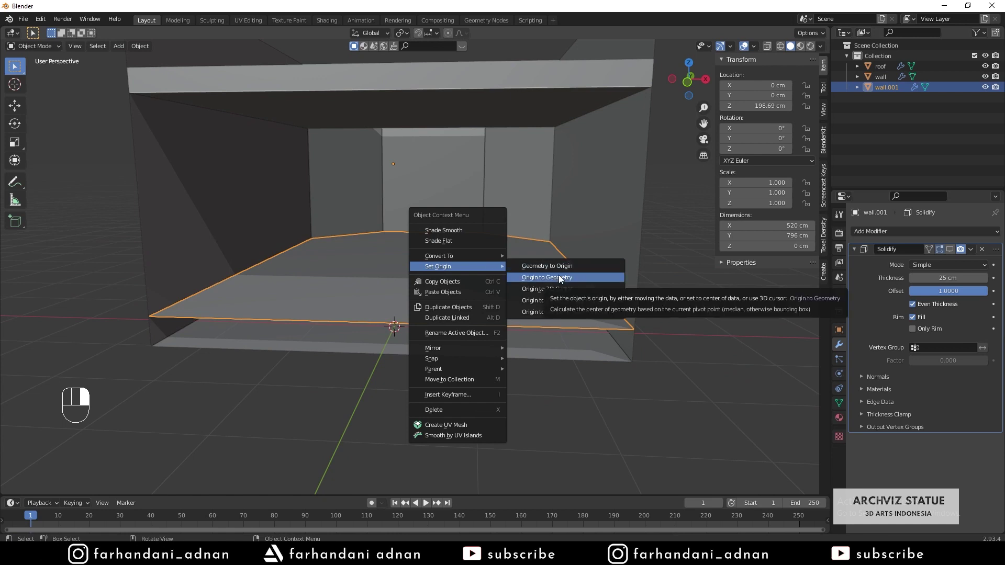
{"action": "left_click", "coordinate": [580, 277]}
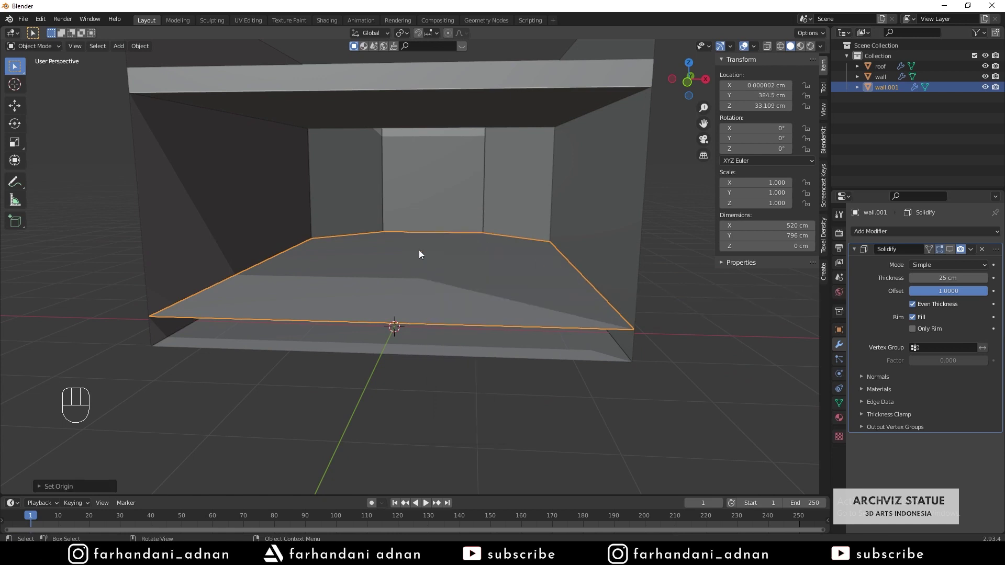
{"action": "middle_click_drag", "start_coordinate": [436, 254], "coordinate": [419, 244]}
{"action": "key", "text": "ctrl+z"}
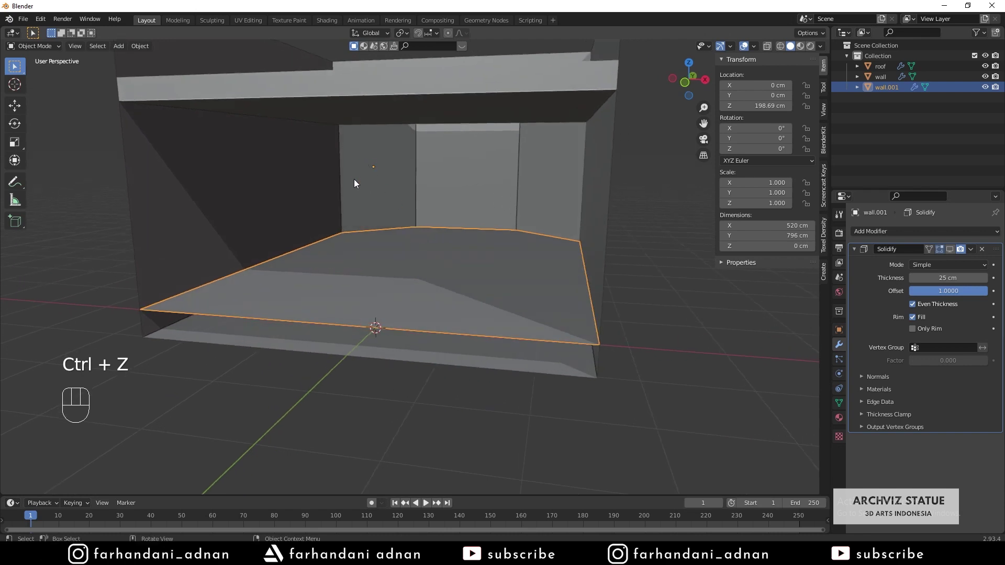
Test a rotation about the global Z axis and free moves on the floor object, cancelling each one
{"action": "key", "text": "Tab"}
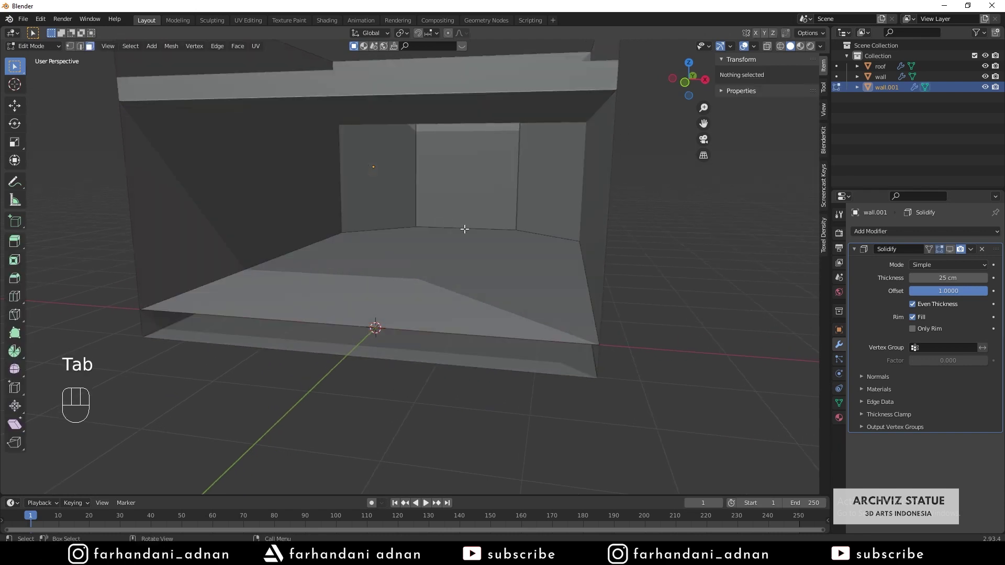
{"action": "key", "text": "Tab"}
{"action": "key", "text": "r"}
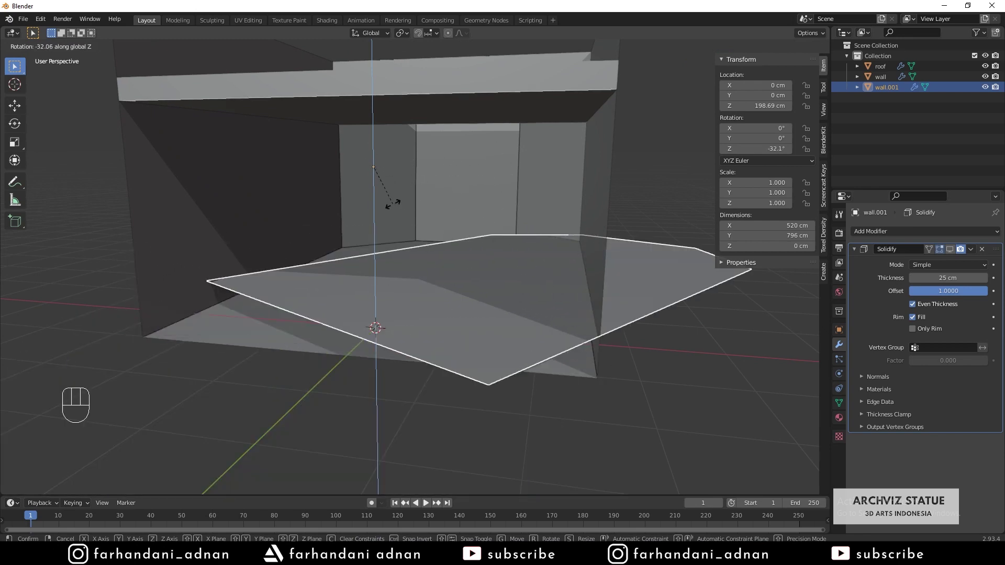
{"action": "right_click", "coordinate": [438, 218]}
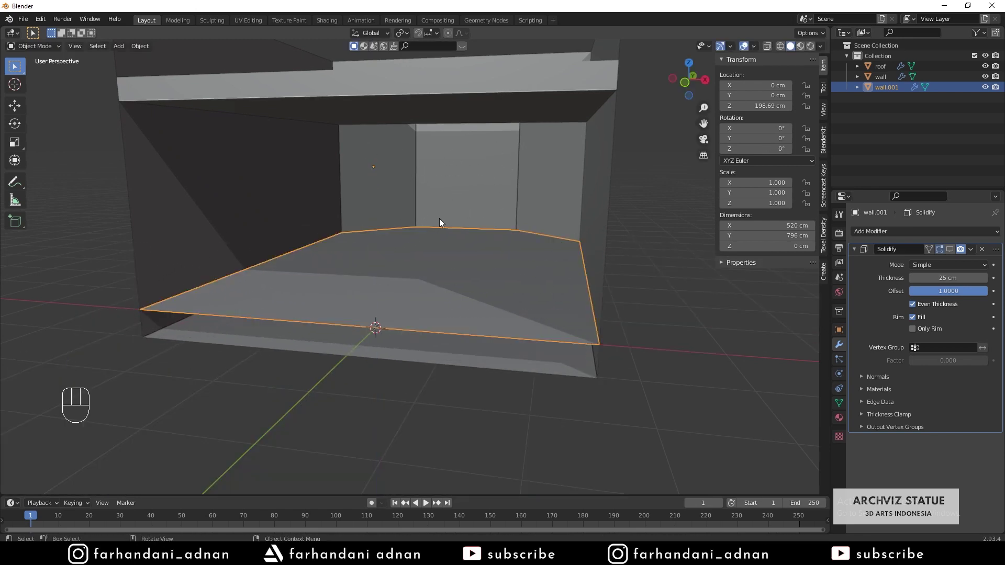
{"action": "key", "text": "g"}
{"action": "right_click", "coordinate": [476, 232]}
{"action": "key", "text": "g"}
{"action": "right_click", "coordinate": [452, 264]}
{"action": "middle_click_drag", "start_coordinate": [452, 260], "coordinate": [468, 248]}
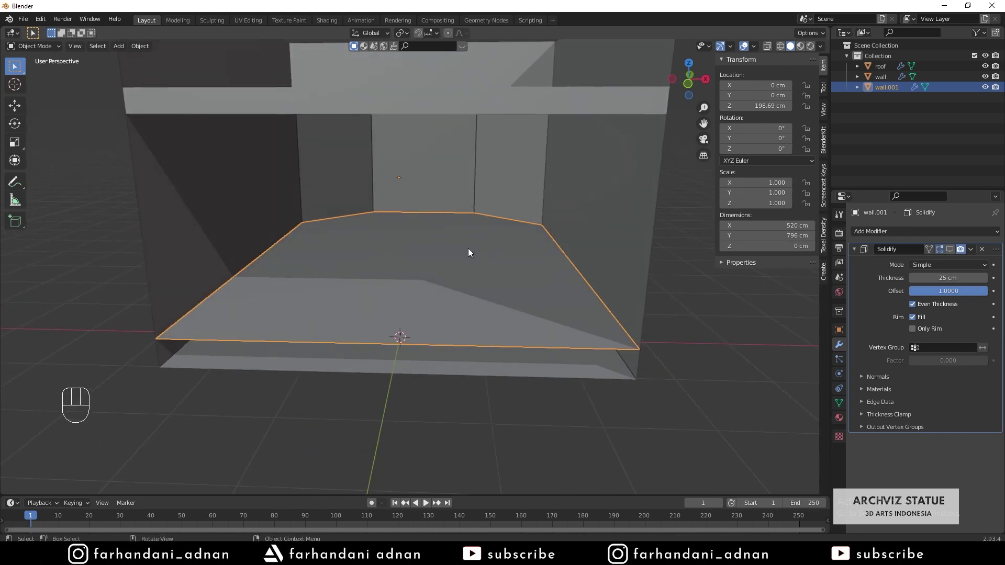
Set the separated floor object's origin to its geometry
{"action": "right_click", "coordinate": [468, 253]}
{"action": "mouse_move", "coordinate": [468, 253]}
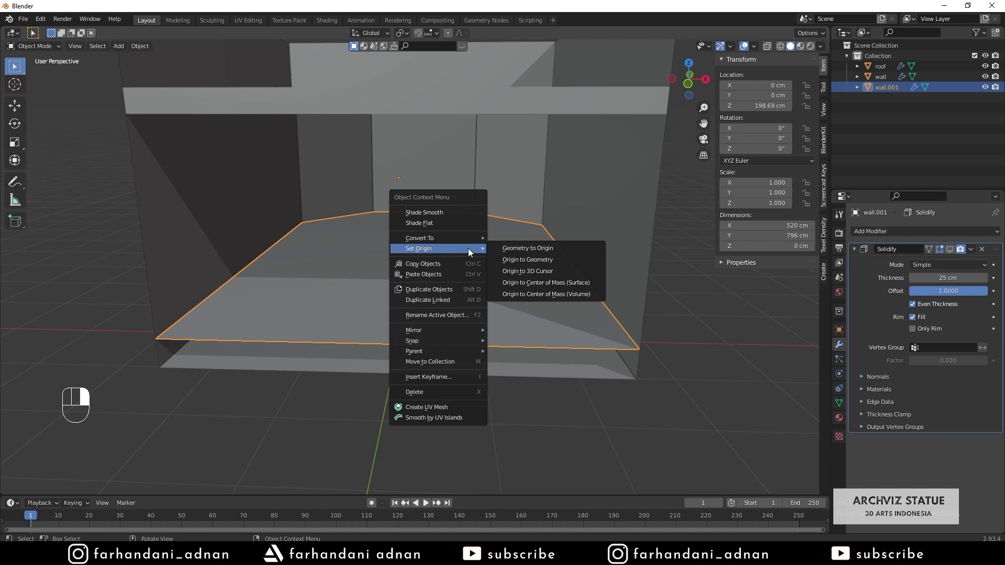
{"action": "right_click", "coordinate": [446, 261]}
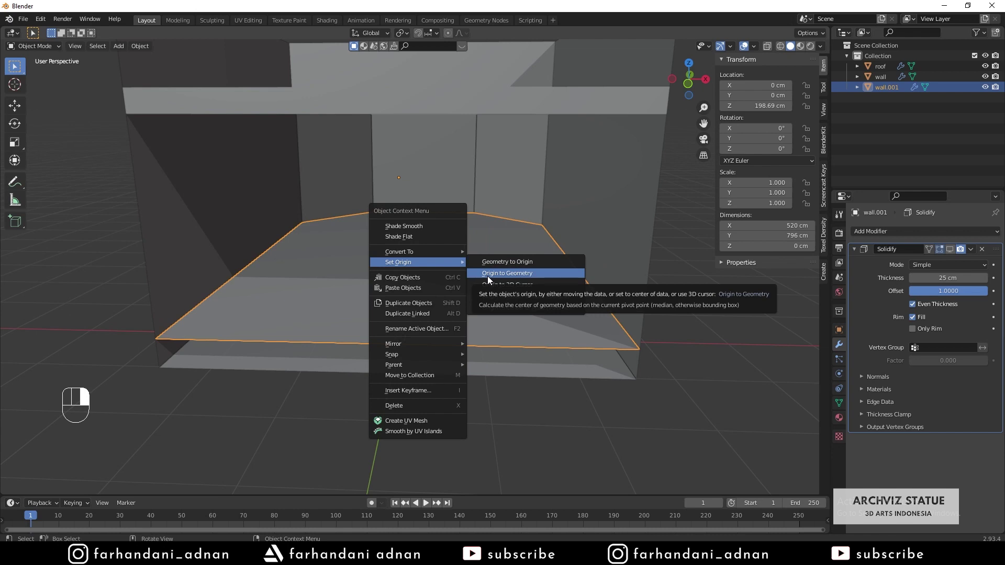
{"action": "left_click", "coordinate": [501, 274]}
{"action": "middle_click_drag", "start_coordinate": [448, 235], "coordinate": [427, 234]}
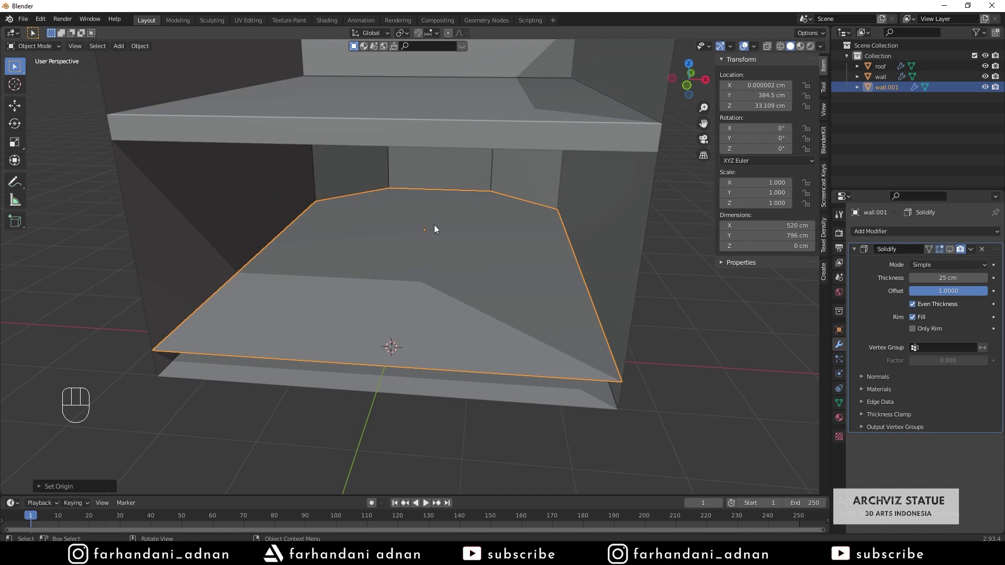
Inset the separated floor object's face by about 73 cm in Edit Mode
{"action": "key", "text": "Tab"}
{"action": "middle_click_drag", "start_coordinate": [505, 308], "coordinate": [484, 312]}
{"action": "key", "text": "Tab"}
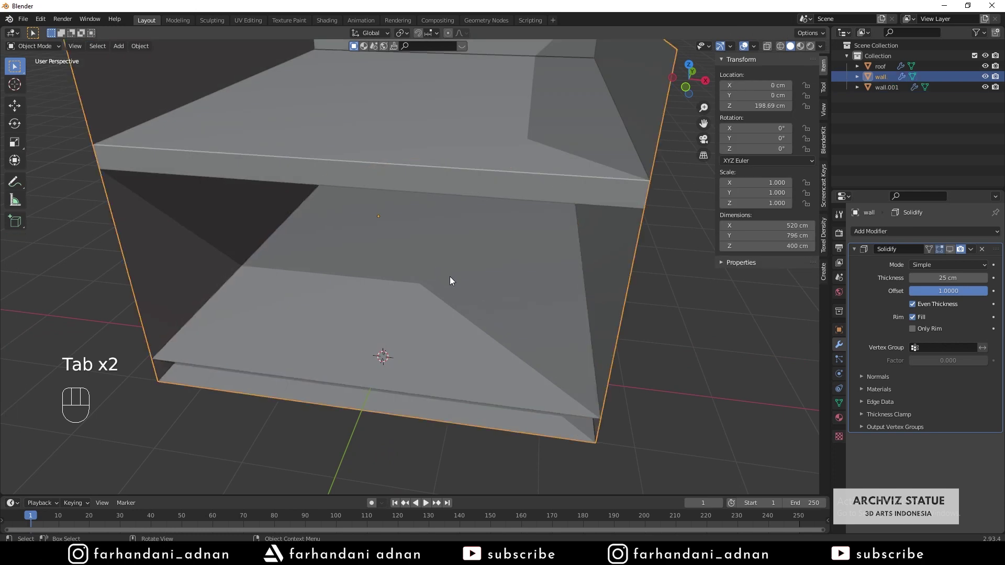
{"action": "middle_click_drag", "start_coordinate": [454, 280], "coordinate": [464, 294]}
{"action": "key", "text": "Tab"}
{"action": "key", "text": "3"}
{"action": "left_click", "coordinate": [487, 291]}
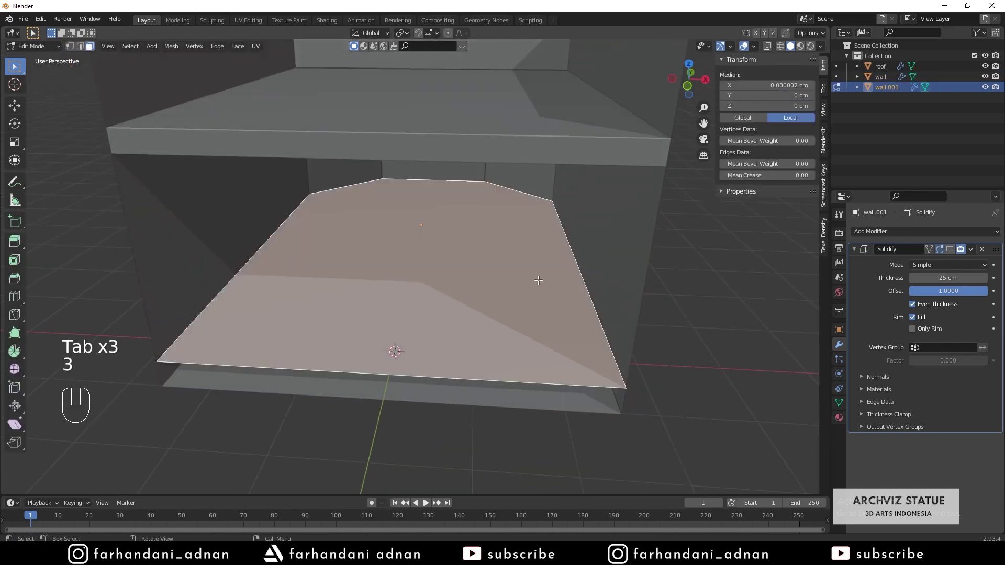
{"action": "key", "text": "i"}
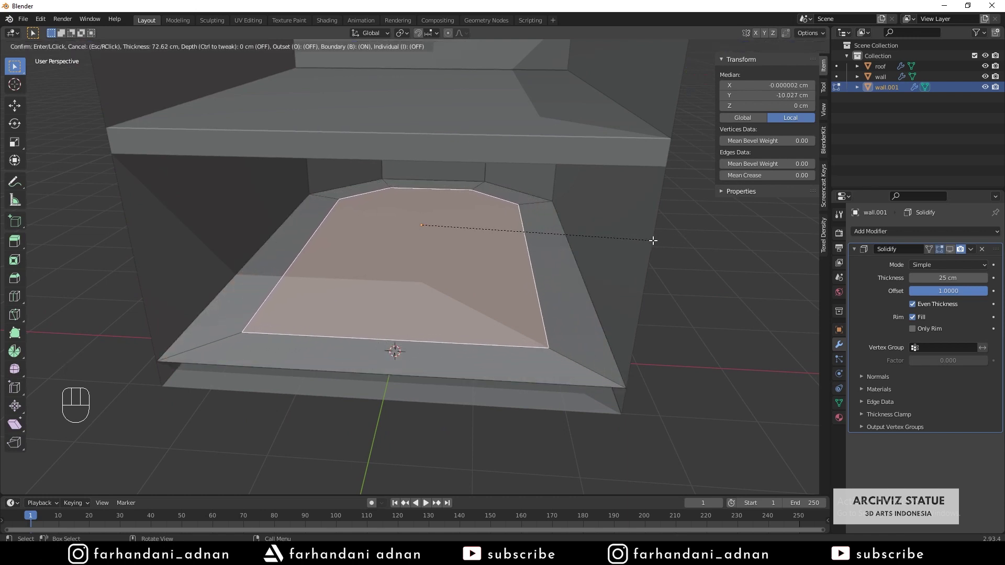
{"action": "left_click", "coordinate": [653, 240]}
{"action": "mouse_move", "coordinate": [398, 251]}
{"action": "middle_mouse_down"}
{"action": "mouse_move", "coordinate": [375, 254]}
{"action": "mouse_move", "coordinate": [389, 268]}
{"action": "middle_mouse_up"}
{"action": "scroll", "coordinate": [406, 299], "scroll_direction": "up", "scroll_amount": 3}
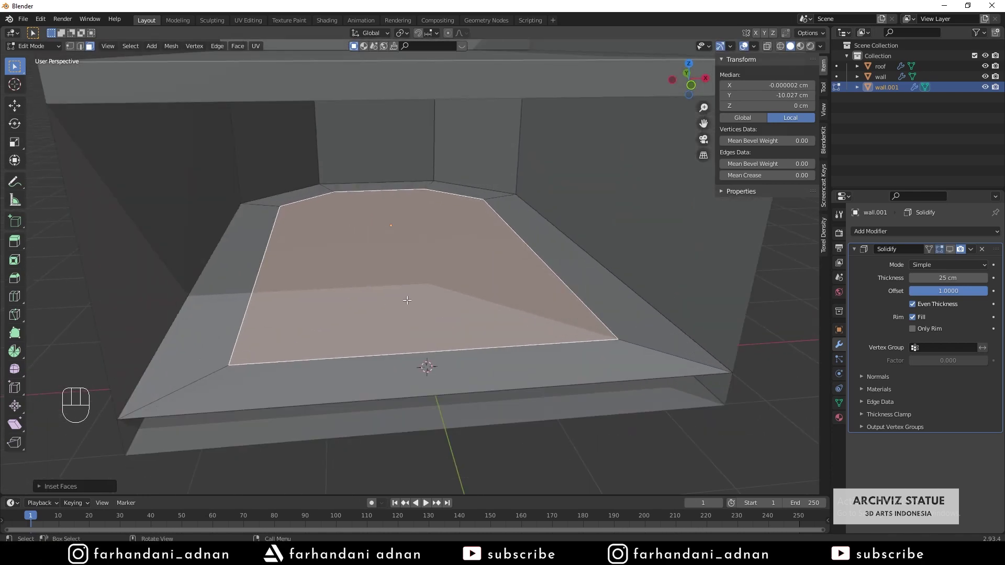
Change to edge selection and enable snapping with Edge as the snap target
{"action": "key", "text": "2"}
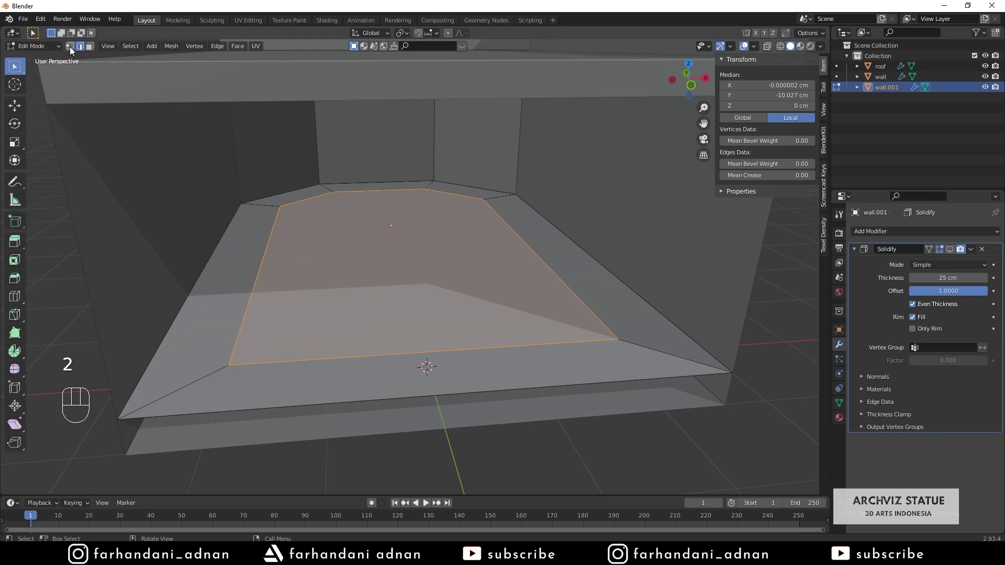
{"action": "left_click", "coordinate": [430, 34]}
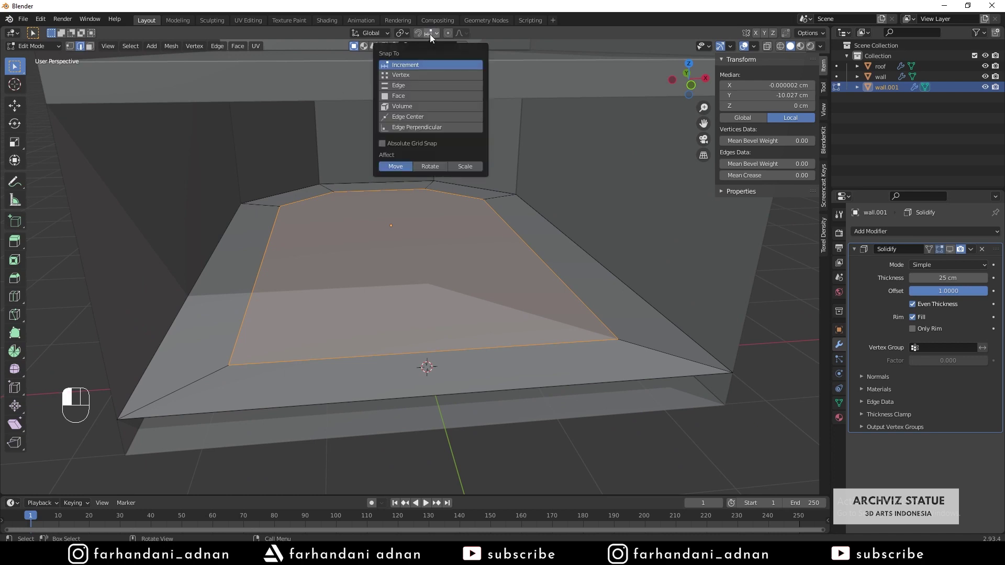
{"action": "left_click", "coordinate": [391, 87]}
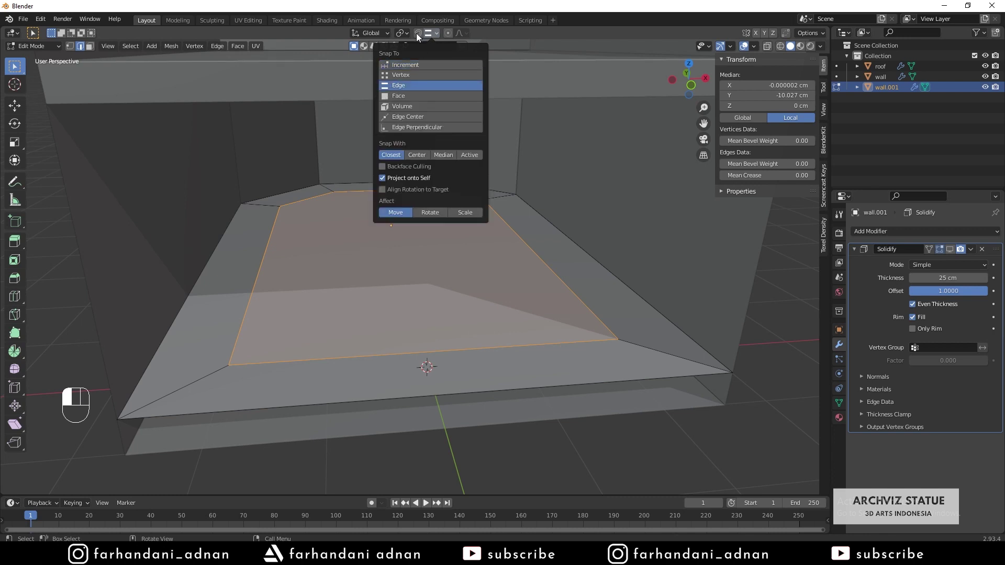
{"action": "left_click", "coordinate": [418, 33]}
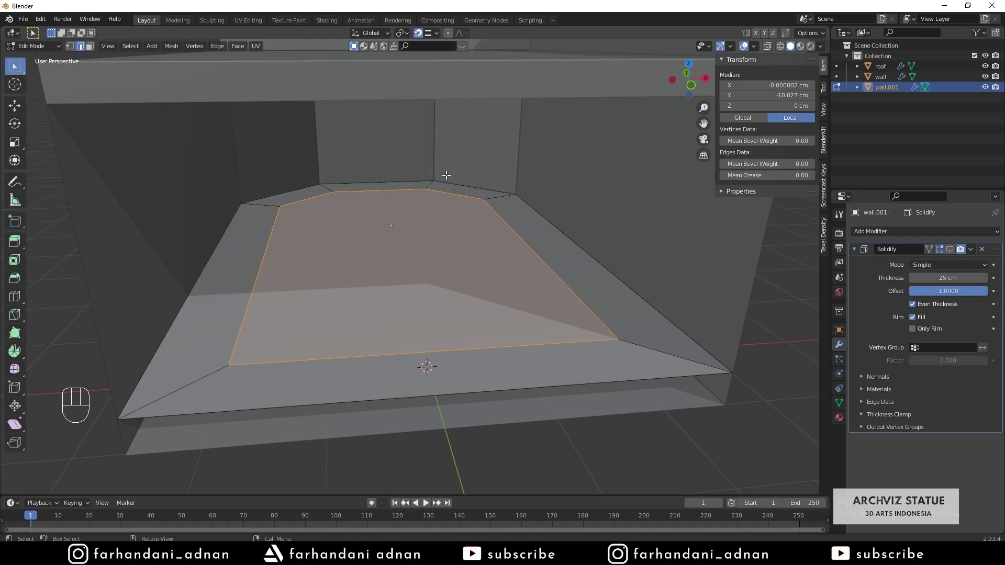
{"action": "key", "text": "shift+Tab"}
{"action": "key", "text": "shift+Tab"}
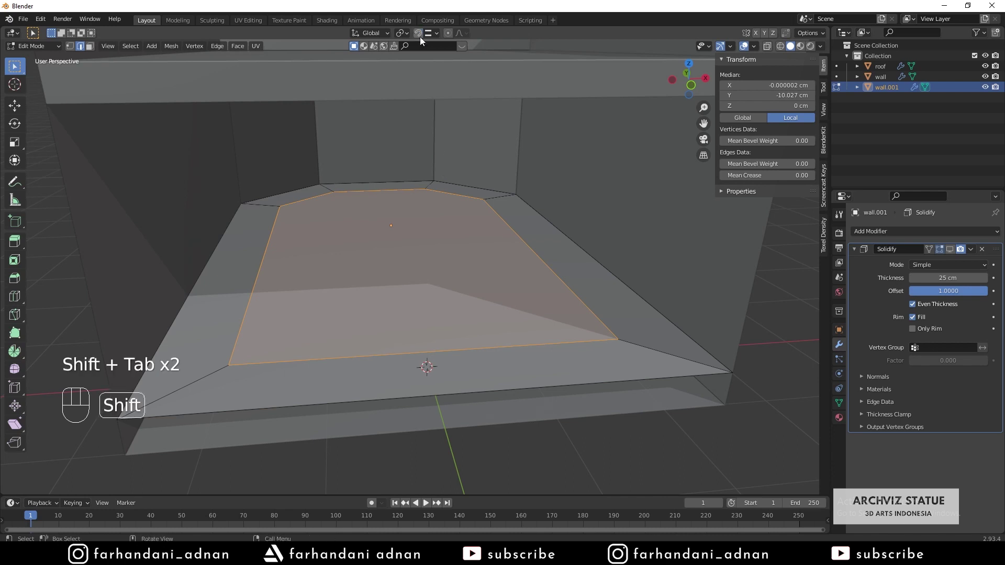
{"action": "key", "text": "shift+Tab"}
{"action": "key", "text": "shift+Tab"}
{"action": "key", "text": "shift+Tab"}
{"action": "key", "text": "shift+Tab"}
Move the inset's front edge along the Y axis until it snaps to the floor face's outer front edge
{"action": "left_click", "coordinate": [435, 356]}
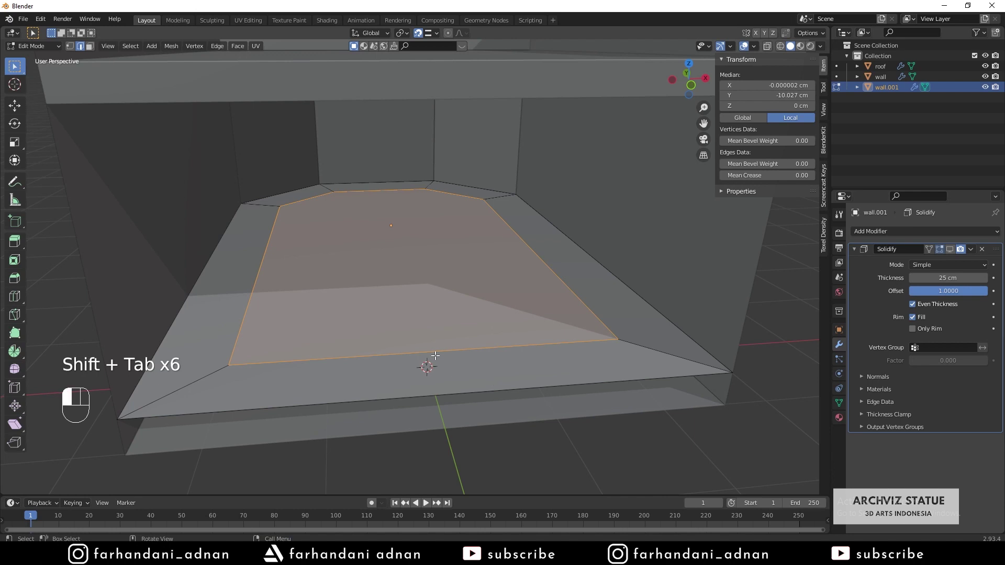
{"action": "middle_click_drag", "start_coordinate": [448, 313], "coordinate": [421, 318], "text": "shift"}
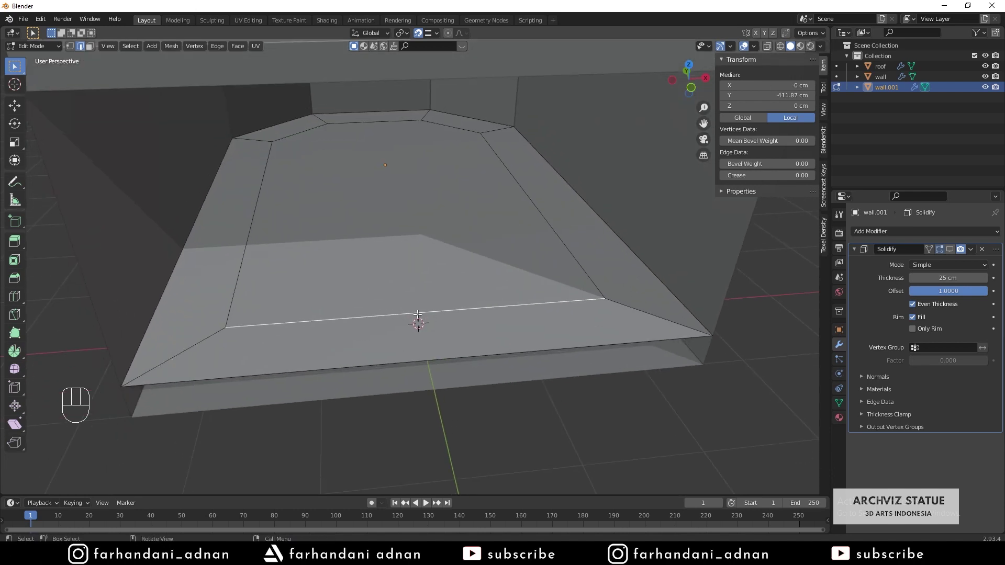
{"action": "key", "text": "g"}
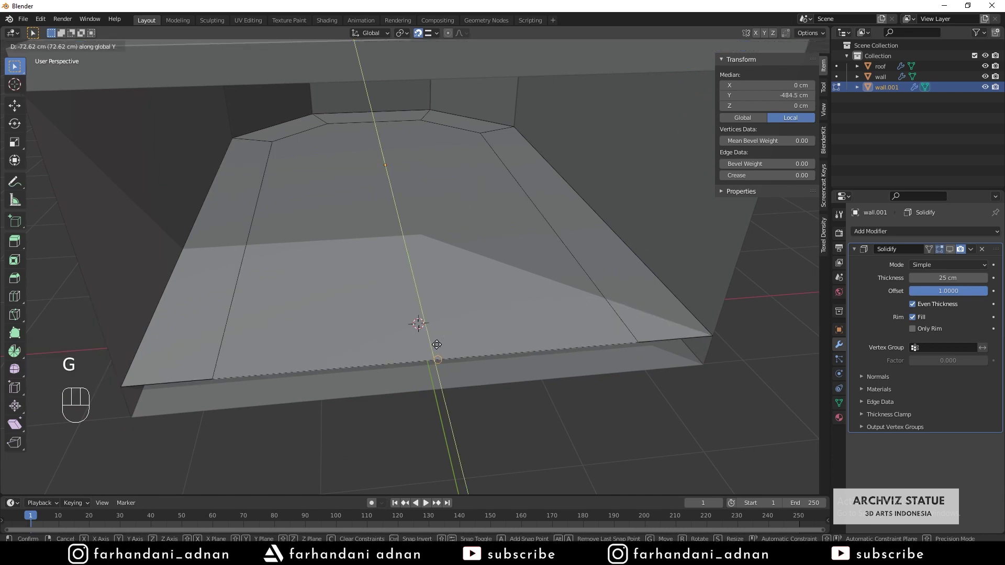
{"action": "key", "text": "y"}
{"action": "left_click", "coordinate": [482, 345]}
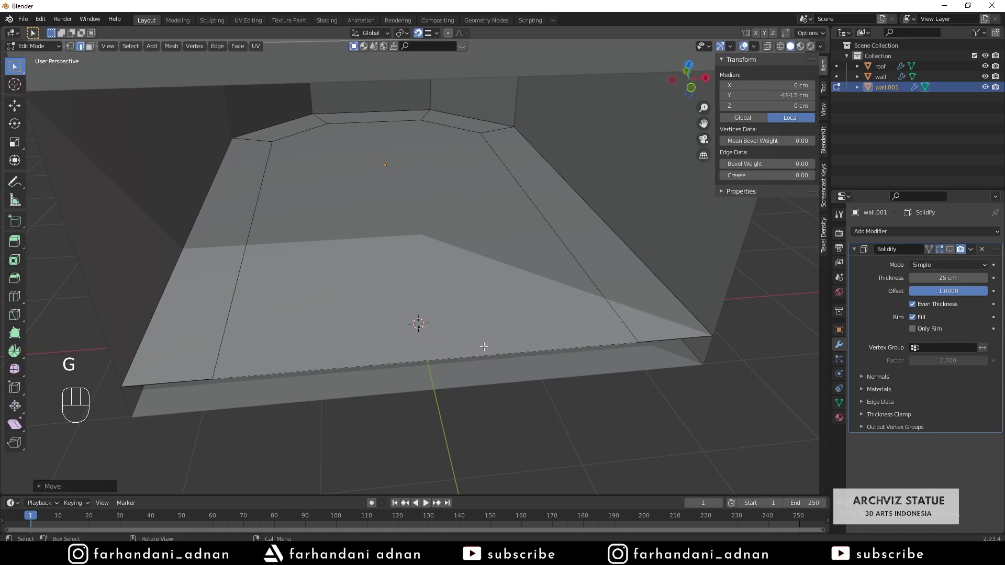
{"action": "key", "text": "Tab"}
{"action": "key", "text": "Tab"}
Duplicate the five border faces along the floor's sides and back in place, separate them into their own object, and return to Object Mode
{"action": "middle_click_drag", "start_coordinate": [495, 322], "coordinate": [390, 304]}
{"action": "key", "text": "3"}
{"action": "left_click", "coordinate": [280, 185]}
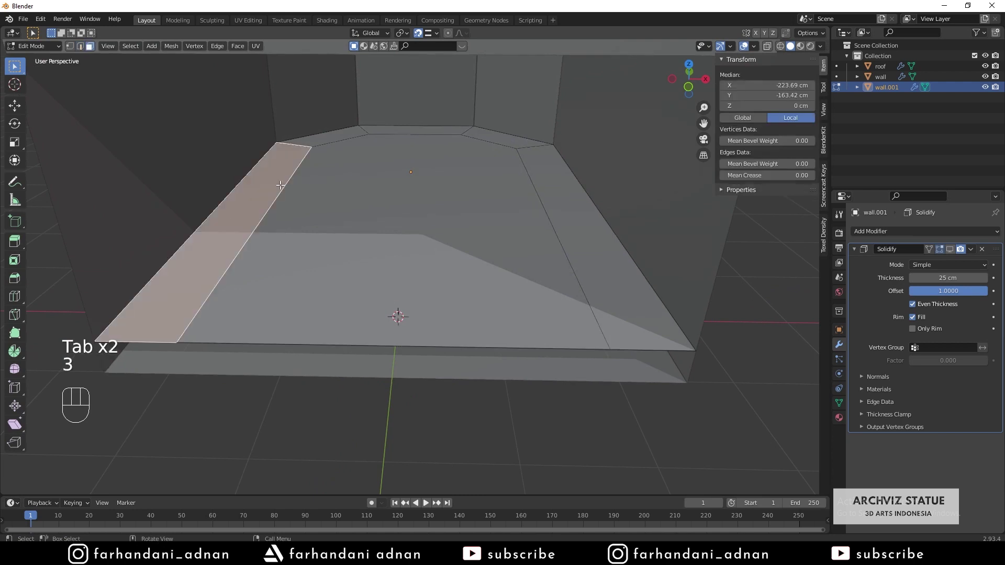
{"action": "left_click", "coordinate": [338, 137], "text": "shift"}
{"action": "left_click", "coordinate": [406, 130], "text": "shift"}
{"action": "left_click", "coordinate": [526, 146], "text": "shift"}
{"action": "left_click", "coordinate": [564, 186], "text": "shift"}
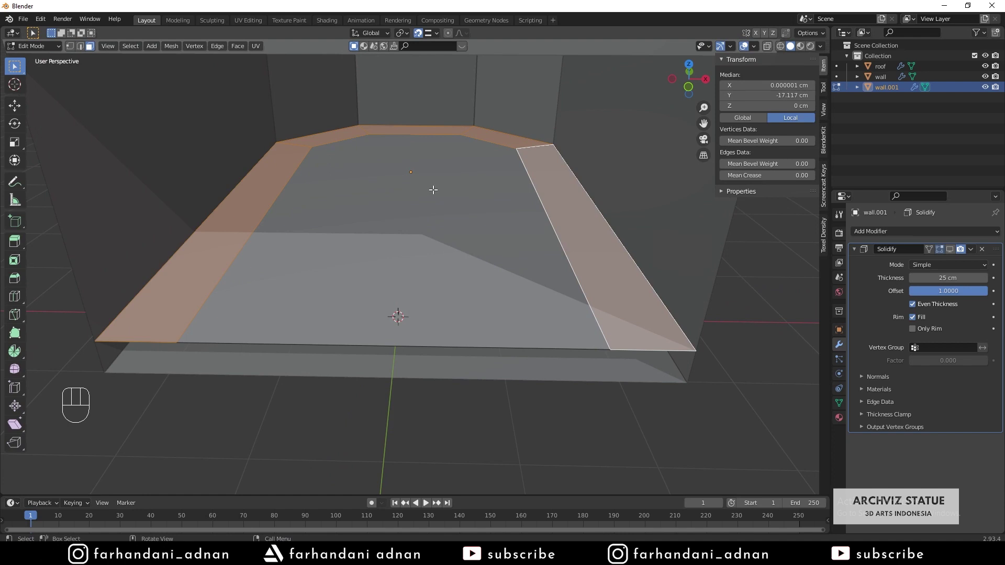
{"action": "key", "text": "shift+d"}
{"action": "right_click", "coordinate": [489, 178]}
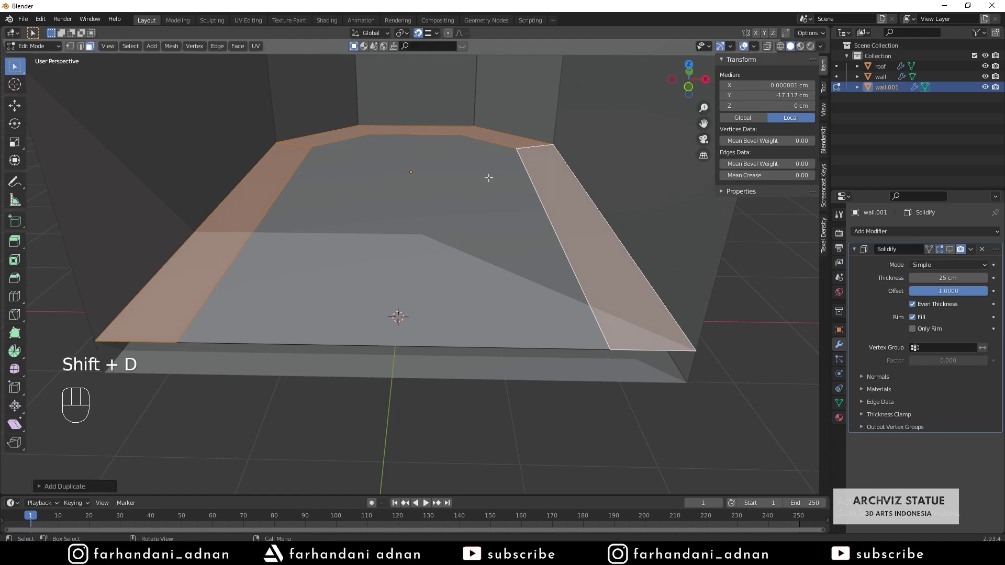
{"action": "key", "text": "p"}
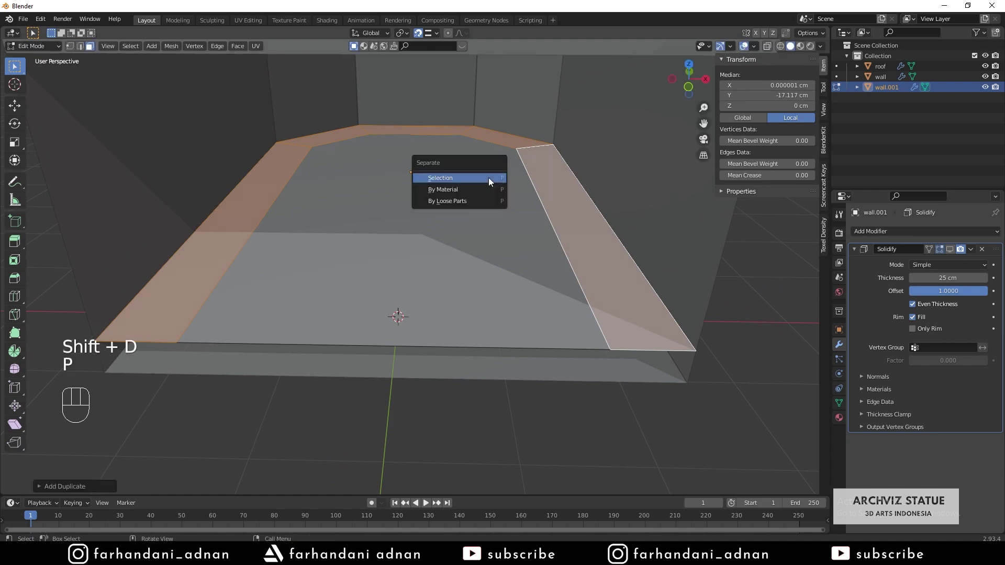
{"action": "left_click", "coordinate": [489, 178]}
{"action": "key", "text": "Tab"}
Delete the original inset floor object wall.001, keeping only the separated border strip
{"action": "left_click", "coordinate": [454, 205]}
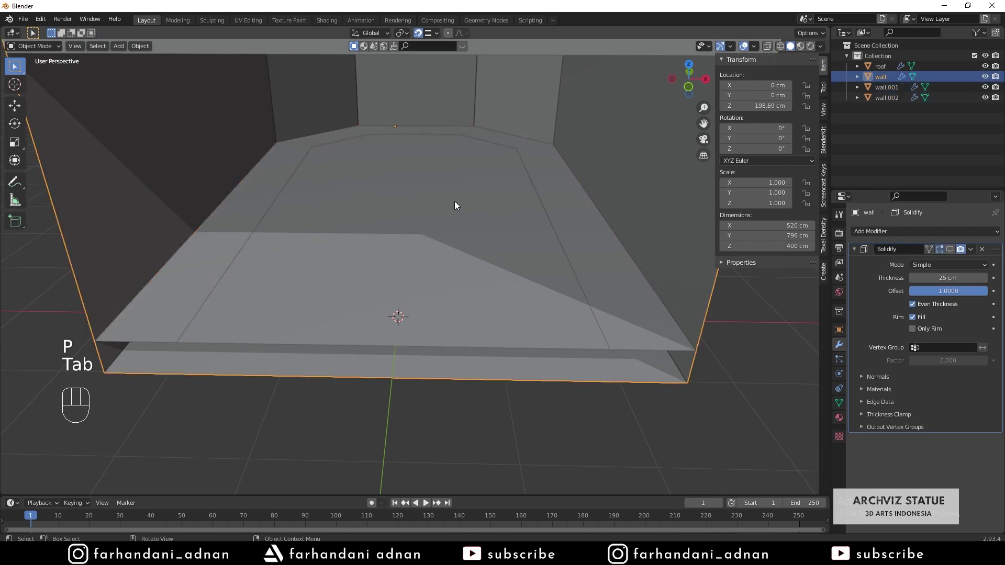
{"action": "left_click", "coordinate": [428, 213]}
{"action": "left_click", "coordinate": [430, 213]}
{"action": "left_click", "coordinate": [367, 249]}
{"action": "key", "text": "Delete"}
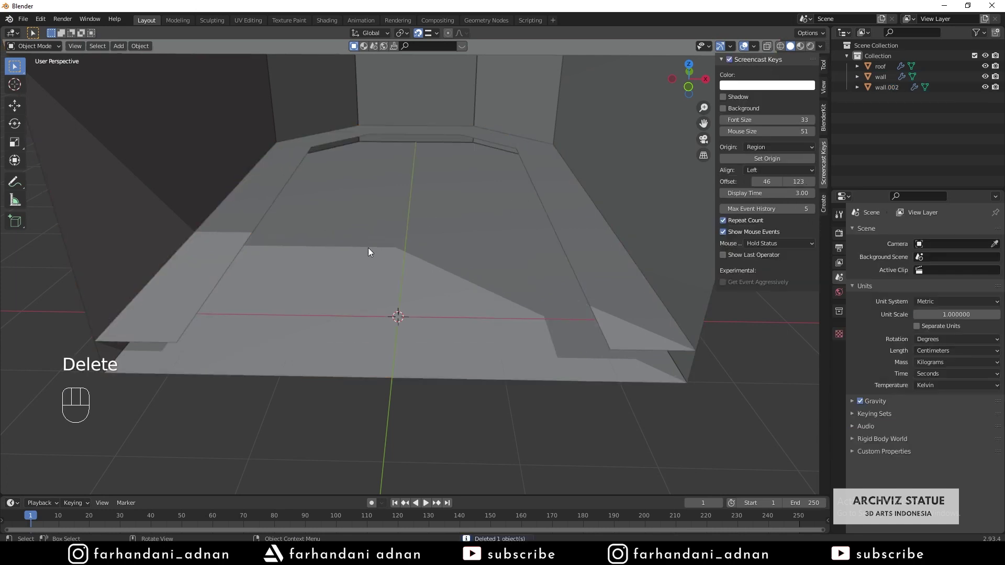
{"action": "middle_click_drag", "start_coordinate": [415, 211], "coordinate": [397, 196]}
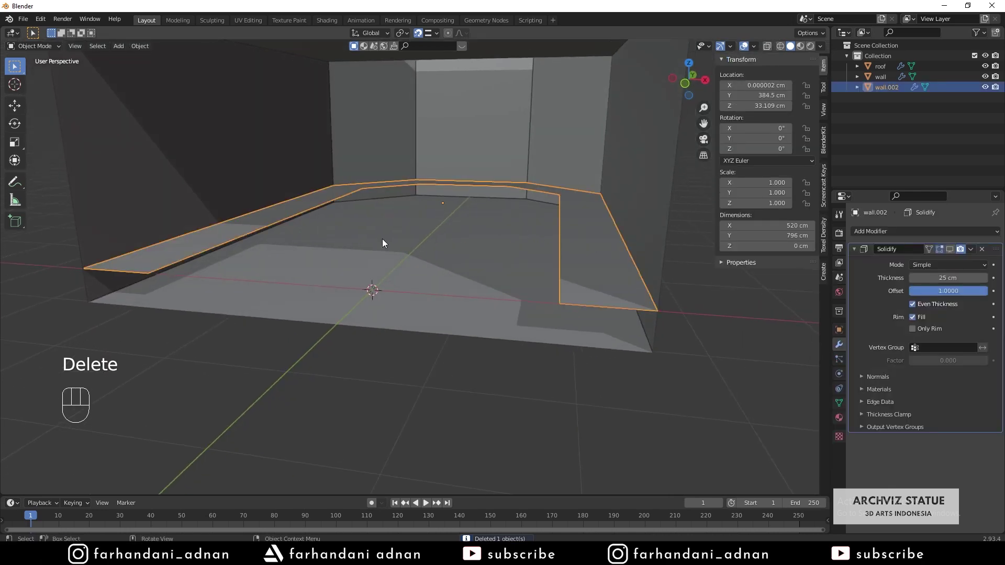
{"action": "mouse_move", "coordinate": [382, 239]}
{"action": "middle_mouse_down"}
{"action": "mouse_move", "coordinate": [425, 227]}
{"action": "mouse_move", "coordinate": [392, 239]}
{"action": "middle_mouse_up"}
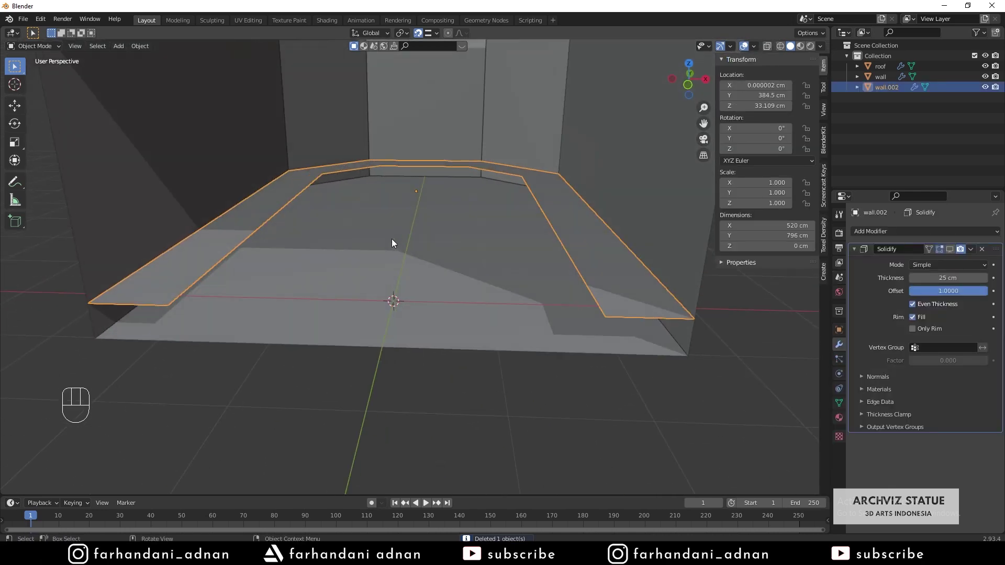
Enable viewport display of the Solidify modifier on the wall and on the border object
{"action": "key", "text": "ctrl+a"}
{"action": "left_click", "coordinate": [438, 239]}
{"action": "left_click", "coordinate": [478, 314]}
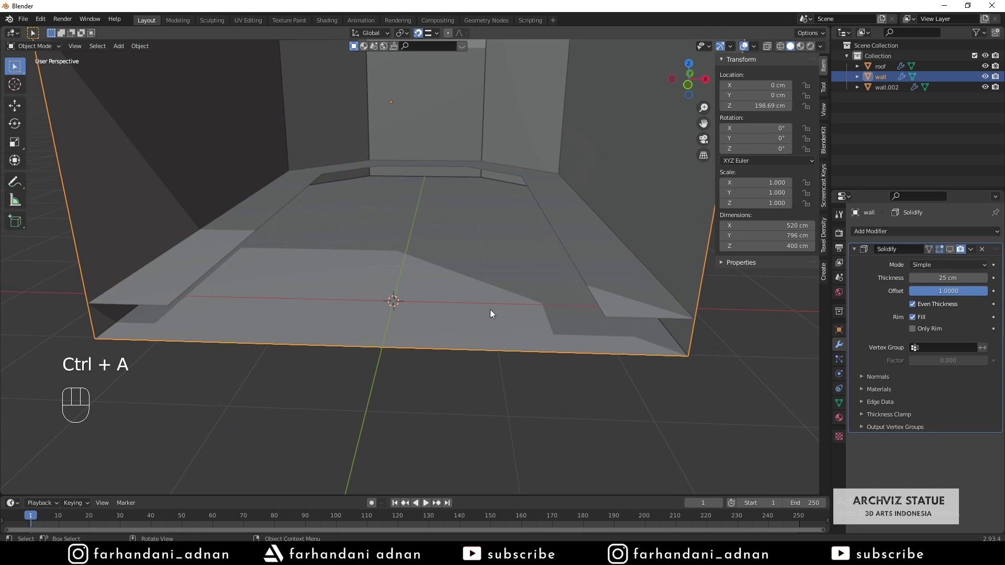
{"action": "left_click", "coordinate": [953, 249]}
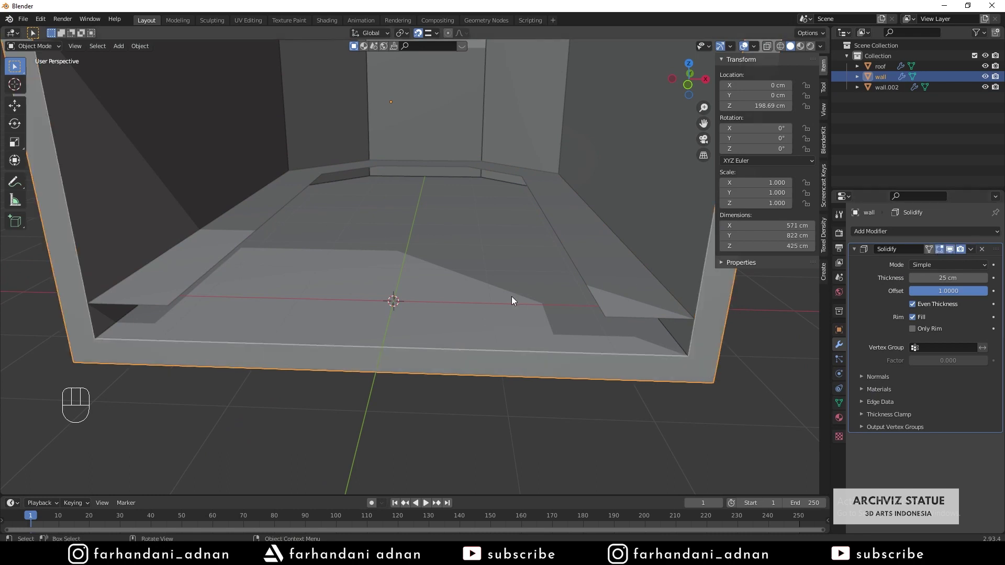
{"action": "scroll", "coordinate": [511, 296], "scroll_direction": "down", "scroll_amount": 1}
{"action": "middle_click_drag", "start_coordinate": [511, 296], "coordinate": [511, 267], "text": "shift"}
{"action": "left_click", "coordinate": [585, 293]}
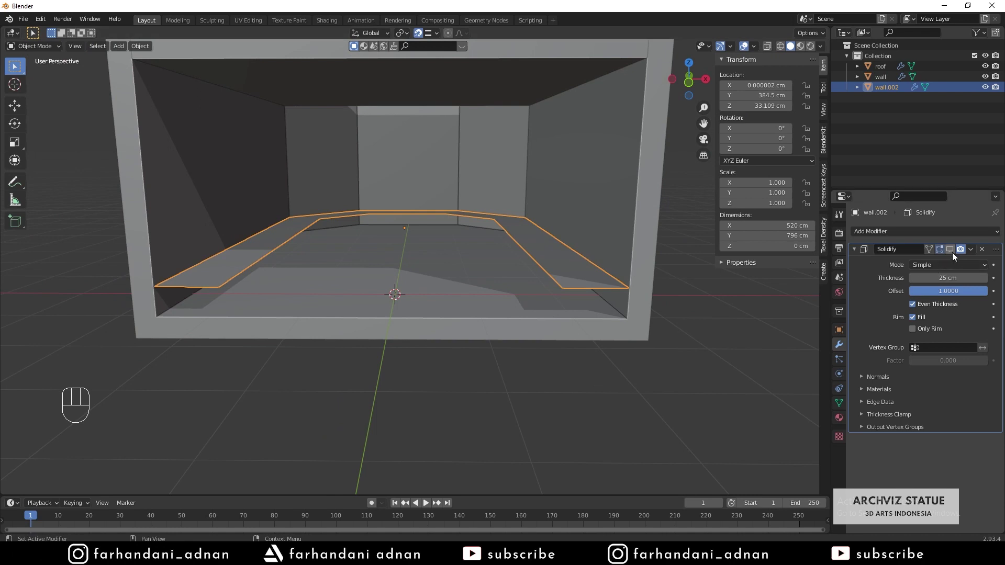
{"action": "left_click", "coordinate": [951, 250]}
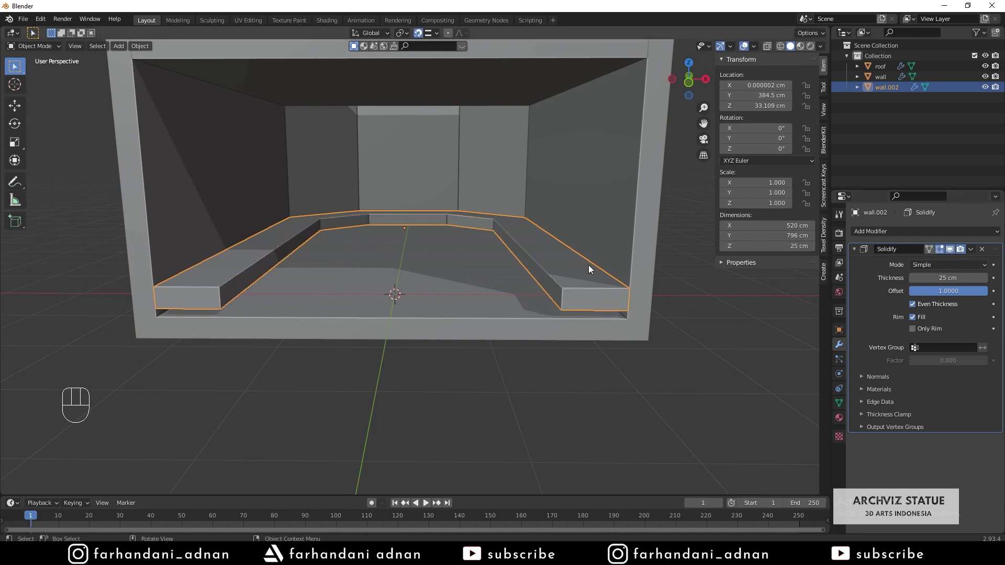
Apply the border object's transform and turn off Even Thickness in its Solidify modifier
{"action": "key", "text": "ctrl+a"}
{"action": "left_click", "coordinate": [492, 235]}
{"action": "middle_click_drag", "start_coordinate": [504, 243], "coordinate": [559, 278]}
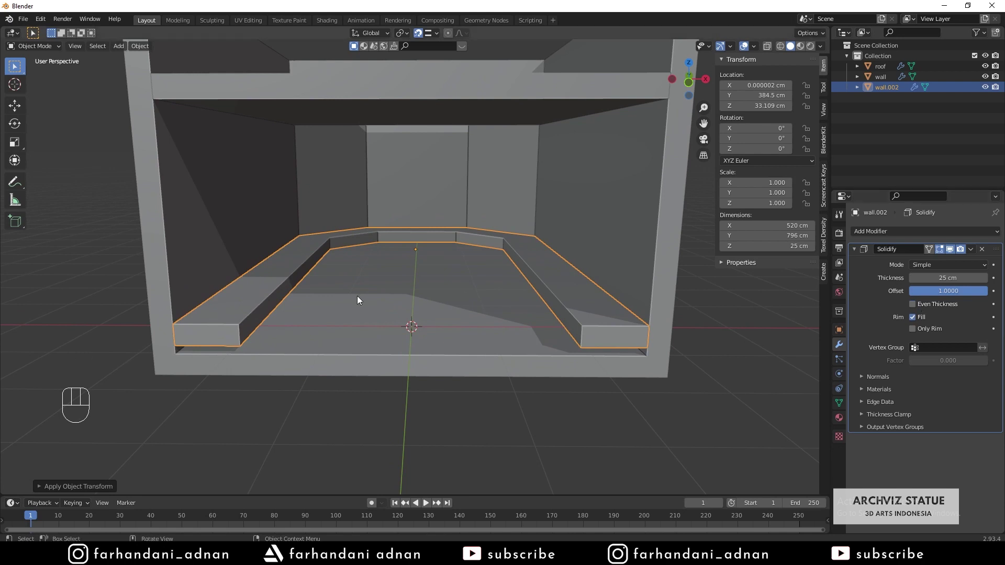
{"action": "middle_click_drag", "start_coordinate": [357, 296], "coordinate": [351, 283]}
{"action": "middle_click_drag", "start_coordinate": [540, 289], "coordinate": [491, 277]}
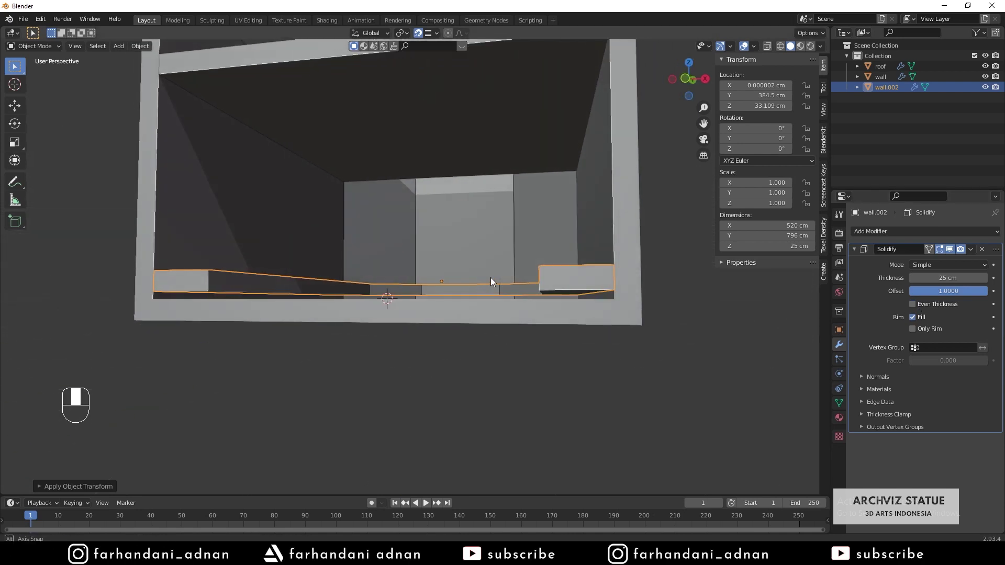
Compare the border's geometry with Even Thickness on and off in wireframe, leaving the option off and returning to solid shading
{"action": "left_click", "coordinate": [912, 304]}
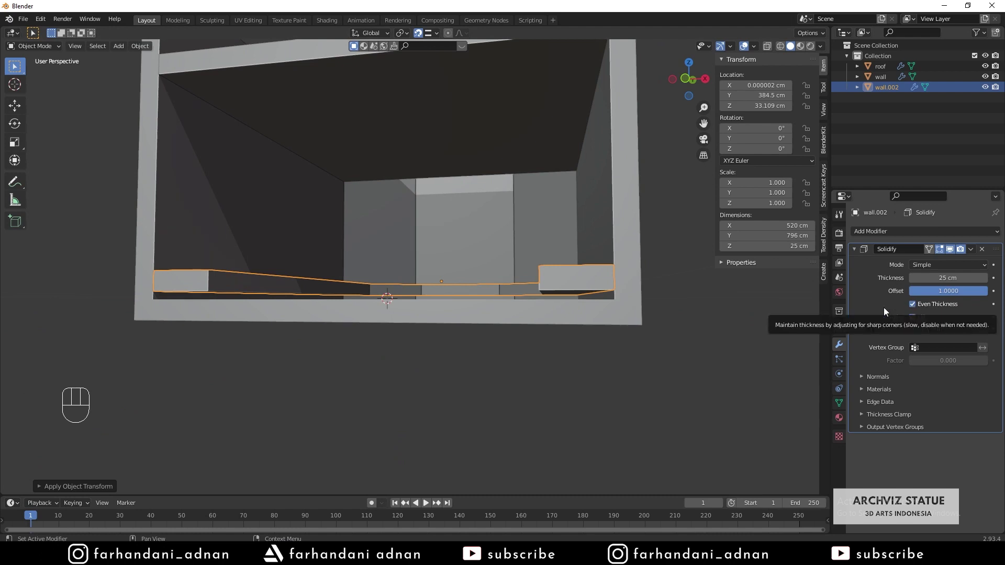
{"action": "key", "text": "z"}
{"action": "middle_click_drag", "start_coordinate": [581, 261], "coordinate": [589, 265]}
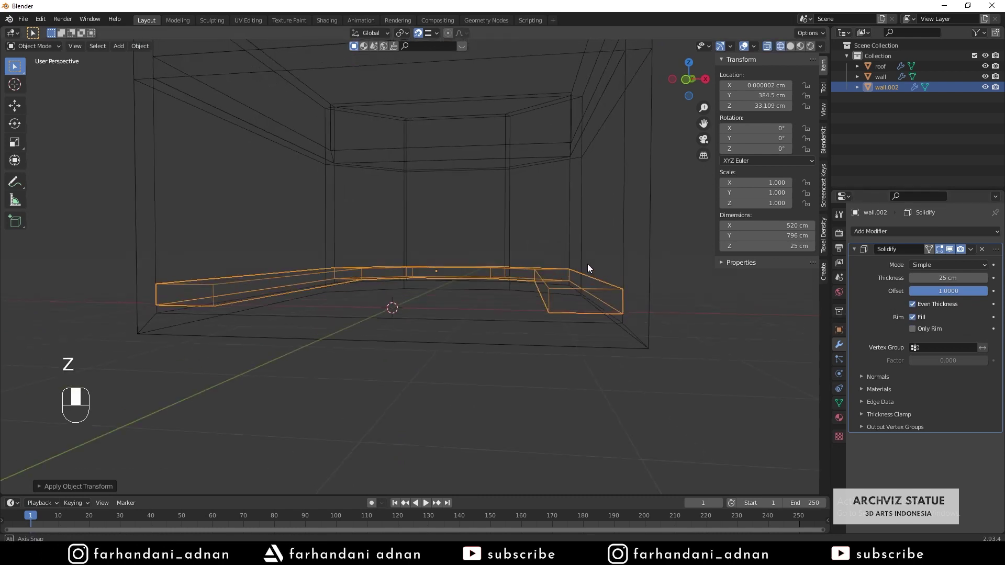
{"action": "left_click", "coordinate": [913, 305]}
{"action": "left_click", "coordinate": [913, 305]}
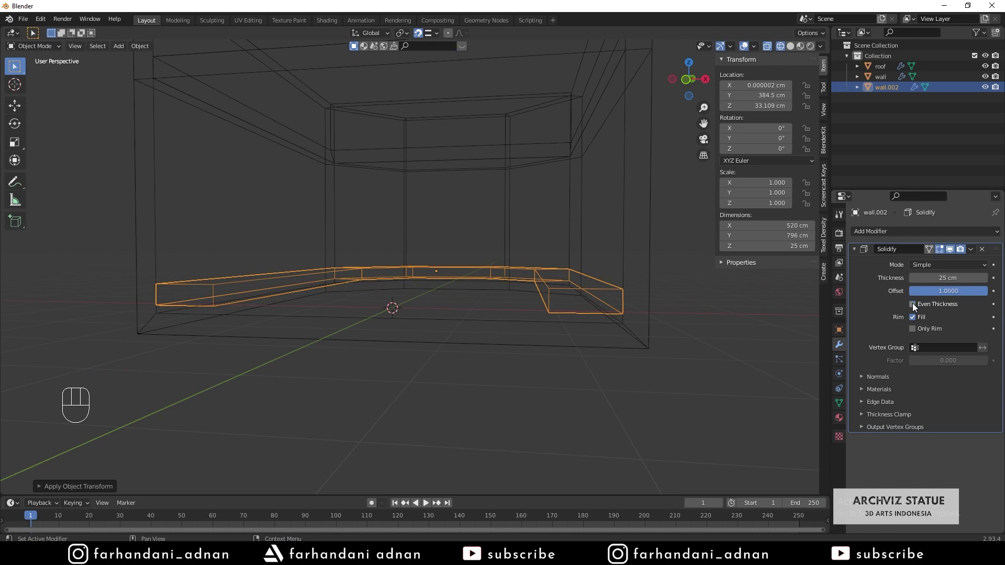
{"action": "left_click", "coordinate": [913, 304]}
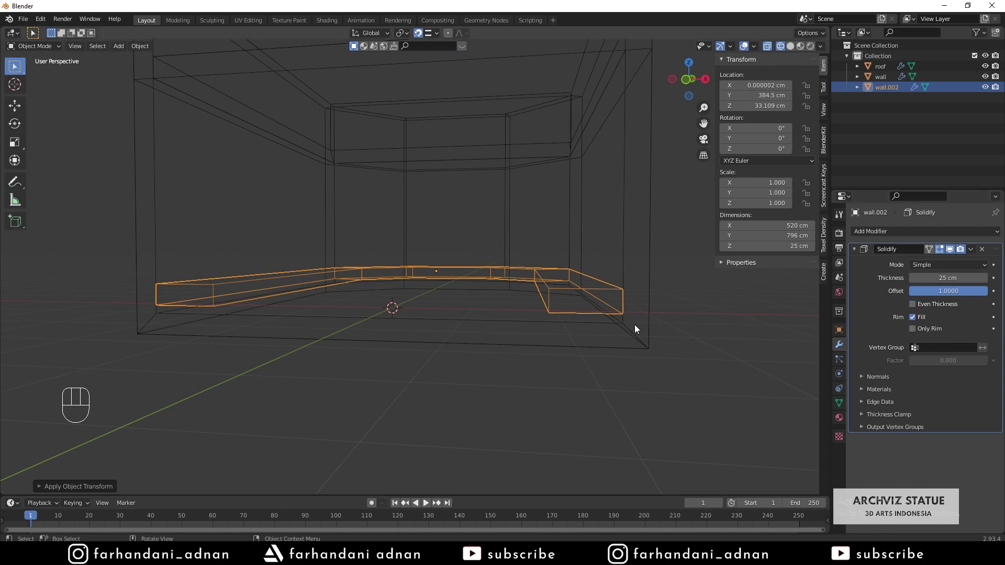
{"action": "key", "text": "z"}
{"action": "left_click", "coordinate": [437, 323]}
{"action": "mouse_move", "coordinate": [318, 312]}
{"action": "middle_mouse_down"}
{"action": "mouse_move", "coordinate": [309, 343]}
{"action": "mouse_move", "coordinate": [376, 318]}
{"action": "mouse_move", "coordinate": [335, 315]}
{"action": "middle_mouse_up"}
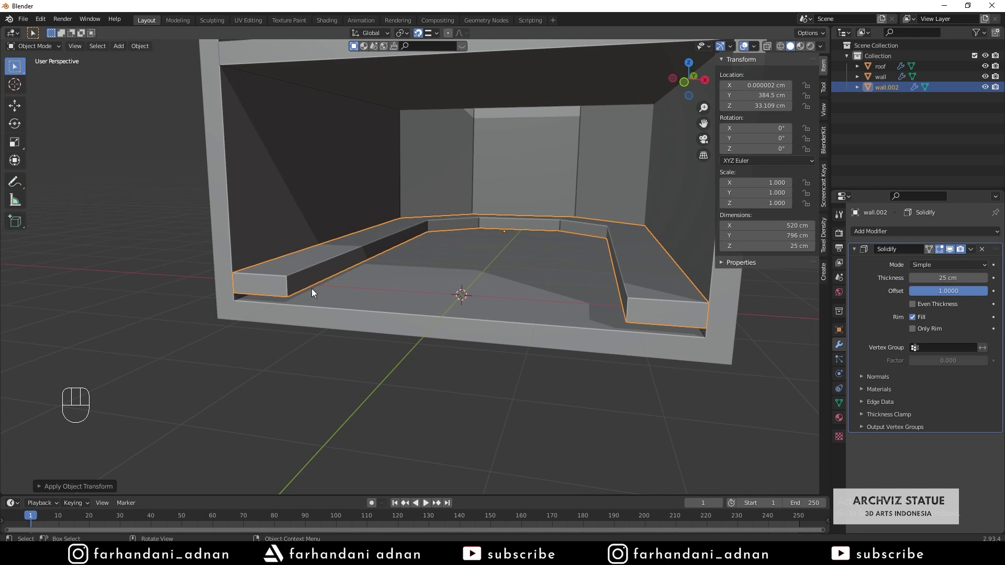
Switch snapping to Face, lower the border about 9.4 cm along Z onto the floor, and turn snapping off
{"action": "middle_click_drag", "start_coordinate": [430, 269], "coordinate": [451, 290], "text": "shift"}
{"action": "scroll", "coordinate": [406, 284], "scroll_direction": "up", "scroll_amount": 2}
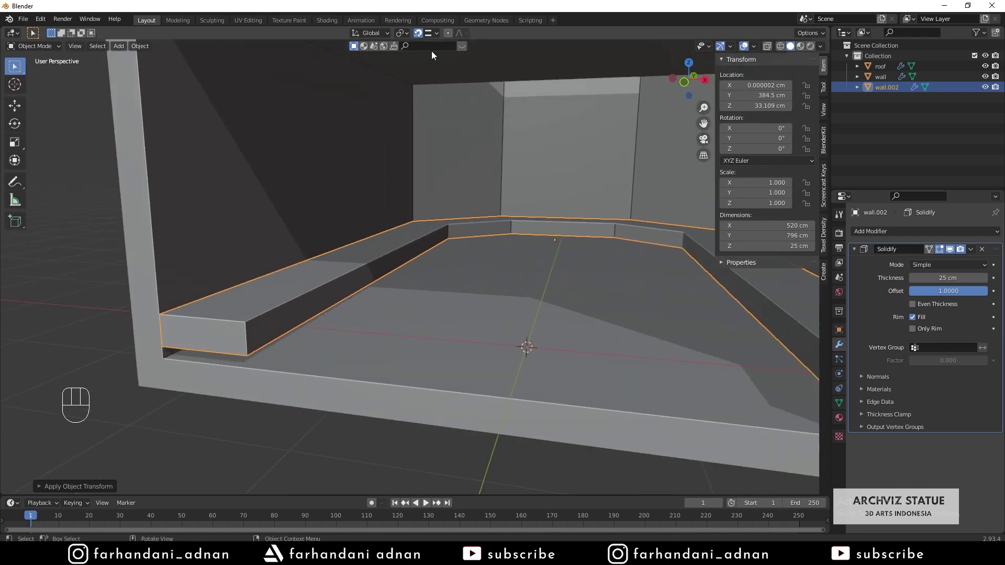
{"action": "left_click", "coordinate": [432, 35]}
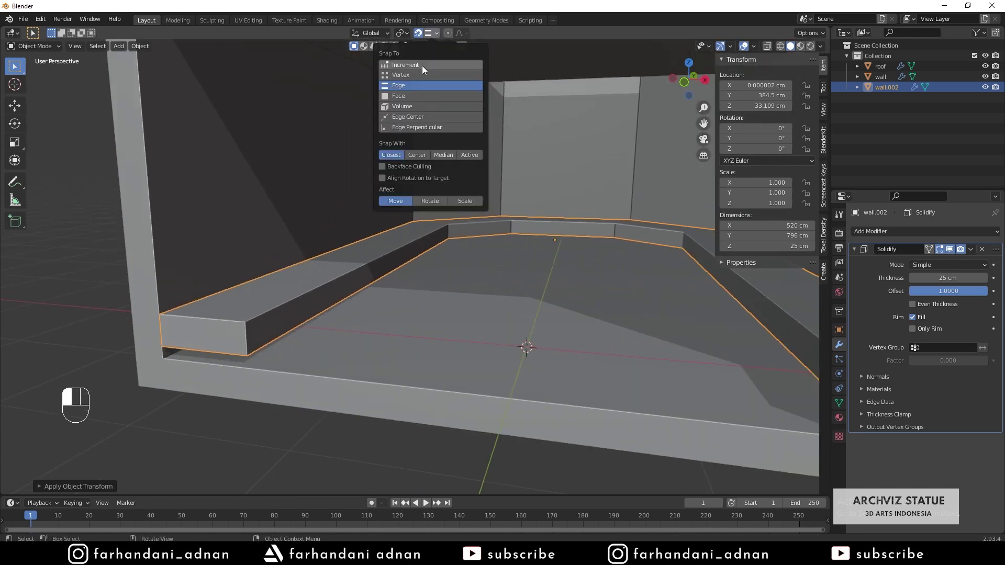
{"action": "left_click", "coordinate": [406, 95]}
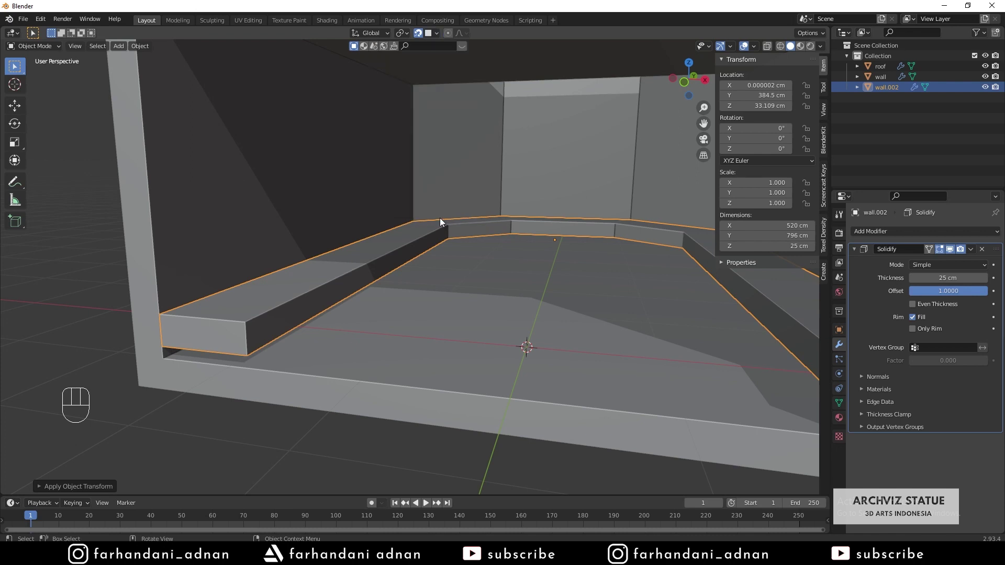
{"action": "key", "text": "g"}
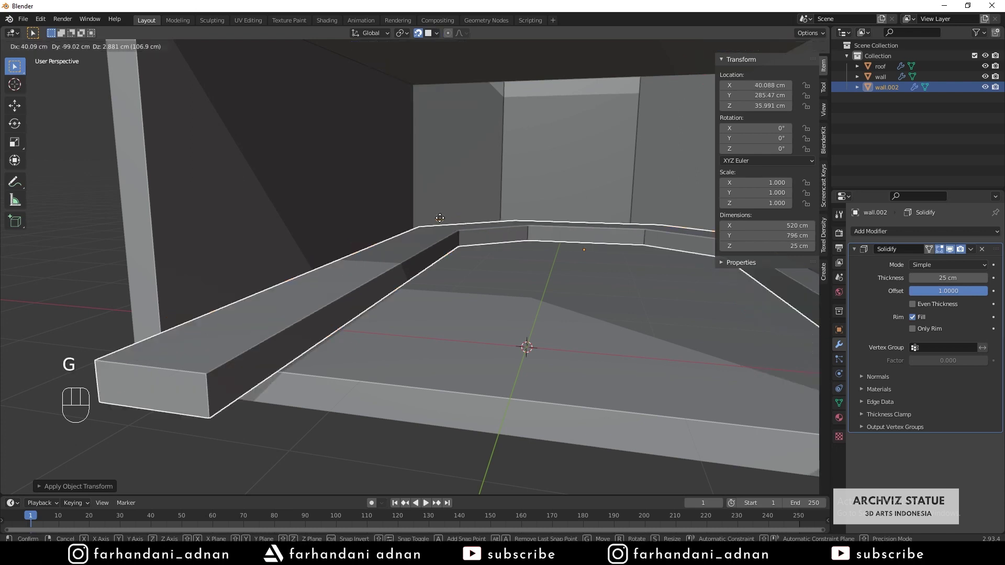
{"action": "key", "text": "z"}
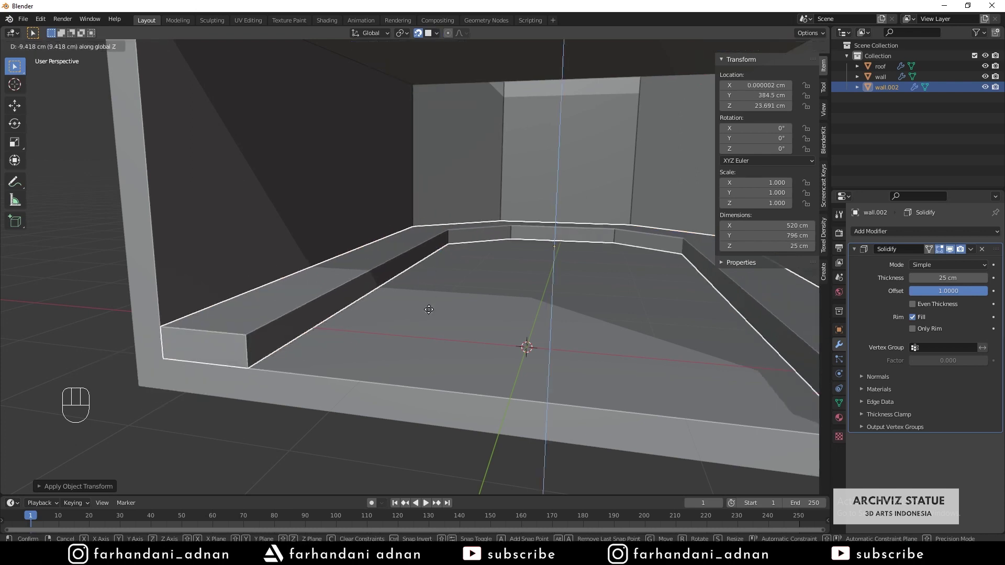
{"action": "left_click", "coordinate": [429, 309]}
{"action": "middle_click_drag", "start_coordinate": [440, 237], "coordinate": [526, 172]}
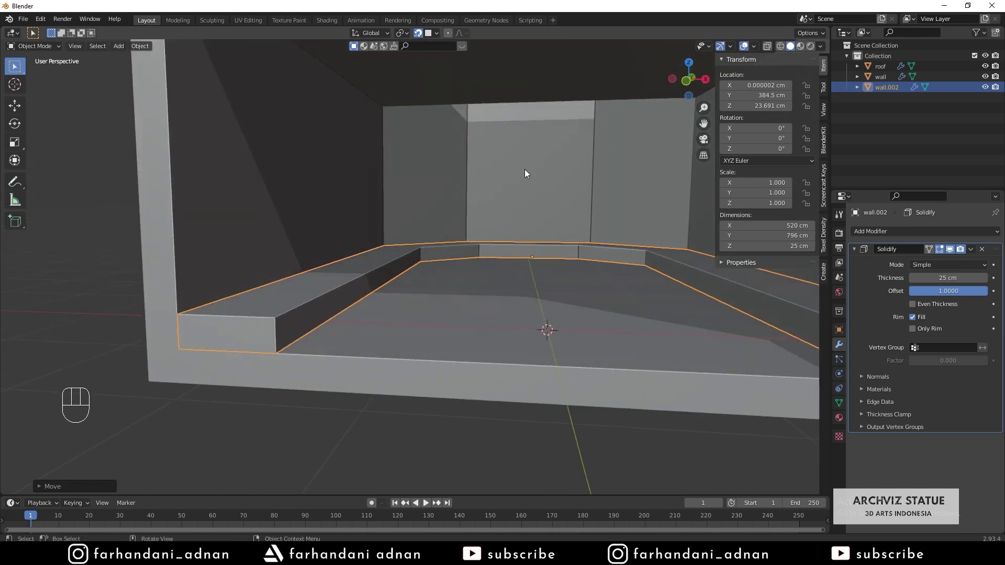
{"action": "left_click", "coordinate": [421, 33]}
Apply the border's Solidify modifier and open its mesh for editing
{"action": "middle_click_drag", "start_coordinate": [638, 240], "coordinate": [622, 258], "text": "shift"}
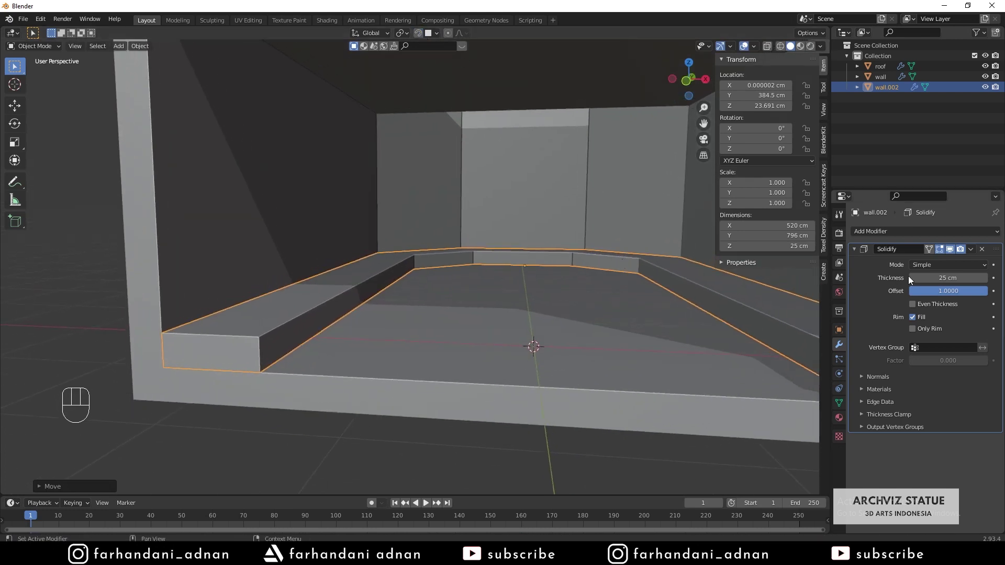
{"action": "left_click", "coordinate": [972, 249]}
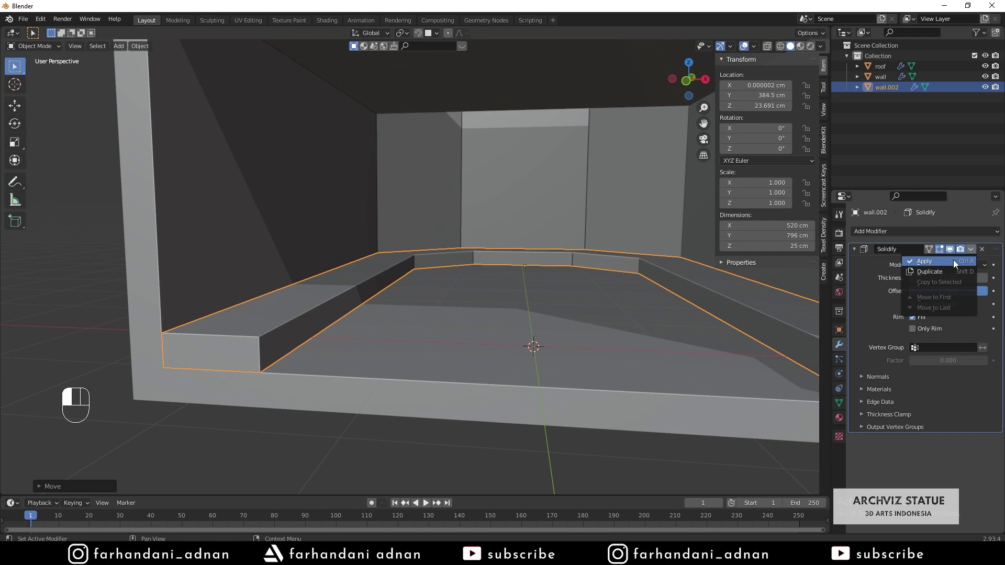
{"action": "left_click", "coordinate": [924, 261]}
{"action": "middle_click_drag", "start_coordinate": [377, 298], "coordinate": [254, 334]}
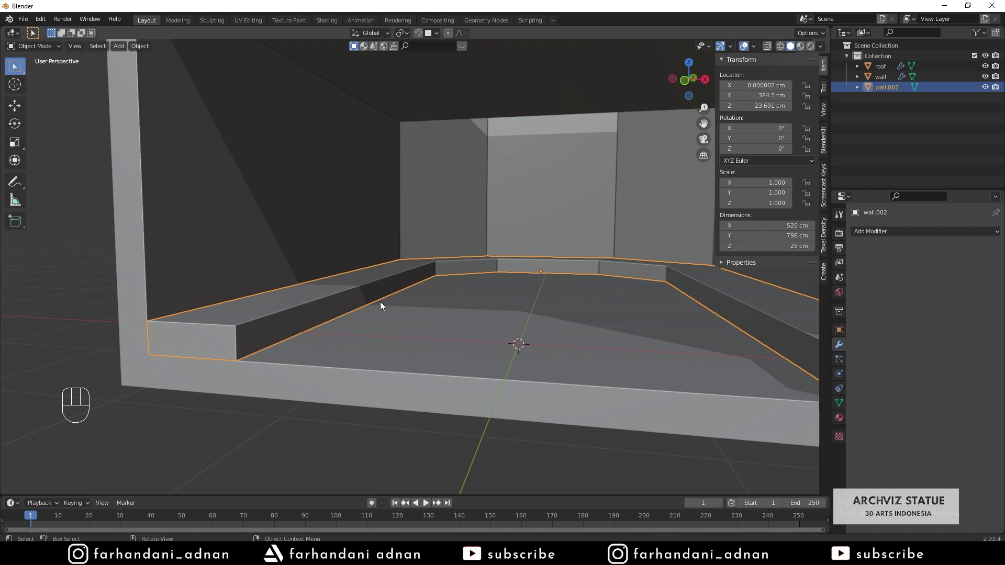
{"action": "middle_click_drag", "start_coordinate": [277, 323], "coordinate": [322, 310], "text": "shift"}
{"action": "scroll", "coordinate": [322, 313], "scroll_direction": "up", "scroll_amount": 3}
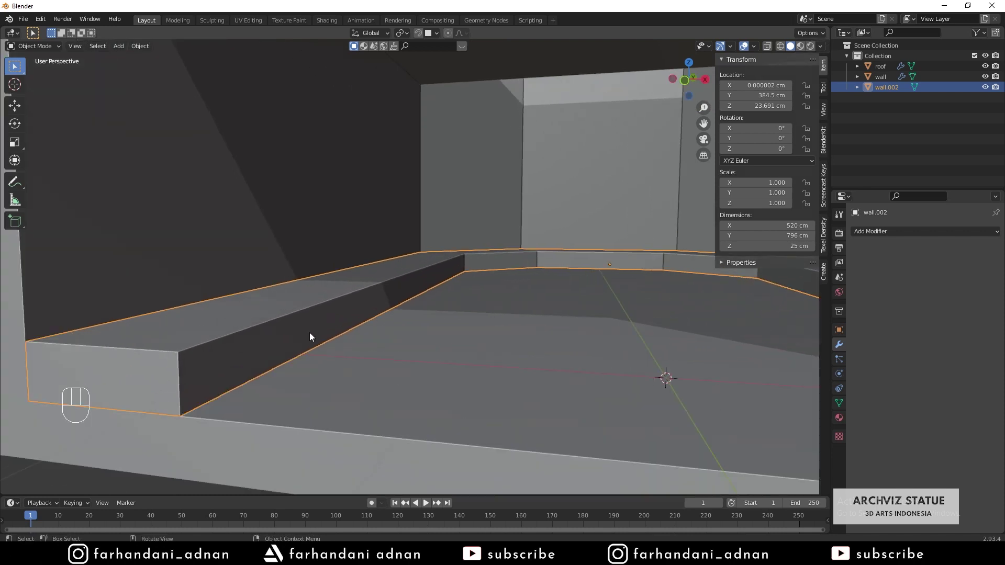
{"action": "key", "text": "Tab"}
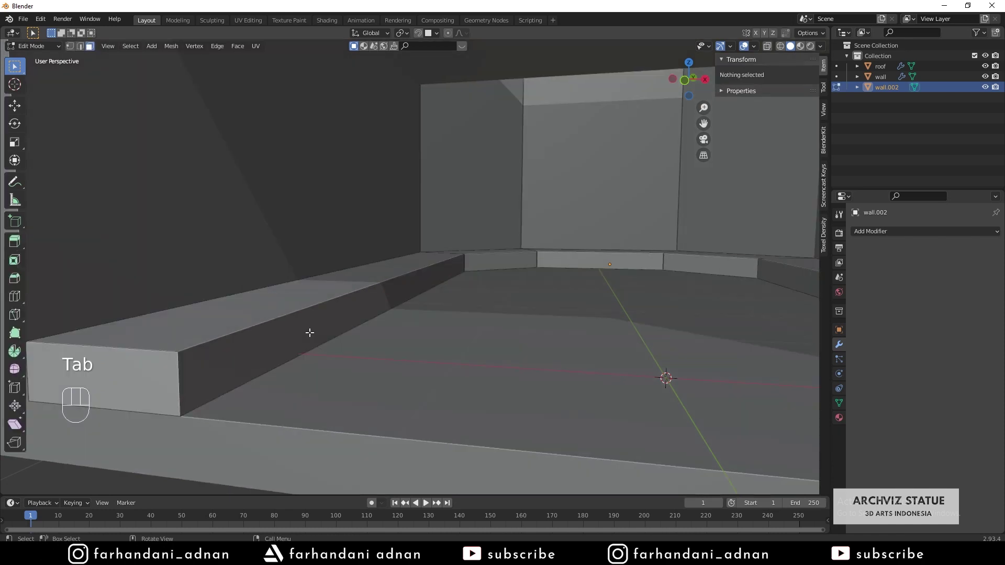
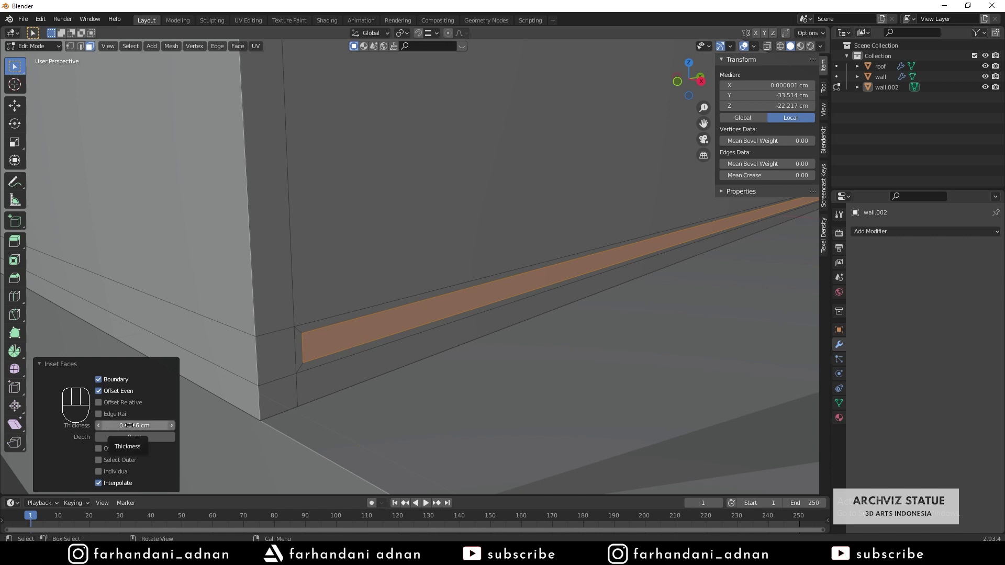
Set the inset of the border's narrow lower side strip to 0 cm thickness and adjust its depth to form a recess
{"action": "left_click_drag", "start_coordinate": [137, 425], "coordinate": [137, 425]}
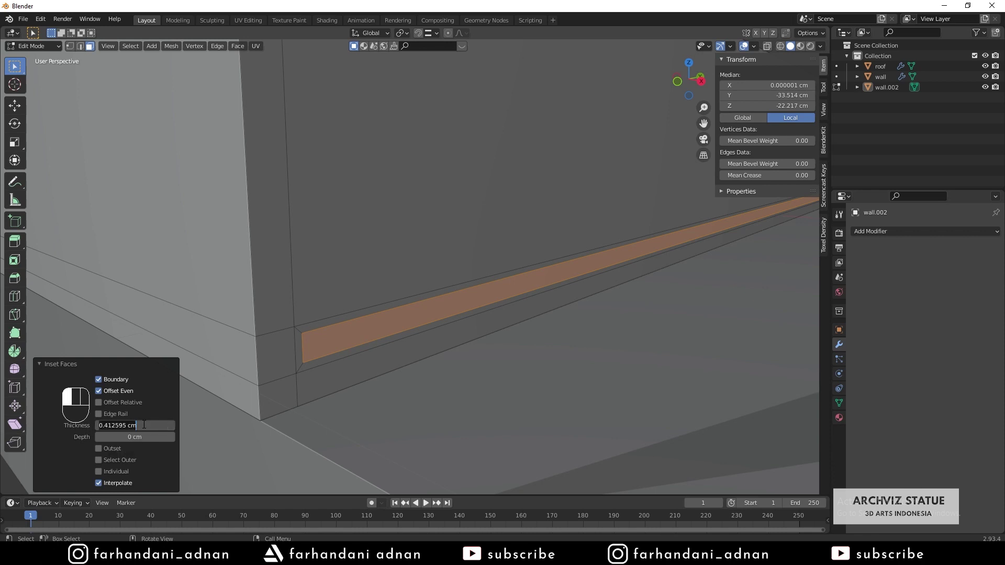
{"action": "type", "text": "0"}
{"action": "key", "text": "Return"}
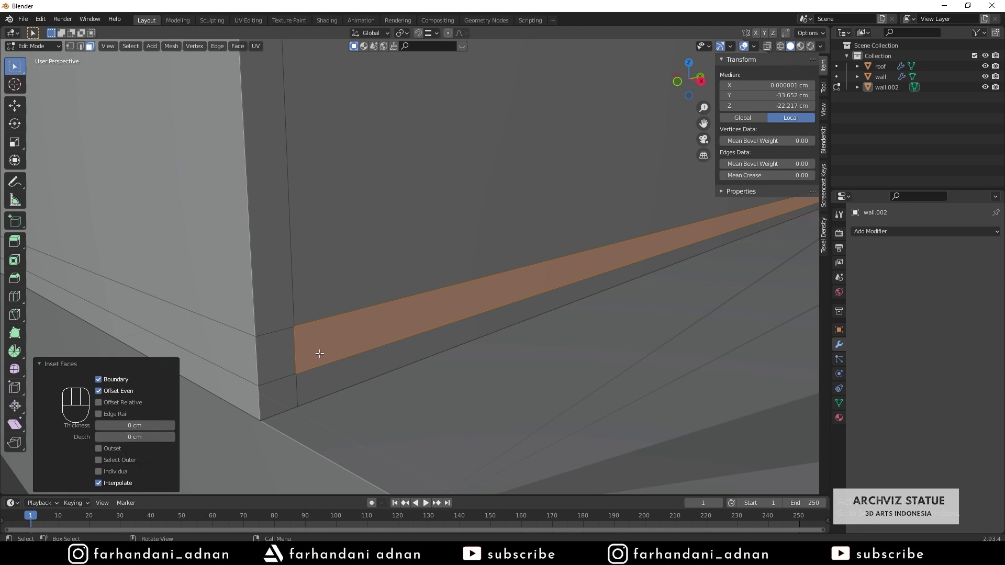
{"action": "left_click", "coordinate": [147, 437]}
{"action": "key", "text": "Return"}
{"action": "key", "text": "Tab"}
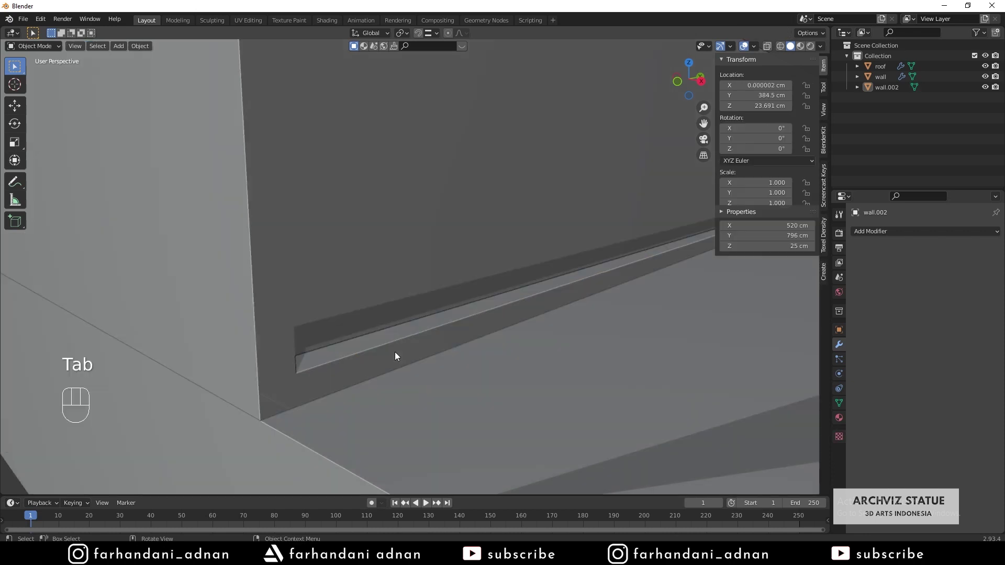
Inspect the recess along the border's inner side in edit and object mode, and save the project file
{"action": "key", "text": "Tab"}
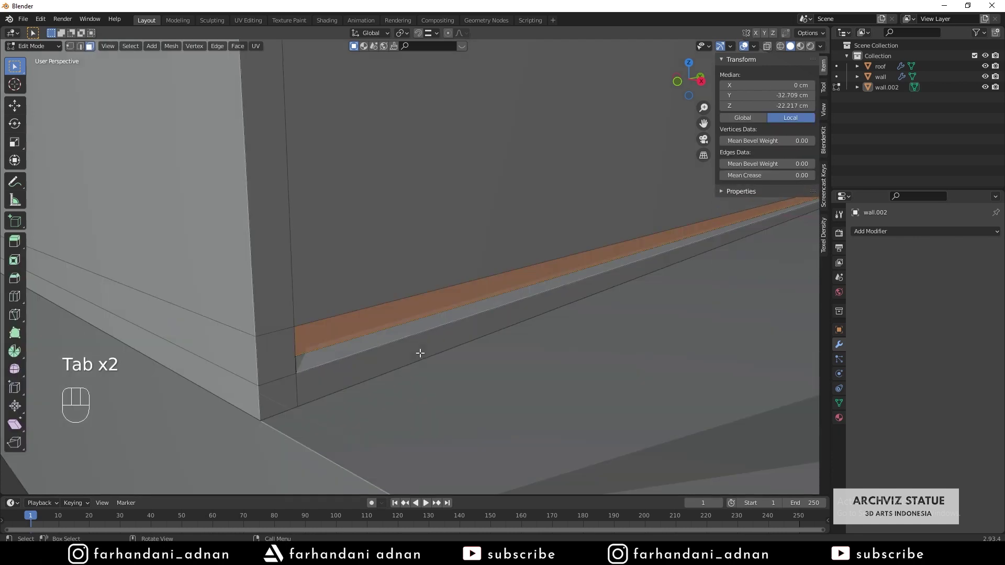
{"action": "key", "text": "Tab"}
{"action": "middle_click_drag", "start_coordinate": [415, 366], "coordinate": [519, 297], "text": "shift"}
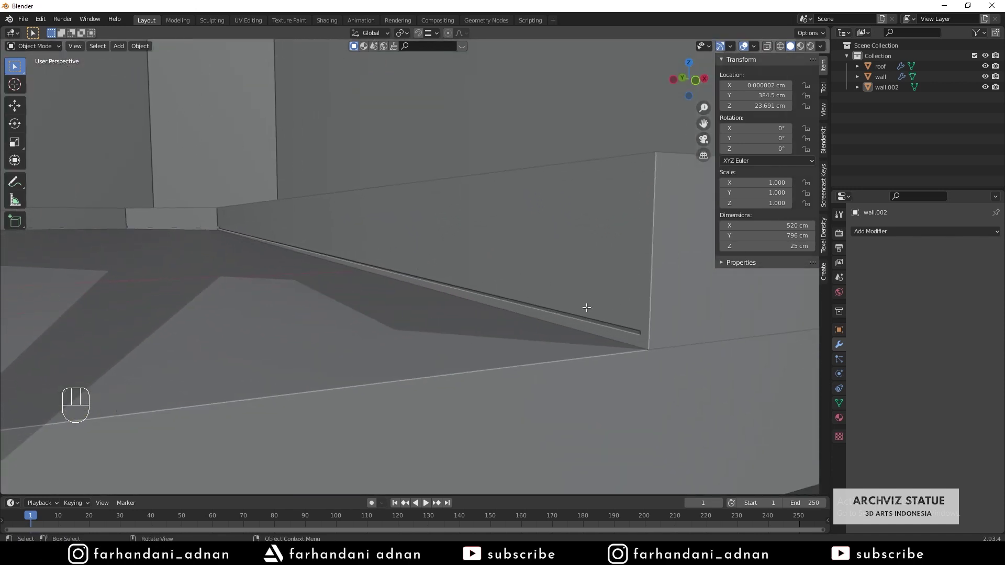
{"action": "key", "text": "Tab"}
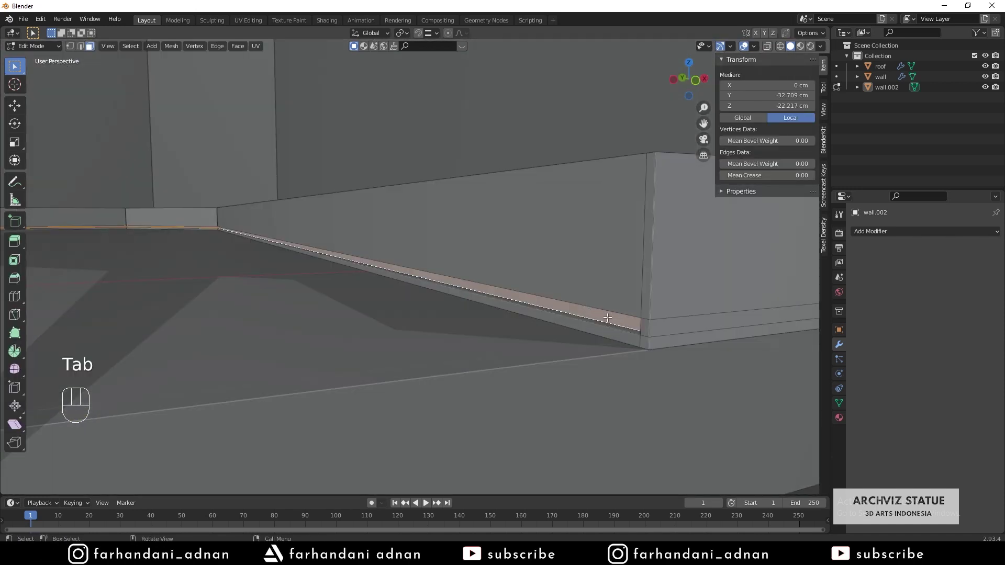
{"action": "key", "text": "Tab"}
{"action": "middle_click_drag", "start_coordinate": [315, 297], "coordinate": [309, 249]}
{"action": "left_click", "coordinate": [23, 19]}
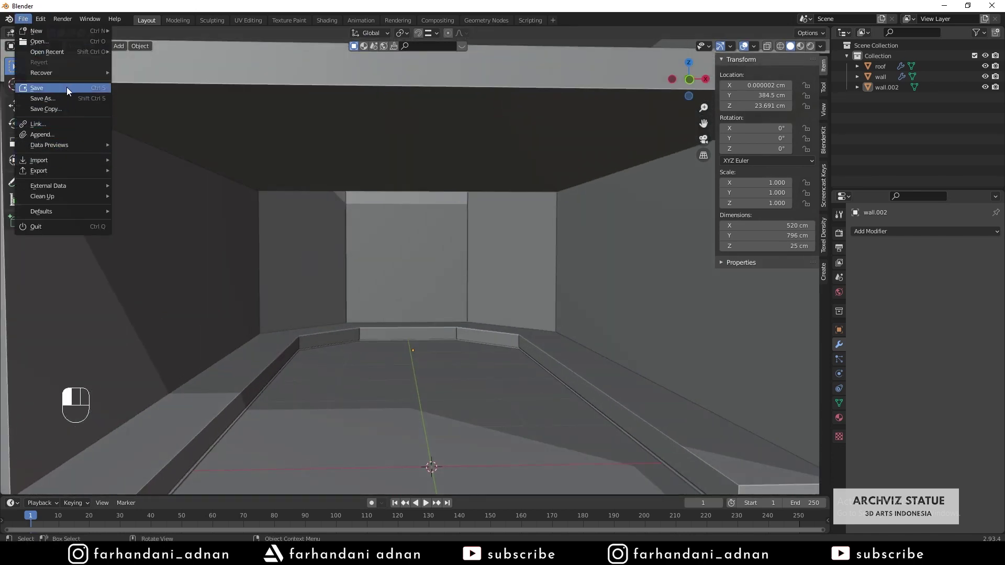
In front wireframe view, add a 200 cm cube near the roof at about X 69, Y 532, Z 333 cm
{"action": "scroll", "coordinate": [569, 332], "scroll_direction": "down", "scroll_amount": 3}
{"action": "middle_click_drag", "start_coordinate": [569, 332], "coordinate": [457, 363]}
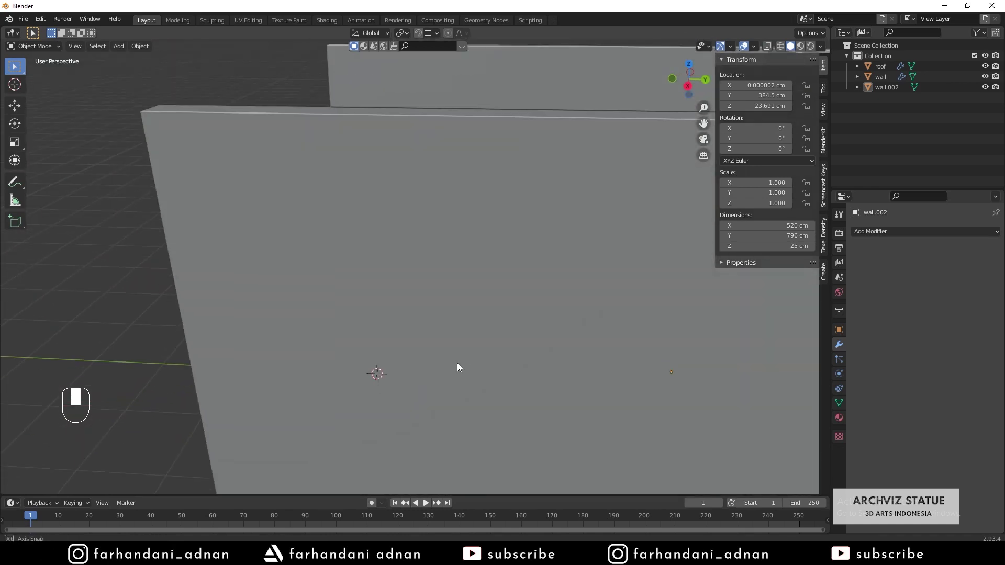
{"action": "scroll", "coordinate": [457, 363], "scroll_direction": "down", "scroll_amount": 5}
{"action": "middle_click_drag", "start_coordinate": [522, 345], "coordinate": [553, 254]}
{"action": "scroll", "coordinate": [503, 308], "scroll_direction": "up", "scroll_amount": 4}
{"action": "key", "text": "KP_1"}
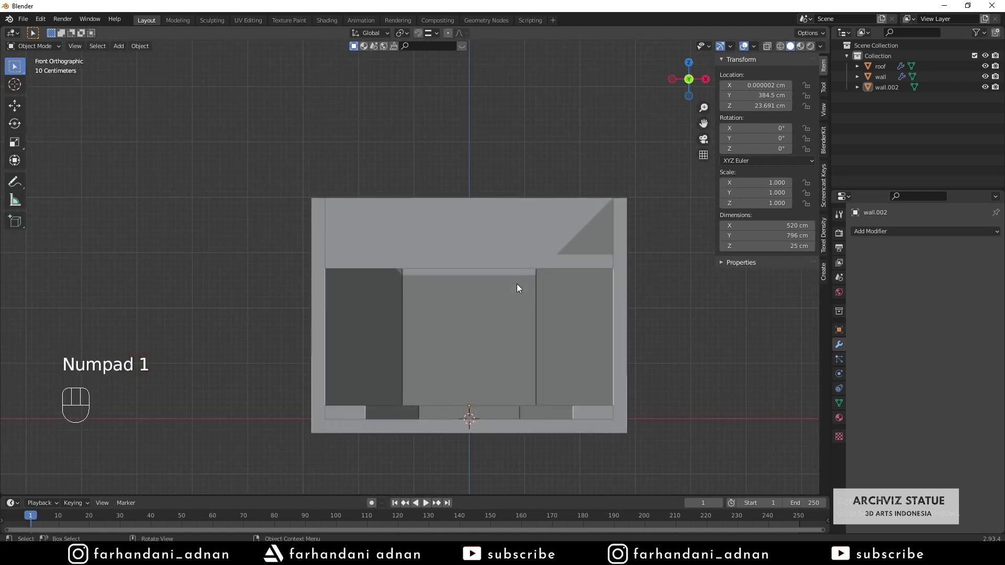
{"action": "key", "text": "z"}
{"action": "left_click", "coordinate": [484, 203]}
{"action": "mouse_move", "coordinate": [484, 202]}
{"action": "middle_mouse_down", "text": "shift"}
{"action": "mouse_move", "coordinate": [457, 231]}
{"action": "mouse_move", "coordinate": [383, 238]}
{"action": "middle_mouse_up", "text": "shift"}
{"action": "scroll", "coordinate": [383, 238], "scroll_direction": "up", "scroll_amount": 3}
{"action": "key", "text": "a"}
{"action": "key", "text": "a"}
{"action": "key", "text": "shift+a"}
{"action": "mouse_move", "coordinate": [488, 193]}
{"action": "left_click", "coordinate": [535, 199]}
Scale the cube down to about 33 cm along X and 128 cm along Z
{"action": "key", "text": "s"}
{"action": "key", "text": "x"}
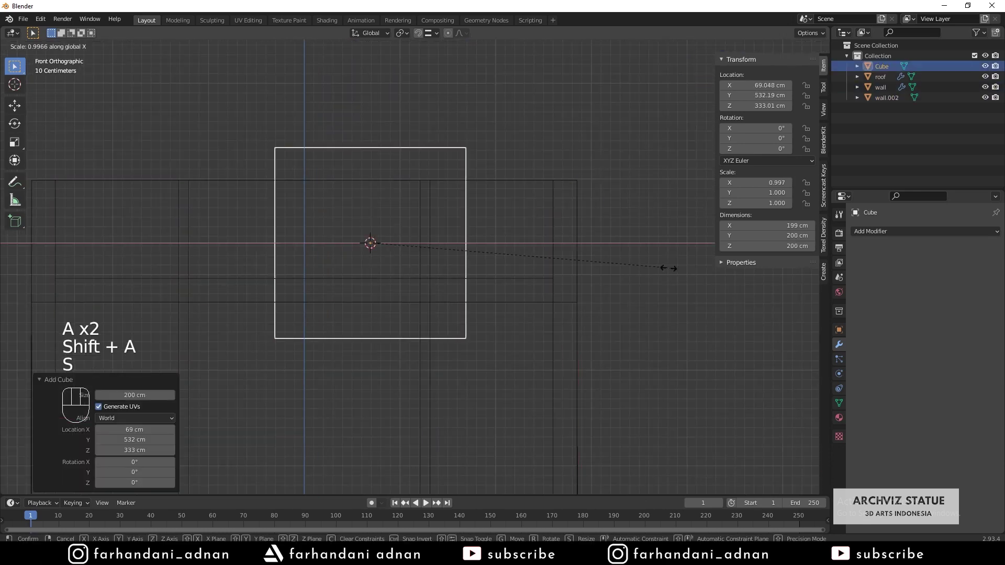
{"action": "left_click", "coordinate": [434, 247]}
{"action": "scroll", "coordinate": [434, 246], "scroll_direction": "down", "scroll_amount": 4}
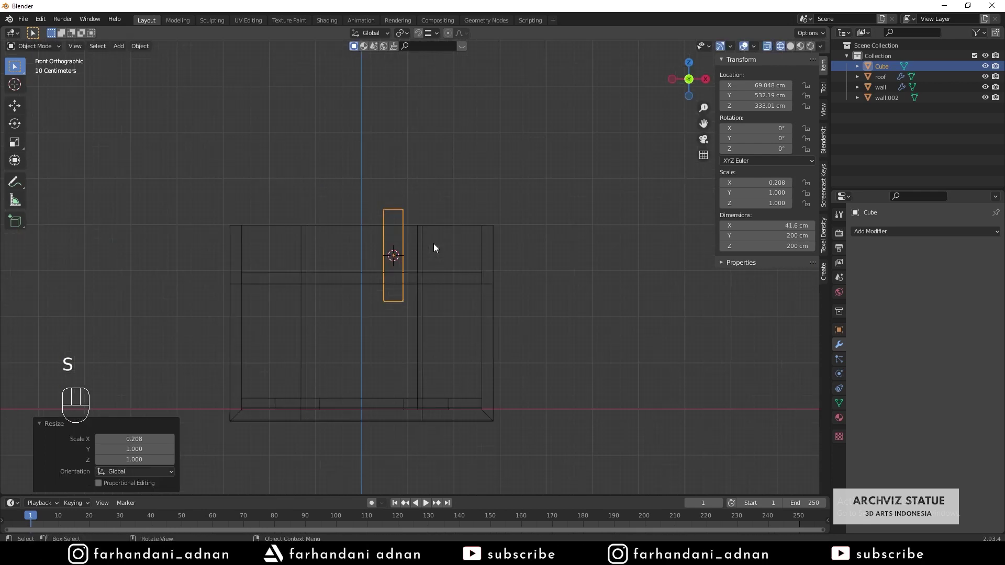
{"action": "scroll", "coordinate": [434, 244], "scroll_direction": "up", "scroll_amount": 5}
{"action": "key", "text": "s"}
{"action": "key", "text": "x"}
{"action": "left_click", "coordinate": [484, 242]}
{"action": "key", "text": "s"}
{"action": "key", "text": "z"}
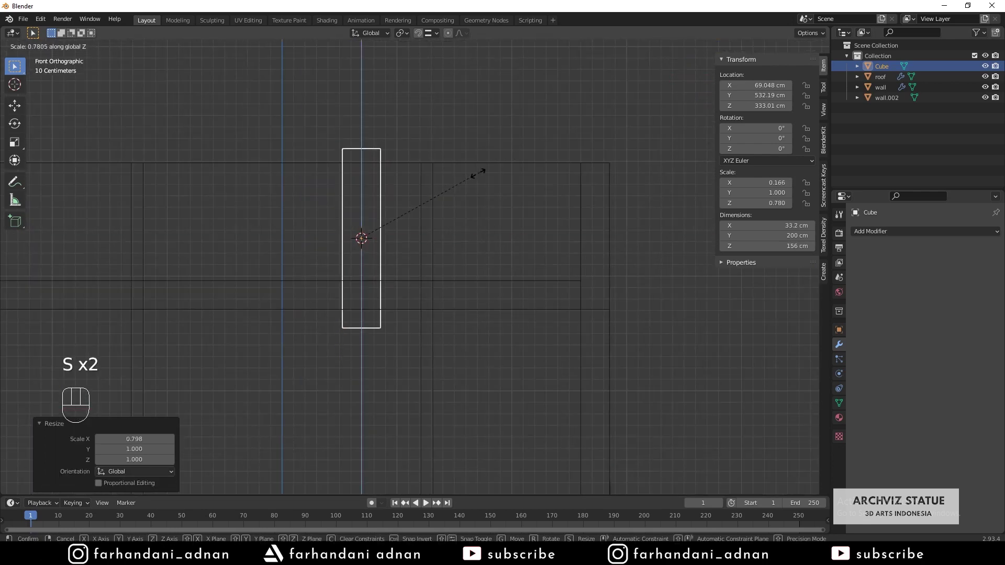
{"action": "left_click", "coordinate": [460, 190]}
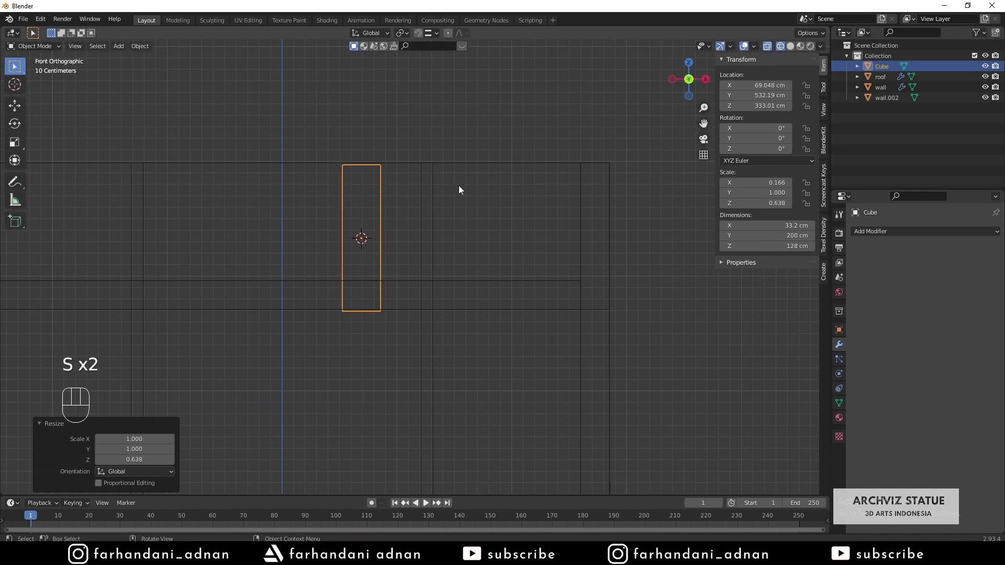
With snapping on, move the cube's lower face about -532 cm along Y, and turn snapping off
{"action": "key", "text": "g"}
{"action": "right_click", "coordinate": [460, 228]}
{"action": "middle_click_drag", "start_coordinate": [403, 211], "coordinate": [462, 199], "text": "shift"}
{"action": "left_click", "coordinate": [418, 33]}
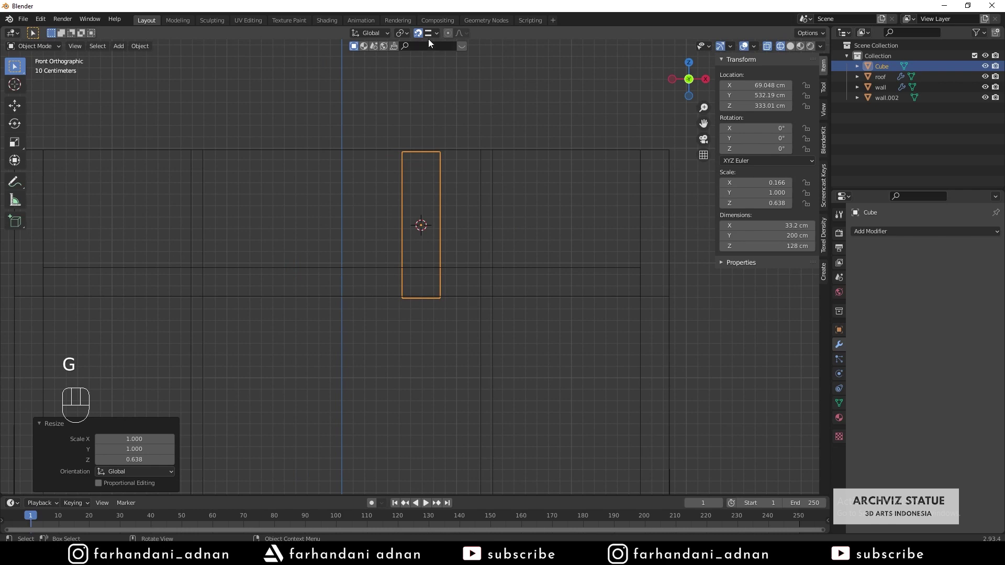
{"action": "scroll", "coordinate": [446, 285], "scroll_direction": "up", "scroll_amount": 3}
{"action": "key", "text": "Tab"}
{"action": "left_click_drag", "start_coordinate": [415, 314], "coordinate": [442, 353]}
{"action": "key", "text": "g"}
{"action": "key", "text": "y"}
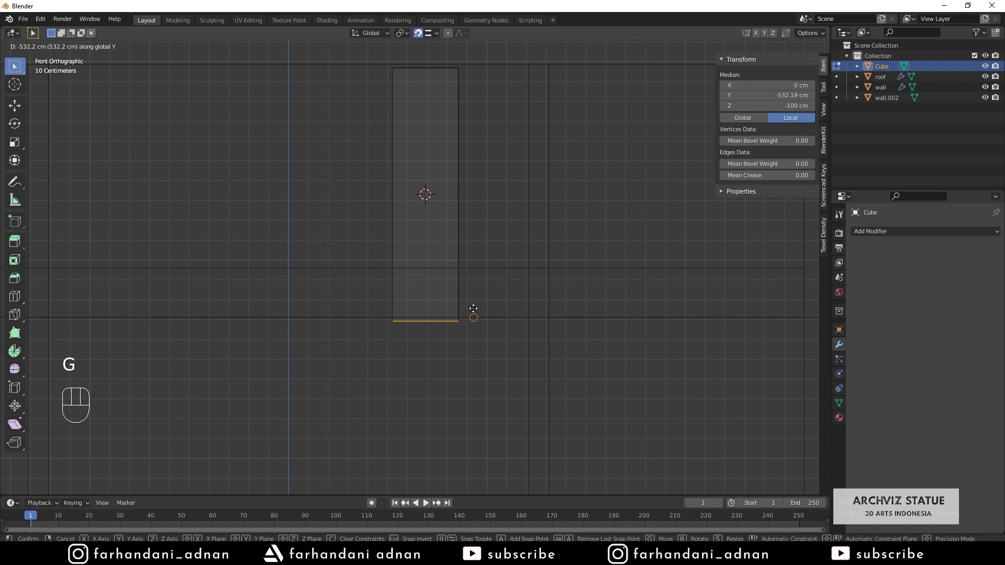
{"action": "left_click", "coordinate": [472, 306]}
{"action": "key", "text": "shift+Tab"}
{"action": "scroll", "coordinate": [494, 305], "scroll_direction": "up", "scroll_amount": 2}
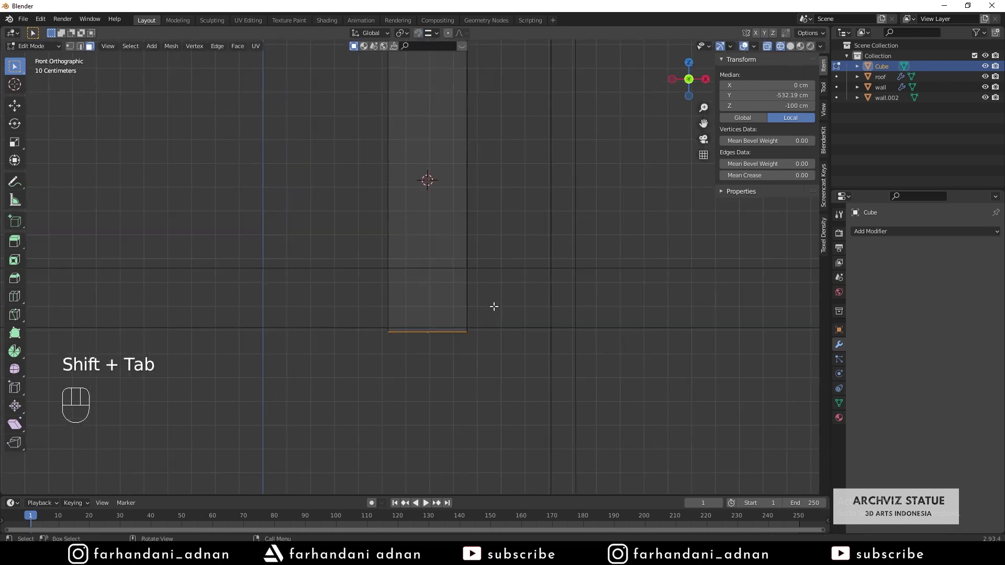
{"action": "key", "text": "g"}
{"action": "key", "text": "y"}
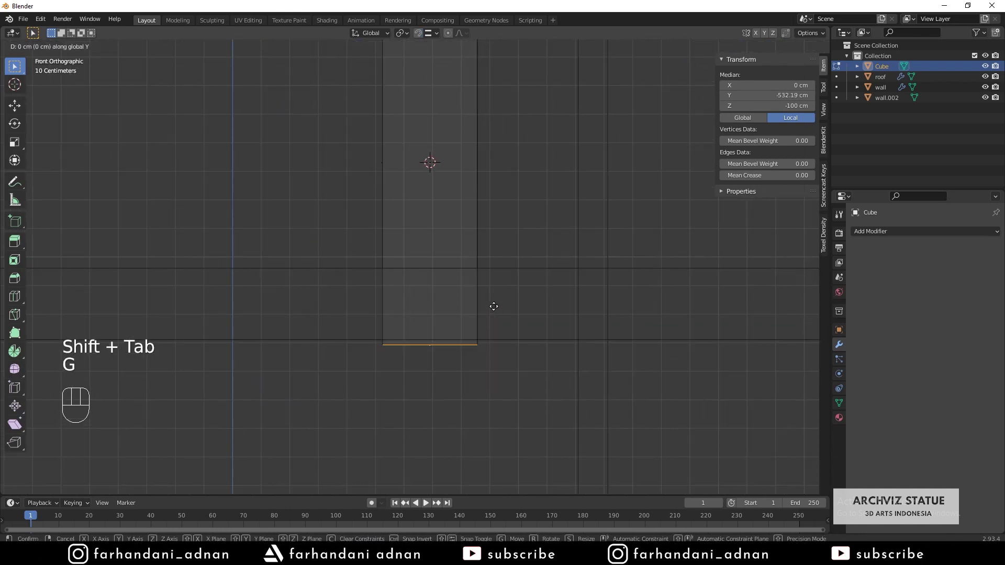
{"action": "key", "text": "g"}
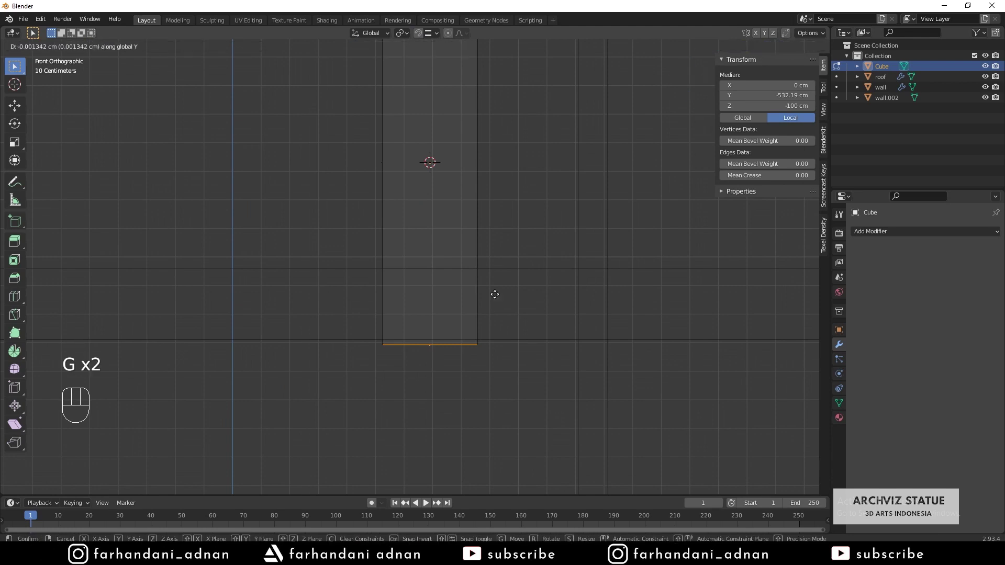
{"action": "right_click", "coordinate": [497, 296]}
{"action": "scroll", "coordinate": [497, 296], "scroll_direction": "down", "scroll_amount": 5}
Raise the cube's lower face about 1.7 cm along Z to line up with the roof's lower edge
{"action": "scroll", "coordinate": [476, 283], "scroll_direction": "up", "scroll_amount": 4}
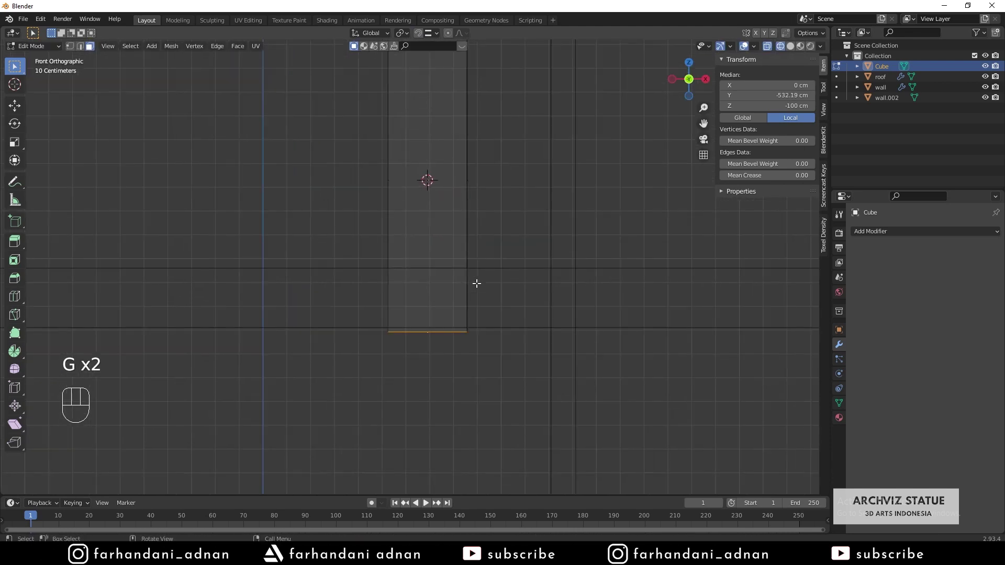
{"action": "key", "text": "g"}
{"action": "key", "text": "z"}
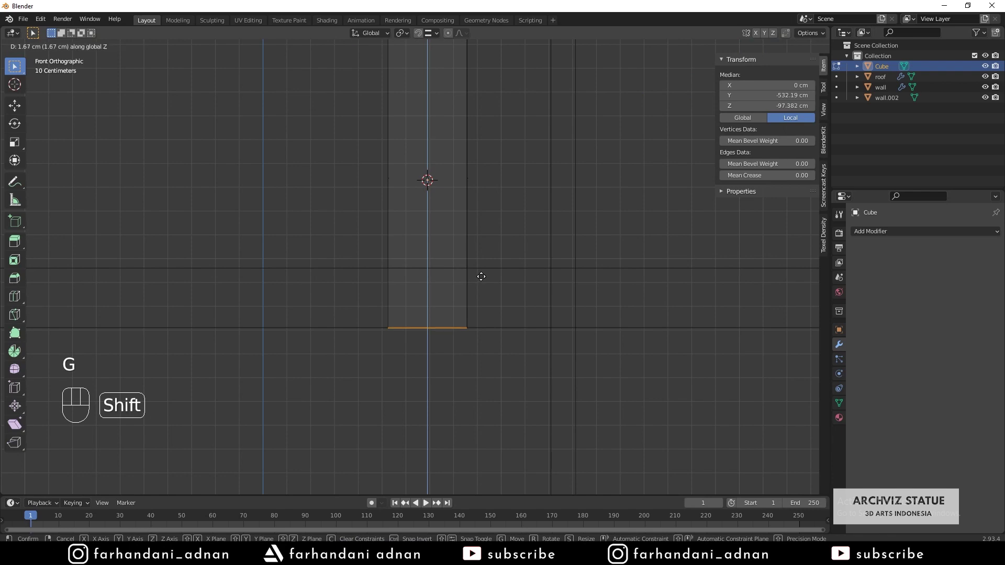
{"action": "left_click", "coordinate": [482, 277]}
Raise the cube's upper face about 1.7 cm along Z to line up with the top of the walls
{"action": "scroll", "coordinate": [492, 258], "scroll_direction": "down", "scroll_amount": 5}
{"action": "middle_click_drag", "start_coordinate": [494, 256], "coordinate": [484, 367], "text": "shift"}
{"action": "scroll", "coordinate": [394, 284], "scroll_direction": "up", "scroll_amount": 5}
{"action": "left_click_drag", "start_coordinate": [394, 285], "coordinate": [421, 325]}
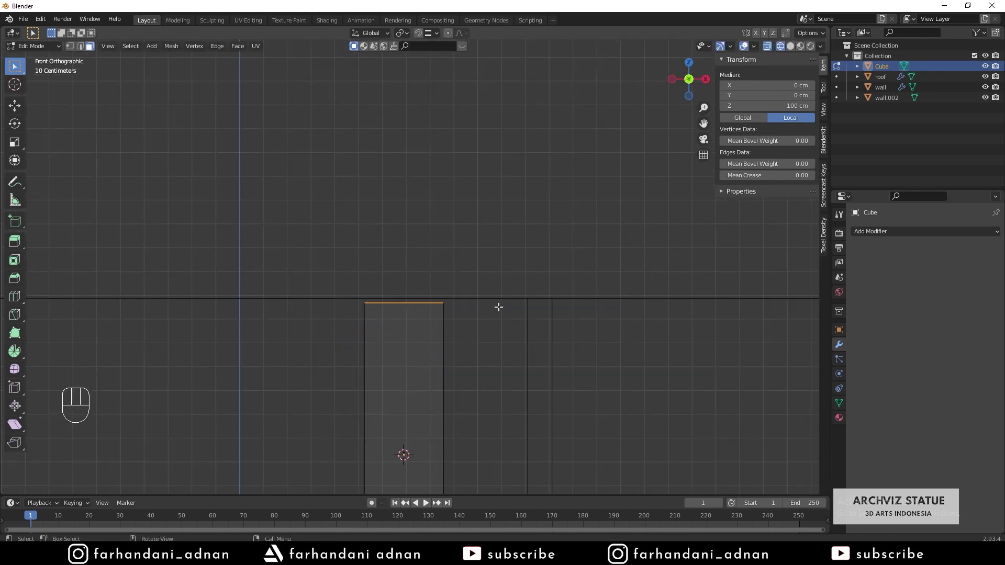
{"action": "key", "text": "g"}
{"action": "key", "text": "z"}
{"action": "left_click", "coordinate": [501, 267]}
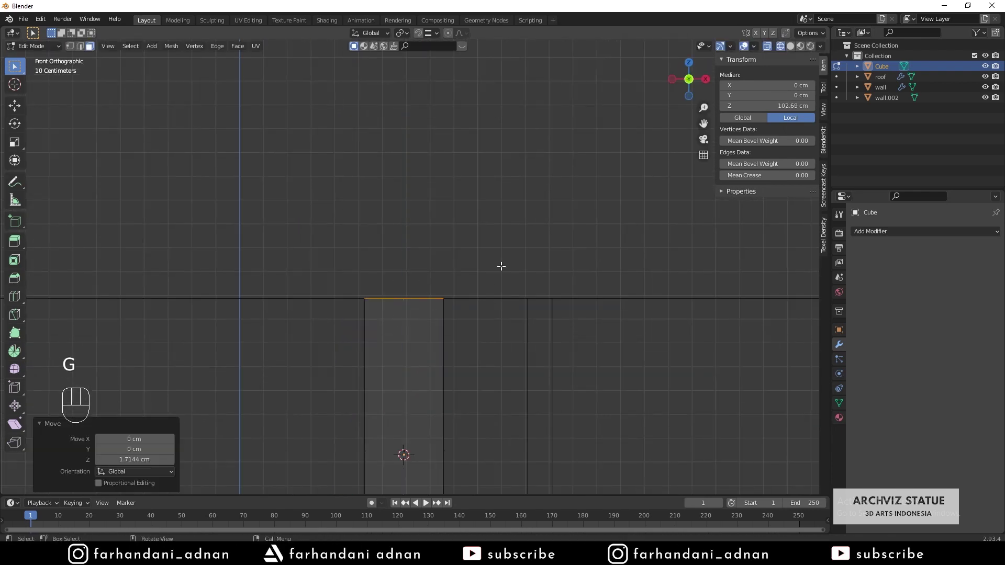
Leave mesh editing and examine the cube's shape against the room from above in solid shading
{"action": "key", "text": "KP_3"}
{"action": "scroll", "coordinate": [501, 267], "scroll_direction": "down", "scroll_amount": 6}
{"action": "mouse_move", "coordinate": [365, 274]}
{"action": "middle_mouse_down"}
{"action": "mouse_move", "coordinate": [377, 298]}
{"action": "mouse_move", "coordinate": [454, 285]}
{"action": "middle_mouse_up"}
{"action": "key", "text": "z"}
{"action": "left_click", "coordinate": [463, 296]}
{"action": "key", "text": "Tab"}
{"action": "key", "text": "z"}
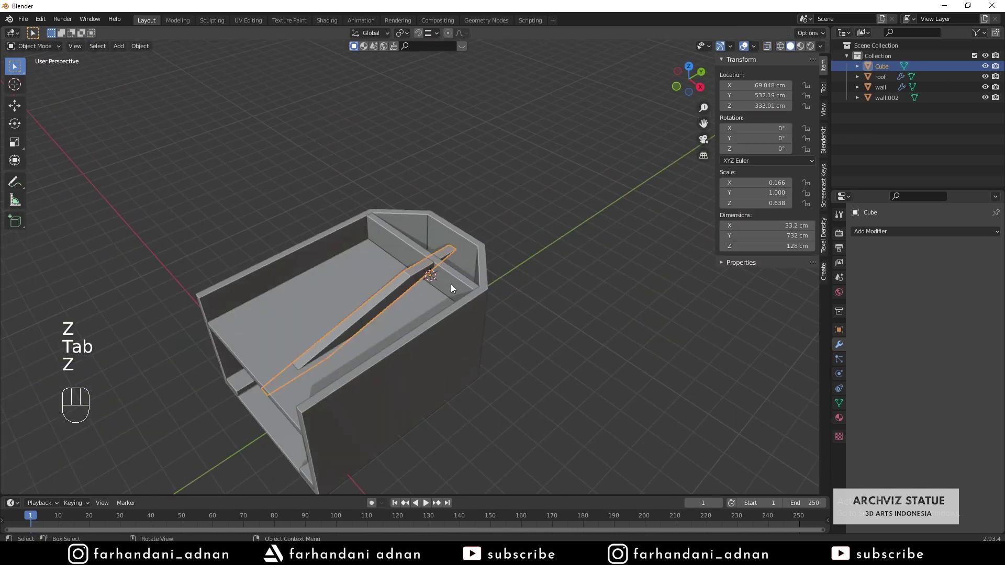
Delete the long misshapen cube and add a new 200 cm cube at the same place near the roof
{"action": "key", "text": "x"}
{"action": "left_click", "coordinate": [446, 275]}
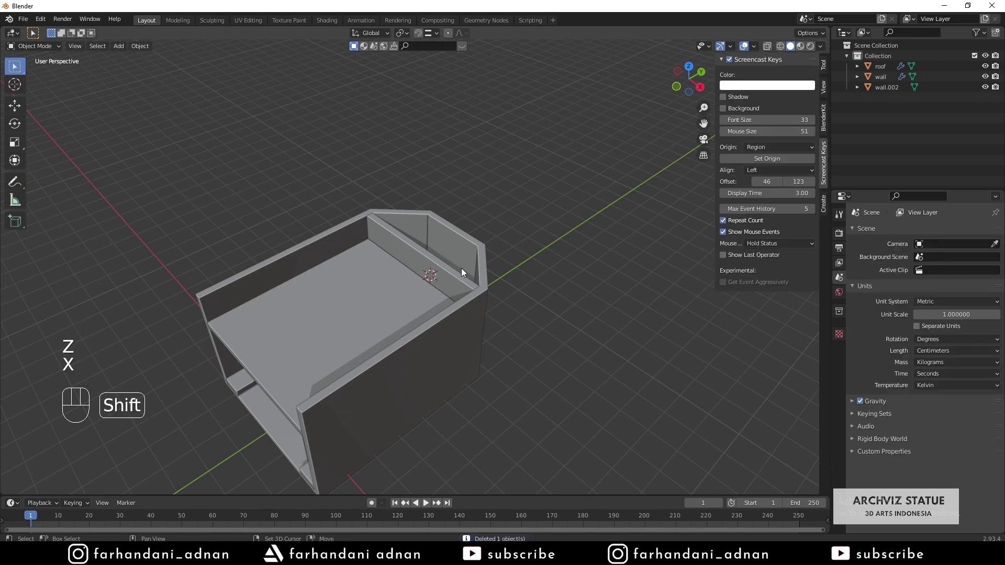
{"action": "key", "text": "KP_1"}
{"action": "key", "text": "shift+a"}
{"action": "mouse_move", "coordinate": [461, 268]}
{"action": "left_click", "coordinate": [492, 276]}
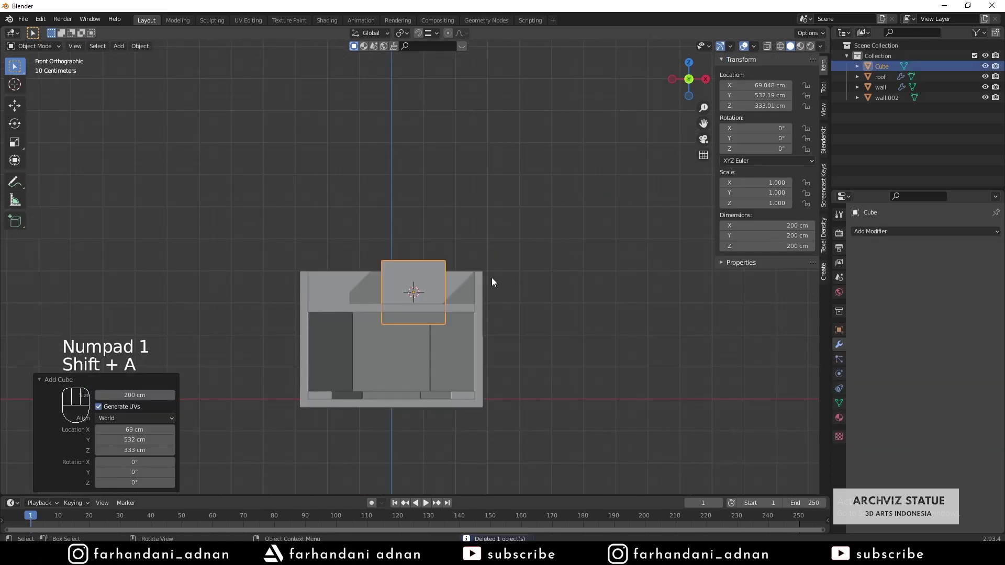
In wireframe front view, scale the cube to about 52.5 cm along X and about 134 cm along Z
{"action": "key", "text": "z"}
{"action": "left_click", "coordinate": [438, 297]}
{"action": "key", "text": "s"}
{"action": "key", "text": "x"}
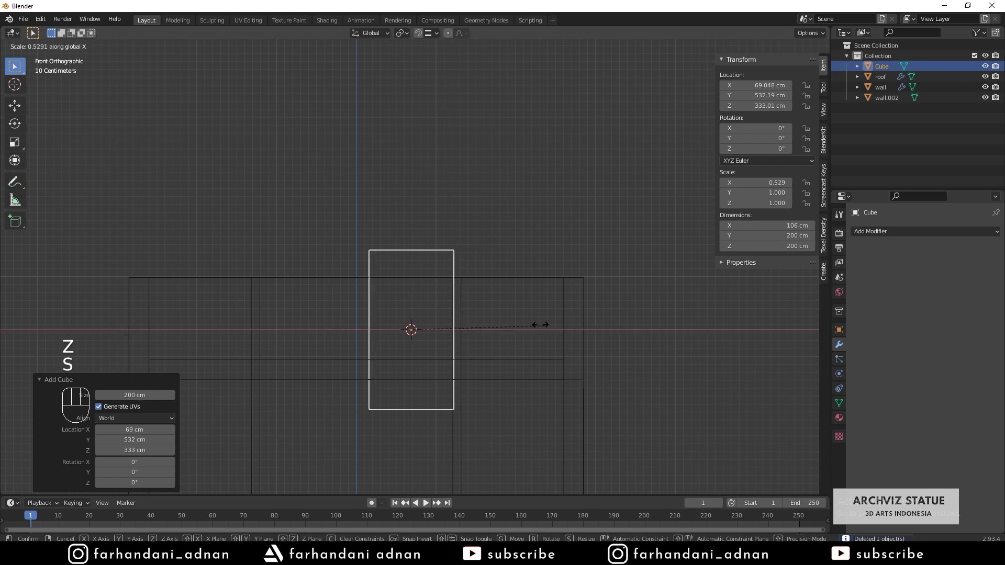
{"action": "left_click", "coordinate": [477, 321]}
{"action": "middle_click_drag", "start_coordinate": [478, 265], "coordinate": [482, 205], "text": "shift"}
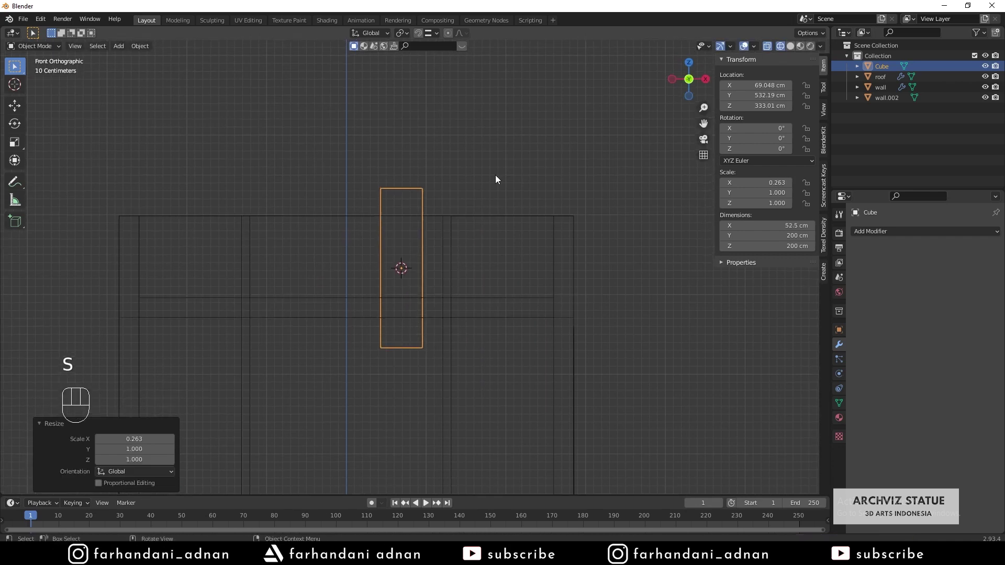
{"action": "key", "text": "s"}
{"action": "key", "text": "z"}
{"action": "left_click", "coordinate": [457, 184]}
{"action": "scroll", "coordinate": [455, 271], "scroll_direction": "up", "scroll_amount": 5}
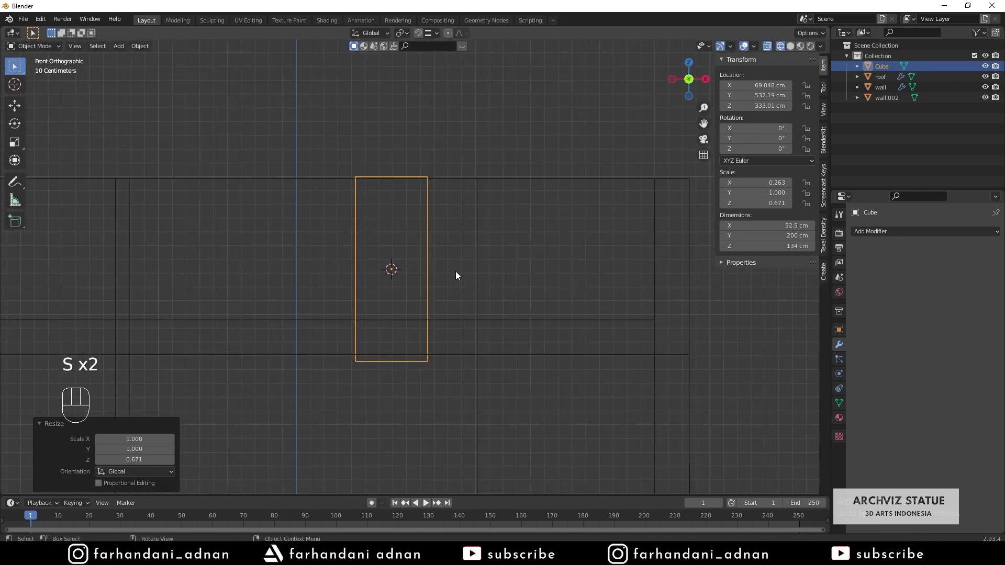
Narrow the cube along X and set its X dimension to exactly 40 cm
{"action": "key", "text": "s"}
{"action": "key", "text": "x"}
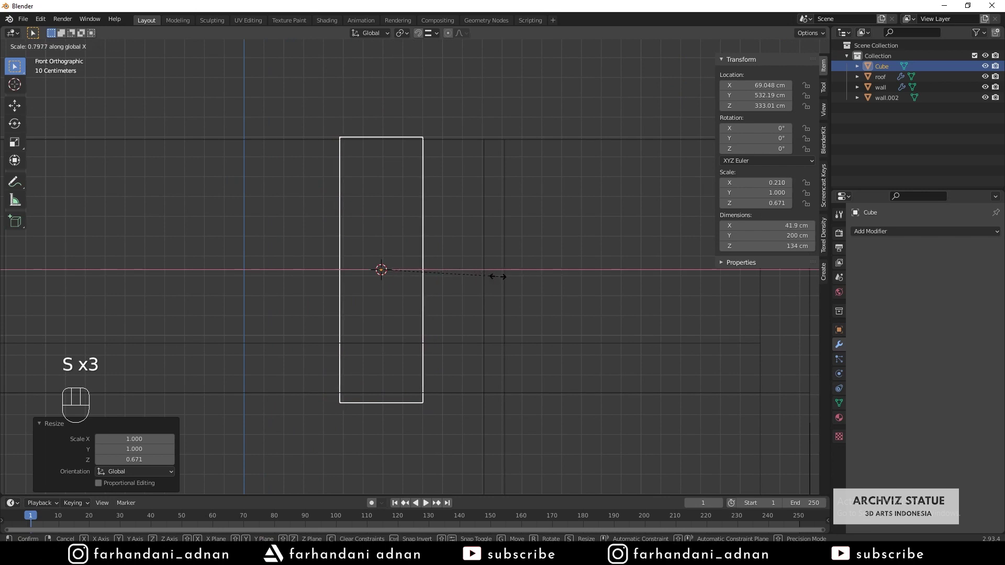
{"action": "left_click", "coordinate": [493, 278]}
{"action": "key", "text": "Tab"}
{"action": "key", "text": "Tab"}
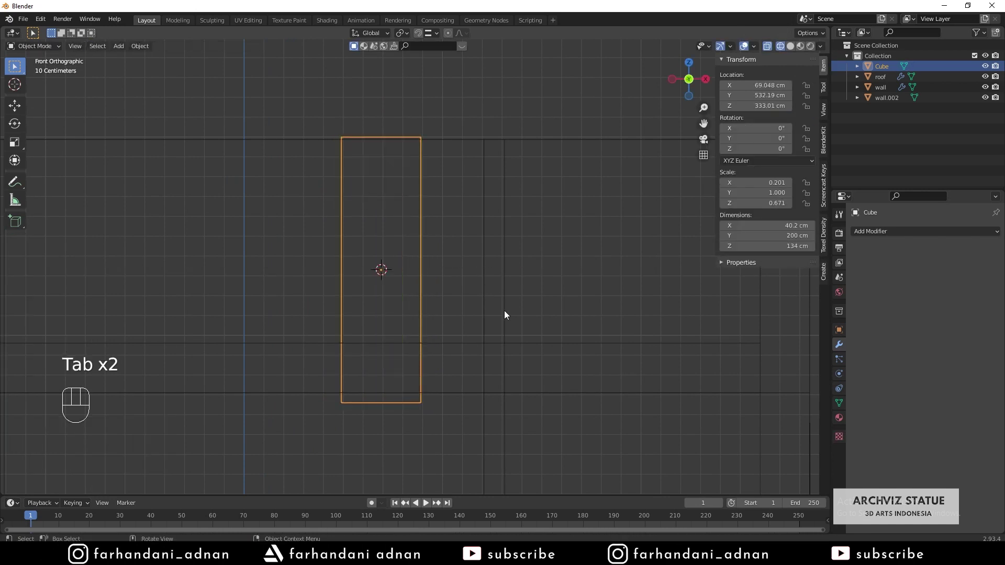
{"action": "key", "text": "s"}
{"action": "key", "text": "x"}
{"action": "right_click", "coordinate": [538, 302]}
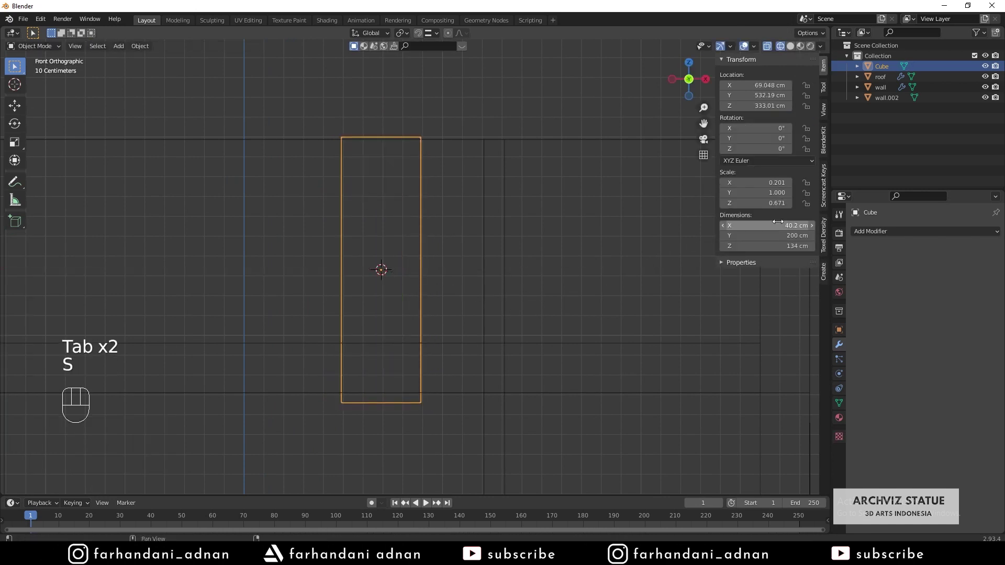
{"action": "left_click", "coordinate": [779, 223]}
{"action": "type", "text": "40"}
{"action": "key", "text": "Return"}
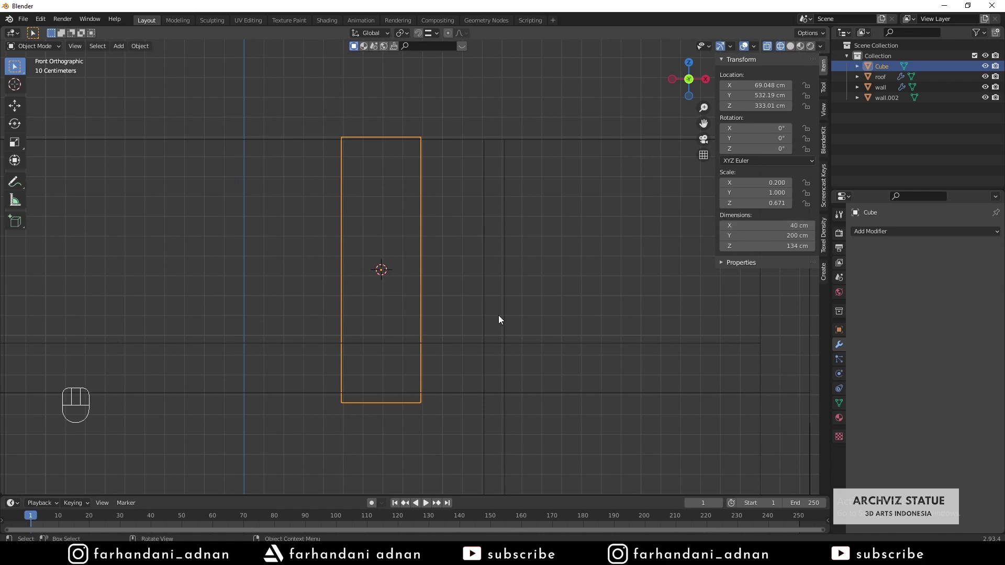
Raise the cube's lower face along Z in mesh editing to line up with the roof's lower edge
{"action": "key", "text": "Tab"}
{"action": "left_click", "coordinate": [367, 407]}
{"action": "key", "text": "2"}
{"action": "left_click_drag", "start_coordinate": [383, 383], "coordinate": [398, 427]}
{"action": "scroll", "coordinate": [390, 377], "scroll_direction": "up", "scroll_amount": 2}
{"action": "middle_click_drag", "start_coordinate": [406, 374], "coordinate": [417, 336], "text": "shift"}
{"action": "key", "text": "g"}
{"action": "key", "text": "z"}
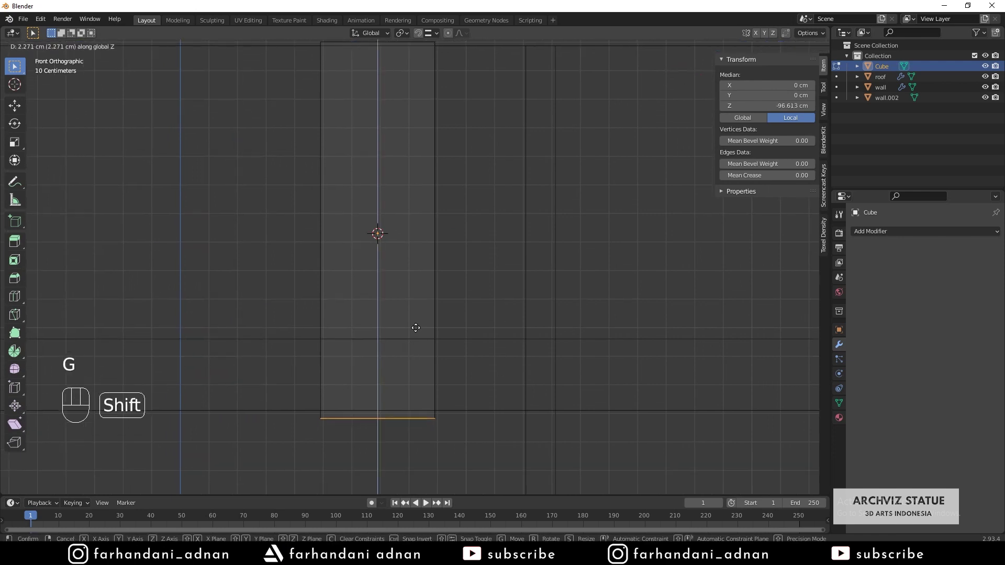
{"action": "left_click", "coordinate": [433, 243]}
Lower the cube's upper face along Z to line up with the top of the walls, and leave mesh editing
{"action": "middle_click_drag", "start_coordinate": [433, 243], "coordinate": [472, 392], "text": "shift"}
{"action": "left_click", "coordinate": [428, 195]}
{"action": "key", "text": "g"}
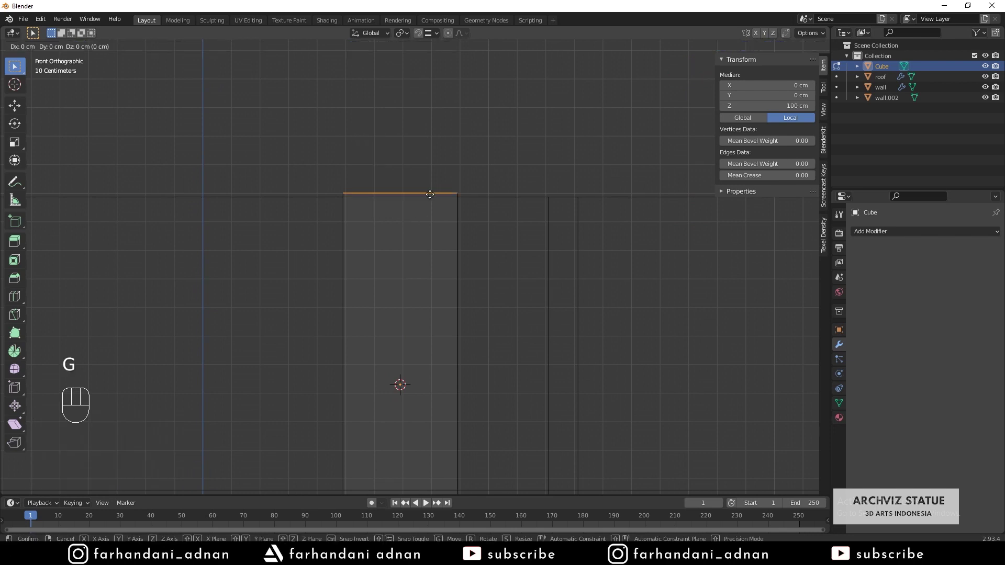
{"action": "key", "text": "z"}
{"action": "left_click", "coordinate": [426, 231]}
{"action": "key", "text": "z"}
{"action": "left_click", "coordinate": [556, 255]}
{"action": "mouse_move", "coordinate": [556, 255]}
{"action": "middle_mouse_down"}
{"action": "mouse_move", "coordinate": [536, 304]}
{"action": "mouse_move", "coordinate": [505, 334]}
{"action": "middle_mouse_up"}
{"action": "key", "text": "Tab"}
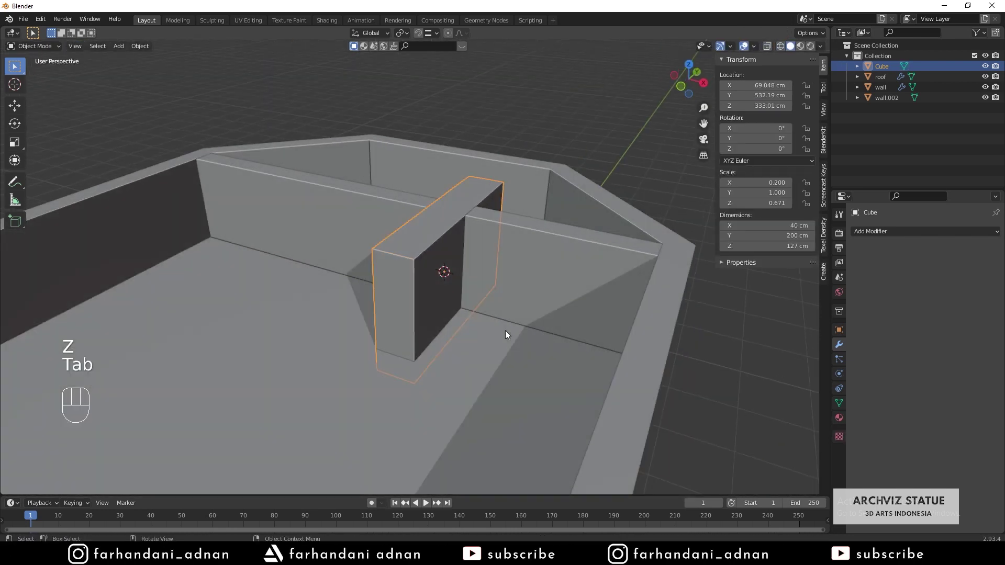
In wireframe side view, move the cube about 135 cm along Y into the gap between roof and end wall
{"action": "key", "text": "KP_3"}
{"action": "key", "text": "z"}
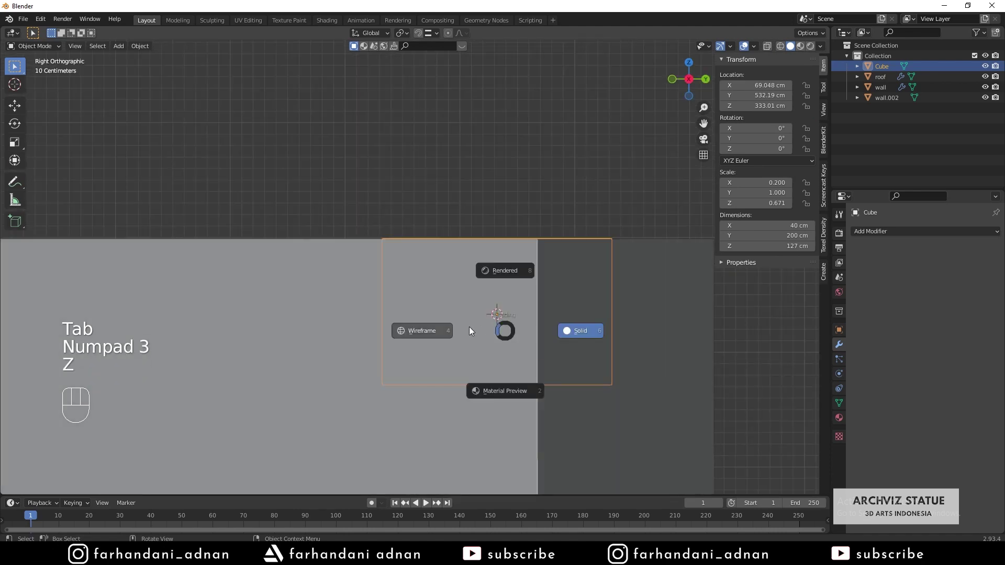
{"action": "left_click", "coordinate": [474, 327]}
{"action": "middle_click_drag", "start_coordinate": [554, 338], "coordinate": [399, 276], "text": "shift"}
{"action": "key", "text": "g"}
{"action": "middle_click", "coordinate": [449, 275]}
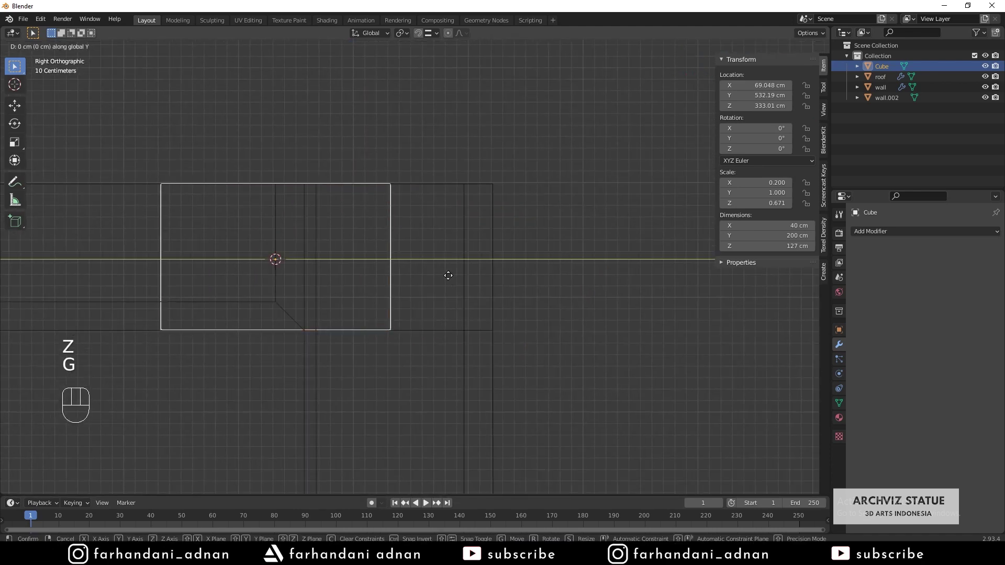
{"action": "left_click", "coordinate": [639, 295]}
Move the cube's outer face about -70 cm along Y to meet the end wall's inner face
{"action": "key", "text": "Tab"}
{"action": "left_click_drag", "start_coordinate": [527, 158], "coordinate": [619, 372]}
{"action": "key", "text": "g"}
{"action": "middle_click", "coordinate": [602, 288]}
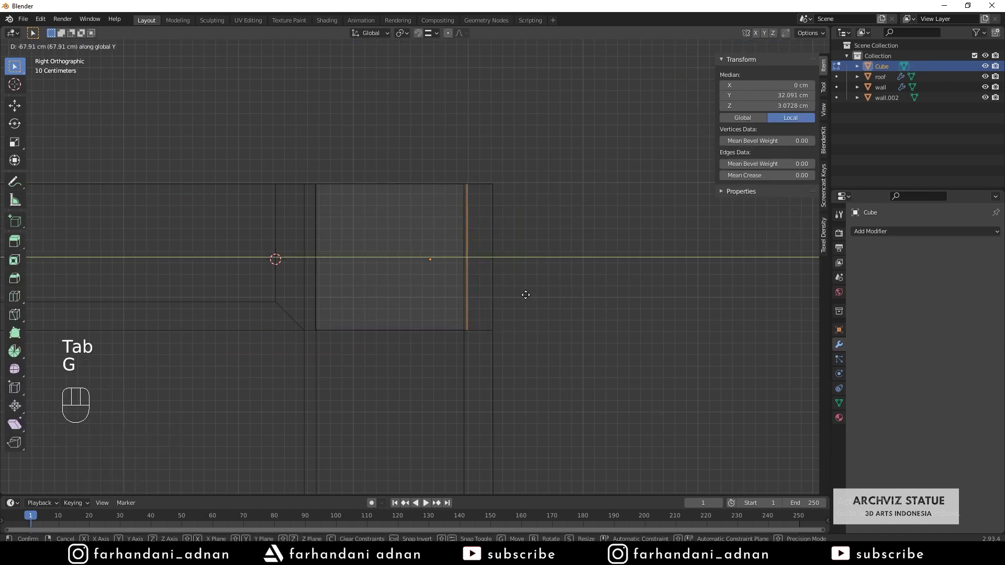
{"action": "left_click", "coordinate": [523, 297]}
{"action": "key", "text": "Tab"}
{"action": "scroll", "coordinate": [489, 297], "scroll_direction": "up", "scroll_amount": 5}
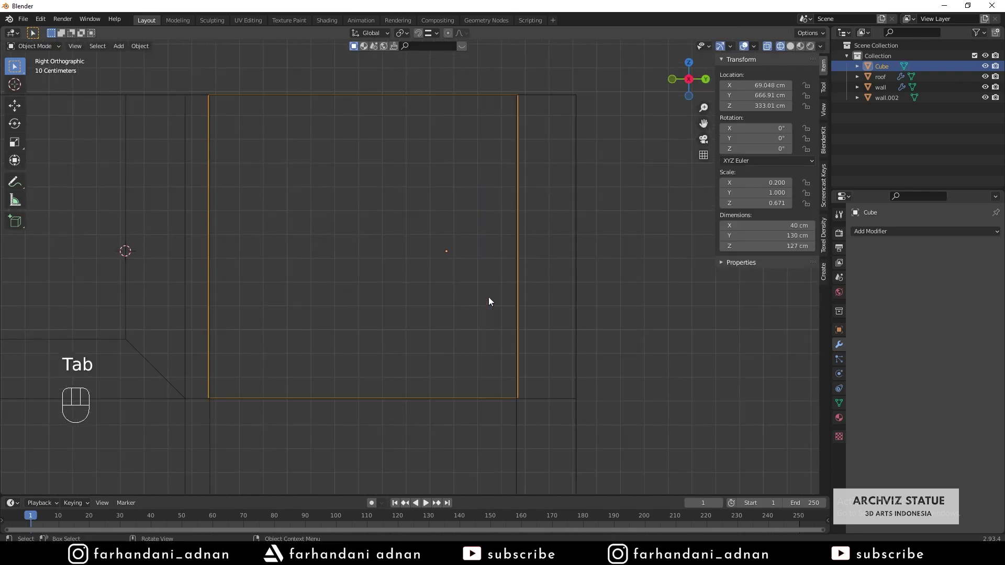
Return to solid shading and save the file
{"action": "key", "text": "z"}
{"action": "left_click", "coordinate": [544, 296]}
{"action": "middle_click_drag", "start_coordinate": [445, 270], "coordinate": [472, 330]}
{"action": "key", "text": "ctrl+s"}
{"action": "left_click", "coordinate": [752, 427]}
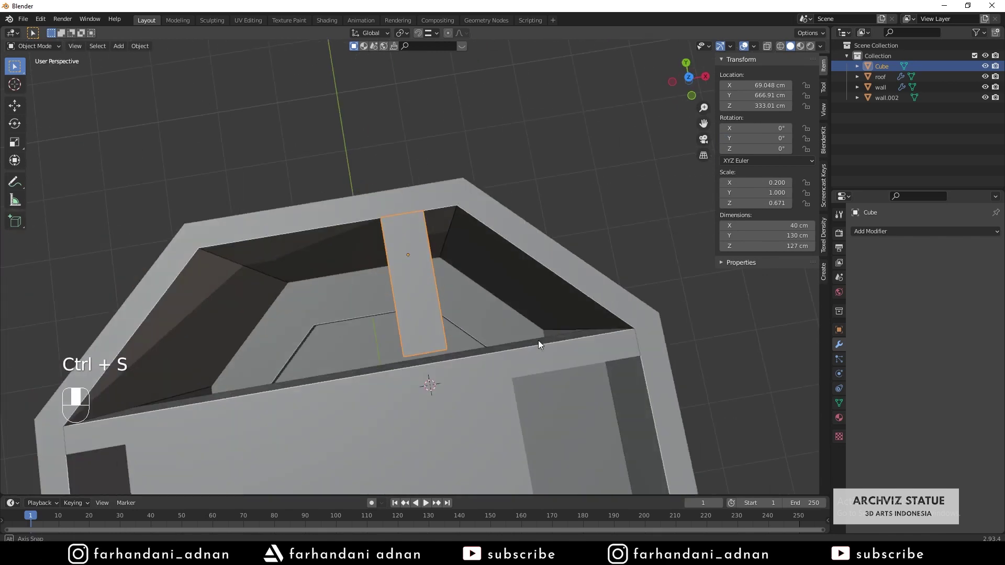
Scale the cube along X to about 29.6 cm wide
{"action": "scroll", "coordinate": [640, 290], "scroll_direction": "up", "scroll_amount": 2}
{"action": "key", "text": "s"}
{"action": "key", "text": "x"}
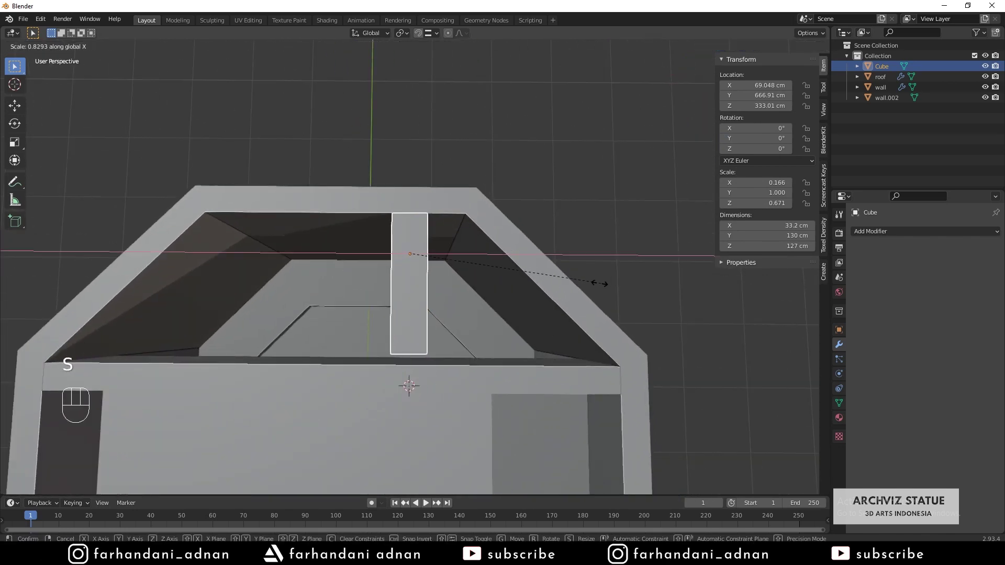
{"action": "left_click", "coordinate": [521, 316]}
Select the cube's end face nearest the roof in mesh editing, and turn on snapping to Face
{"action": "middle_click_drag", "start_coordinate": [521, 318], "coordinate": [485, 310]}
{"action": "scroll", "coordinate": [417, 260], "scroll_direction": "up", "scroll_amount": 5}
{"action": "key", "text": "Tab"}
{"action": "middle_click_drag", "start_coordinate": [438, 259], "coordinate": [421, 204]}
{"action": "key", "text": "3"}
{"action": "left_click", "coordinate": [480, 247]}
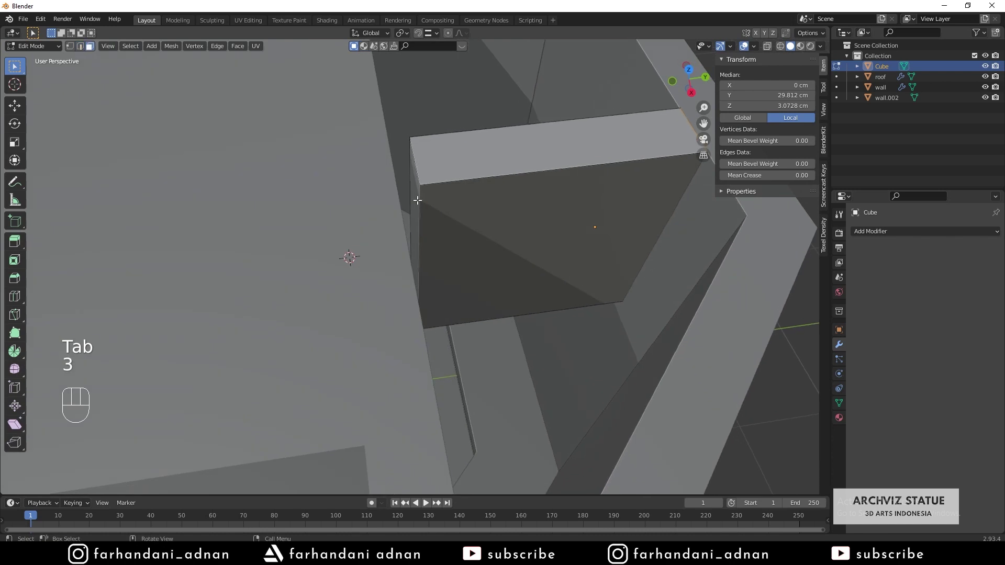
{"action": "middle_click_drag", "start_coordinate": [480, 247], "coordinate": [415, 159]}
{"action": "left_click", "coordinate": [429, 33]}
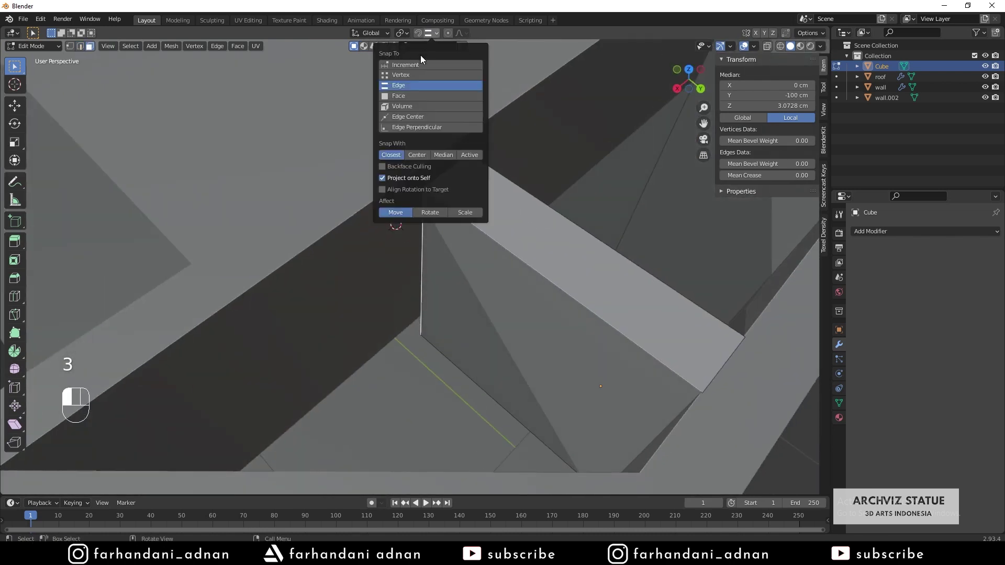
{"action": "left_click", "coordinate": [406, 96]}
{"action": "key", "text": "shift+Tab"}
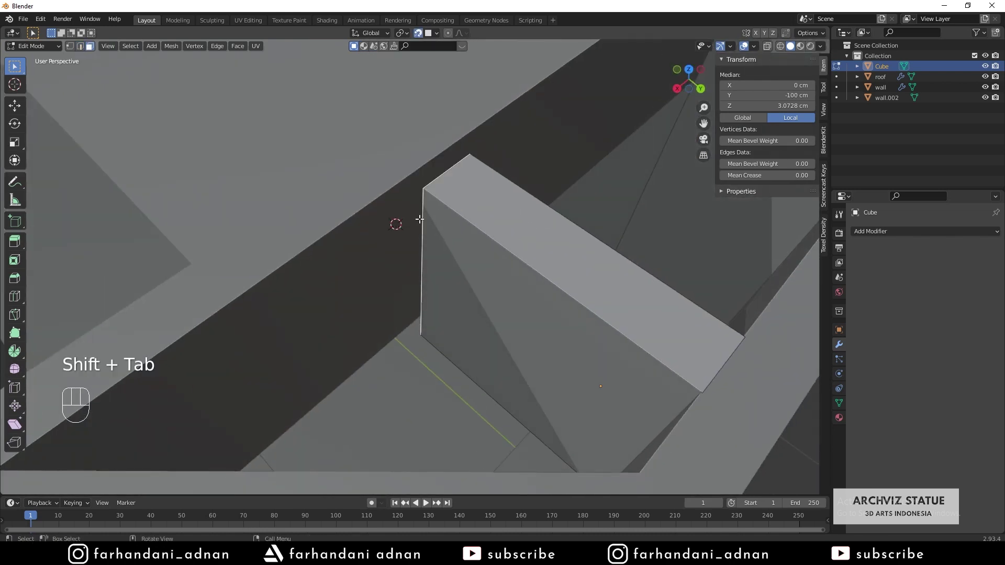
Move the selected end face along Y until it snaps onto the roof's side, and leave mesh editing
{"action": "key", "text": "g"}
{"action": "key", "text": "x"}
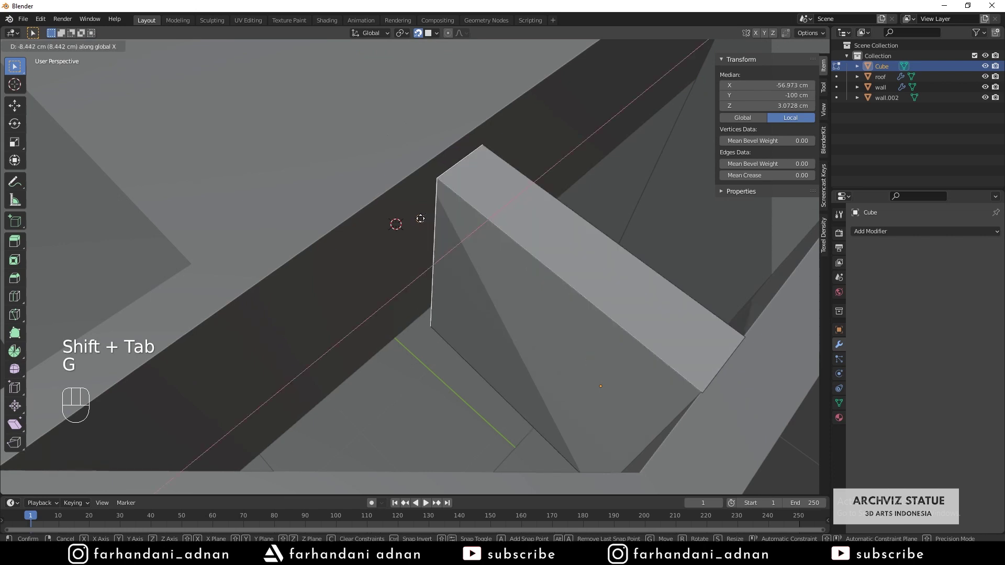
{"action": "key", "text": "y"}
{"action": "left_click", "coordinate": [391, 224]}
{"action": "mouse_move", "coordinate": [500, 251]}
{"action": "middle_mouse_down"}
{"action": "mouse_move", "coordinate": [601, 251]}
{"action": "mouse_move", "coordinate": [500, 265]}
{"action": "middle_mouse_up"}
{"action": "key", "text": "Tab"}
{"action": "middle_click_drag", "start_coordinate": [340, 293], "coordinate": [418, 342]}
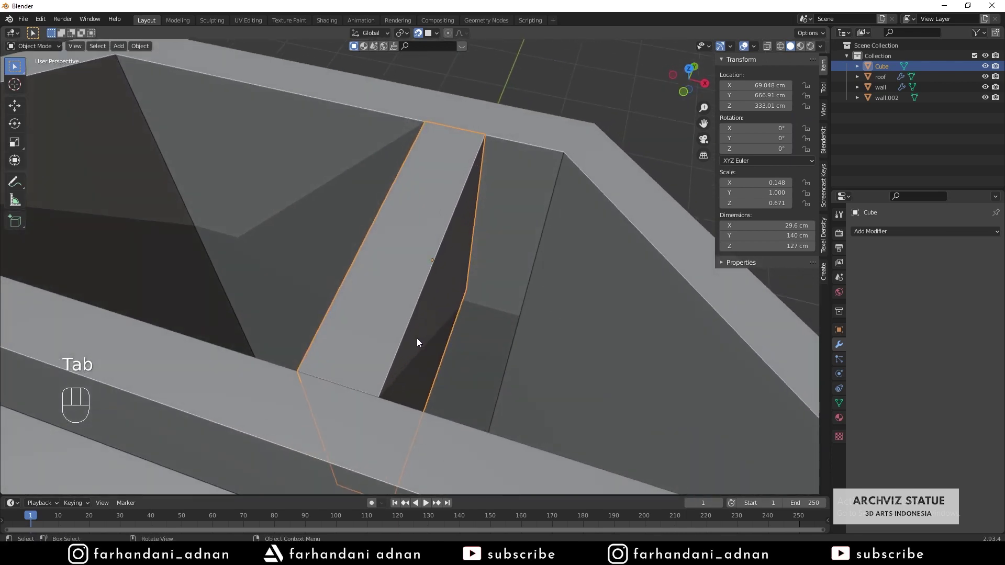
With snapping off, move the beam about 35.4 cm along X to the inner corner of the angled wall
{"action": "key", "text": "KP_7"}
{"action": "key", "text": "shift+Tab"}
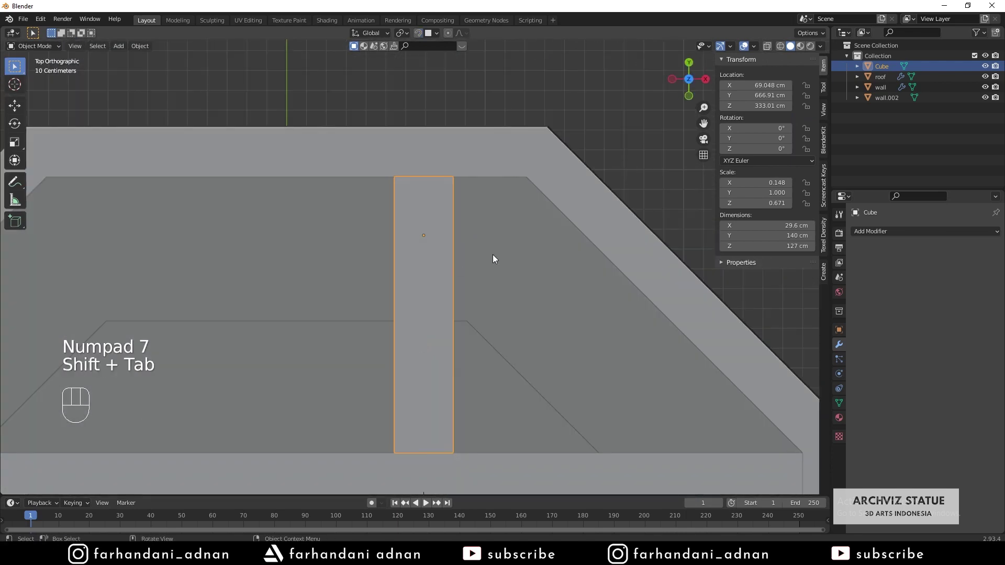
{"action": "key", "text": "g"}
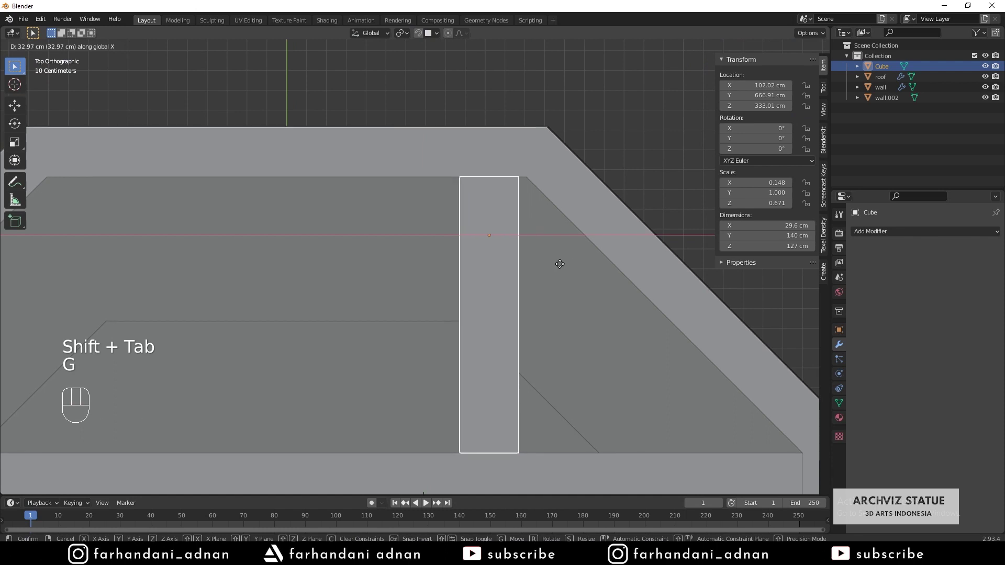
{"action": "left_click", "coordinate": [606, 284], "text": "shift"}
{"action": "scroll", "coordinate": [561, 298], "scroll_direction": "down", "scroll_amount": 4}
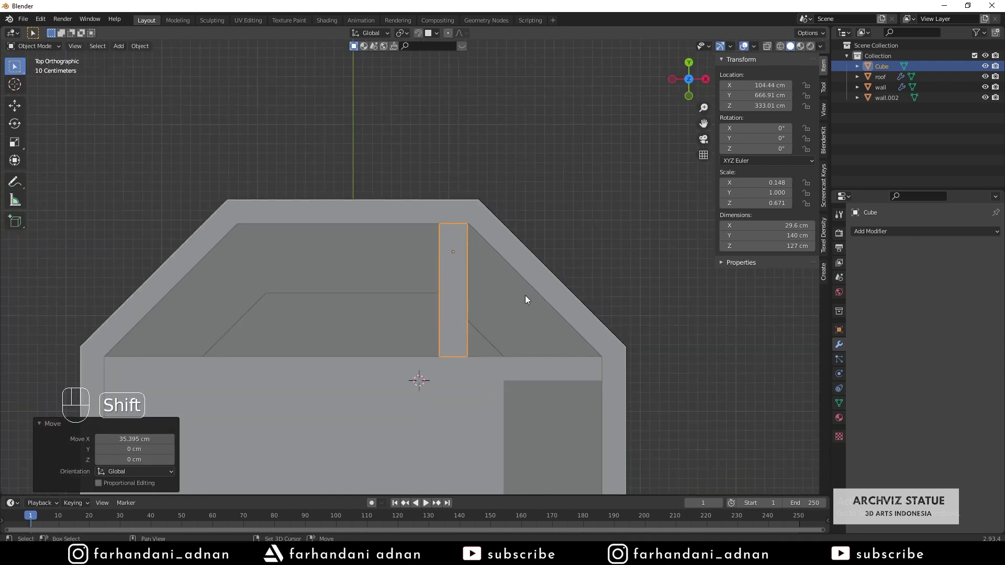
Duplicate the beam and place the copy about -207 cm along X near the opposite angled wall
{"action": "middle_click_drag", "start_coordinate": [561, 298], "coordinate": [555, 282], "text": "shift"}
{"action": "key", "text": "shift+d"}
{"action": "key", "text": "x"}
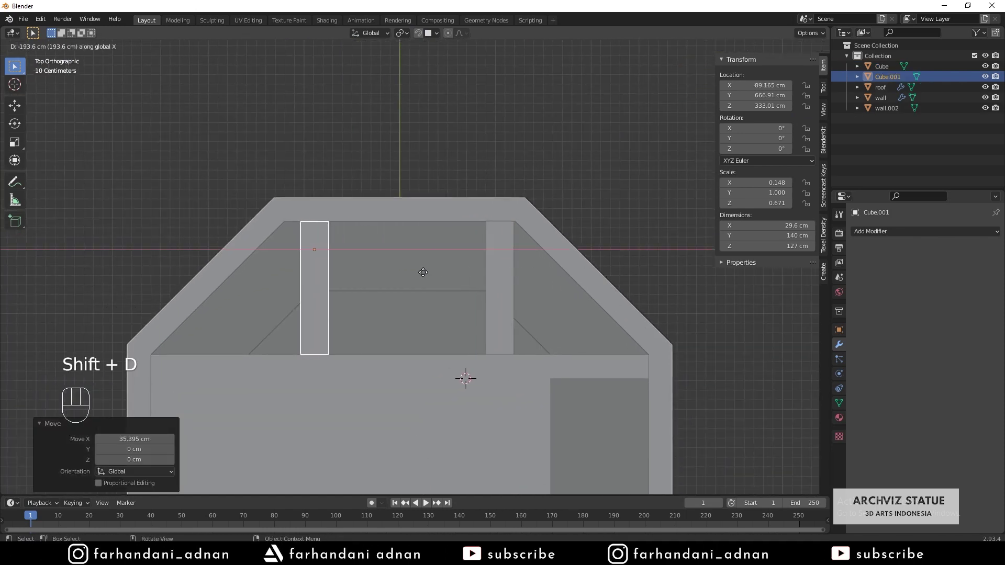
{"action": "left_click", "coordinate": [410, 279], "text": "shift"}
Inspect the undersides of both beams from below and delete the duplicated beam
{"action": "middle_click_drag", "start_coordinate": [520, 320], "coordinate": [511, 213]}
{"action": "scroll", "coordinate": [510, 209], "scroll_direction": "down", "scroll_amount": 6}
{"action": "mouse_move", "coordinate": [450, 312]}
{"action": "middle_mouse_down"}
{"action": "mouse_move", "coordinate": [457, 275]}
{"action": "mouse_move", "coordinate": [457, 295]}
{"action": "middle_mouse_up"}
{"action": "scroll", "coordinate": [456, 294], "scroll_direction": "up", "scroll_amount": 6}
{"action": "scroll", "coordinate": [457, 296], "scroll_direction": "down", "scroll_amount": 3, "text": "shift"}
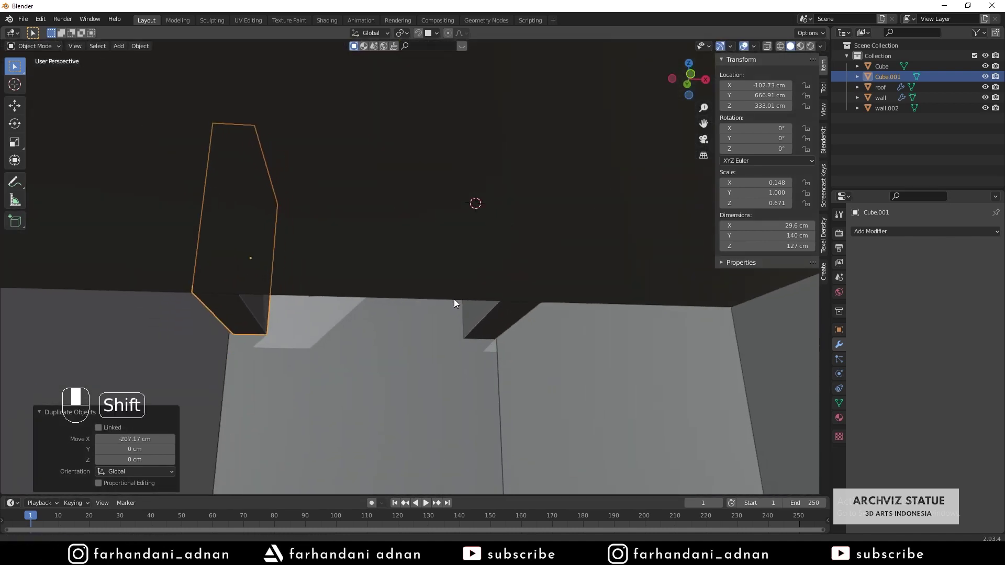
{"action": "left_click", "coordinate": [508, 319]}
{"action": "left_click", "coordinate": [254, 309]}
{"action": "key", "text": "x"}
{"action": "left_click", "coordinate": [418, 303]}
With snapping on, move the remaining beam's lower face about -0.29 cm along Z to meet the roof's underside
{"action": "left_click", "coordinate": [514, 306]}
{"action": "key", "text": "Tab"}
{"action": "key", "text": "3"}
{"action": "middle_click_drag", "start_coordinate": [518, 314], "coordinate": [523, 314], "text": "shift"}
{"action": "key", "text": "shift+Tab"}
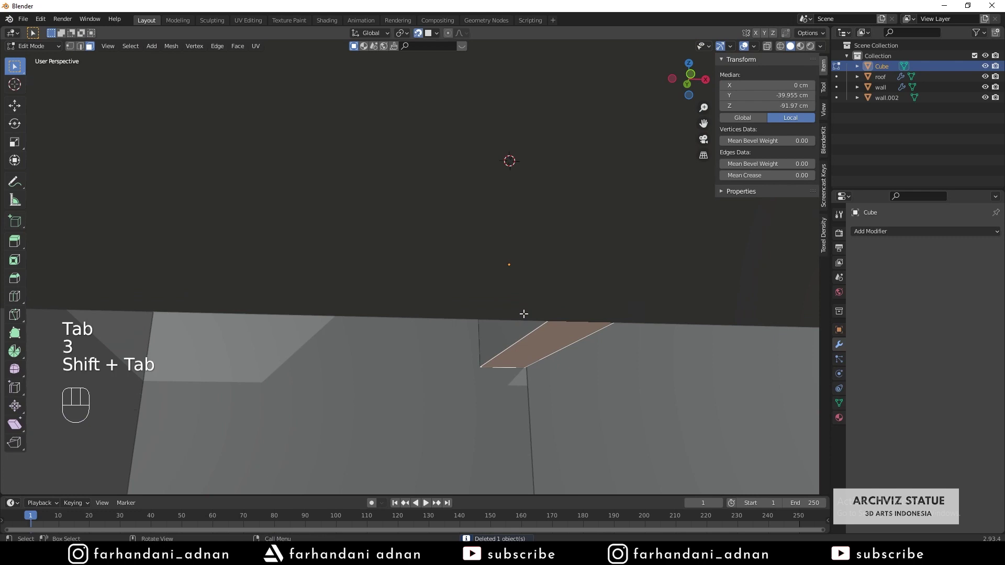
{"action": "key", "text": "g"}
{"action": "key", "text": "z"}
{"action": "left_click", "coordinate": [582, 264]}
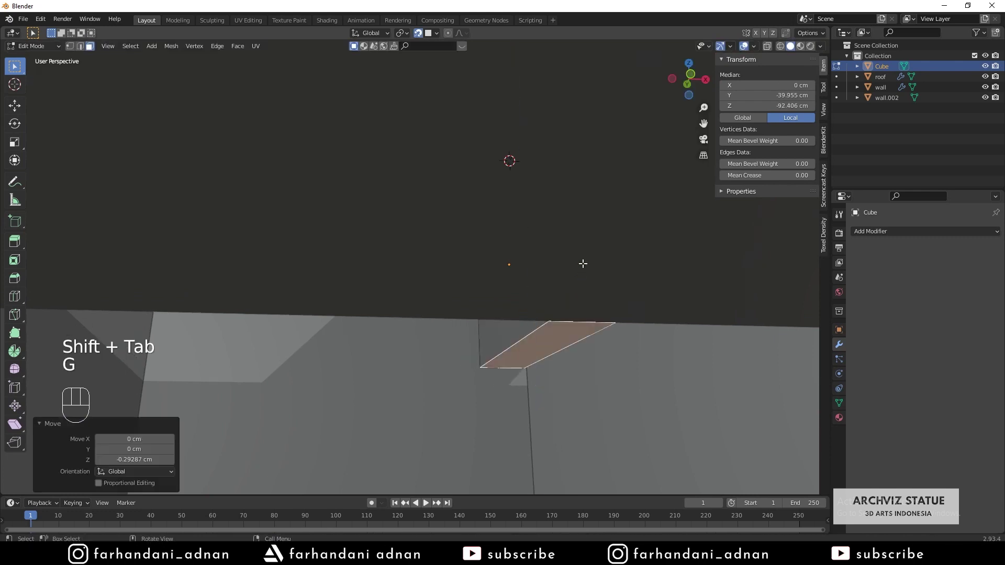
{"action": "key", "text": "Tab"}
Duplicate the beam and, with snapping off, move the copy about -209 cm along X to the opposite inner corner
{"action": "key", "text": "KP_7"}
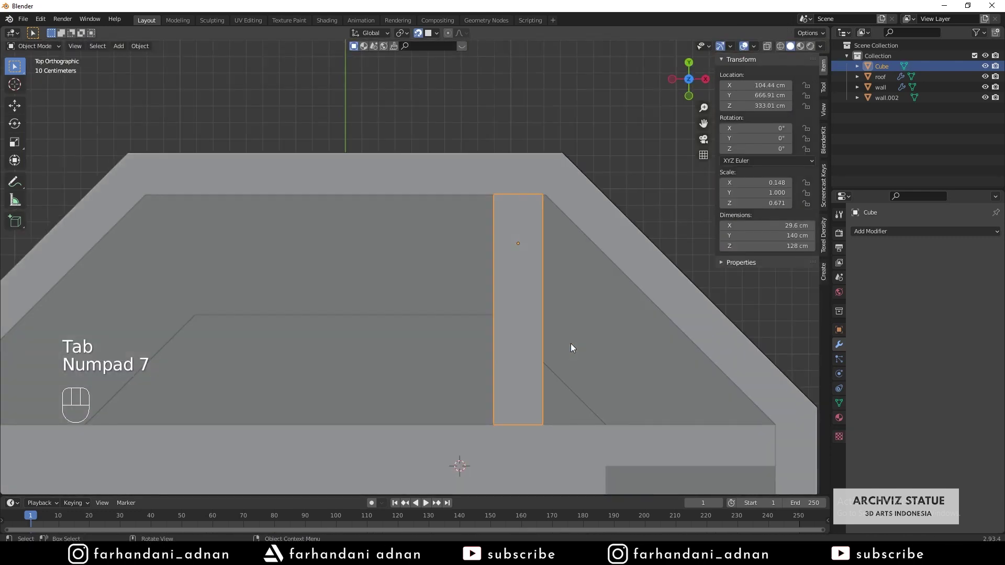
{"action": "key", "text": "shift+d"}
{"action": "right_click", "coordinate": [570, 348]}
{"action": "key", "text": "shift+Tab"}
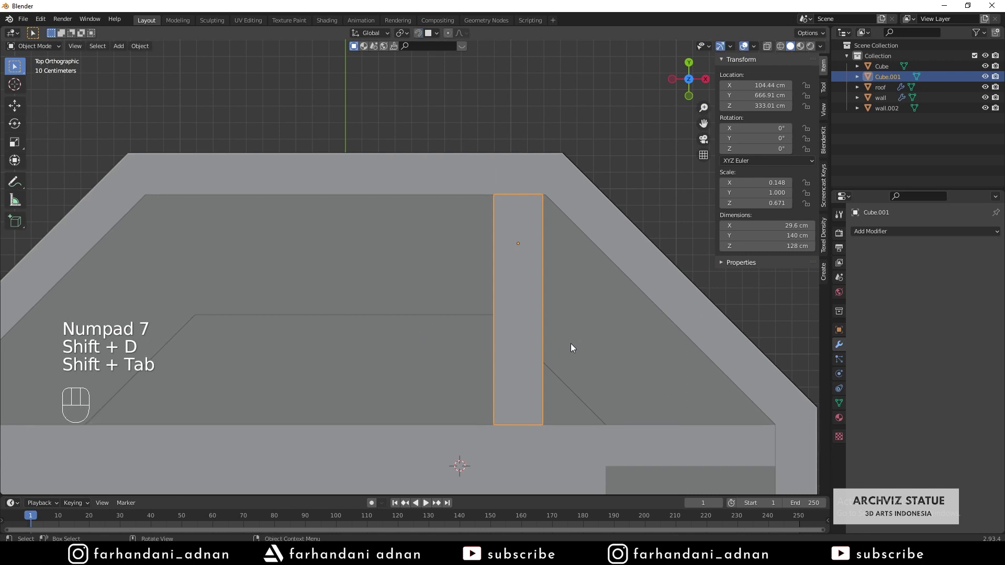
{"action": "key", "text": "g"}
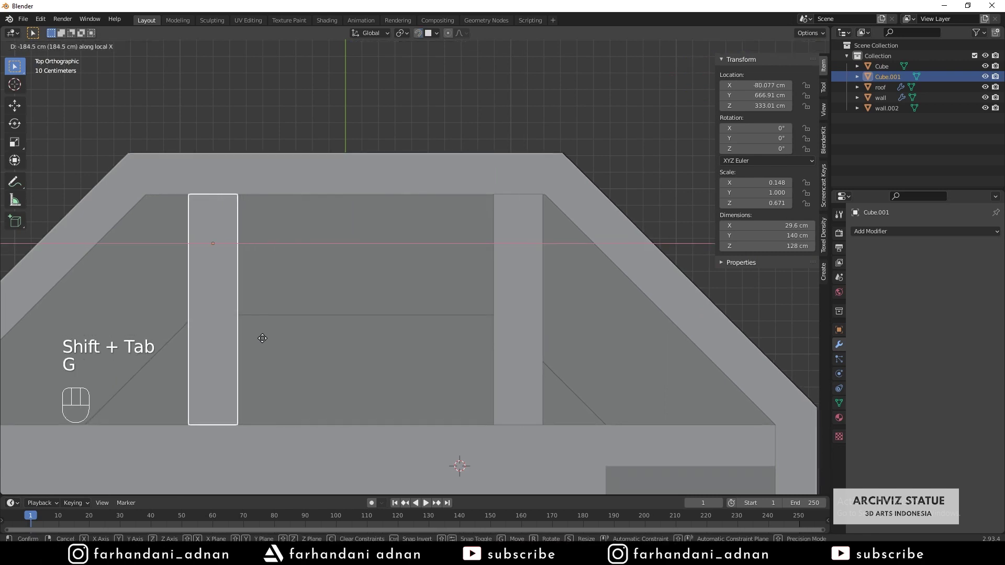
{"action": "key", "text": "shift"}
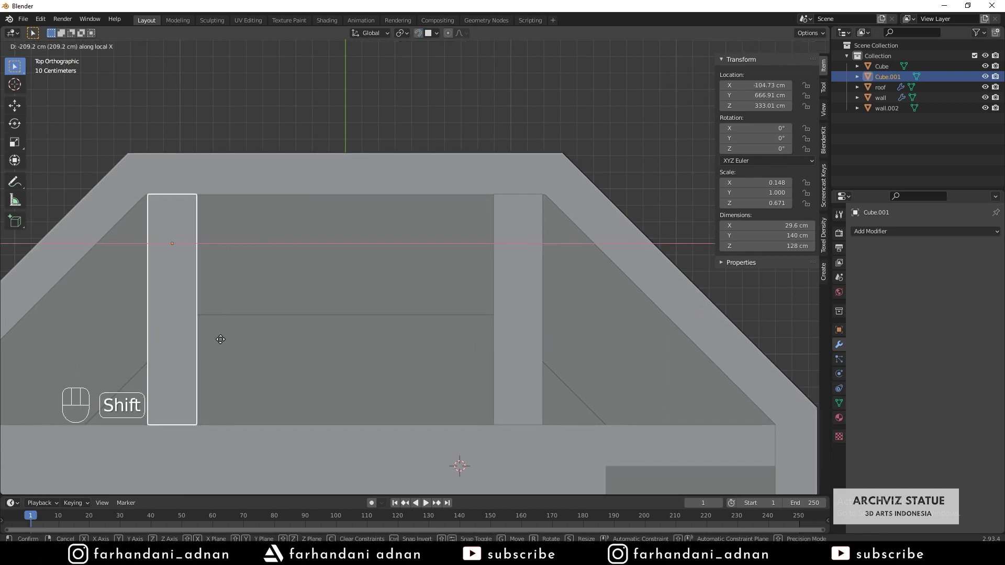
{"action": "left_click", "coordinate": [221, 339]}
{"action": "scroll", "coordinate": [379, 322], "scroll_direction": "down", "scroll_amount": 6}
Join the two beams into a single object, cancel saving the file and clear the selection
{"action": "key", "text": "ctrl+a"}
{"action": "left_click", "coordinate": [475, 320]}
{"action": "left_click", "coordinate": [454, 290], "text": "shift"}
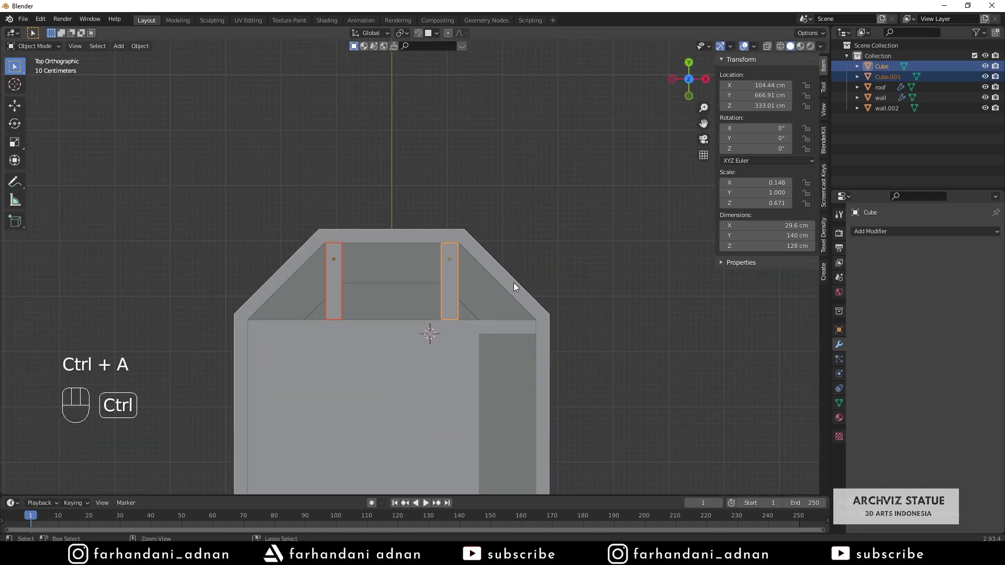
{"action": "key", "text": "ctrl+s"}
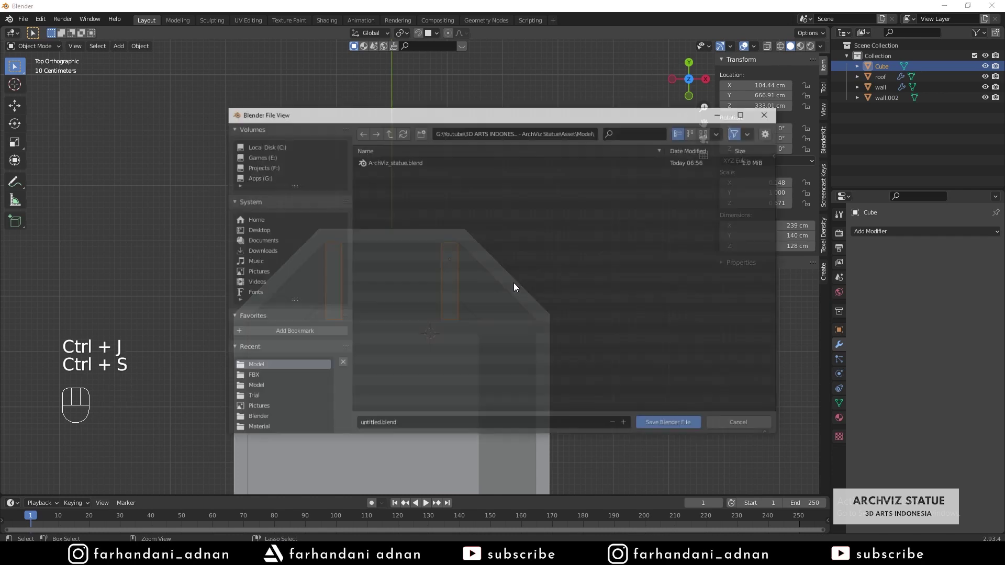
{"action": "left_click", "coordinate": [742, 424]}
{"action": "middle_click_drag", "start_coordinate": [448, 382], "coordinate": [447, 343]}
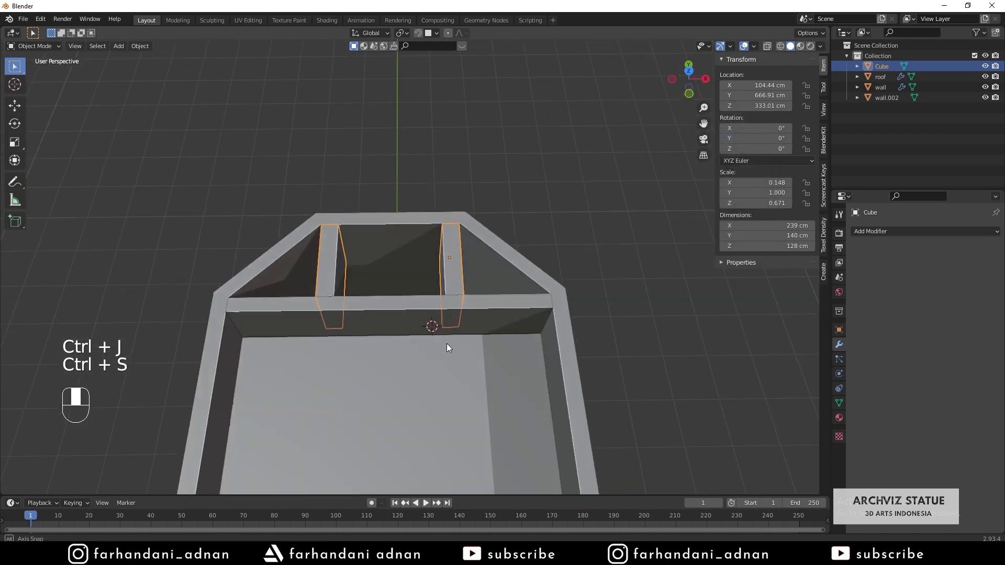
{"action": "key", "text": "alt+a"}
Examine the room interior and the raised border around the floor from several angles
{"action": "middle_click_drag", "start_coordinate": [541, 278], "coordinate": [463, 294]}
{"action": "middle_click_drag", "start_coordinate": [443, 358], "coordinate": [447, 306], "text": "shift"}
{"action": "scroll", "coordinate": [447, 306], "scroll_direction": "down", "scroll_amount": 1}
{"action": "left_click", "coordinate": [595, 410]}
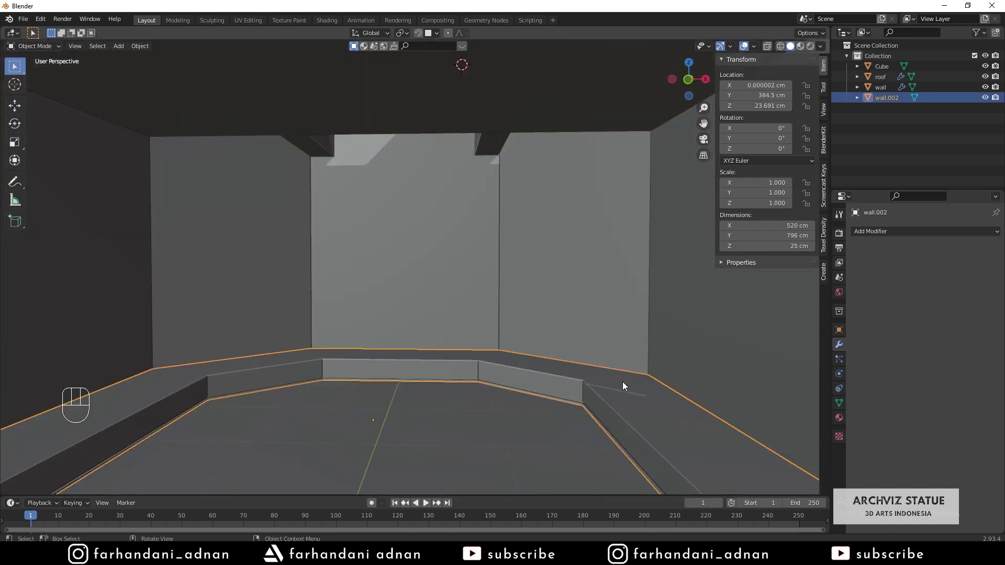
{"action": "key", "text": "Tab"}
{"action": "key", "text": "Tab"}
{"action": "middle_click_drag", "start_coordinate": [620, 398], "coordinate": [568, 361], "text": "shift"}
{"action": "middle_click_drag", "start_coordinate": [568, 361], "coordinate": [547, 337]}
{"action": "scroll", "coordinate": [567, 344], "scroll_direction": "up", "scroll_amount": 3}
{"action": "middle_click_drag", "start_coordinate": [469, 269], "coordinate": [412, 279]}
{"action": "key", "text": "a"}
{"action": "key", "text": "a"}
{"action": "scroll", "coordinate": [426, 268], "scroll_direction": "down", "scroll_amount": 5}
{"action": "scroll", "coordinate": [356, 358], "scroll_direction": "up", "scroll_amount": 4}
Place the 3D cursor on the floor beside the side border and add a 200 cm cube there
{"action": "mouse_move", "coordinate": [356, 358]}
{"action": "middle_mouse_down", "text": "shift"}
{"action": "mouse_move", "coordinate": [411, 315]}
{"action": "mouse_move", "coordinate": [357, 358]}
{"action": "middle_mouse_up", "text": "shift"}
{"action": "middle_click_drag", "start_coordinate": [254, 359], "coordinate": [383, 296], "text": "shift"}
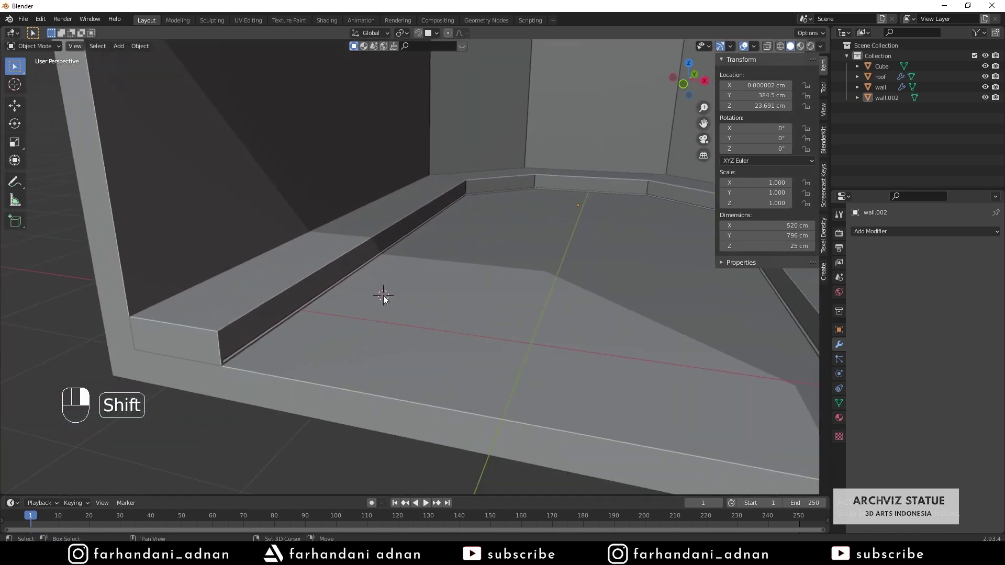
{"action": "middle_click_drag", "start_coordinate": [480, 269], "coordinate": [404, 312], "text": "shift"}
{"action": "key", "text": "shift+a"}
{"action": "mouse_move", "coordinate": [435, 242]}
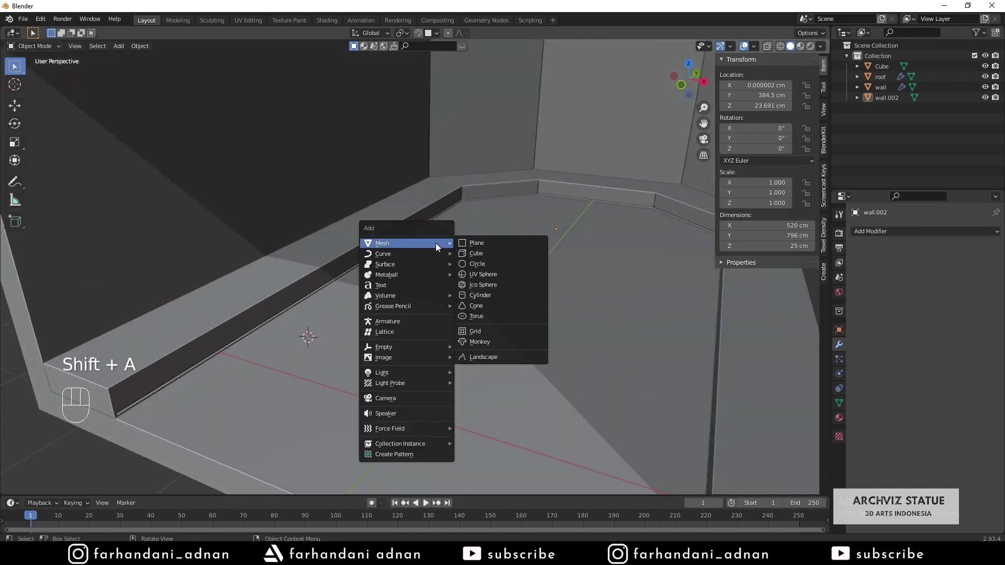
{"action": "left_click", "coordinate": [514, 253]}
{"action": "key", "text": "s"}
{"action": "key", "text": "x"}
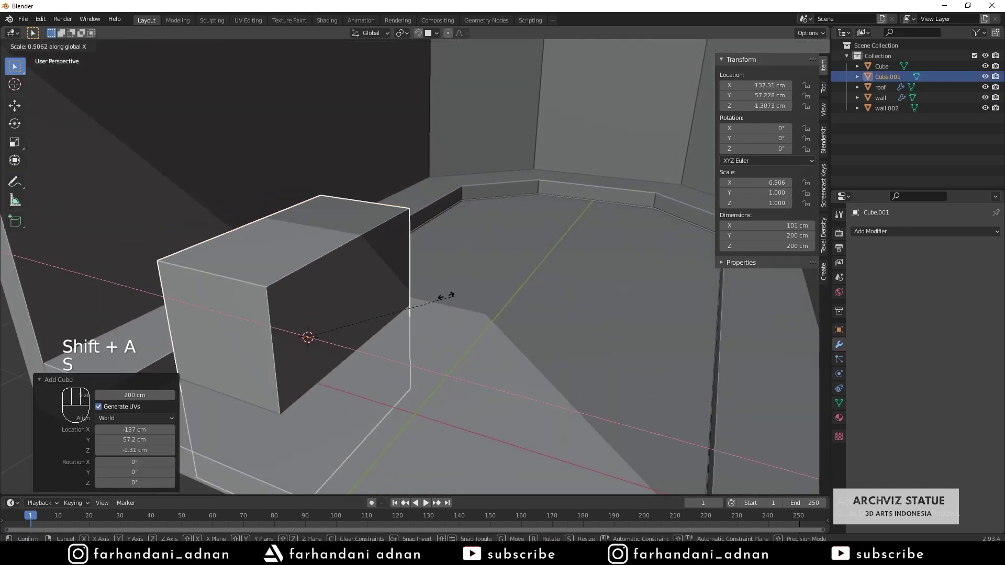
{"action": "right_click", "coordinate": [329, 303]}
Scale the cube down to a panel about 62.5 cm along X, 11.5 cm along Y and 47 cm along Z
{"action": "key", "text": "s"}
{"action": "key", "text": "y"}
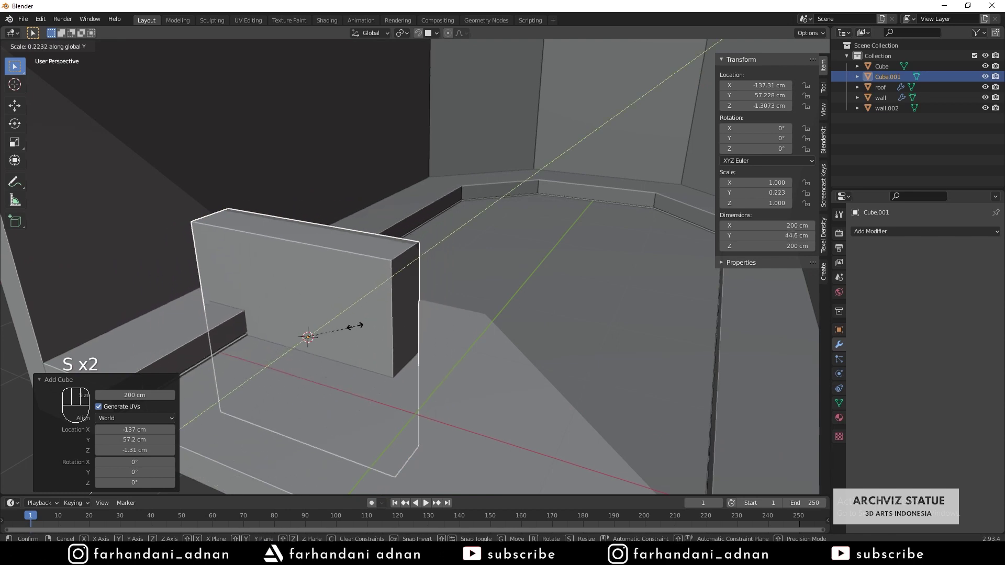
{"action": "left_click", "coordinate": [320, 337]}
{"action": "key", "text": "s"}
{"action": "key", "text": "x"}
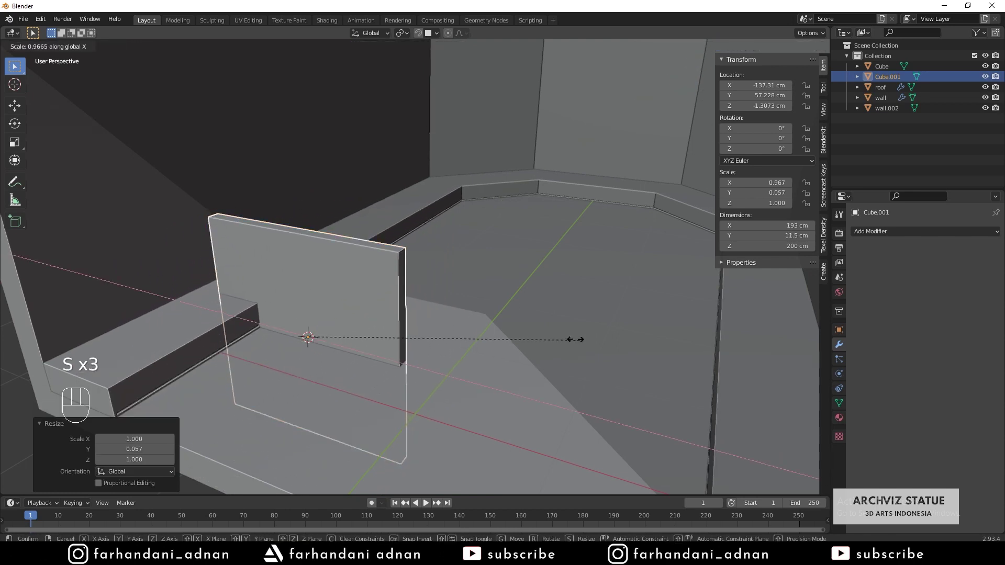
{"action": "left_click", "coordinate": [393, 329]}
{"action": "key", "text": "s"}
{"action": "key", "text": "z"}
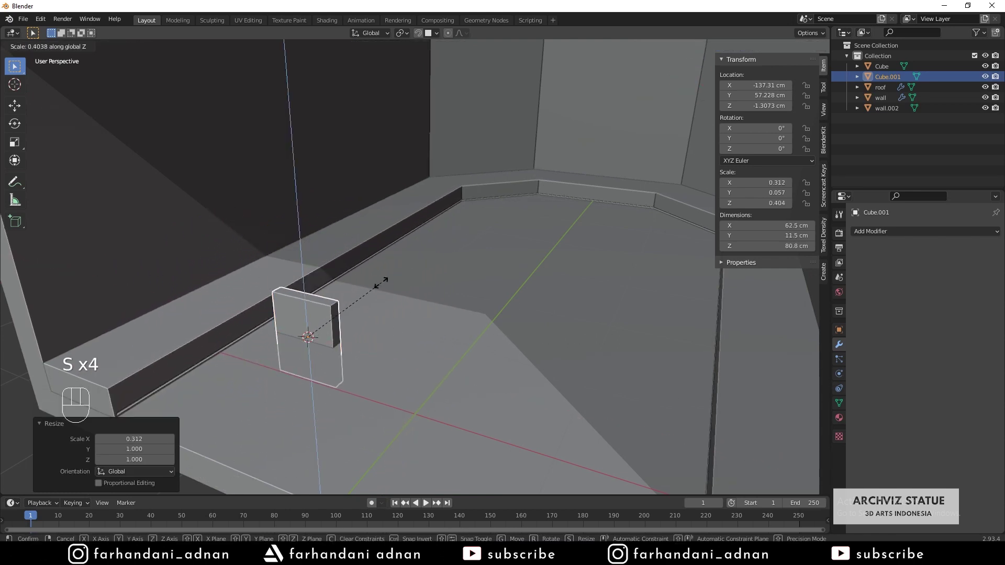
{"action": "left_click", "coordinate": [350, 305]}
Shrink the panel to about 37.4 cm along X and 6.55 cm along Y
{"action": "key", "text": "s"}
{"action": "key", "text": "x"}
{"action": "left_click", "coordinate": [411, 346]}
{"action": "key", "text": "s"}
{"action": "key", "text": "y"}
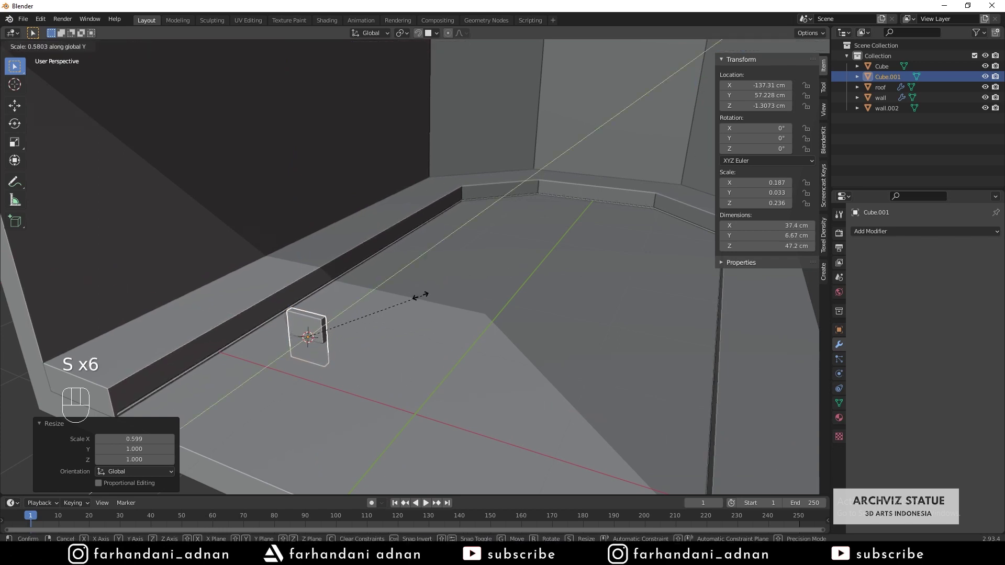
{"action": "left_click", "coordinate": [435, 312]}
Raise the panel along Z and, with snapping on, rest its base on the floor
{"action": "middle_click_drag", "start_coordinate": [435, 312], "coordinate": [450, 282], "text": "shift"}
{"action": "key", "text": "g"}
{"action": "key", "text": "z"}
{"action": "left_click", "coordinate": [480, 257]}
{"action": "key", "text": "shift+Tab"}
{"action": "key", "text": "g"}
{"action": "left_click", "coordinate": [463, 266]}
{"action": "mouse_move", "coordinate": [462, 262]}
{"action": "middle_mouse_down"}
{"action": "mouse_move", "coordinate": [491, 256]}
{"action": "mouse_move", "coordinate": [456, 265]}
{"action": "middle_mouse_up"}
Lower the panel's top face so the leg is about 37.3 cm high, with snapping off for the final adjustment
{"action": "key", "text": "Tab"}
{"action": "left_click", "coordinate": [441, 242]}
{"action": "scroll", "coordinate": [449, 239], "scroll_direction": "up", "scroll_amount": 5}
{"action": "scroll", "coordinate": [388, 252], "scroll_direction": "down", "scroll_amount": 4}
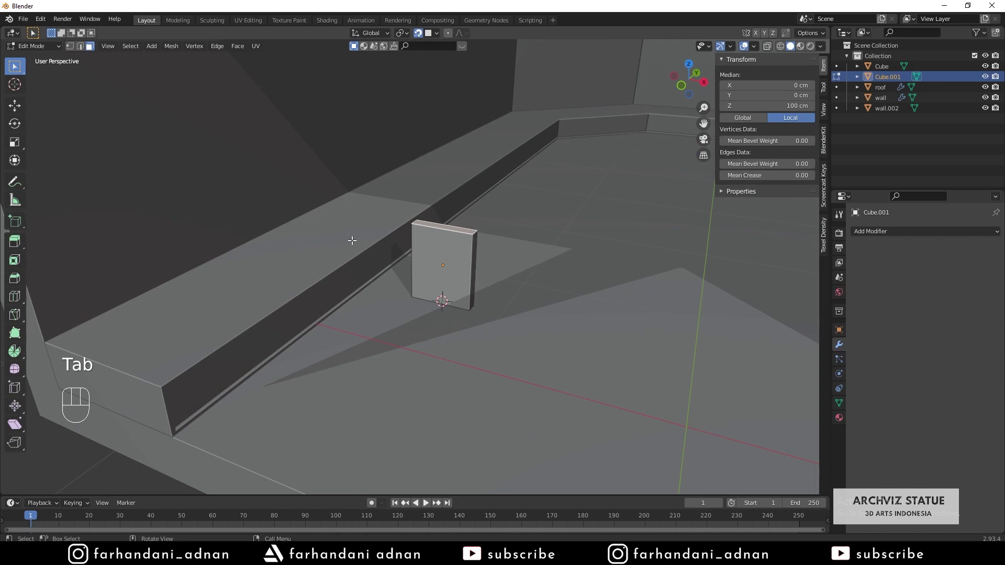
{"action": "key", "text": "g"}
{"action": "left_click", "coordinate": [568, 206]}
{"action": "key", "text": "shift+Tab"}
{"action": "key", "text": "g"}
{"action": "left_click", "coordinate": [566, 220]}
{"action": "key", "text": "Tab"}
Duplicate the leg and move the copy about 140 cm along Y
{"action": "middle_click_drag", "start_coordinate": [504, 241], "coordinate": [439, 266]}
{"action": "key", "text": "KP_Decimal"}
{"action": "scroll", "coordinate": [501, 271], "scroll_direction": "down", "scroll_amount": 5}
{"action": "middle_click_drag", "start_coordinate": [503, 272], "coordinate": [495, 279]}
{"action": "key", "text": "shift+d"}
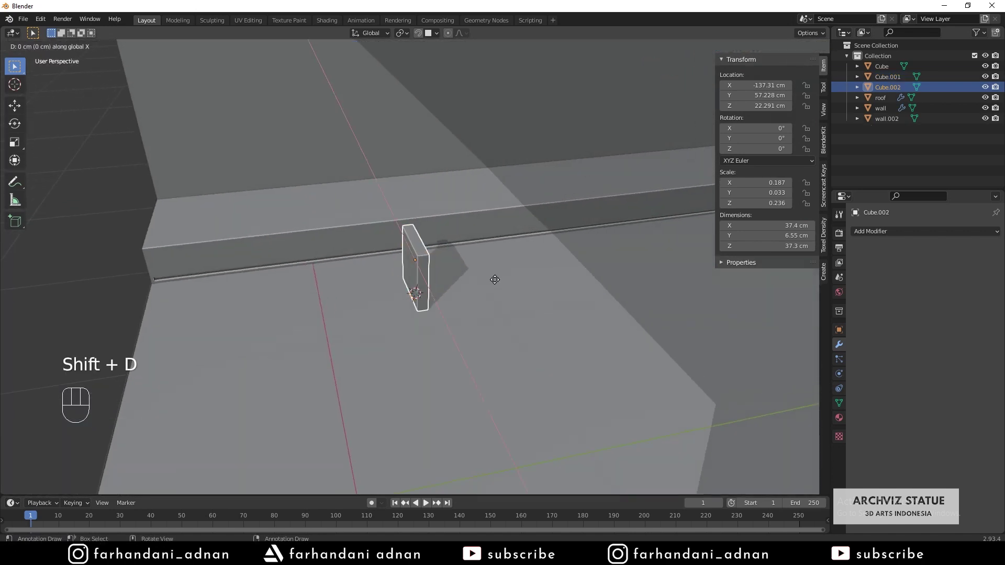
{"action": "key", "text": "y"}
{"action": "left_click", "coordinate": [704, 244]}
{"action": "middle_click_drag", "start_coordinate": [704, 244], "coordinate": [435, 272]}
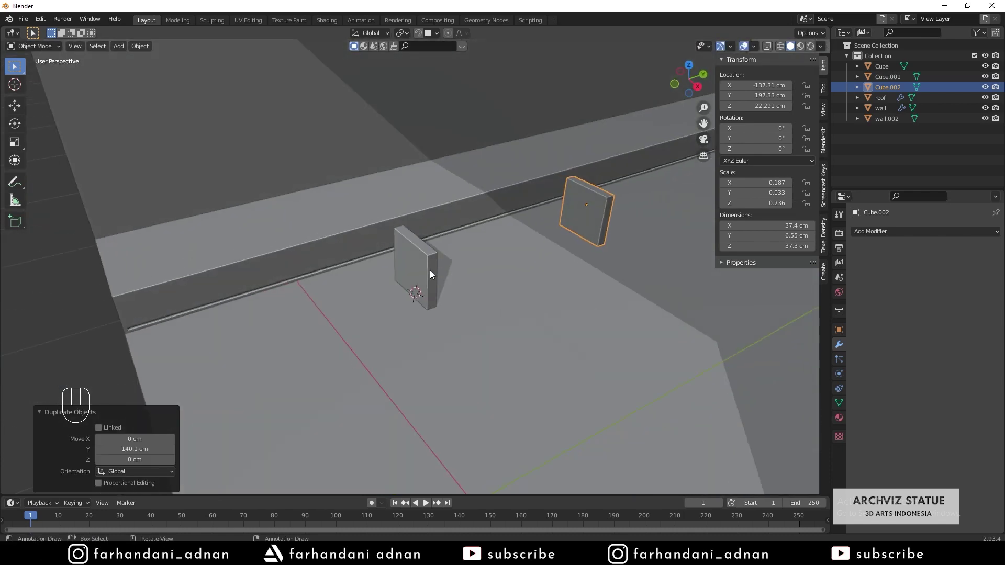
Duplicate the first leg in place and rotate the copy 90° about X
{"action": "left_click", "coordinate": [435, 272]}
{"action": "key", "text": "shift+d"}
{"action": "right_click", "coordinate": [534, 259]}
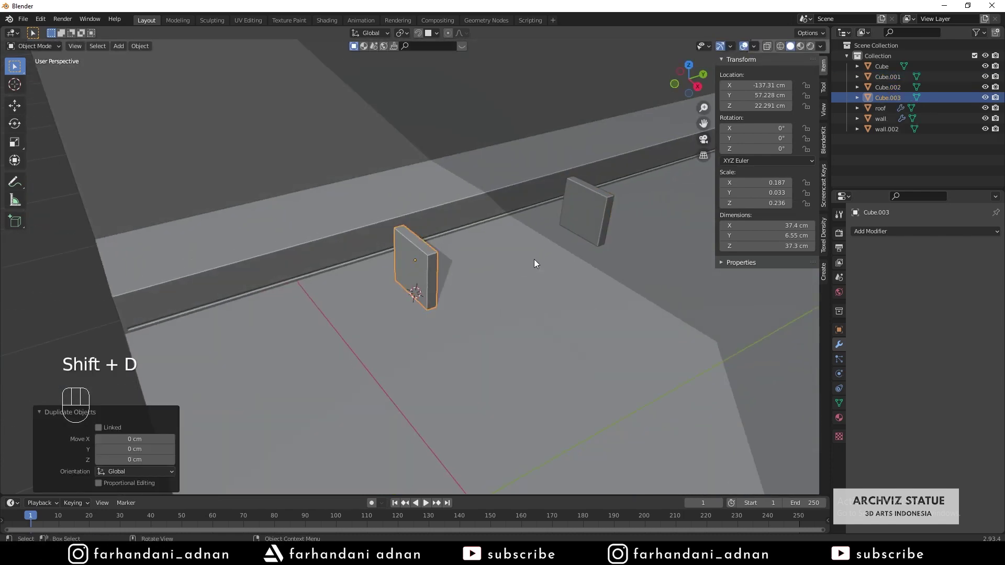
{"action": "key", "text": "r"}
{"action": "key", "text": "x"}
{"action": "left_click", "coordinate": [534, 259]}
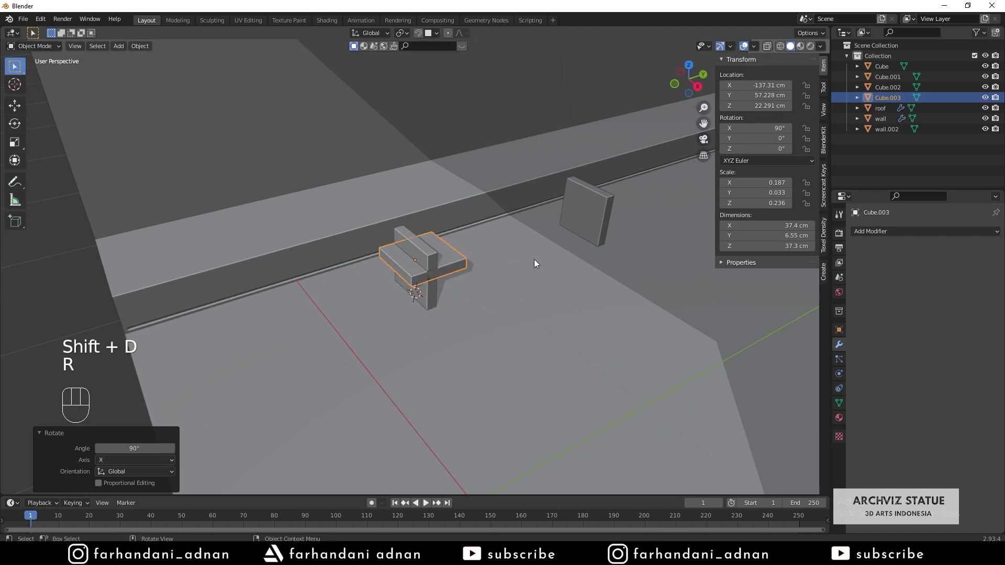
Widen the rotated copy to about 61.3 cm along X
{"action": "middle_click_drag", "start_coordinate": [534, 259], "coordinate": [554, 261]}
{"action": "key", "text": "s"}
{"action": "key", "text": "x"}
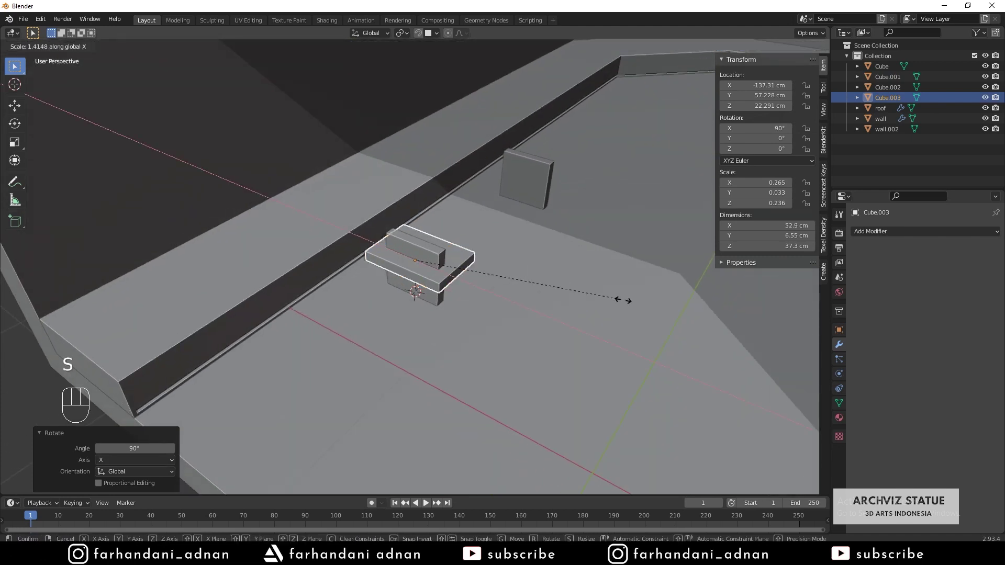
{"action": "left_click", "coordinate": [650, 324]}
{"action": "middle_click_drag", "start_coordinate": [650, 324], "coordinate": [403, 317]}
Extend the flat panel into a bench seat by moving its end face about 126.5 cm along Y past the second leg
{"action": "key", "text": "Tab"}
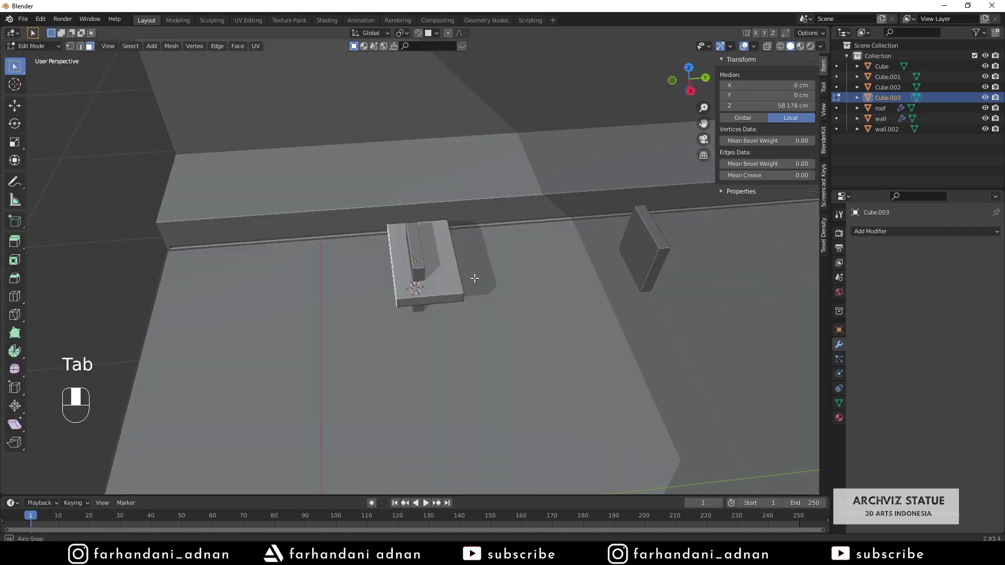
{"action": "middle_click_drag", "start_coordinate": [474, 279], "coordinate": [434, 266]}
{"action": "left_click", "coordinate": [445, 276]}
{"action": "left_click", "coordinate": [448, 280]}
{"action": "middle_click_drag", "start_coordinate": [512, 297], "coordinate": [458, 286], "text": "shift"}
{"action": "key", "text": "g"}
{"action": "key", "text": "y"}
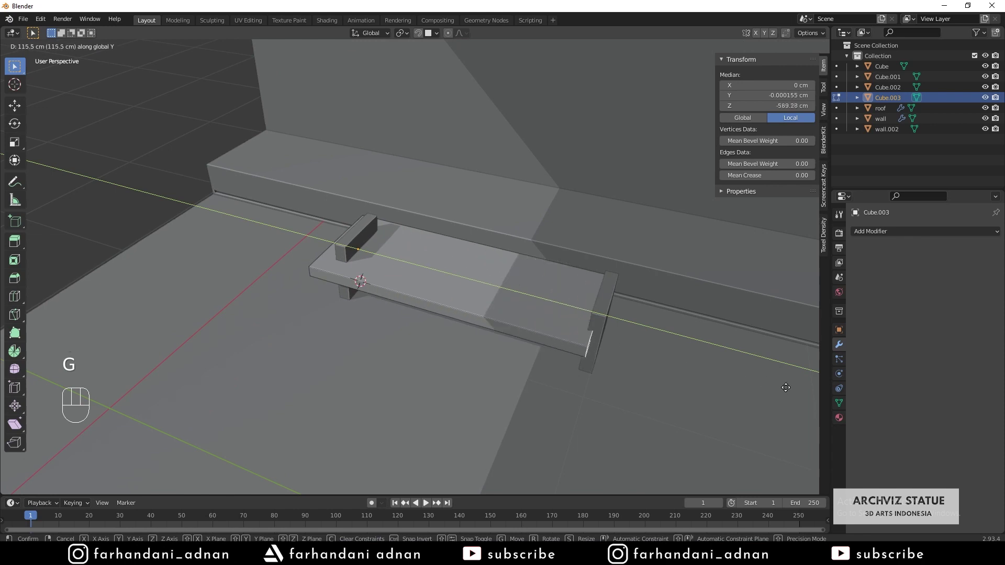
{"action": "left_click", "coordinate": [809, 391]}
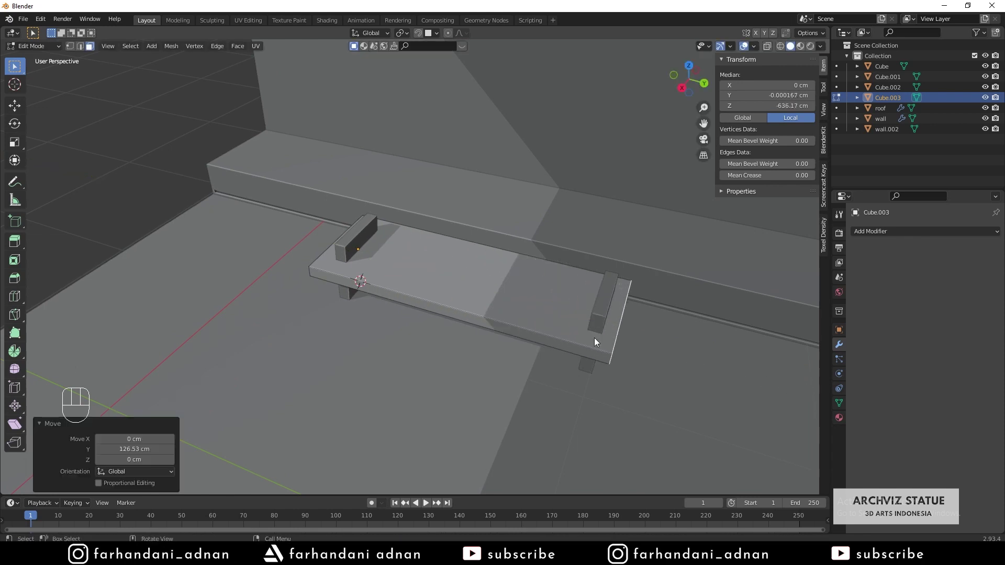
{"action": "key", "text": "Tab"}
Raise the seat above the legs and, with snapping on, lower it onto the leg tops
{"action": "key", "text": "g"}
{"action": "key", "text": "z"}
{"action": "left_click", "coordinate": [577, 272]}
{"action": "middle_click_drag", "start_coordinate": [593, 316], "coordinate": [588, 269]}
{"action": "key", "text": "shift+Tab"}
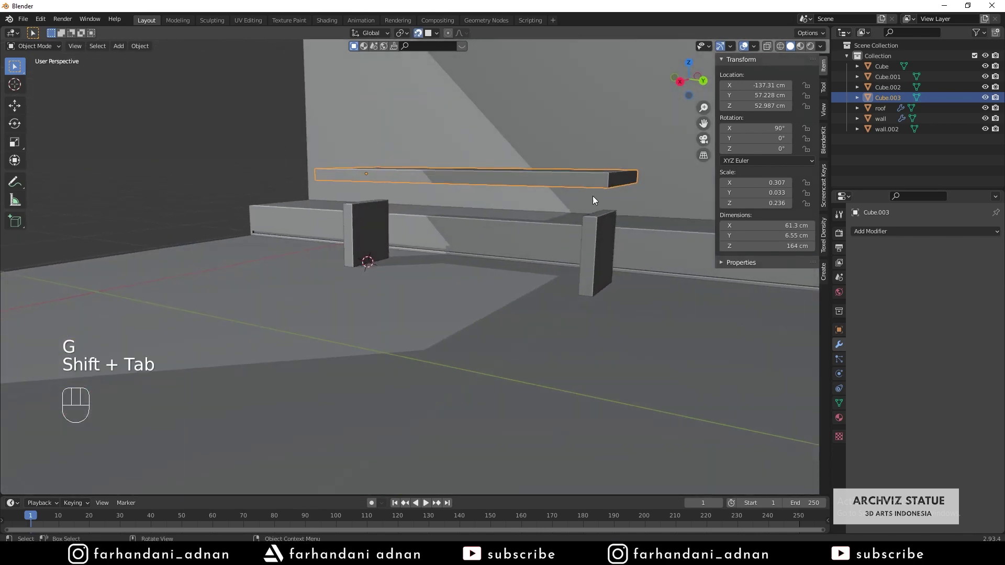
{"action": "key", "text": "g"}
{"action": "left_click", "coordinate": [599, 211]}
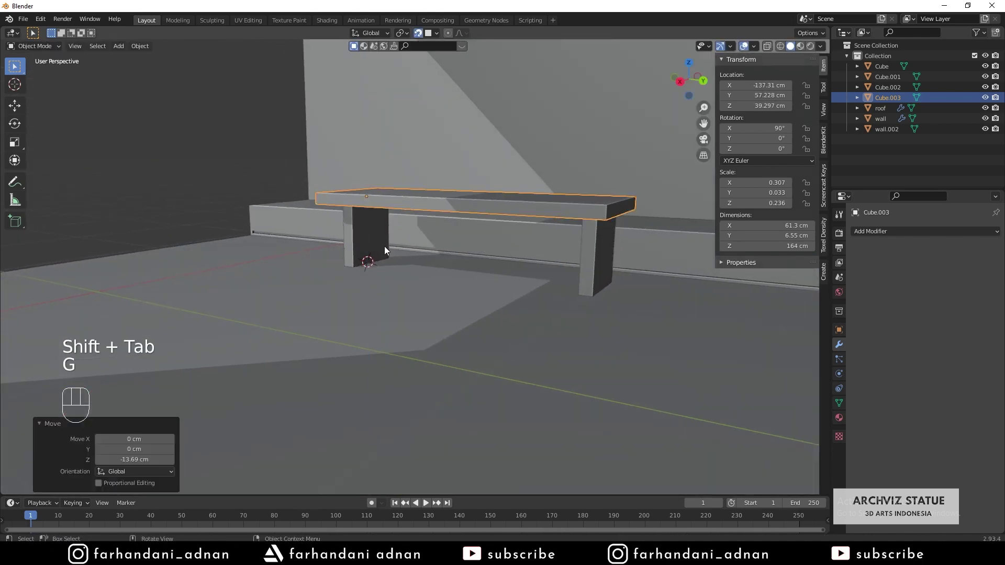
{"action": "middle_click_drag", "start_coordinate": [381, 246], "coordinate": [460, 256]}
Turn snapping off, try thinning the seat to about 5.91 cm along Z and undo the scaling
{"action": "key", "text": "a"}
{"action": "key", "text": "a"}
{"action": "left_click", "coordinate": [586, 196]}
{"action": "key", "text": "shift+Tab"}
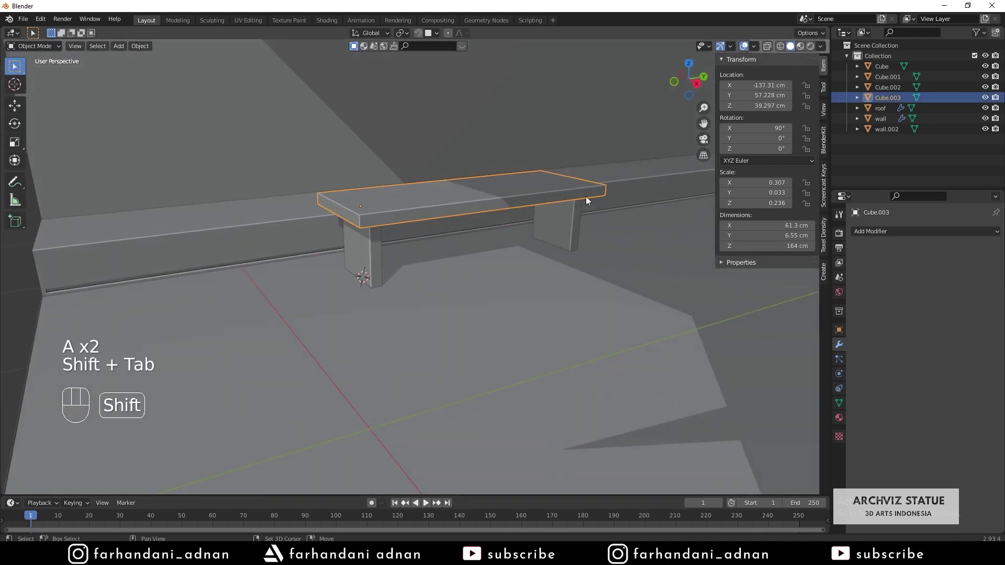
{"action": "key", "text": "s"}
{"action": "left_click", "coordinate": [555, 198]}
{"action": "middle_click_drag", "start_coordinate": [524, 222], "coordinate": [579, 265]}
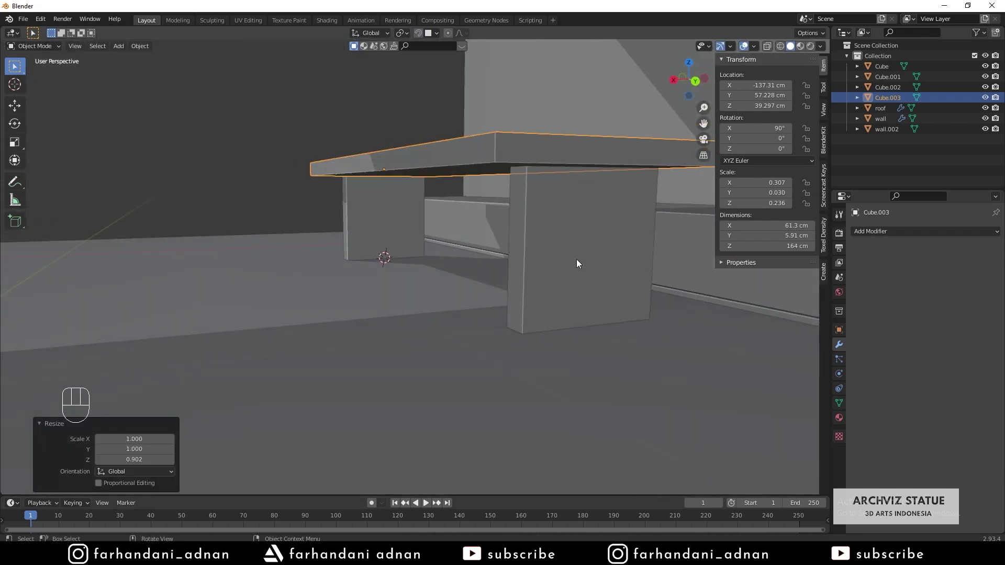
{"action": "key", "text": "ctrl+z"}
Narrow the bench seat to about 52.6 cm along X
{"action": "middle_click_drag", "start_coordinate": [391, 216], "coordinate": [507, 249]}
{"action": "key", "text": "a"}
{"action": "key", "text": "a"}
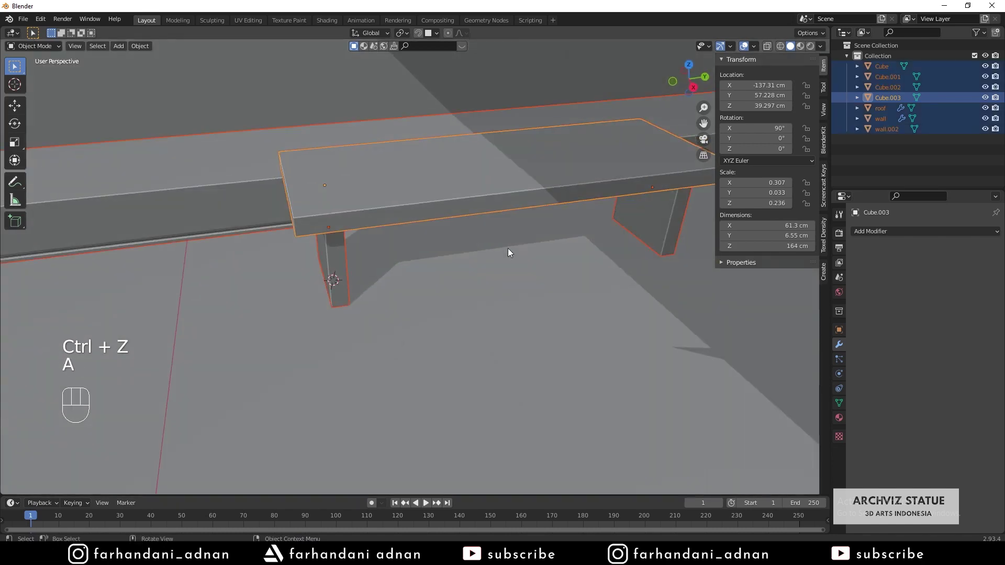
{"action": "scroll", "coordinate": [451, 272], "scroll_direction": "down", "scroll_amount": 5}
{"action": "scroll", "coordinate": [548, 271], "scroll_direction": "up", "scroll_amount": 6}
{"action": "left_click", "coordinate": [425, 225], "text": "shift"}
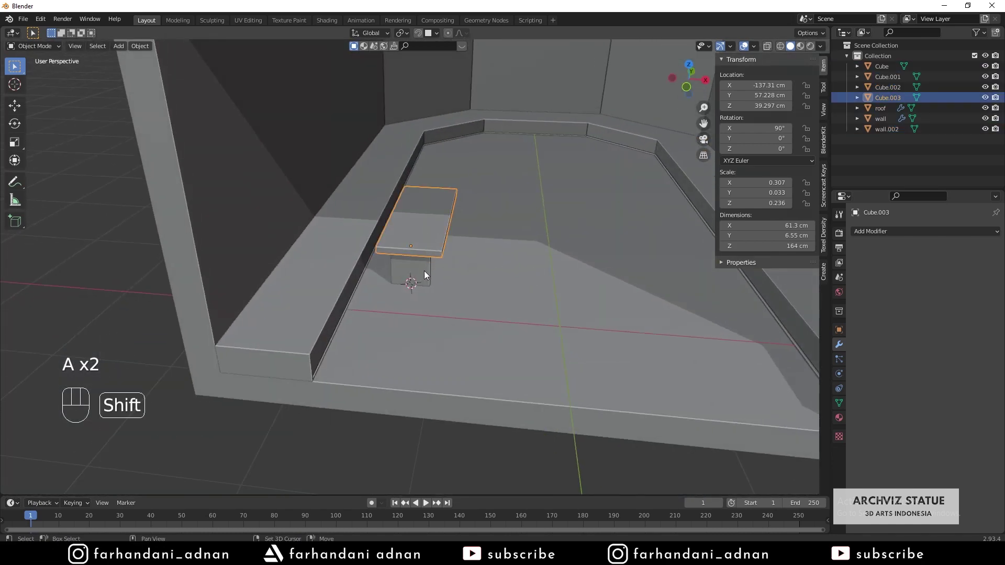
{"action": "middle_click_drag", "start_coordinate": [449, 269], "coordinate": [455, 263]}
{"action": "key", "text": "s"}
{"action": "key", "text": "x"}
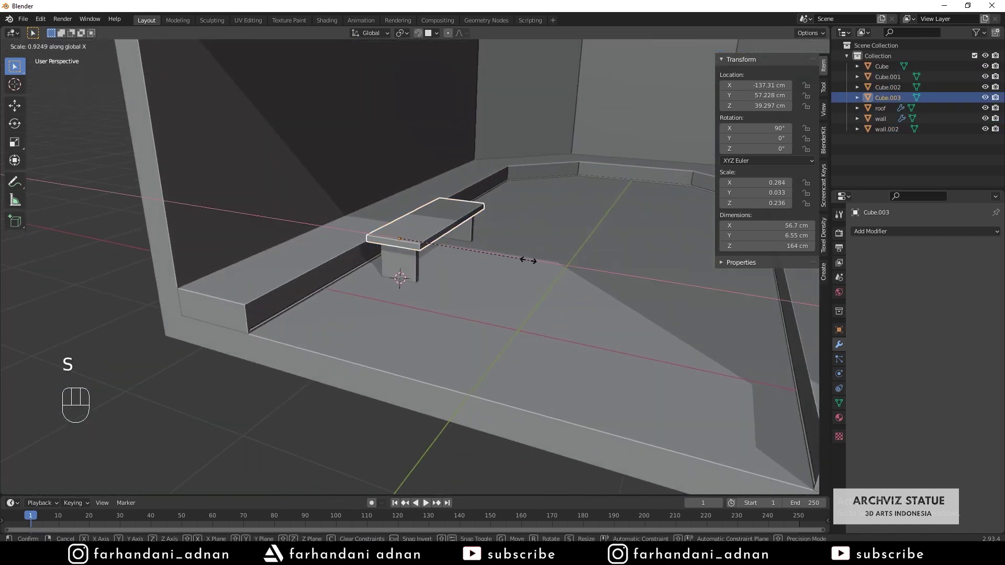
{"action": "left_click", "coordinate": [520, 260]}
{"action": "middle_click_drag", "start_coordinate": [520, 260], "coordinate": [453, 285]}
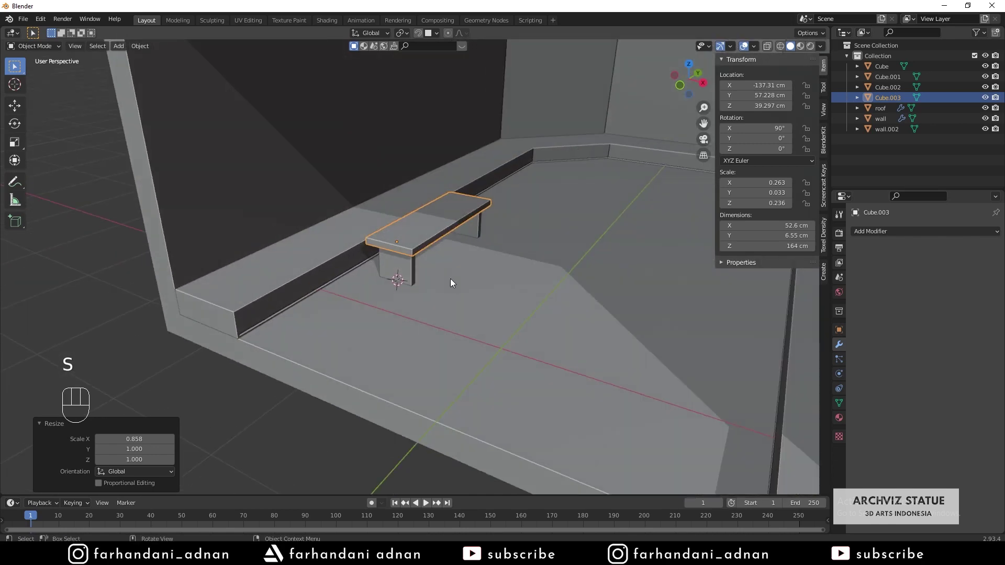
Join the seat and both legs into one bench object, apply its scale and clear the selection
{"action": "left_click", "coordinate": [401, 268], "text": "shift"}
{"action": "left_click", "coordinate": [475, 231], "text": "shift"}
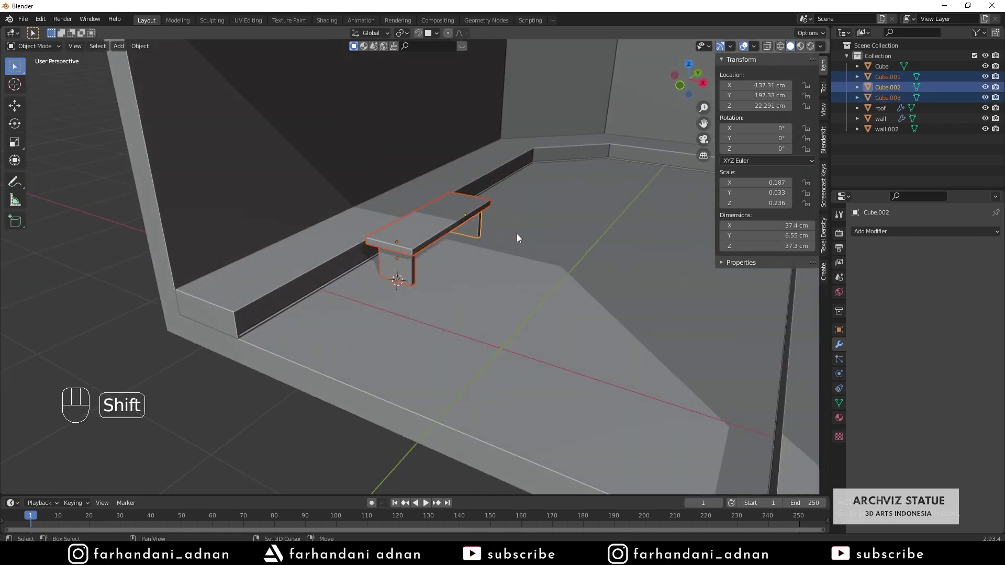
{"action": "key", "text": "ctrl+j"}
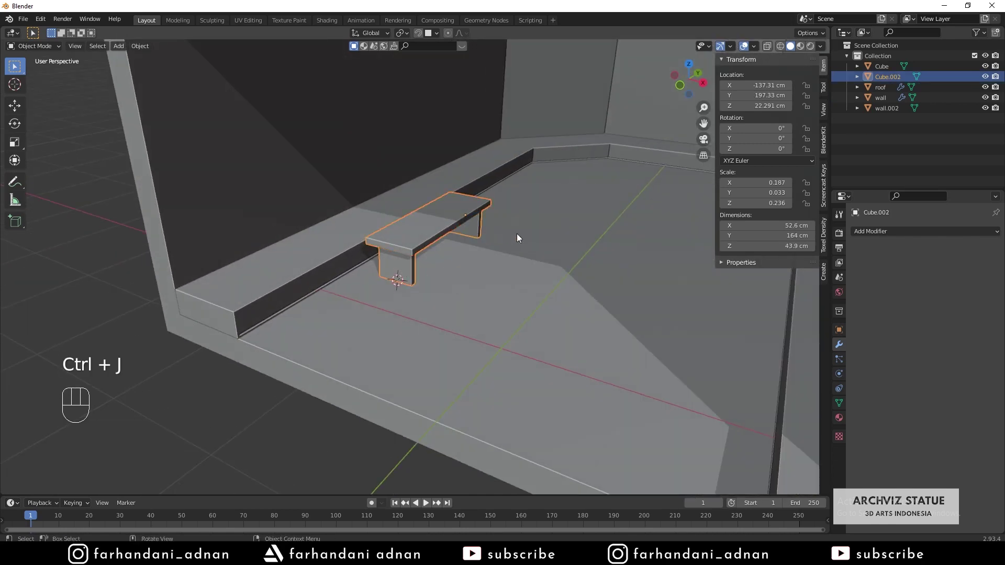
{"action": "key", "text": "ctrl+a"}
{"action": "left_click", "coordinate": [516, 234]}
{"action": "key", "text": "a"}
{"action": "key", "text": "a"}
Duplicate the bench along X toward the opposite border and delete the copy
{"action": "middle_click_drag", "start_coordinate": [473, 255], "coordinate": [466, 282]}
{"action": "left_click", "coordinate": [434, 231], "text": "shift"}
{"action": "key", "text": "shift+d"}
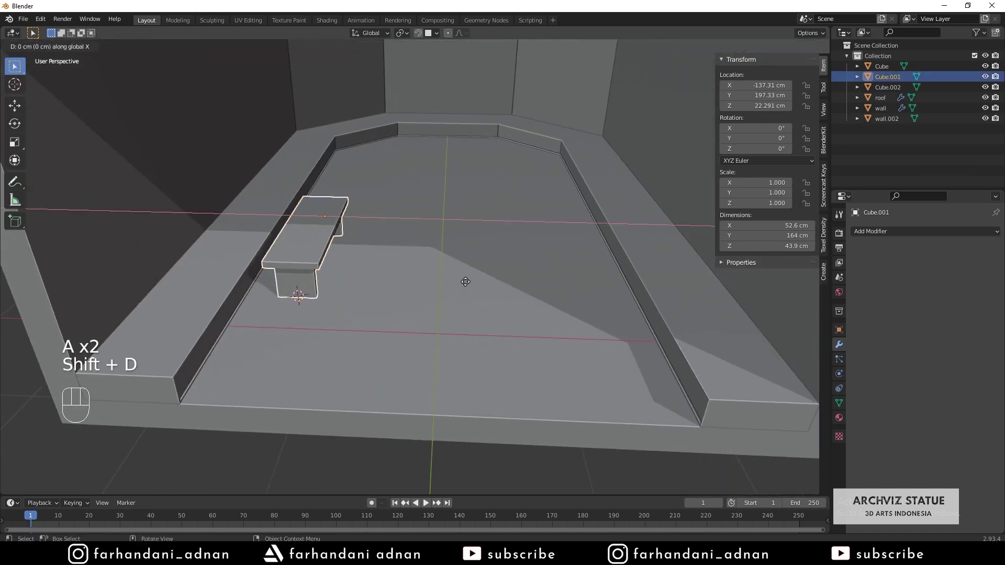
{"action": "left_click", "coordinate": [627, 295]}
{"action": "key", "text": "x"}
{"action": "left_click", "coordinate": [359, 258]}
Set the bench's origin to the centre of its geometry
{"action": "left_click", "coordinate": [321, 247]}
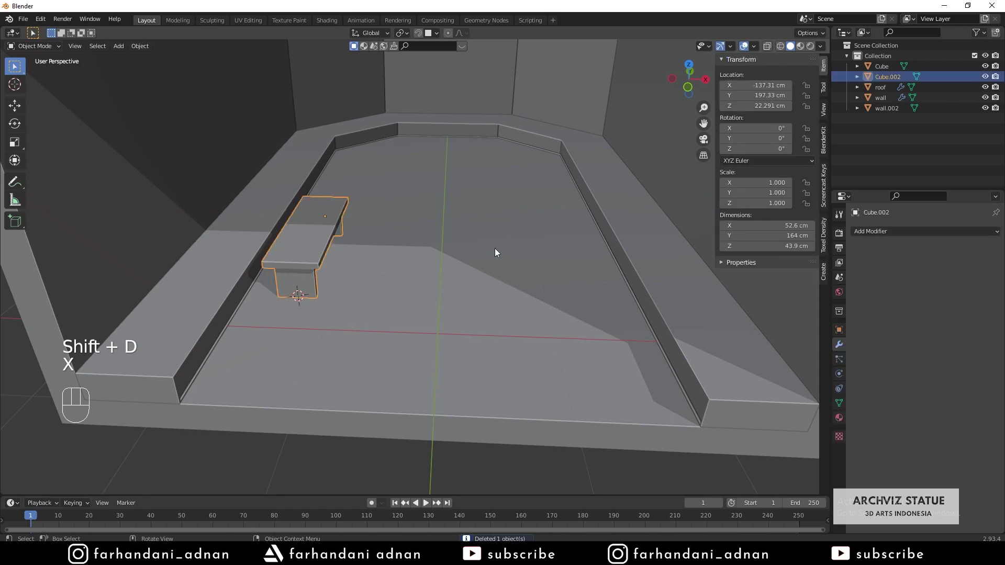
{"action": "middle_click_drag", "start_coordinate": [428, 255], "coordinate": [542, 295]}
{"action": "right_click", "coordinate": [474, 241]}
{"action": "mouse_move", "coordinate": [492, 243]}
{"action": "left_click", "coordinate": [543, 253]}
Add a Bevel modifier with 4 segments to the bench
{"action": "scroll", "coordinate": [492, 241], "scroll_direction": "up", "scroll_amount": 3}
{"action": "left_click", "coordinate": [542, 294]}
{"action": "scroll", "coordinate": [477, 258], "scroll_direction": "up", "scroll_amount": 4}
{"action": "scroll", "coordinate": [476, 259], "scroll_direction": "up", "scroll_amount": 2}
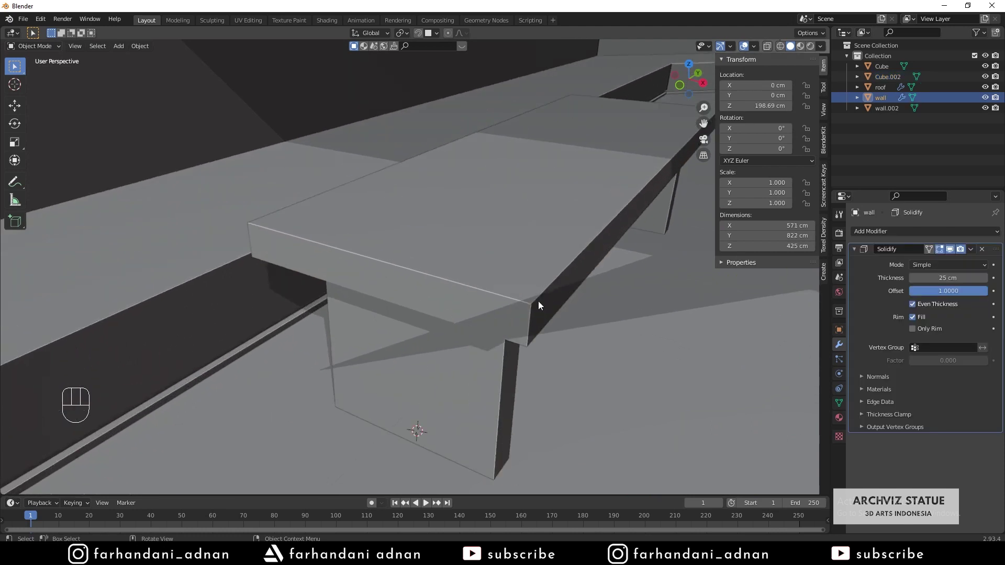
{"action": "left_click", "coordinate": [565, 239]}
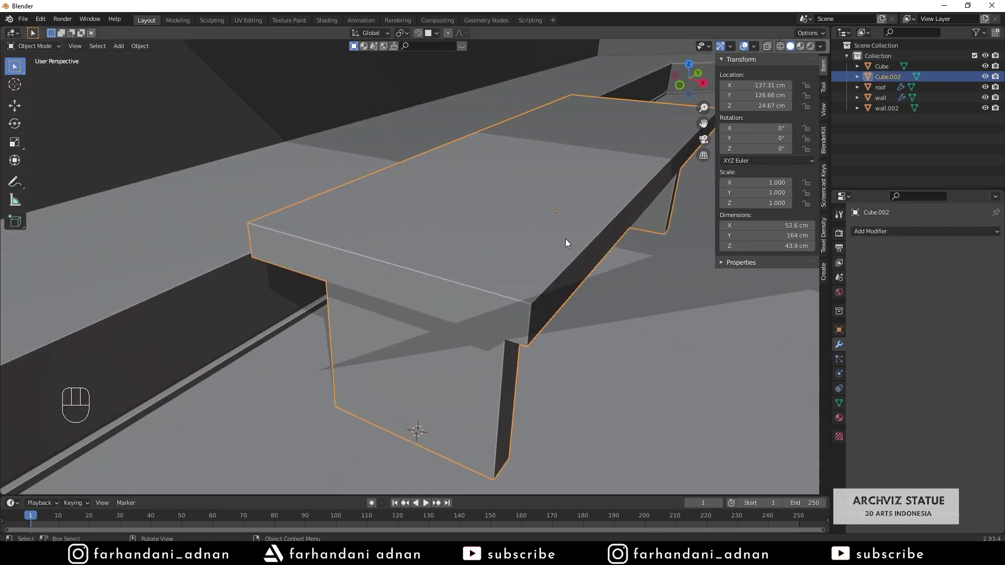
{"action": "left_click", "coordinate": [863, 231]}
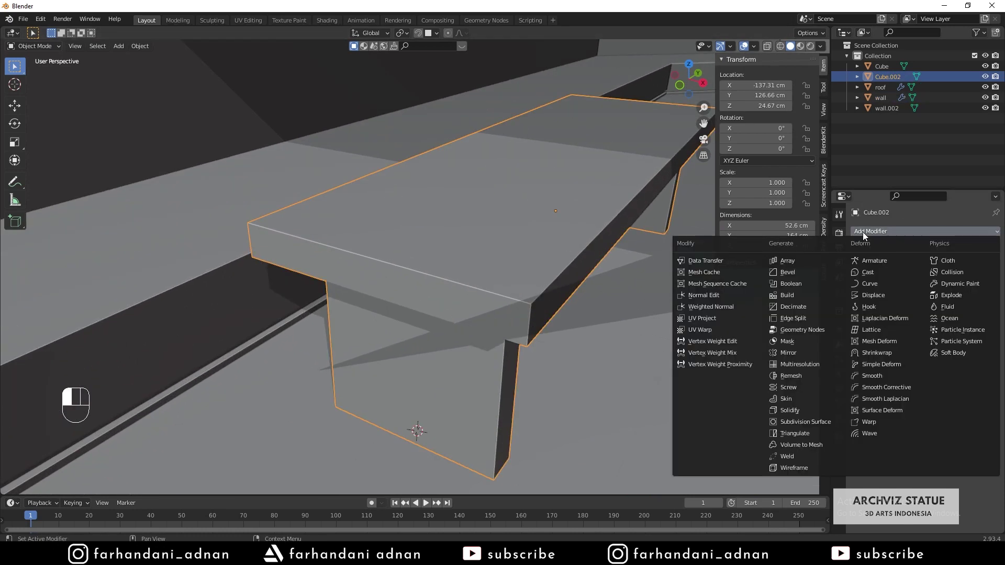
{"action": "left_click", "coordinate": [816, 275]}
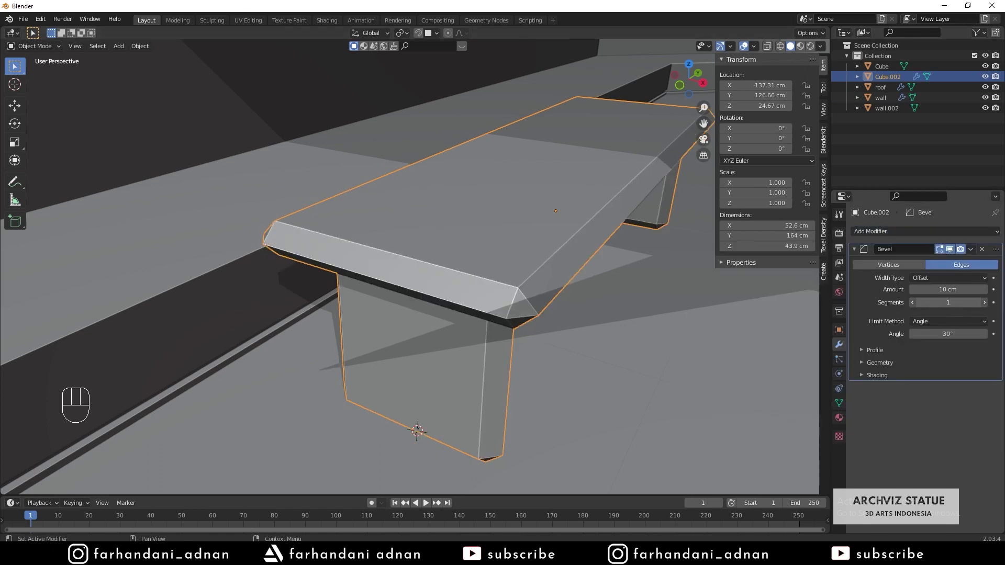
{"action": "key", "text": "Return"}
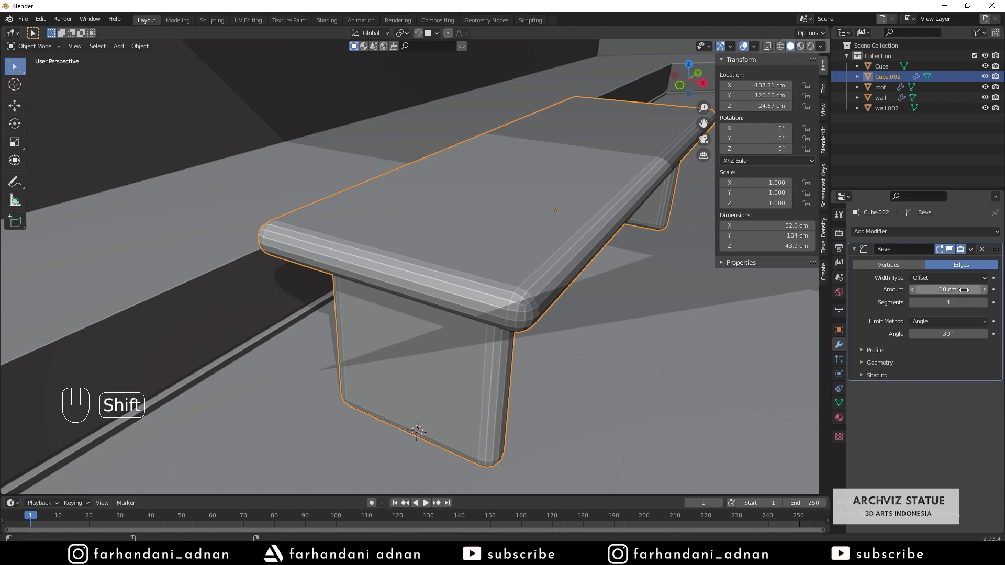
Set the bench's bevel amount to 0.2 cm and apply the Bevel modifier
{"action": "left_click_drag", "start_coordinate": [948, 289], "coordinate": [938, 289], "text": "shift"}
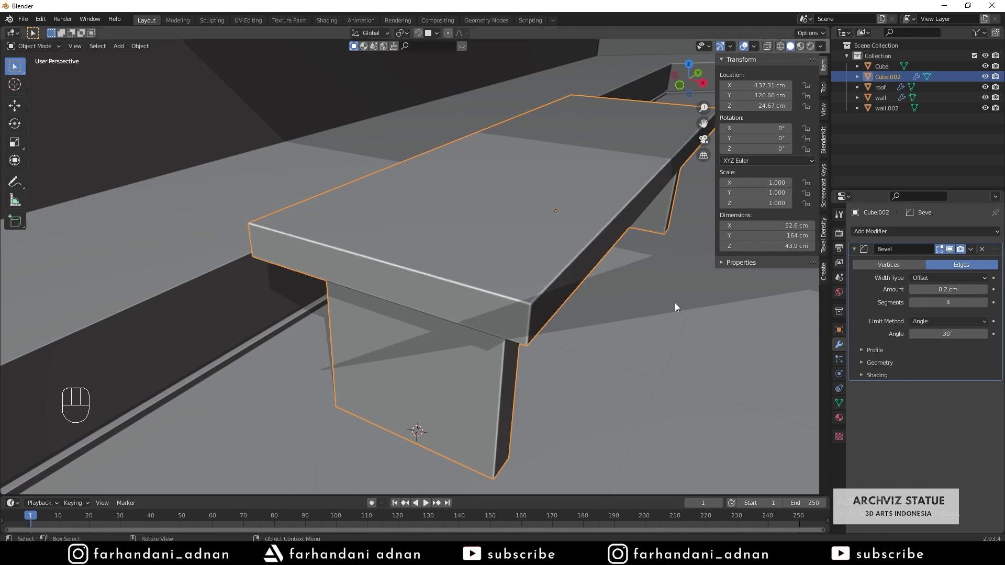
{"action": "scroll", "coordinate": [576, 335], "scroll_direction": "down", "scroll_amount": 5}
{"action": "left_click", "coordinate": [586, 331]}
{"action": "left_click", "coordinate": [518, 240]}
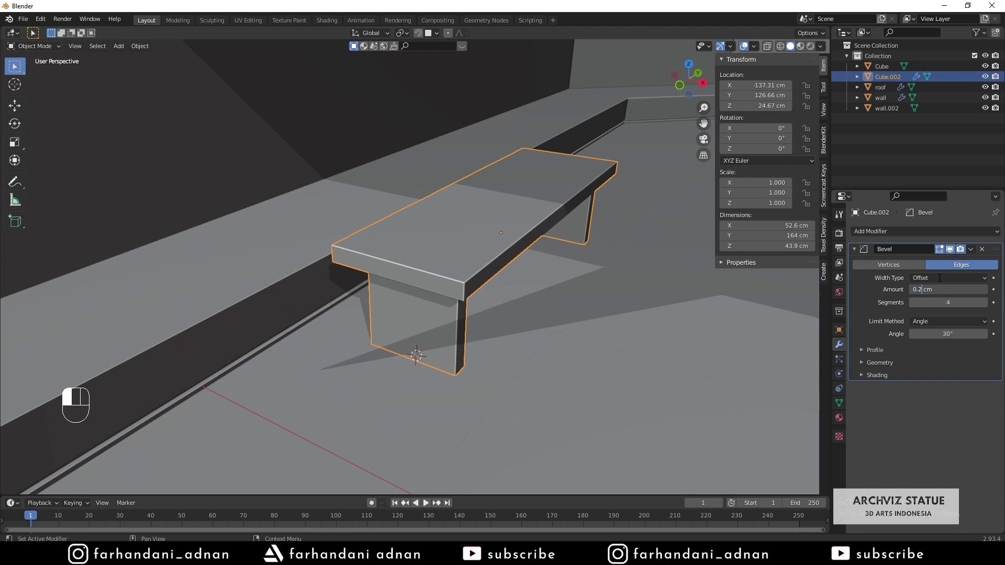
{"action": "middle_click_drag", "start_coordinate": [661, 358], "coordinate": [579, 332]}
{"action": "left_click", "coordinate": [972, 251]}
{"action": "left_click", "coordinate": [937, 260]}
Duplicate the bench about 289 cm along X, next to the opposite border, and clear the selection
{"action": "middle_click_drag", "start_coordinate": [517, 278], "coordinate": [497, 308], "text": "shift"}
{"action": "scroll", "coordinate": [570, 291], "scroll_direction": "down", "scroll_amount": 4}
{"action": "key", "text": "shift+d"}
{"action": "key", "text": "x"}
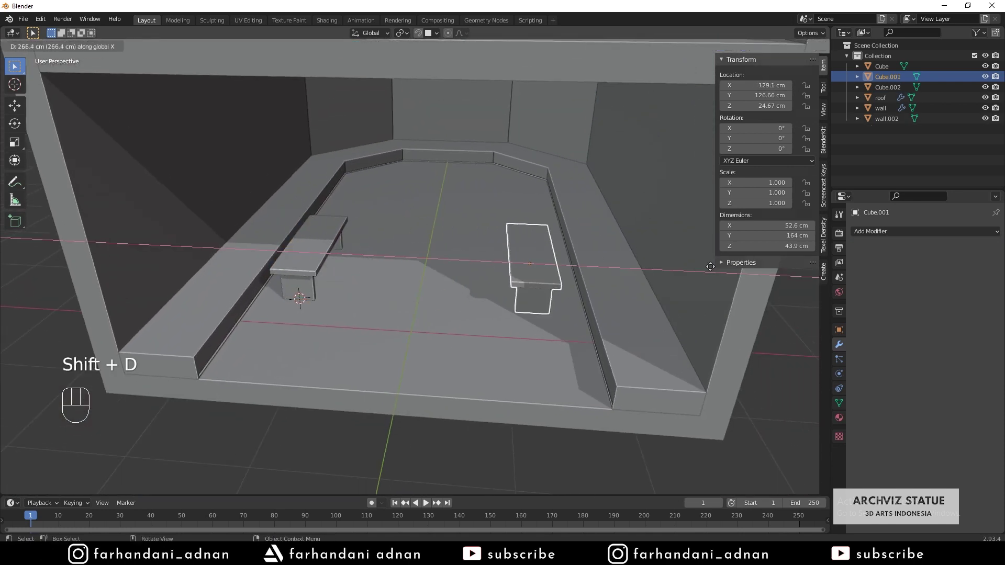
{"action": "left_click", "coordinate": [729, 268]}
{"action": "key", "text": "a"}
{"action": "key", "text": "a"}
Scale both benches together along Z to a height of about 35.5 cm
{"action": "mouse_move", "coordinate": [491, 257]}
{"action": "middle_mouse_down"}
{"action": "mouse_move", "coordinate": [505, 265]}
{"action": "mouse_move", "coordinate": [490, 253]}
{"action": "middle_mouse_up"}
{"action": "scroll", "coordinate": [575, 252], "scroll_direction": "up", "scroll_amount": 4}
{"action": "middle_click_drag", "start_coordinate": [569, 280], "coordinate": [369, 289], "text": "shift"}
{"action": "scroll", "coordinate": [523, 305], "scroll_direction": "down", "scroll_amount": 3}
{"action": "left_click", "coordinate": [352, 280]}
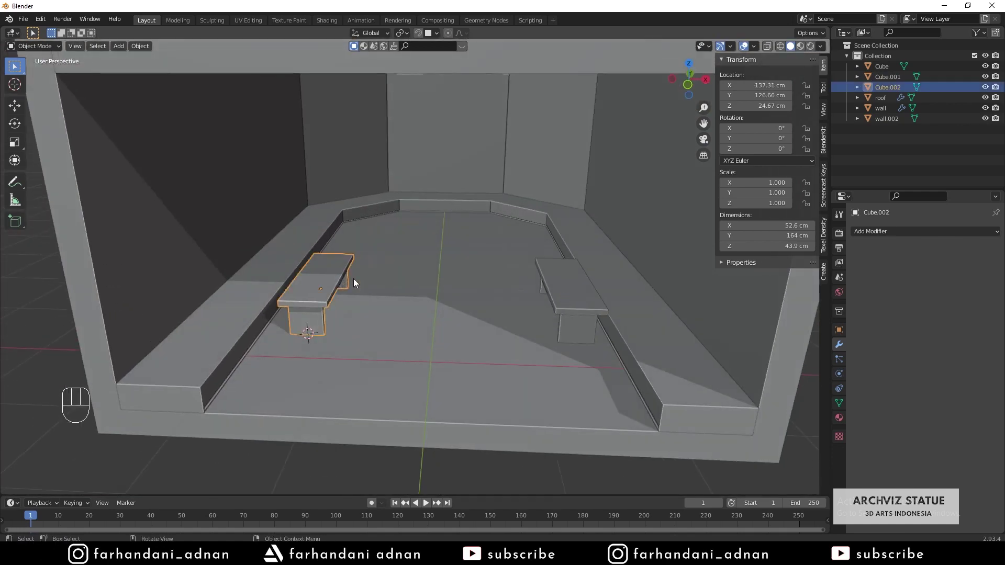
{"action": "left_click", "coordinate": [558, 288], "text": "shift"}
{"action": "key", "text": "s"}
{"action": "key", "text": "z"}
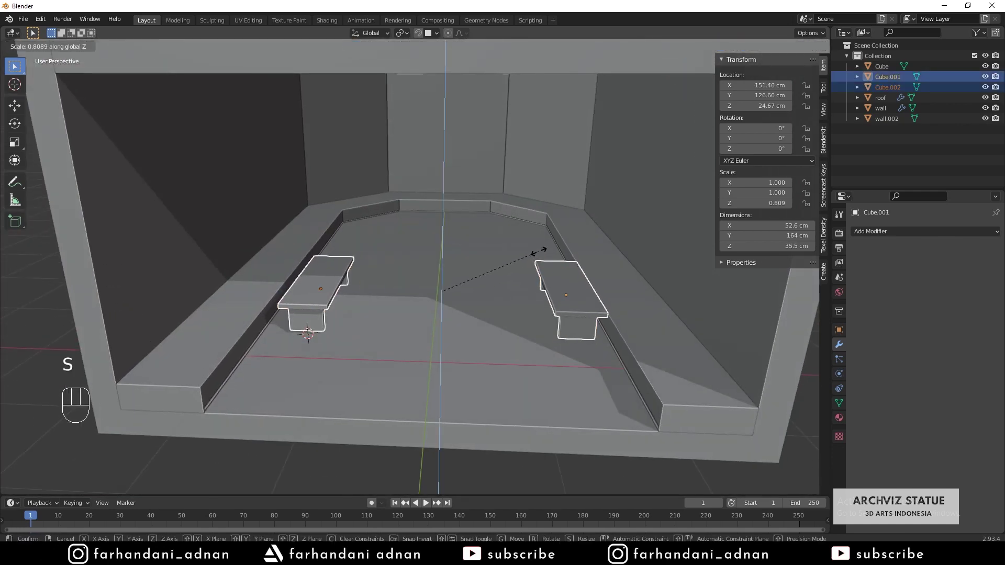
{"action": "left_click", "coordinate": [539, 252]}
Move both benches about 4.96 cm down along Z with snapping on, apply their scale and clear the selection
{"action": "middle_click_drag", "start_coordinate": [465, 274], "coordinate": [425, 266]}
{"action": "key", "text": "shift+Tab"}
{"action": "key", "text": "g"}
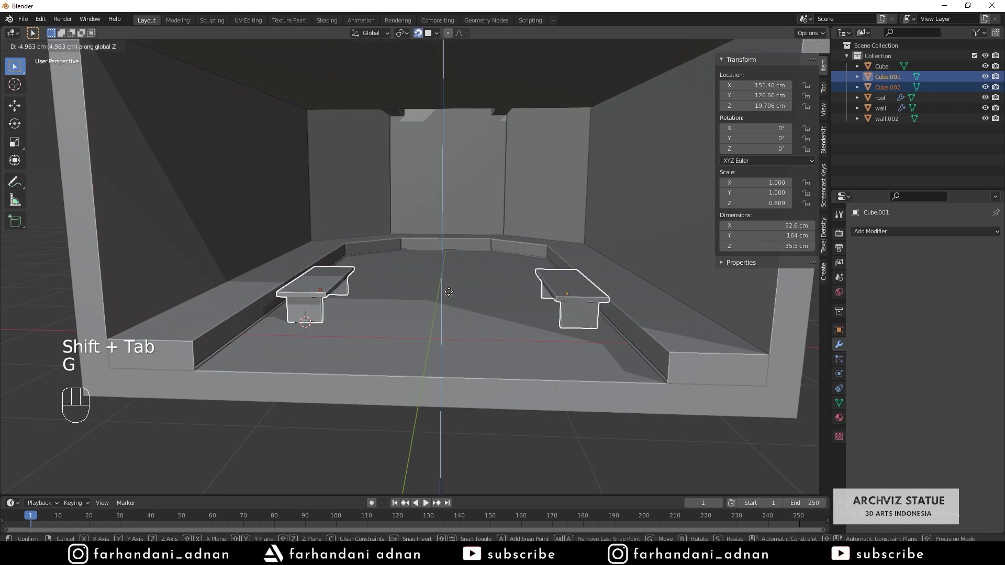
{"action": "left_click", "coordinate": [485, 330]}
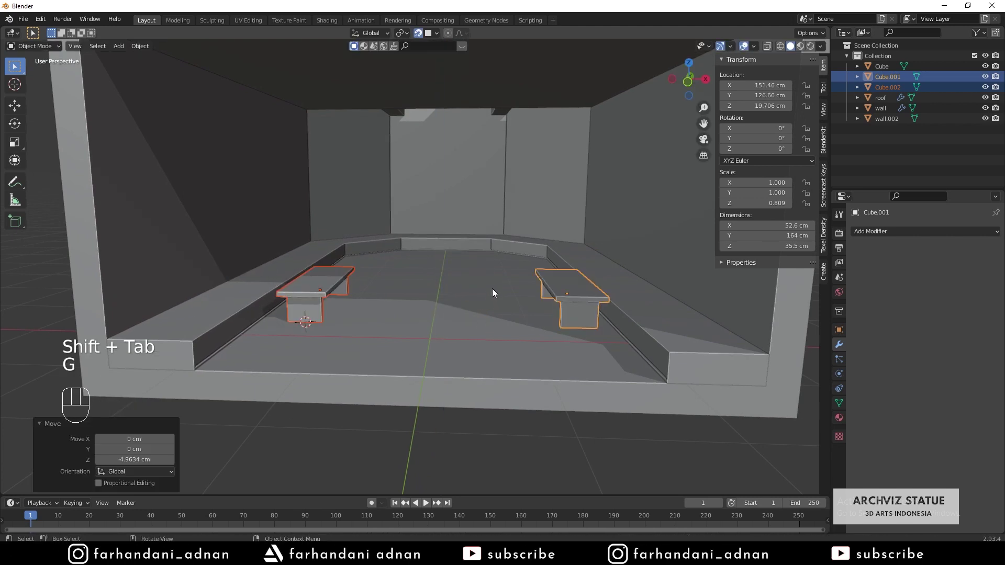
{"action": "key", "text": "ctrl+a"}
{"action": "left_click", "coordinate": [492, 288]}
{"action": "key", "text": "a"}
{"action": "key", "text": "a"}
Hide the object's transform properties and save the file
{"action": "middle_click_drag", "start_coordinate": [495, 291], "coordinate": [626, 230]}
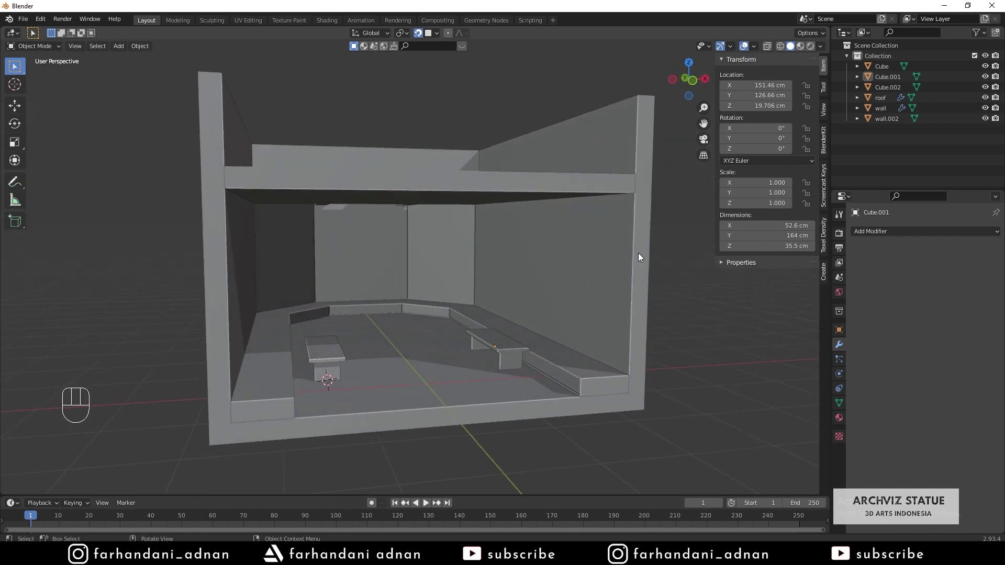
{"action": "middle_click_drag", "start_coordinate": [610, 265], "coordinate": [546, 289]}
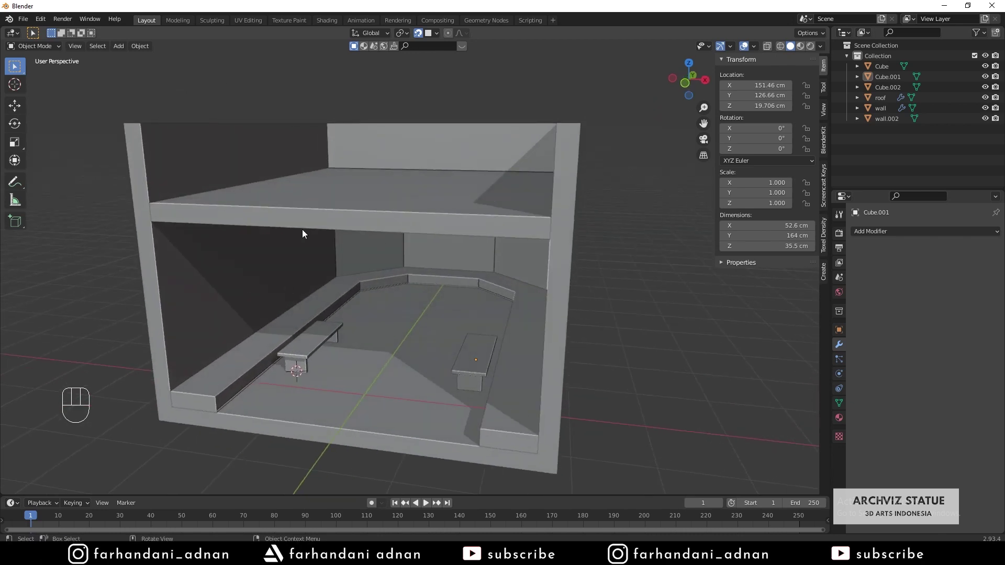
{"action": "middle_click_drag", "start_coordinate": [423, 349], "coordinate": [443, 342]}
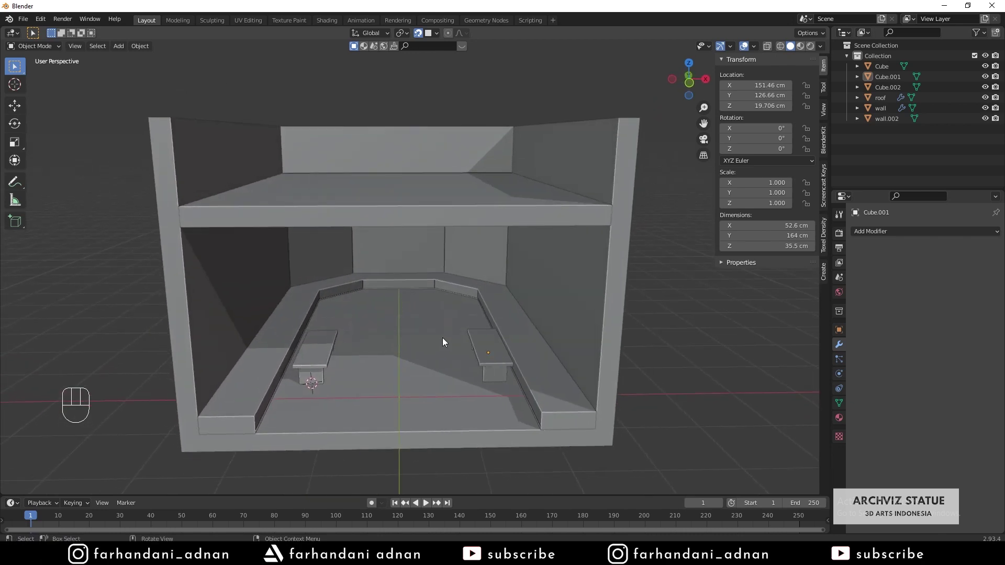
{"action": "middle_click_drag", "start_coordinate": [471, 178], "coordinate": [489, 191]}
{"action": "key", "text": "n"}
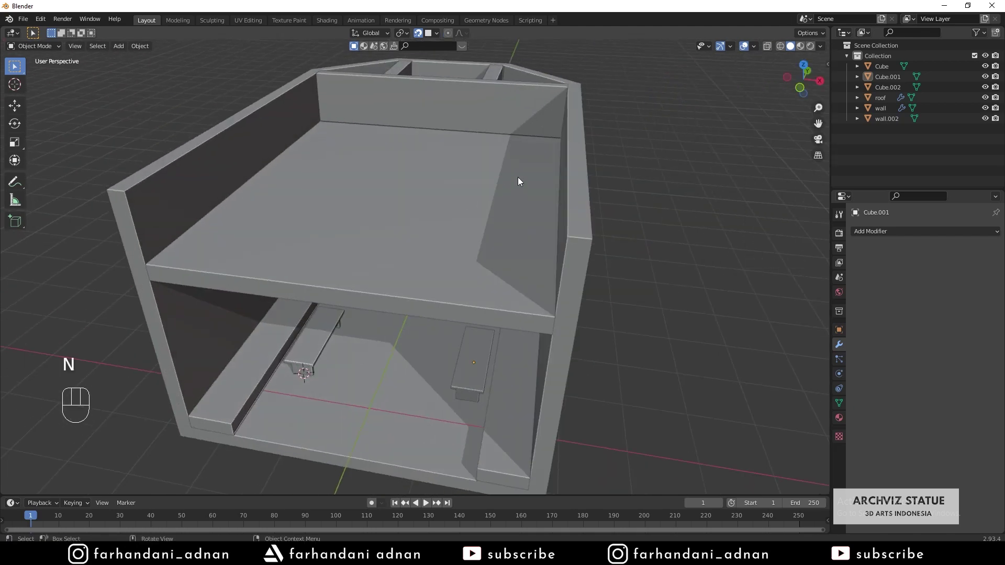
{"action": "key", "text": "ctrl+s"}
Apply the Solidify modifier on the wall
{"action": "left_click", "coordinate": [759, 423]}
{"action": "middle_click_drag", "start_coordinate": [759, 423], "coordinate": [567, 278]}
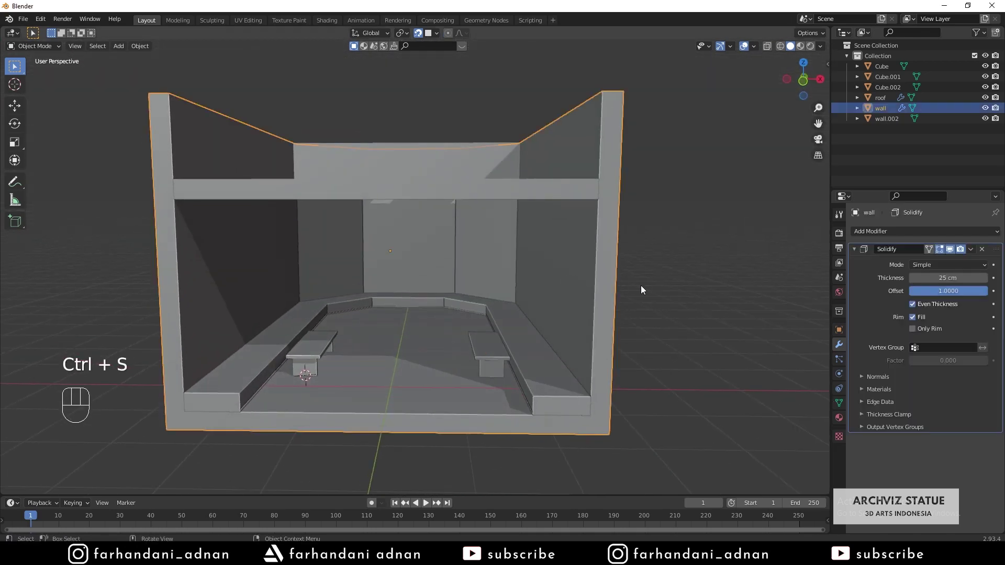
{"action": "left_click", "coordinate": [971, 249]}
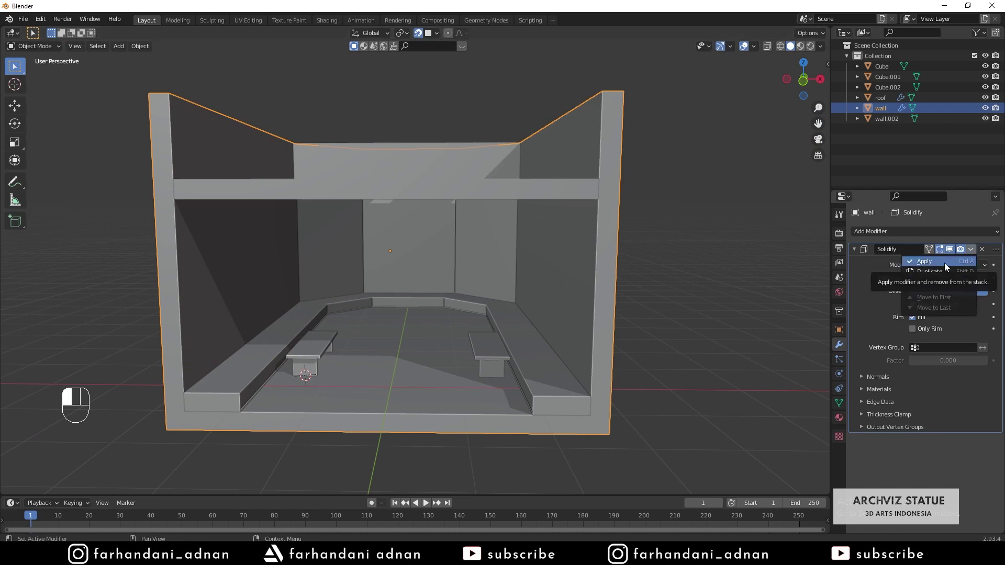
{"action": "left_click", "coordinate": [945, 263]}
Check the border and bench for unapplied modifiers and apply the roof's Solidify modifier
{"action": "left_click", "coordinate": [533, 317]}
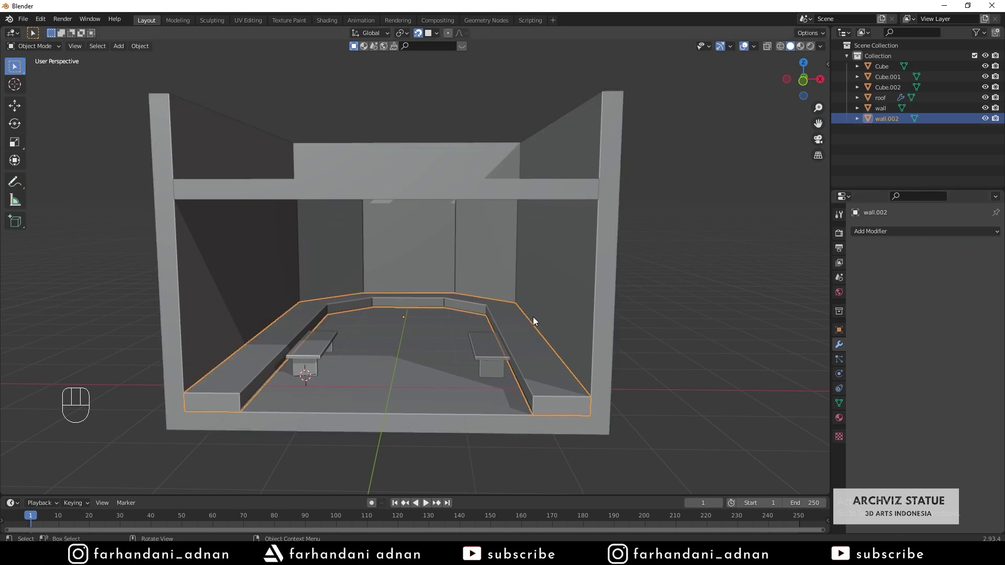
{"action": "left_click", "coordinate": [478, 347]}
{"action": "left_click", "coordinate": [496, 246]}
{"action": "left_click", "coordinate": [506, 191]}
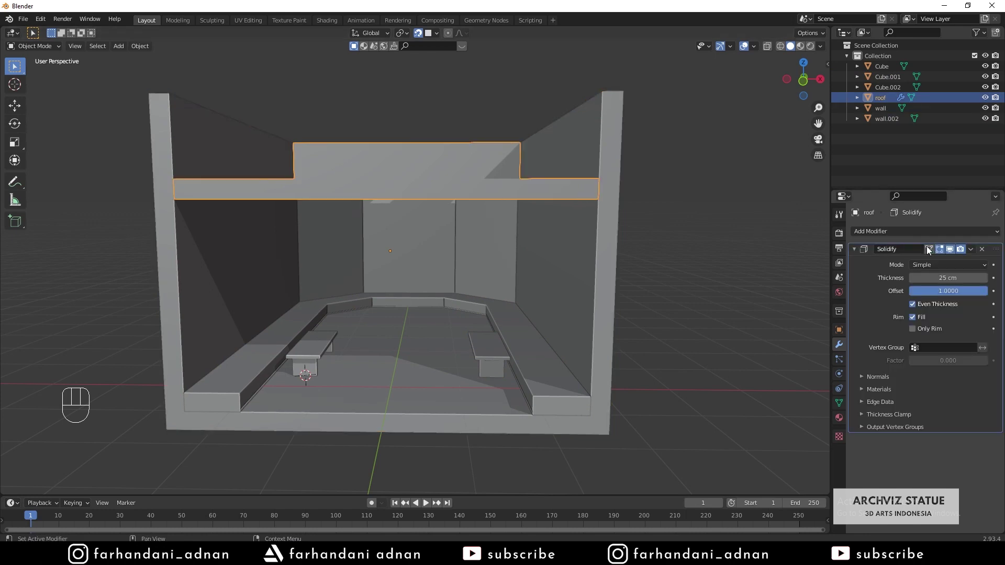
{"action": "left_click", "coordinate": [971, 249]}
{"action": "left_click", "coordinate": [959, 260]}
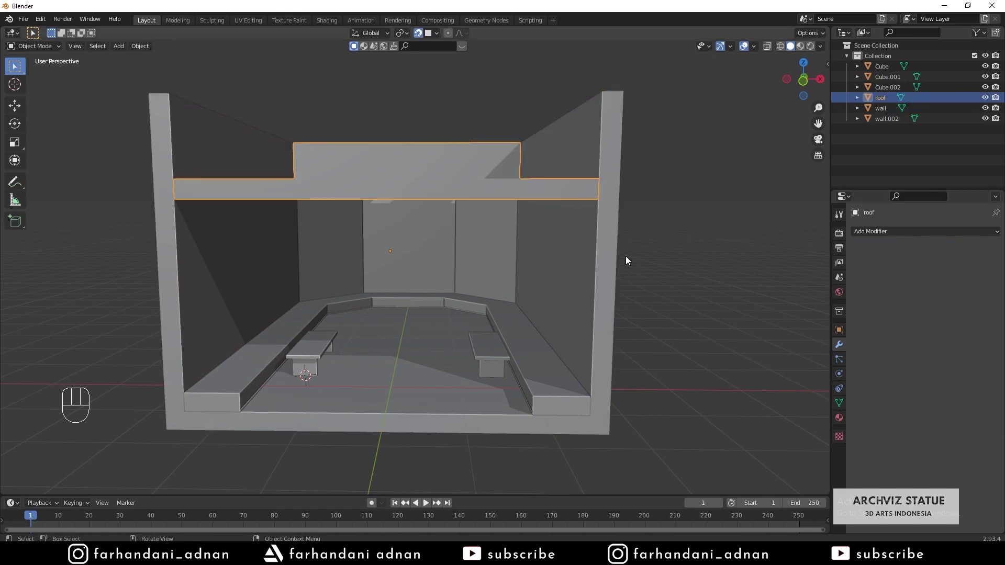
Show the transform properties and apply rotation and scale to all objects in the collection, including beams, benches, roof and walls
{"action": "middle_click_drag", "start_coordinate": [638, 256], "coordinate": [624, 253]}
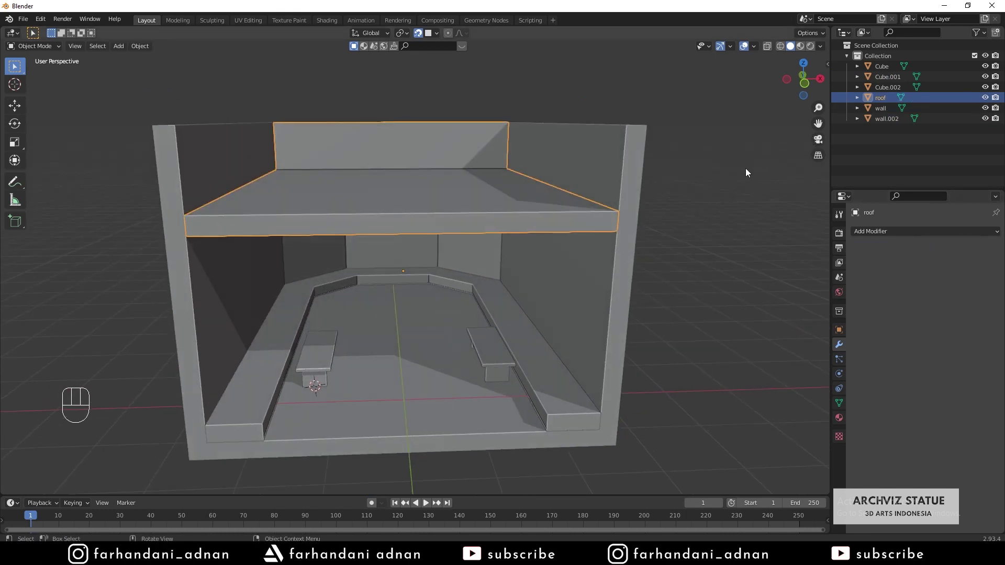
{"action": "key", "text": "n"}
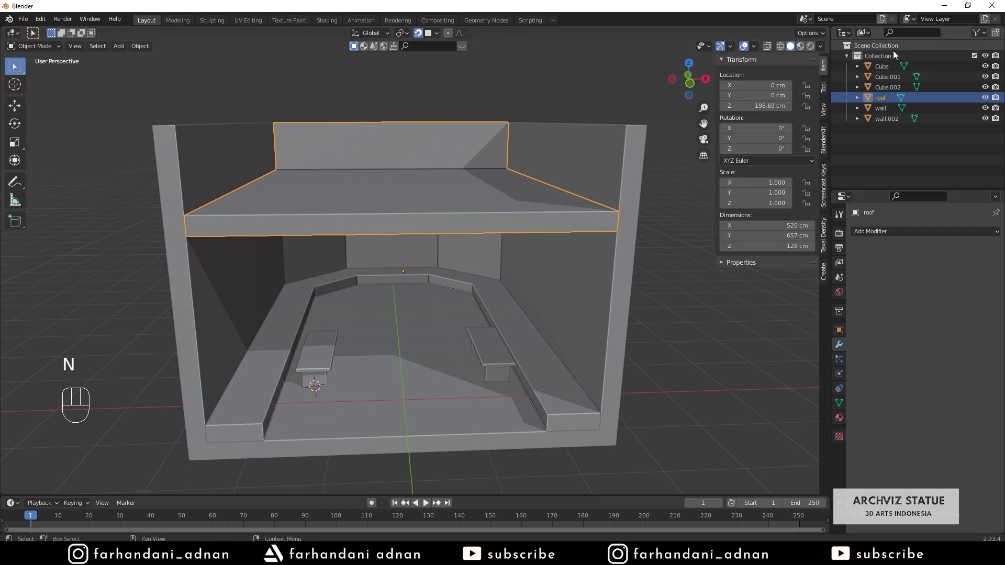
{"action": "left_click", "coordinate": [883, 66]}
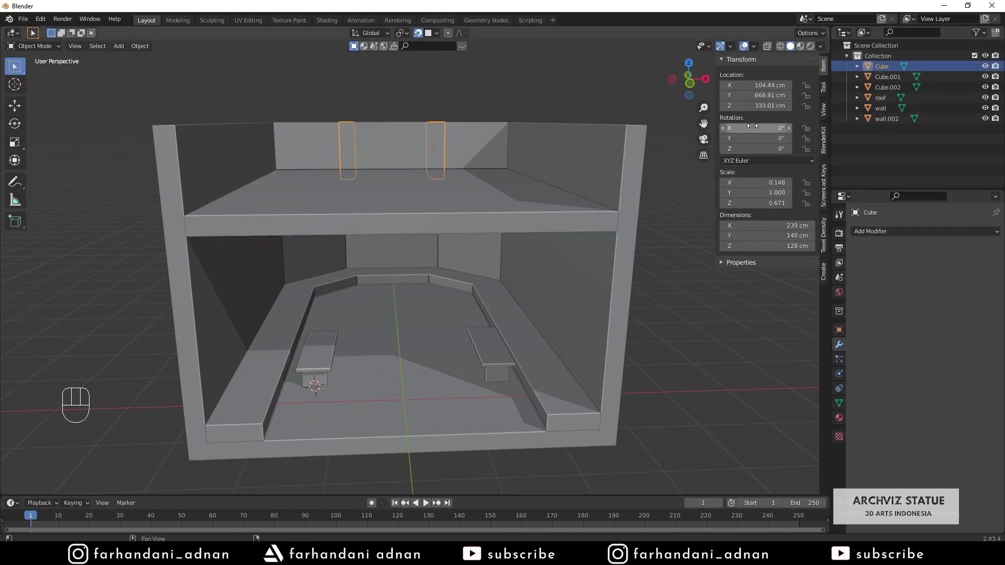
{"action": "left_click", "coordinate": [878, 118], "text": "shift"}
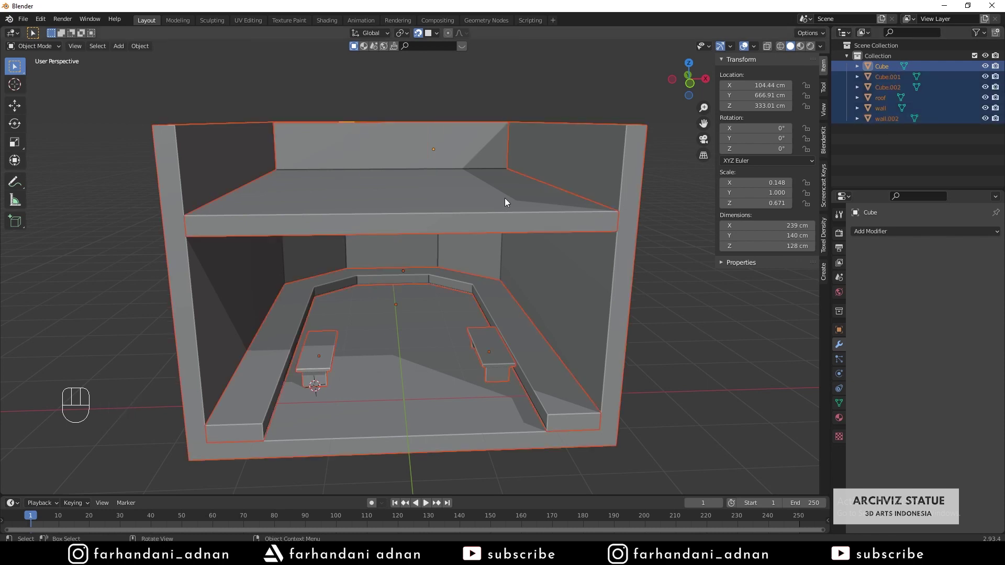
{"action": "key", "text": "ctrl+a"}
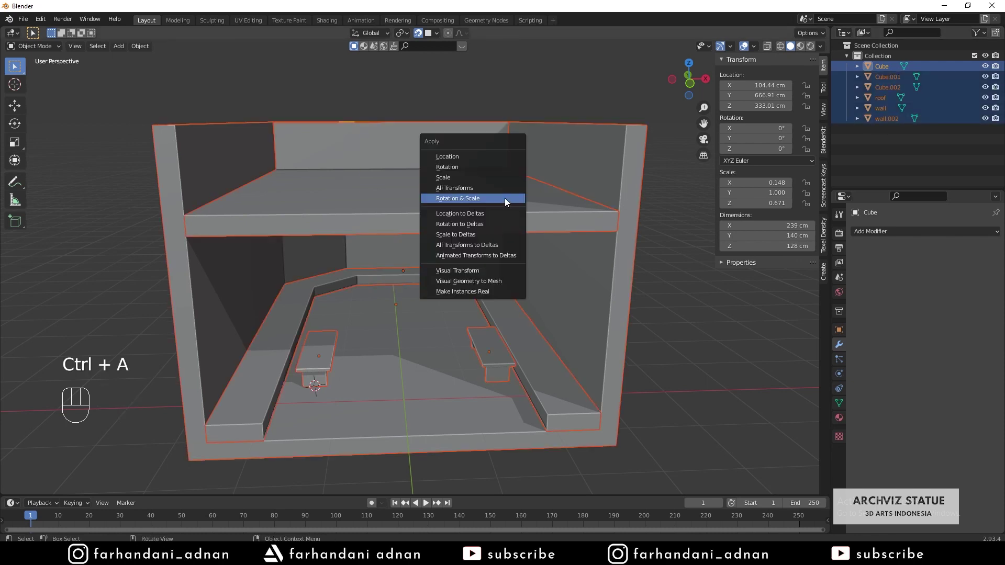
{"action": "left_click", "coordinate": [480, 198]}
{"action": "left_click", "coordinate": [699, 319]}
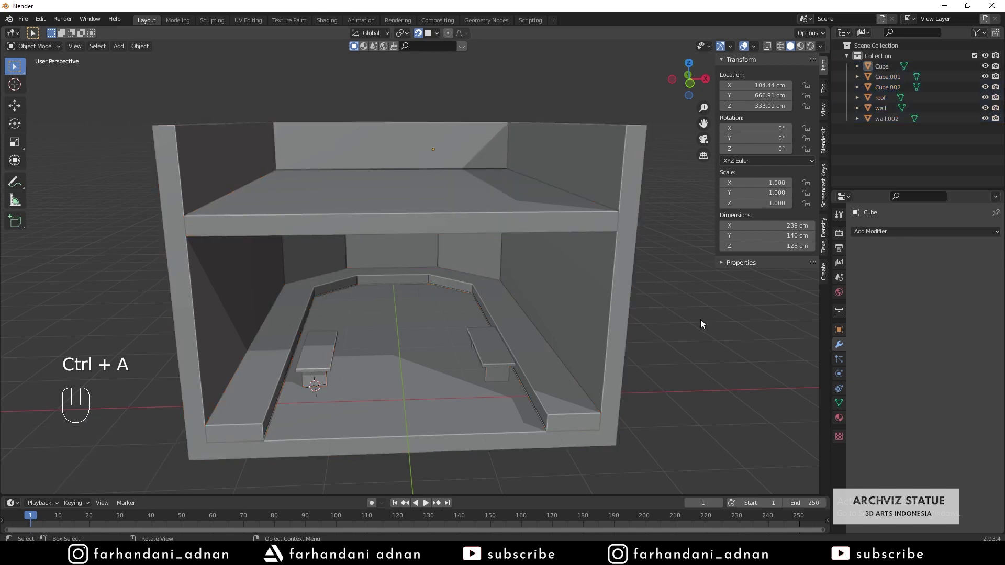
{"action": "left_click", "coordinate": [535, 245]}
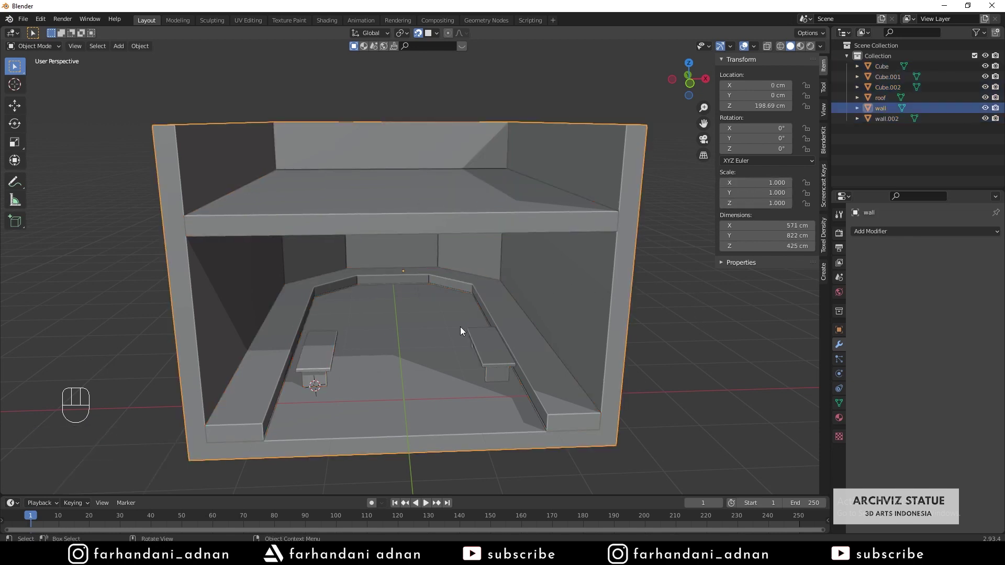
{"action": "left_click", "coordinate": [498, 344]}
{"action": "left_click", "coordinate": [660, 337]}
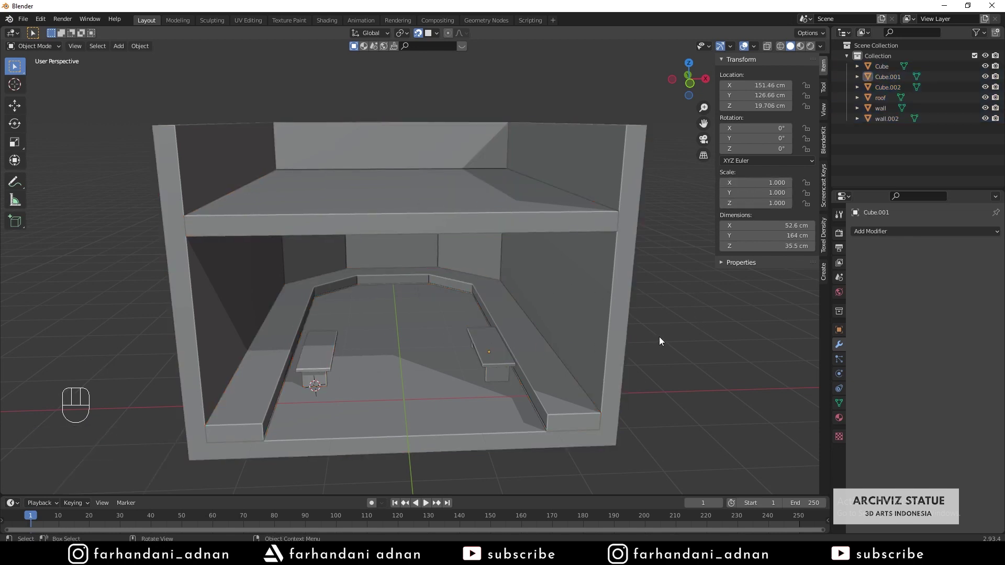
UV unwrap all faces of the room's wall object with Smart UV Project, using an island margin of 0.02
{"action": "middle_click_drag", "start_coordinate": [560, 314], "coordinate": [467, 309]}
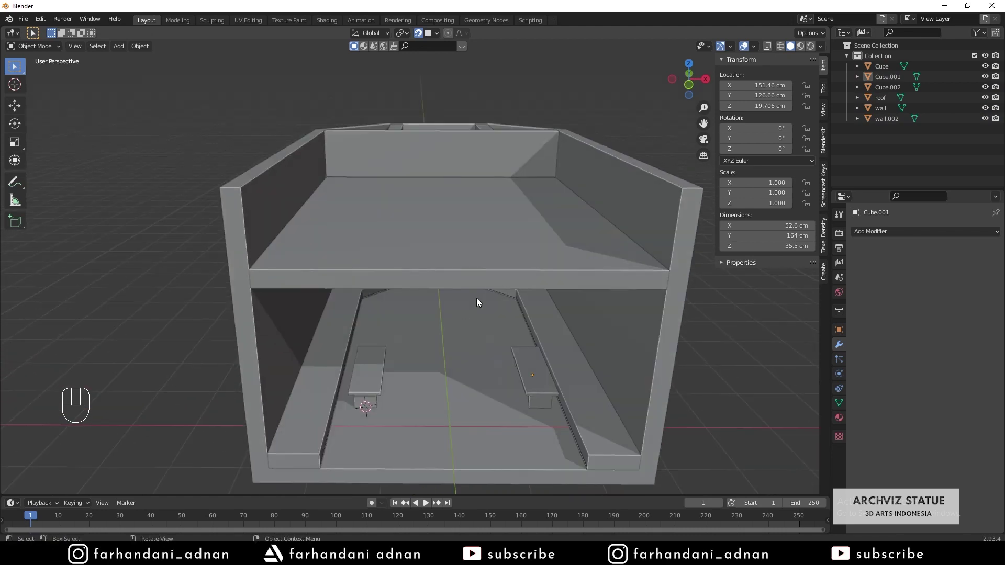
{"action": "middle_click_drag", "start_coordinate": [422, 229], "coordinate": [410, 250]}
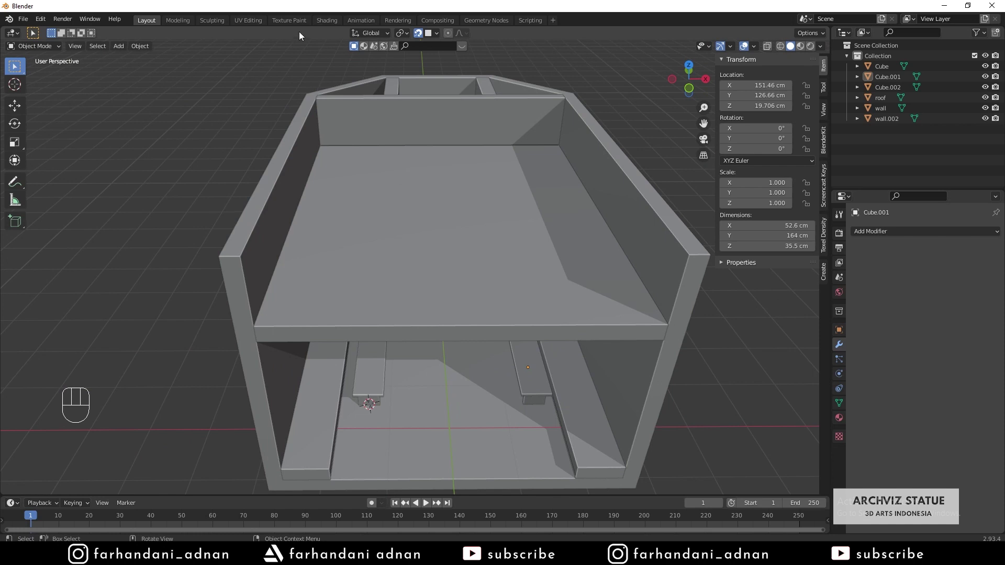
{"action": "left_click", "coordinate": [276, 179]}
{"action": "middle_click_drag", "start_coordinate": [438, 180], "coordinate": [461, 176]}
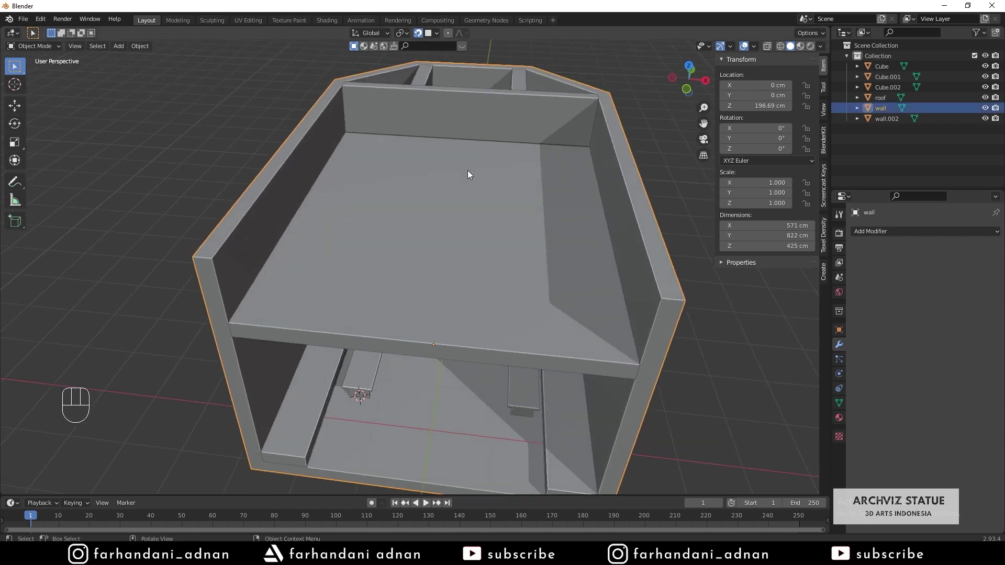
{"action": "key", "text": "Tab"}
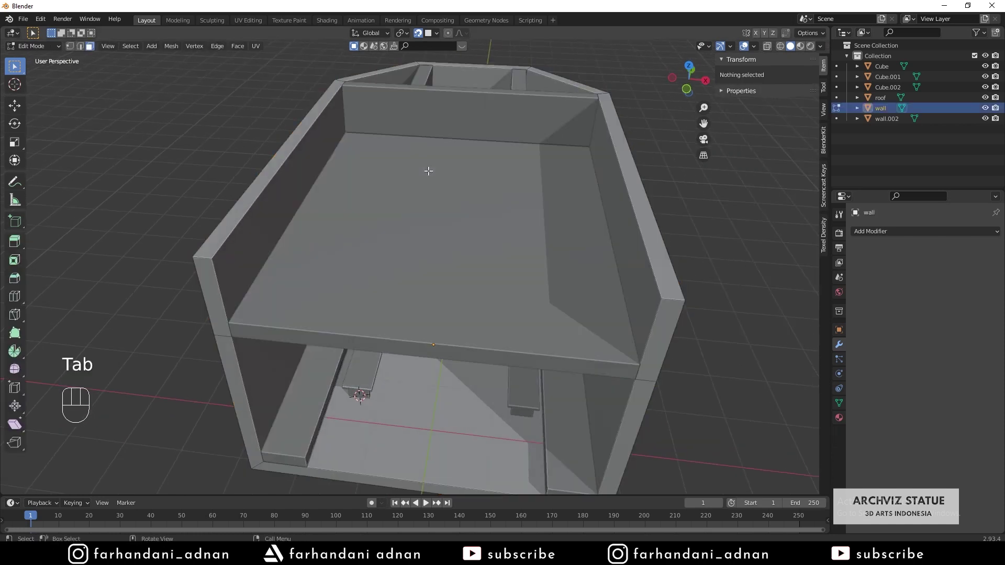
{"action": "key", "text": "a"}
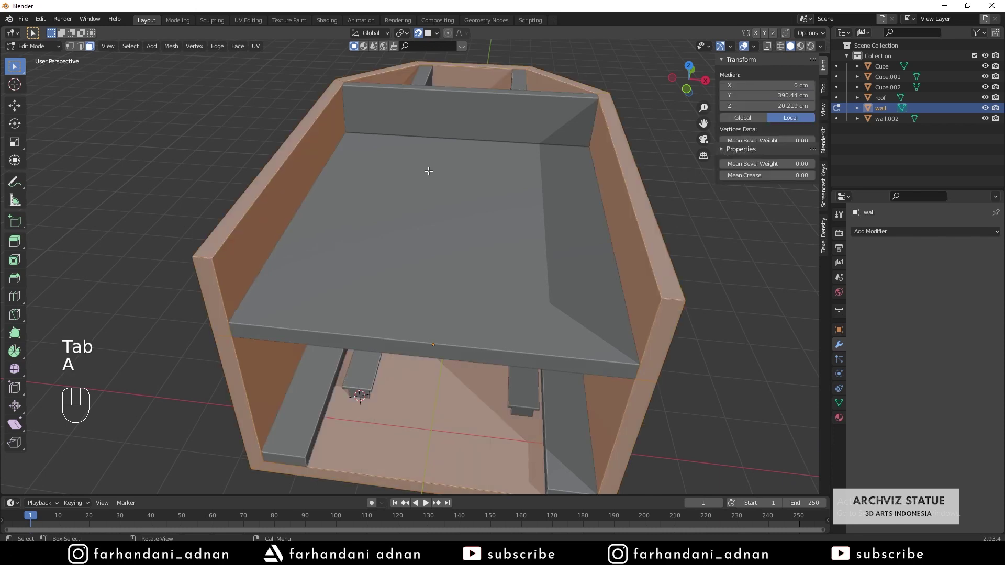
{"action": "left_click", "coordinate": [258, 47]}
{"action": "left_click", "coordinate": [277, 70]}
{"action": "left_click", "coordinate": [322, 102]}
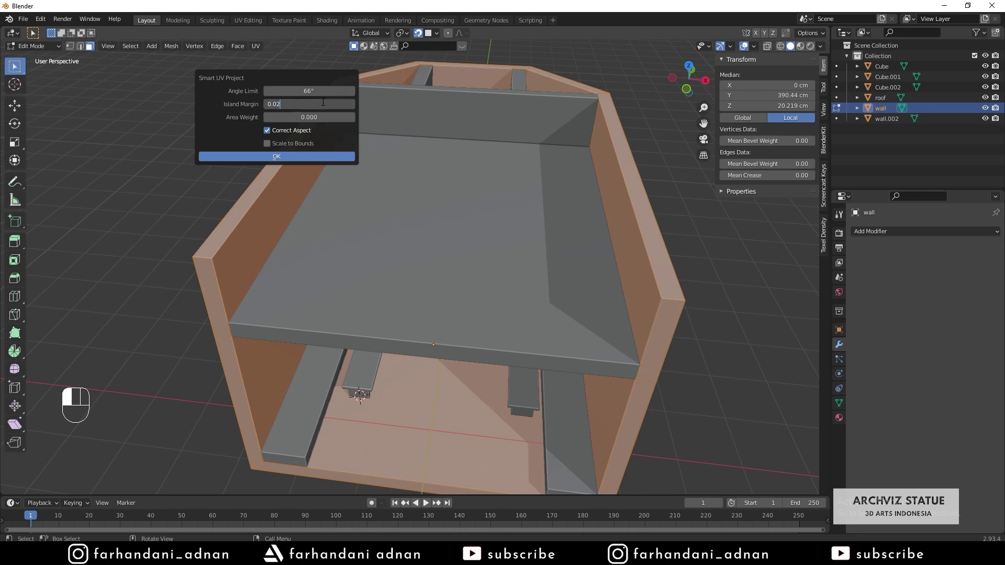
{"action": "left_click", "coordinate": [254, 154]}
{"action": "key", "text": "Tab"}
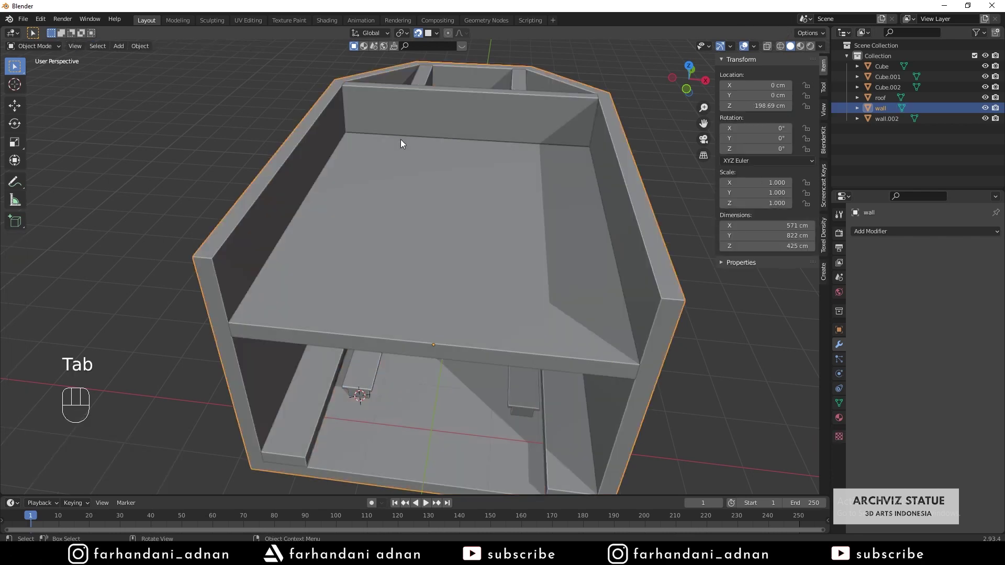
UV unwrap all faces of the beams object Cube with Smart UV Project at a 0.020 island margin
{"action": "left_click", "coordinate": [882, 66]}
{"action": "middle_click_drag", "start_coordinate": [445, 201], "coordinate": [531, 190]}
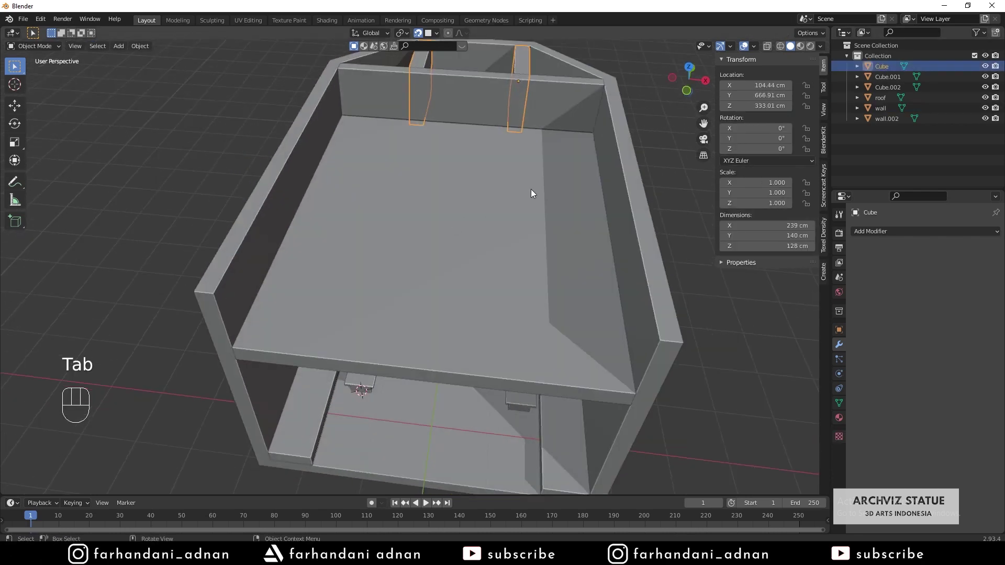
{"action": "key", "text": "Tab"}
{"action": "key", "text": "a"}
{"action": "left_click", "coordinate": [256, 45]}
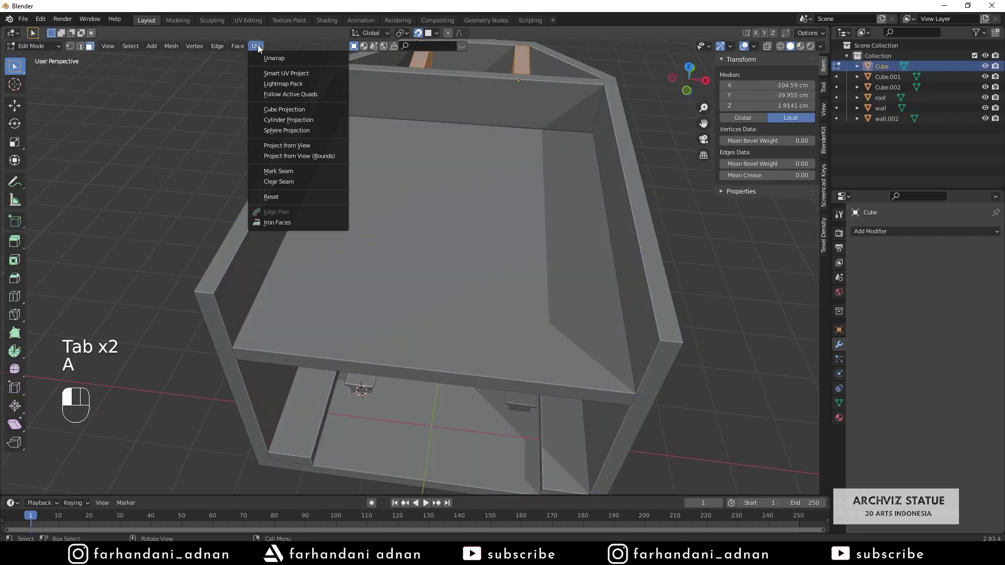
{"action": "left_click", "coordinate": [297, 76]}
{"action": "left_click", "coordinate": [331, 158]}
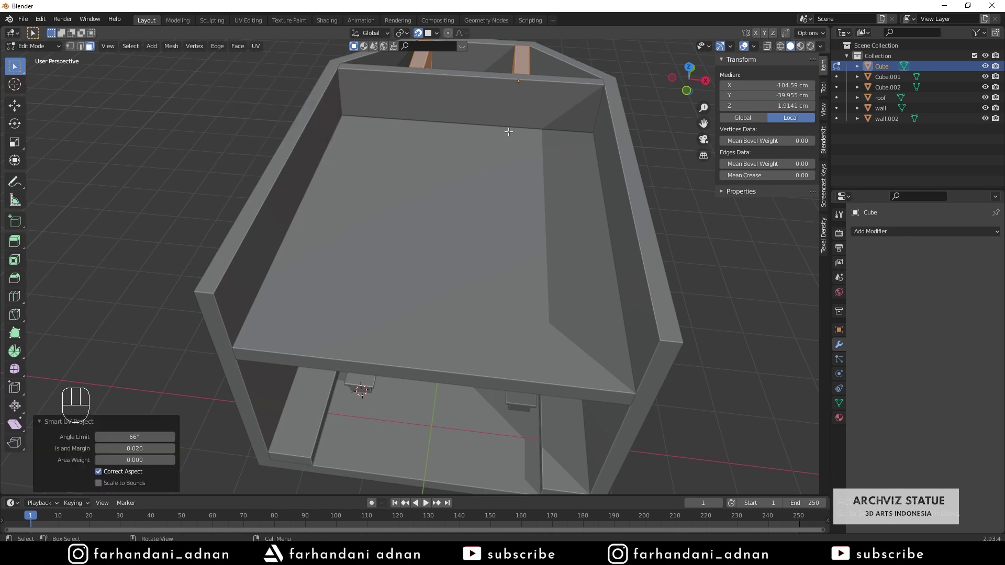
{"action": "key", "text": "Tab"}
UV unwrap all faces of the bench Cube.001 with Smart UV Project
{"action": "left_click", "coordinate": [889, 77]}
{"action": "key", "text": "Tab"}
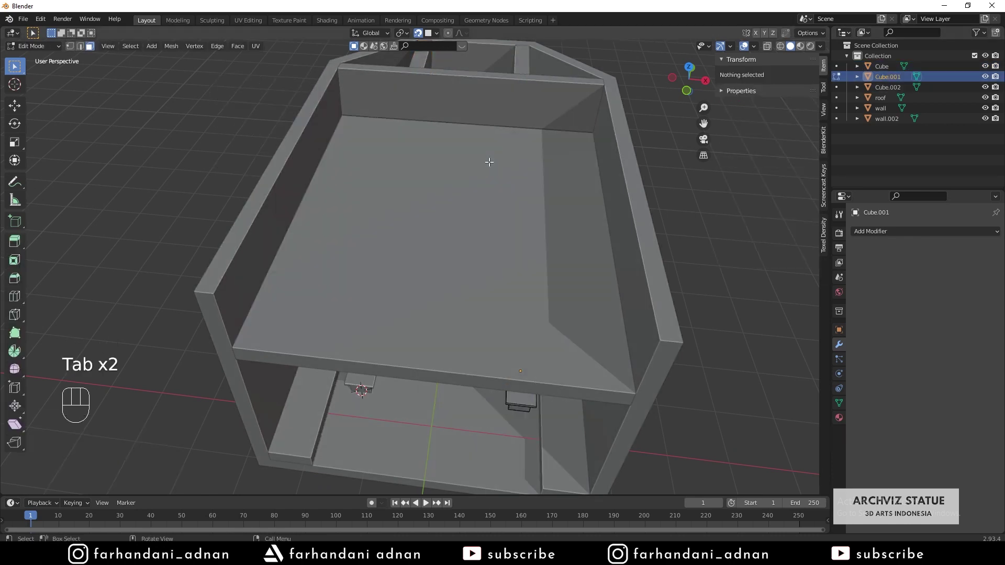
{"action": "key", "text": "a"}
{"action": "left_click", "coordinate": [256, 46]}
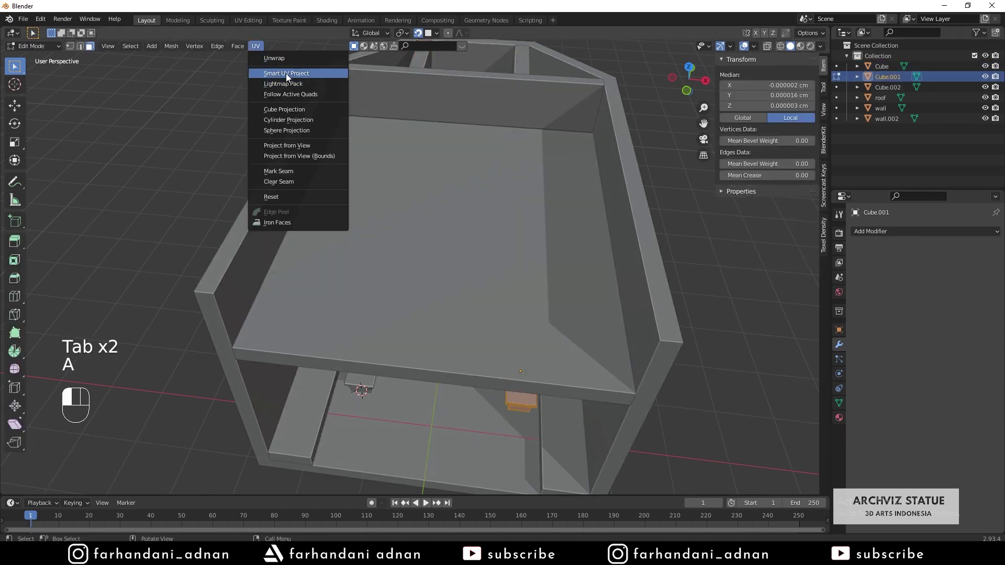
{"action": "left_click", "coordinate": [286, 74]}
{"action": "left_click", "coordinate": [335, 156]}
{"action": "middle_click_drag", "start_coordinate": [478, 168], "coordinate": [508, 309]}
{"action": "key", "text": "Tab"}
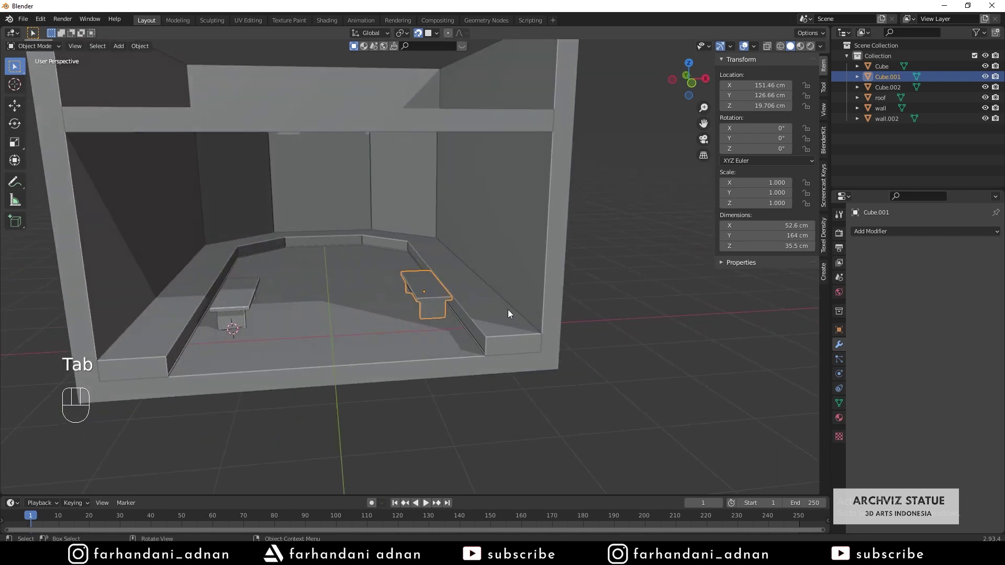
Open the floor border wall.002 for mesh editing in edge selection mode with nothing selected
{"action": "left_click", "coordinate": [495, 325]}
{"action": "scroll", "coordinate": [494, 325], "scroll_direction": "up", "scroll_amount": 4}
{"action": "scroll", "coordinate": [445, 322], "scroll_direction": "up", "scroll_amount": 2}
{"action": "scroll", "coordinate": [446, 323], "scroll_direction": "down", "scroll_amount": 2}
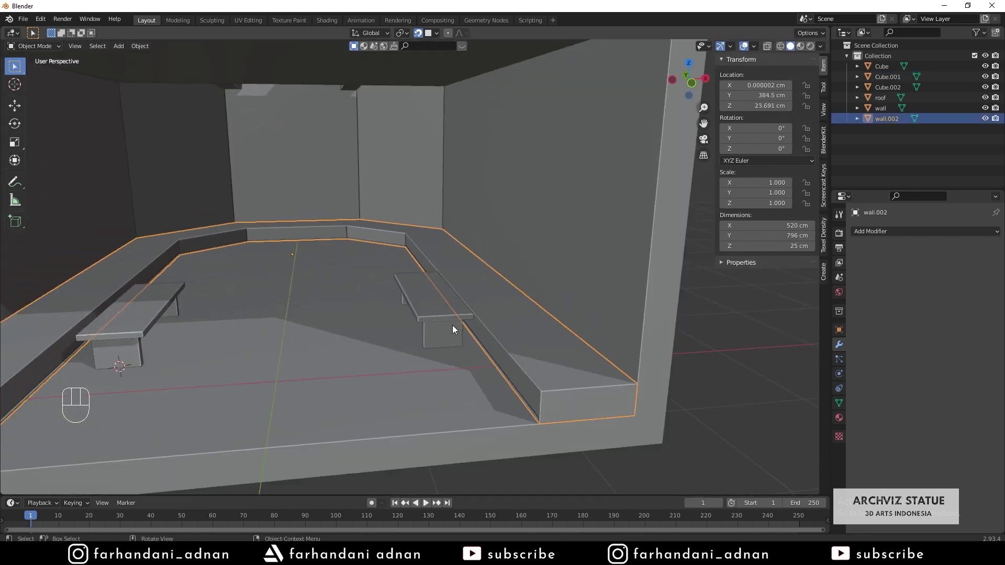
{"action": "middle_click_drag", "start_coordinate": [441, 335], "coordinate": [527, 337], "text": "shift"}
{"action": "key", "text": "Tab"}
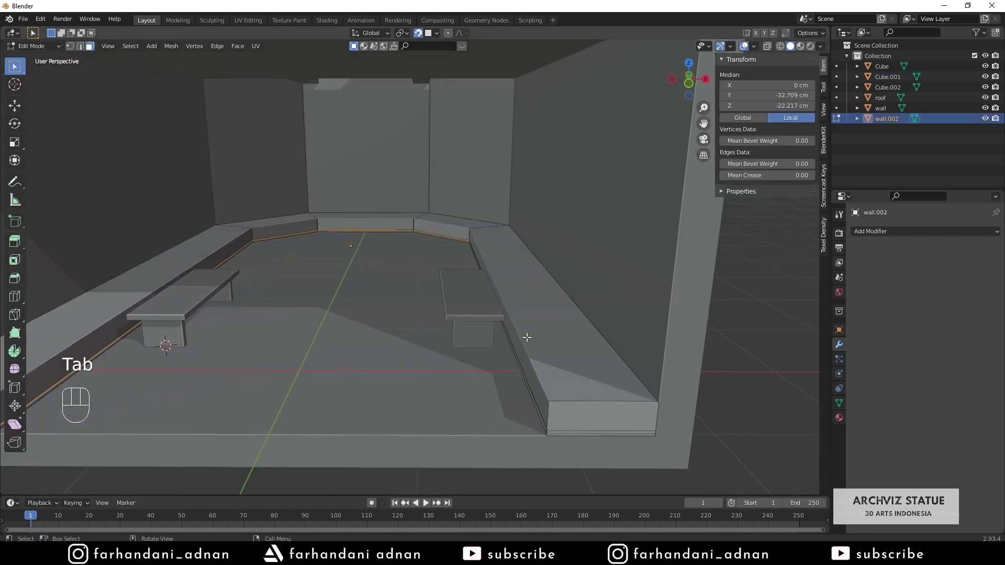
{"action": "key", "text": "2"}
{"action": "key", "text": "2"}
{"action": "key", "text": "a"}
{"action": "key", "text": "a"}
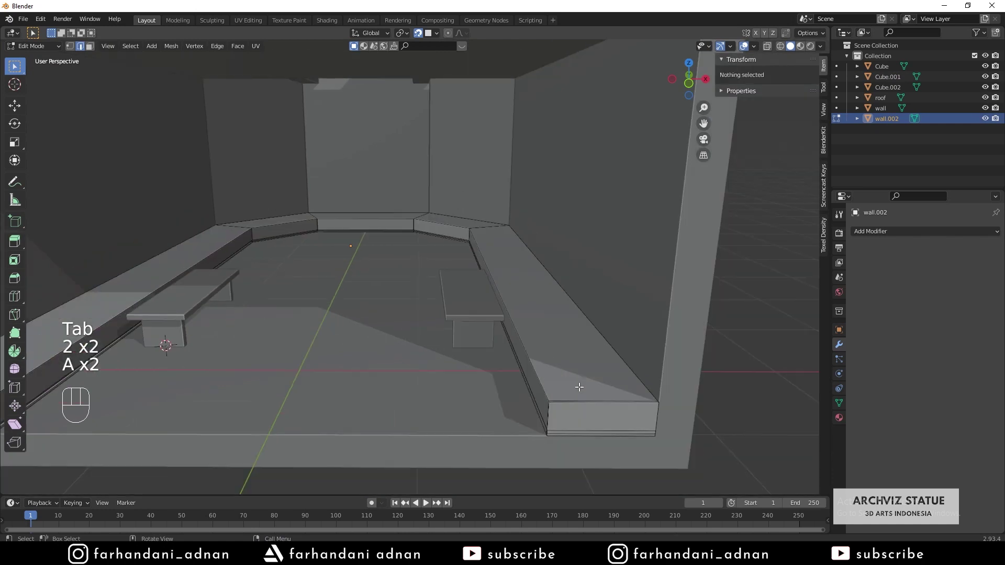
Select the floor border's inner top edges as one continuous path from one front end around to the other
{"action": "scroll", "coordinate": [563, 398], "scroll_direction": "up", "scroll_amount": 2}
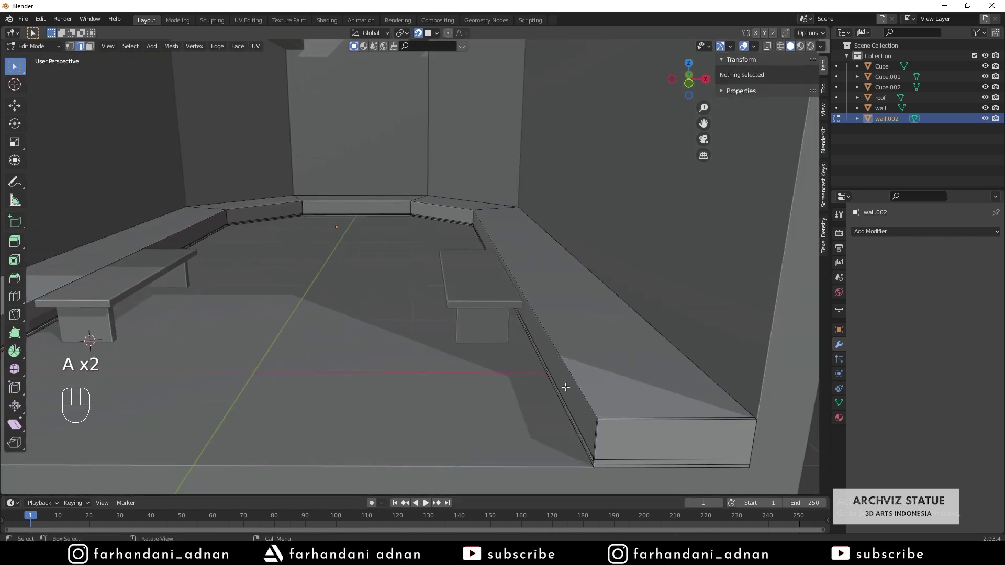
{"action": "middle_click_drag", "start_coordinate": [604, 416], "coordinate": [503, 320], "text": "shift"}
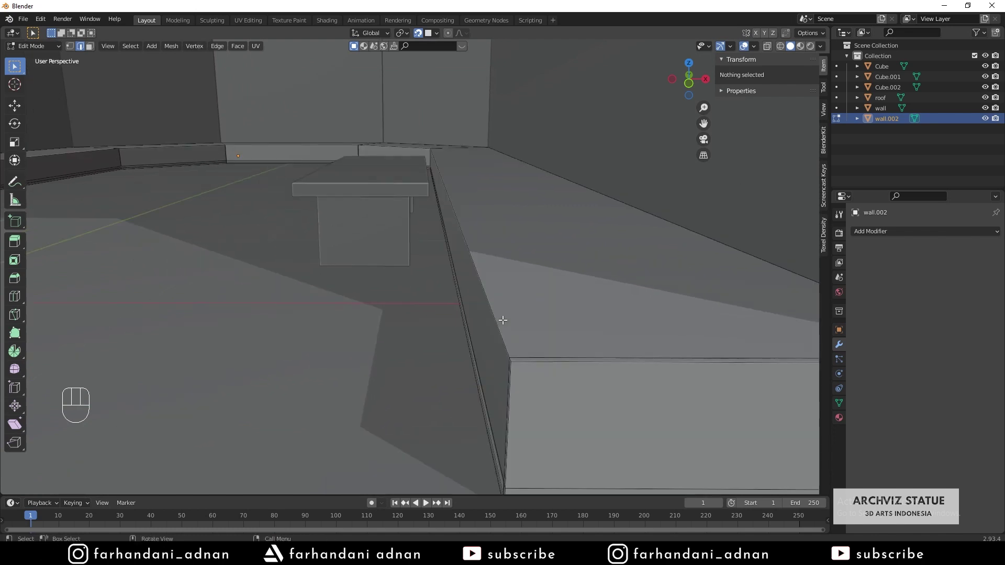
{"action": "left_click", "coordinate": [510, 361]}
{"action": "middle_click_drag", "start_coordinate": [278, 307], "coordinate": [354, 289], "text": "shift"}
{"action": "left_click", "coordinate": [355, 399], "text": "ctrl"}
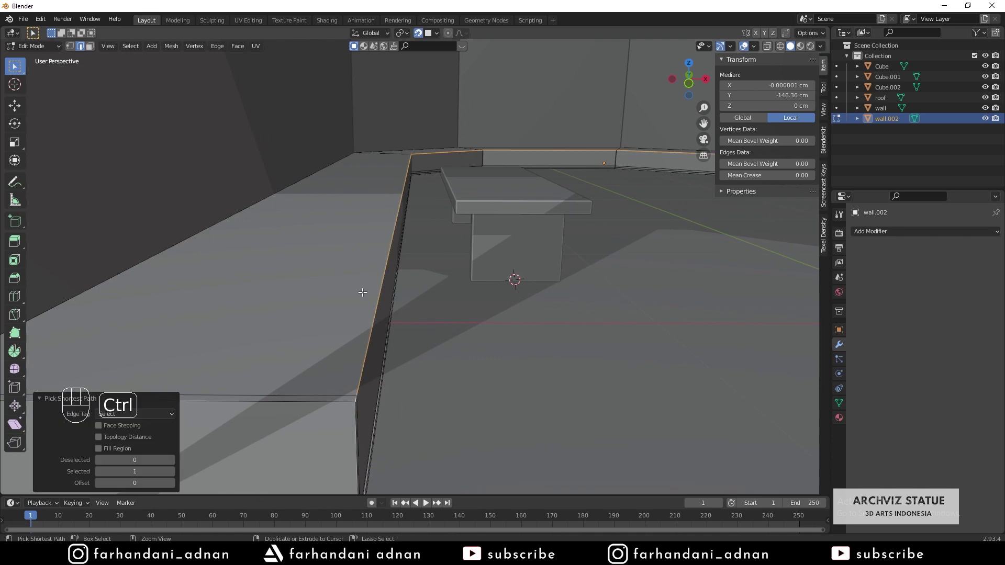
Bevel the floor border's inner top edges slightly with three segments
{"action": "middle_click_drag", "start_coordinate": [564, 295], "coordinate": [461, 293]}
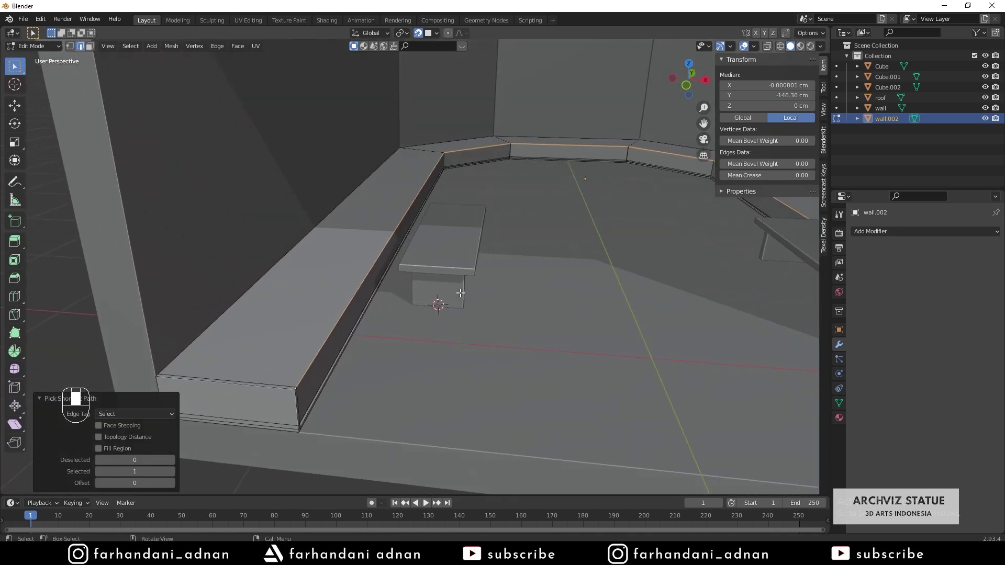
{"action": "middle_click_drag", "start_coordinate": [335, 330], "coordinate": [448, 255], "text": "shift"}
{"action": "scroll", "coordinate": [467, 286], "scroll_direction": "up", "scroll_amount": 4}
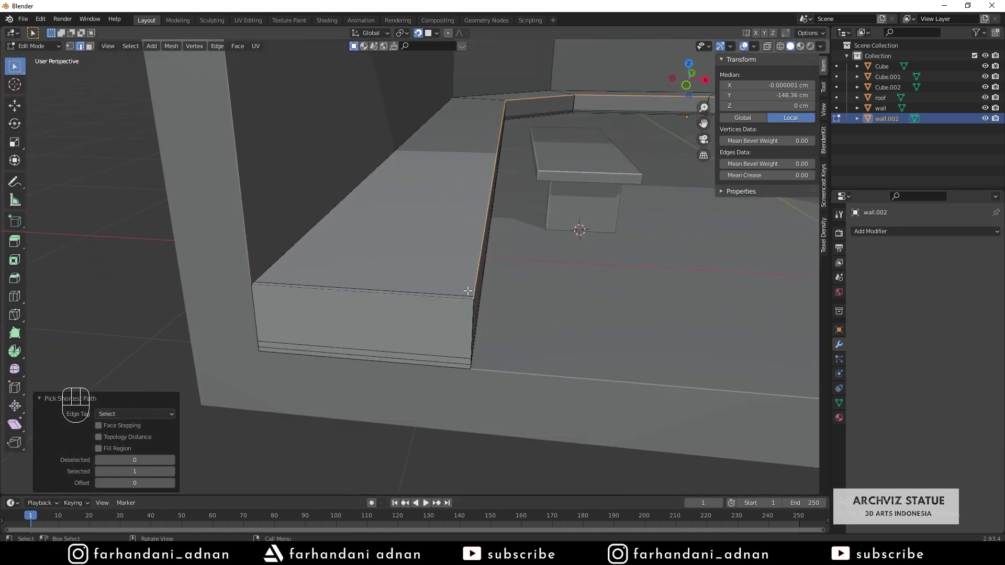
{"action": "middle_click_drag", "start_coordinate": [458, 294], "coordinate": [454, 296]}
{"action": "key", "text": "ctrl+b"}
{"action": "key", "text": "shift"}
{"action": "scroll", "coordinate": [468, 329], "scroll_direction": "up", "scroll_amount": 3}
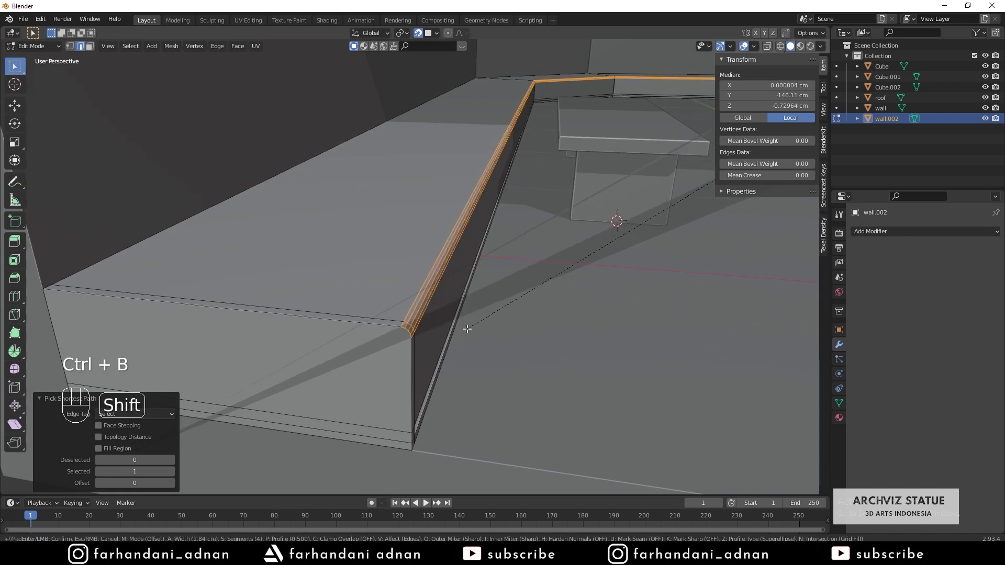
{"action": "scroll", "coordinate": [467, 329], "scroll_direction": "down", "scroll_amount": 1}
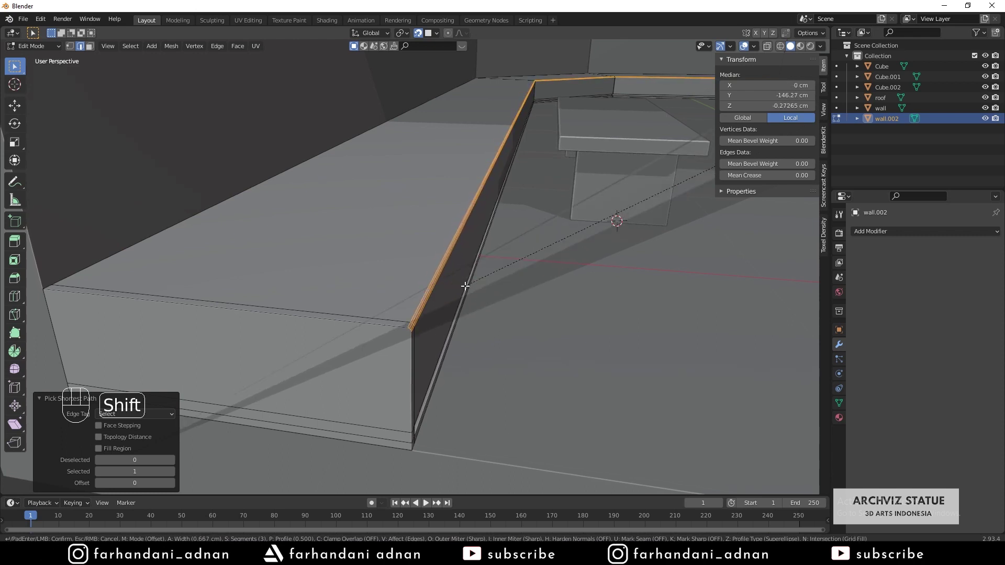
{"action": "left_click", "coordinate": [476, 300]}
{"action": "key", "text": "Tab"}
Apply the floor border's object transform and inspect the bevelled edge up close
{"action": "scroll", "coordinate": [491, 286], "scroll_direction": "down", "scroll_amount": 5}
{"action": "key", "text": "ctrl+a"}
{"action": "left_click", "coordinate": [517, 254]}
{"action": "scroll", "coordinate": [430, 276], "scroll_direction": "up", "scroll_amount": 5}
{"action": "key", "text": "Tab"}
{"action": "middle_click_drag", "start_coordinate": [431, 277], "coordinate": [421, 271], "text": "shift"}
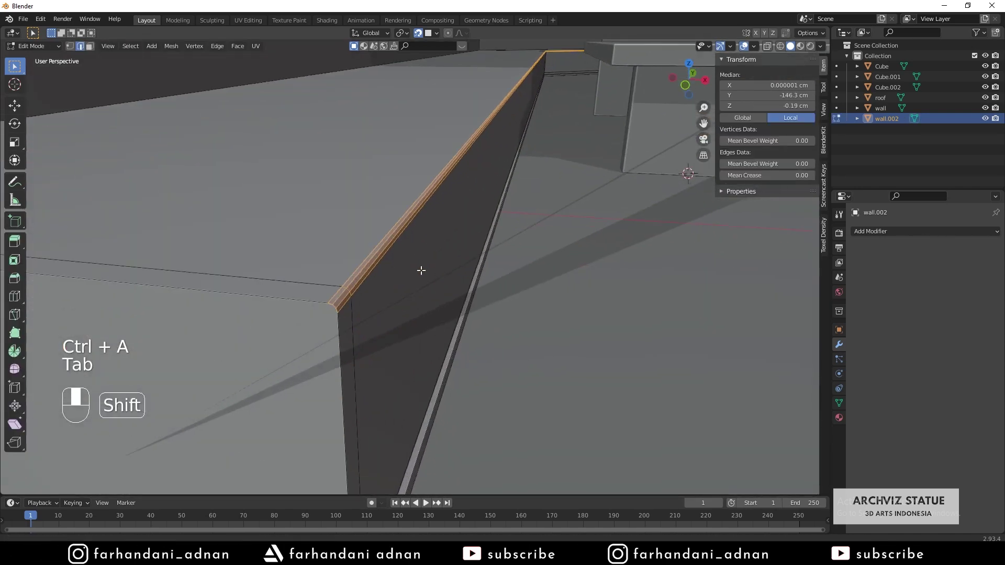
{"action": "key", "text": "Tab"}
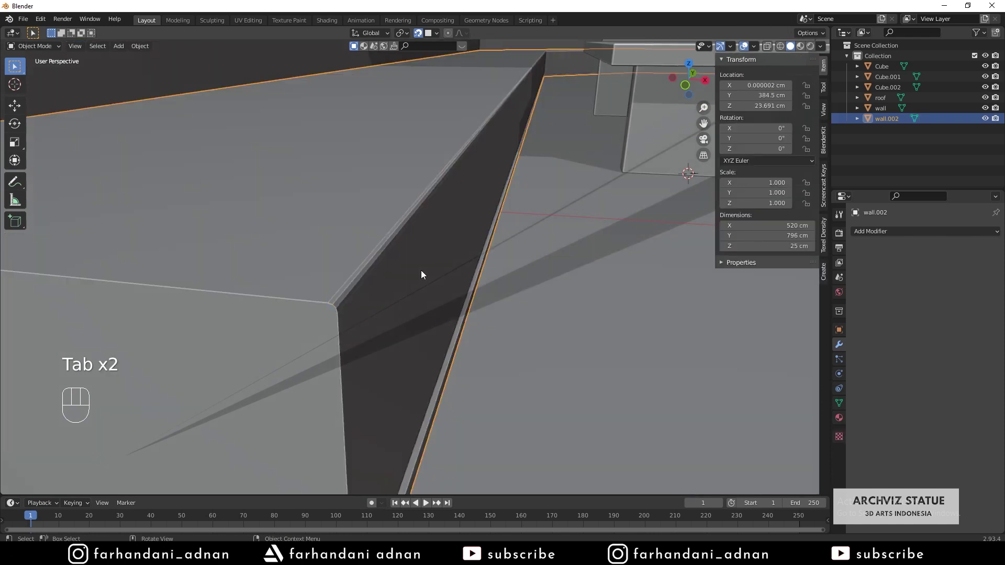
{"action": "scroll", "coordinate": [421, 270], "scroll_direction": "down", "scroll_amount": 5}
{"action": "middle_click_drag", "start_coordinate": [427, 260], "coordinate": [383, 309], "text": "shift"}
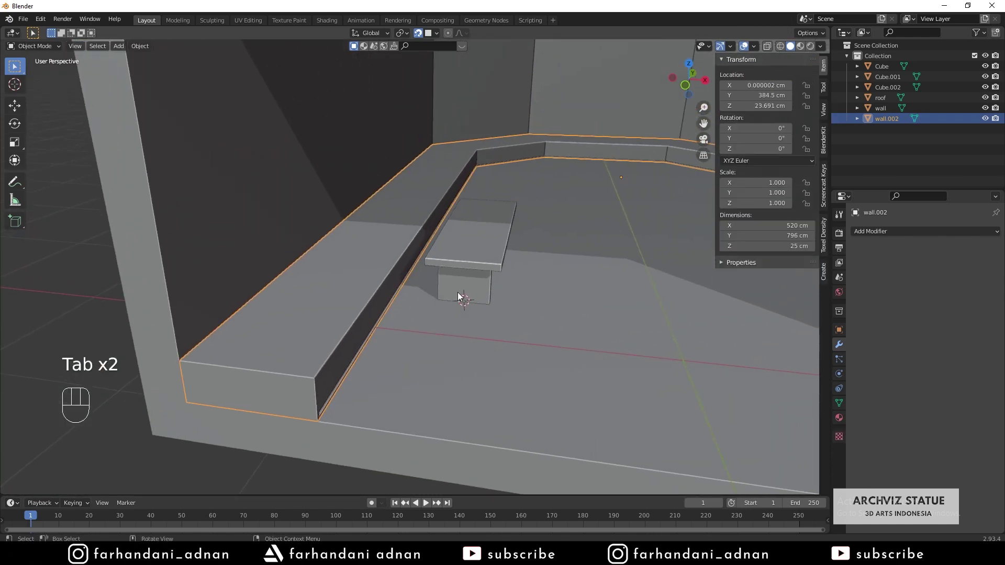
{"action": "key", "text": "a"}
{"action": "key", "text": "a"}
{"action": "left_click", "coordinate": [385, 309]}
{"action": "key", "text": "ctrl+z"}
{"action": "key", "text": "ctrl+z"}
{"action": "key", "text": "ctrl+z"}
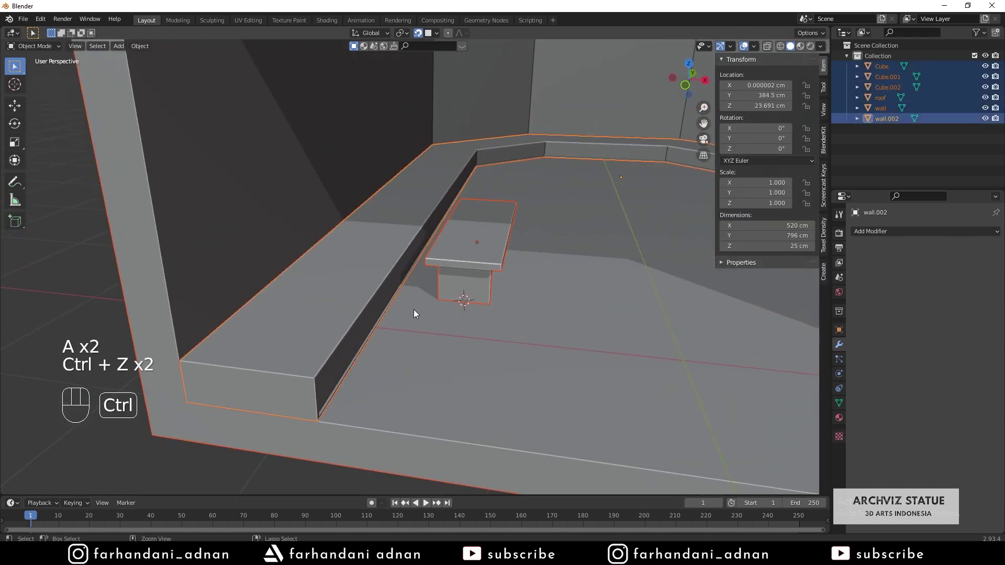
Undo the most recent operations on the floor border back to object mode
{"action": "key", "text": "Tab"}
{"action": "middle_click_drag", "start_coordinate": [361, 346], "coordinate": [381, 316], "text": "shift"}
{"action": "scroll", "coordinate": [382, 316], "scroll_direction": "up", "scroll_amount": 3}
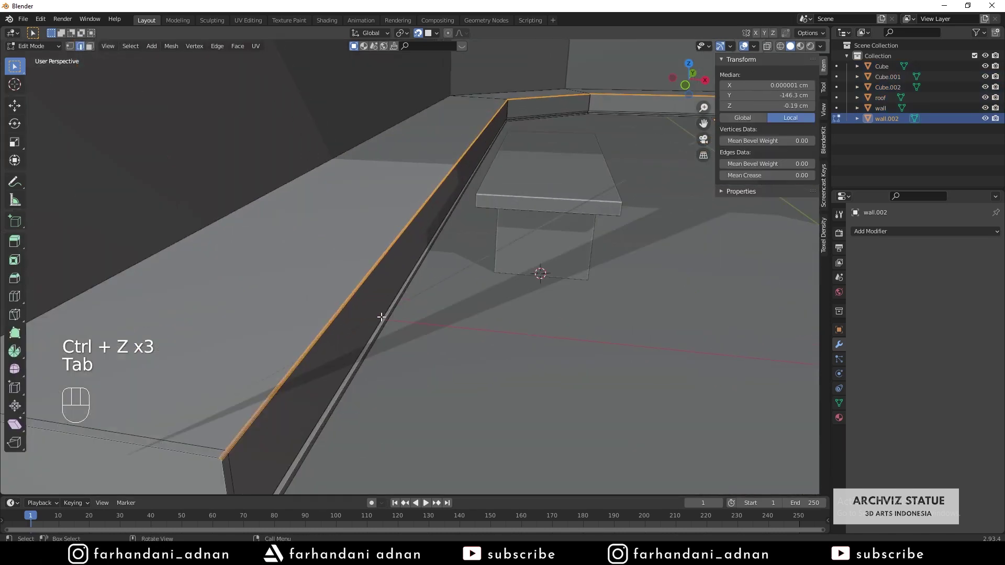
{"action": "key", "text": "ctrl+z"}
{"action": "key", "text": "ctrl+z"}
{"action": "key", "text": "ctrl+z"}
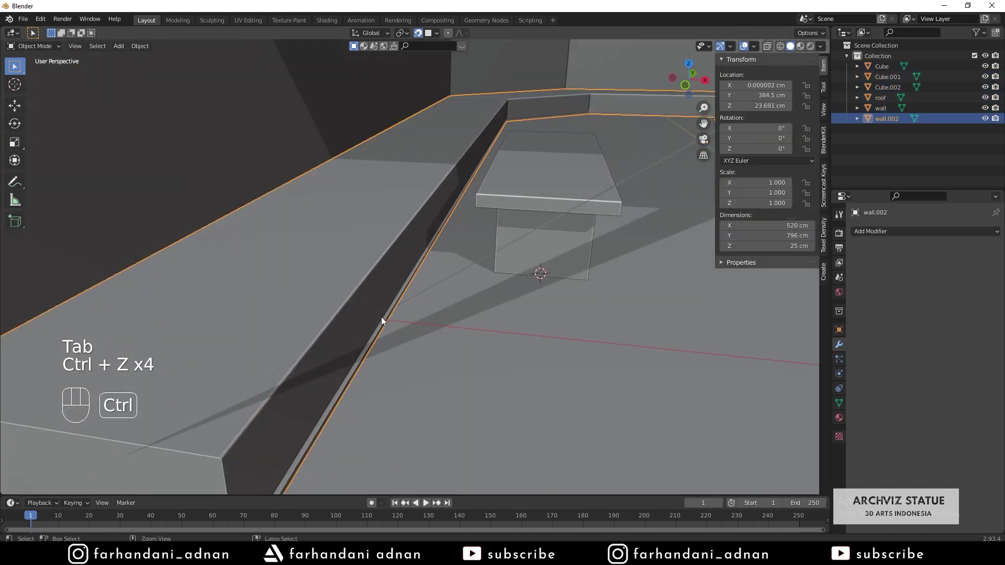
{"action": "key", "text": "ctrl+alt+z"}
{"action": "key", "text": "ctrl+alt+z"}
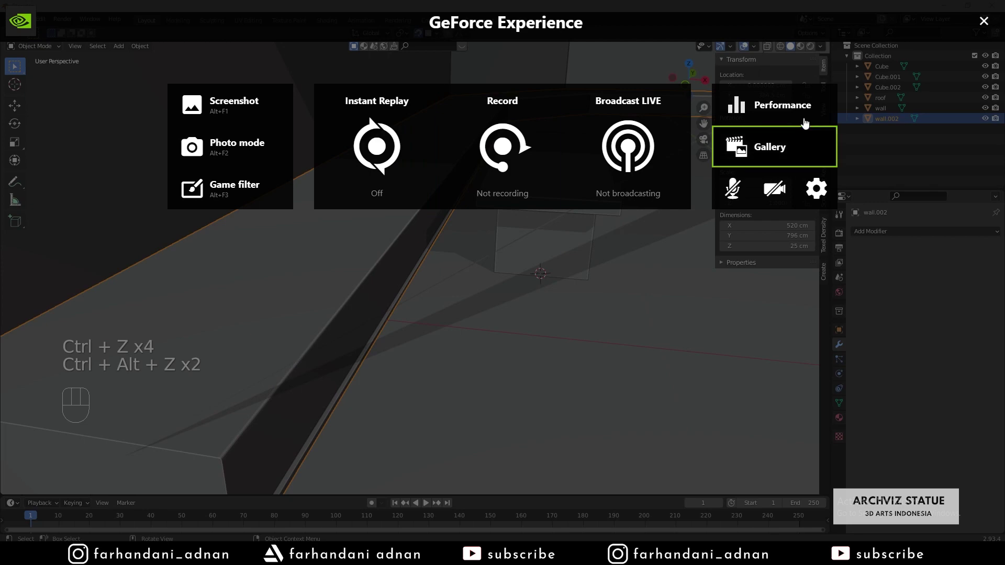
{"action": "left_click", "coordinate": [983, 21]}
Undo the bevel on the floor border and the edge path selection, back to the single selected edge
{"action": "key", "text": "Tab"}
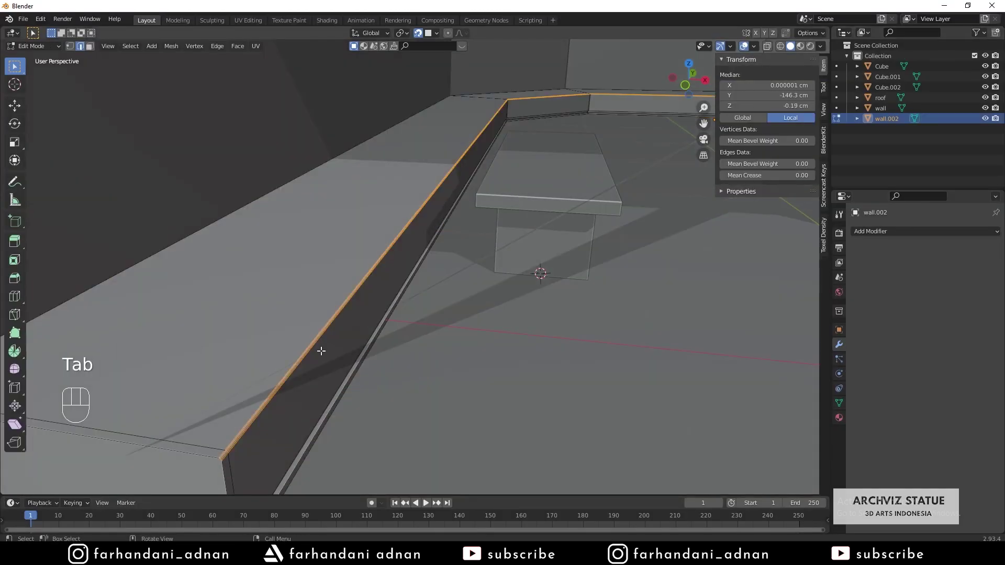
{"action": "middle_click_drag", "start_coordinate": [332, 353], "coordinate": [386, 288], "text": "shift"}
{"action": "key", "text": "ctrl+z"}
{"action": "key", "text": "ctrl+z"}
{"action": "key", "text": "ctrl+z"}
{"action": "key", "text": "ctrl+z"}
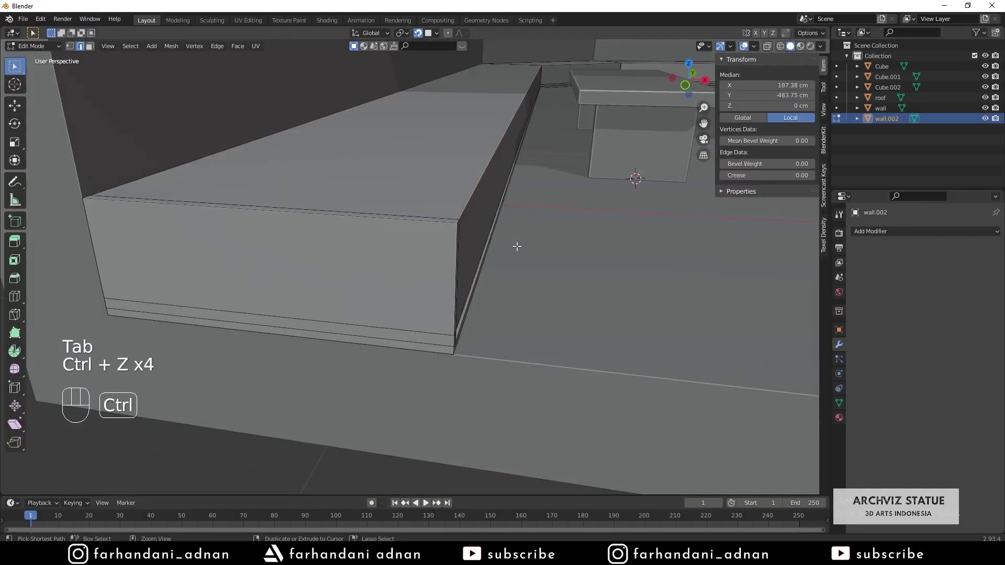
Reselect the floor border's inner top edge path and bevel it about 0.56 cm wide with three segments
{"action": "left_click", "coordinate": [459, 224], "text": "ctrl"}
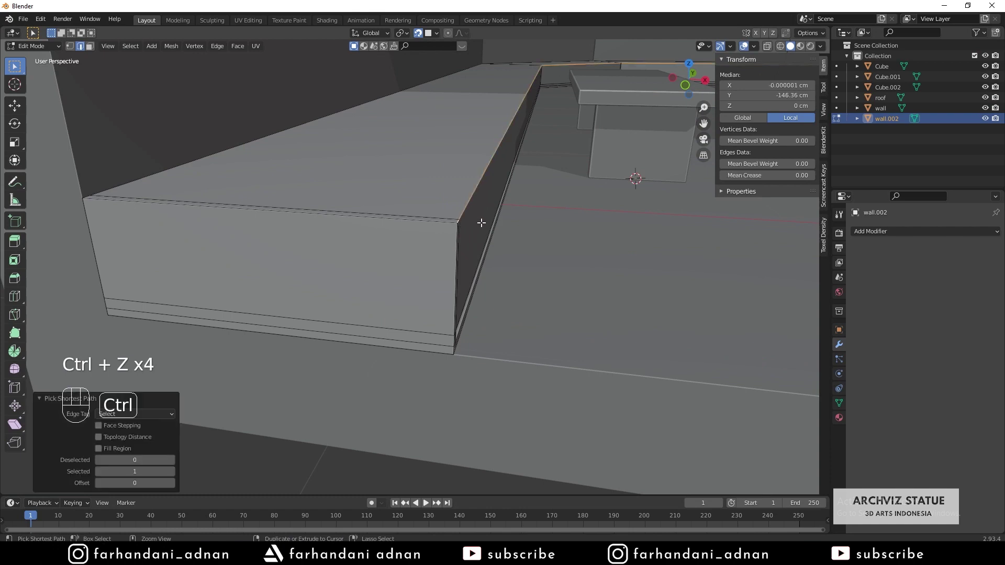
{"action": "scroll", "coordinate": [481, 215], "scroll_direction": "up", "scroll_amount": 5}
{"action": "scroll", "coordinate": [481, 213], "scroll_direction": "down", "scroll_amount": 4}
{"action": "key", "text": "ctrl+b"}
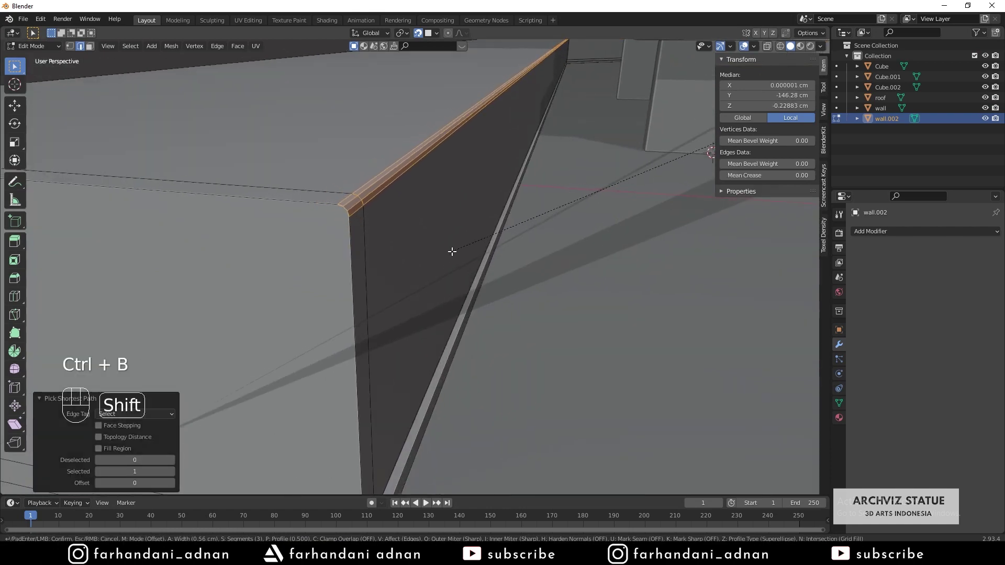
{"action": "left_click", "coordinate": [451, 252]}
{"action": "key", "text": "Tab"}
Apply the floor border's object transform and select the beams object Cube
{"action": "scroll", "coordinate": [505, 250], "scroll_direction": "down", "scroll_amount": 6}
{"action": "middle_click_drag", "start_coordinate": [504, 250], "coordinate": [521, 265], "text": "shift"}
{"action": "scroll", "coordinate": [469, 288], "scroll_direction": "up", "scroll_amount": 2}
{"action": "key", "text": "ctrl+a"}
{"action": "left_click", "coordinate": [537, 258]}
{"action": "left_click", "coordinate": [883, 69]}
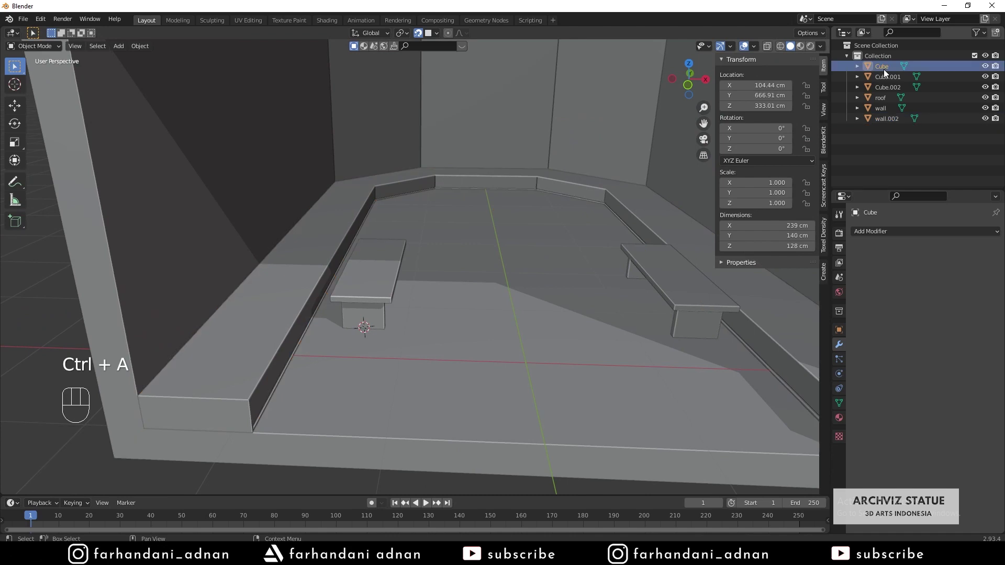
Unwrap the whole mesh of the beams object Cube with Smart UV Project and return to object mode
{"action": "scroll", "coordinate": [568, 204], "scroll_direction": "down", "scroll_amount": 4}
{"action": "key", "text": "Tab"}
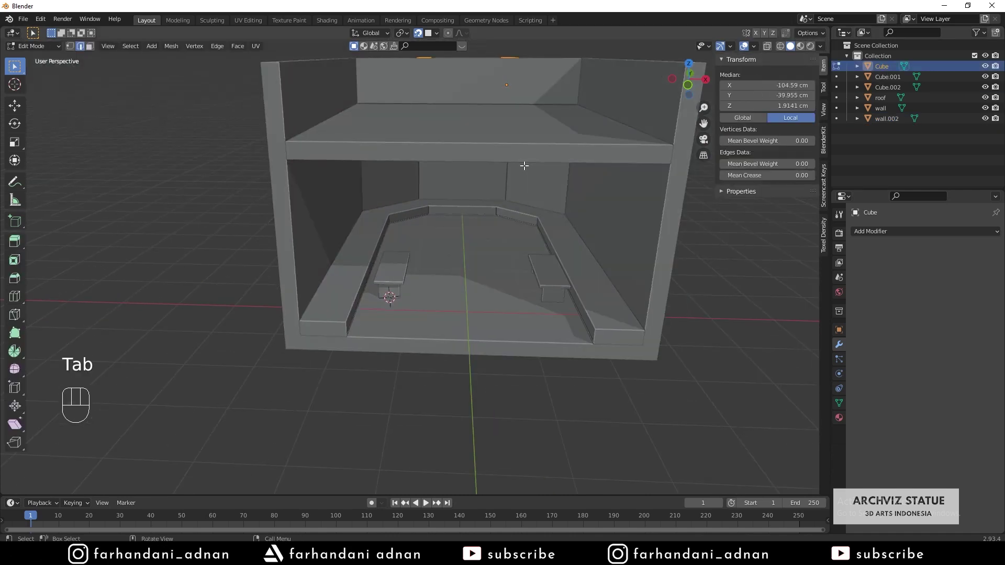
{"action": "key", "text": "a"}
{"action": "key", "text": "q"}
{"action": "left_click", "coordinate": [515, 250]}
{"action": "key", "text": "Tab"}
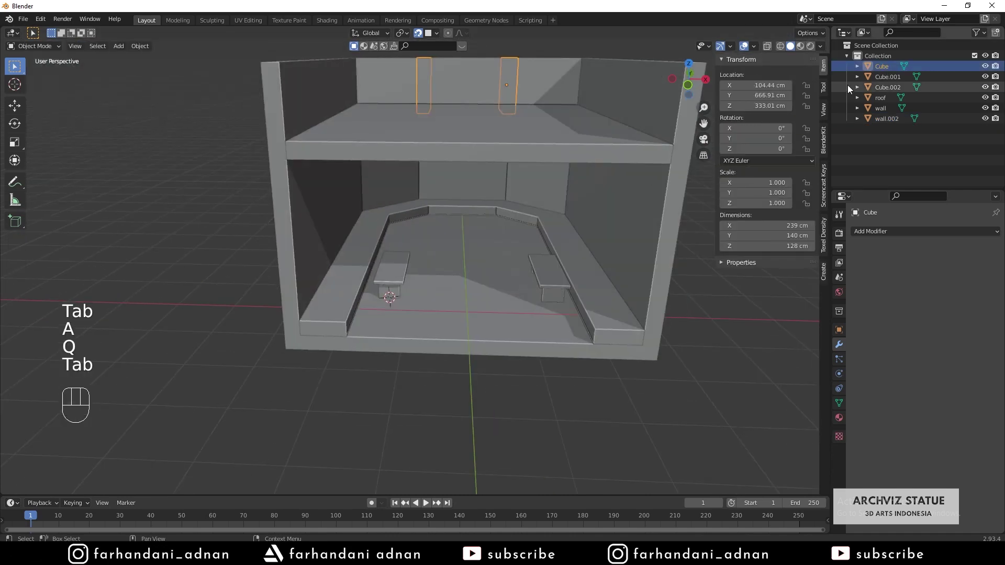
Unwrap all of bench Cube.001 with Smart UV Project, using a 66° angle limit and 0.020 island margin
{"action": "left_click", "coordinate": [880, 76]}
{"action": "key", "text": "Tab"}
{"action": "key", "text": "a"}
{"action": "key", "text": "q"}
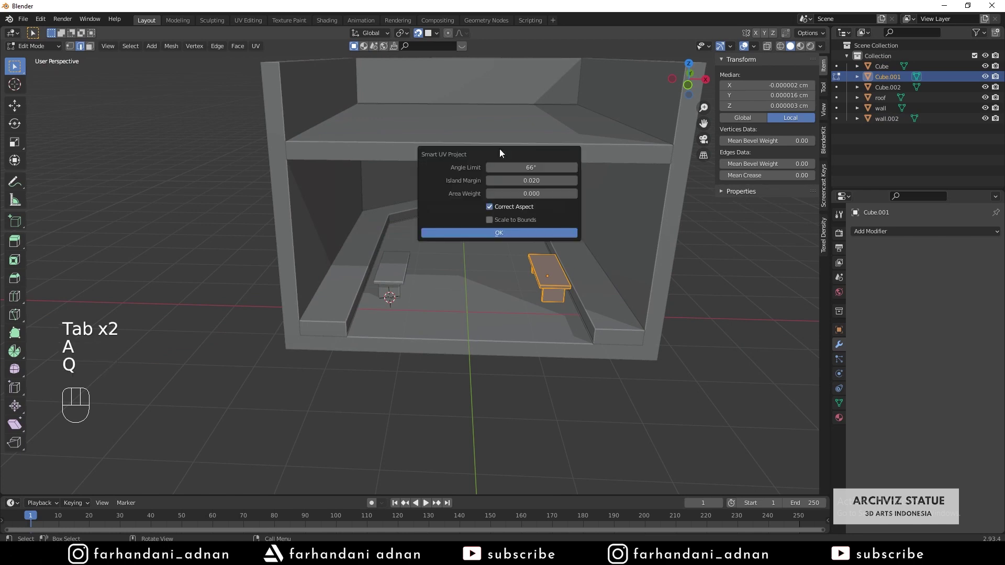
{"action": "left_click", "coordinate": [500, 233]}
{"action": "key", "text": "Tab"}
Unwrap the whole mesh of the other bench, Cube.002, with Smart UV Project
{"action": "left_click", "coordinate": [870, 88]}
{"action": "key", "text": "Tab"}
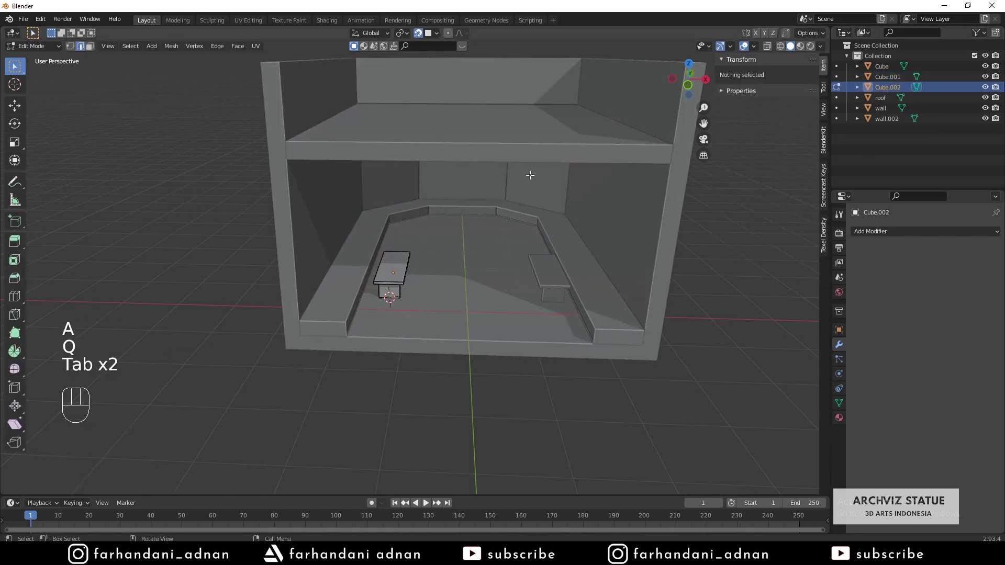
{"action": "key", "text": "a"}
{"action": "key", "text": "q"}
{"action": "left_click", "coordinate": [530, 257]}
{"action": "key", "text": "Tab"}
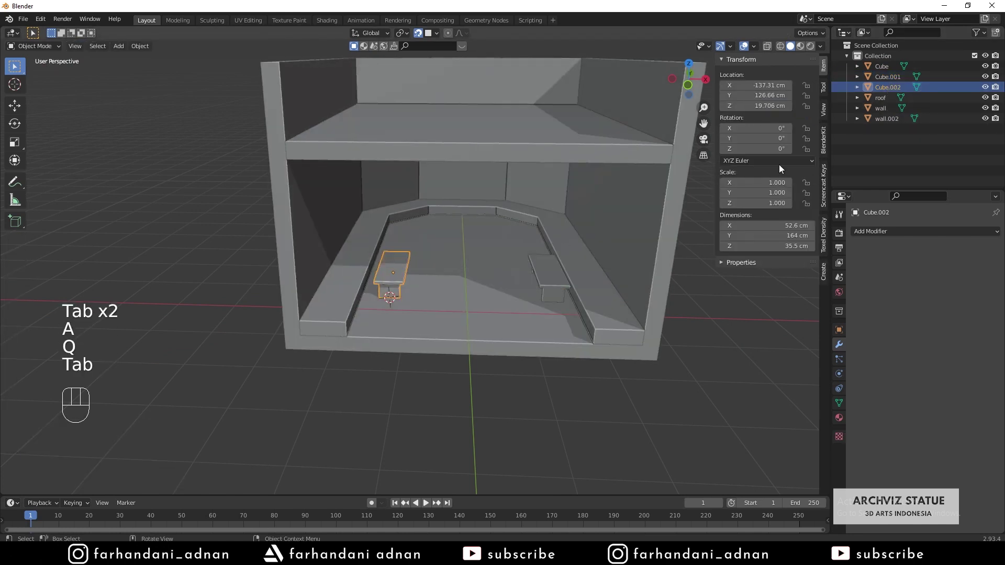
Unwrap the entire roof mesh with Smart UV Project, using a 66° angle limit and 0.020 island margin
{"action": "left_click", "coordinate": [903, 97]}
{"action": "key", "text": "Tab"}
{"action": "key", "text": "a"}
{"action": "key", "text": "q"}
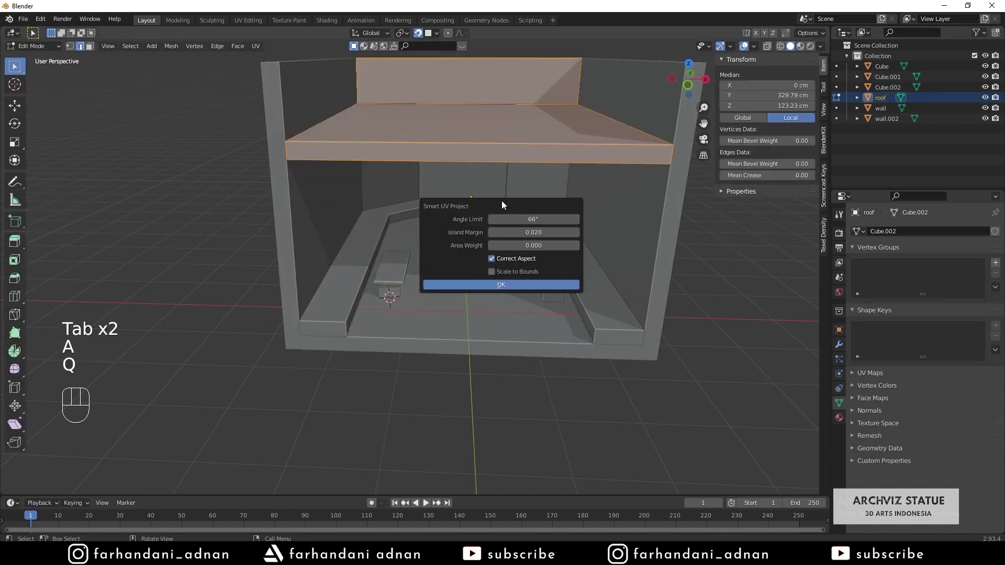
{"action": "left_click", "coordinate": [507, 283]}
{"action": "key", "text": "Tab"}
Unwrap the entire wall object with Smart UV Project, using a 66° angle limit and 0.020 island margin
{"action": "left_click", "coordinate": [930, 108]}
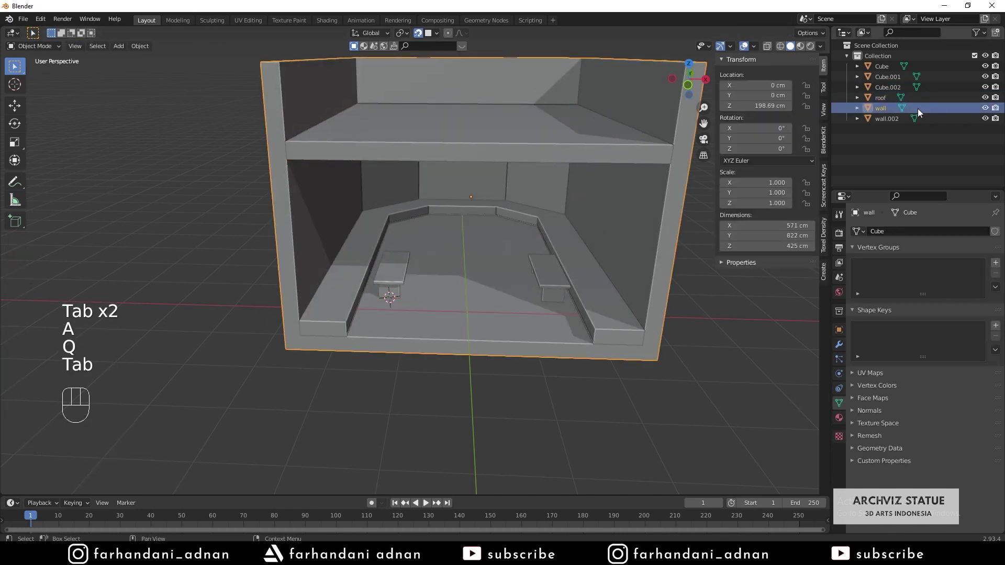
{"action": "key", "text": "Tab"}
{"action": "key", "text": "a"}
{"action": "key", "text": "q"}
{"action": "left_click", "coordinate": [544, 259]}
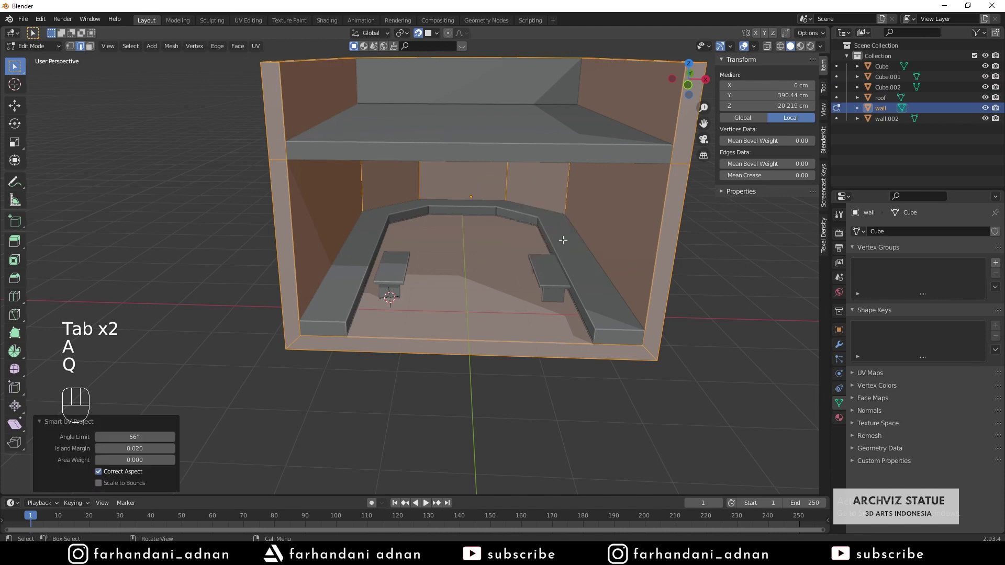
{"action": "key", "text": "Tab"}
Unwrap the whole floor border, wall.002, with Smart UV Project and return to object mode
{"action": "left_click", "coordinate": [932, 117]}
{"action": "key", "text": "Tab"}
{"action": "key", "text": "a"}
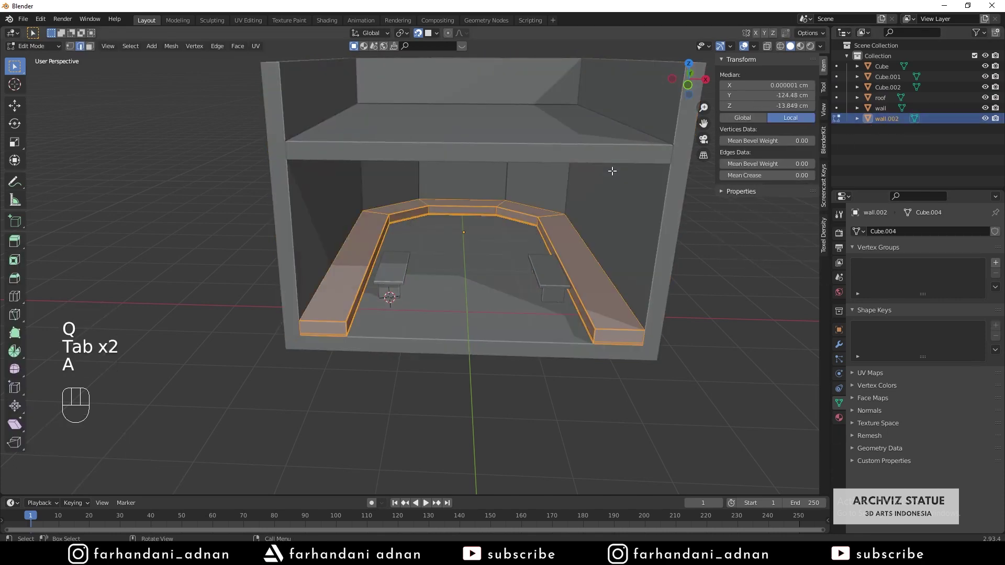
{"action": "key", "text": "q"}
{"action": "left_click", "coordinate": [584, 253]}
{"action": "key", "text": "Tab"}
Fill the room's open front below the roof with a face between the wall's two outer vertical front edges
{"action": "middle_click_drag", "start_coordinate": [579, 244], "coordinate": [429, 221]}
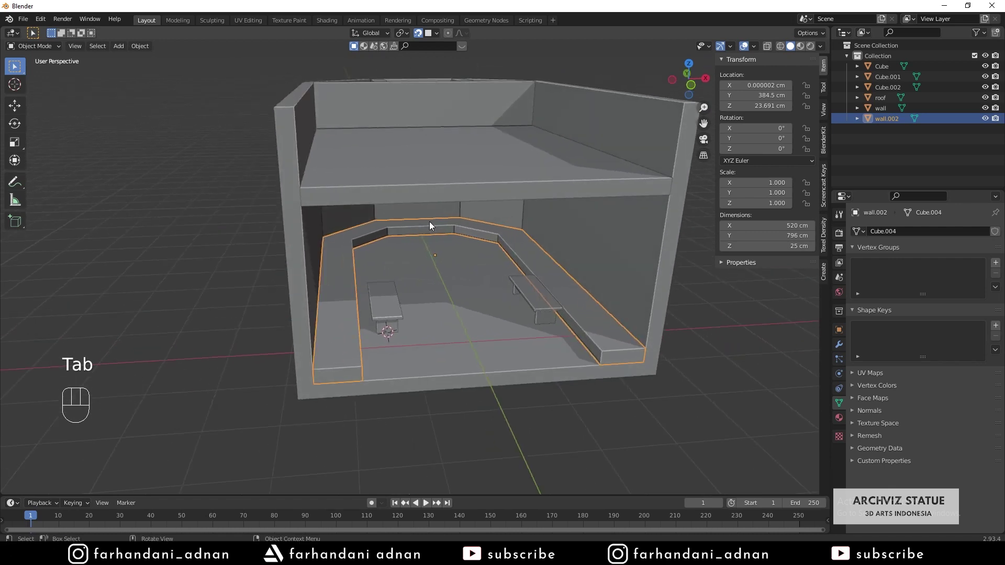
{"action": "left_click", "coordinate": [290, 241]}
{"action": "key", "text": "Tab"}
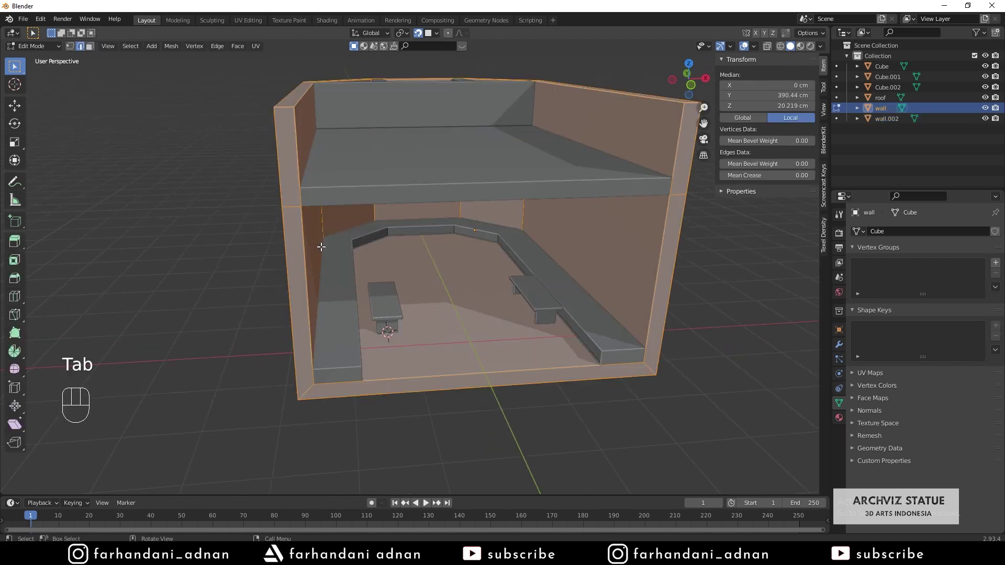
{"action": "key", "text": "2"}
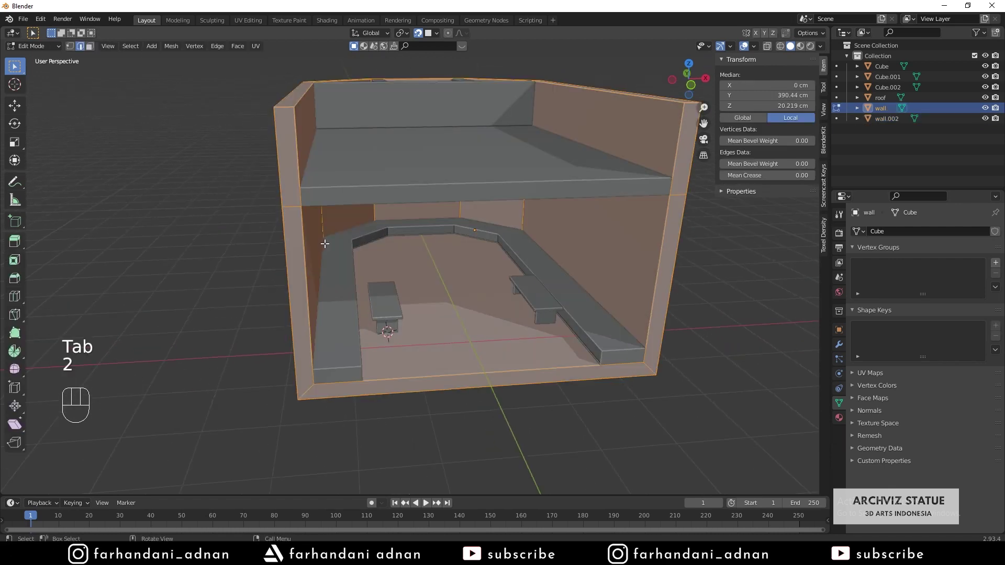
{"action": "left_click", "coordinate": [290, 262]}
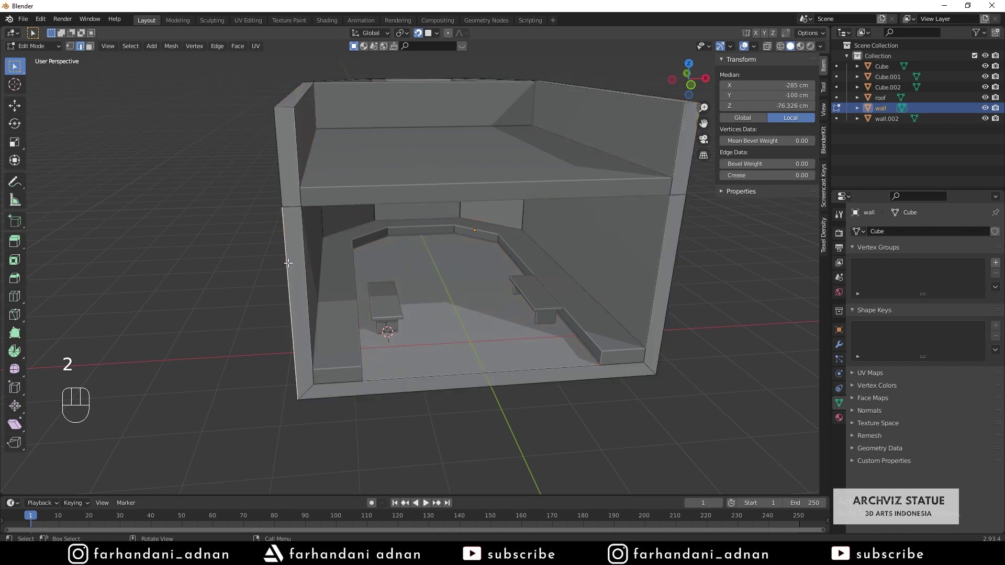
{"action": "middle_click_drag", "start_coordinate": [459, 241], "coordinate": [432, 241]}
{"action": "left_click", "coordinate": [602, 233], "text": "shift"}
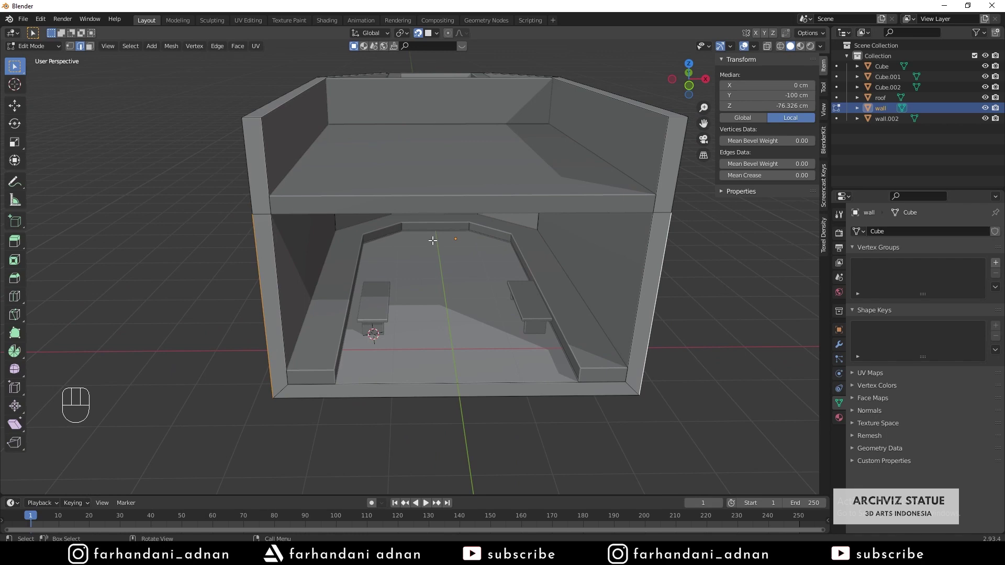
{"action": "key", "text": "f"}
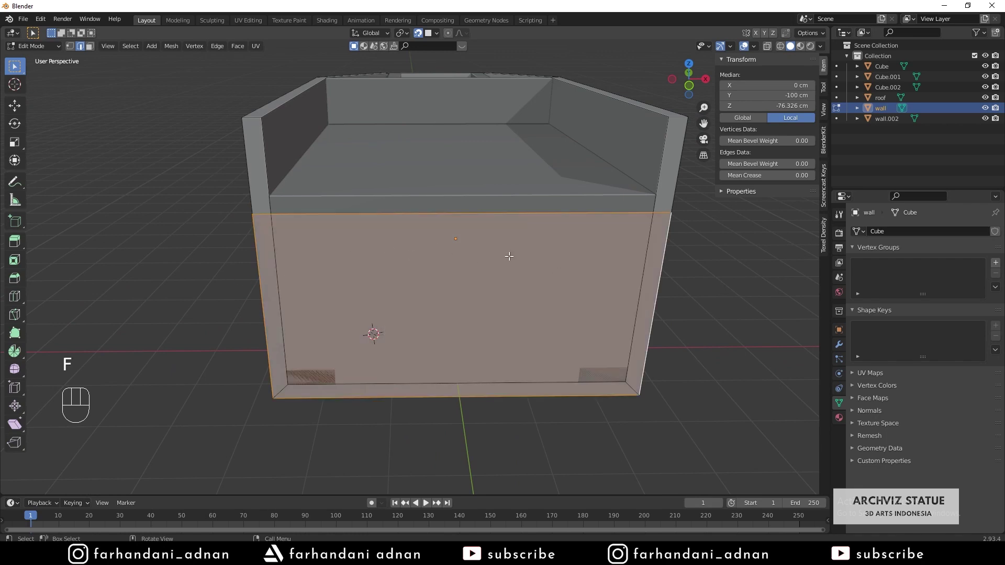
{"action": "mouse_move", "coordinate": [444, 232]}
{"action": "middle_mouse_down"}
{"action": "mouse_move", "coordinate": [450, 224]}
{"action": "mouse_move", "coordinate": [446, 237]}
{"action": "middle_mouse_up"}
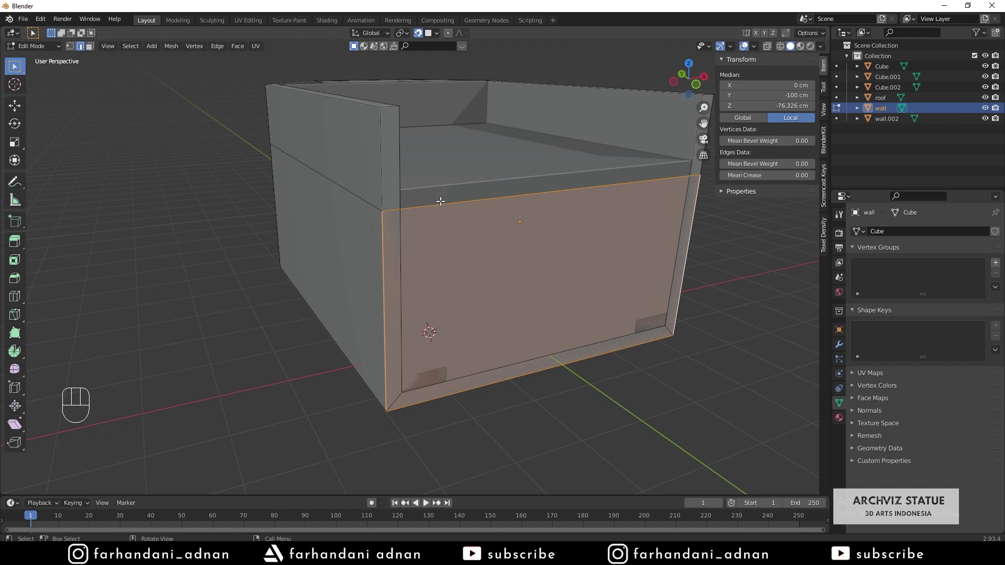
Separate the new front face from the wall into its own object and select that object
{"action": "key", "text": "p"}
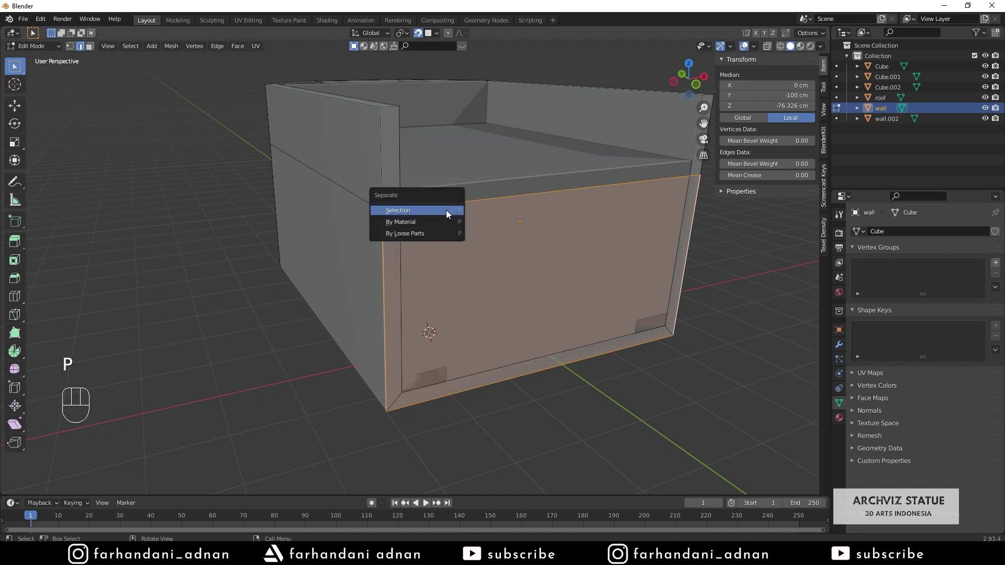
{"action": "left_click", "coordinate": [446, 210]}
{"action": "key", "text": "Tab"}
{"action": "left_click", "coordinate": [492, 236]}
Raise the top edge of the front panel by 25 cm, snapped to the roof slab's upper edge
{"action": "key", "text": "Tab"}
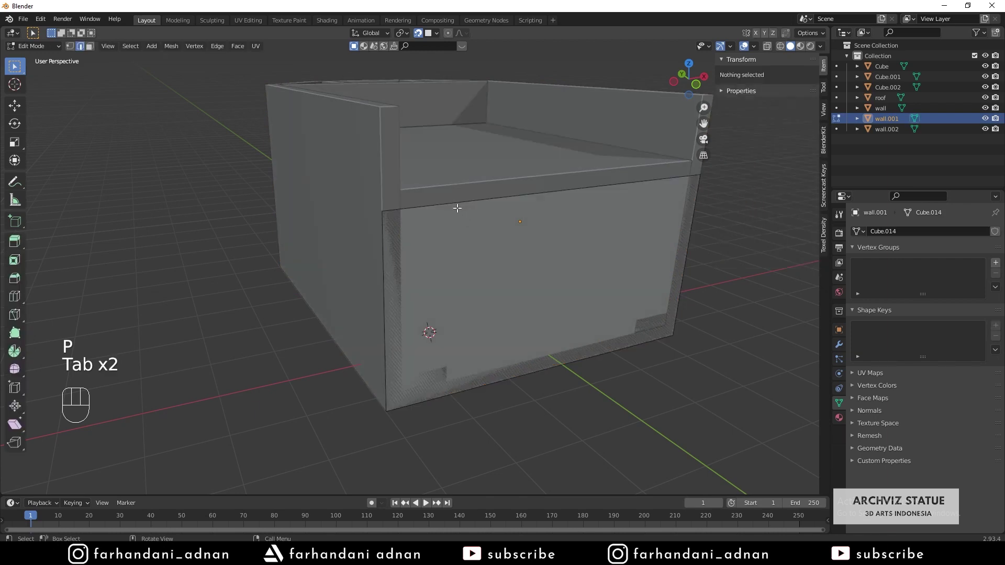
{"action": "key", "text": "2"}
{"action": "middle_click_drag", "start_coordinate": [492, 240], "coordinate": [453, 199]}
{"action": "key", "text": "g"}
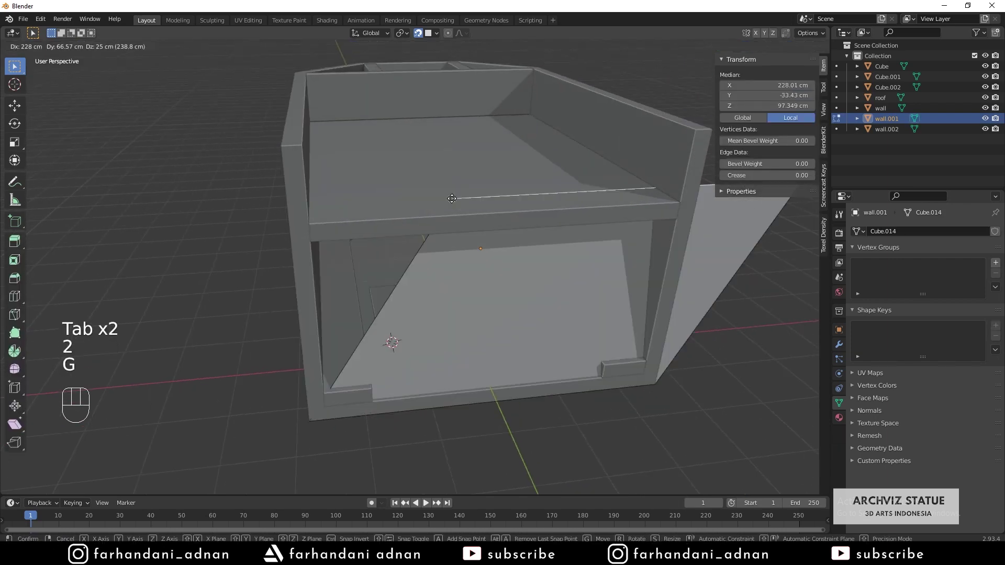
{"action": "left_click", "coordinate": [449, 200]}
{"action": "key", "text": "Tab"}
Apply the front panel's rotation and scale, and add a Solidify modifier with 25 cm thickness
{"action": "key", "text": "ctrl+a"}
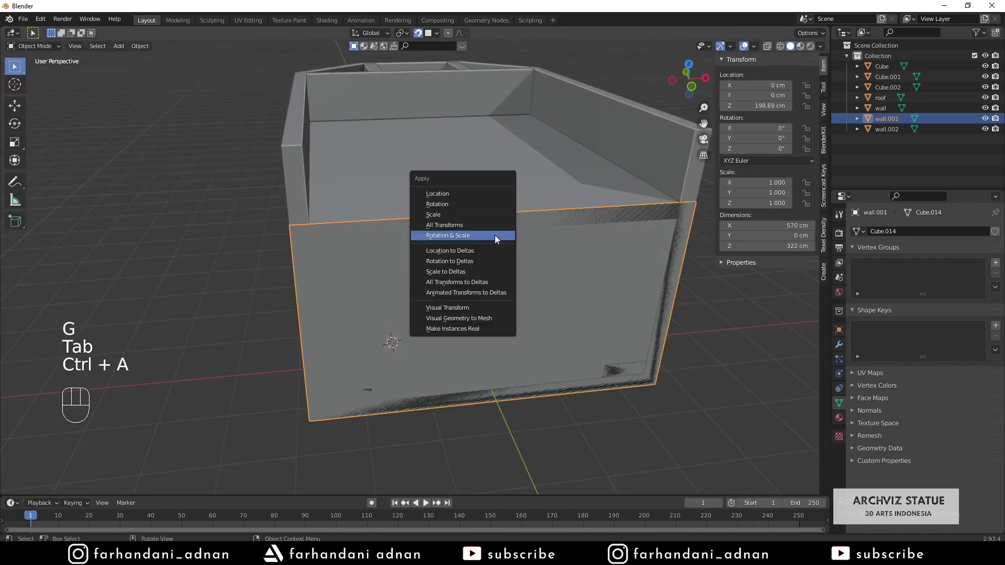
{"action": "left_click", "coordinate": [494, 234]}
{"action": "middle_click_drag", "start_coordinate": [494, 234], "coordinate": [555, 238]}
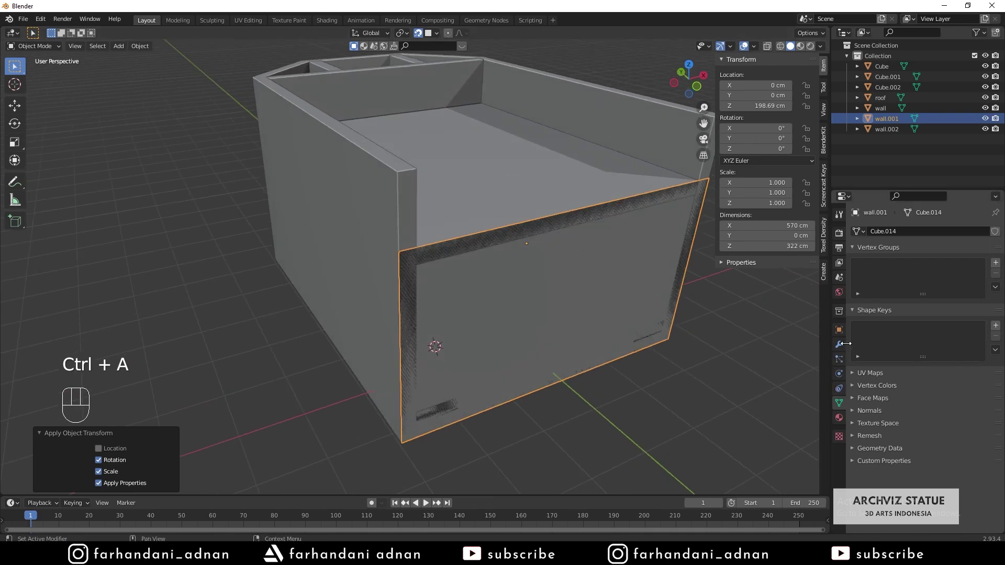
{"action": "left_click", "coordinate": [839, 345]}
{"action": "left_click", "coordinate": [887, 232]}
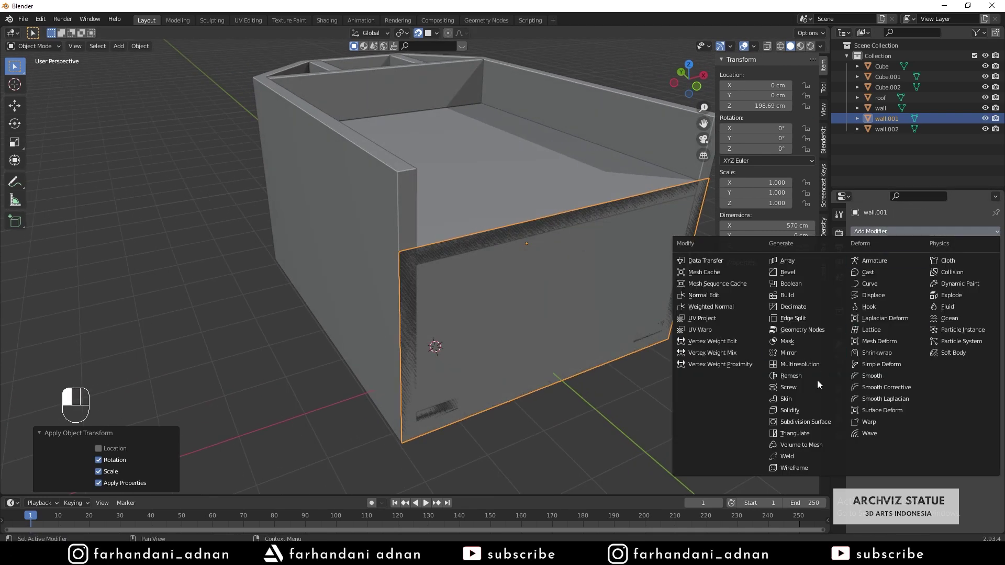
{"action": "left_click", "coordinate": [795, 410]}
{"action": "left_click", "coordinate": [942, 277]}
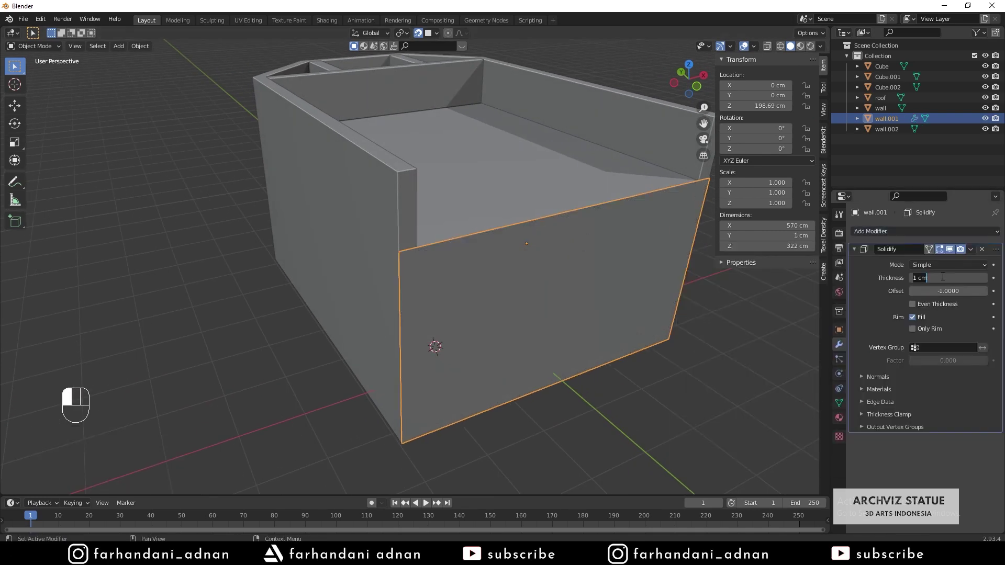
{"action": "type", "text": "25"}
{"action": "key", "text": "Return"}
{"action": "left_click", "coordinate": [574, 443]}
Reapply rotation and scale on the front wall wall.001 and apply its Solidify modifier
{"action": "middle_click_drag", "start_coordinate": [575, 442], "coordinate": [502, 388]}
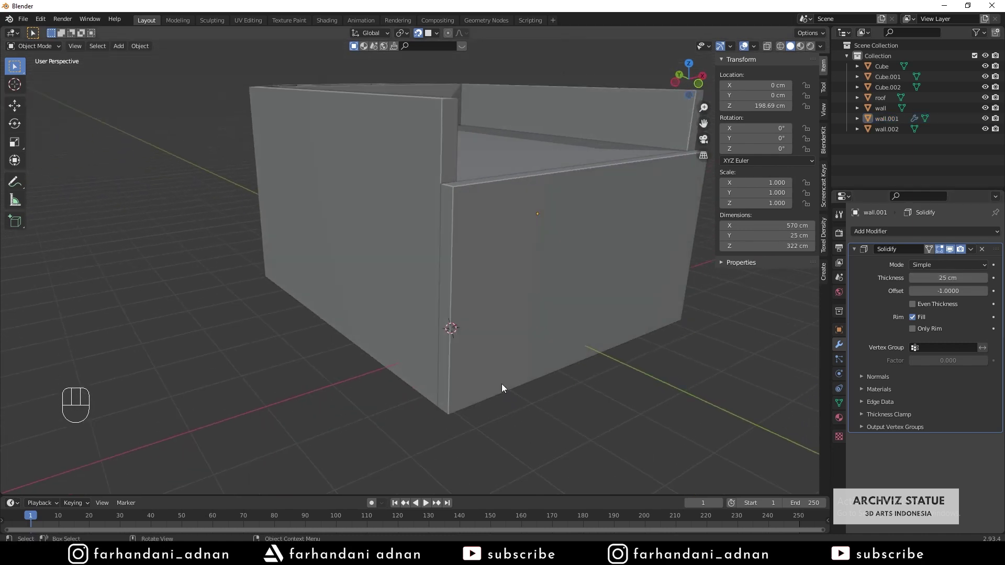
{"action": "left_click", "coordinate": [558, 285]}
{"action": "key", "text": "ctrl+a"}
{"action": "left_click", "coordinate": [558, 269]}
{"action": "left_click", "coordinate": [970, 249]}
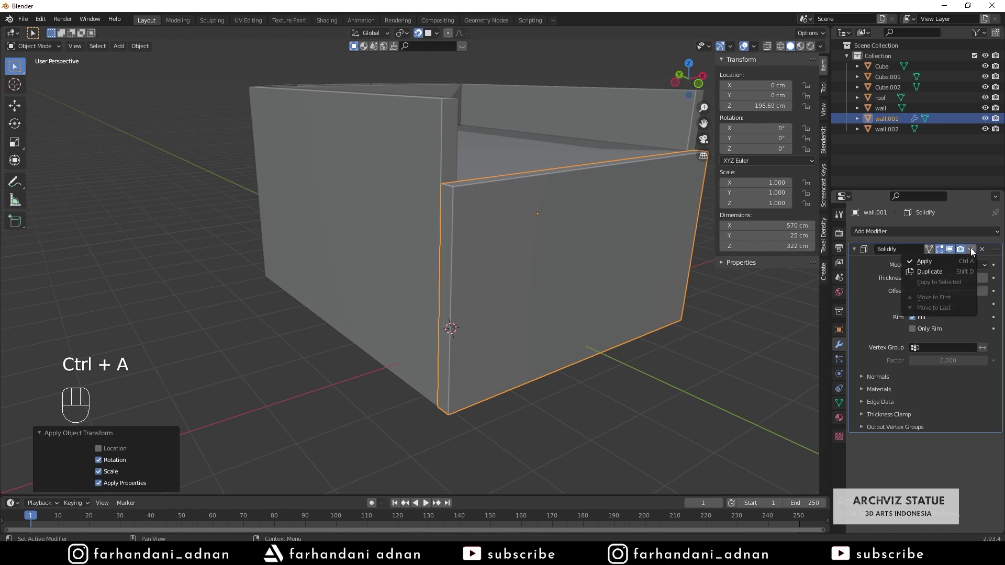
{"action": "left_click", "coordinate": [950, 260]}
Unwrap the whole front wall wall.001 with Smart UV Project and save the file
{"action": "key", "text": "Tab"}
{"action": "key", "text": "a"}
{"action": "key", "text": "q"}
{"action": "left_click", "coordinate": [561, 313]}
{"action": "key", "text": "Tab"}
{"action": "middle_click_drag", "start_coordinate": [593, 256], "coordinate": [508, 244]}
{"action": "key", "text": "ctrl+s"}
Hide the front wall wall.001 to open up the view into the room
{"action": "left_click", "coordinate": [754, 426]}
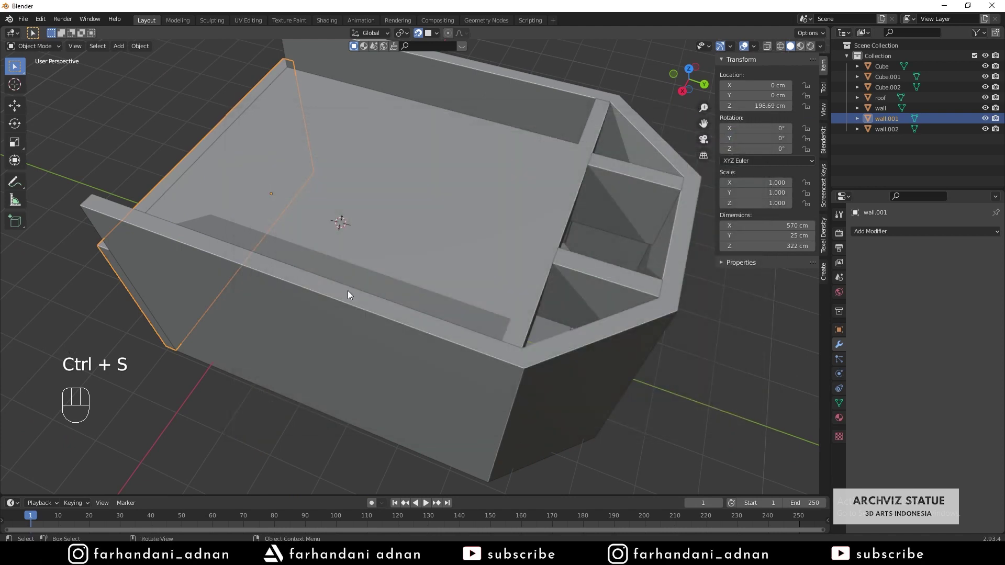
{"action": "middle_click_drag", "start_coordinate": [351, 295], "coordinate": [496, 285]}
{"action": "key", "text": "a"}
{"action": "middle_click_drag", "start_coordinate": [595, 335], "coordinate": [366, 285]}
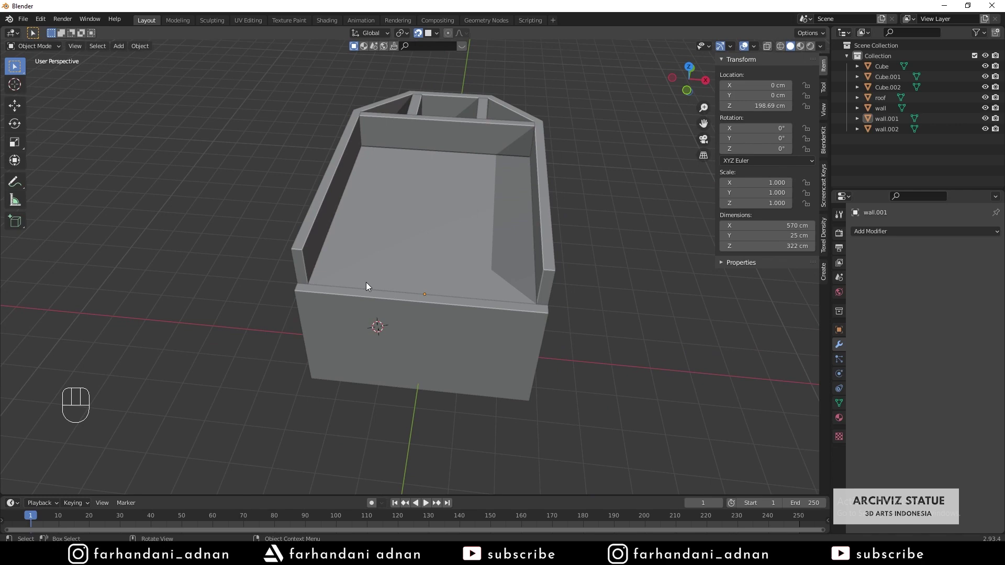
{"action": "left_click", "coordinate": [460, 314]}
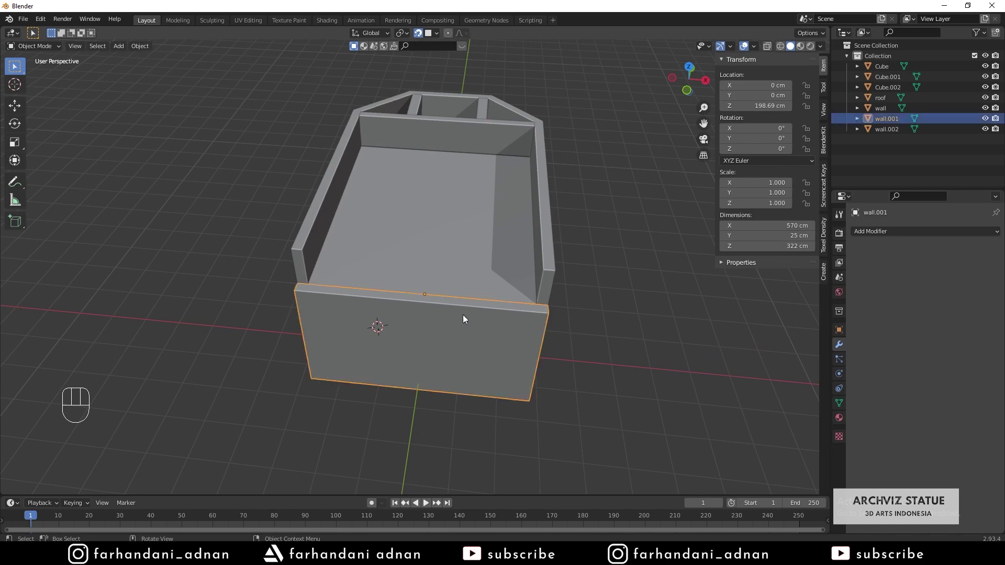
{"action": "key", "text": "h"}
{"action": "middle_click_drag", "start_coordinate": [456, 317], "coordinate": [554, 305]}
Create a new material on the beams object Cube and name it Wall
{"action": "left_click", "coordinate": [553, 303]}
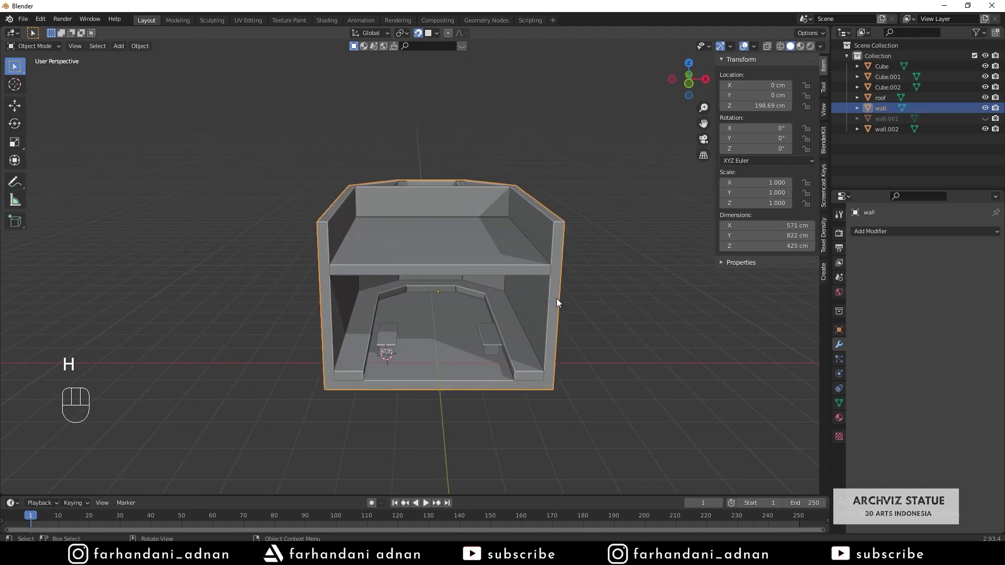
{"action": "left_click", "coordinate": [877, 68]}
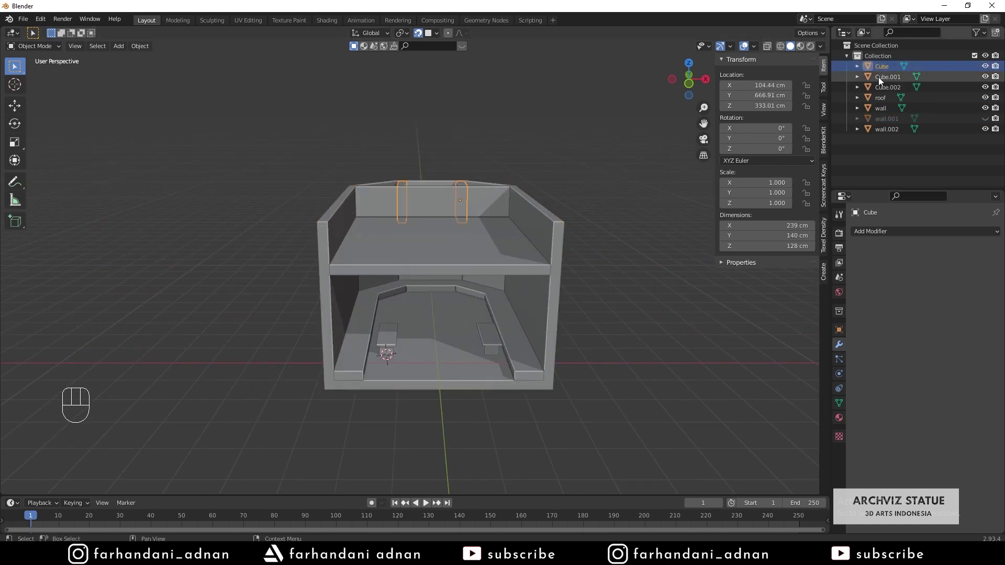
{"action": "middle_click_drag", "start_coordinate": [576, 220], "coordinate": [456, 259]}
{"action": "scroll", "coordinate": [481, 204], "scroll_direction": "up", "scroll_amount": 4}
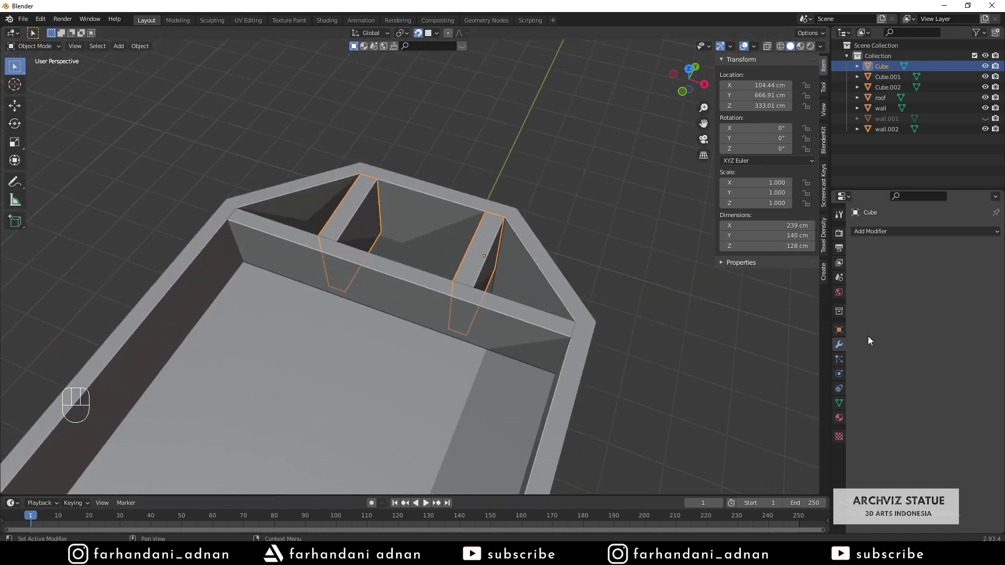
{"action": "left_click", "coordinate": [839, 421]}
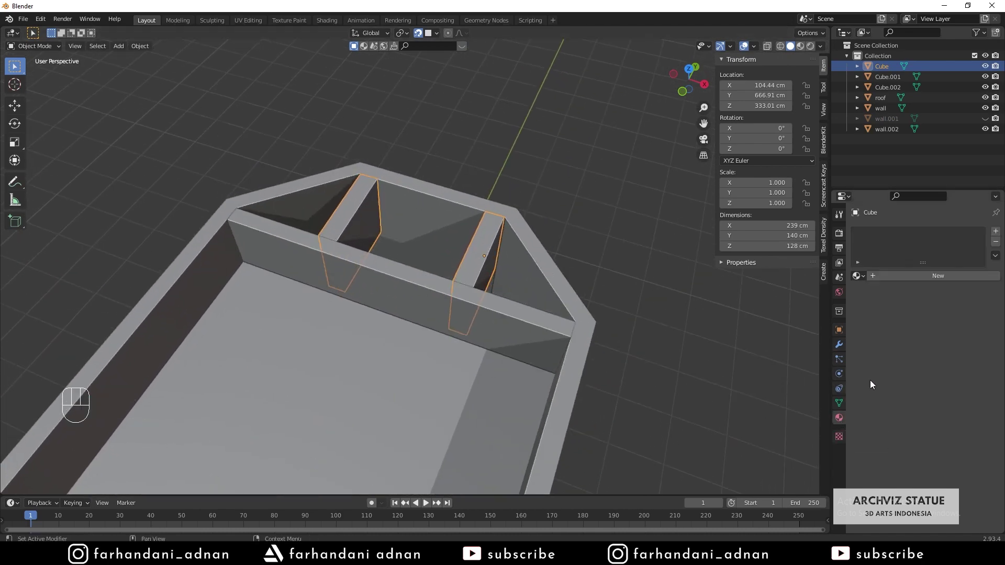
{"action": "left_click", "coordinate": [912, 276]}
{"action": "left_click", "coordinate": [890, 233]}
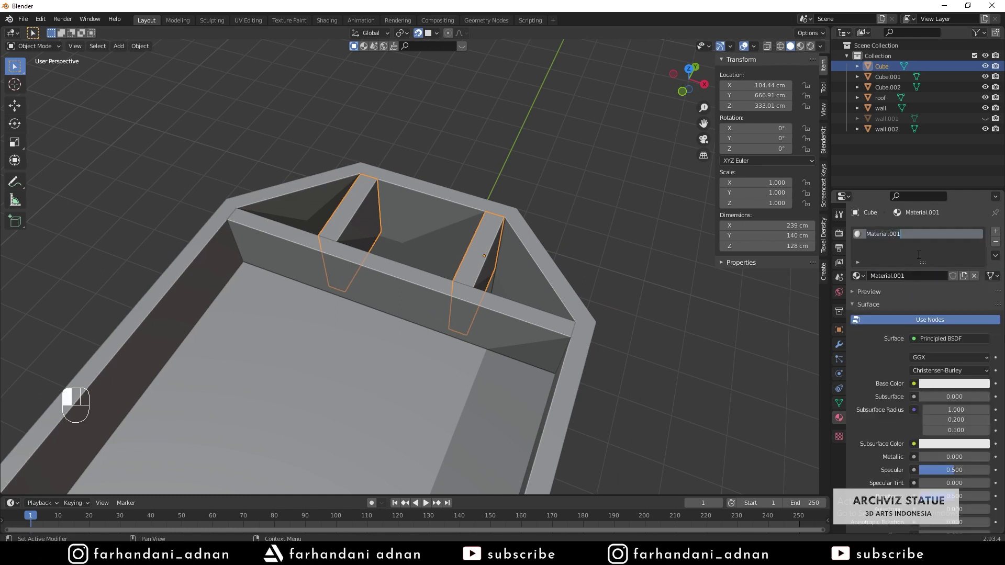
{"action": "type", "text": "Wall"}
{"action": "key", "text": "Return"}
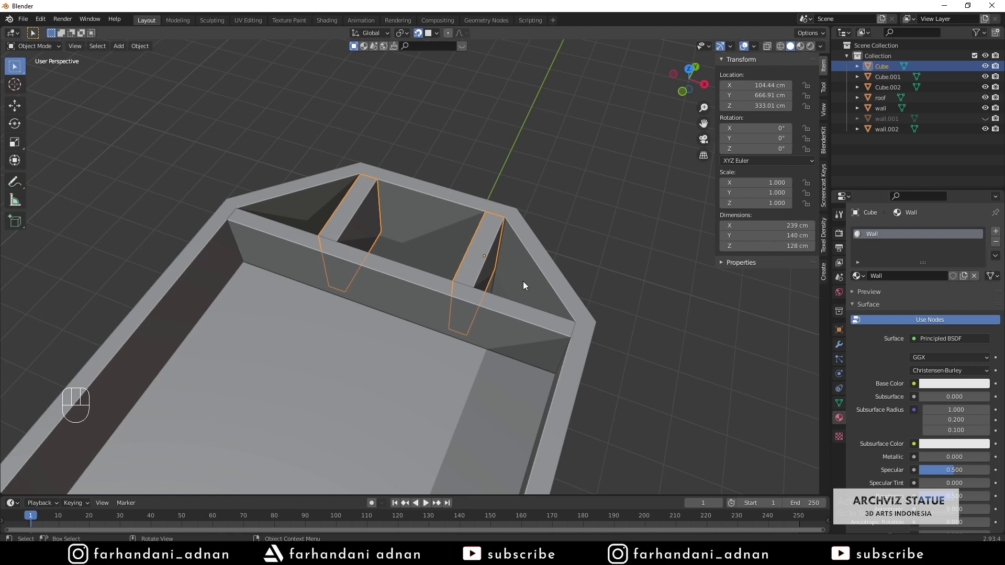
{"action": "middle_click_drag", "start_coordinate": [490, 251], "coordinate": [518, 257]}
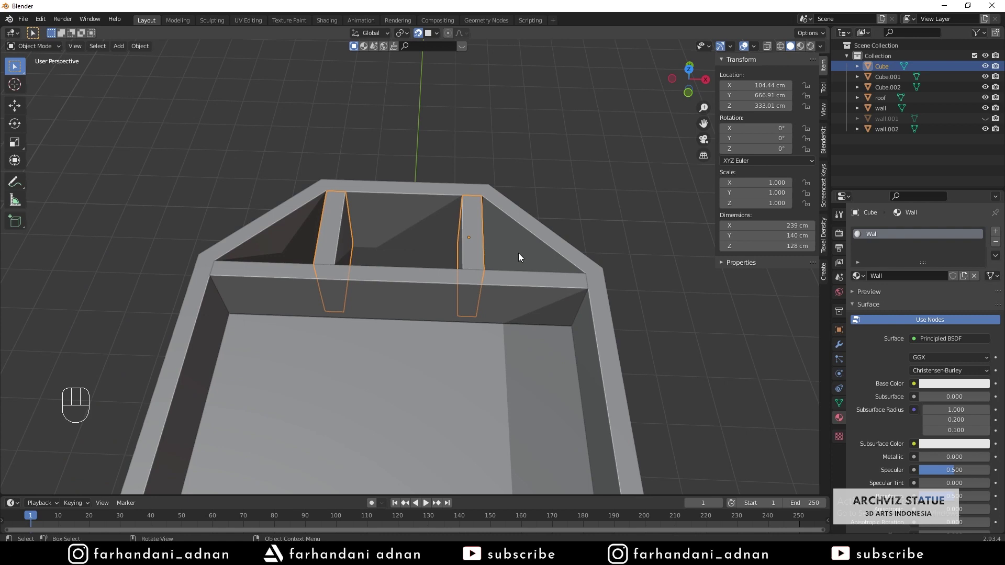
{"action": "mouse_move", "coordinate": [518, 253]}
{"action": "middle_mouse_down"}
{"action": "mouse_move", "coordinate": [495, 291]}
{"action": "mouse_move", "coordinate": [505, 260]}
{"action": "middle_mouse_up"}
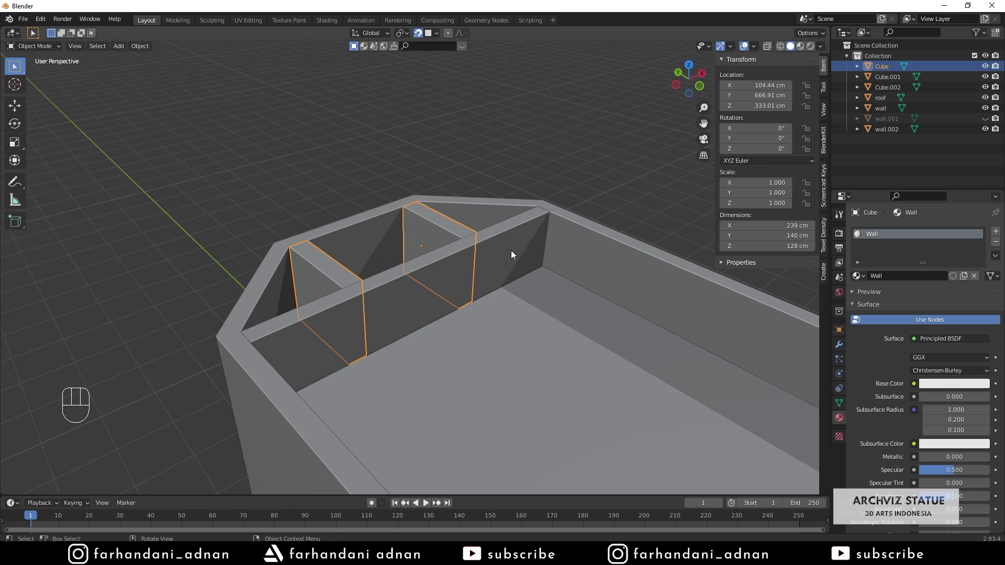
{"action": "left_click", "coordinate": [570, 178]}
{"action": "left_click", "coordinate": [458, 231]}
{"action": "middle_click_drag", "start_coordinate": [512, 233], "coordinate": [445, 246], "text": "shift"}
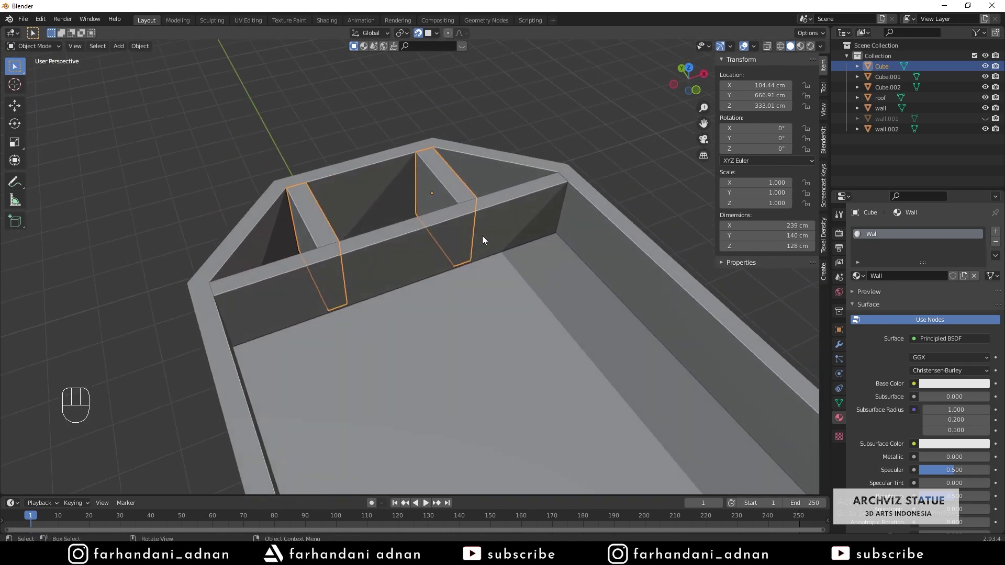
{"action": "left_click", "coordinate": [601, 166]}
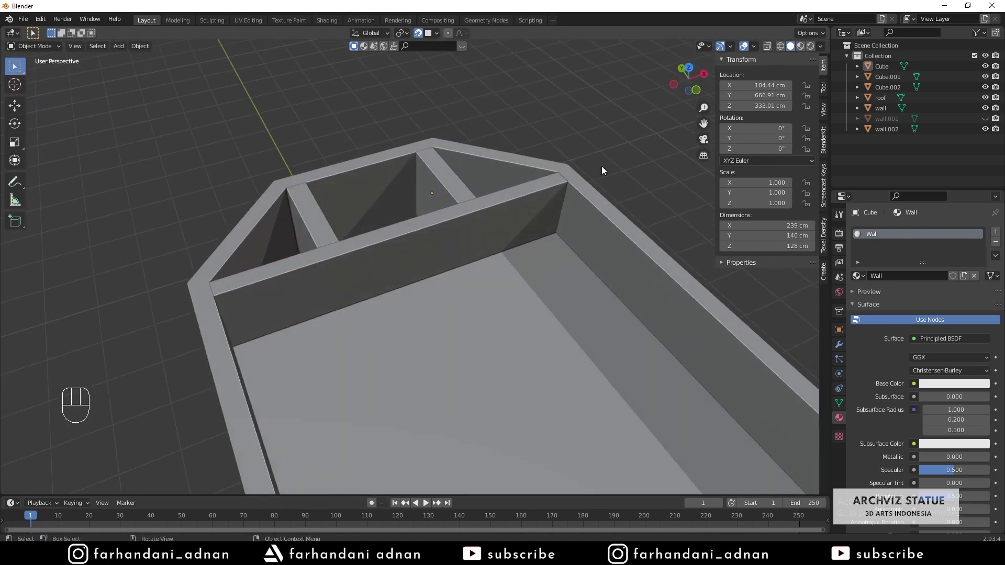
{"action": "left_click", "coordinate": [466, 188]}
{"action": "middle_click_drag", "start_coordinate": [592, 197], "coordinate": [500, 272]}
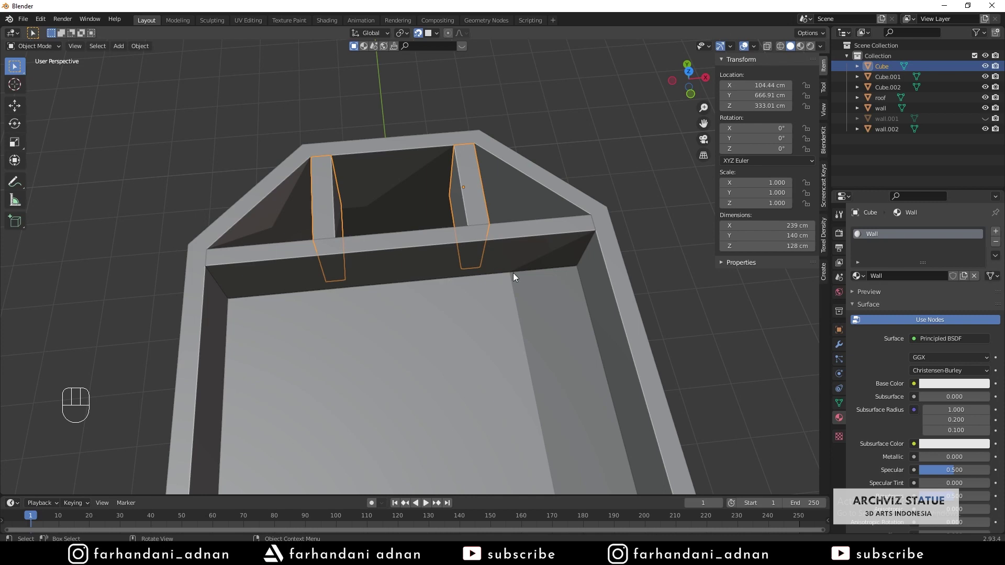
Collapse the timeline area to give the 3D viewport more height
{"action": "left_click_drag", "start_coordinate": [830, 495], "coordinate": [827, 511]}
{"action": "middle_click_drag", "start_coordinate": [551, 337], "coordinate": [594, 305]}
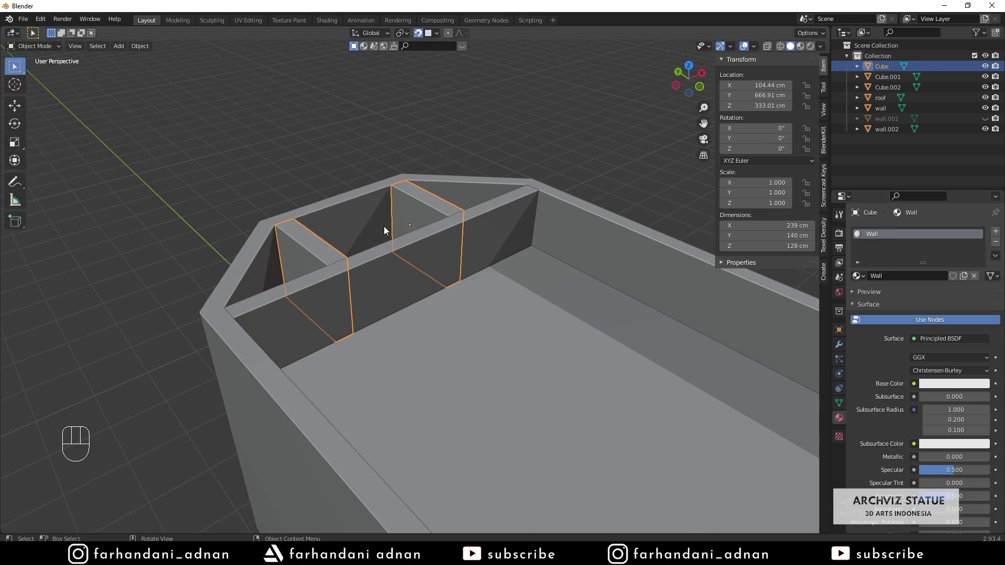
{"action": "mouse_move", "coordinate": [525, 285]}
{"action": "middle_mouse_down"}
{"action": "mouse_move", "coordinate": [482, 314]}
{"action": "mouse_move", "coordinate": [537, 272]}
{"action": "middle_mouse_up"}
{"action": "middle_click_drag", "start_coordinate": [467, 350], "coordinate": [440, 283], "text": "shift"}
{"action": "scroll", "coordinate": [441, 283], "scroll_direction": "down", "scroll_amount": 4}
{"action": "middle_click_drag", "start_coordinate": [471, 325], "coordinate": [480, 288]}
Replace the roof object's material with the existing Wall material
{"action": "left_click", "coordinate": [452, 337]}
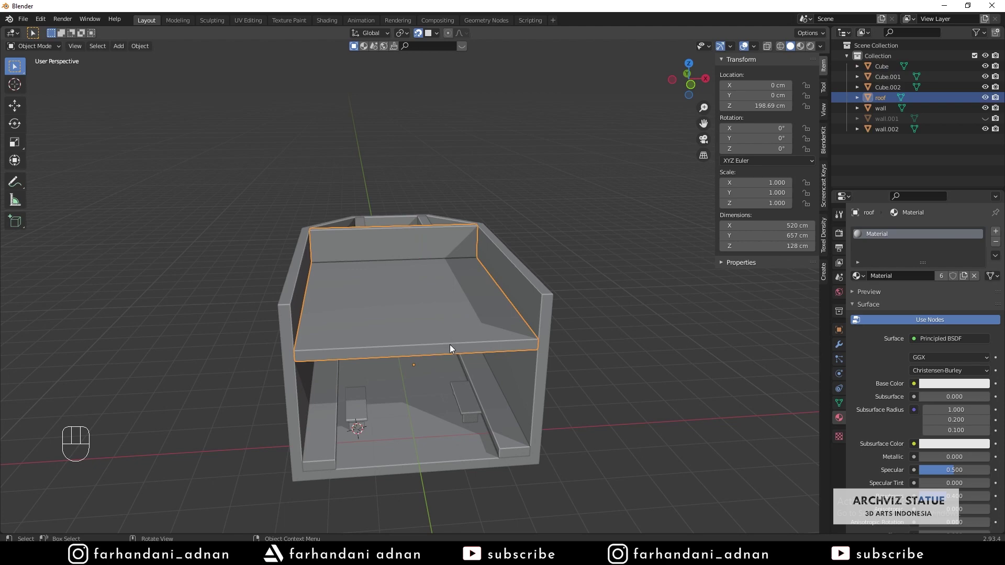
{"action": "left_click", "coordinate": [539, 381]}
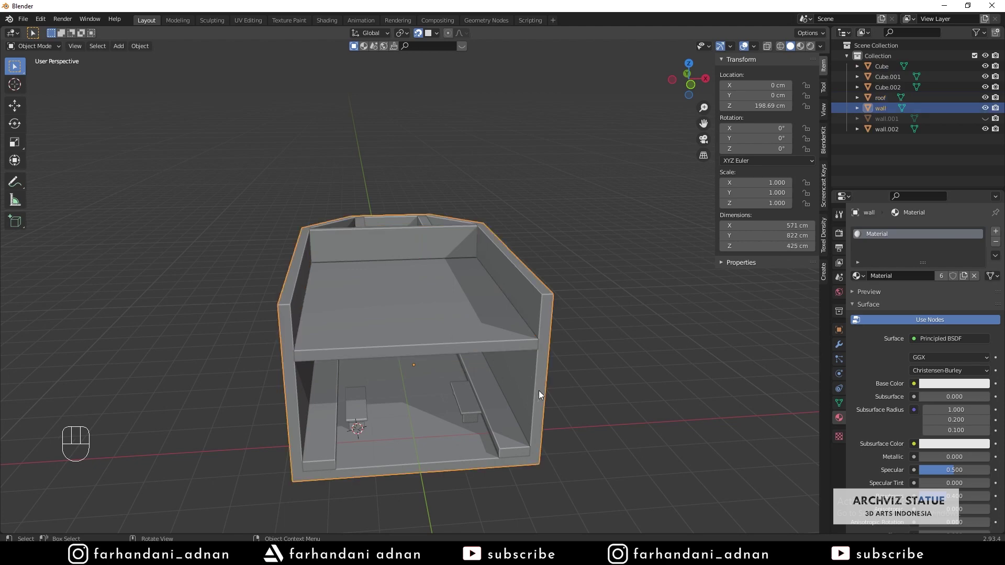
{"action": "left_click", "coordinate": [594, 297]}
{"action": "middle_click_drag", "start_coordinate": [454, 261], "coordinate": [446, 299]}
{"action": "left_click", "coordinate": [446, 297]}
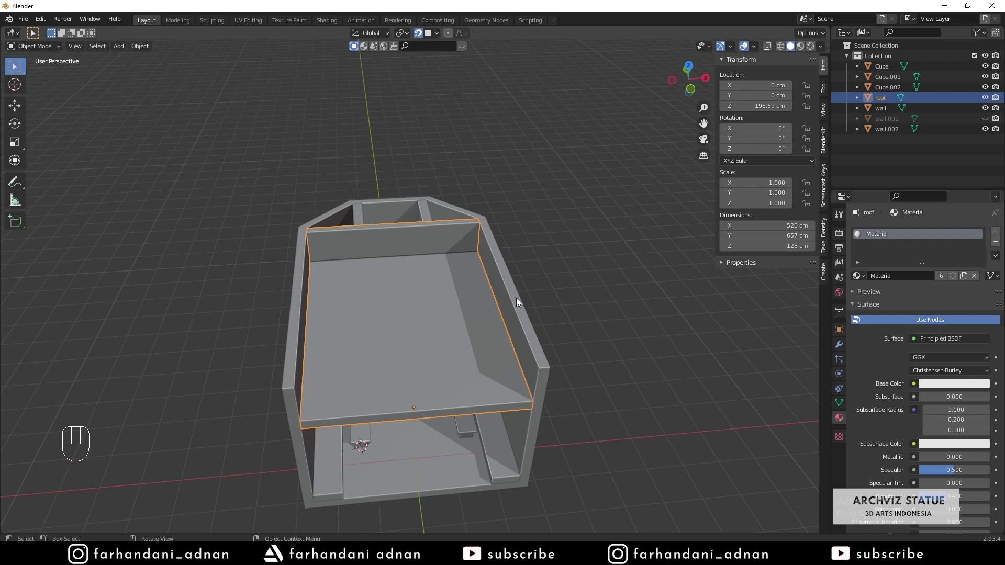
{"action": "left_click", "coordinate": [856, 277]}
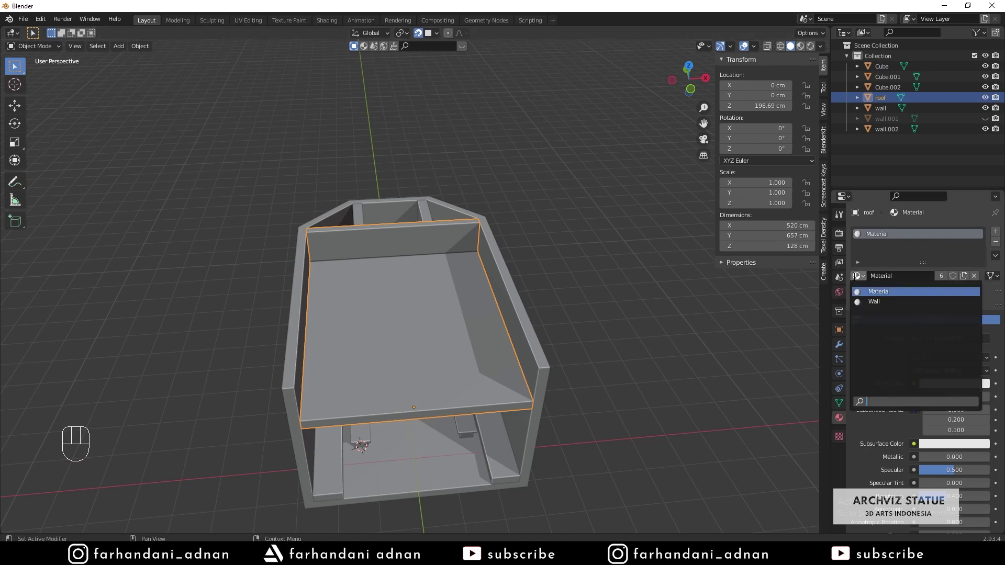
{"action": "left_click", "coordinate": [868, 303]}
{"action": "left_click", "coordinate": [577, 246]}
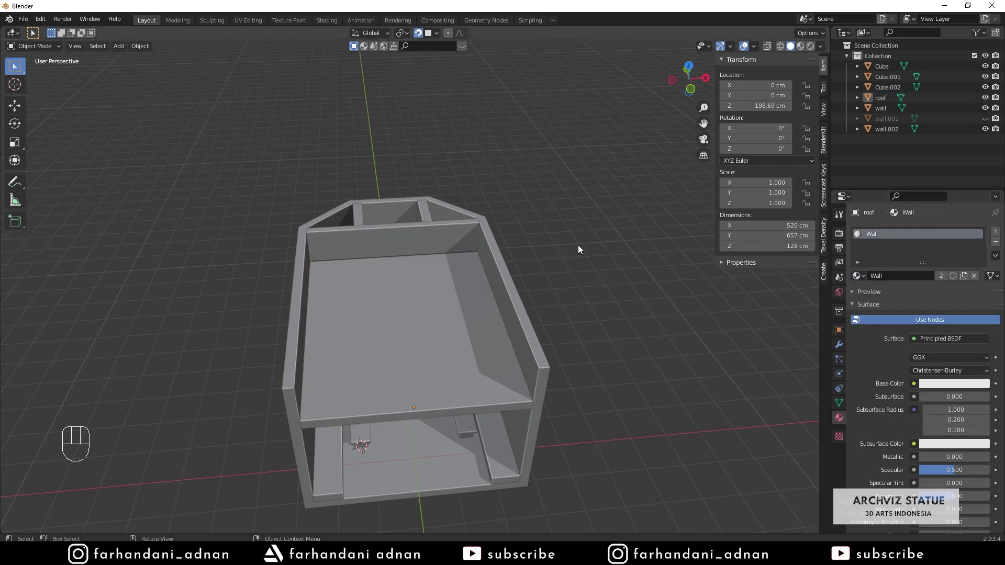
Link the Wall material from the beams object Cube to the roof and wall objects using Link Materials
{"action": "left_click", "coordinate": [417, 316]}
{"action": "middle_click_drag", "start_coordinate": [539, 297], "coordinate": [533, 262]}
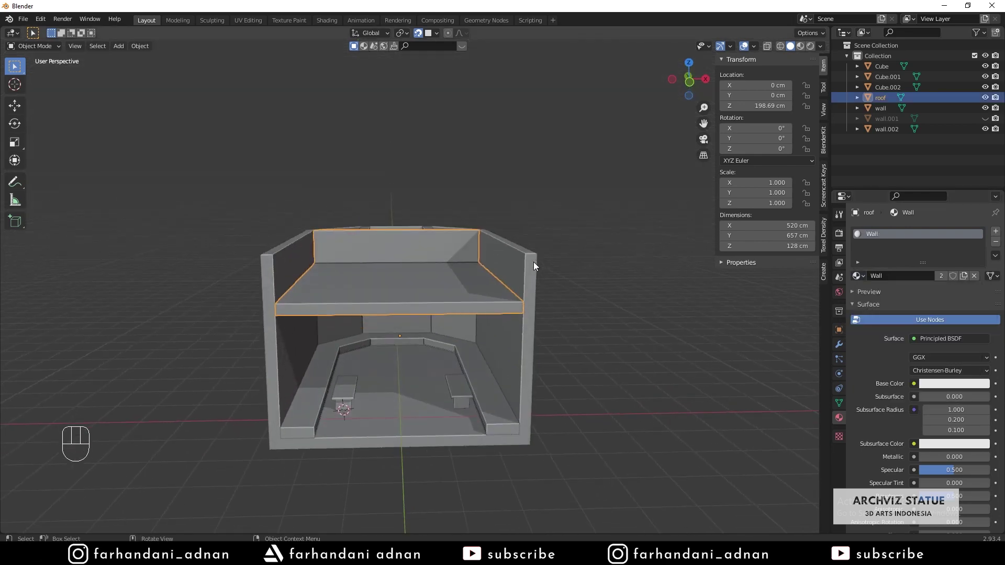
{"action": "left_click", "coordinate": [505, 348], "text": "shift"}
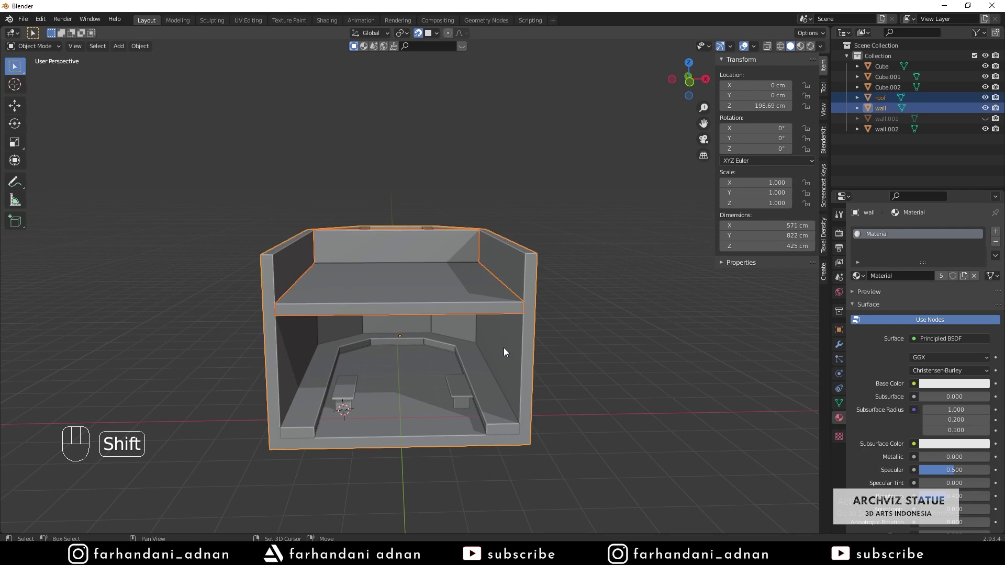
{"action": "middle_click_drag", "start_coordinate": [456, 280], "coordinate": [481, 342]}
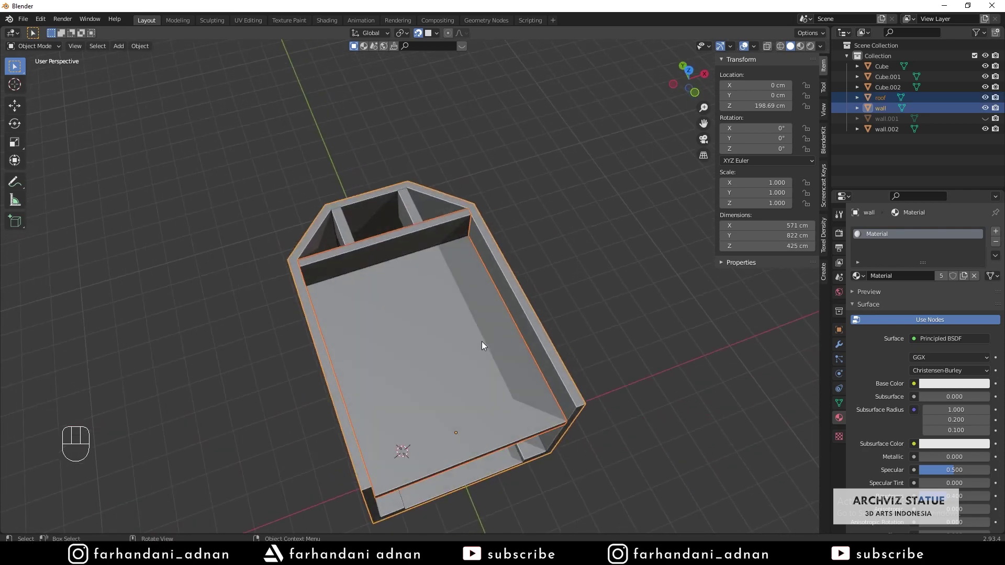
{"action": "scroll", "coordinate": [417, 206], "scroll_direction": "up", "scroll_amount": 3}
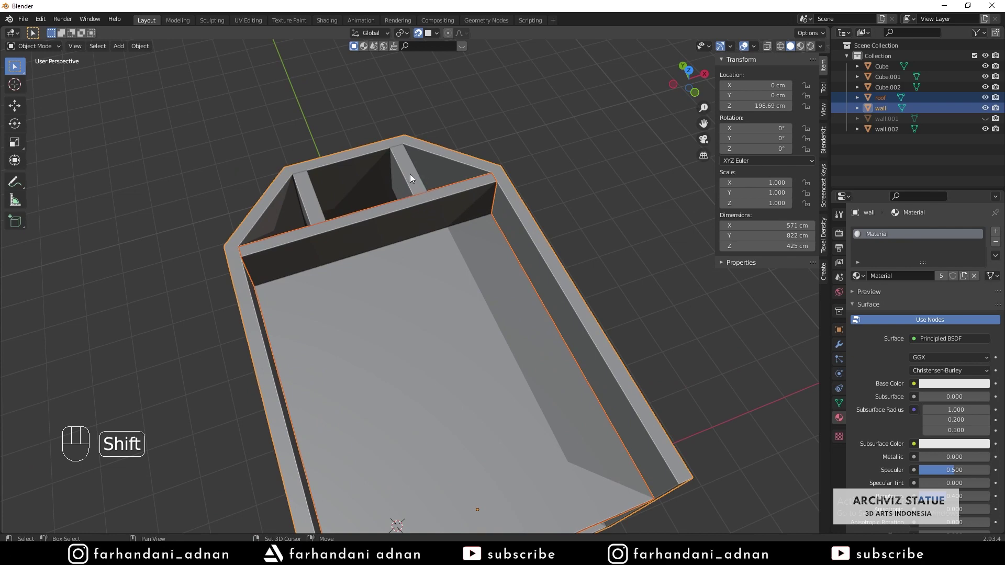
{"action": "left_click", "coordinate": [407, 181], "text": "shift"}
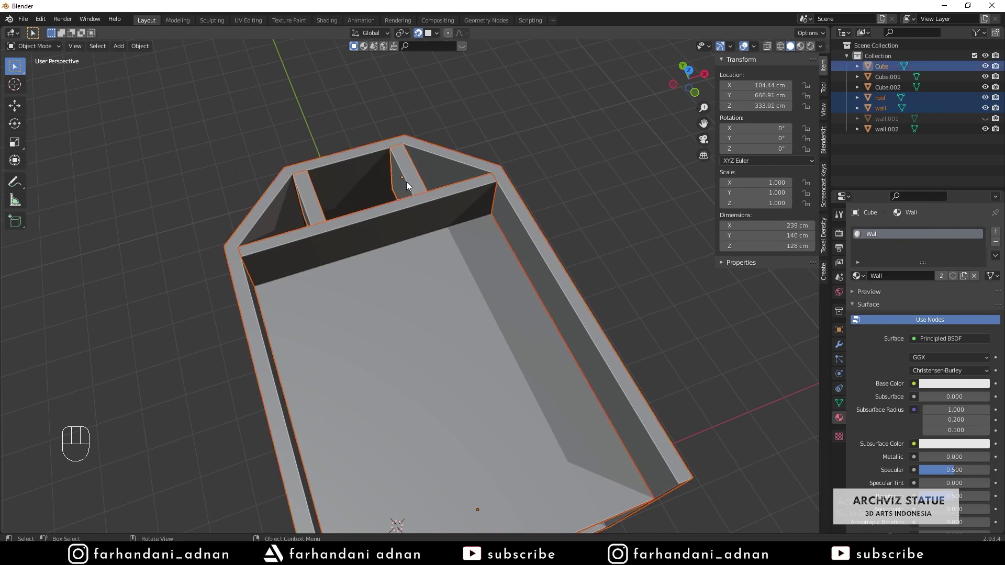
{"action": "key", "text": "ctrl+l"}
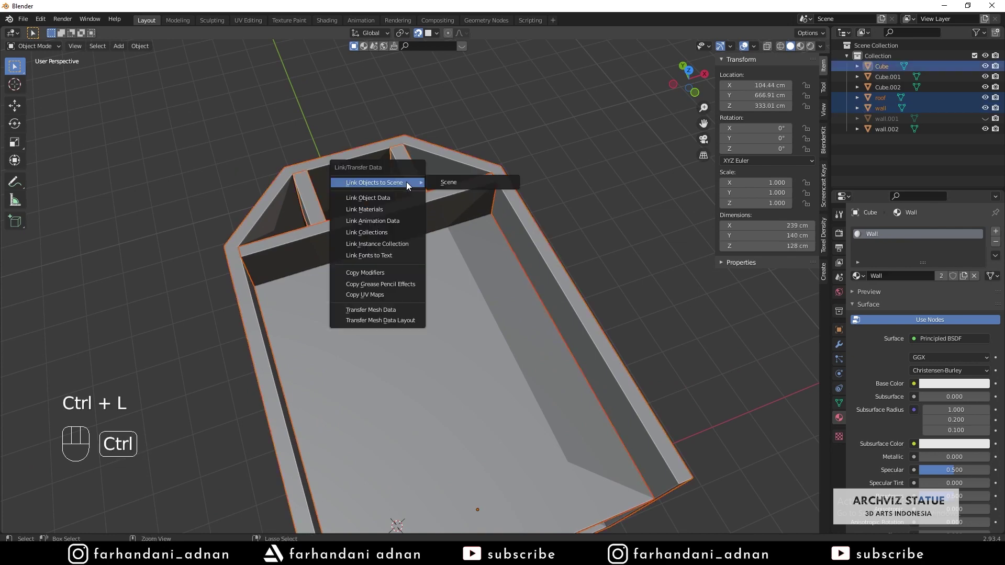
{"action": "left_click", "coordinate": [391, 208]}
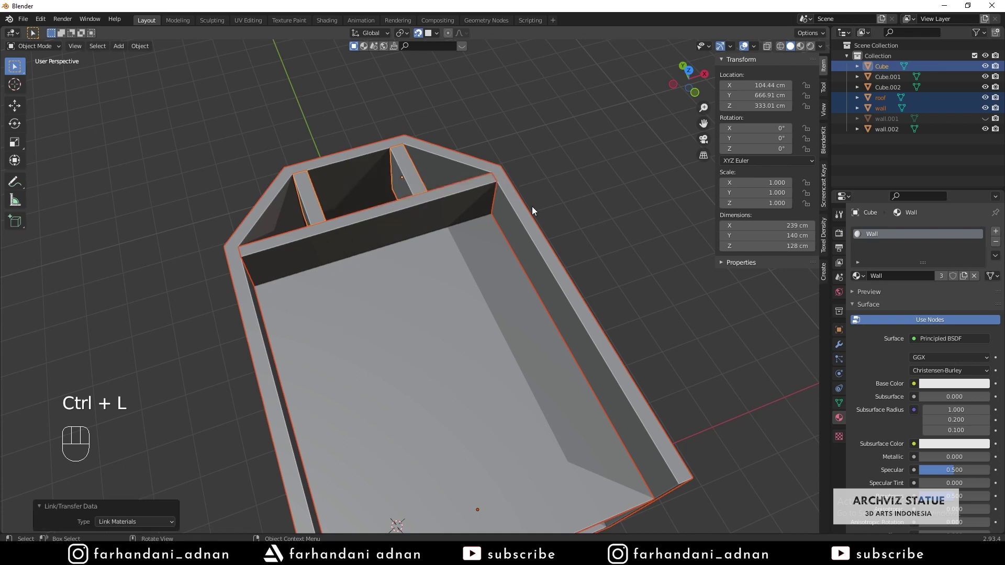
{"action": "left_click", "coordinate": [544, 293]}
{"action": "middle_click_drag", "start_coordinate": [544, 292], "coordinate": [589, 369]}
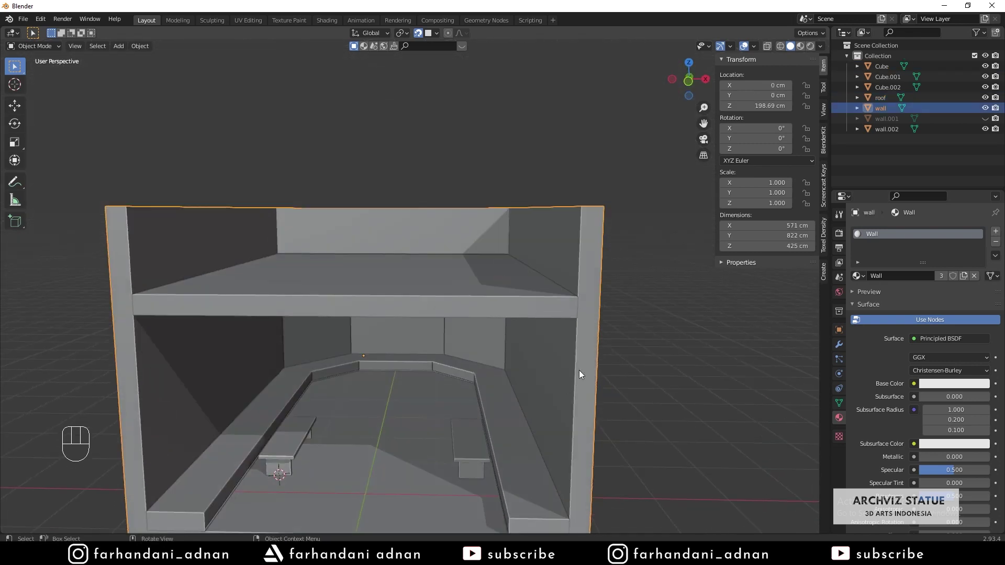
Rename the material of the floor border wall.002 as slider
{"action": "middle_click_drag", "start_coordinate": [523, 271], "coordinate": [449, 293]}
{"action": "left_click", "coordinate": [413, 184]}
{"action": "left_click", "coordinate": [448, 294]}
{"action": "left_click", "coordinate": [492, 354]}
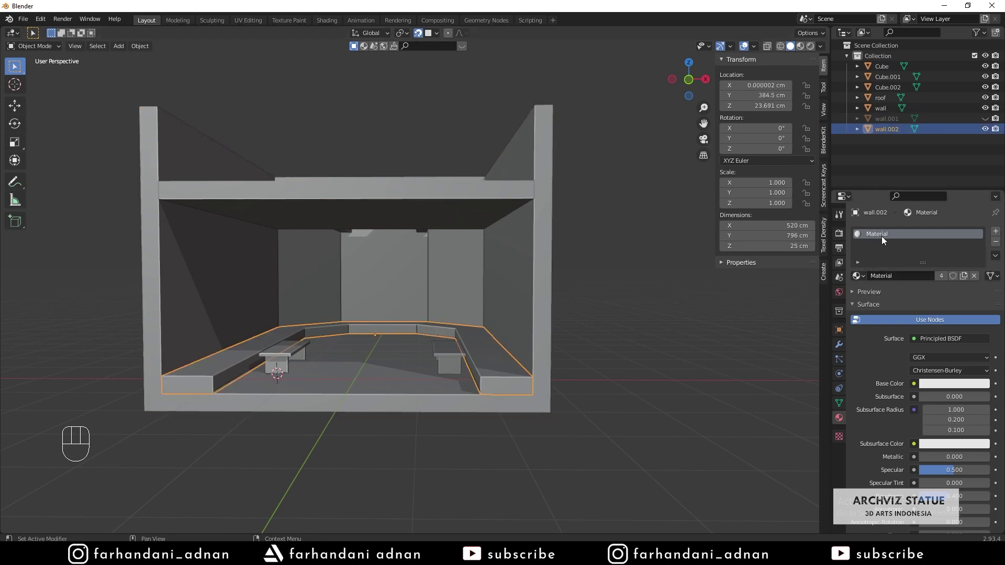
{"action": "left_click", "coordinate": [906, 256]}
{"action": "type", "text": "slider"}
{"action": "key", "text": "Return"}
Assign the existing slider material to both benches, Cube.001 and Cube.002
{"action": "left_click", "coordinate": [445, 351]}
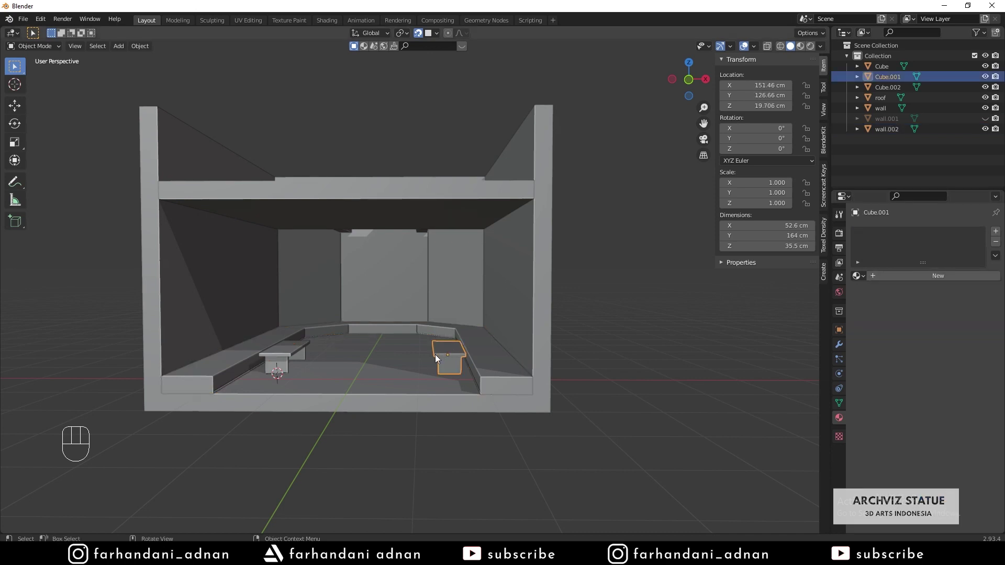
{"action": "left_click", "coordinate": [297, 346], "text": "shift"}
{"action": "key", "text": "ctrl+z"}
{"action": "left_click", "coordinate": [859, 276]}
{"action": "left_click", "coordinate": [871, 292]}
{"action": "left_click", "coordinate": [287, 349]}
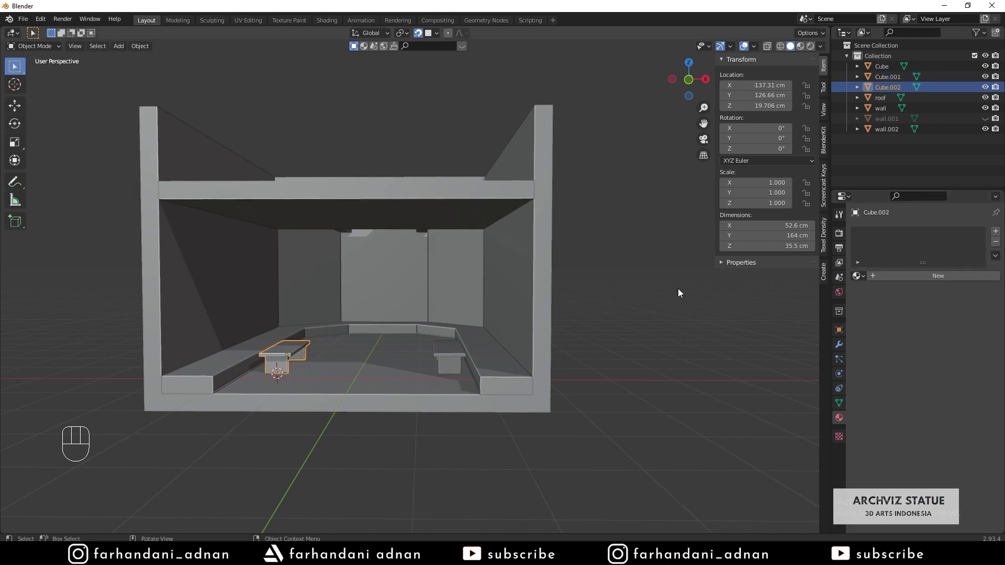
{"action": "left_click", "coordinate": [859, 276]}
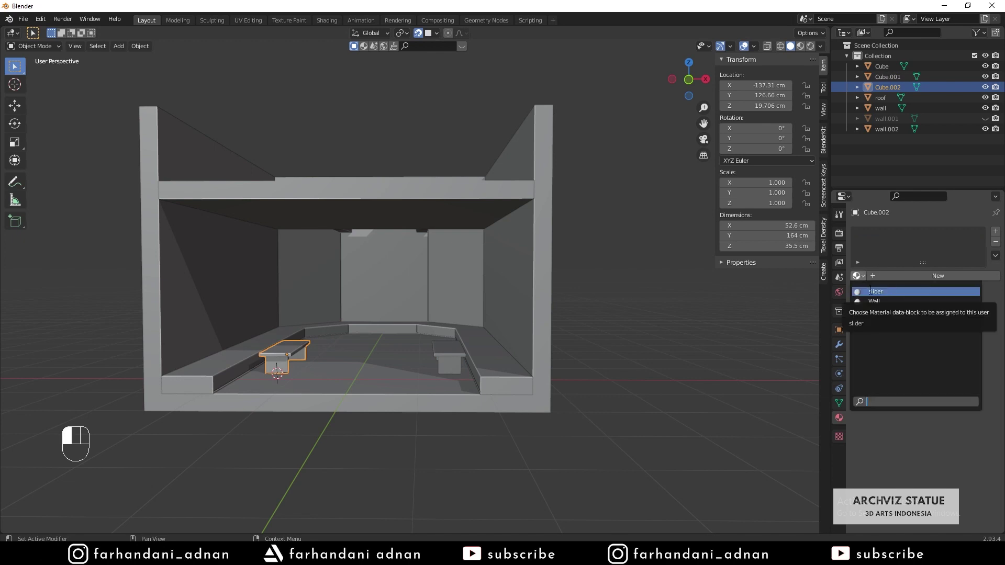
{"action": "left_click", "coordinate": [870, 291]}
Open the wall object in Edit Mode with its whole mesh selected
{"action": "left_click", "coordinate": [566, 251]}
{"action": "mouse_move", "coordinate": [504, 226]}
{"action": "middle_mouse_down"}
{"action": "mouse_move", "coordinate": [495, 258]}
{"action": "mouse_move", "coordinate": [494, 229]}
{"action": "middle_mouse_up"}
{"action": "left_click", "coordinate": [571, 263]}
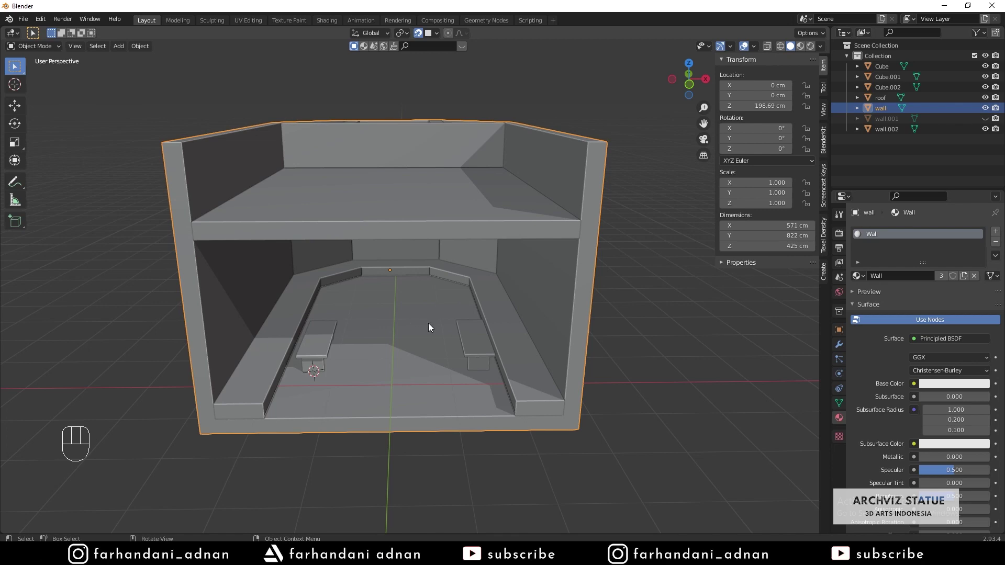
{"action": "key", "text": "Tab"}
{"action": "middle_click_drag", "start_coordinate": [426, 309], "coordinate": [446, 302]}
{"action": "key", "text": "a"}
{"action": "key", "text": "Tab"}
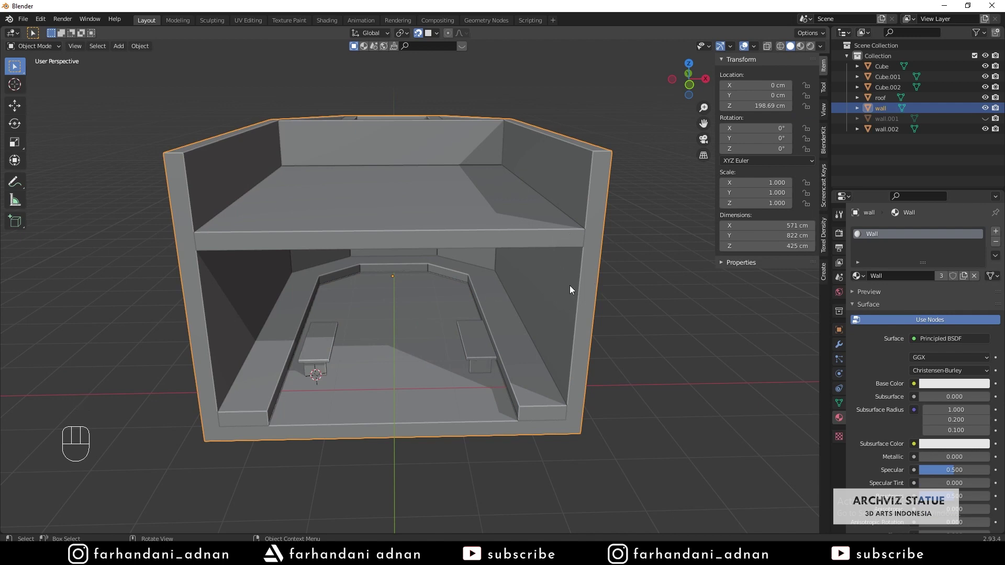
{"action": "key", "text": "Tab"}
{"action": "mouse_move", "coordinate": [424, 256]}
{"action": "middle_mouse_down"}
{"action": "mouse_move", "coordinate": [425, 238]}
{"action": "mouse_move", "coordinate": [424, 264]}
{"action": "middle_mouse_up"}
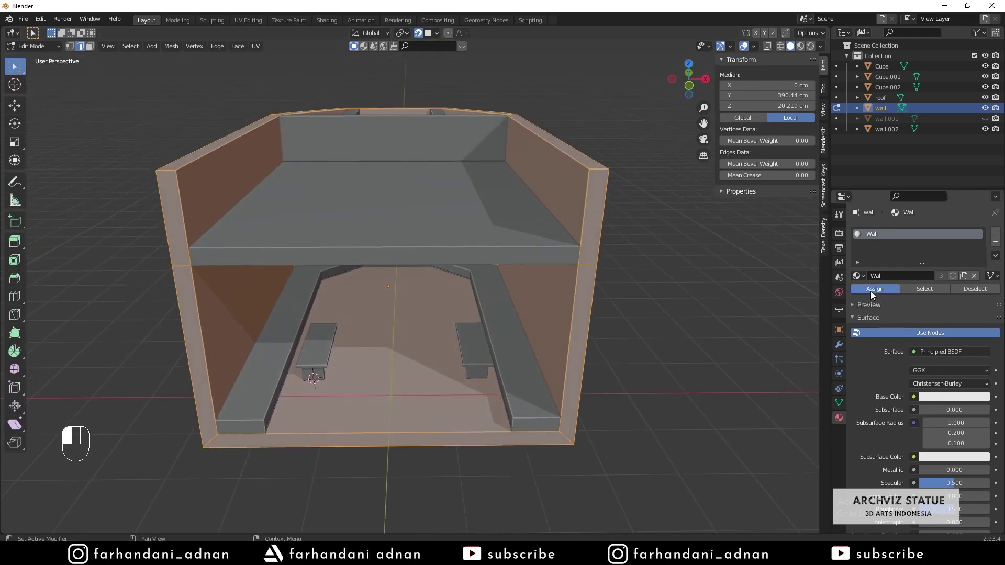
Add a second material slot to the wall object and create a new material named floor in it
{"action": "left_click", "coordinate": [995, 232]}
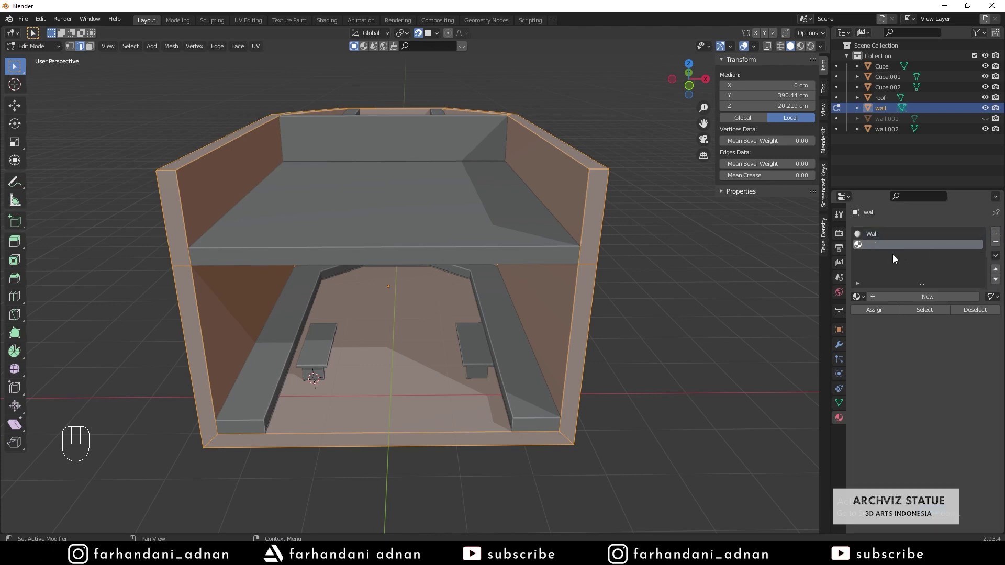
{"action": "left_click", "coordinate": [902, 296]}
{"action": "double_click", "coordinate": [885, 246]}
{"action": "type", "text": "floor"}
{"action": "key", "text": "Return"}
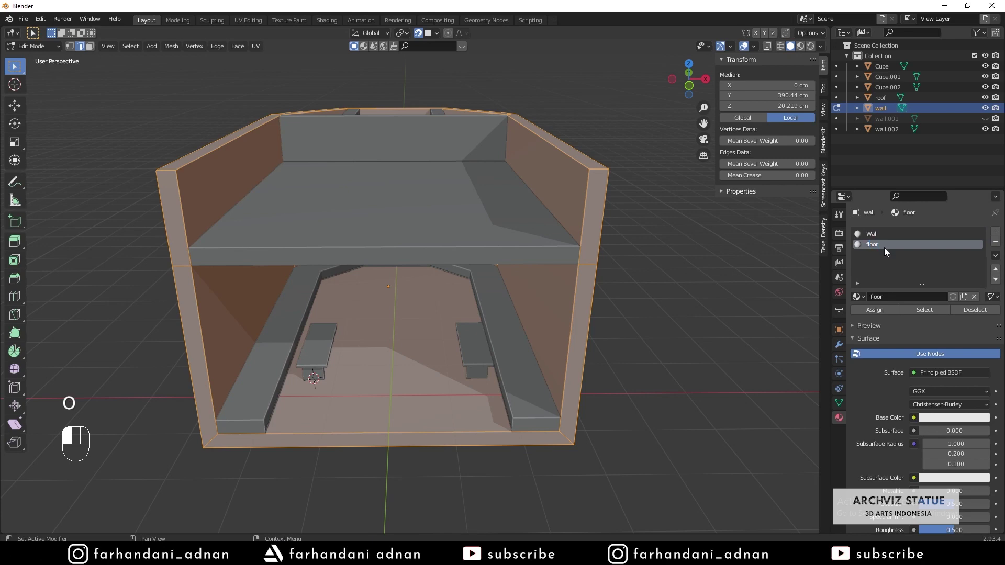
Select only the room's floor face of the wall object and assign the floor material to it
{"action": "key", "text": "alt+a"}
{"action": "key", "text": "3"}
{"action": "left_click", "coordinate": [435, 358]}
{"action": "middle_click_drag", "start_coordinate": [486, 357], "coordinate": [487, 358]}
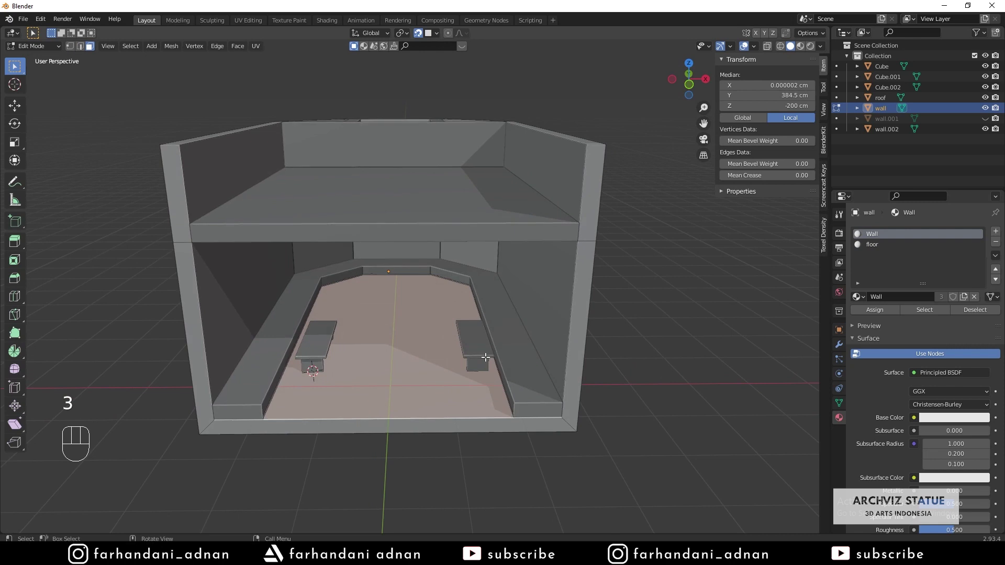
{"action": "left_click", "coordinate": [872, 244]}
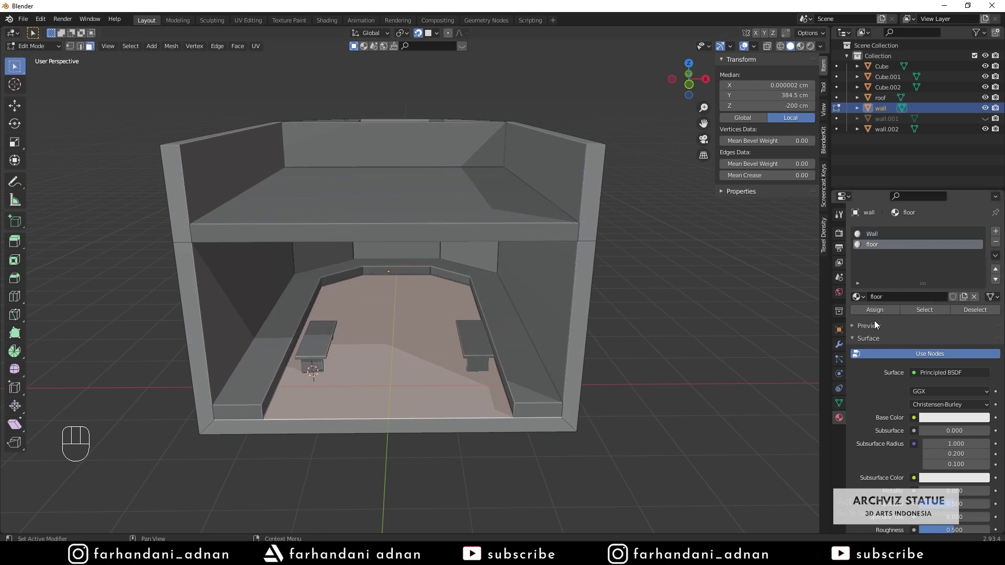
{"action": "left_click", "coordinate": [394, 339]}
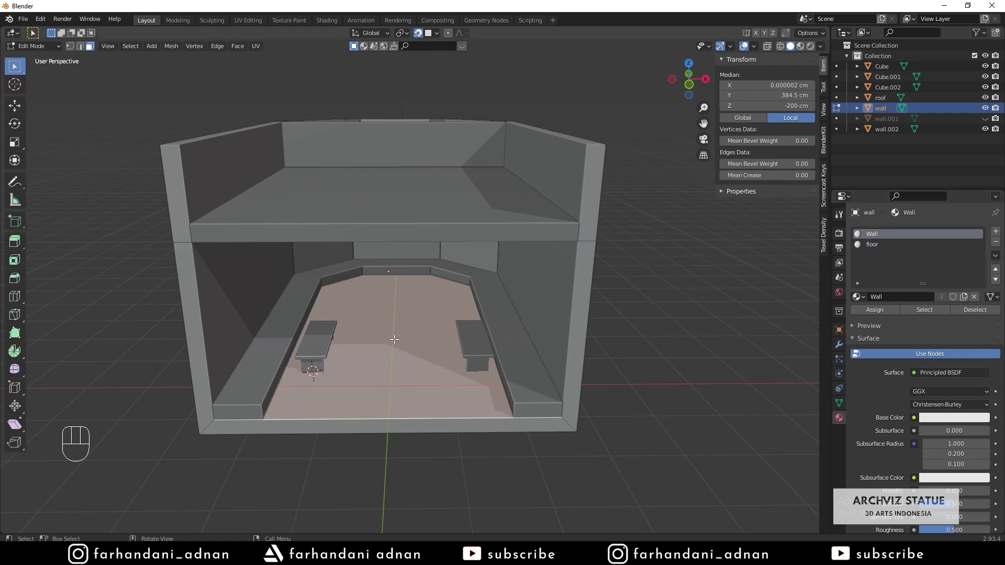
{"action": "left_click", "coordinate": [876, 246]}
{"action": "left_click", "coordinate": [873, 311]}
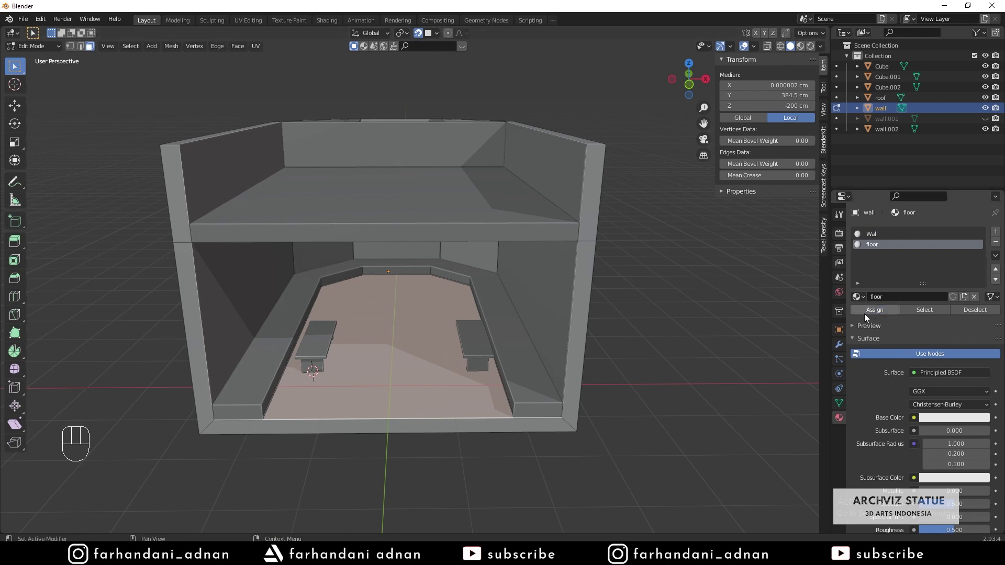
Assign the floor material to the selected ground-floor face of the wall object and leave face editing
{"action": "left_click", "coordinate": [865, 313]}
{"action": "left_click", "coordinate": [865, 313]}
{"action": "left_click", "coordinate": [865, 313]}
{"action": "key", "text": "Tab"}
{"action": "middle_click_drag", "start_coordinate": [673, 315], "coordinate": [502, 289]}
Check which faces of the wall object use the Wall and floor materials by selecting each material's faces
{"action": "key", "text": "Tab"}
{"action": "key", "text": "a"}
{"action": "key", "text": "a"}
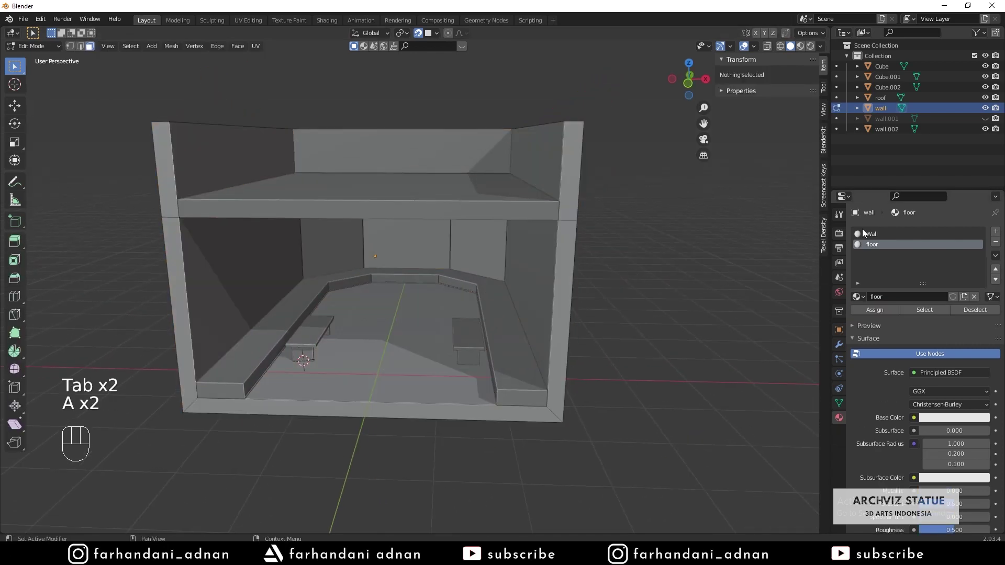
{"action": "left_click", "coordinate": [865, 233]}
{"action": "left_click", "coordinate": [924, 309]}
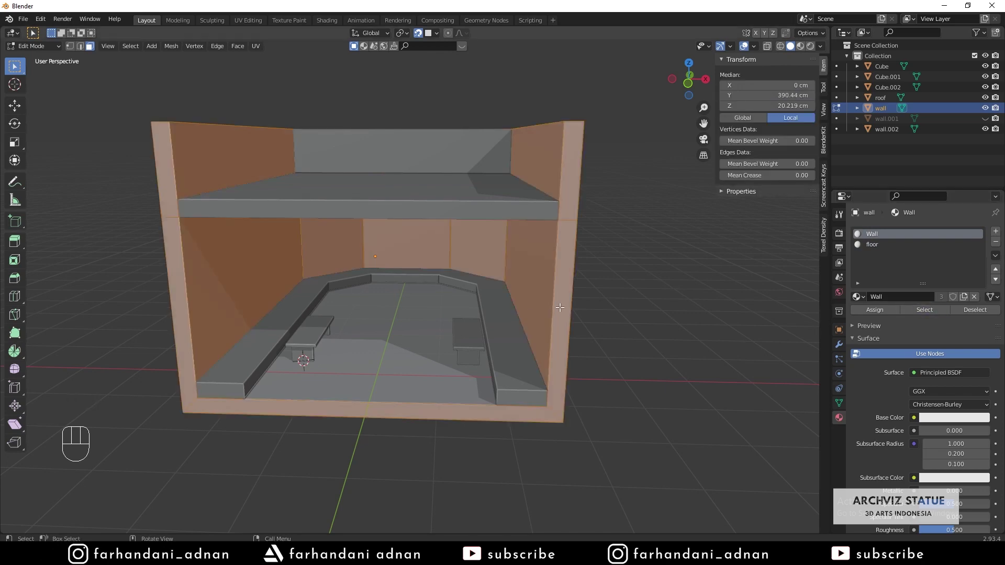
{"action": "middle_click_drag", "start_coordinate": [574, 307], "coordinate": [498, 280]}
{"action": "middle_click_drag", "start_coordinate": [426, 298], "coordinate": [419, 318]}
{"action": "left_click", "coordinate": [648, 282]}
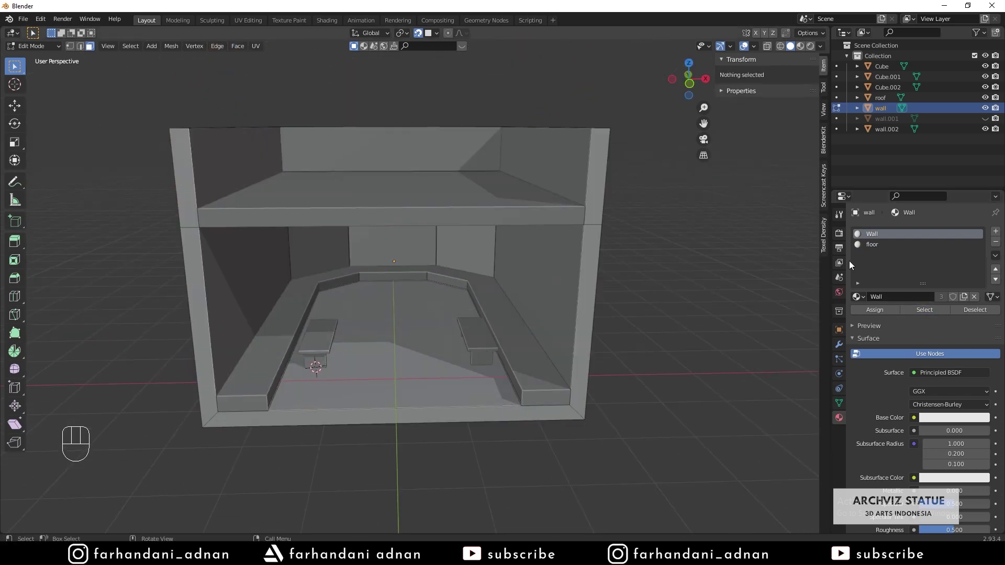
{"action": "left_click", "coordinate": [891, 244]}
{"action": "left_click", "coordinate": [914, 310]}
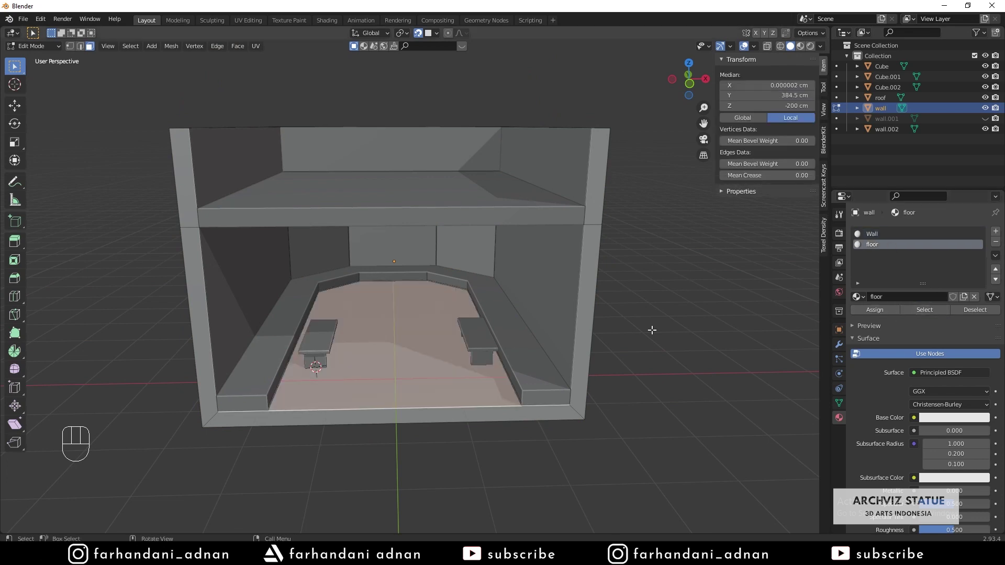
{"action": "key", "text": "Tab"}
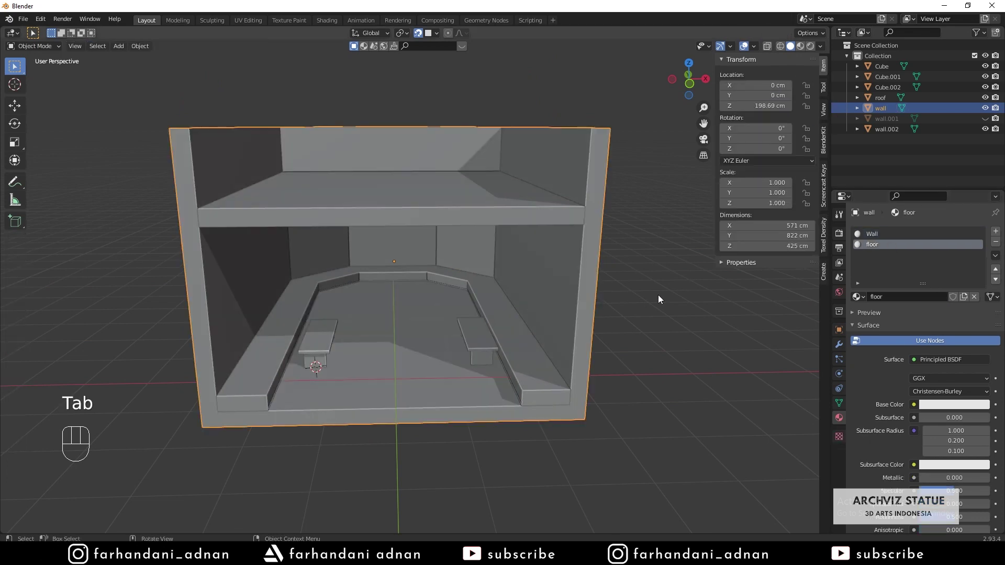
{"action": "key", "text": "alt"}
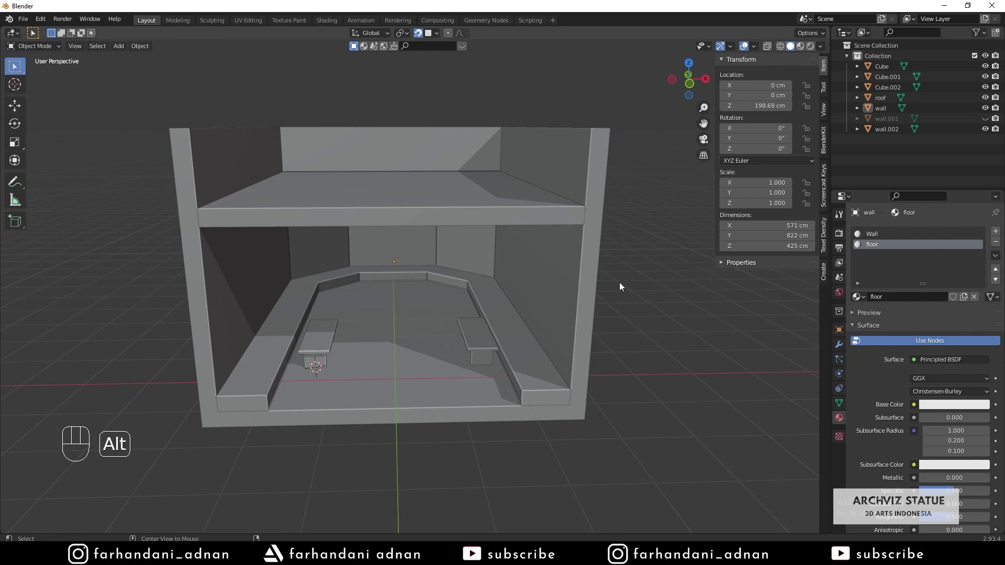
{"action": "key", "text": "alt+h"}
{"action": "middle_click_drag", "start_coordinate": [521, 277], "coordinate": [536, 281]}
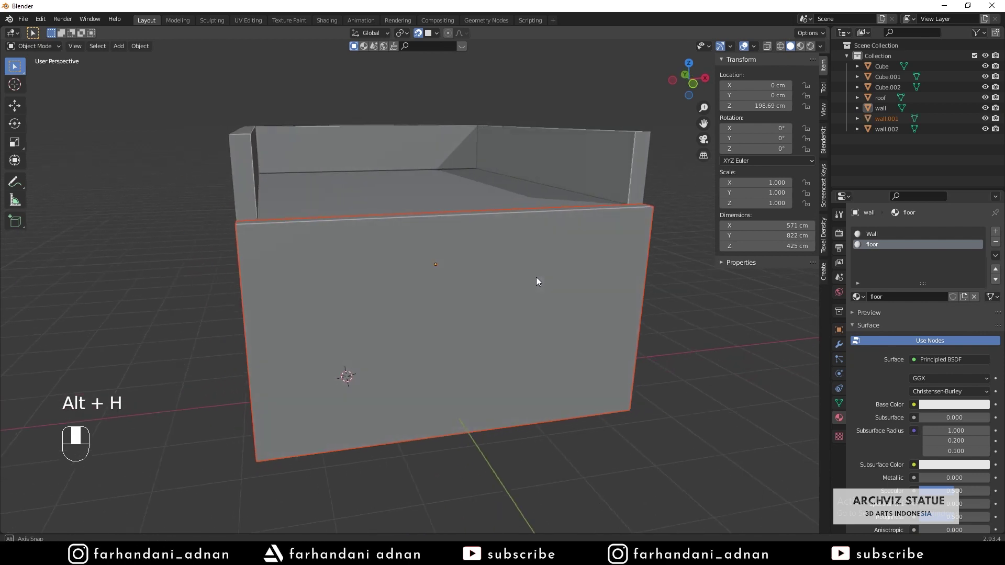
{"action": "left_click", "coordinate": [492, 313]}
{"action": "key", "text": "h"}
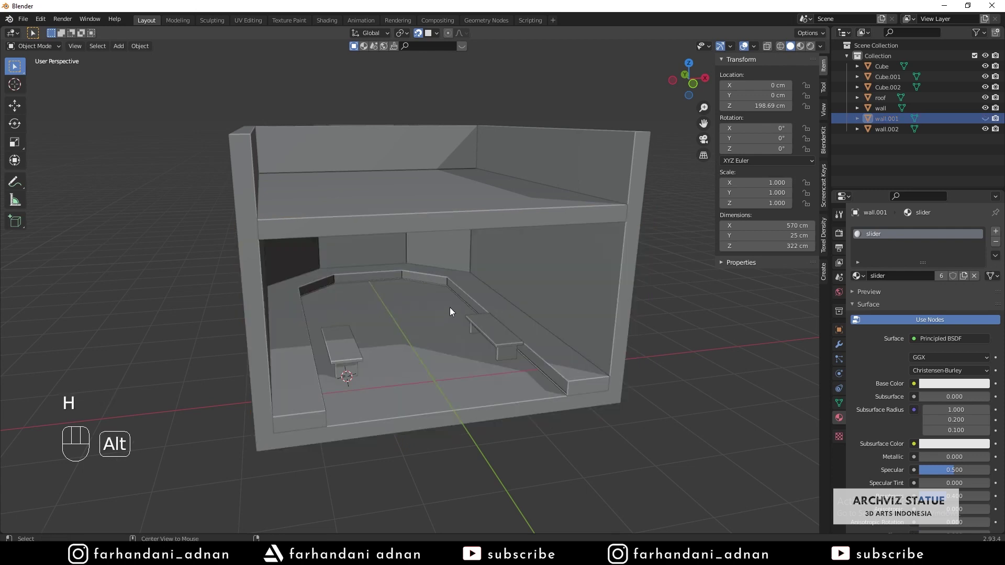
Reveal the hidden front wall panel and set its material to floor
{"action": "key", "text": "alt+h"}
{"action": "key", "text": "Tab"}
{"action": "key", "text": "a"}
{"action": "key", "text": "q"}
{"action": "left_click", "coordinate": [585, 375]}
{"action": "key", "text": "Tab"}
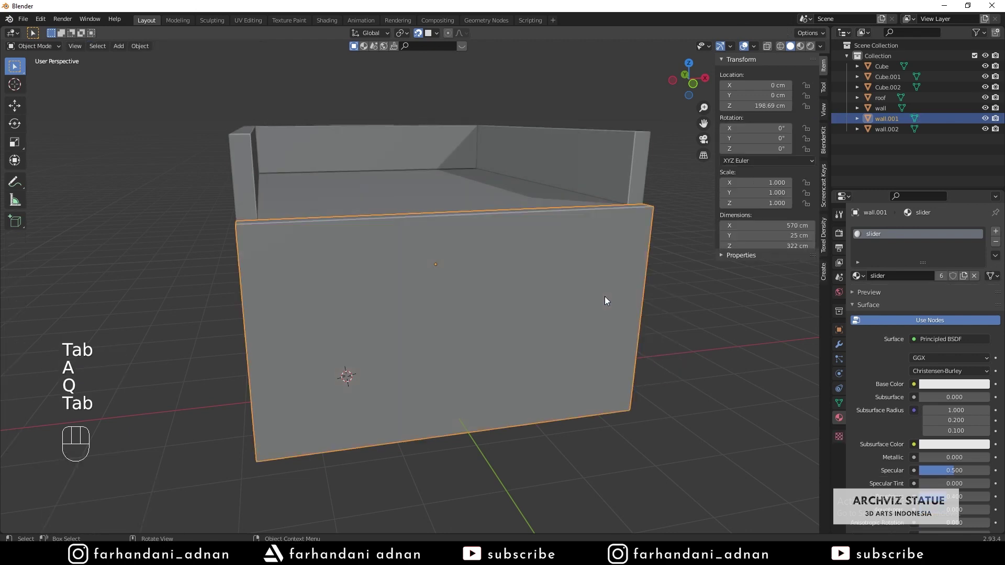
{"action": "left_click", "coordinate": [859, 276]}
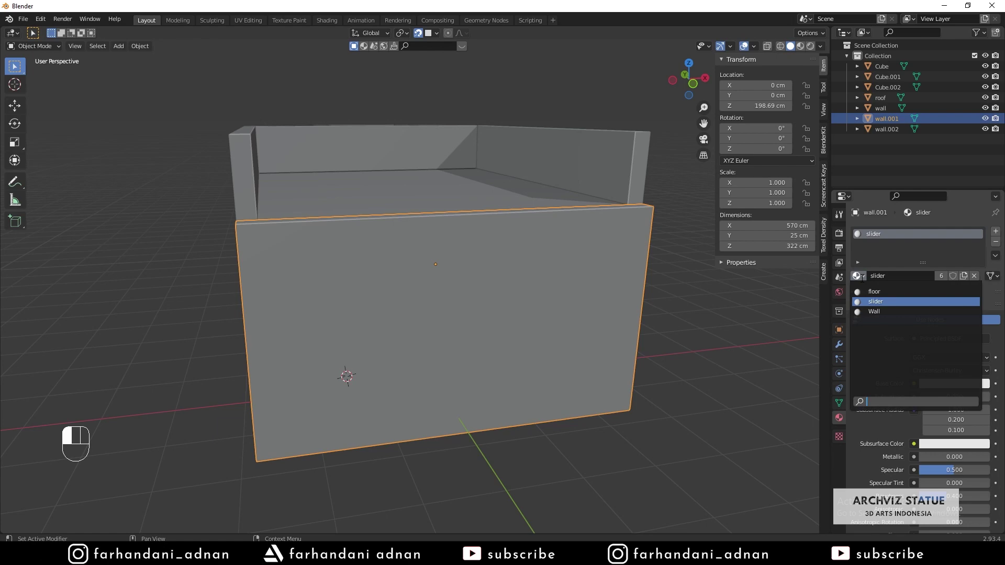
{"action": "left_click", "coordinate": [874, 291]}
Check the materials of the dividers at the rear roof opening and of the U-shaped ledge inside the room
{"action": "middle_click_drag", "start_coordinate": [335, 220], "coordinate": [300, 143]}
{"action": "left_click", "coordinate": [299, 144]}
{"action": "middle_click_drag", "start_coordinate": [254, 219], "coordinate": [274, 333]}
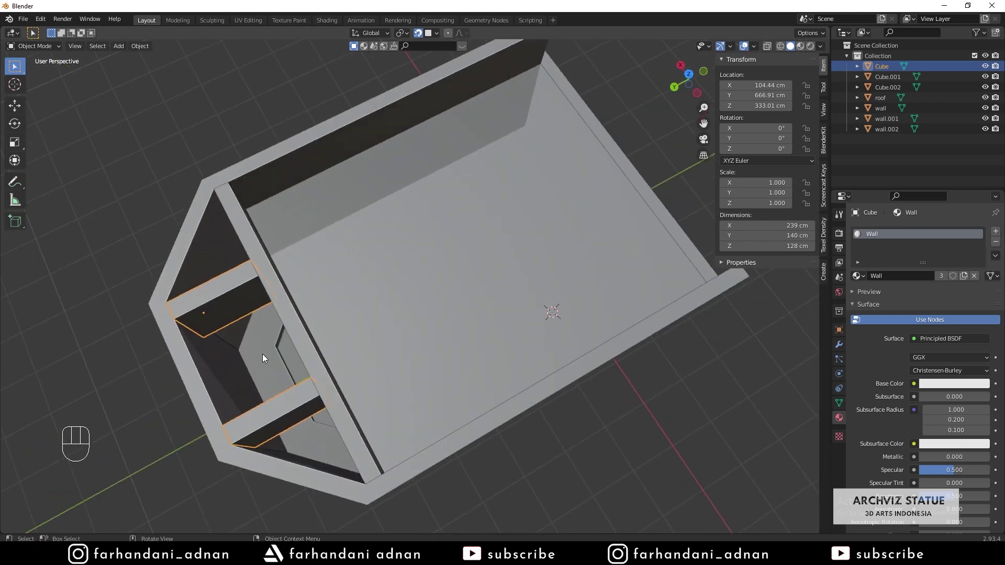
{"action": "left_click", "coordinate": [263, 363]}
{"action": "middle_click_drag", "start_coordinate": [493, 269], "coordinate": [321, 197]}
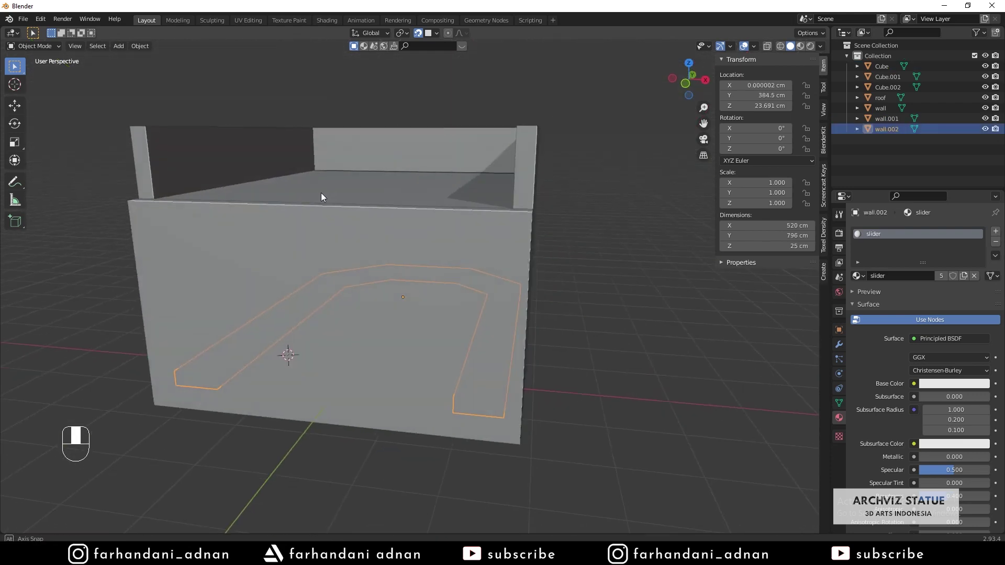
{"action": "scroll", "coordinate": [516, 257], "scroll_direction": "up", "scroll_amount": 3}
Hide the front wall panel to expose the interior
{"action": "left_click", "coordinate": [516, 256]}
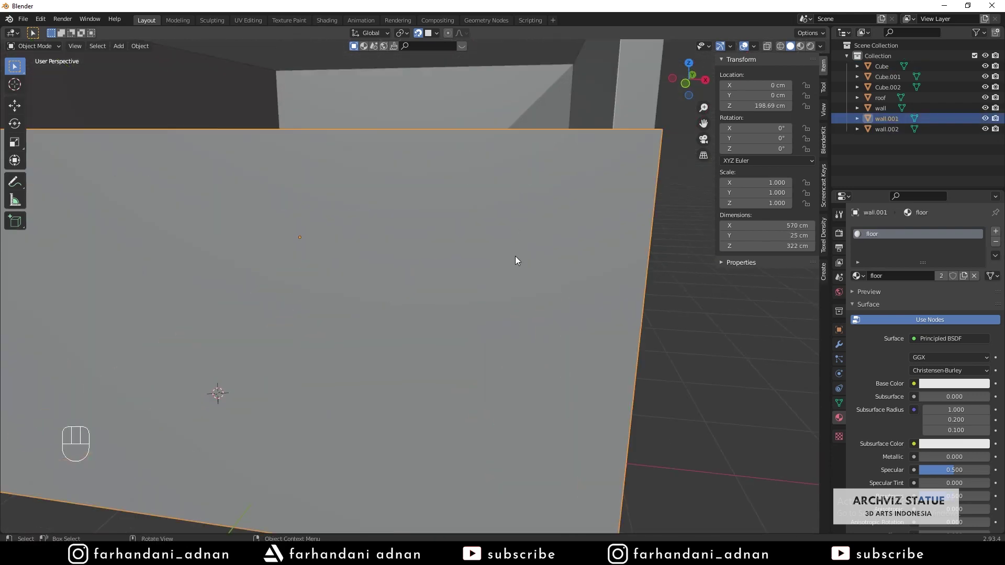
{"action": "key", "text": "h"}
{"action": "middle_click_drag", "start_coordinate": [454, 303], "coordinate": [549, 294]}
{"action": "scroll", "coordinate": [531, 293], "scroll_direction": "up", "scroll_amount": 5}
Add a second material slot with a new material named light to the U-shaped ledge
{"action": "left_click", "coordinate": [566, 300]}
{"action": "key", "text": "Tab"}
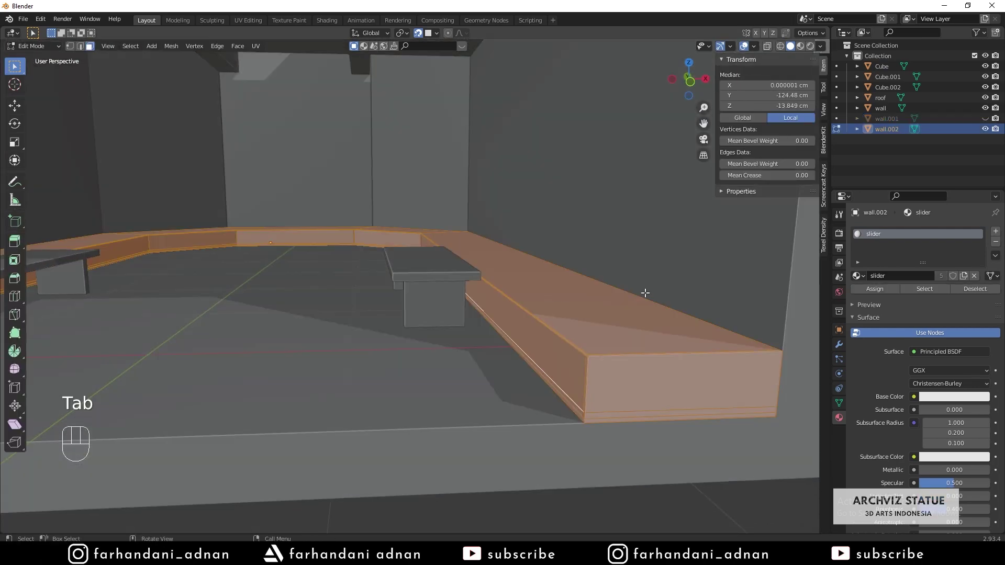
{"action": "left_click", "coordinate": [996, 231]}
{"action": "left_click", "coordinate": [896, 295]}
{"action": "double_click", "coordinate": [883, 245]}
{"action": "type", "text": "light"}
{"action": "key", "text": "Return"}
Assign the light material to the thin recessed strip of faces running along the base of the U-shaped ledge
{"action": "left_click", "coordinate": [578, 413]}
{"action": "middle_click_drag", "start_coordinate": [652, 375], "coordinate": [354, 393]}
{"action": "scroll", "coordinate": [688, 375], "scroll_direction": "up", "scroll_amount": 2}
{"action": "left_click", "coordinate": [568, 375]}
{"action": "scroll", "coordinate": [568, 381], "scroll_direction": "down", "scroll_amount": 5}
{"action": "scroll", "coordinate": [353, 392], "scroll_direction": "down", "scroll_amount": 3}
{"action": "middle_click_drag", "start_coordinate": [353, 393], "coordinate": [422, 335], "text": "shift"}
{"action": "scroll", "coordinate": [422, 335], "scroll_direction": "up", "scroll_amount": 6}
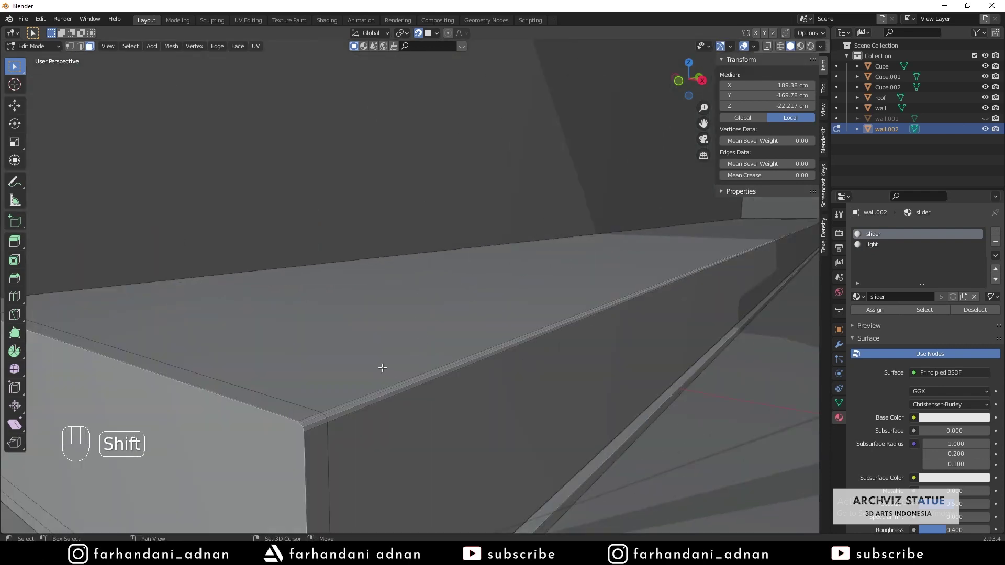
{"action": "middle_click_drag", "start_coordinate": [383, 369], "coordinate": [372, 339], "text": "shift"}
{"action": "left_click", "coordinate": [314, 399], "text": "ctrl"}
{"action": "scroll", "coordinate": [596, 380], "scroll_direction": "down", "scroll_amount": 6}
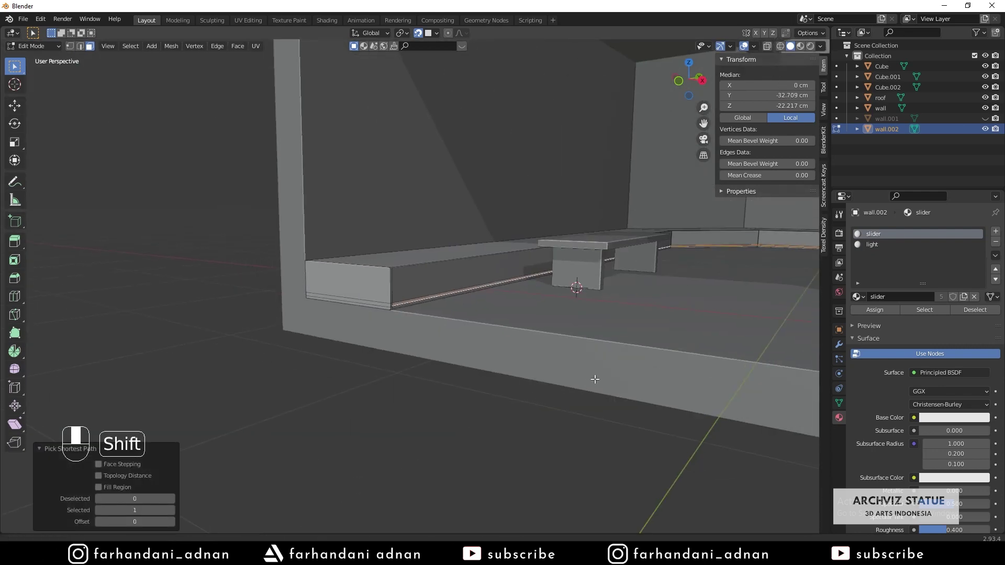
{"action": "middle_click_drag", "start_coordinate": [599, 377], "coordinate": [743, 335]}
{"action": "left_click", "coordinate": [888, 245]}
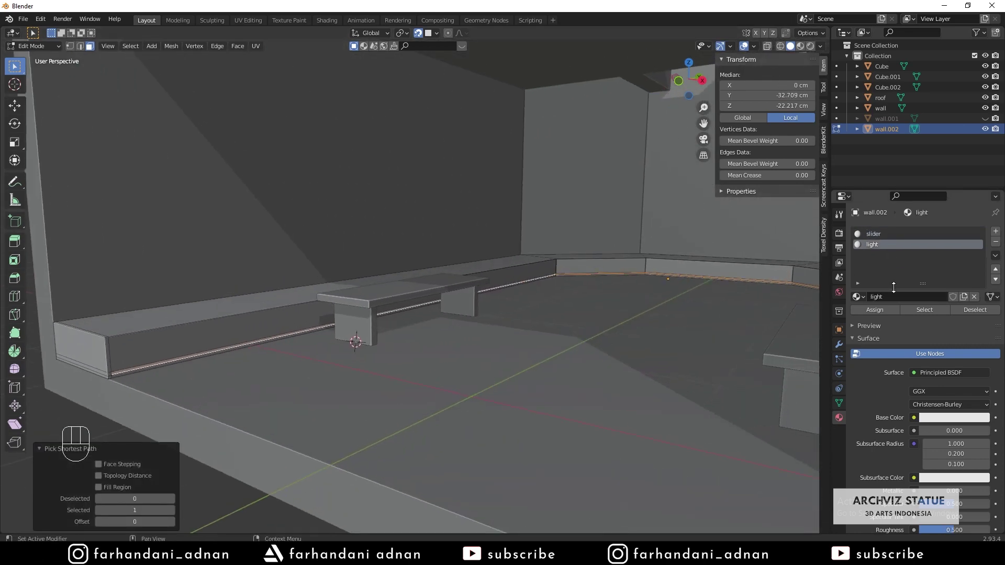
{"action": "left_click", "coordinate": [882, 313]}
{"action": "middle_click_drag", "start_coordinate": [421, 308], "coordinate": [430, 306]}
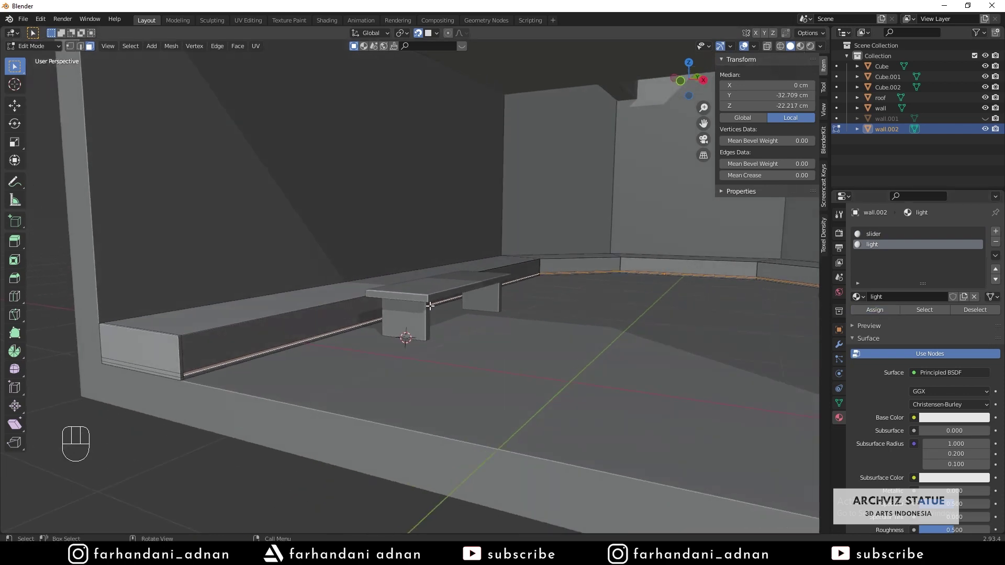
Check which faces of the U-shaped ledge use the slider and light materials, then leave face editing
{"action": "key", "text": "a"}
{"action": "key", "text": "a"}
{"action": "left_click", "coordinate": [890, 234]}
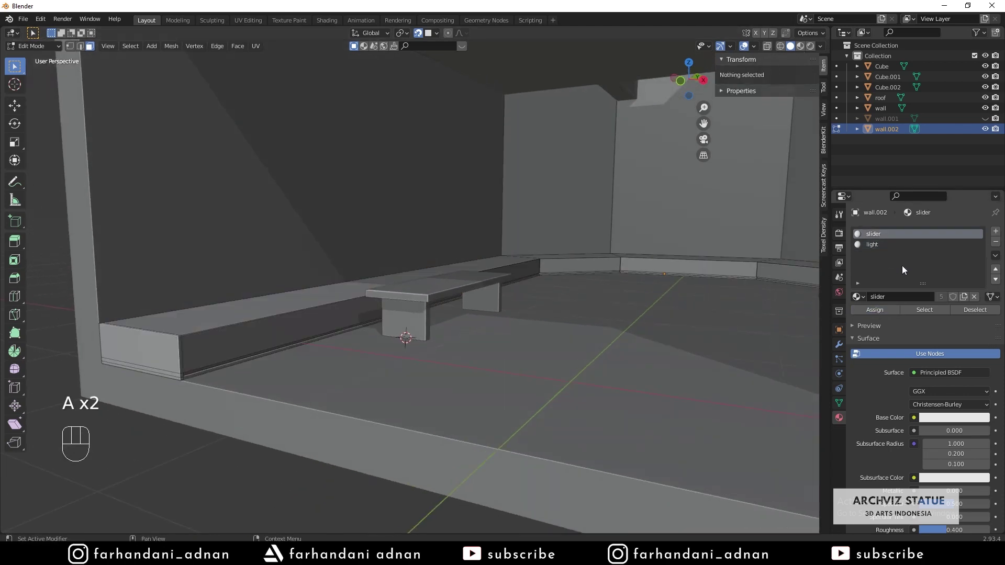
{"action": "left_click", "coordinate": [916, 309]}
{"action": "key", "text": "a"}
{"action": "key", "text": "a"}
{"action": "left_click", "coordinate": [907, 244]}
{"action": "left_click", "coordinate": [925, 309]}
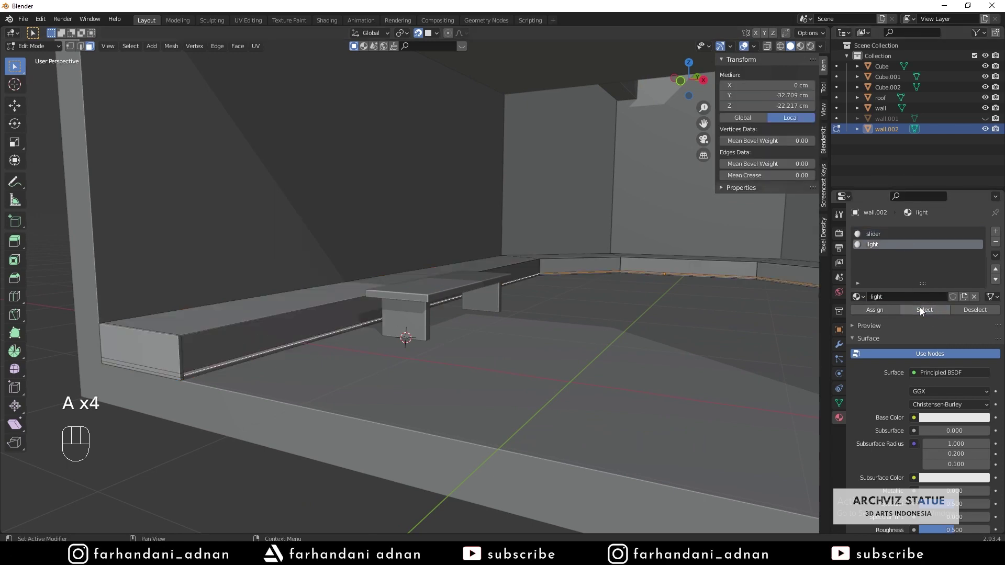
{"action": "key", "text": "a"}
{"action": "key", "text": "a"}
{"action": "key", "text": "Tab"}
{"action": "scroll", "coordinate": [513, 266], "scroll_direction": "down", "scroll_amount": 4}
{"action": "middle_click_drag", "start_coordinate": [513, 266], "coordinate": [553, 263]}
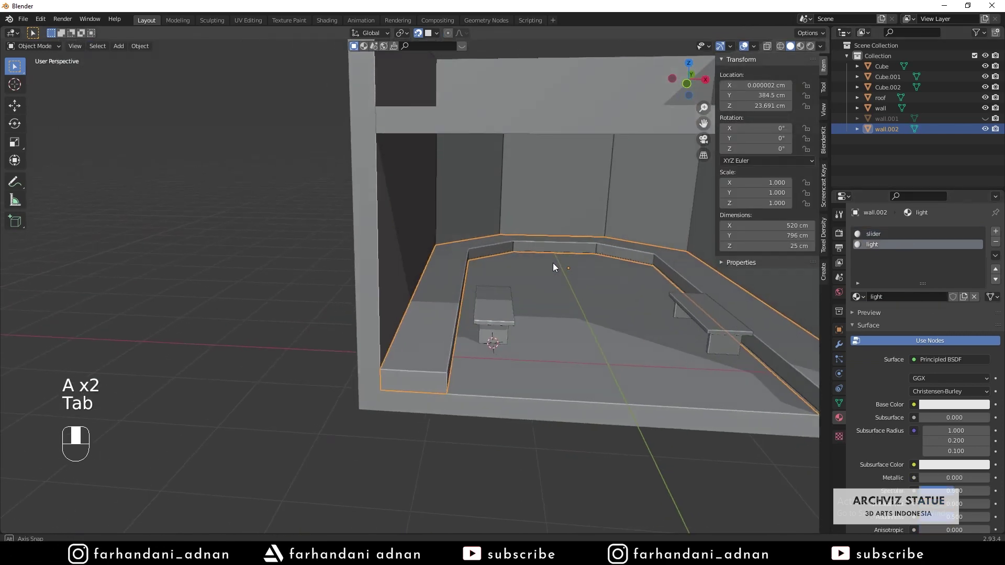
{"action": "key", "text": "ctrl+s"}
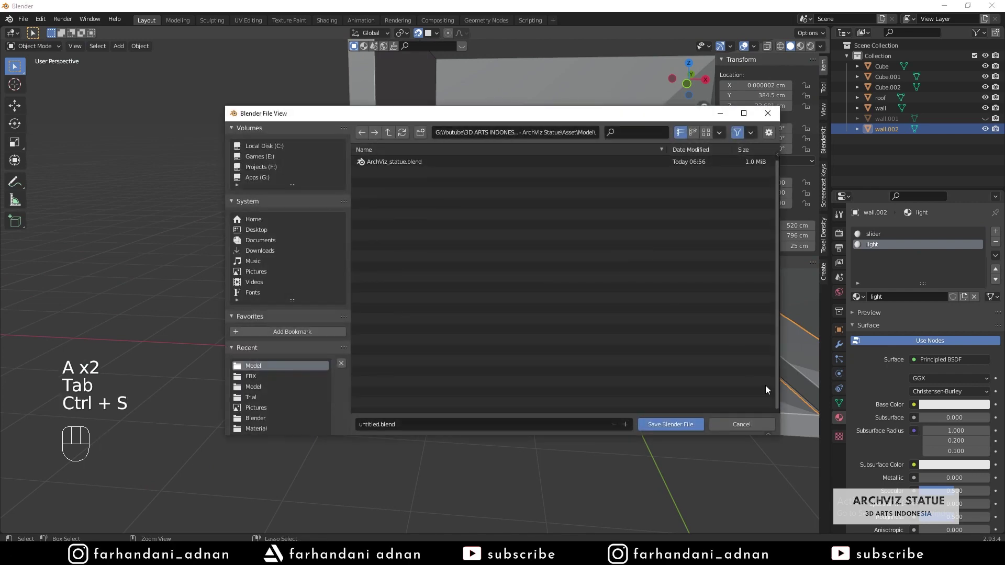
{"action": "left_click", "coordinate": [756, 423]}
{"action": "middle_click_drag", "start_coordinate": [717, 372], "coordinate": [518, 316], "text": "shift"}
{"action": "left_click", "coordinate": [737, 381]}
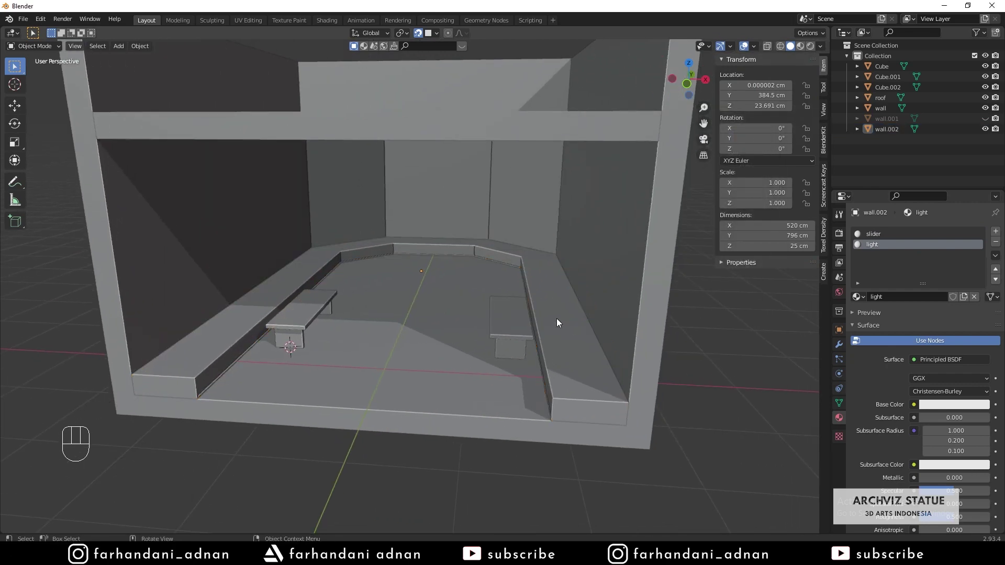
Reveal the hidden front wall panel and look over the whole building with nothing selected
{"action": "key", "text": "alt+h"}
{"action": "scroll", "coordinate": [573, 311], "scroll_direction": "down", "scroll_amount": 5}
{"action": "middle_click_drag", "start_coordinate": [577, 309], "coordinate": [530, 251]}
{"action": "key", "text": "a"}
{"action": "key", "text": "a"}
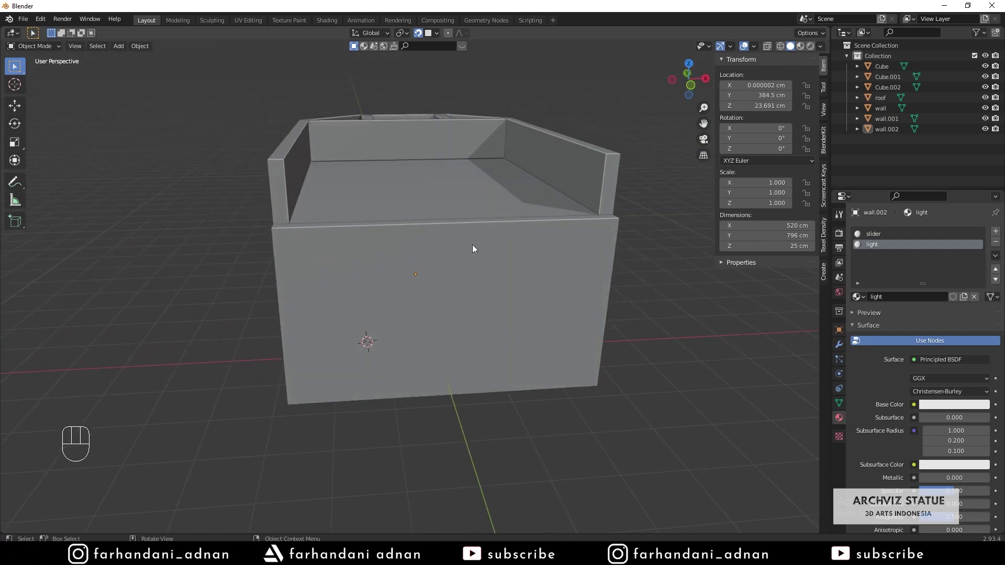
{"action": "middle_click_drag", "start_coordinate": [505, 249], "coordinate": [435, 235]}
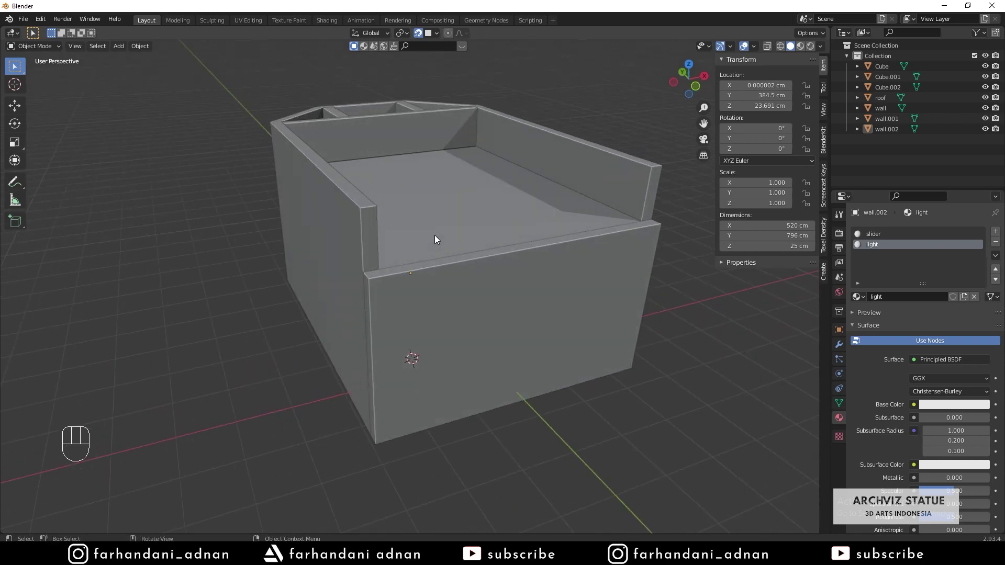
{"action": "middle_click_drag", "start_coordinate": [437, 236], "coordinate": [512, 239]}
{"action": "middle_click_drag", "start_coordinate": [439, 242], "coordinate": [428, 269]}
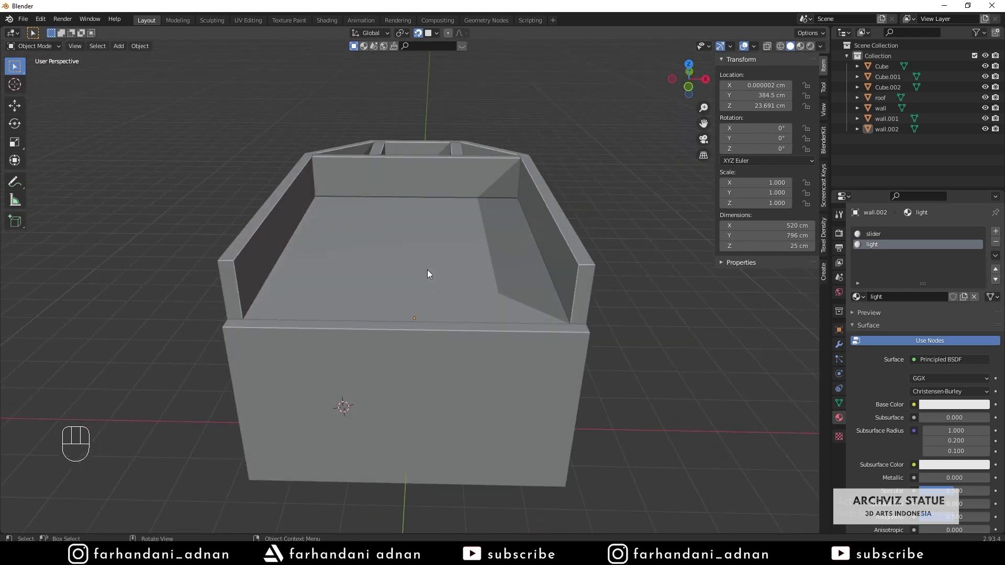
Select all objects in the scene and start an FBX export
{"action": "key", "text": "a"}
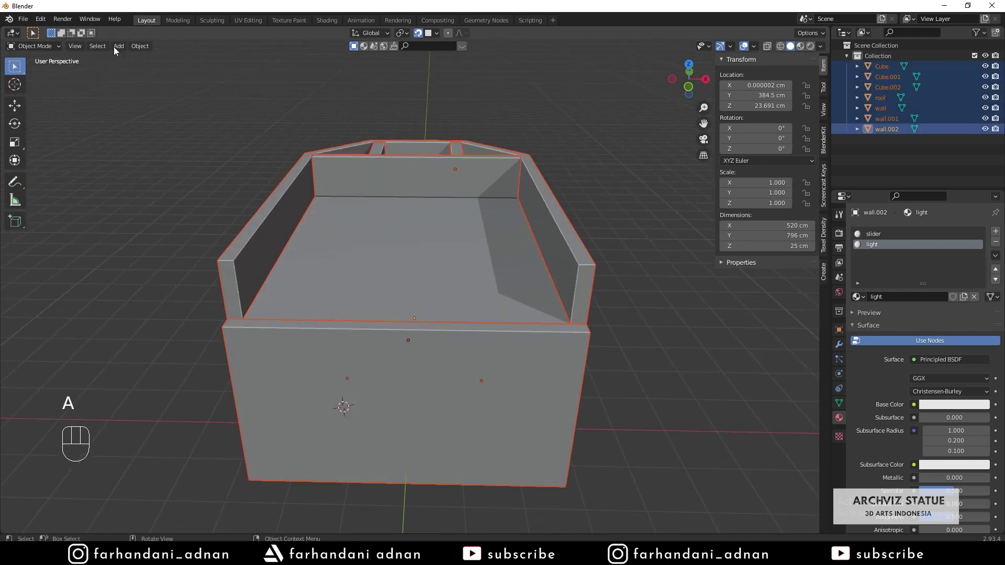
{"action": "left_click", "coordinate": [22, 20]}
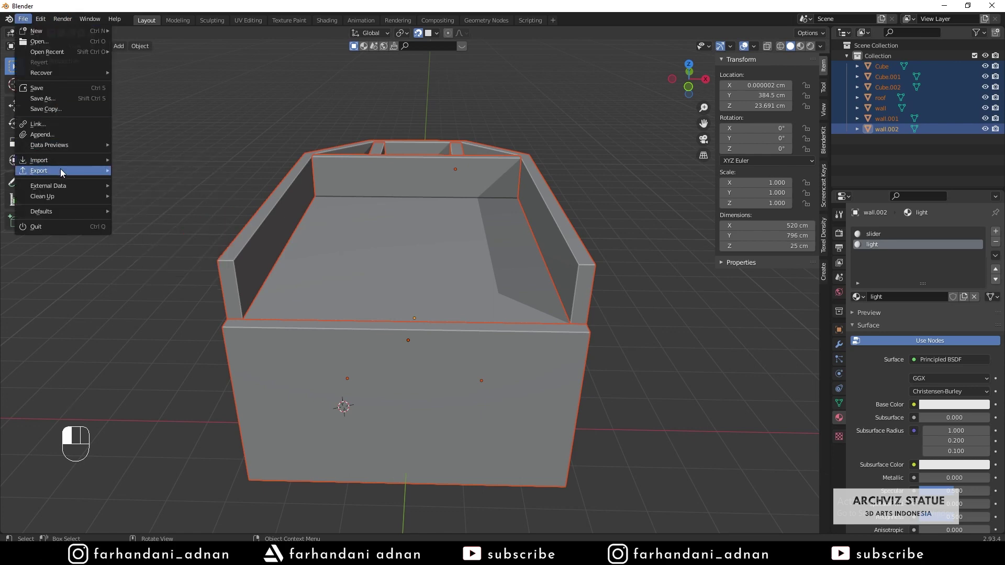
{"action": "mouse_move", "coordinate": [61, 171]}
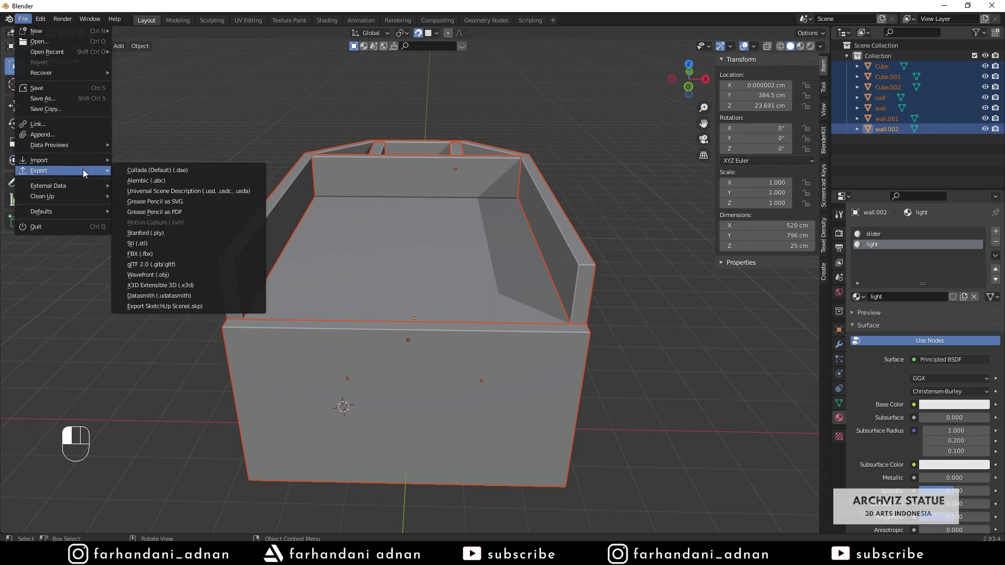
{"action": "left_click", "coordinate": [165, 253]}
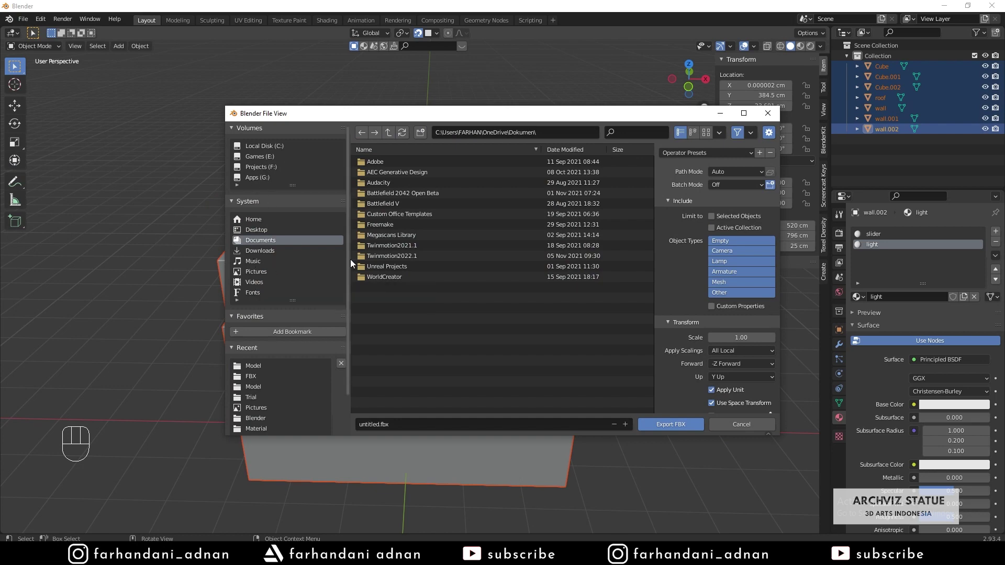
Browse the export destination to the Asset\Model folder of Project 19 - ArchViz Statue under Youtube\3D ARTS INDONESIA on drive G
{"action": "left_click", "coordinate": [261, 175]}
{"action": "scroll", "coordinate": [425, 307], "scroll_direction": "down", "scroll_amount": 2}
{"action": "double_click", "coordinate": [373, 407]}
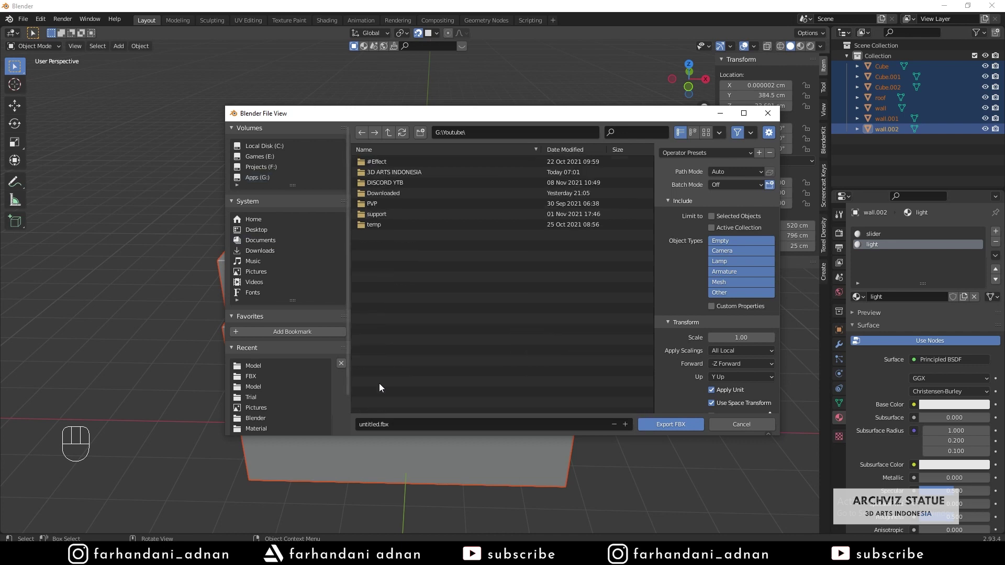
{"action": "double_click", "coordinate": [390, 172]}
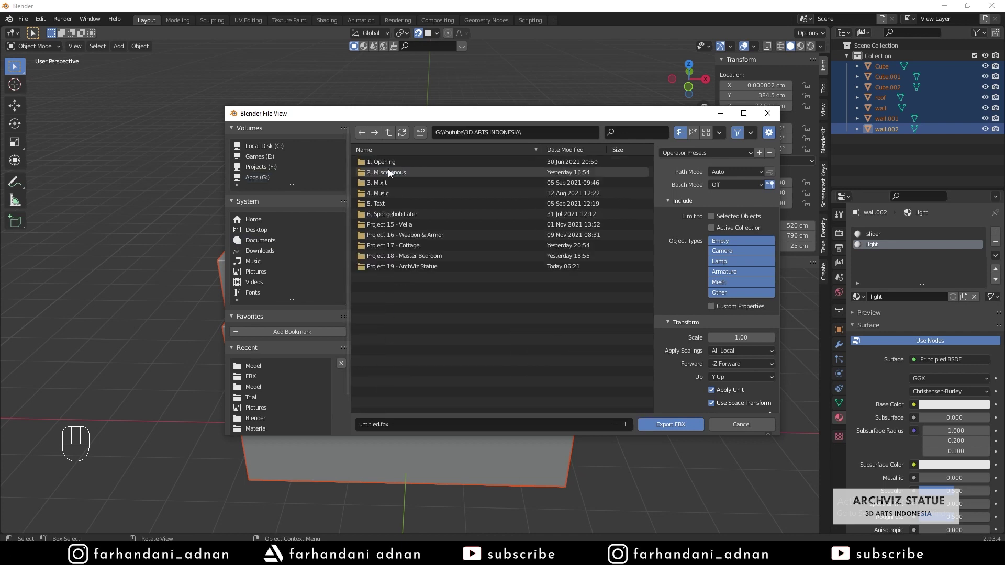
{"action": "double_click", "coordinate": [398, 266]}
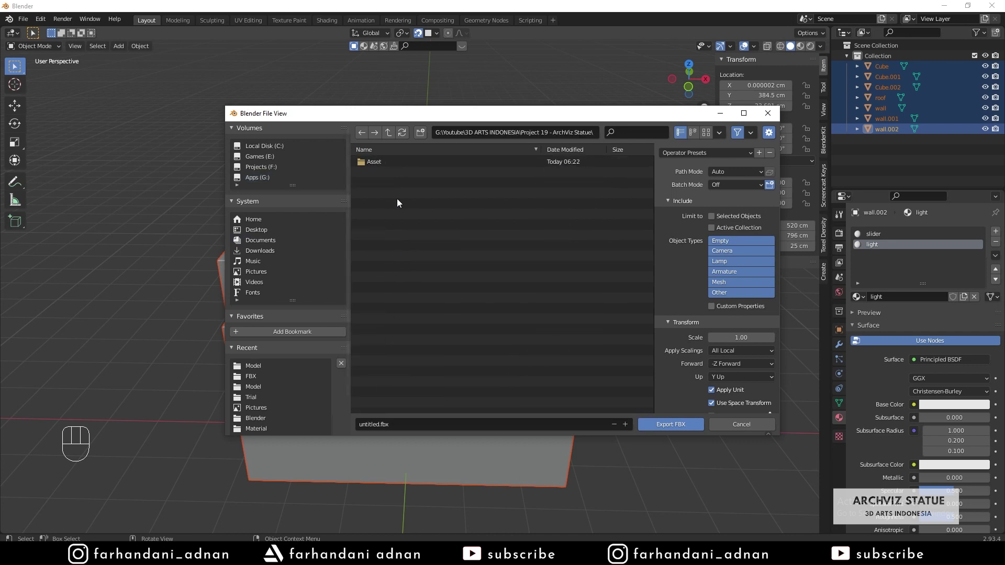
{"action": "double_click", "coordinate": [391, 165]}
{"action": "left_click", "coordinate": [391, 173]}
{"action": "double_click", "coordinate": [391, 173]}
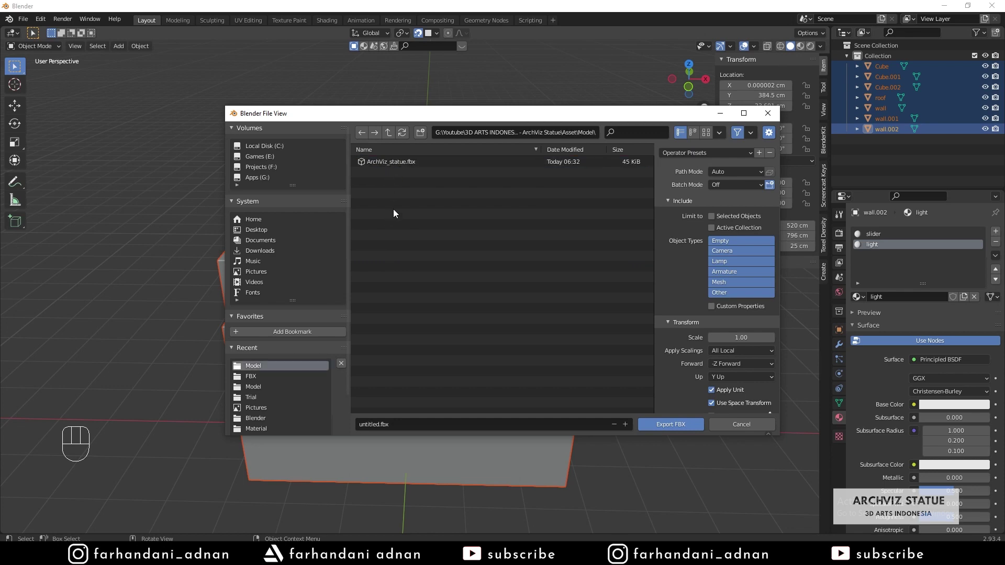
Name the export file Room and limit the FBX export to the selected objects
{"action": "left_click", "coordinate": [432, 424]}
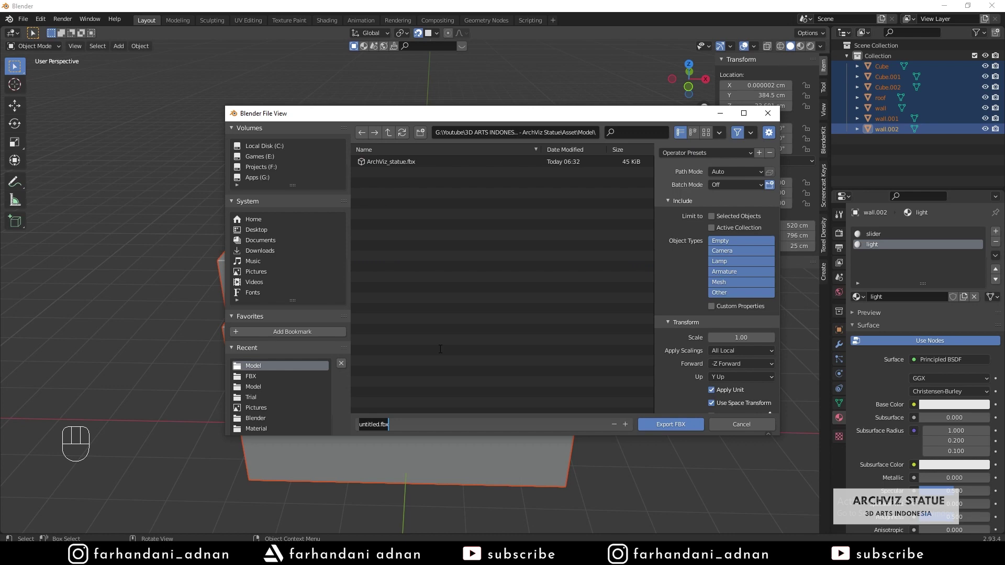
{"action": "type", "text": "Room"}
{"action": "key", "text": "Return"}
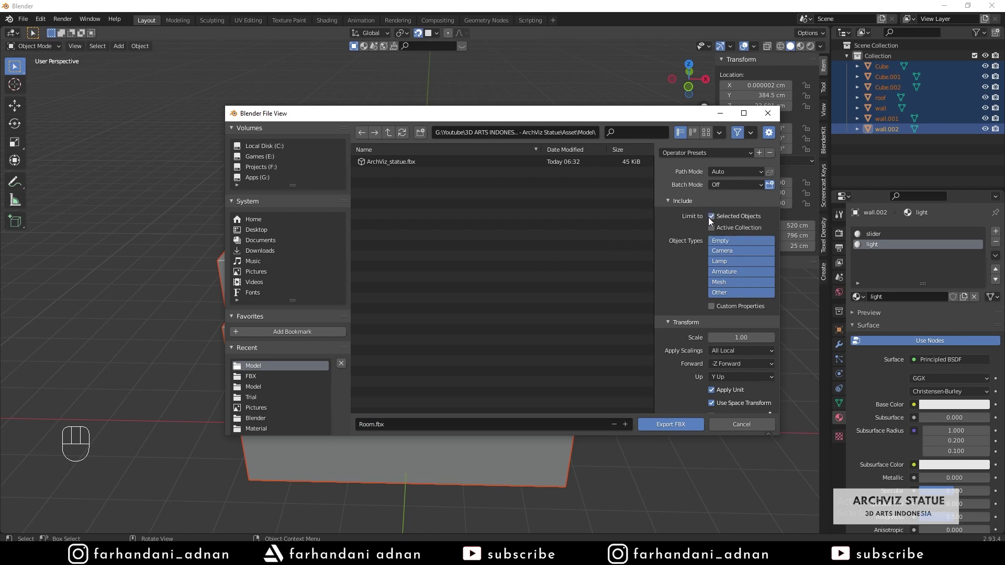
{"action": "left_click_drag", "start_coordinate": [438, 116], "coordinate": [631, 132]}
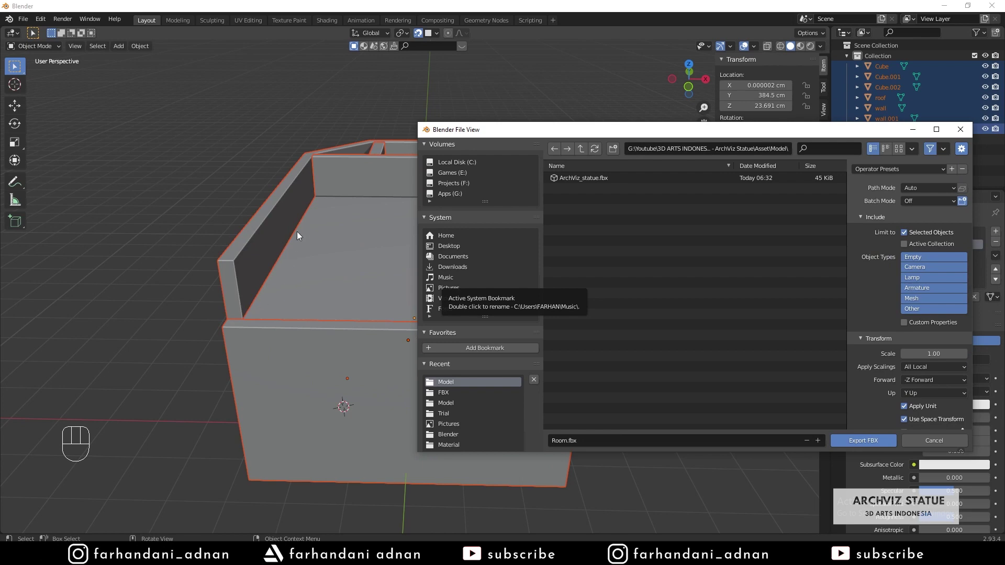
{"action": "left_click_drag", "start_coordinate": [486, 132], "coordinate": [225, 132]}
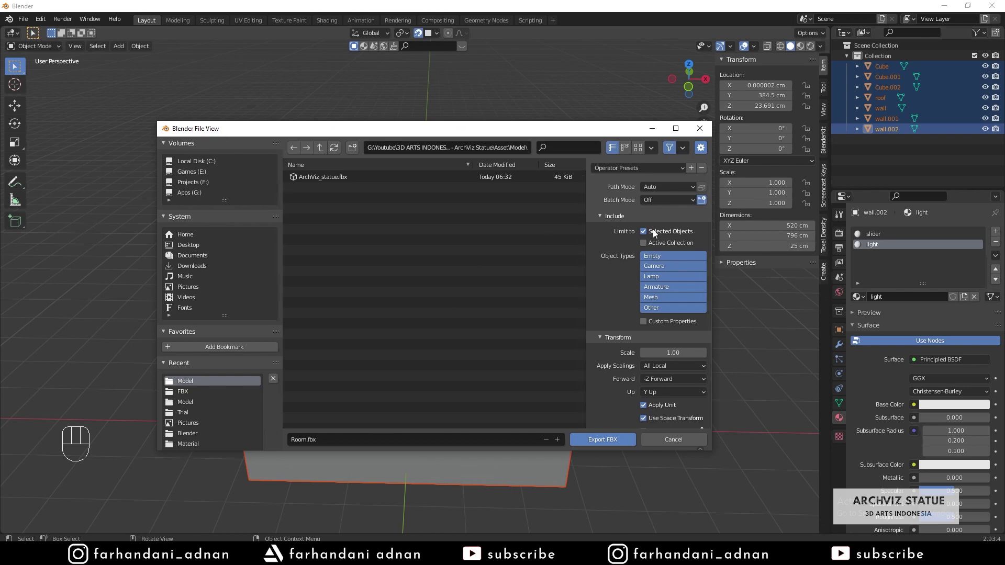
{"action": "left_click_drag", "start_coordinate": [322, 133], "coordinate": [348, 120]}
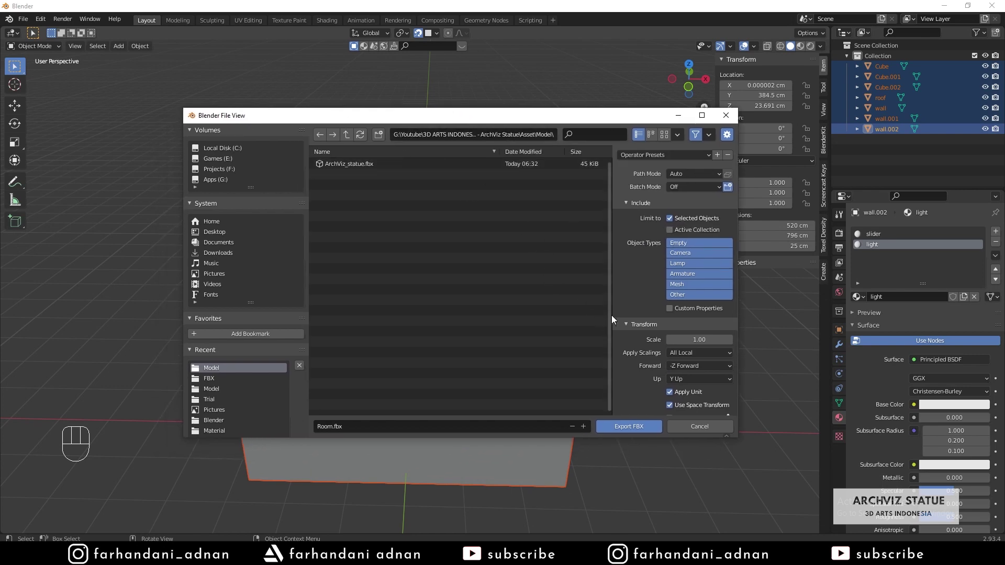
Set the geometry smoothing to Face and export the building as an FBX file
{"action": "scroll", "coordinate": [636, 307], "scroll_direction": "down", "scroll_amount": 2}
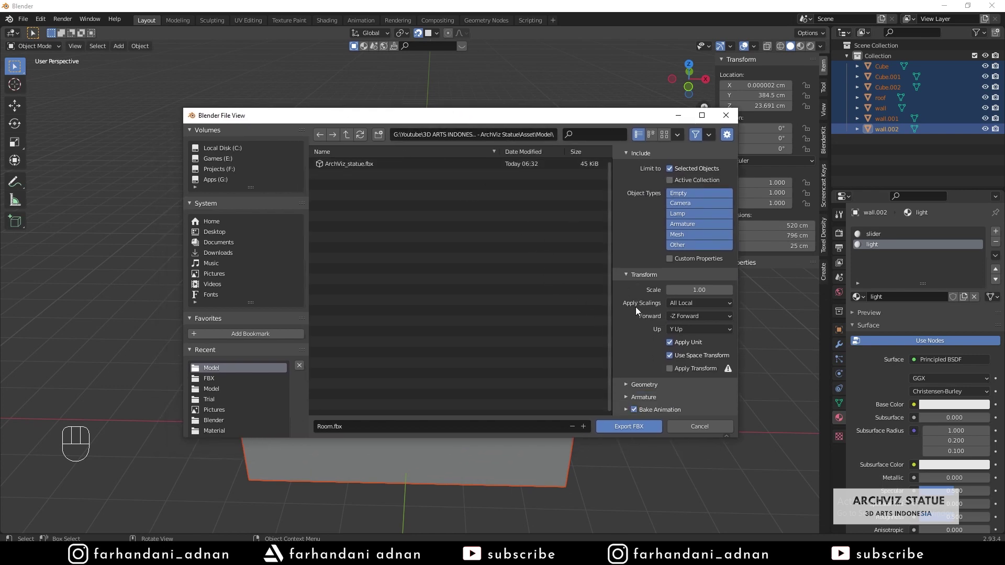
{"action": "left_click", "coordinate": [639, 388]}
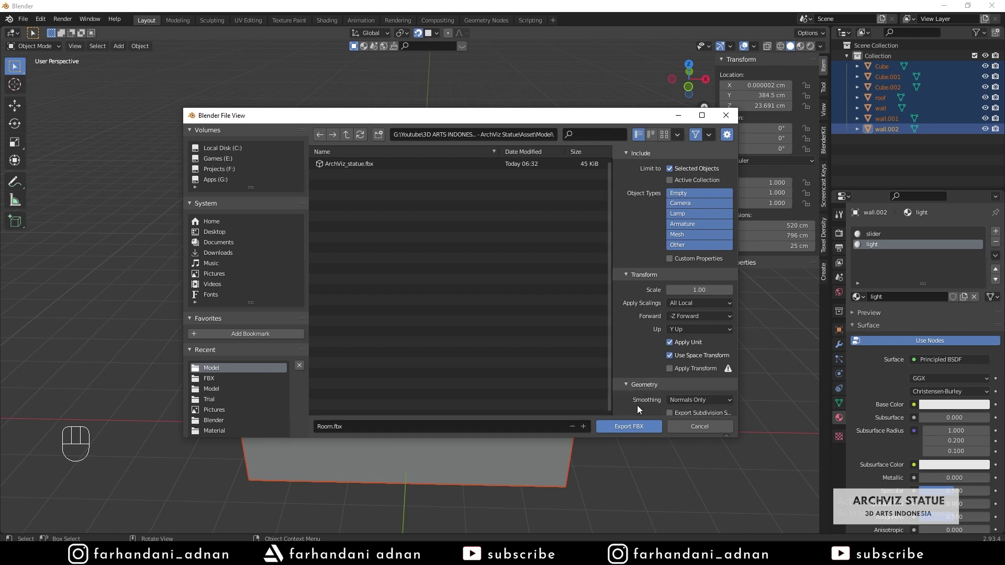
{"action": "left_click", "coordinate": [696, 401]}
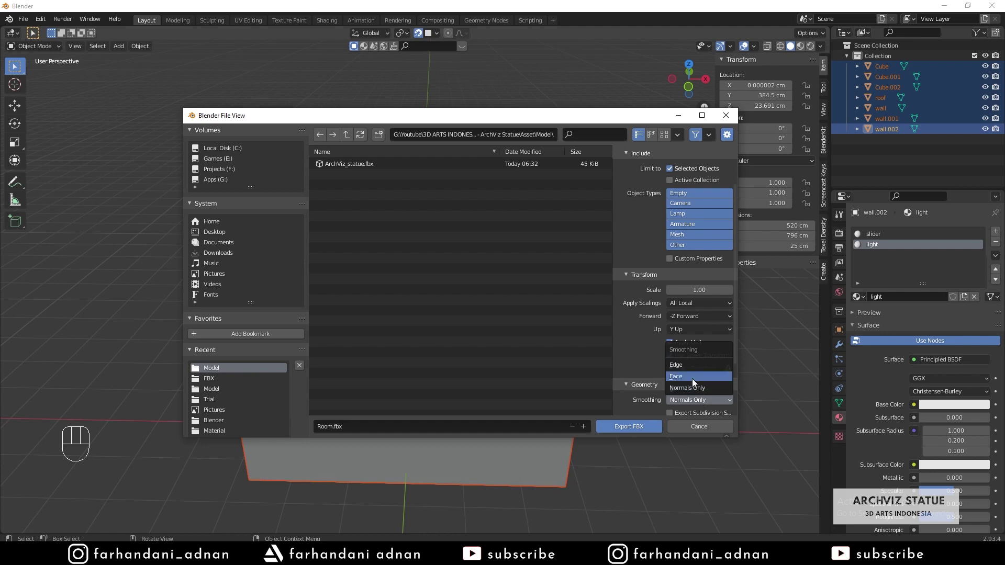
{"action": "left_click", "coordinate": [692, 378]}
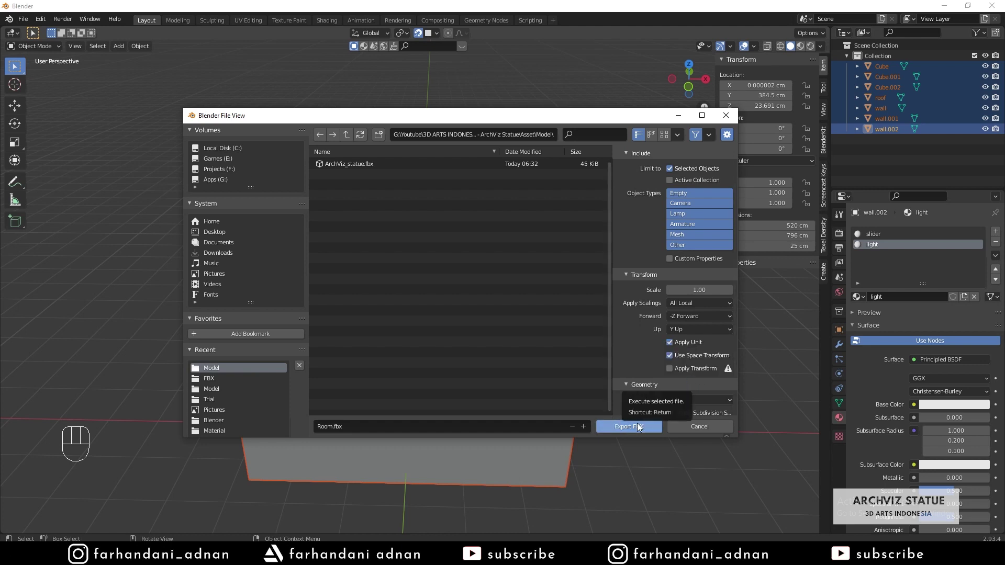
{"action": "left_click", "coordinate": [609, 426]}
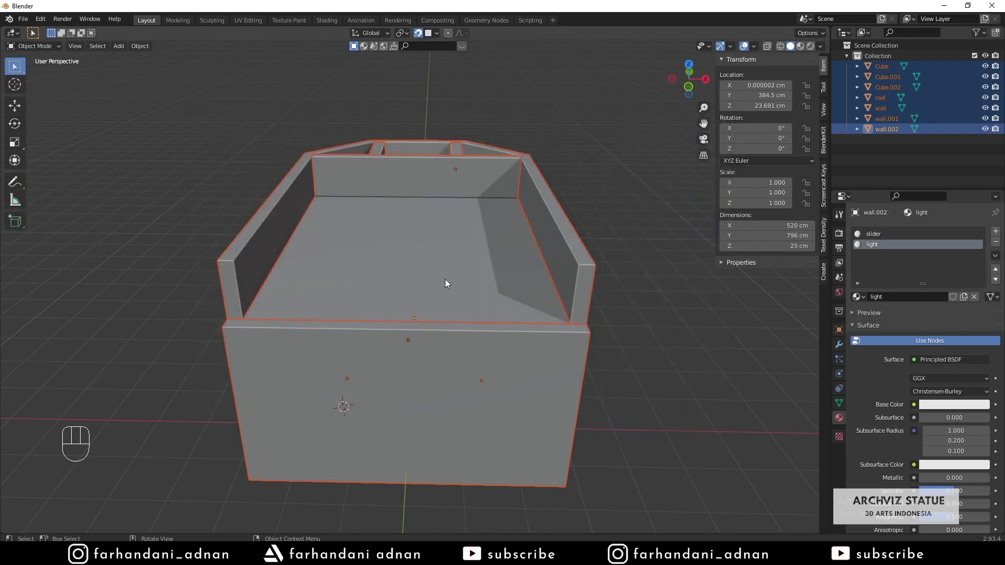
{"action": "middle_click_drag", "start_coordinate": [397, 277], "coordinate": [444, 223]}
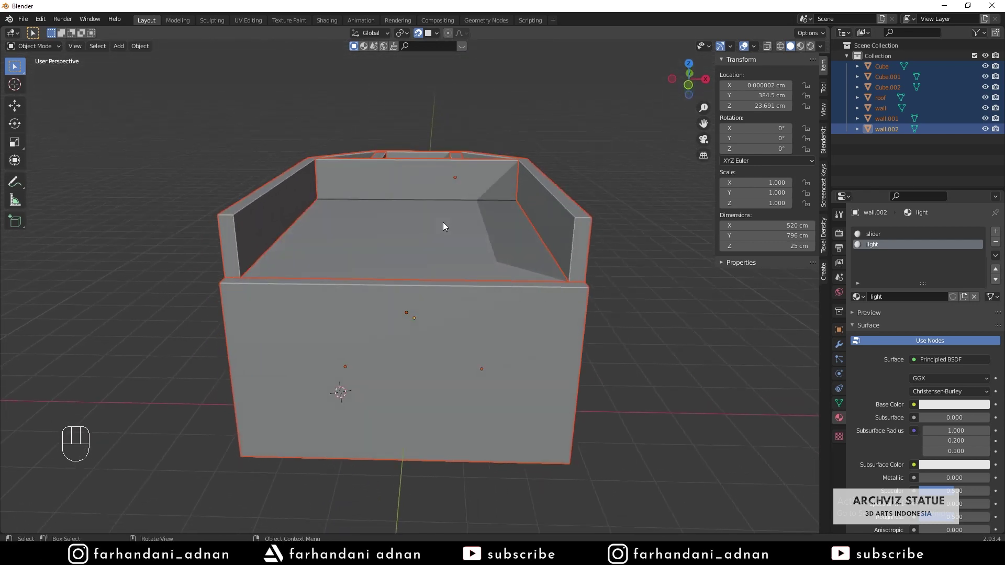
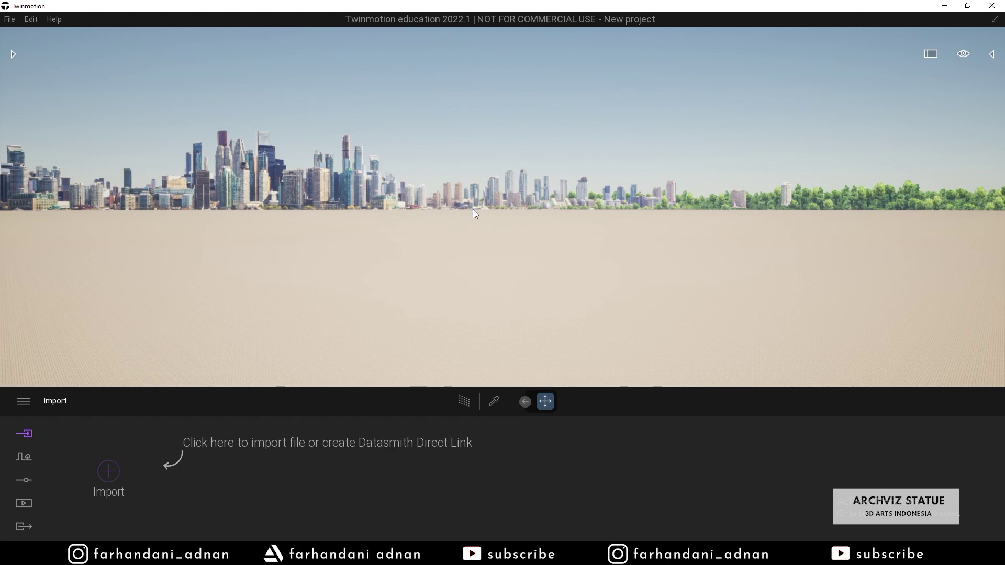
In Twinmotion, start a geometry import and browse to the Asset\Model folder of Project 19 - ArchViz Statue
{"action": "left_click", "coordinate": [108, 474]}
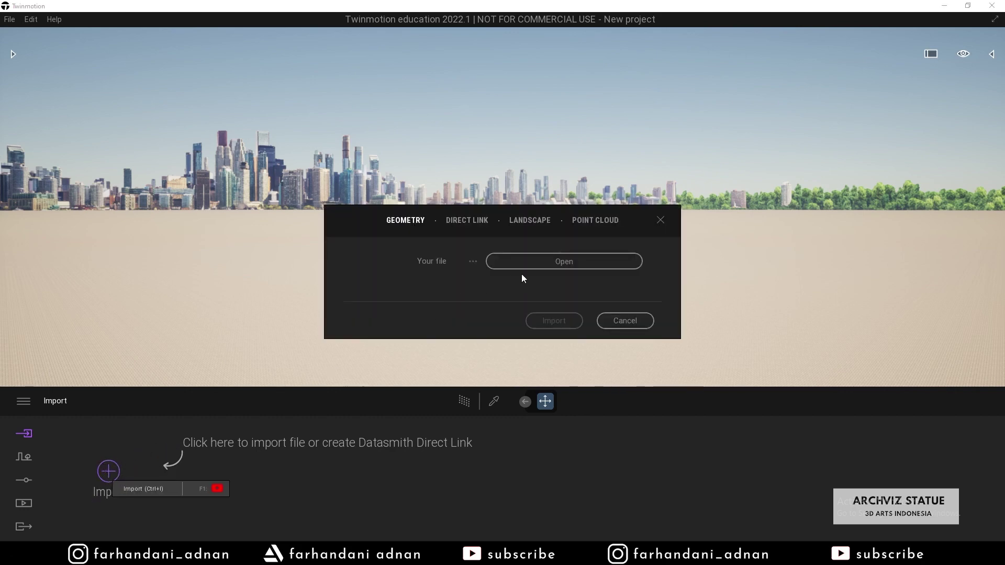
{"action": "left_click", "coordinate": [541, 265]}
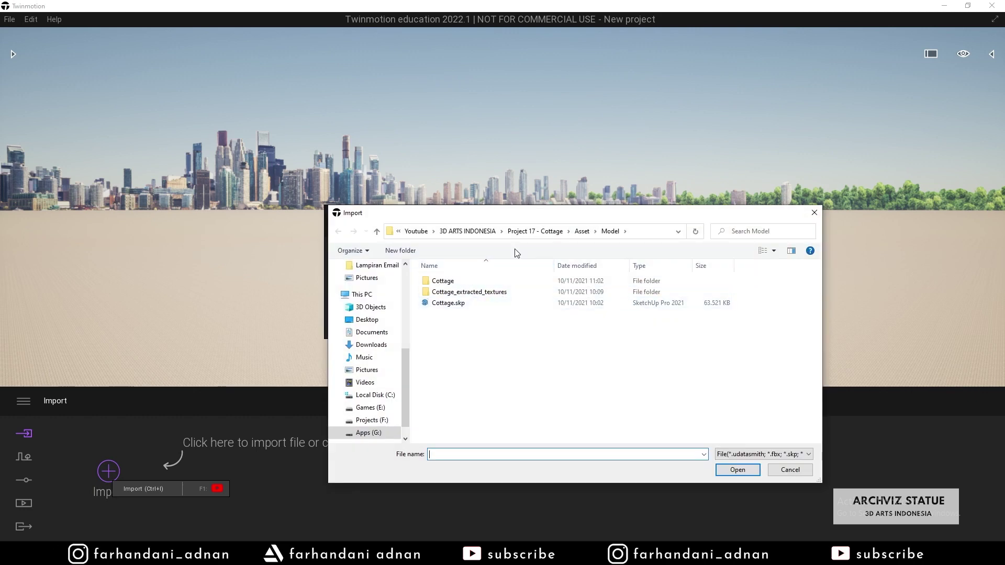
{"action": "left_click", "coordinate": [542, 232]}
{"action": "left_click", "coordinate": [537, 231]}
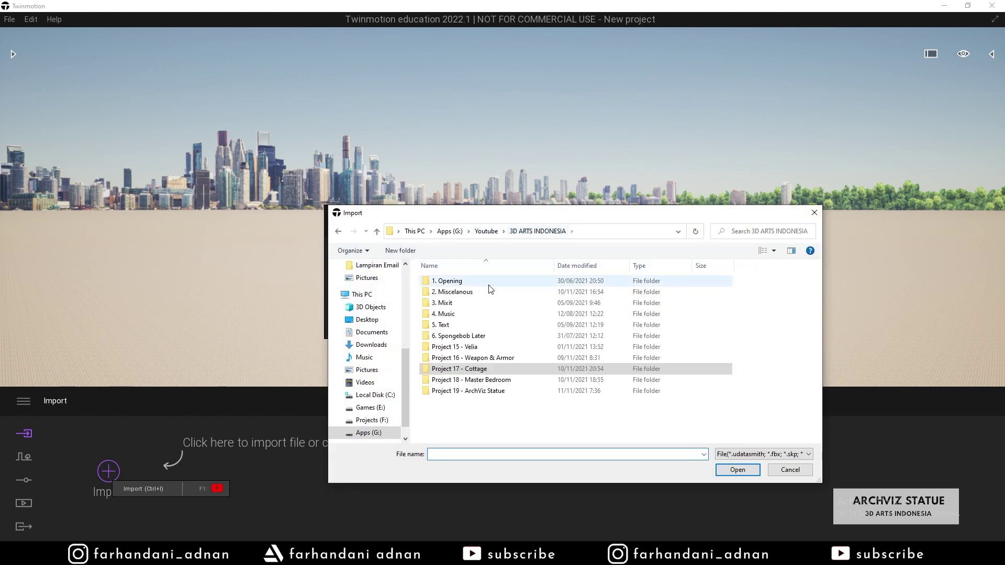
{"action": "double_click", "coordinate": [478, 391]}
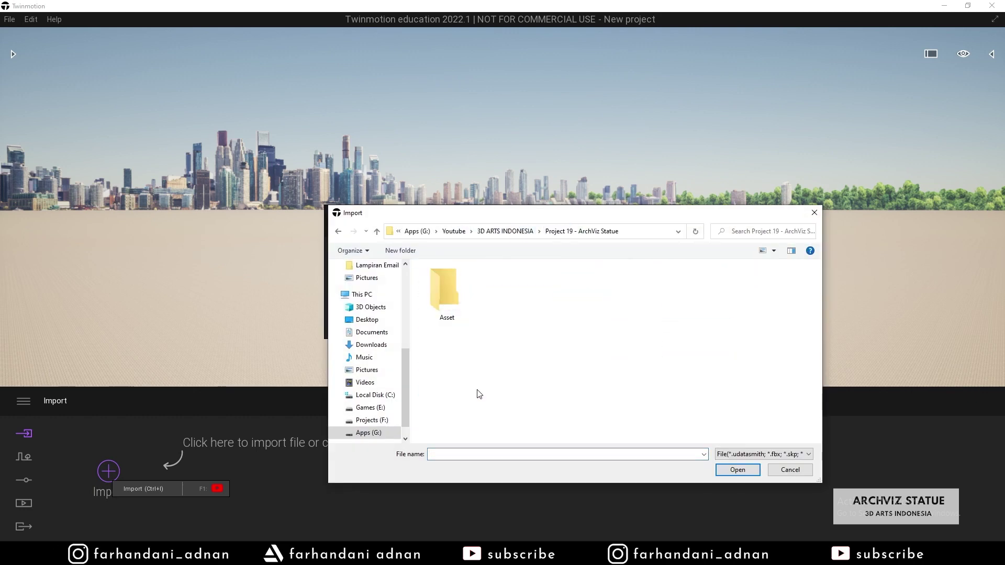
{"action": "double_click", "coordinate": [455, 304]}
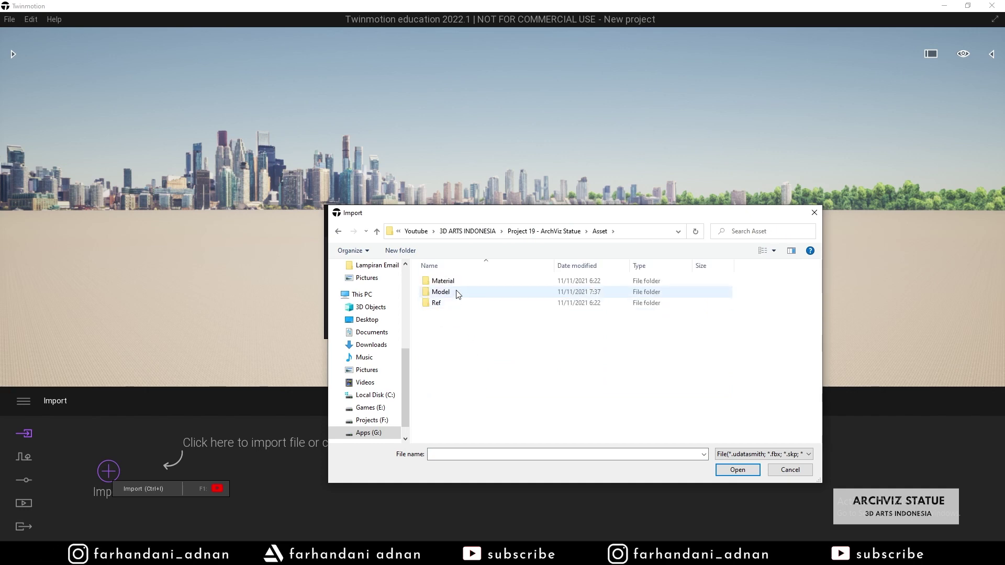
{"action": "double_click", "coordinate": [456, 292]}
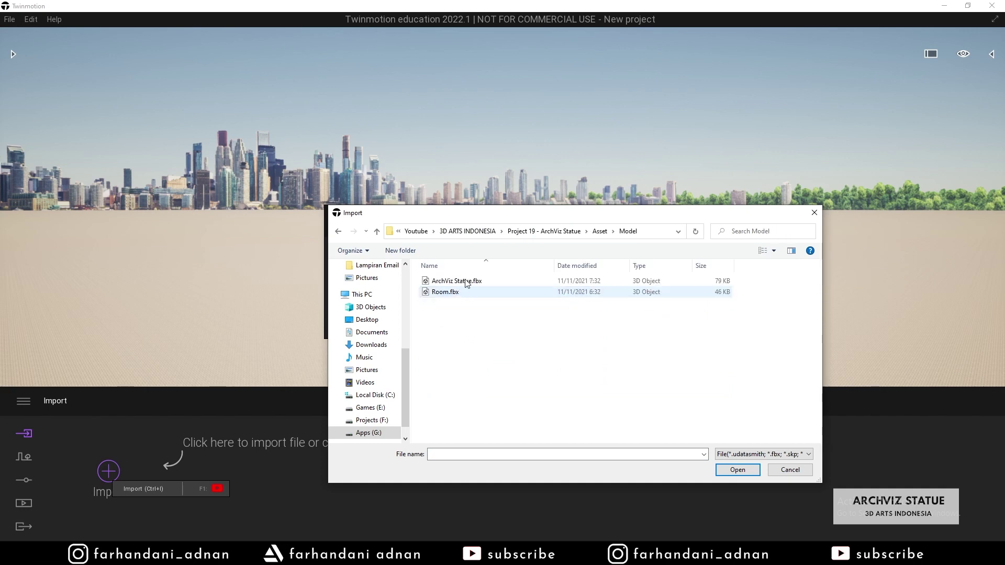
{"action": "left_click_drag", "start_coordinate": [482, 217], "coordinate": [505, 188]}
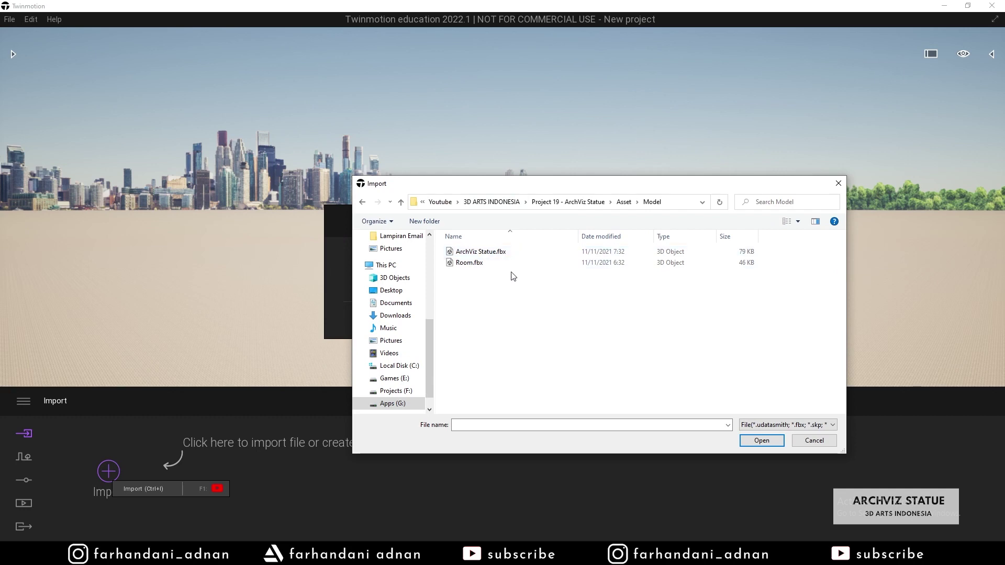
{"action": "mouse_move", "coordinate": [484, 186]}
{"action": "left_mouse_down"}
{"action": "mouse_move", "coordinate": [495, 183]}
{"action": "mouse_move", "coordinate": [470, 189]}
{"action": "left_mouse_up"}
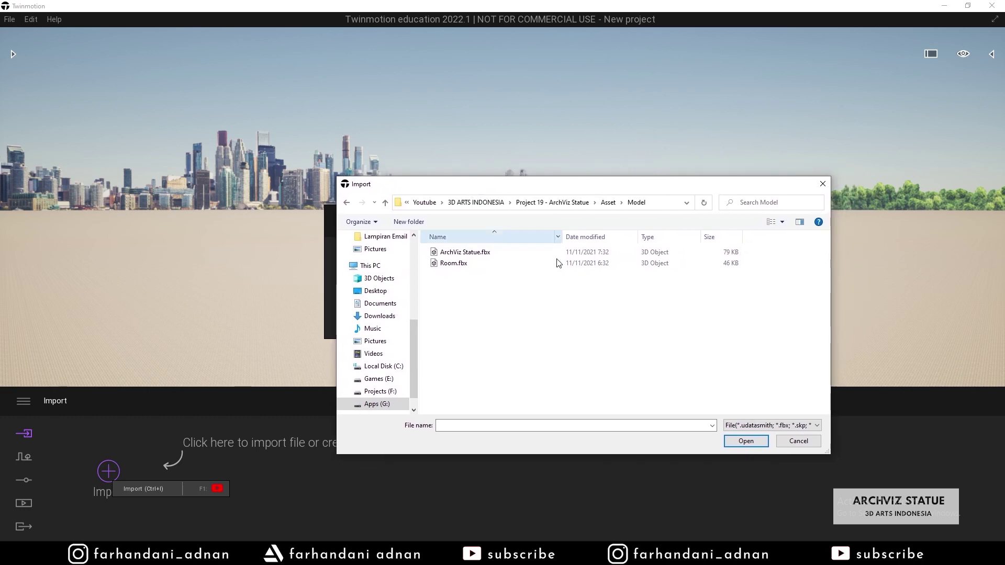
Choose Room.fbx and import it with the collapse option set to Keep hierarchy
{"action": "left_click", "coordinate": [467, 265]}
{"action": "left_click", "coordinate": [483, 254]}
{"action": "left_click", "coordinate": [454, 263]}
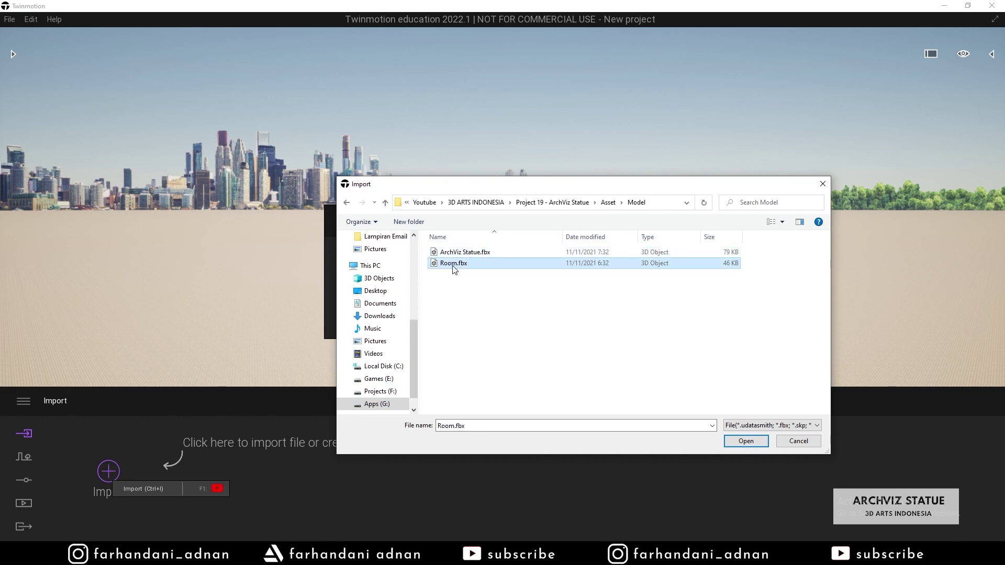
{"action": "left_click", "coordinate": [733, 441]}
{"action": "left_click", "coordinate": [404, 300]}
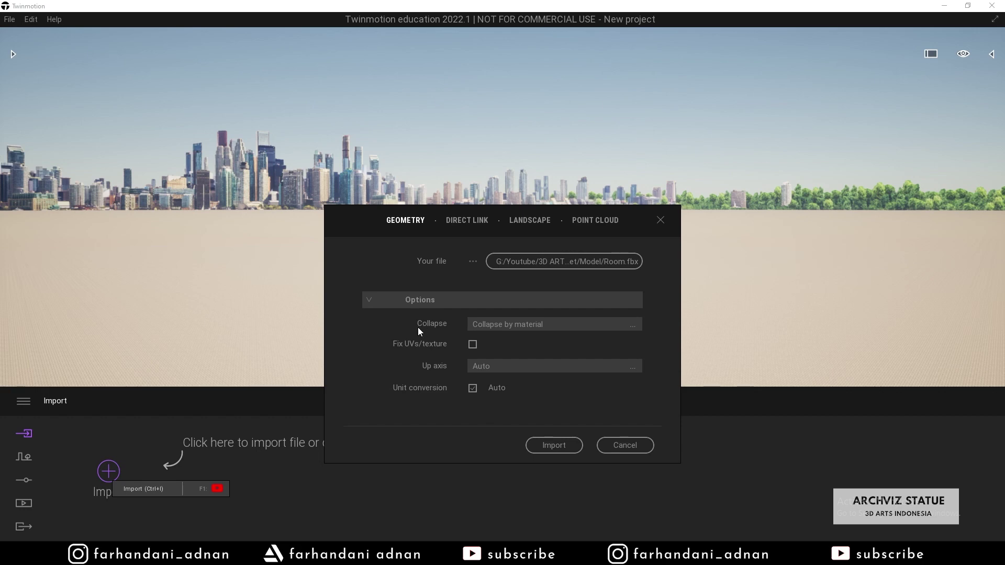
{"action": "left_click", "coordinate": [503, 327]}
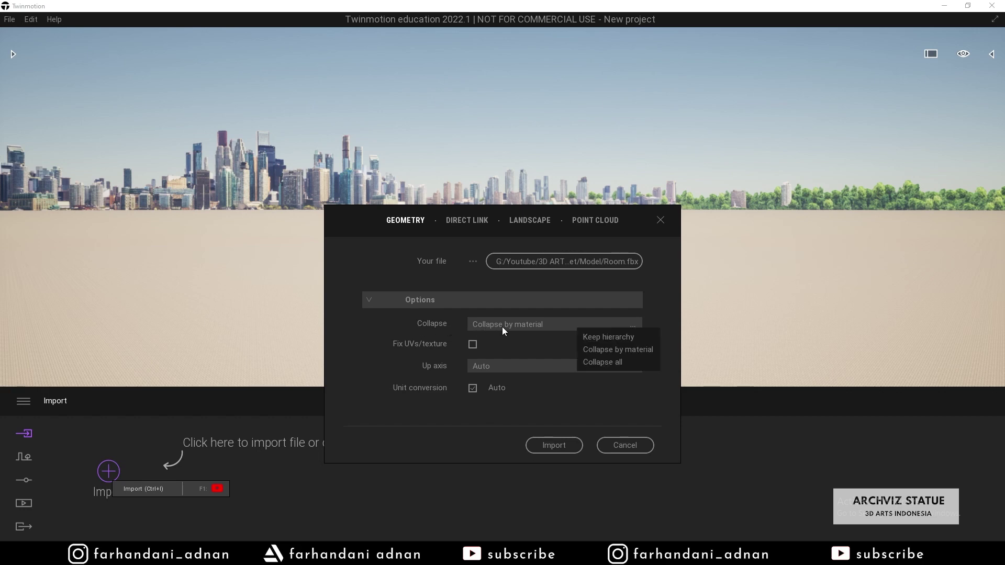
{"action": "left_click", "coordinate": [601, 339]}
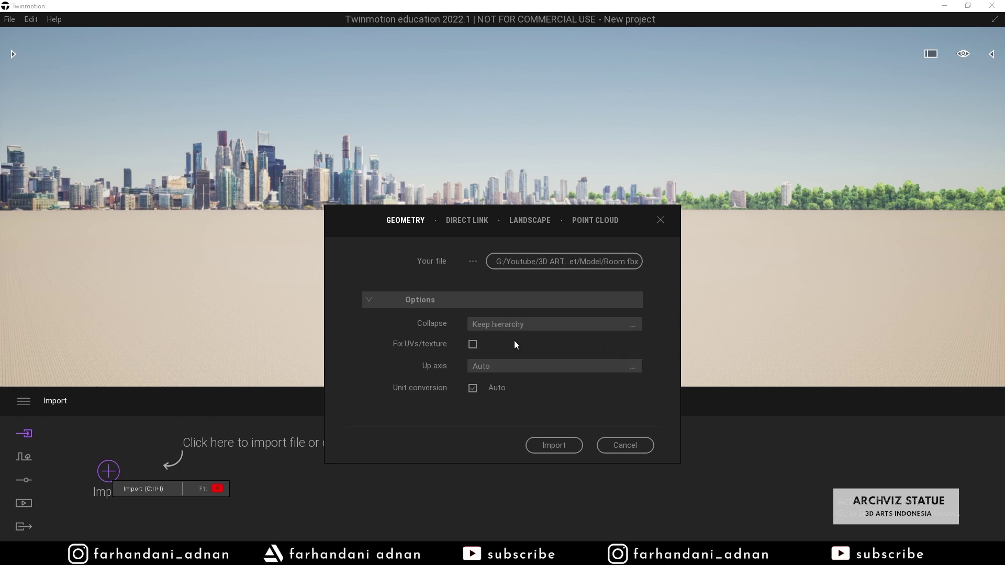
{"action": "left_click", "coordinate": [555, 446]}
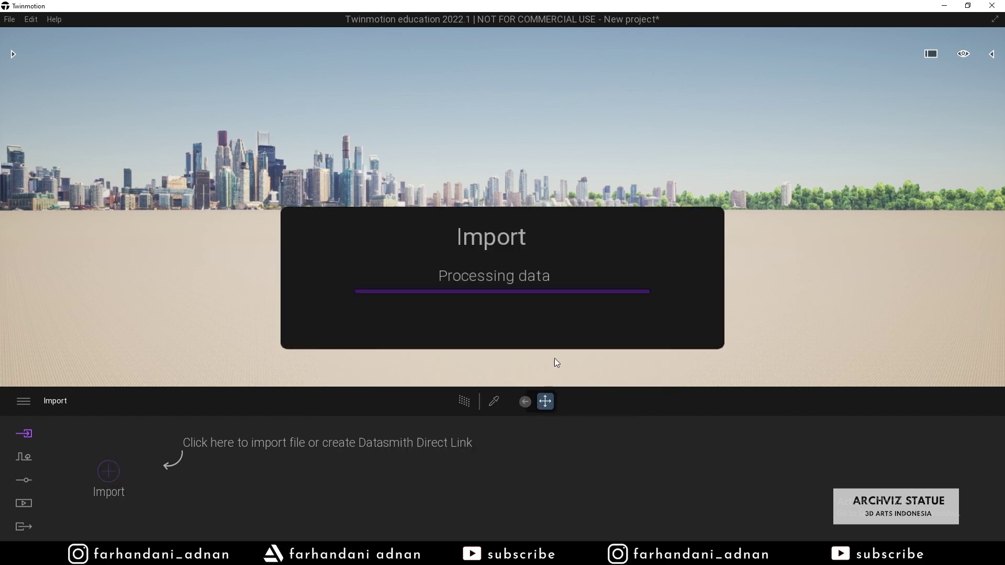
Fly into the imported room and examine its interior, facing the ledge and the back wall
{"action": "right_click_drag", "start_coordinate": [560, 204], "coordinate": [972, 156]}
{"action": "right_click_drag", "start_coordinate": [887, 158], "coordinate": [944, 119]}
{"action": "key", "text": "s"}
{"action": "right_click_drag", "start_coordinate": [592, 214], "coordinate": [617, 193]}
{"action": "left_click", "coordinate": [632, 203]}
{"action": "key", "text": "Delete"}
{"action": "key", "text": "a"}
{"action": "key", "text": "w"}
{"action": "key", "text": "s"}
{"action": "key", "text": "q"}
{"action": "key", "text": "w"}
{"action": "key", "text": "e"}
{"action": "key", "text": "s"}
{"action": "key", "text": "w"}
{"action": "key", "text": "e"}
{"action": "key", "text": "q"}
{"action": "key", "text": "e"}
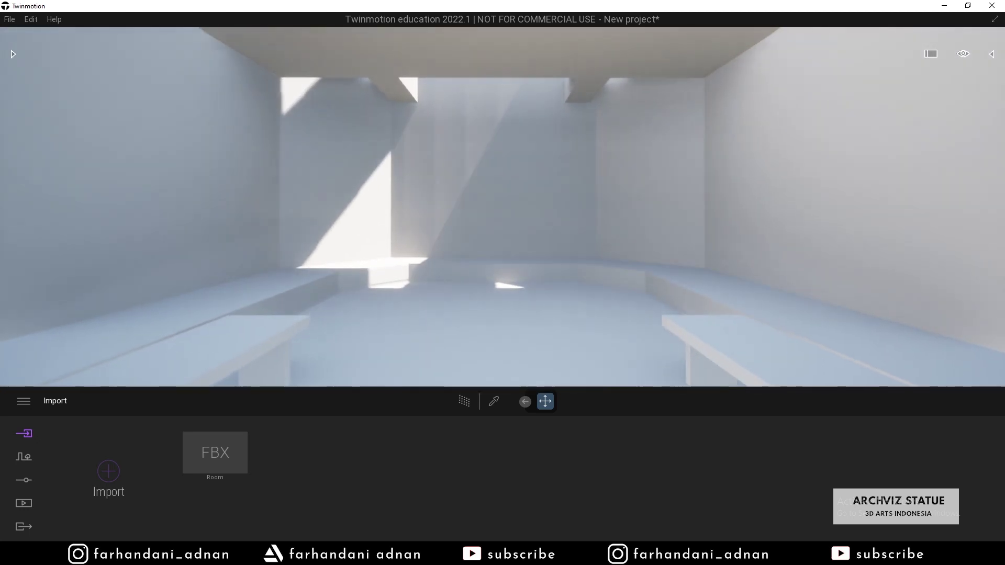
{"action": "mouse_move", "coordinate": [965, 53]}
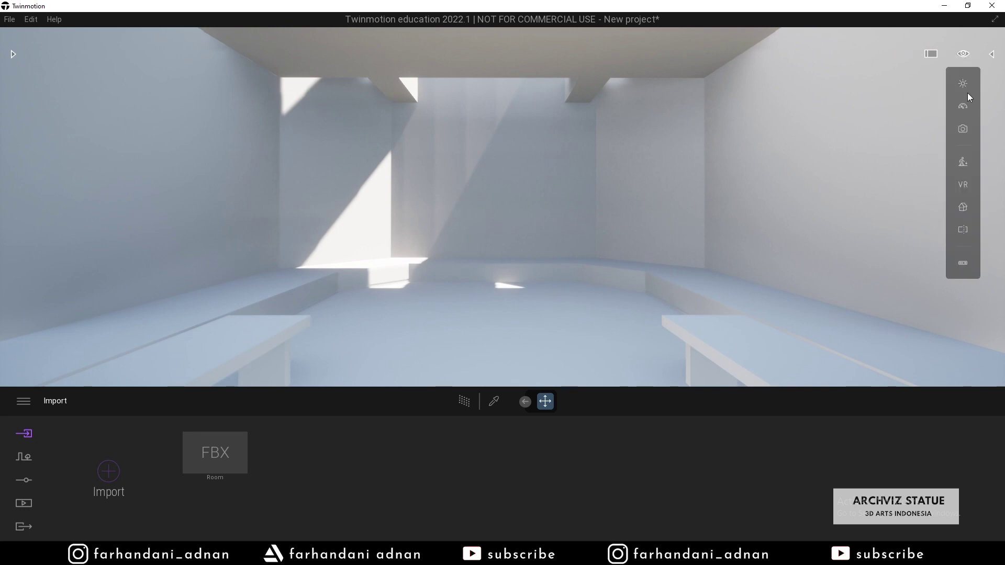
{"action": "mouse_move", "coordinate": [962, 105]}
{"action": "left_click", "coordinate": [900, 174]}
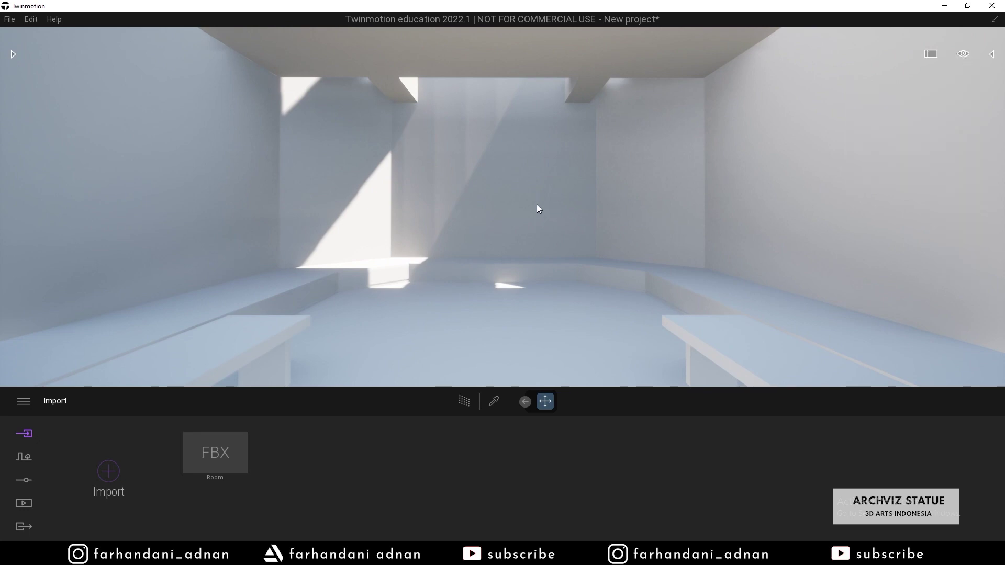
{"action": "right_click_drag", "start_coordinate": [511, 213], "coordinate": [534, 196]}
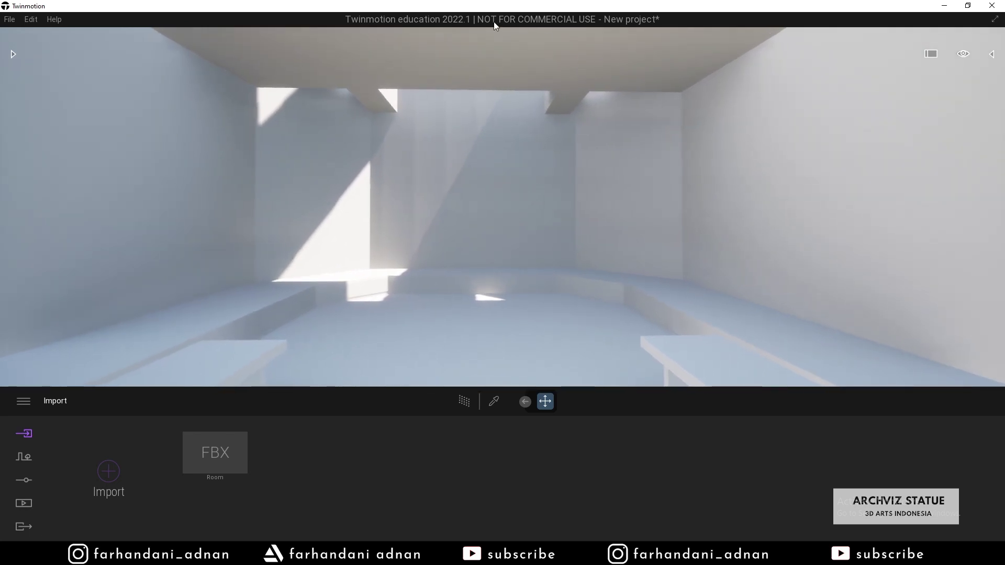
Start saving the project under a new name and browse to the Project 19 - ArchViz Statue folder
{"action": "left_click", "coordinate": [31, 19]}
{"action": "mouse_move", "coordinate": [9, 24]}
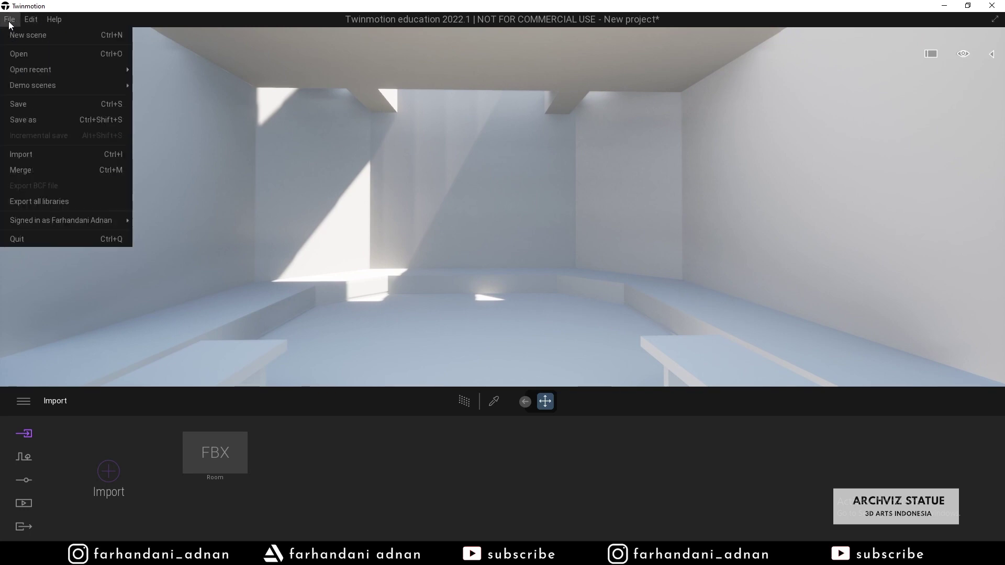
{"action": "left_click", "coordinate": [42, 117]}
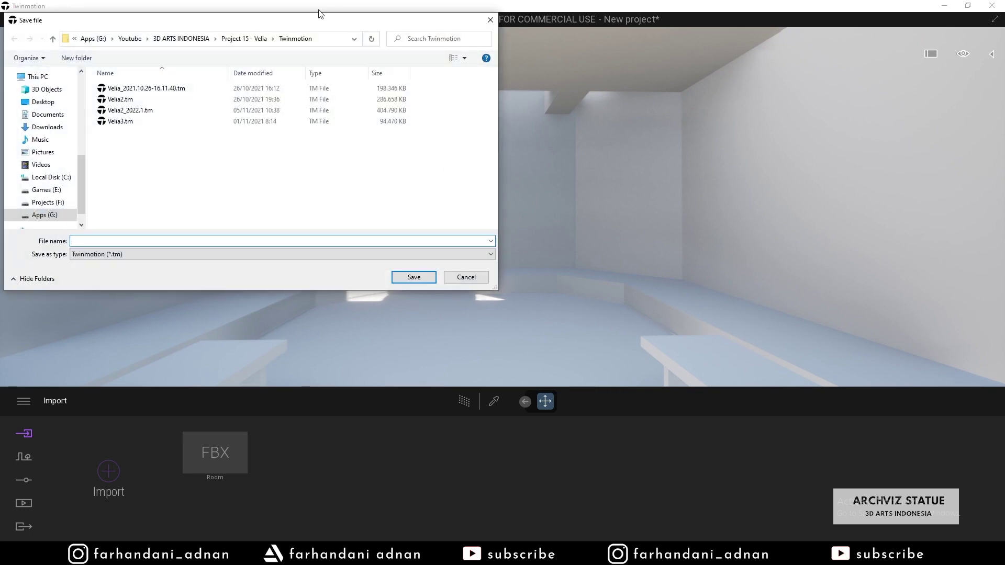
{"action": "left_click_drag", "start_coordinate": [278, 27], "coordinate": [476, 69]}
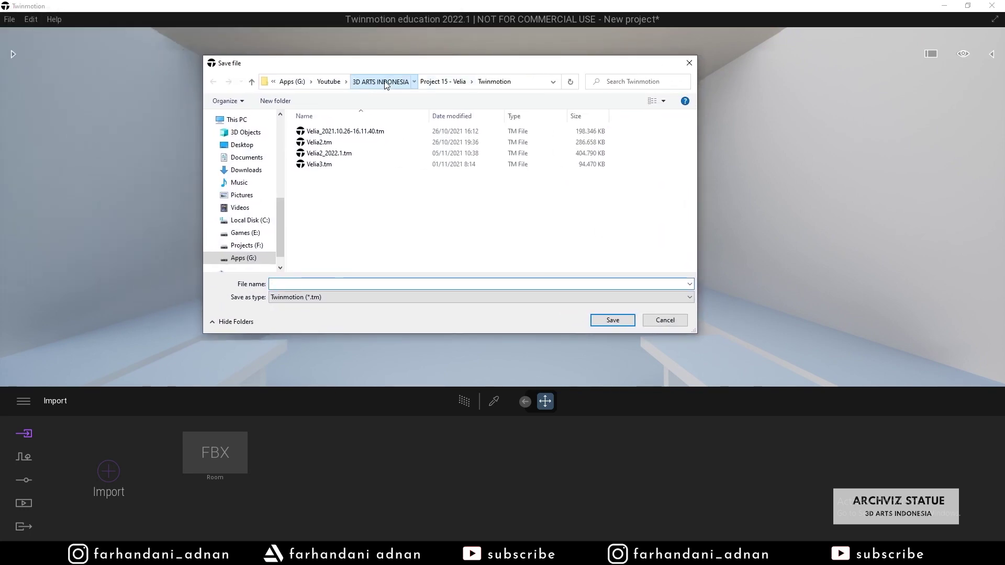
{"action": "left_click", "coordinate": [403, 83]}
{"action": "double_click", "coordinate": [346, 240]}
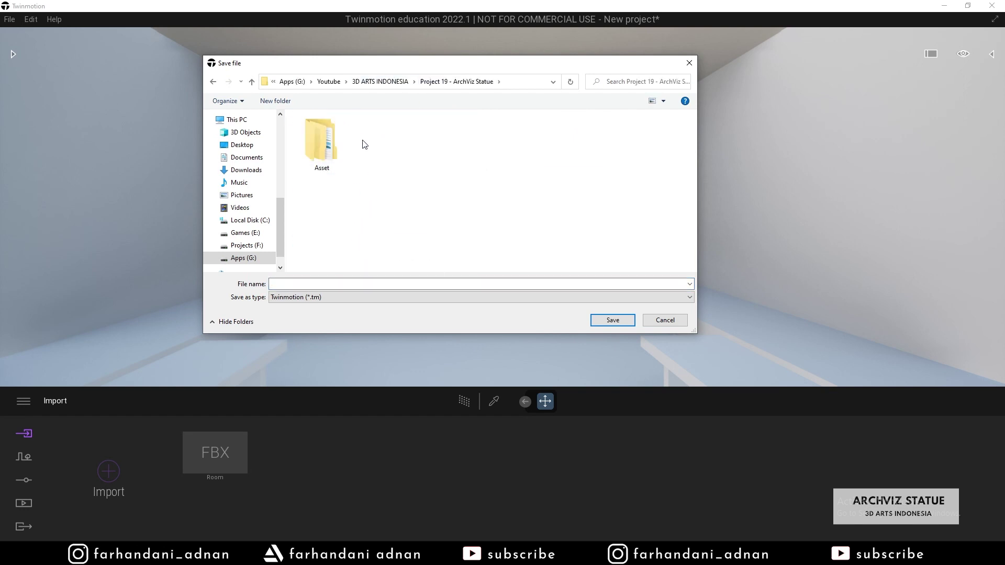
Create a folder named Twinmotion inside the project folder and save the project there as ArchViz_Statue
{"action": "left_click", "coordinate": [275, 101]}
{"action": "type", "text": "Twinmotion"}
{"action": "key", "text": "Return"}
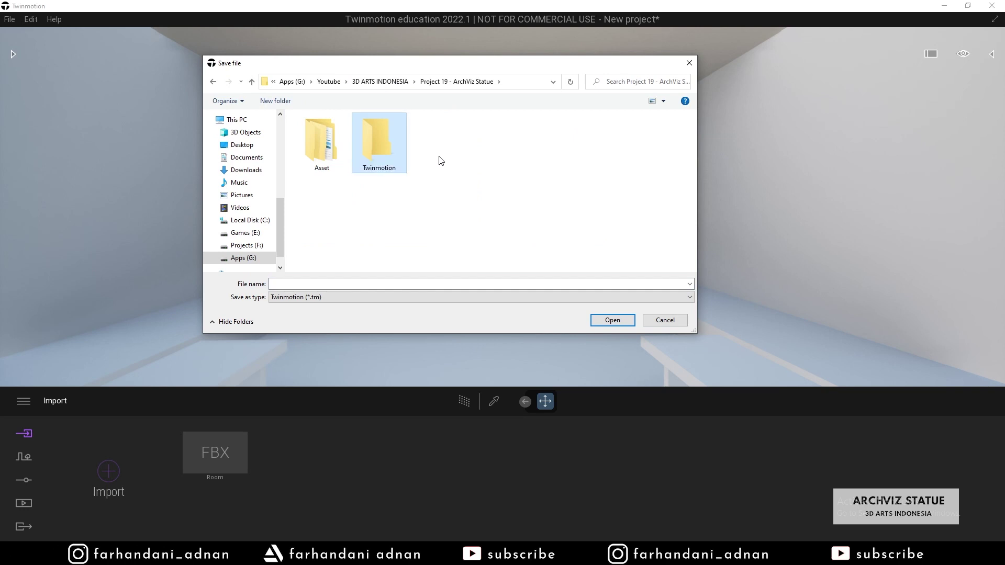
{"action": "double_click", "coordinate": [373, 141]}
{"action": "left_click", "coordinate": [352, 283]}
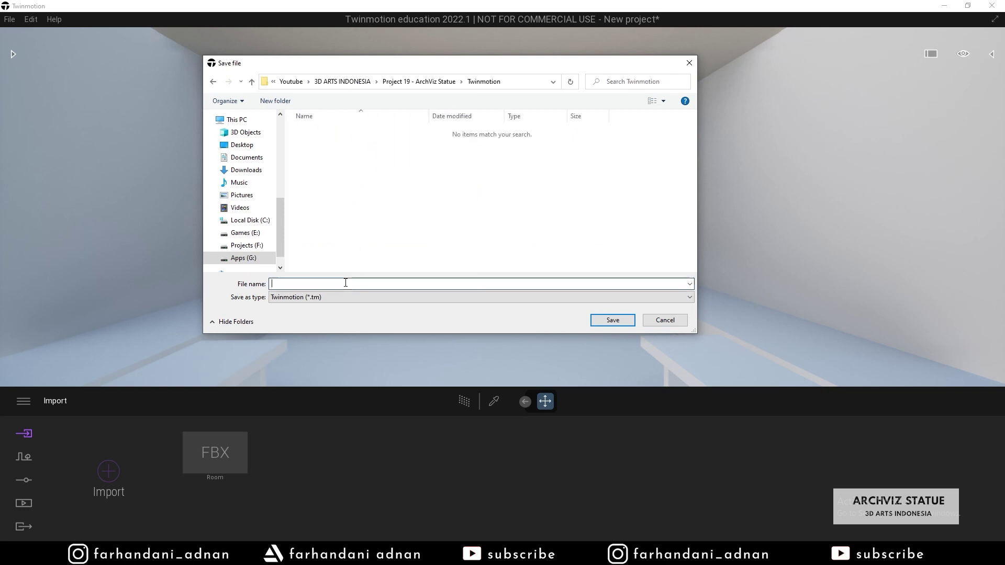
{"action": "type", "text": "ArchViz_Statue"}
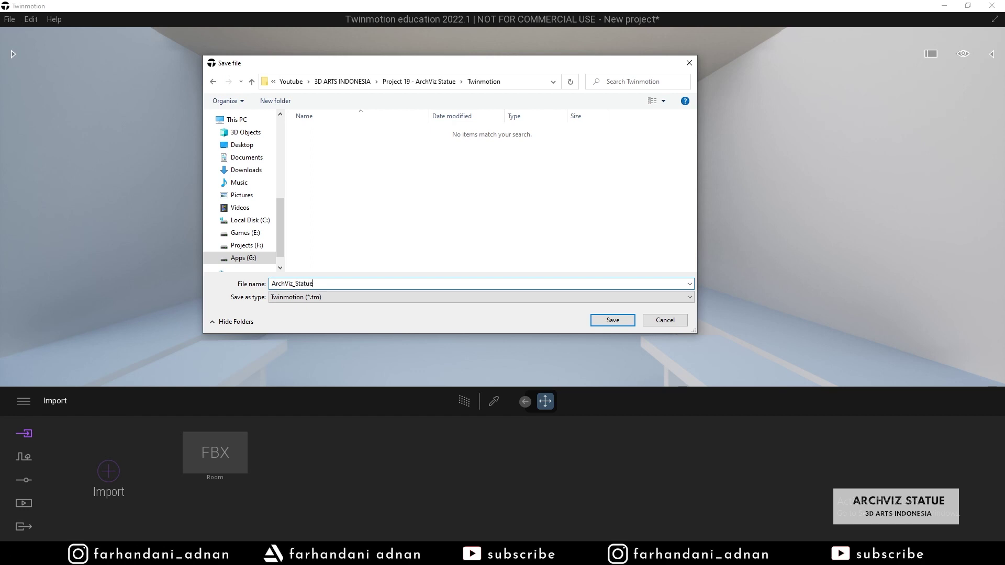
{"action": "key", "text": "Return"}
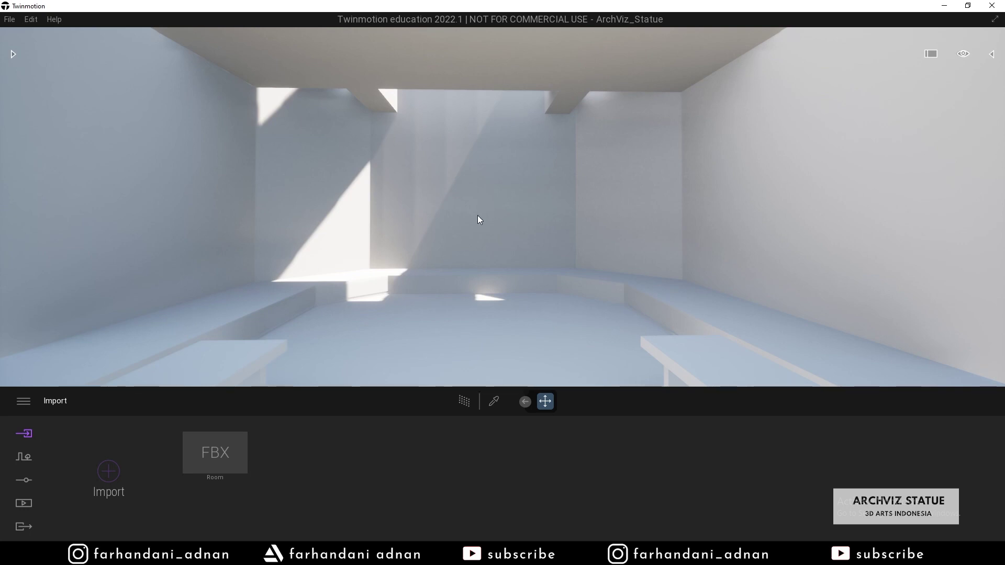
Find Poured concrete 03 among the library's concrete materials and apply it to the room's walls and ceiling
{"action": "right_click_drag", "start_coordinate": [442, 219], "coordinate": [448, 217]}
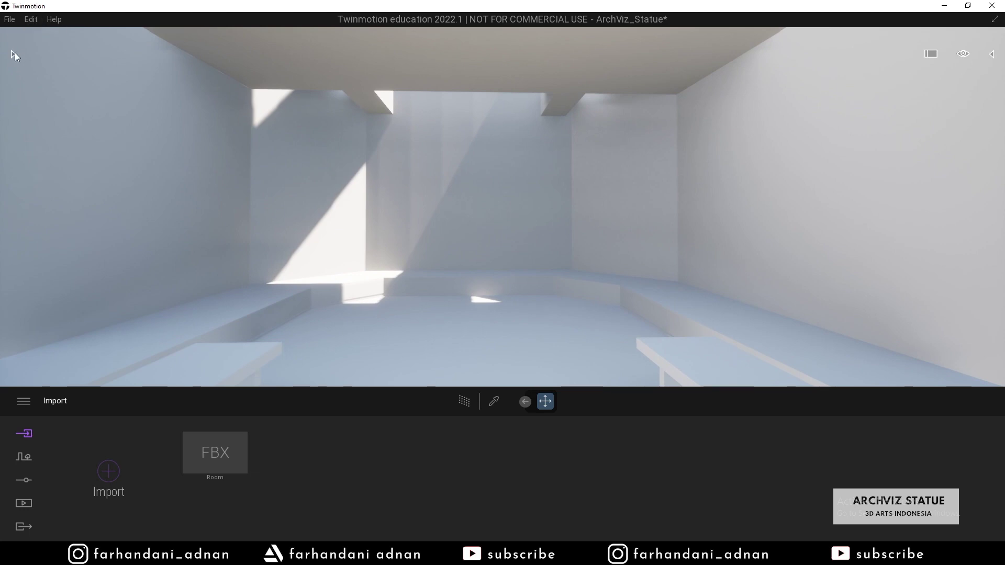
{"action": "left_click", "coordinate": [14, 54]}
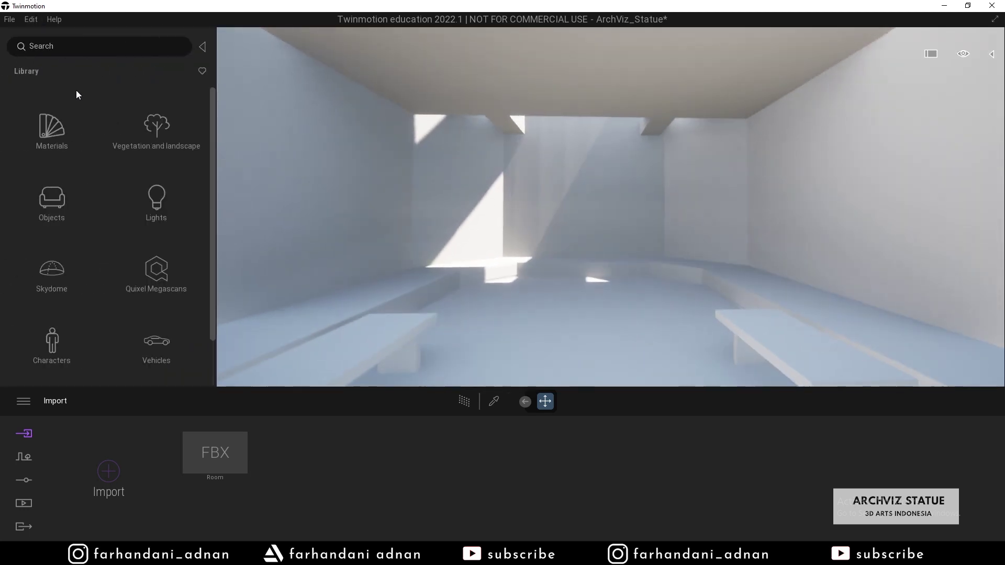
{"action": "left_click", "coordinate": [85, 124]}
{"action": "scroll", "coordinate": [102, 236], "scroll_direction": "down", "scroll_amount": 5}
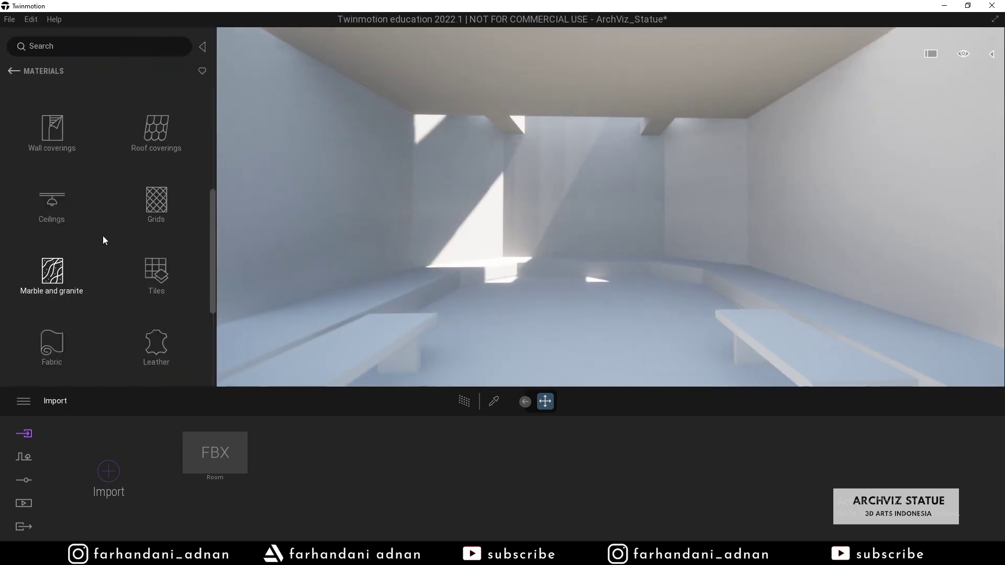
{"action": "scroll", "coordinate": [102, 235], "scroll_direction": "up", "scroll_amount": 3}
{"action": "scroll", "coordinate": [103, 241], "scroll_direction": "up", "scroll_amount": 2}
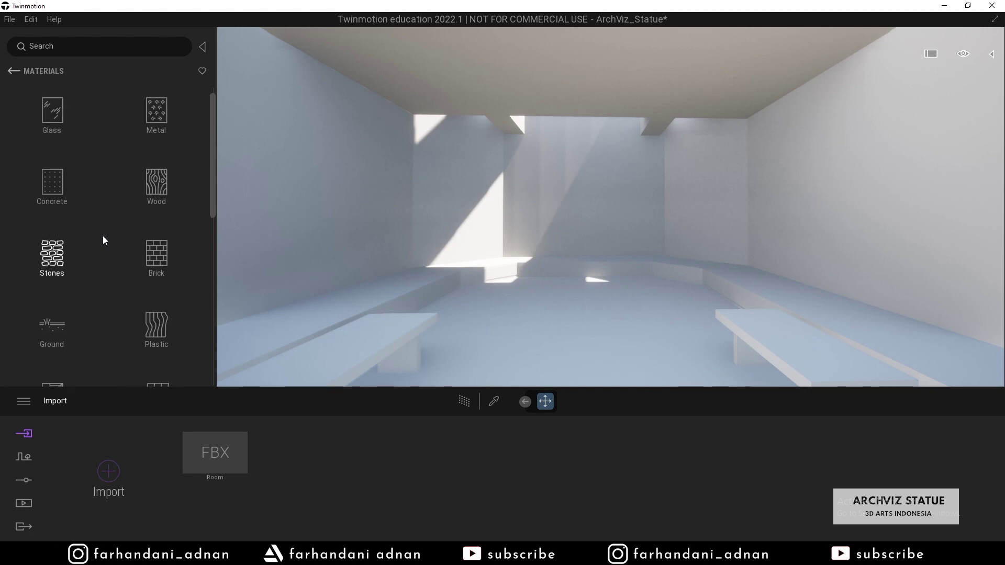
{"action": "left_click", "coordinate": [67, 195]}
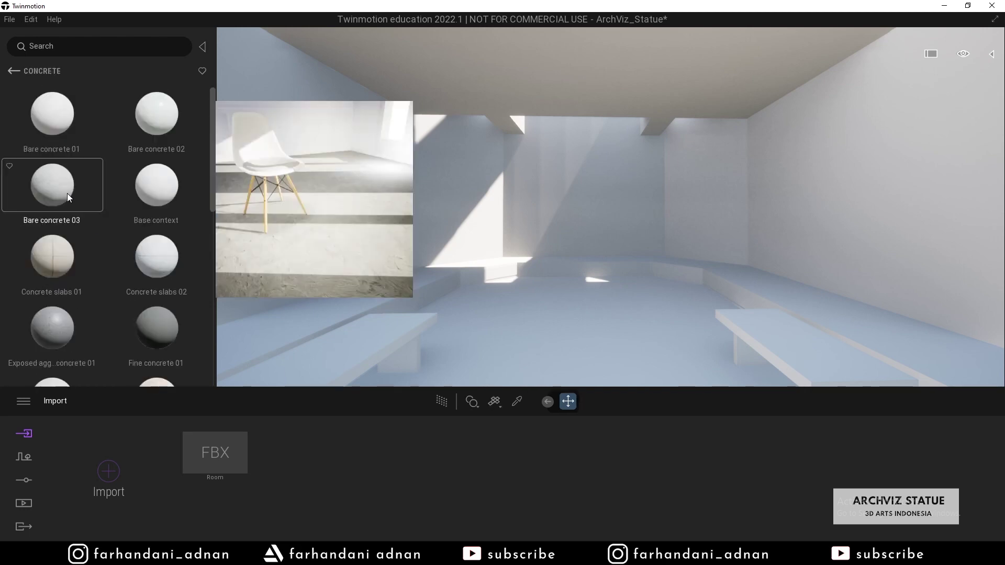
{"action": "scroll", "coordinate": [214, 154], "scroll_direction": "down", "scroll_amount": 2}
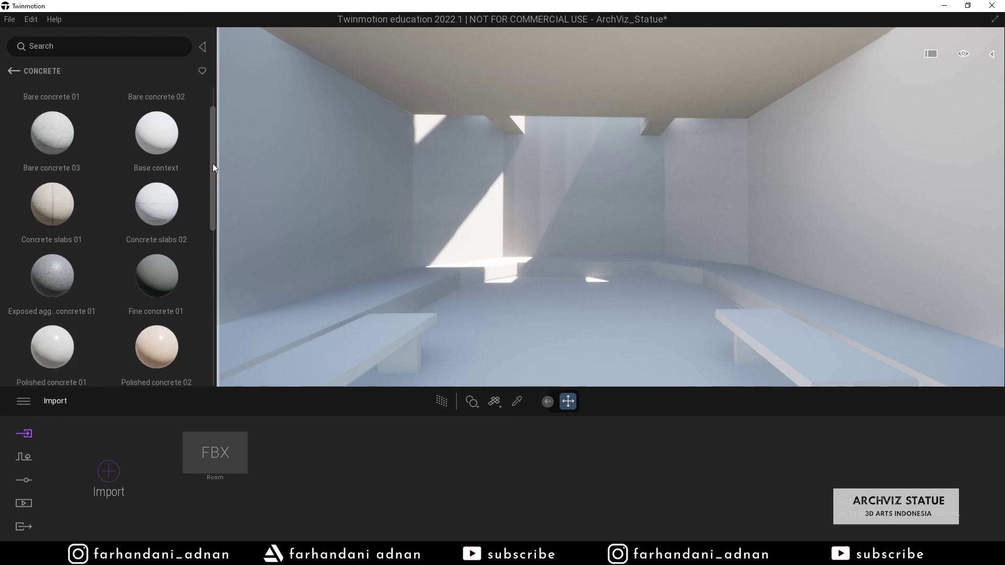
{"action": "mouse_move", "coordinate": [84, 146]}
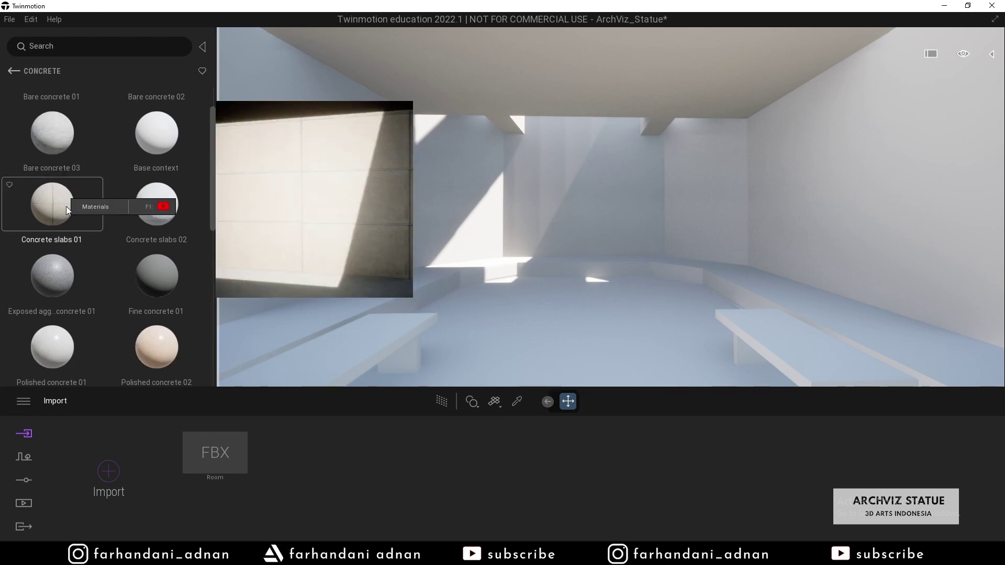
{"action": "scroll", "coordinate": [70, 260], "scroll_direction": "down", "scroll_amount": 3}
{"action": "scroll", "coordinate": [74, 266], "scroll_direction": "down", "scroll_amount": 3}
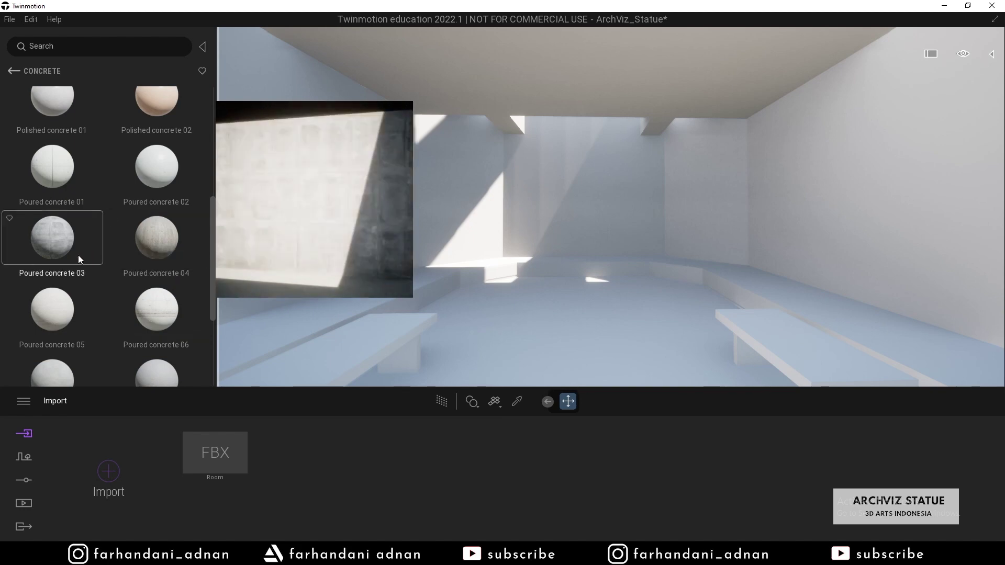
{"action": "left_click_drag", "start_coordinate": [52, 259], "coordinate": [299, 225]}
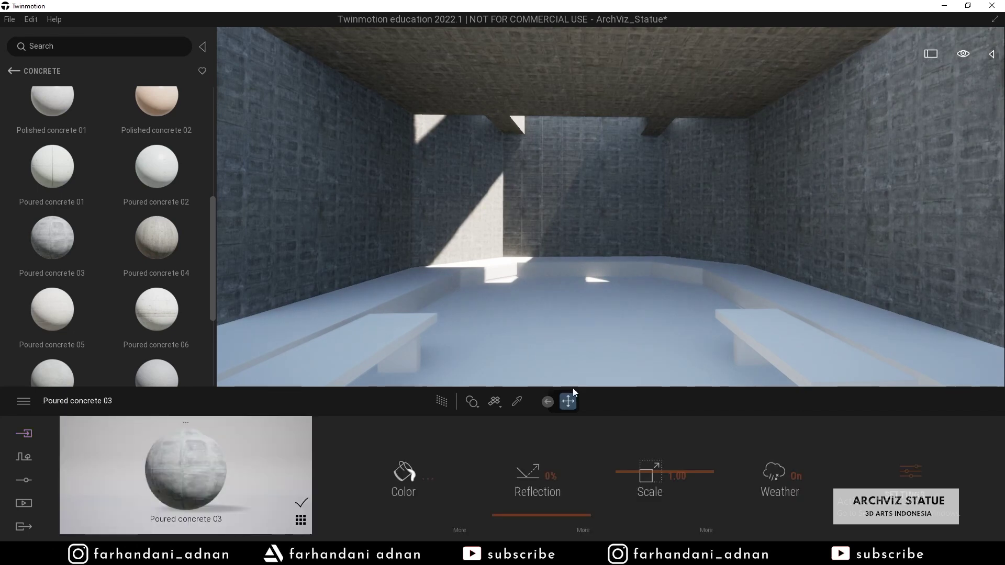
Rotate the wall concrete's texture by 90 degrees and set its scale to about 6.82
{"action": "right_click_drag", "start_coordinate": [605, 209], "coordinate": [624, 225]}
{"action": "left_click_drag", "start_coordinate": [644, 469], "coordinate": [646, 445]}
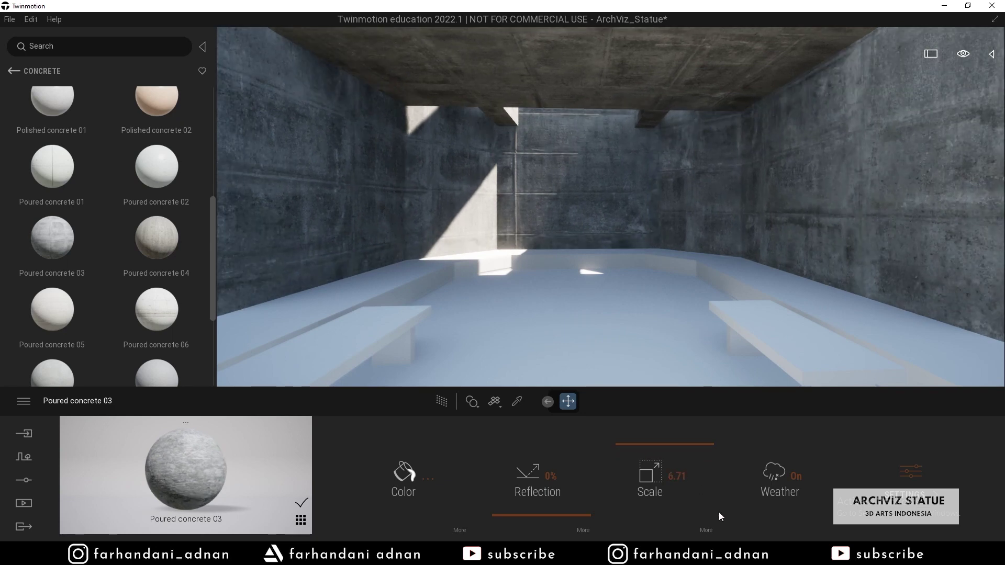
{"action": "left_click", "coordinate": [703, 529]}
{"action": "type", "text": "90"}
{"action": "key", "text": "Return"}
{"action": "mouse_move", "coordinate": [640, 306]}
{"action": "right_mouse_down"}
{"action": "mouse_move", "coordinate": [670, 307]}
{"action": "mouse_move", "coordinate": [647, 306]}
{"action": "right_mouse_up"}
{"action": "key", "text": "w"}
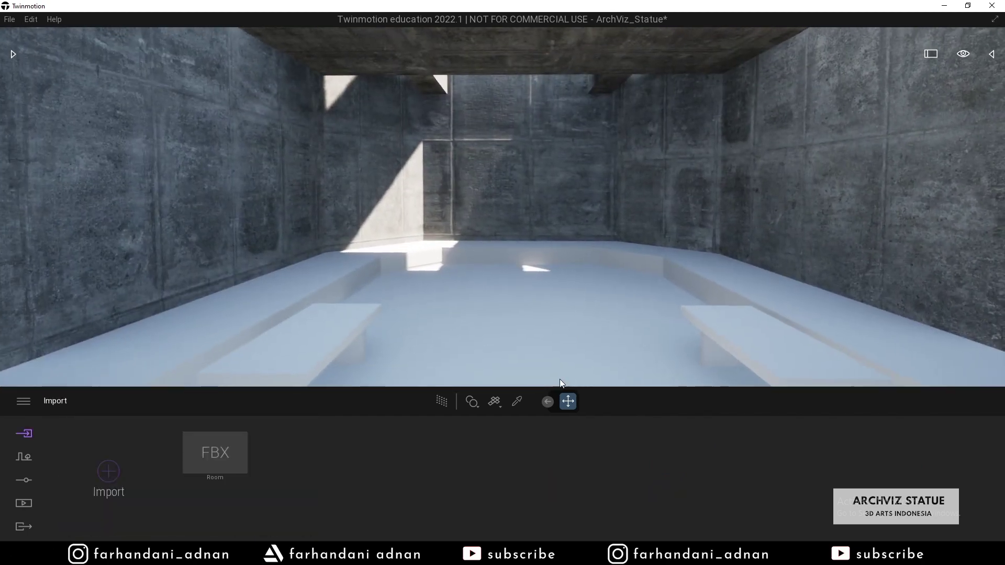
{"action": "left_click", "coordinate": [517, 401]}
{"action": "left_click_drag", "start_coordinate": [637, 448], "coordinate": [630, 444]}
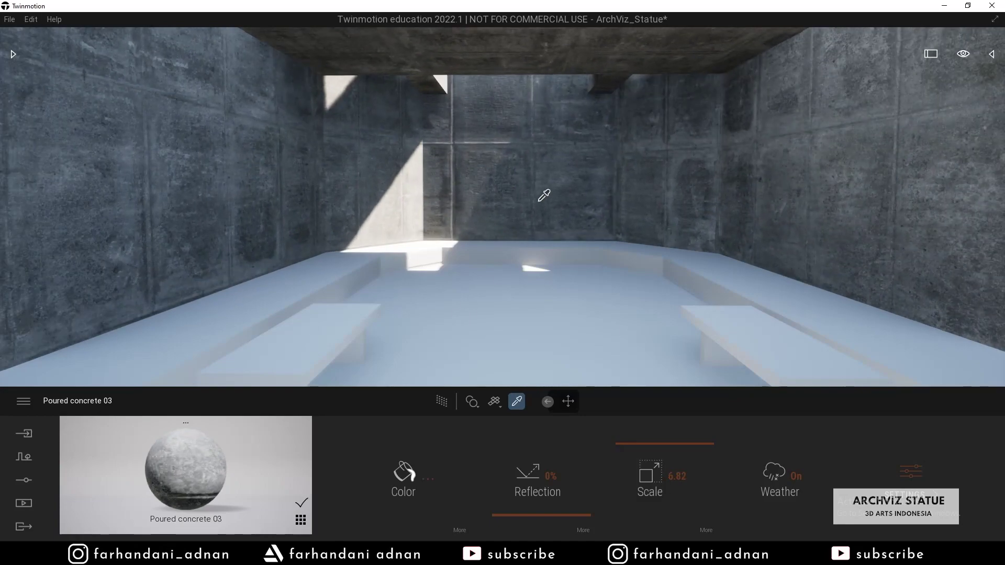
Apply Soft concrete 01 to the raised ledge along the walls and set its scale to about 0.27
{"action": "left_click", "coordinate": [278, 434]}
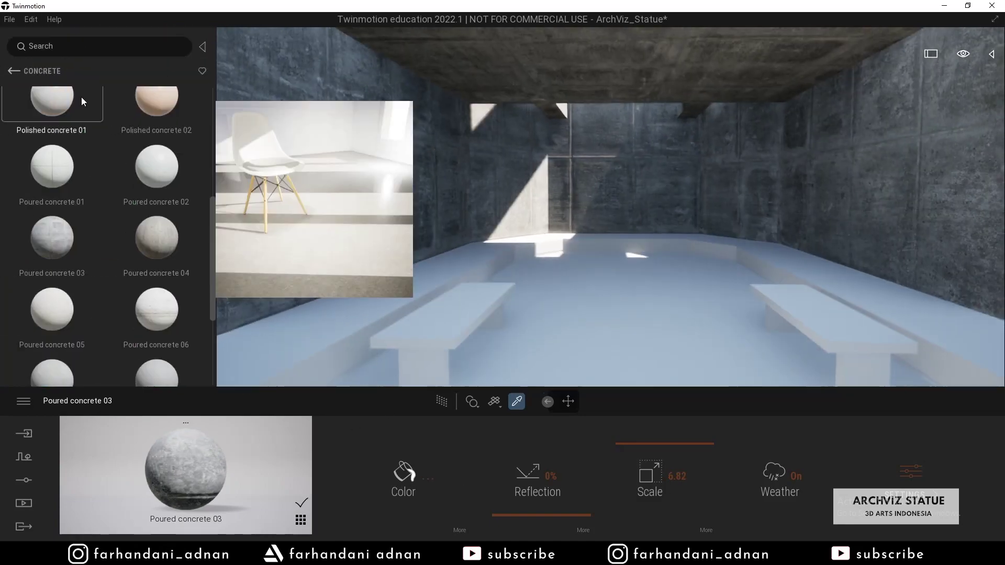
{"action": "left_click_drag", "start_coordinate": [55, 175], "coordinate": [444, 181]}
{"action": "scroll", "coordinate": [121, 281], "scroll_direction": "down", "scroll_amount": 5}
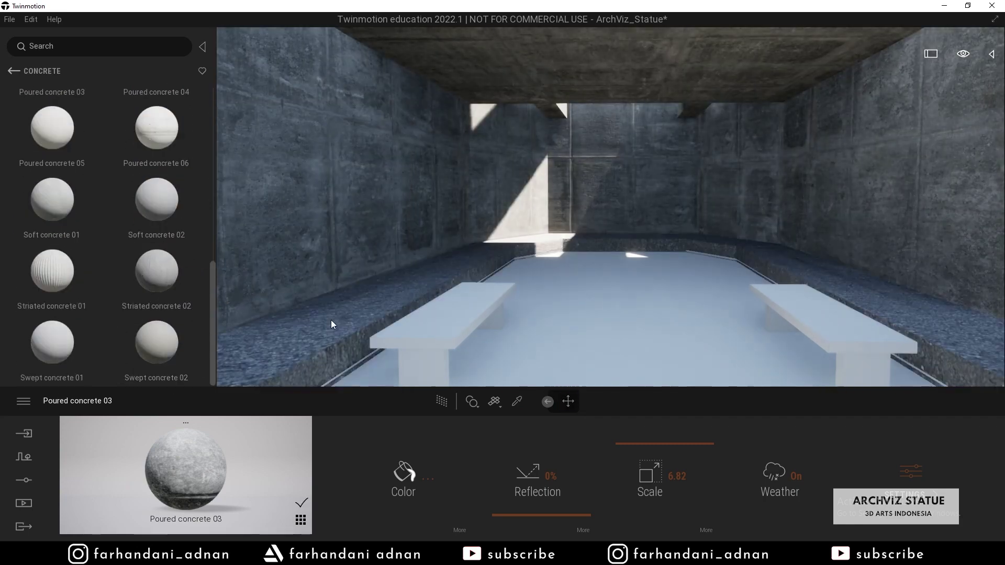
{"action": "scroll", "coordinate": [57, 312], "scroll_direction": "up", "scroll_amount": 2}
{"action": "left_click_drag", "start_coordinate": [57, 312], "coordinate": [327, 331]}
{"action": "key", "text": "w"}
{"action": "right_click_drag", "start_coordinate": [328, 331], "coordinate": [251, 375]}
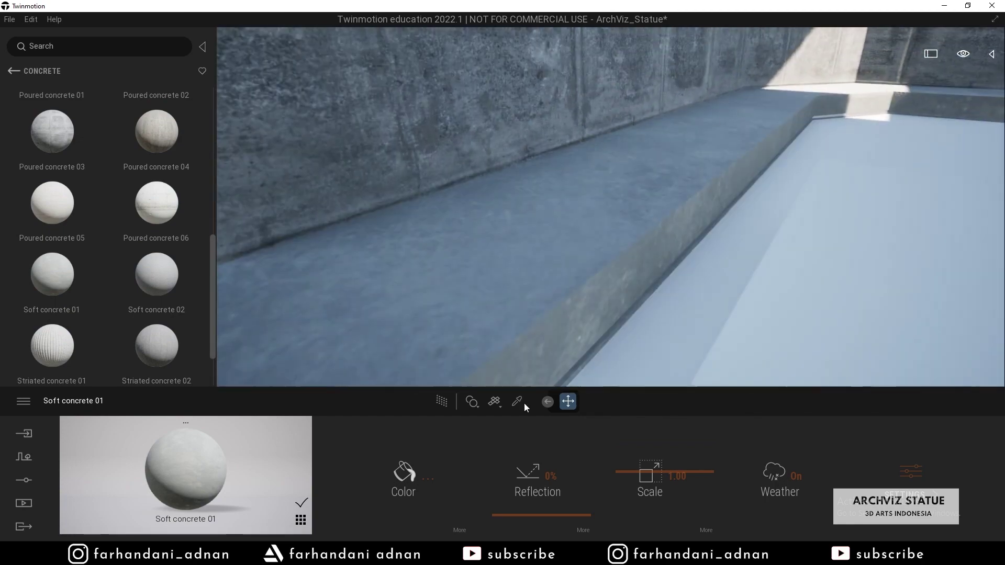
{"action": "left_click_drag", "start_coordinate": [664, 505], "coordinate": [634, 507]}
{"action": "key", "text": "s"}
Duplicate the ledge's Soft concrete 01, apply the copy to the floor and set its scale to about 3.99
{"action": "right_click_drag", "start_coordinate": [591, 314], "coordinate": [620, 308]}
{"action": "left_click", "coordinate": [620, 307]}
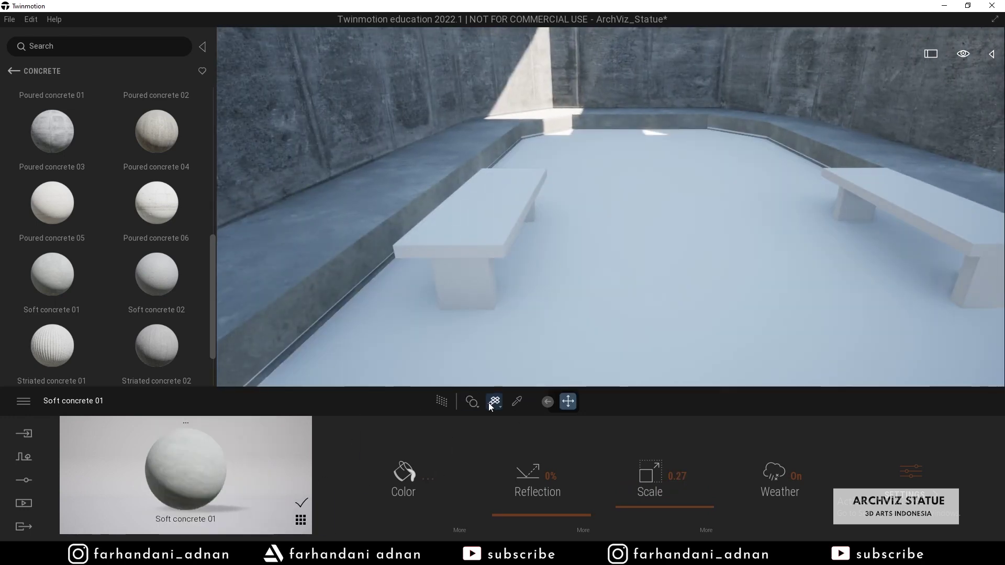
{"action": "left_click", "coordinate": [301, 519]}
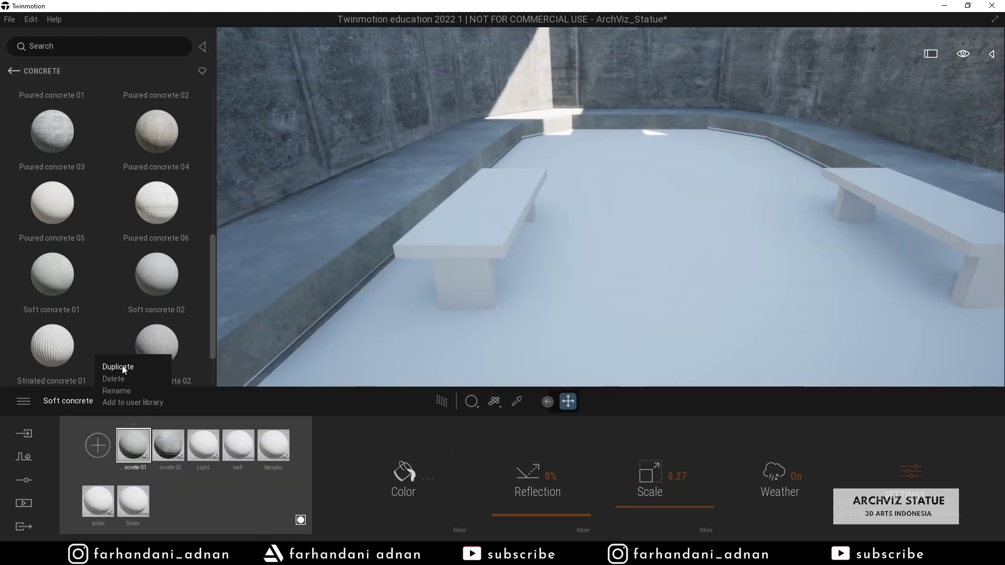
{"action": "left_click_drag", "start_coordinate": [133, 454], "coordinate": [592, 314]}
{"action": "left_click_drag", "start_coordinate": [654, 507], "coordinate": [665, 470]}
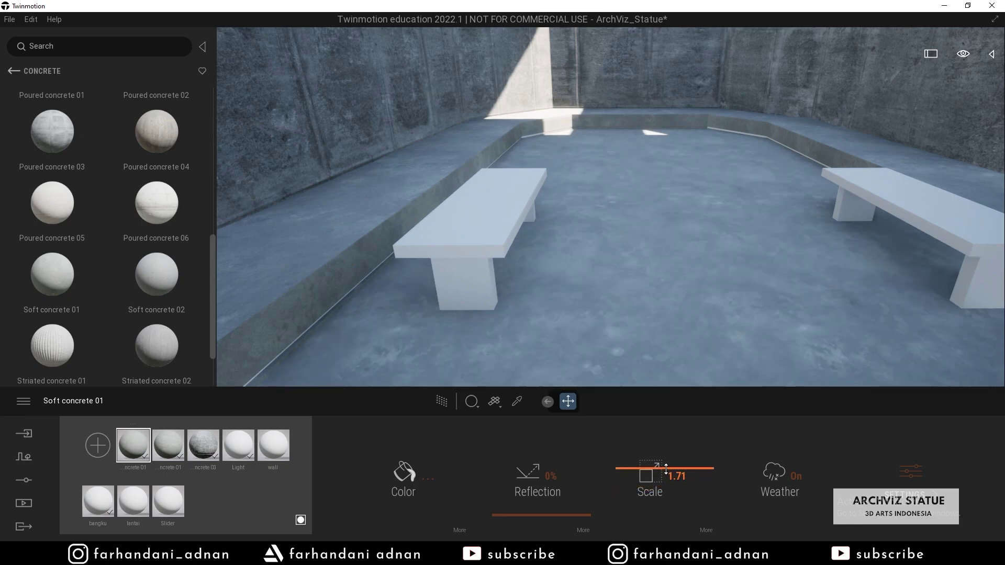
{"action": "key", "text": "d"}
{"action": "right_click_drag", "start_coordinate": [672, 208], "coordinate": [644, 214]}
{"action": "left_click_drag", "start_coordinate": [633, 452], "coordinate": [633, 457]}
Duplicate the floor's Soft concrete 01 material and apply the copy to the benches
{"action": "right_click_drag", "start_coordinate": [644, 330], "coordinate": [581, 330]}
{"action": "left_click", "coordinate": [133, 423]}
{"action": "left_click", "coordinate": [129, 370]}
{"action": "left_click_drag", "start_coordinate": [133, 445], "coordinate": [592, 285]}
{"action": "right_click_drag", "start_coordinate": [523, 247], "coordinate": [591, 284]}
{"action": "left_click_drag", "start_coordinate": [591, 284], "coordinate": [691, 261]}
Open the library's Neons materials and bring the light strip at the base of the ledge into view
{"action": "right_click_drag", "start_coordinate": [692, 260], "coordinate": [717, 262]}
{"action": "right_click_drag", "start_coordinate": [611, 226], "coordinate": [563, 201]}
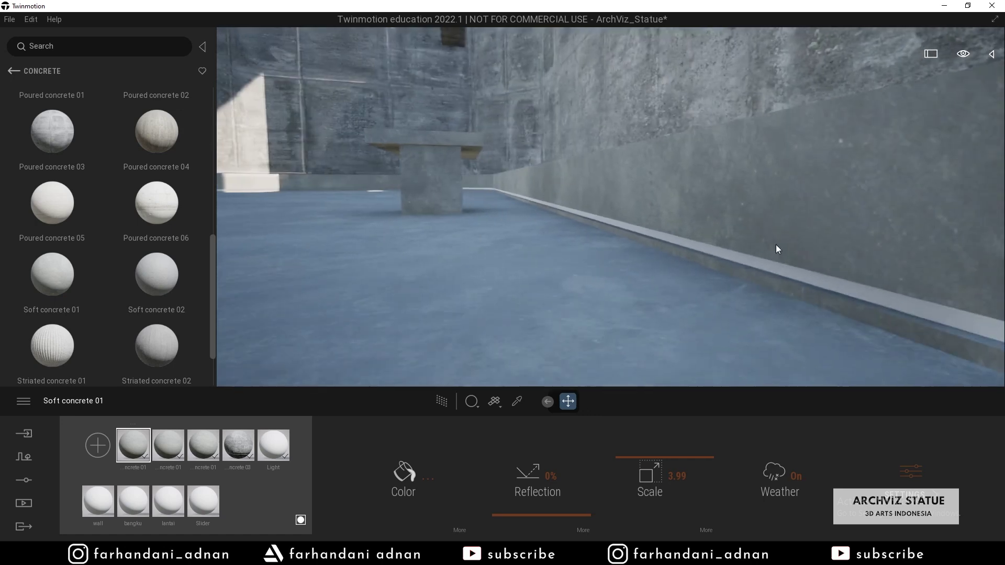
{"action": "left_click", "coordinate": [8, 70]}
{"action": "scroll", "coordinate": [111, 181], "scroll_direction": "down", "scroll_amount": 3}
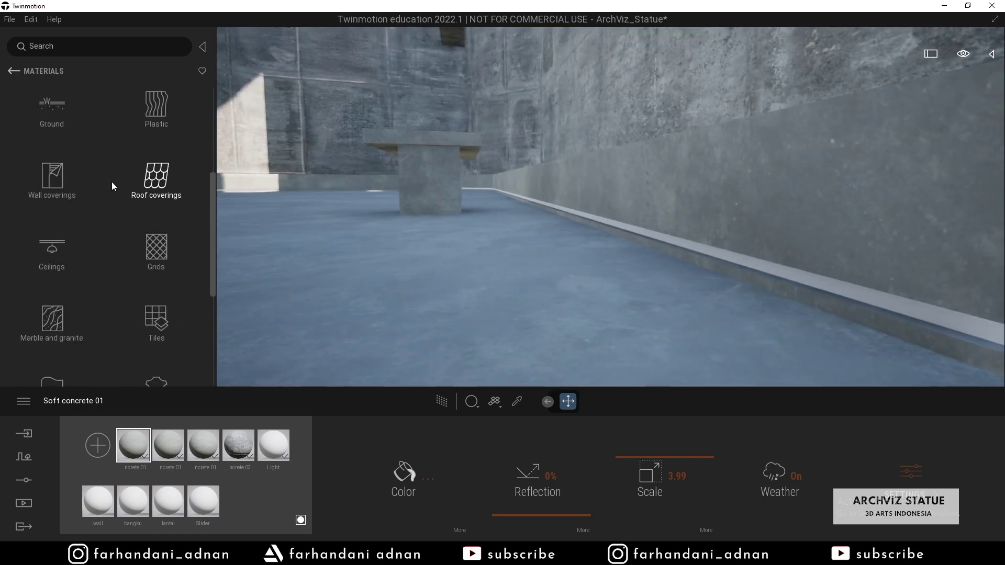
{"action": "scroll", "coordinate": [112, 182], "scroll_direction": "down", "scroll_amount": 4}
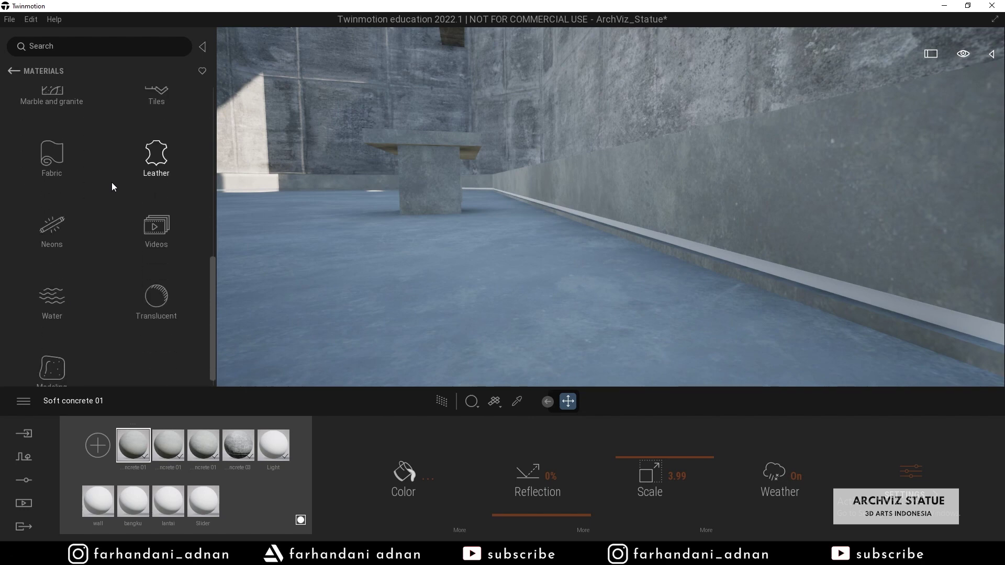
{"action": "left_click", "coordinate": [51, 226]}
{"action": "right_click_drag", "start_coordinate": [471, 210], "coordinate": [549, 205]}
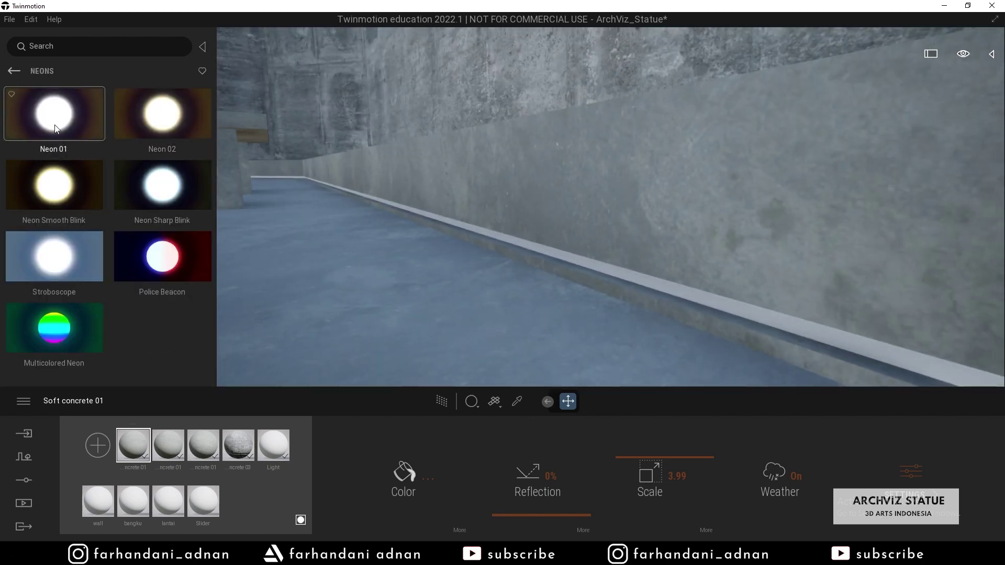
Try to apply the Neon 01 material to the light strip at the base of the ledge
{"action": "left_click_drag", "start_coordinate": [60, 140], "coordinate": [471, 267]}
{"action": "left_click_drag", "start_coordinate": [652, 274], "coordinate": [156, 180]}
{"action": "left_click", "coordinate": [517, 402]}
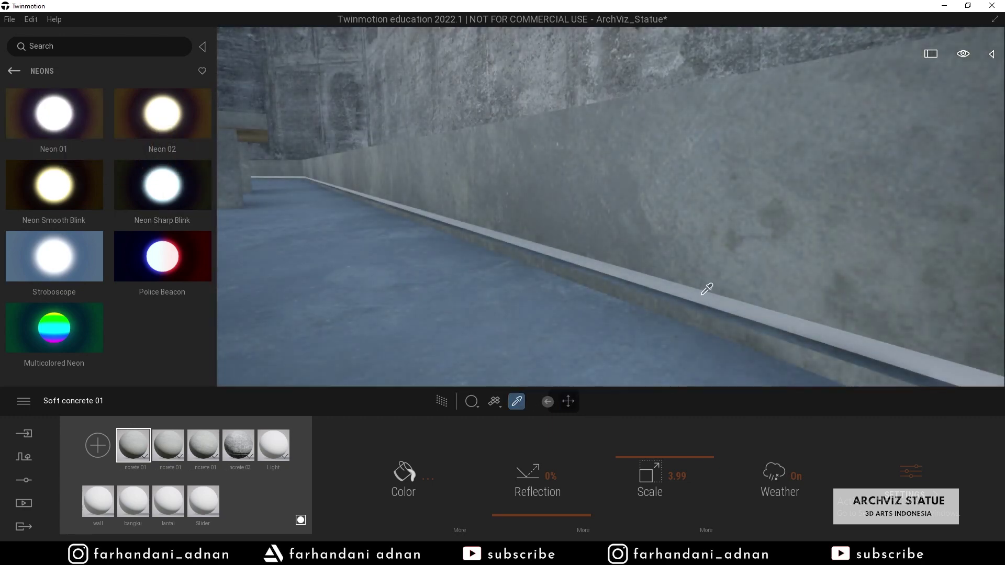
{"action": "left_click", "coordinate": [705, 293]}
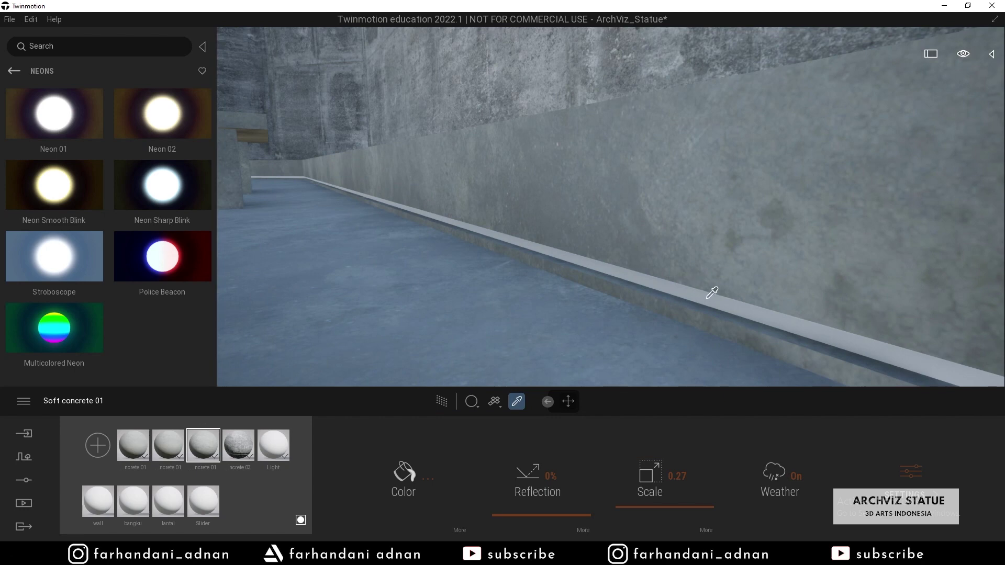
{"action": "left_click_drag", "start_coordinate": [62, 115], "coordinate": [648, 283]}
{"action": "key", "text": "Escape"}
Replace the ledge strip's Light material with Neon 01 from the library
{"action": "right_click_drag", "start_coordinate": [627, 251], "coordinate": [759, 233]}
{"action": "key", "text": "w"}
{"action": "scroll", "coordinate": [487, 355], "scroll_direction": "down", "scroll_amount": 5}
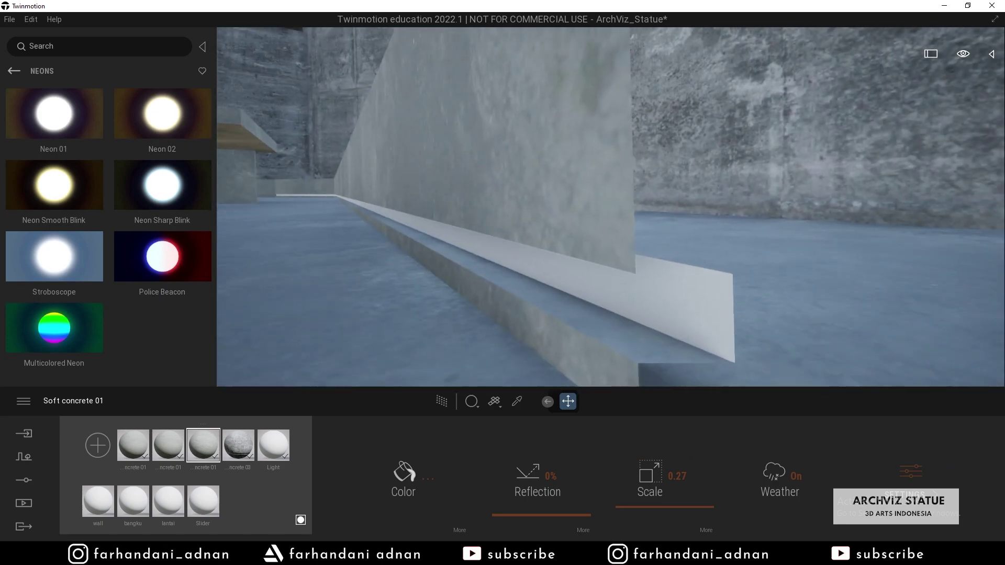
{"action": "left_click", "coordinate": [517, 402]}
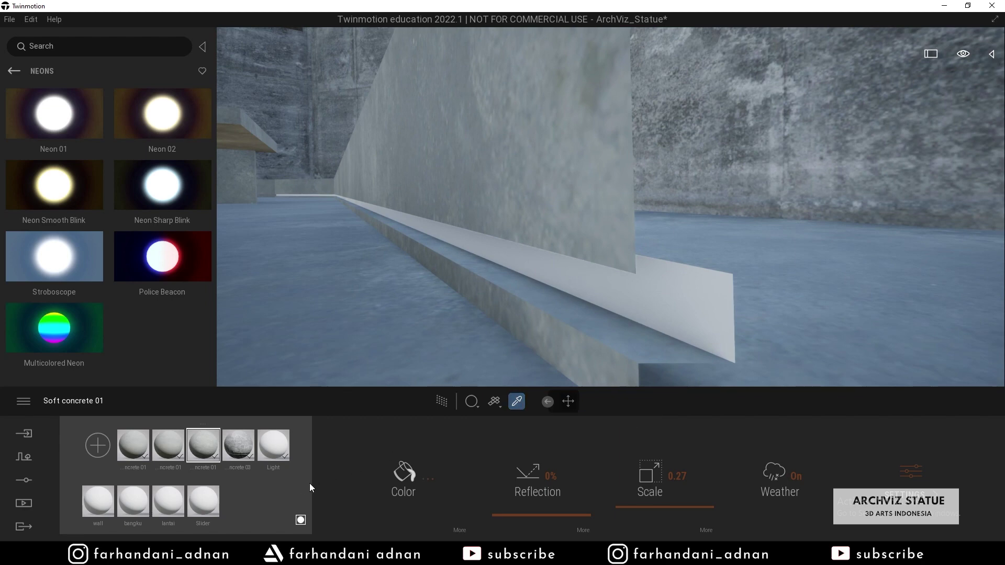
{"action": "left_click", "coordinate": [283, 475]}
{"action": "left_click", "coordinate": [275, 448]}
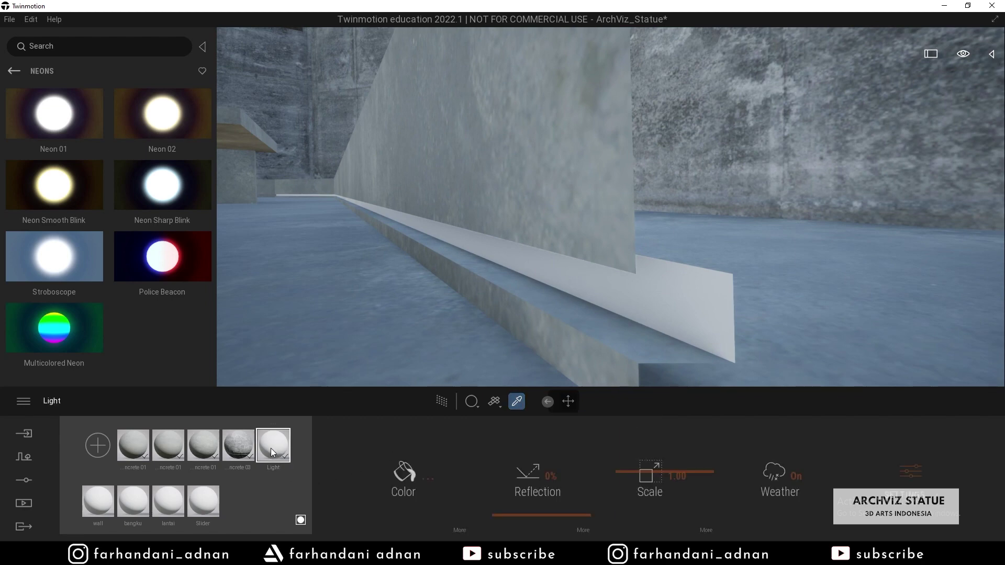
{"action": "left_click", "coordinate": [301, 520]}
{"action": "left_click_drag", "start_coordinate": [57, 126], "coordinate": [195, 476]}
Examine the neon strips around the ledge from across the room and review the scene's Lighting settings
{"action": "right_click_drag", "start_coordinate": [611, 207], "coordinate": [471, 204]}
{"action": "key", "text": "a"}
{"action": "key", "text": "e"}
{"action": "key", "text": "w"}
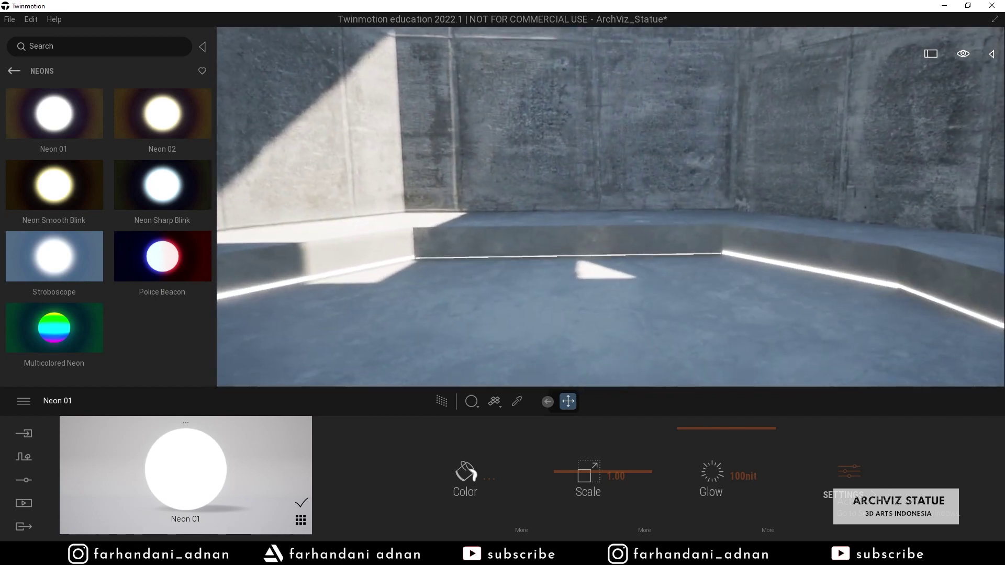
{"action": "key", "text": "s"}
{"action": "right_click_drag", "start_coordinate": [544, 280], "coordinate": [525, 280]}
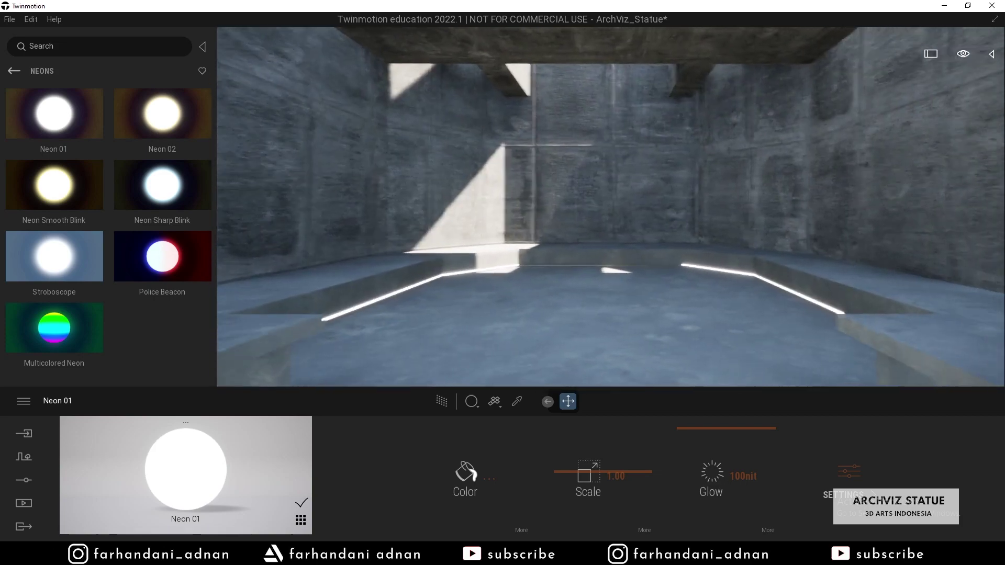
{"action": "key", "text": "e"}
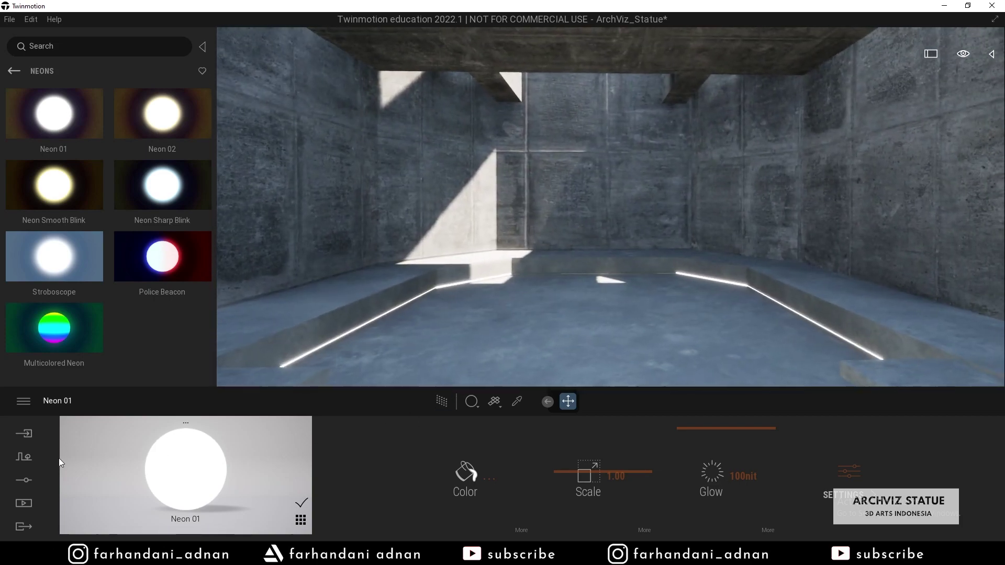
{"action": "mouse_move", "coordinate": [398, 279]}
{"action": "right_mouse_down"}
{"action": "mouse_move", "coordinate": [413, 264]}
{"action": "mouse_move", "coordinate": [443, 278]}
{"action": "mouse_move", "coordinate": [417, 278]}
{"action": "right_mouse_up"}
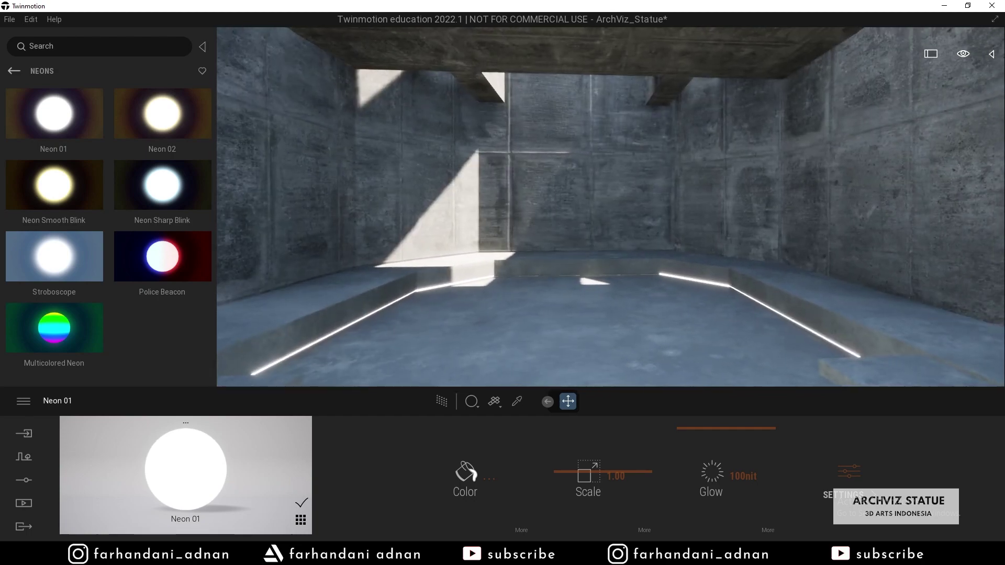
{"action": "left_click", "coordinate": [28, 483]}
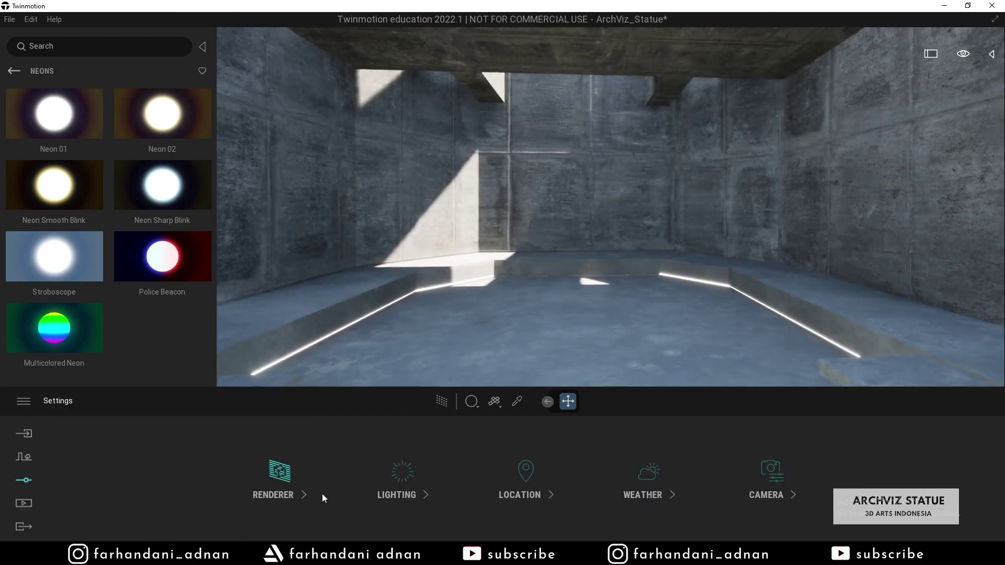
{"action": "left_click", "coordinate": [406, 469]}
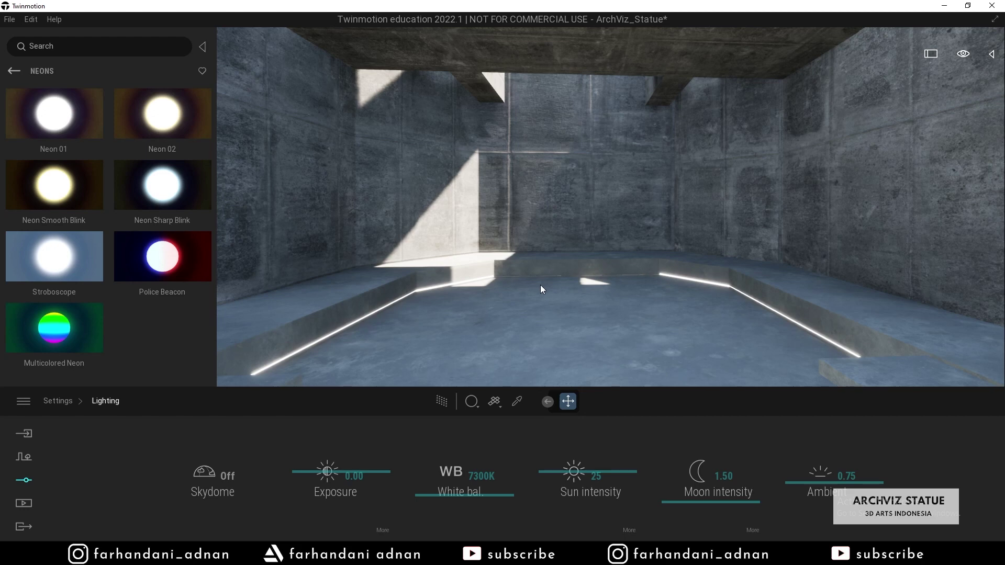
{"action": "right_click_drag", "start_coordinate": [538, 275], "coordinate": [565, 273]}
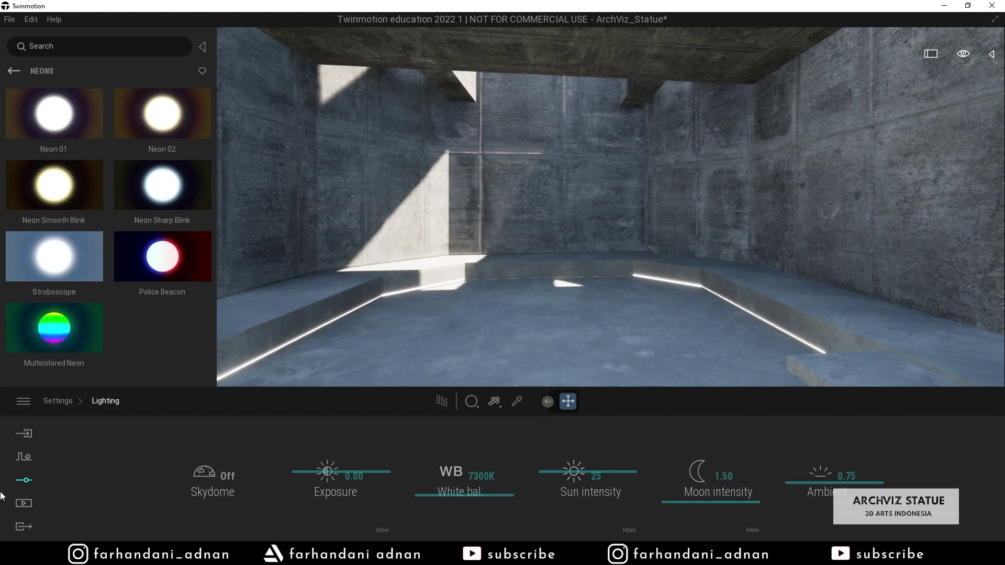
Set the sun's location to a north offset of 177°, time of day 13:38 and month June
{"action": "left_click", "coordinate": [23, 482]}
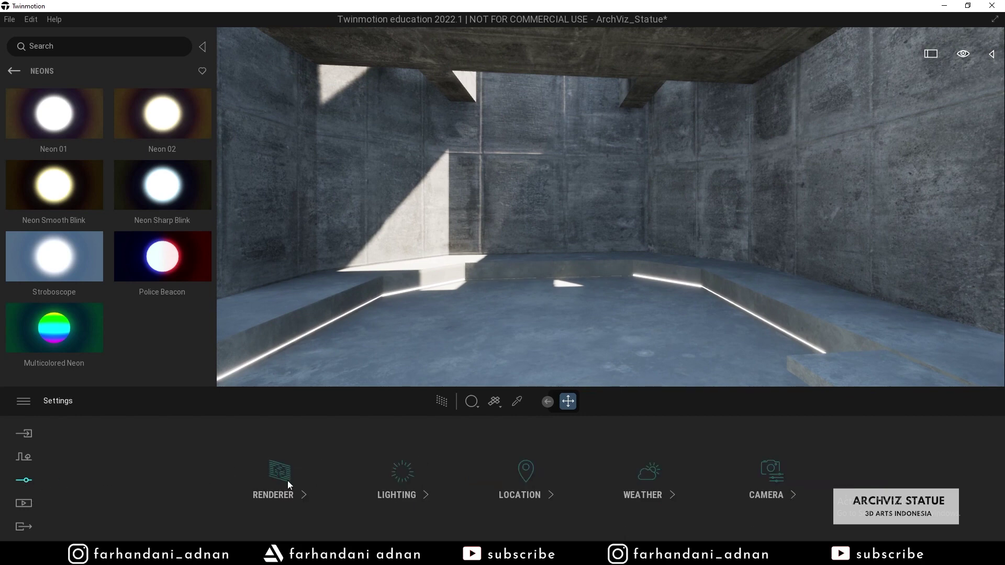
{"action": "left_click", "coordinate": [536, 463]}
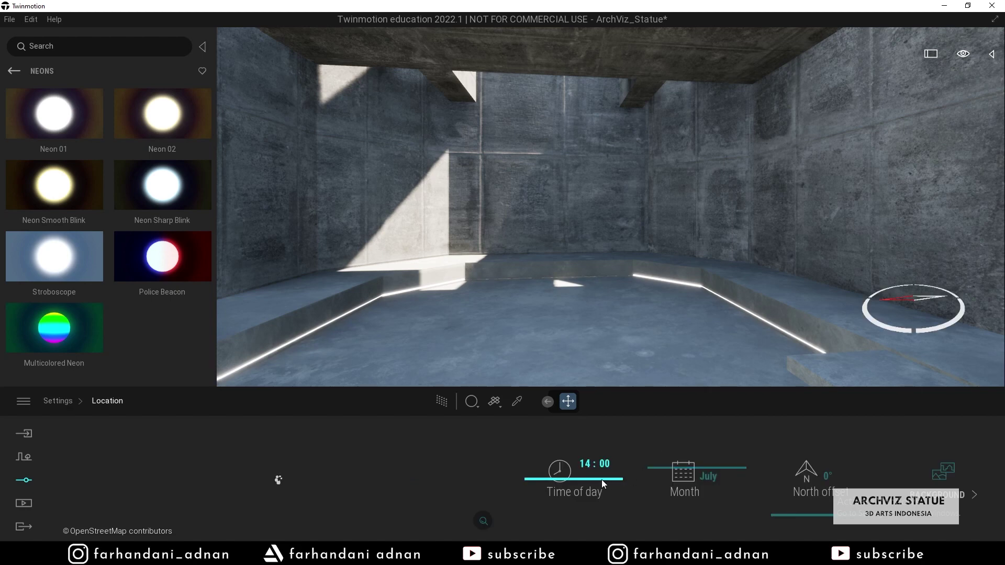
{"action": "left_click", "coordinate": [799, 512]}
{"action": "left_click_drag", "start_coordinate": [800, 494], "coordinate": [806, 471]}
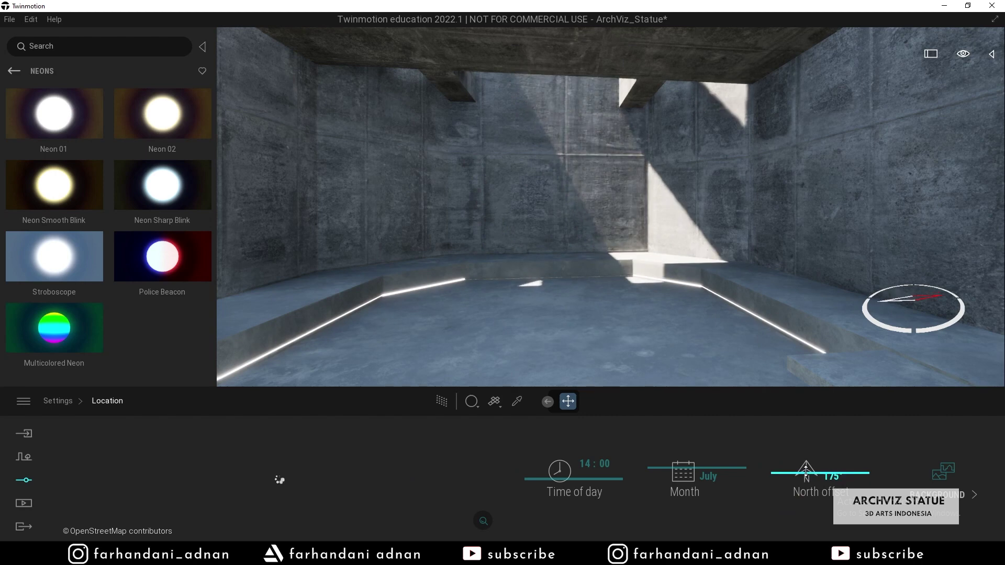
{"action": "left_click_drag", "start_coordinate": [584, 484], "coordinate": [574, 478]}
{"action": "left_click_drag", "start_coordinate": [795, 476], "coordinate": [797, 476]}
{"action": "mouse_move", "coordinate": [695, 469]}
{"action": "left_mouse_down"}
{"action": "mouse_move", "coordinate": [693, 457]}
{"action": "mouse_move", "coordinate": [691, 484]}
{"action": "mouse_move", "coordinate": [699, 471]}
{"action": "left_mouse_up"}
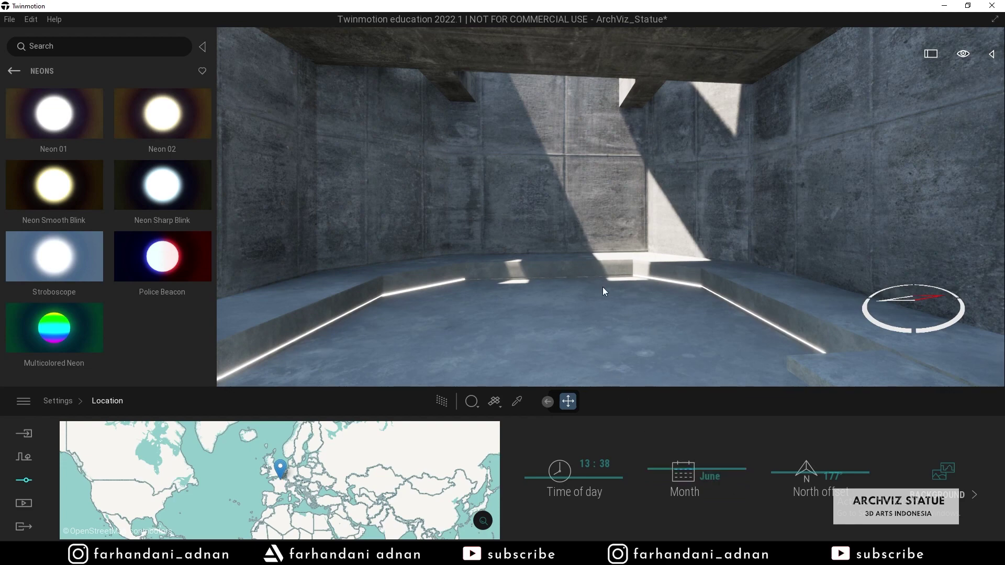
Hide the library and examine how the sunlight falls on the back wall and ledge
{"action": "key", "text": "e"}
{"action": "right_click_drag", "start_coordinate": [567, 249], "coordinate": [571, 202]}
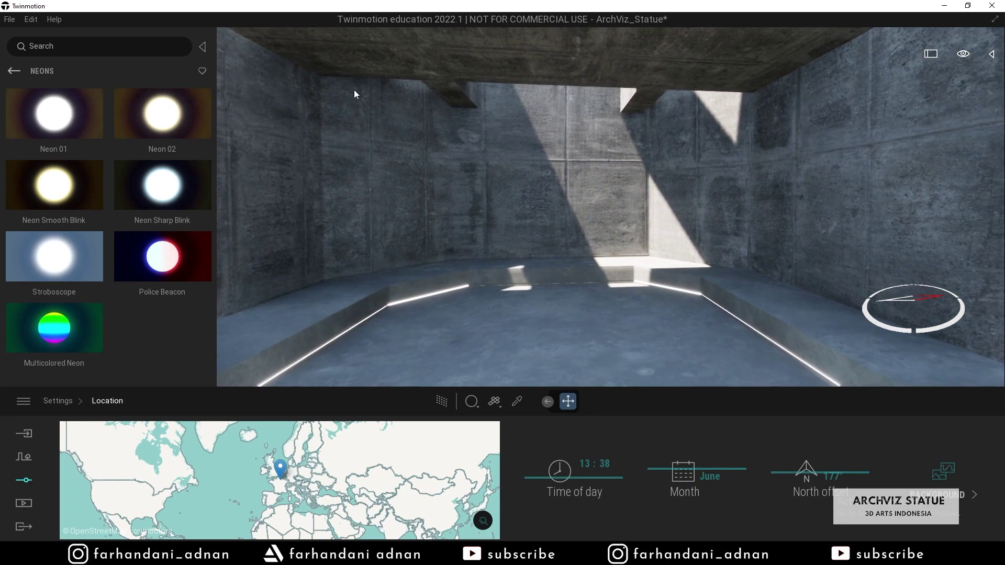
{"action": "left_click", "coordinate": [203, 48]}
{"action": "right_click_drag", "start_coordinate": [502, 208], "coordinate": [453, 209]}
{"action": "key", "text": "s"}
{"action": "middle_click_drag", "start_coordinate": [572, 209], "coordinate": [572, 230]}
{"action": "right_click_drag", "start_coordinate": [571, 230], "coordinate": [571, 208]}
{"action": "key", "text": "w"}
{"action": "key", "text": "s"}
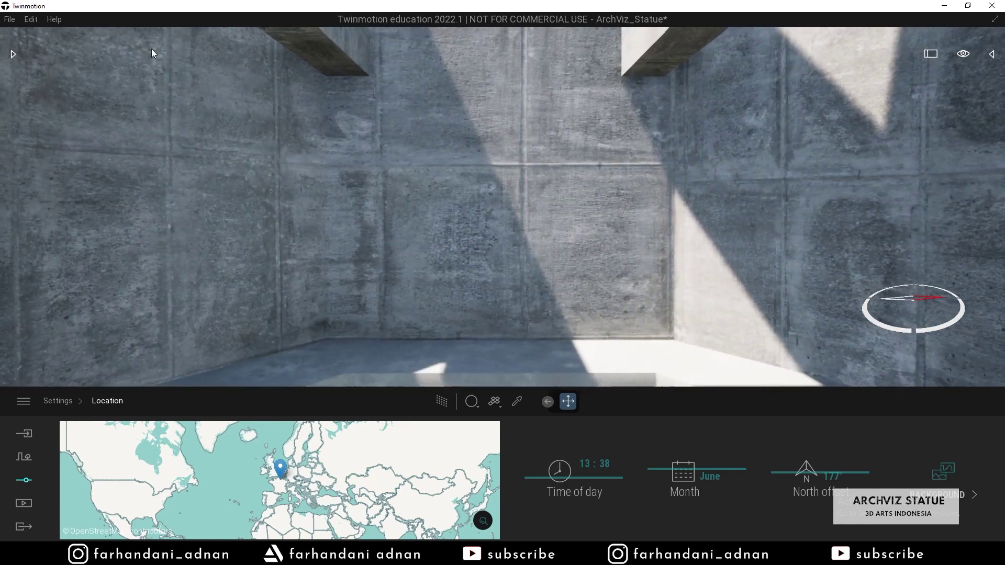
Save the project and bring the back of the room into view
{"action": "left_click", "coordinate": [9, 19]}
{"action": "left_click", "coordinate": [49, 99]}
{"action": "right_click_drag", "start_coordinate": [396, 175], "coordinate": [398, 203]}
{"action": "key", "text": "w"}
{"action": "right_click_drag", "start_coordinate": [193, 126], "coordinate": [189, 99]}
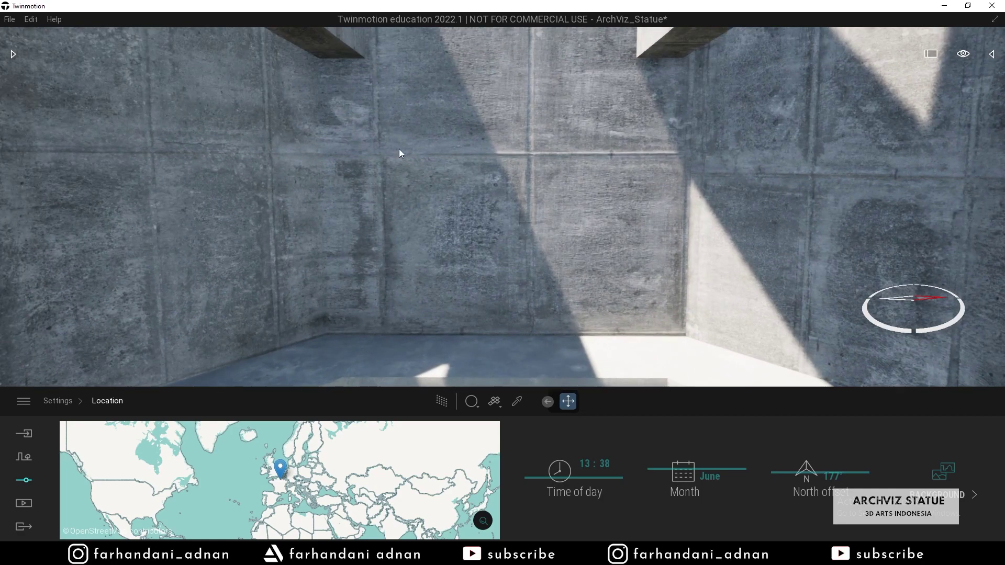
Show the library again and open the Quixel Megascans 3D assets for Roman Empire statues
{"action": "left_click", "coordinate": [14, 53]}
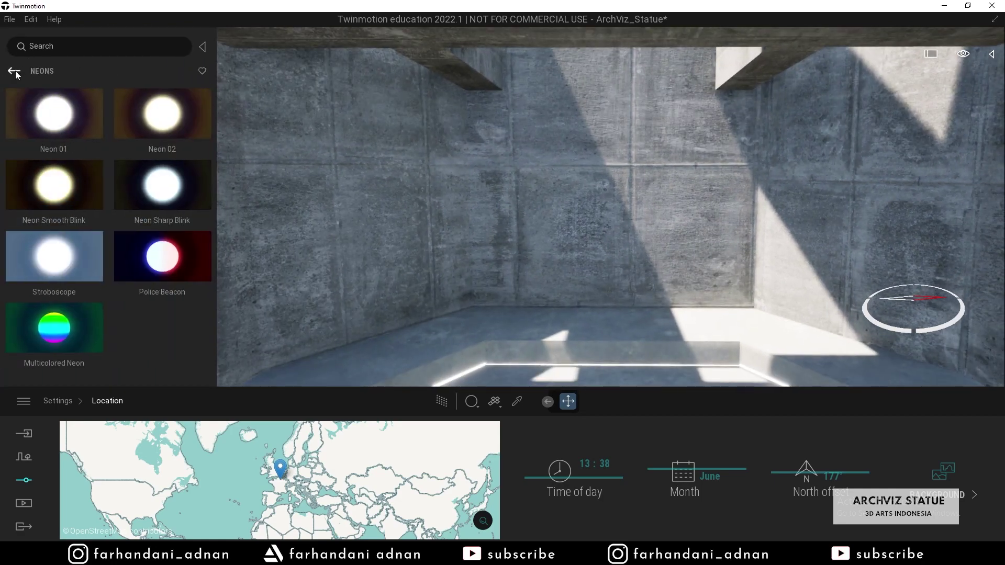
{"action": "left_click", "coordinate": [15, 73]}
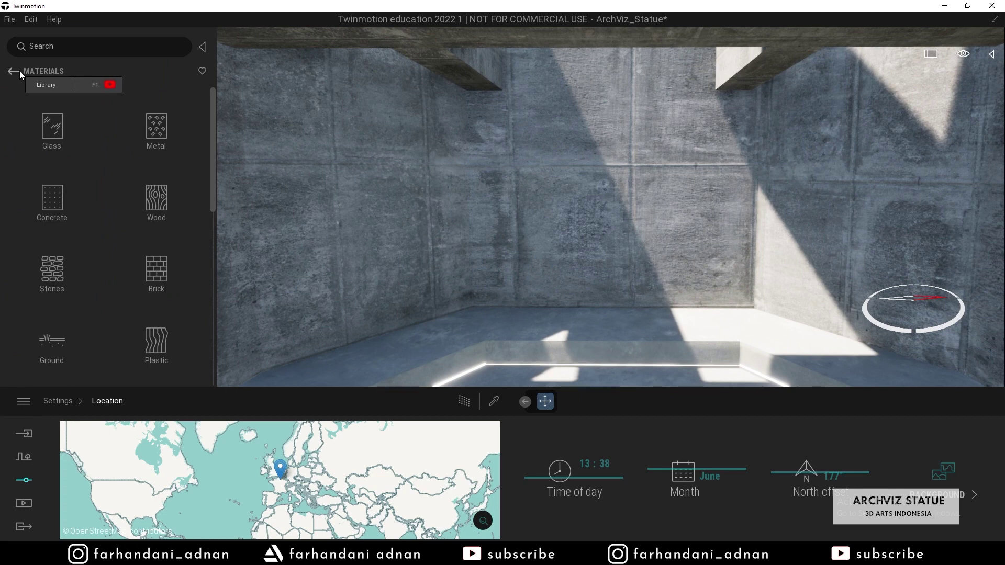
{"action": "left_click", "coordinate": [20, 71]}
{"action": "scroll", "coordinate": [123, 197], "scroll_direction": "down", "scroll_amount": 1}
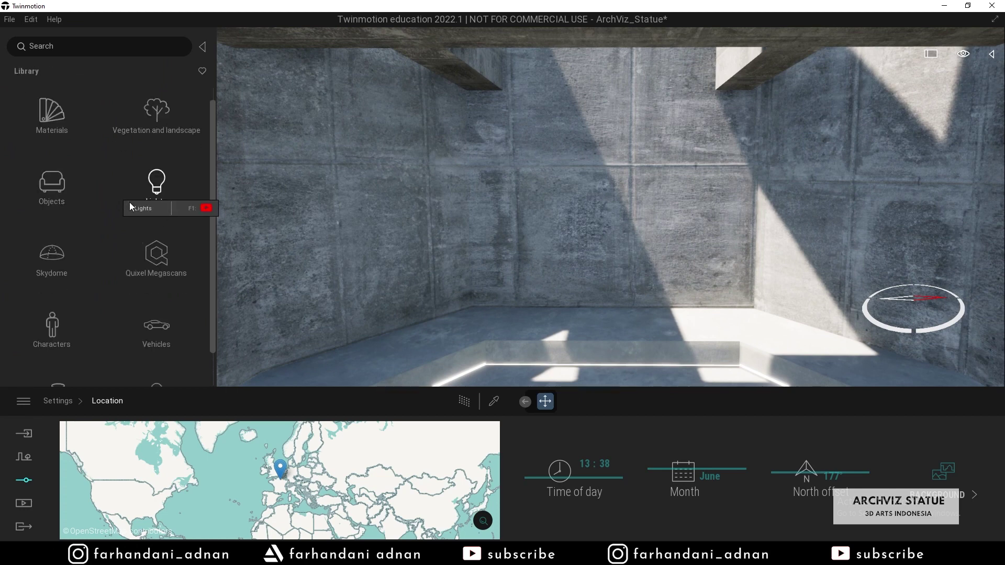
{"action": "left_click", "coordinate": [162, 253]}
{"action": "left_click", "coordinate": [71, 134]}
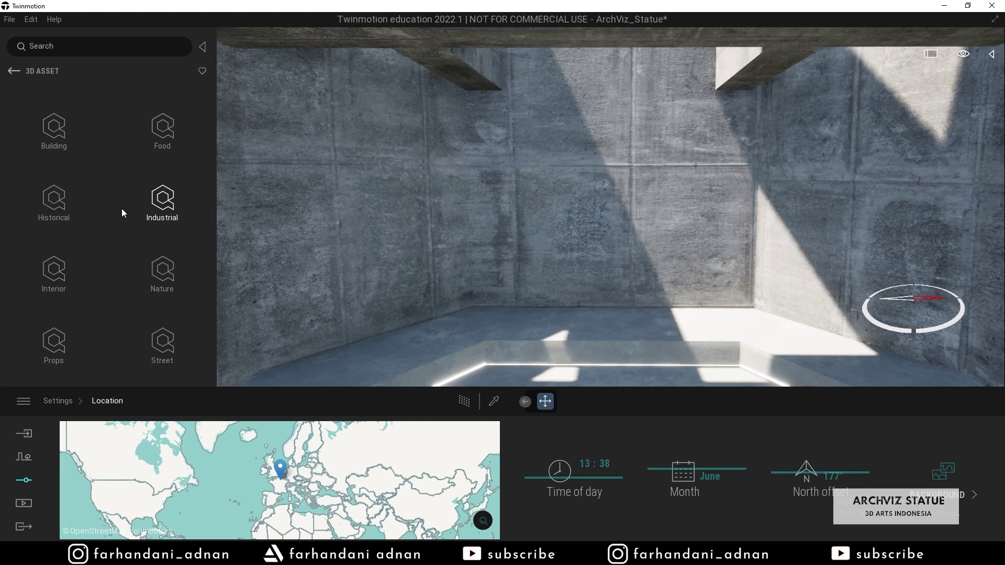
{"action": "left_click", "coordinate": [68, 195]}
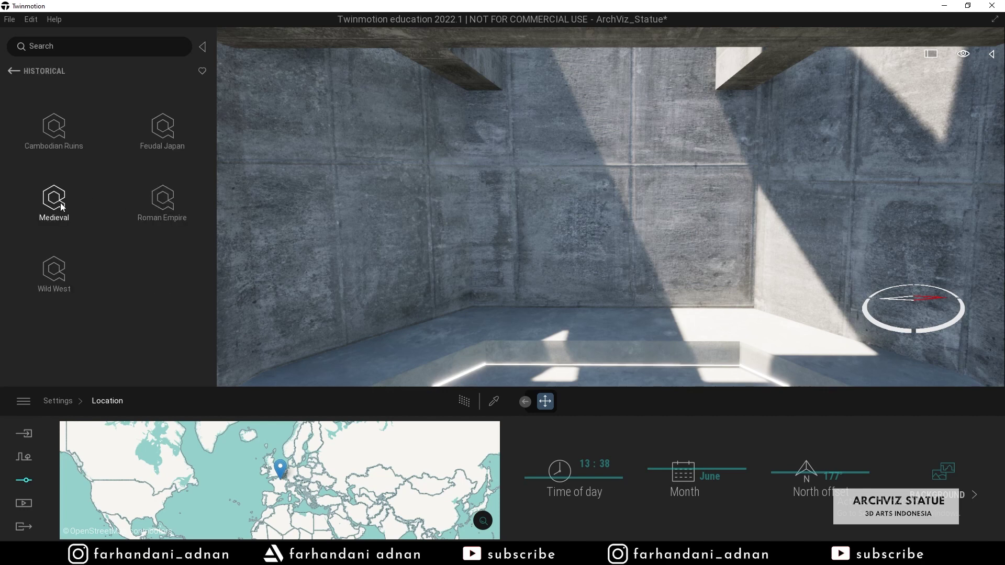
{"action": "left_click", "coordinate": [169, 209]}
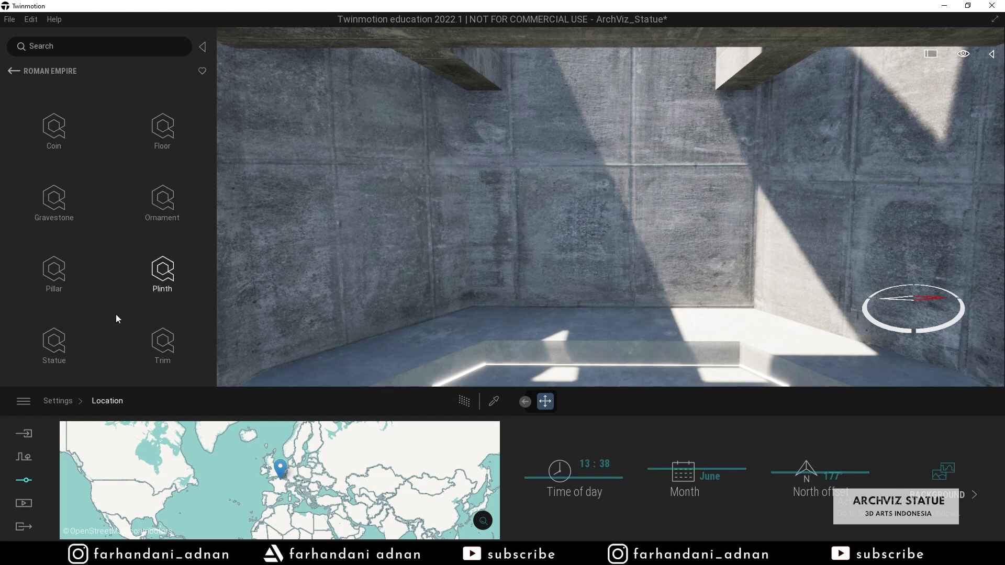
{"action": "left_click", "coordinate": [56, 342]}
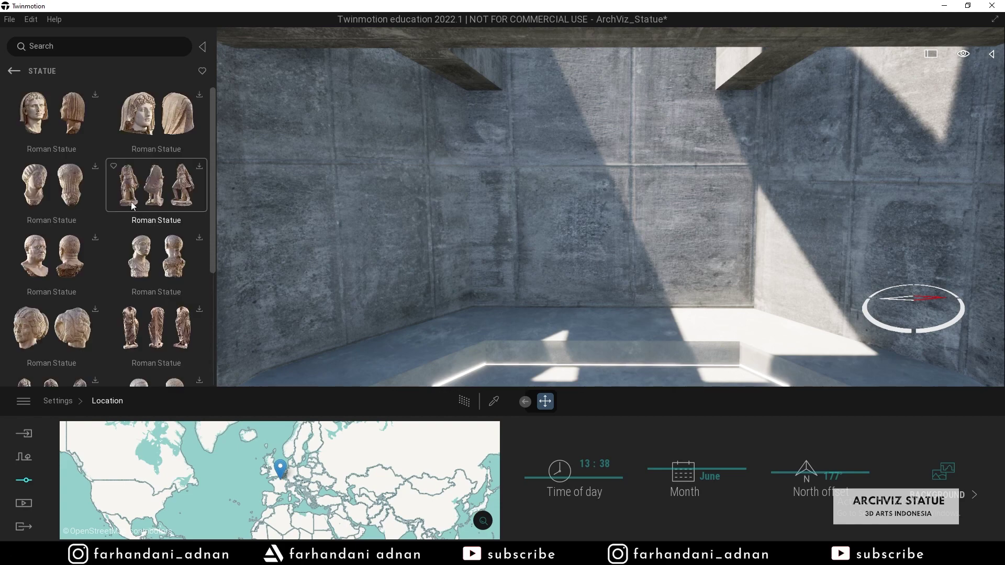
Download the full-figure draped Roman Statue listed beside the female head
{"action": "scroll", "coordinate": [129, 194], "scroll_direction": "down", "scroll_amount": 3}
{"action": "scroll", "coordinate": [144, 260], "scroll_direction": "up", "scroll_amount": 1}
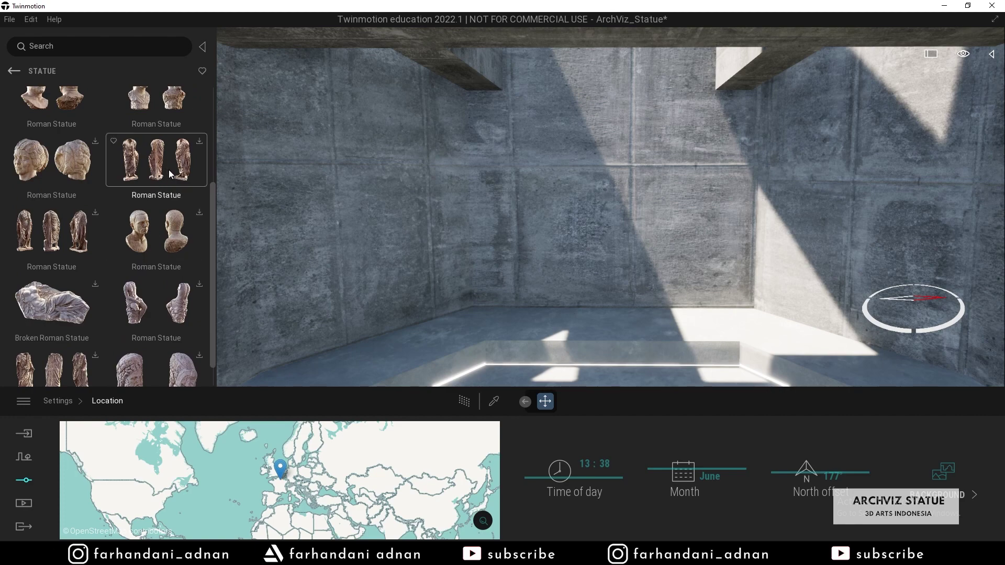
{"action": "scroll", "coordinate": [169, 175], "scroll_direction": "up", "scroll_amount": 1}
{"action": "left_click", "coordinate": [199, 172]}
{"action": "scroll", "coordinate": [99, 262], "scroll_direction": "down", "scroll_amount": 2}
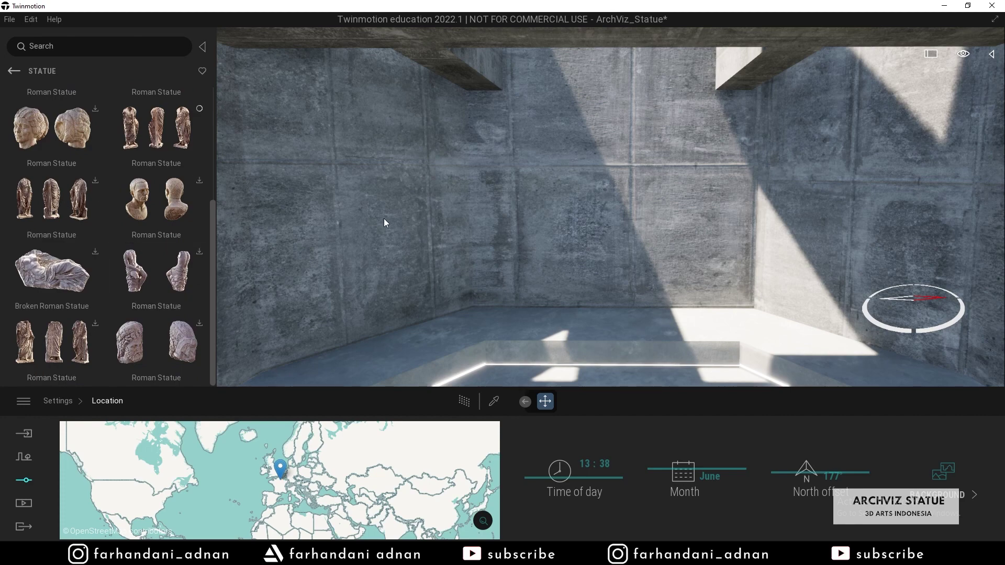
Place the downloaded Roman Statue on the ledge in front of the back wall
{"action": "right_click_drag", "start_coordinate": [500, 183], "coordinate": [513, 224]}
{"action": "key", "text": "w"}
{"action": "left_click_drag", "start_coordinate": [160, 130], "coordinate": [483, 288]}
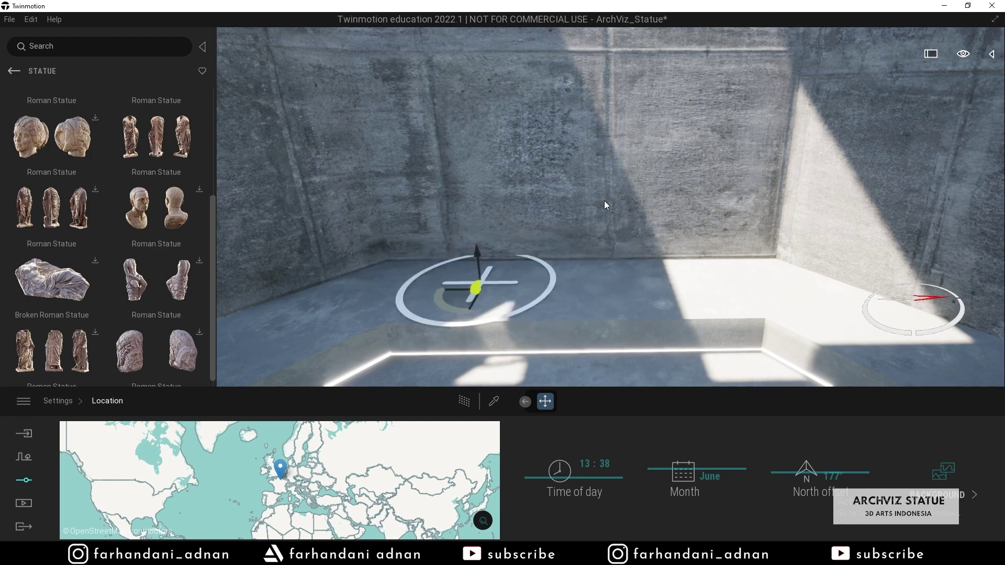
{"action": "left_click_drag", "start_coordinate": [485, 293], "coordinate": [483, 307]}
{"action": "right_click_drag", "start_coordinate": [483, 307], "coordinate": [483, 255]}
{"action": "key", "text": "s"}
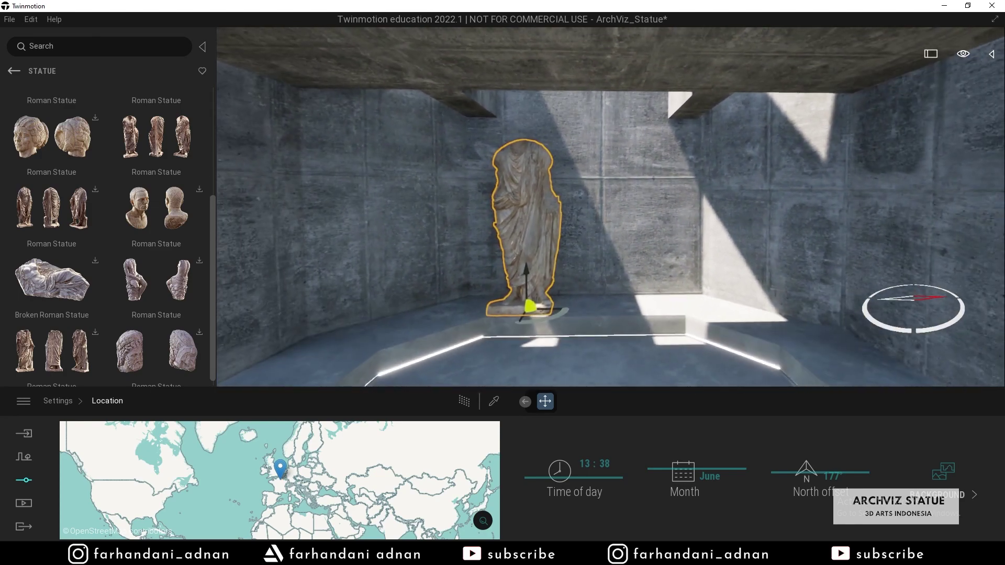
{"action": "key", "text": "w"}
{"action": "key", "text": "s"}
{"action": "right_click_drag", "start_coordinate": [633, 226], "coordinate": [600, 272]}
{"action": "key", "text": "w"}
Scale the placed statue down uniformly and move it further back and to the left on the ledge
{"action": "left_click", "coordinate": [525, 403]}
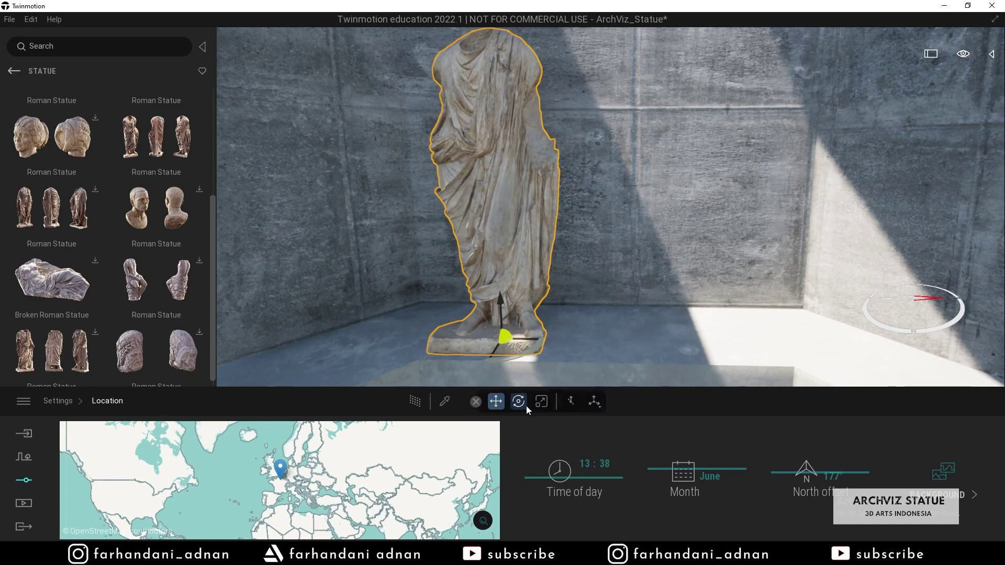
{"action": "left_click", "coordinate": [476, 401]}
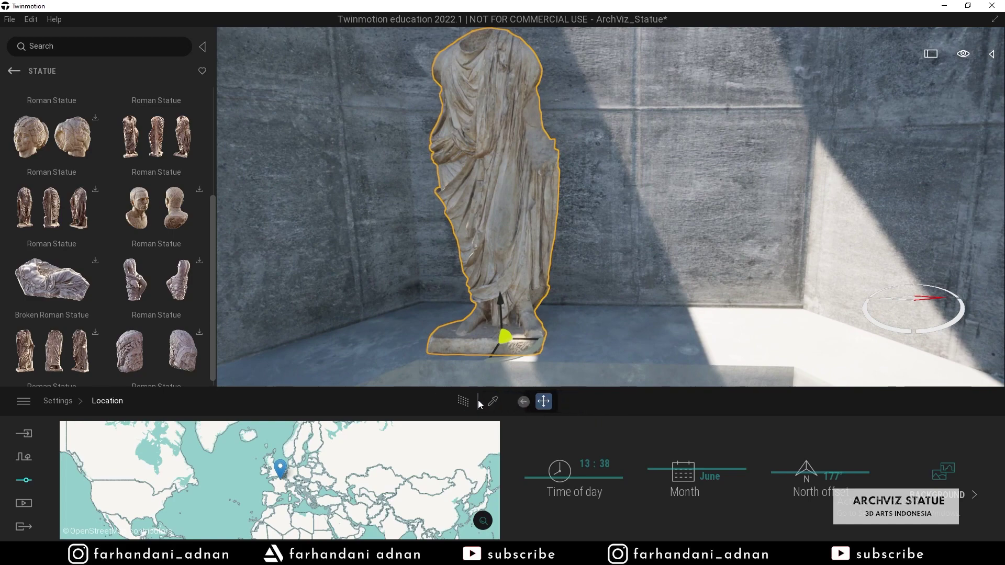
{"action": "left_click", "coordinate": [526, 402]}
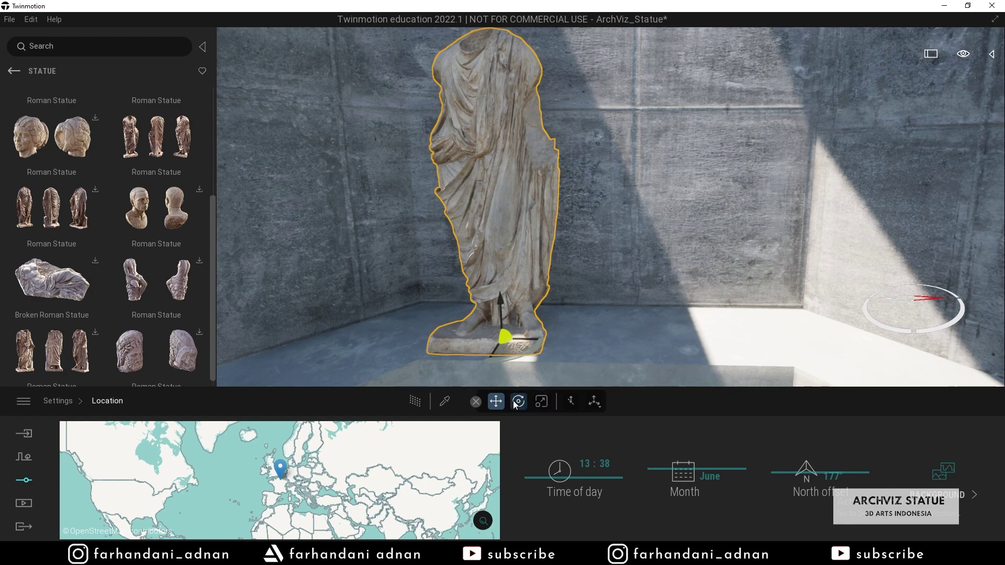
{"action": "left_click", "coordinate": [541, 402]}
{"action": "left_click_drag", "start_coordinate": [504, 338], "coordinate": [486, 366]}
{"action": "right_click_drag", "start_coordinate": [548, 326], "coordinate": [596, 305]}
{"action": "key", "text": "s"}
{"action": "key", "text": "w"}
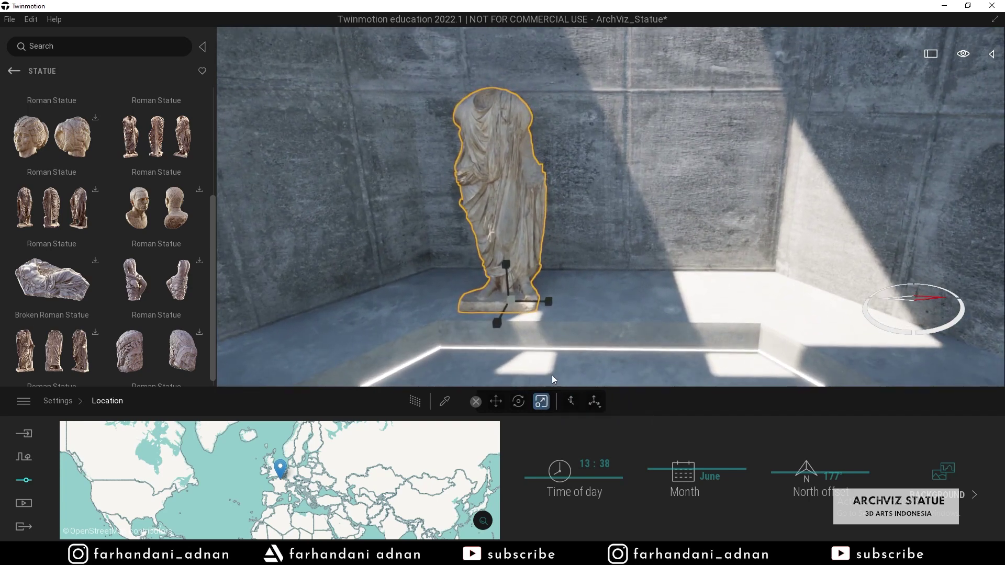
{"action": "left_click", "coordinate": [496, 401]}
{"action": "mouse_move", "coordinate": [512, 301]}
{"action": "left_mouse_down"}
{"action": "mouse_move", "coordinate": [482, 304]}
{"action": "mouse_move", "coordinate": [703, 309]}
{"action": "mouse_move", "coordinate": [488, 300]}
{"action": "mouse_move", "coordinate": [495, 310]}
{"action": "left_mouse_up"}
Place a second full-figure Roman Statue beside the first one on the ledge and scale it to 0.80
{"action": "scroll", "coordinate": [112, 263], "scroll_direction": "down", "scroll_amount": 1}
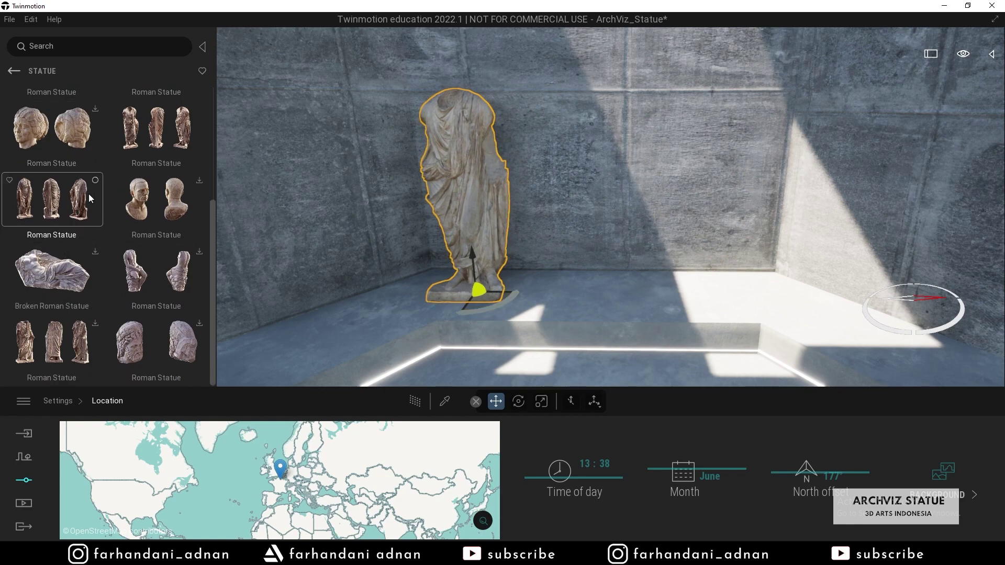
{"action": "left_click_drag", "start_coordinate": [150, 280], "coordinate": [629, 267]}
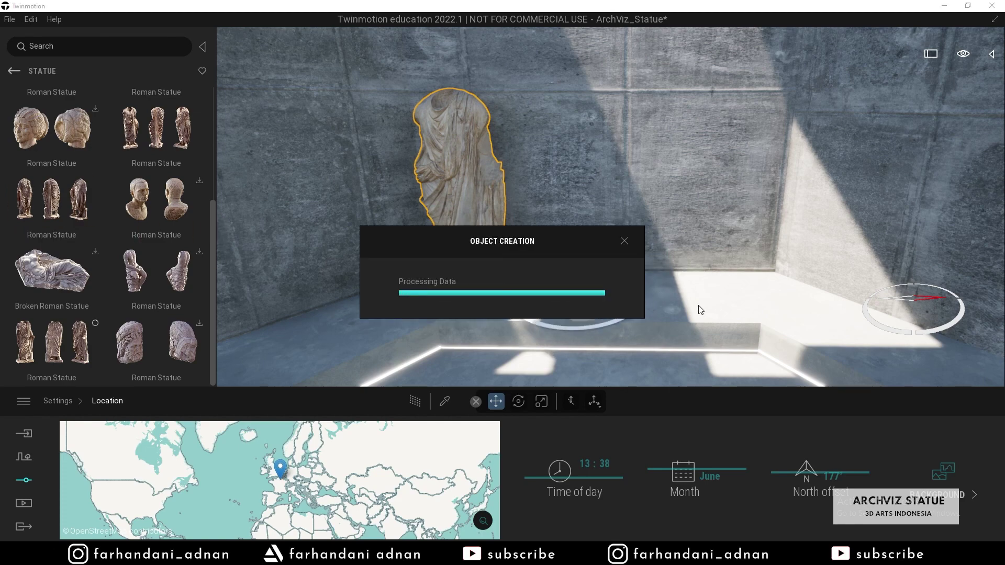
{"action": "left_click", "coordinate": [540, 402]}
{"action": "left_click_drag", "start_coordinate": [580, 300], "coordinate": [562, 323]}
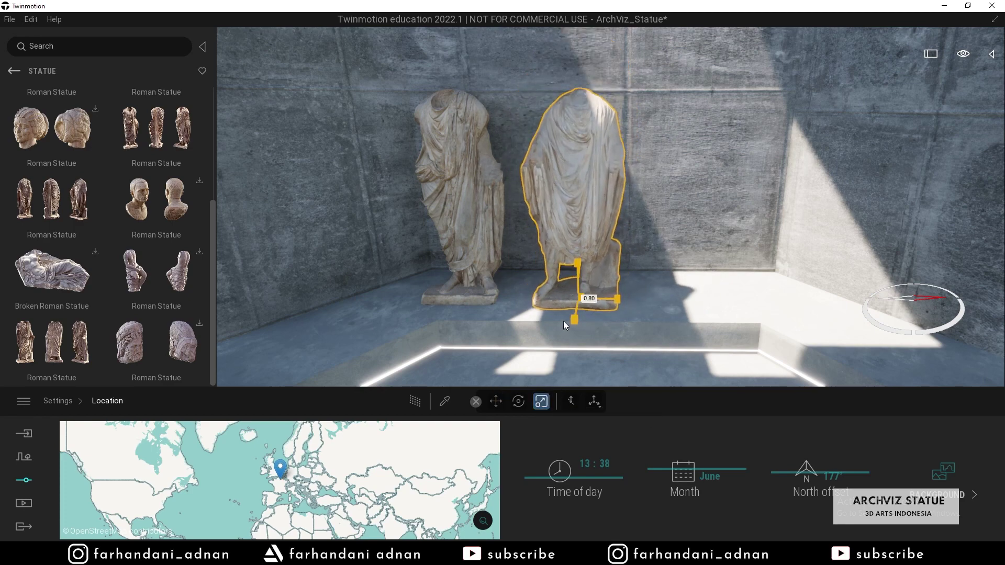
Swap the places of the two Roman statues on the ledge
{"action": "left_click", "coordinate": [474, 294]}
{"action": "key", "text": "Tab"}
{"action": "left_click_drag", "start_coordinate": [476, 311], "coordinate": [712, 304]}
{"action": "left_click", "coordinate": [590, 305]}
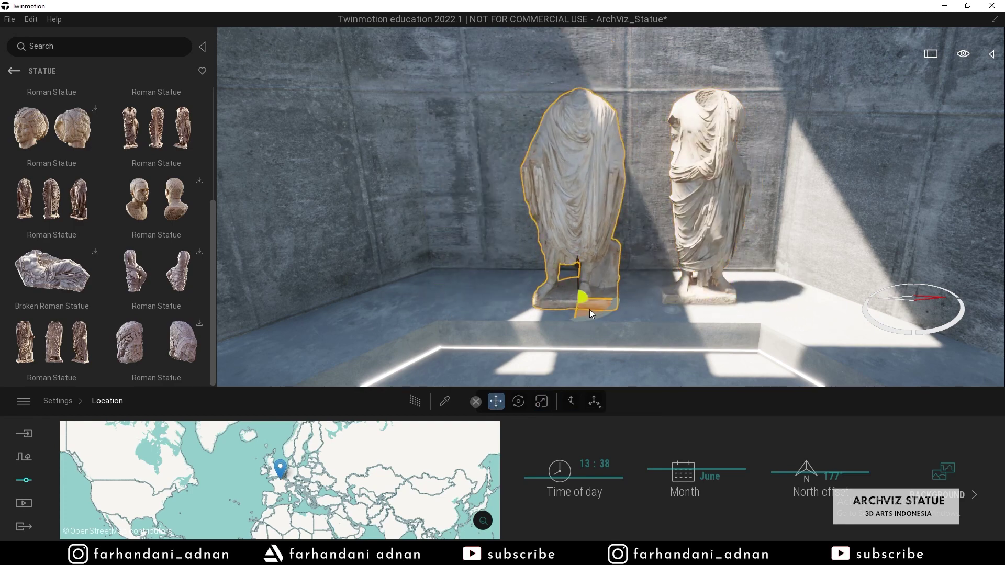
{"action": "left_click_drag", "start_coordinate": [589, 313], "coordinate": [480, 302]}
Spread the two statues further apart on the ledge and angle them, rotating the left one by 15 degrees
{"action": "left_click", "coordinate": [706, 302]}
{"action": "left_click_drag", "start_coordinate": [706, 302], "coordinate": [718, 319]}
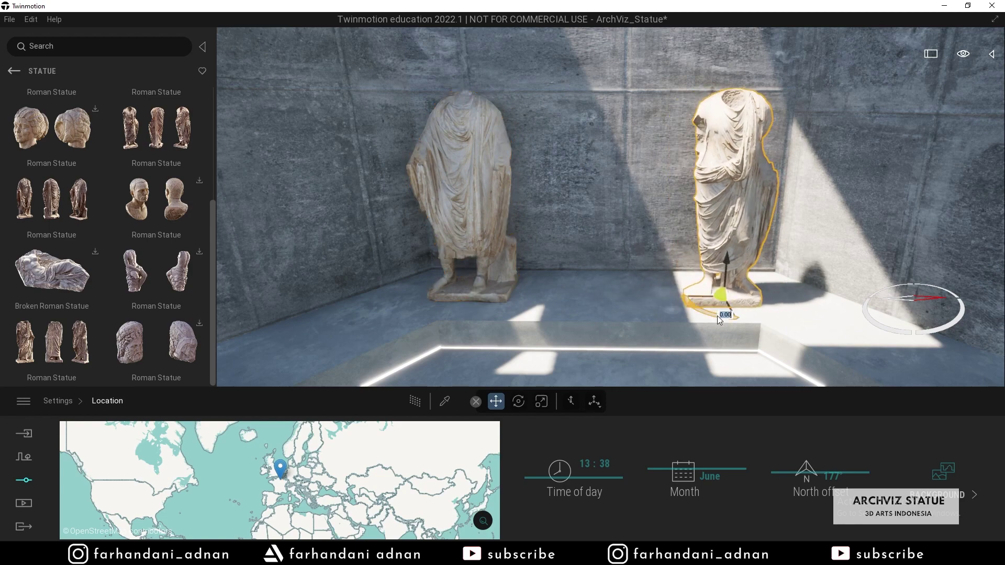
{"action": "left_click", "coordinate": [488, 309]}
{"action": "left_click_drag", "start_coordinate": [488, 309], "coordinate": [485, 303]}
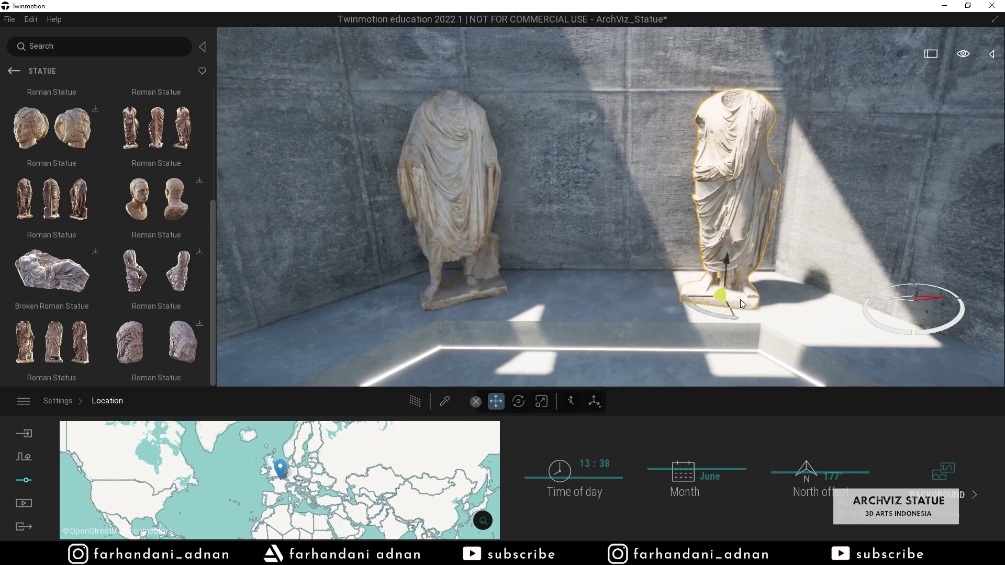
{"action": "left_click", "coordinate": [735, 300]}
{"action": "left_click_drag", "start_coordinate": [711, 307], "coordinate": [723, 309]}
{"action": "left_click", "coordinate": [466, 292]}
{"action": "left_click_drag", "start_coordinate": [466, 292], "coordinate": [461, 290]}
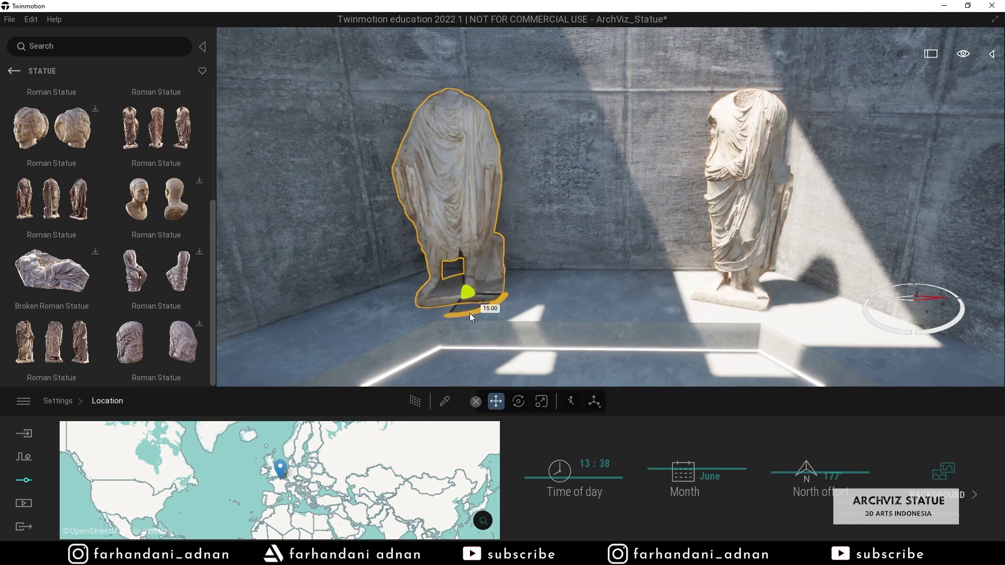
{"action": "left_click", "coordinate": [723, 314]}
Place a third full-figure Roman Statue on the ledge, resize it and arrange the three statues in a row
{"action": "left_click_drag", "start_coordinate": [61, 356], "coordinate": [664, 287]}
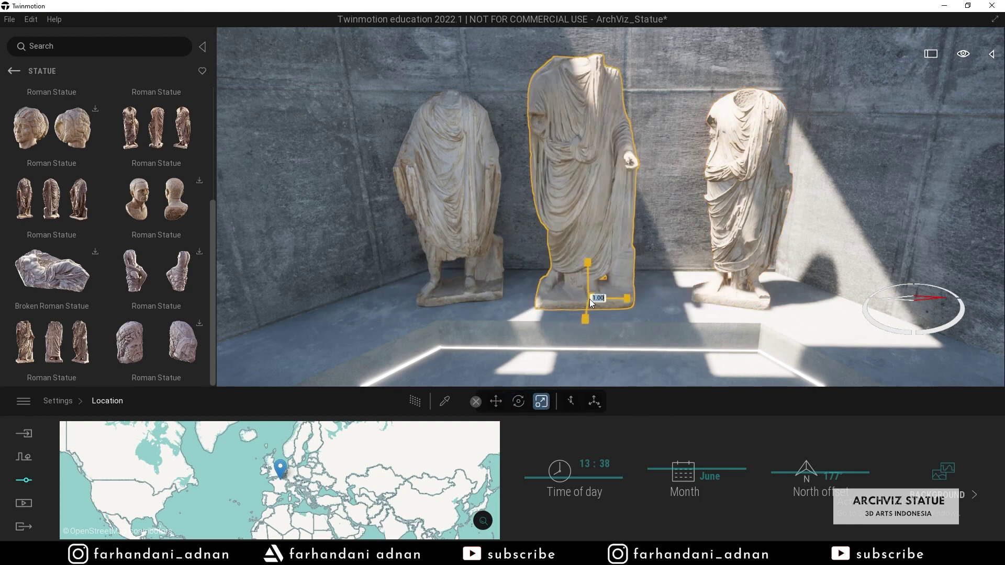
{"action": "left_click_drag", "start_coordinate": [590, 300], "coordinate": [624, 300]}
{"action": "left_click", "coordinate": [496, 401]}
{"action": "left_click", "coordinate": [814, 327]}
{"action": "left_click_drag", "start_coordinate": [814, 328], "coordinate": [723, 303]}
{"action": "left_click", "coordinate": [469, 304]}
Select both concrete benches and shift them together along the floor
{"action": "key", "text": "s"}
{"action": "right_click_drag", "start_coordinate": [671, 281], "coordinate": [727, 314]}
{"action": "left_click", "coordinate": [618, 285]}
{"action": "left_click", "coordinate": [838, 240], "text": "ctrl"}
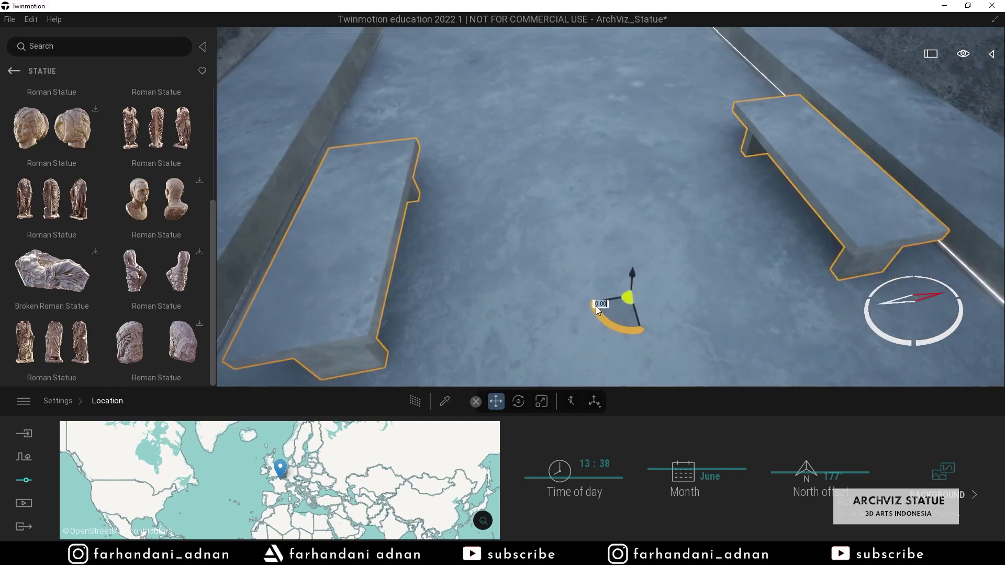
{"action": "left_click_drag", "start_coordinate": [617, 306], "coordinate": [595, 201]}
{"action": "right_click_drag", "start_coordinate": [597, 202], "coordinate": [451, 244]}
{"action": "left_click", "coordinate": [473, 292]}
{"action": "left_click", "coordinate": [831, 276]}
Frame the room towards the three statues with the library hidden and preview it briefly in the path tracer
{"action": "left_click", "coordinate": [203, 47]}
{"action": "mouse_move", "coordinate": [396, 327]}
{"action": "right_mouse_down"}
{"action": "mouse_move", "coordinate": [411, 272]}
{"action": "mouse_move", "coordinate": [398, 328]}
{"action": "right_mouse_up"}
{"action": "middle_click_drag", "start_coordinate": [557, 239], "coordinate": [589, 265]}
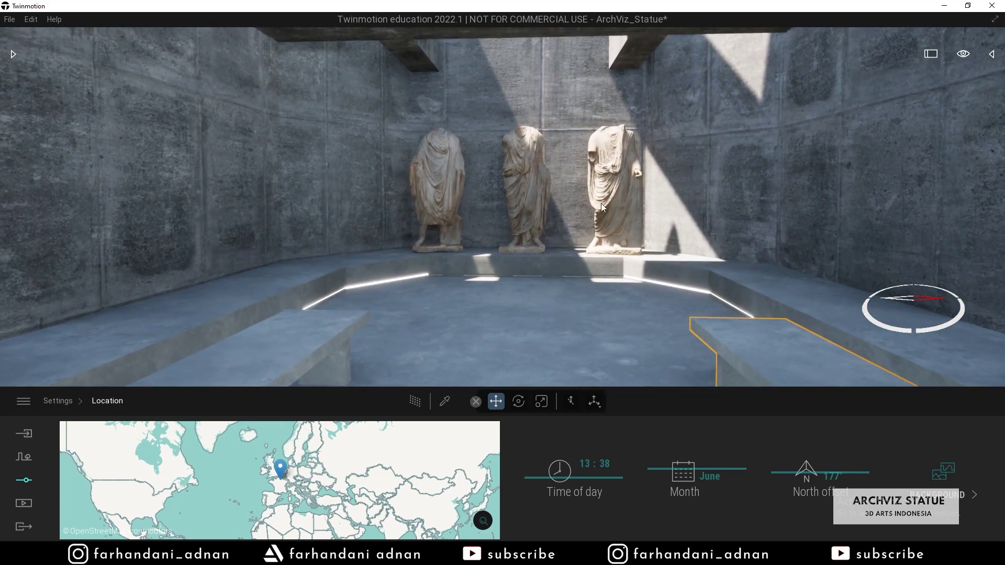
{"action": "right_click_drag", "start_coordinate": [597, 193], "coordinate": [608, 194]}
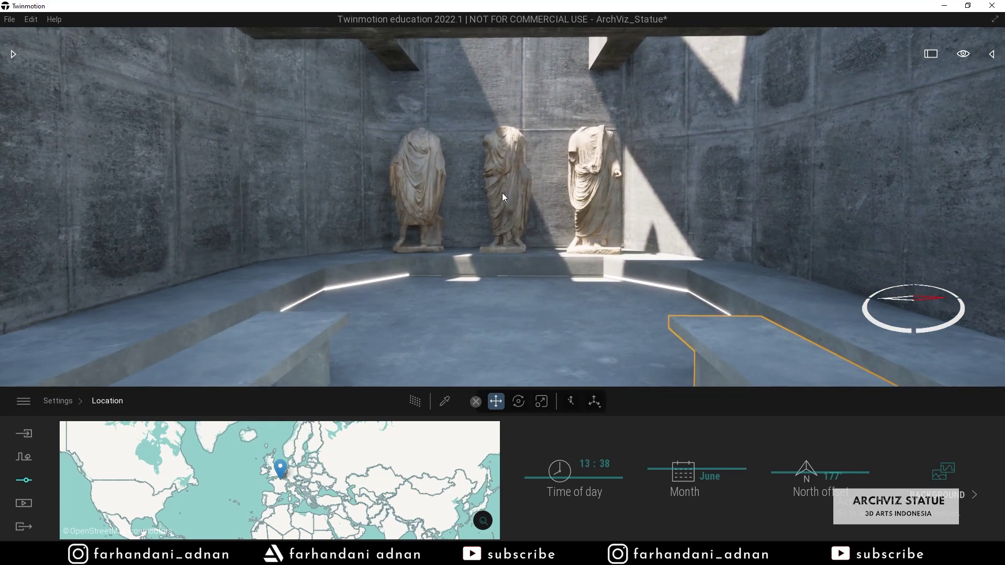
{"action": "left_click", "coordinate": [478, 402]}
{"action": "left_click", "coordinate": [26, 482]}
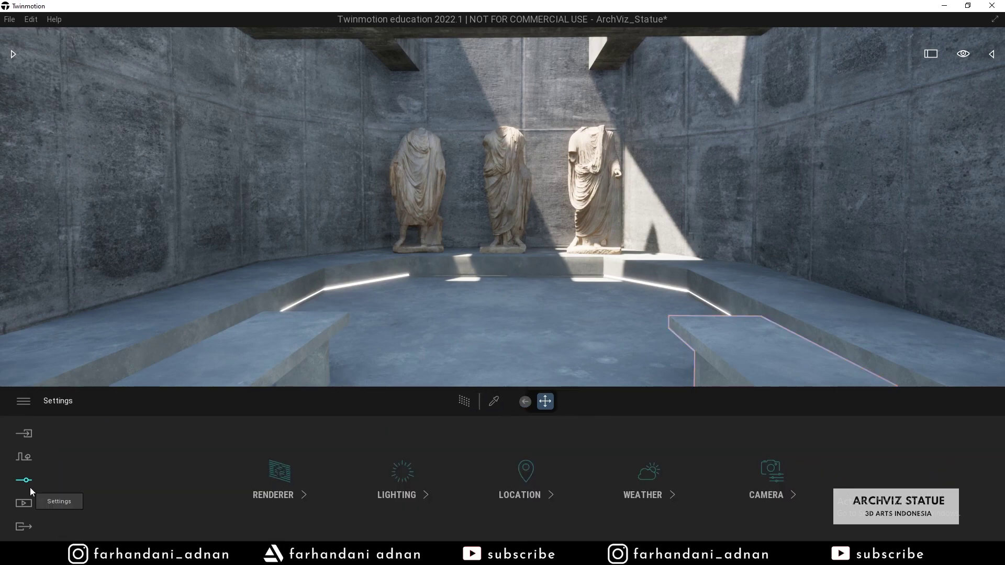
{"action": "left_click", "coordinate": [464, 401]}
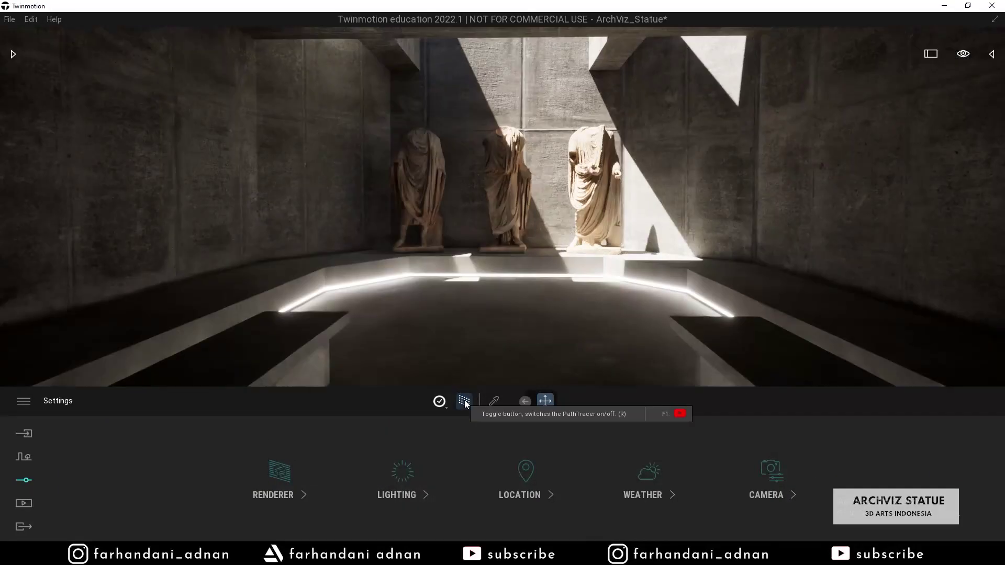
{"action": "left_click", "coordinate": [464, 401]}
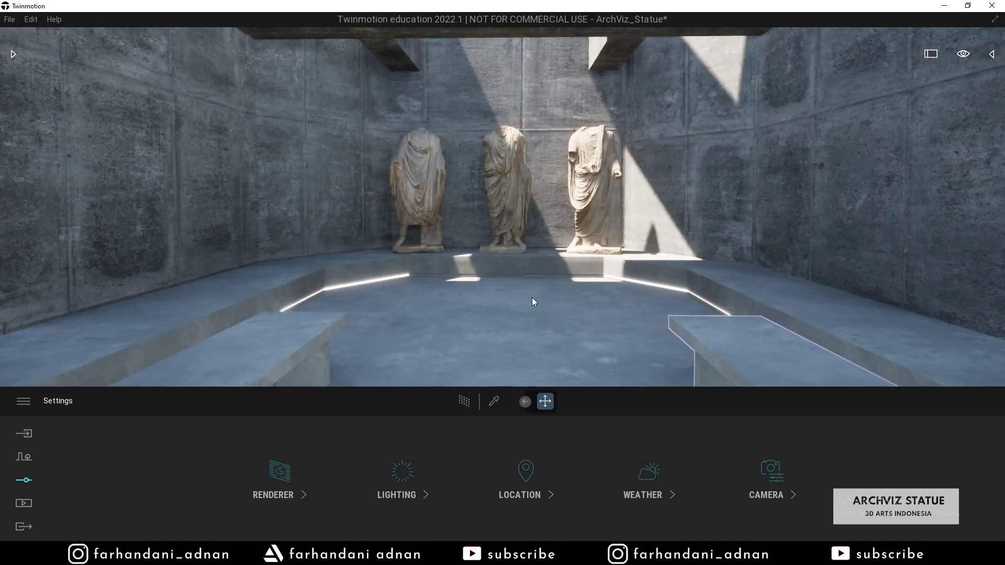
Nudge the rightmost Roman statue slightly on the ledge
{"action": "left_click", "coordinate": [428, 162]}
{"action": "scroll", "coordinate": [498, 215], "scroll_direction": "up", "scroll_amount": 2}
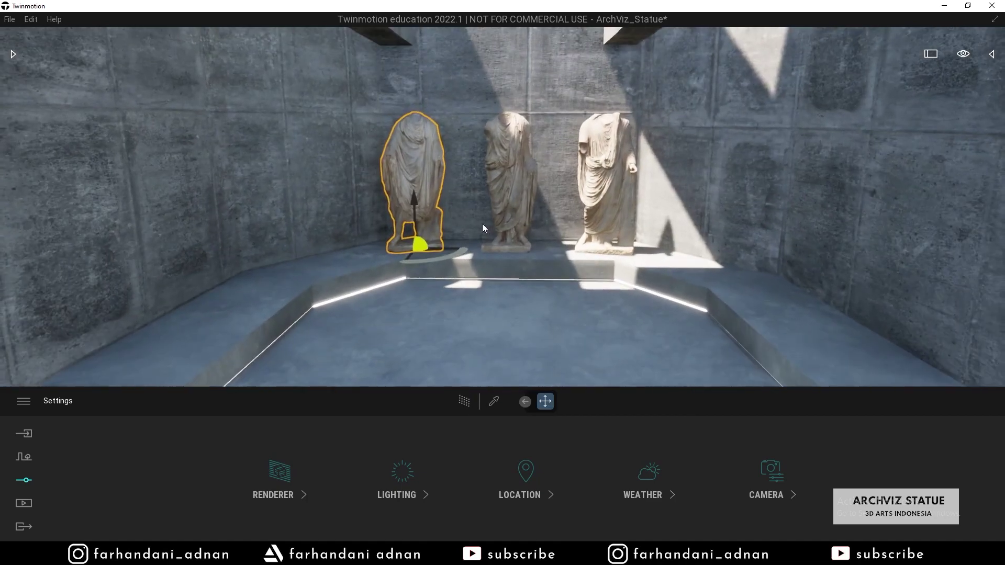
{"action": "left_click", "coordinate": [595, 256]}
{"action": "left_click_drag", "start_coordinate": [590, 265], "coordinate": [592, 260]}
{"action": "right_click_drag", "start_coordinate": [592, 260], "coordinate": [601, 240]}
Find the Pillar assets in the Roman Empire library and download the short Roman Column
{"action": "left_click", "coordinate": [18, 56]}
{"action": "scroll", "coordinate": [168, 186], "scroll_direction": "up", "scroll_amount": 2}
{"action": "scroll", "coordinate": [167, 186], "scroll_direction": "down", "scroll_amount": 2}
{"action": "left_click", "coordinate": [14, 72]}
{"action": "left_click", "coordinate": [157, 265]}
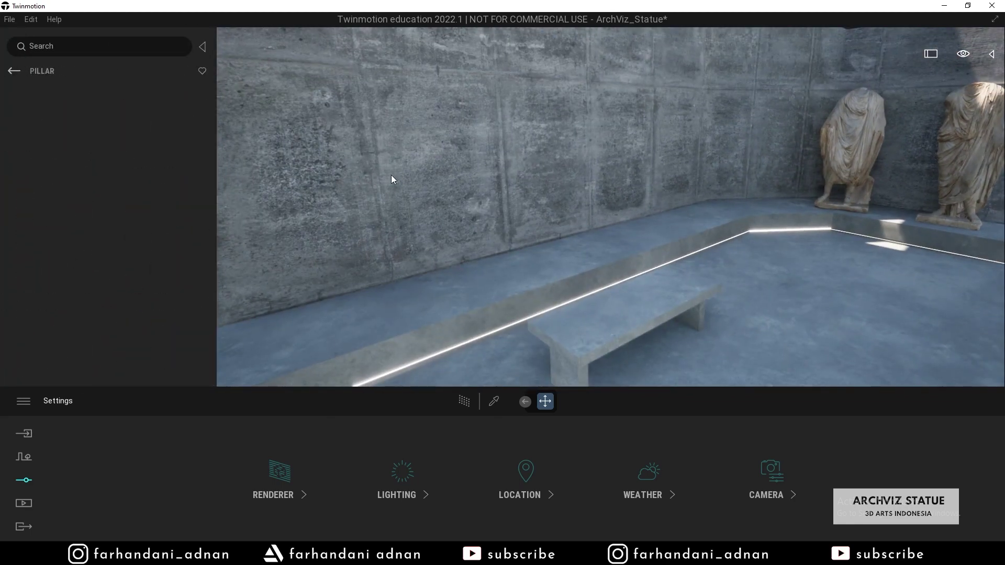
{"action": "scroll", "coordinate": [77, 247], "scroll_direction": "down", "scroll_amount": 3}
{"action": "scroll", "coordinate": [77, 246], "scroll_direction": "up", "scroll_amount": 3}
{"action": "left_click", "coordinate": [95, 168]}
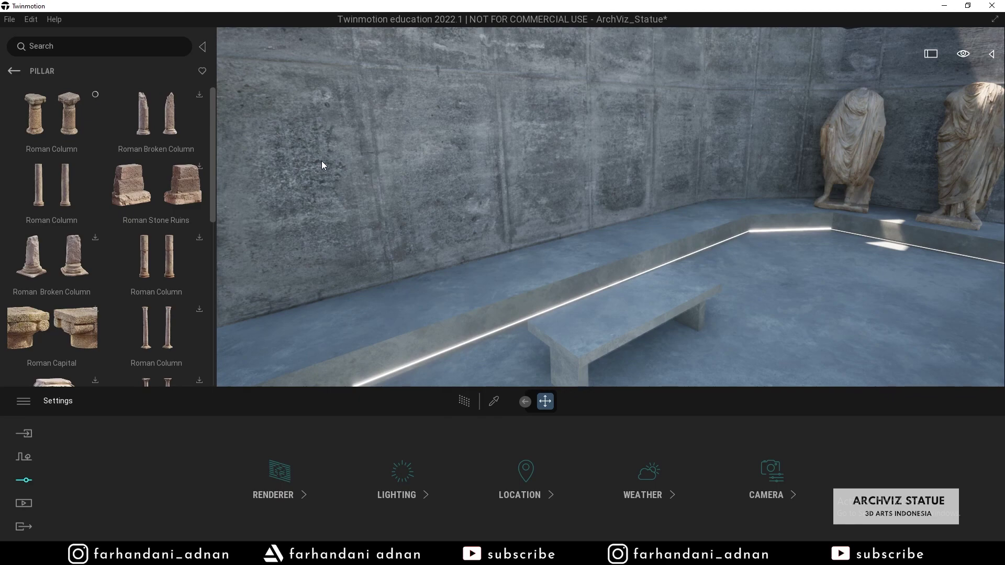
Place the short Roman Column on the side ledge against the wall
{"action": "right_click_drag", "start_coordinate": [575, 210], "coordinate": [497, 205]}
{"action": "left_click_drag", "start_coordinate": [52, 184], "coordinate": [426, 279]}
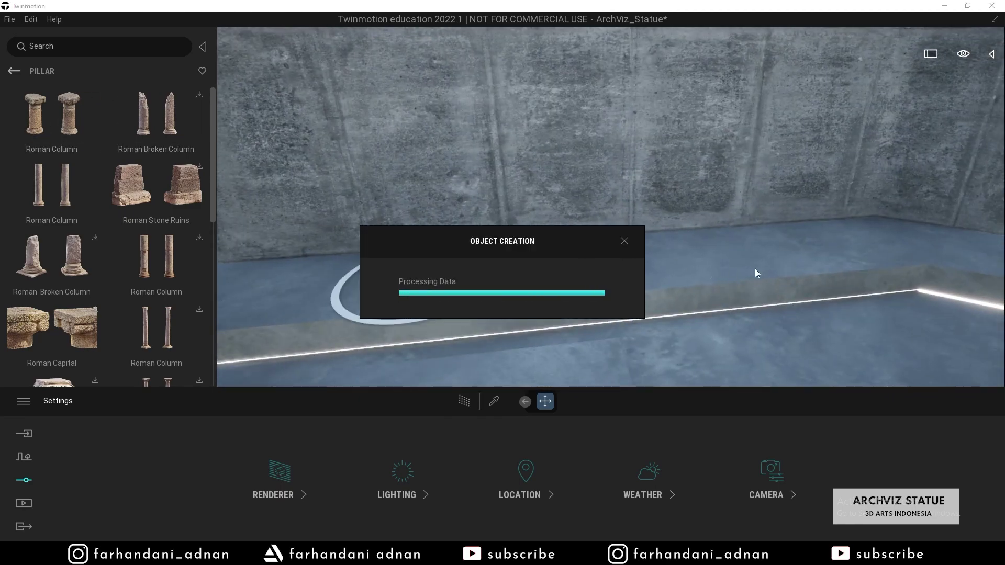
{"action": "right_click_drag", "start_coordinate": [445, 265], "coordinate": [405, 282]}
Resize the placed column uniformly and rotate it to fit the side ledge
{"action": "left_click", "coordinate": [526, 402]}
{"action": "left_click", "coordinate": [542, 402]}
{"action": "left_click_drag", "start_coordinate": [481, 260], "coordinate": [417, 313]}
{"action": "right_click_drag", "start_coordinate": [418, 314], "coordinate": [600, 349]}
{"action": "left_click", "coordinate": [518, 401]}
{"action": "left_click_drag", "start_coordinate": [561, 283], "coordinate": [566, 281]}
{"action": "left_click", "coordinate": [496, 402]}
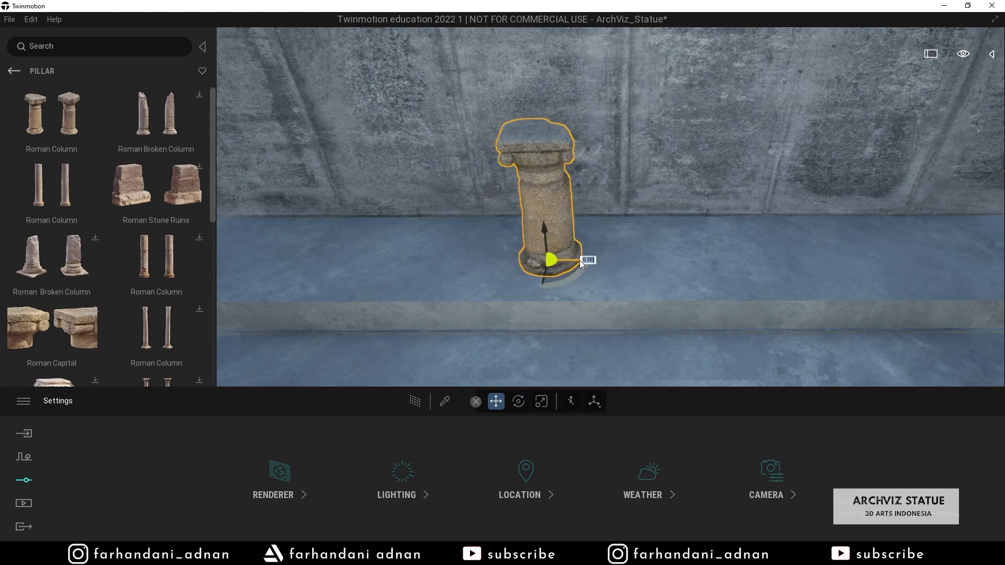
Duplicate the column along the side ledge and shift the pair of columns together
{"action": "left_click_drag", "start_coordinate": [555, 271], "coordinate": [790, 270], "text": "alt"}
{"action": "right_click_drag", "start_coordinate": [791, 271], "coordinate": [561, 288]}
{"action": "left_click_drag", "start_coordinate": [561, 287], "coordinate": [770, 278]}
{"action": "key", "text": "ctrl+z"}
{"action": "left_click", "coordinate": [770, 277], "text": "ctrl"}
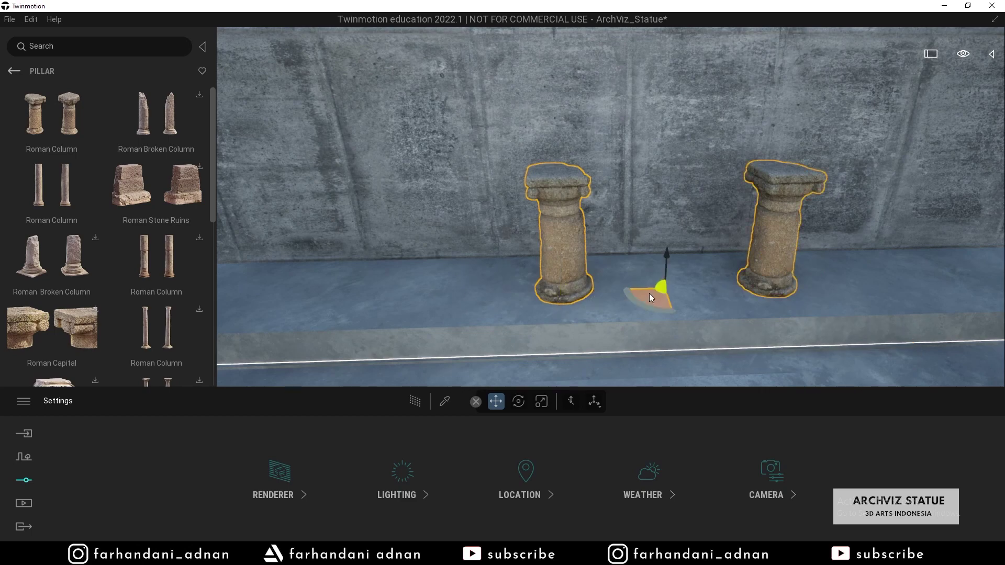
{"action": "left_click_drag", "start_coordinate": [648, 295], "coordinate": [507, 303]}
{"action": "right_click_drag", "start_coordinate": [507, 302], "coordinate": [575, 291]}
Paste a further copy of the column and place it in line on the same ledge
{"action": "left_click", "coordinate": [650, 275]}
{"action": "right_click_drag", "start_coordinate": [650, 275], "coordinate": [650, 274]}
{"action": "key", "text": "ctrl+c"}
{"action": "key", "text": "ctrl+v"}
{"action": "left_click", "coordinate": [469, 333]}
{"action": "left_click_drag", "start_coordinate": [574, 288], "coordinate": [778, 281]}
Adjust the position and spacing of the individual columns on the side ledge and undo the accidental tipping of one
{"action": "right_click_drag", "start_coordinate": [778, 281], "coordinate": [472, 241]}
{"action": "left_click", "coordinate": [500, 246]}
{"action": "left_click_drag", "start_coordinate": [523, 262], "coordinate": [545, 264]}
{"action": "right_click_drag", "start_coordinate": [545, 264], "coordinate": [615, 251]}
{"action": "left_click", "coordinate": [578, 235]}
{"action": "left_click_drag", "start_coordinate": [567, 280], "coordinate": [561, 293]}
{"action": "left_click", "coordinate": [775, 276]}
{"action": "left_click", "coordinate": [381, 249]}
{"action": "left_click_drag", "start_coordinate": [377, 280], "coordinate": [369, 292]}
{"action": "right_click_drag", "start_coordinate": [369, 292], "coordinate": [585, 191]}
{"action": "key", "text": "v"}
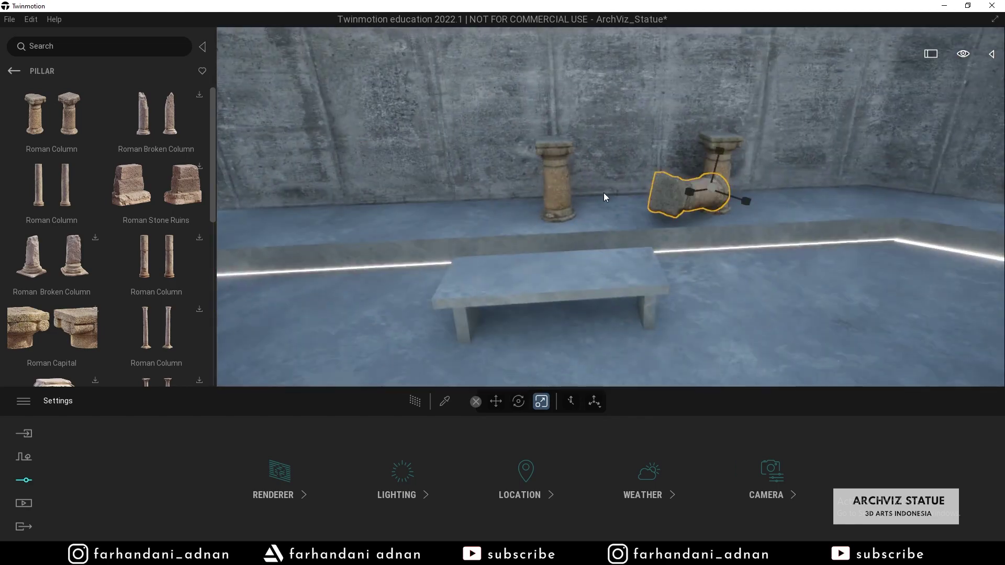
{"action": "key", "text": "ctrl+z"}
Select the columns in the row together and shift them slightly along the ledge
{"action": "left_click", "coordinate": [496, 401]}
{"action": "left_click", "coordinate": [718, 180], "text": "ctrl"}
{"action": "left_click", "coordinate": [560, 183], "text": "ctrl"}
{"action": "left_click_drag", "start_coordinate": [569, 222], "coordinate": [605, 221]}
{"action": "right_click_drag", "start_coordinate": [693, 255], "coordinate": [609, 222]}
Copy the row of columns to the opposite side ledge and fine-tune its position
{"action": "key", "text": "ctrl+c"}
{"action": "key", "text": "ctrl+v"}
{"action": "left_click", "coordinate": [457, 334]}
{"action": "left_click_drag", "start_coordinate": [347, 248], "coordinate": [940, 228]}
{"action": "right_click_drag", "start_coordinate": [635, 241], "coordinate": [602, 207]}
{"action": "left_click_drag", "start_coordinate": [600, 206], "coordinate": [609, 208]}
{"action": "right_click_drag", "start_coordinate": [729, 227], "coordinate": [554, 225]}
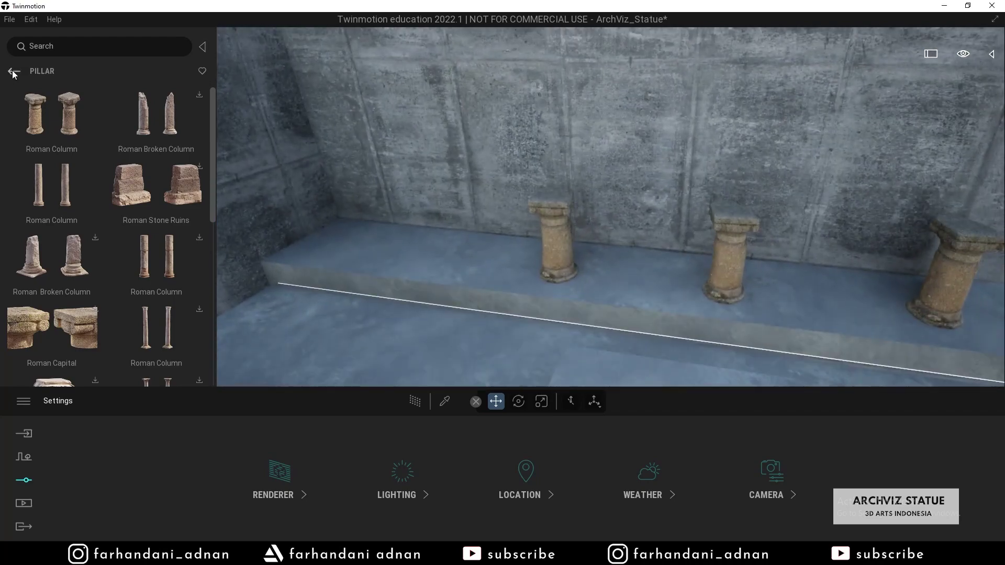
Look through the Roman Statue assets again and save the scene
{"action": "left_click", "coordinate": [13, 71]}
{"action": "left_click", "coordinate": [172, 248]}
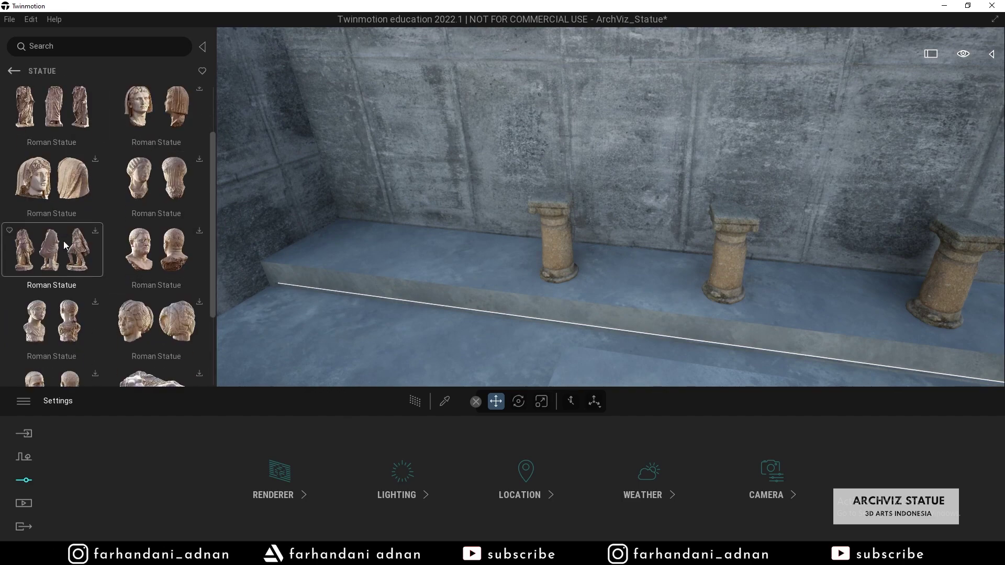
{"action": "scroll", "coordinate": [68, 303], "scroll_direction": "down", "scroll_amount": 2}
{"action": "scroll", "coordinate": [177, 244], "scroll_direction": "up", "scroll_amount": 2}
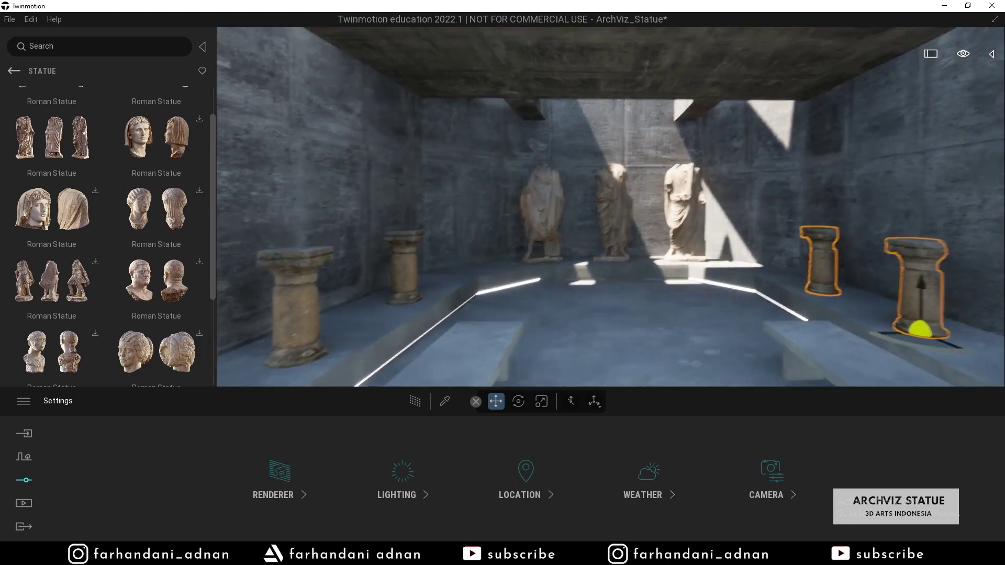
{"action": "left_click", "coordinate": [9, 18]}
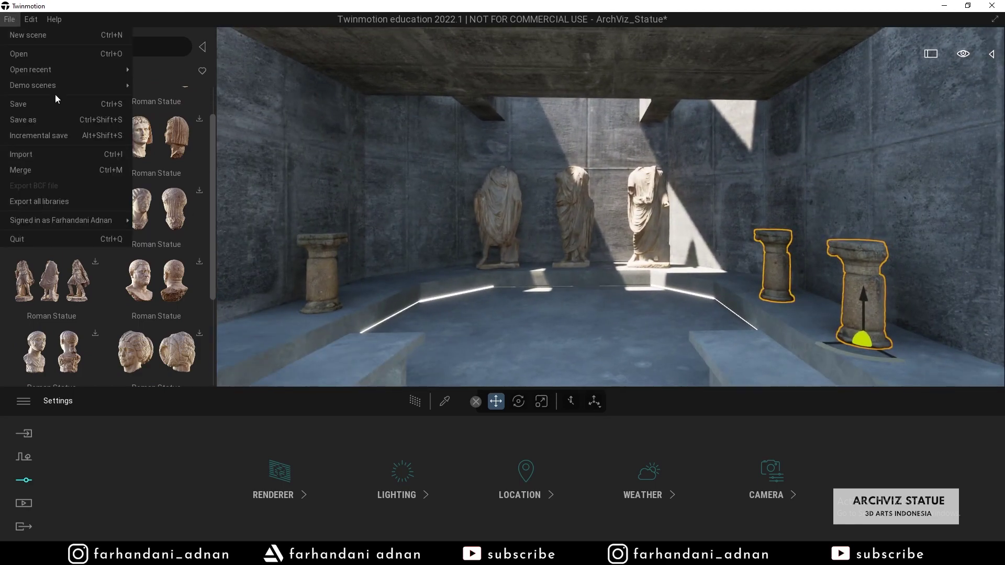
{"action": "left_click", "coordinate": [47, 100]}
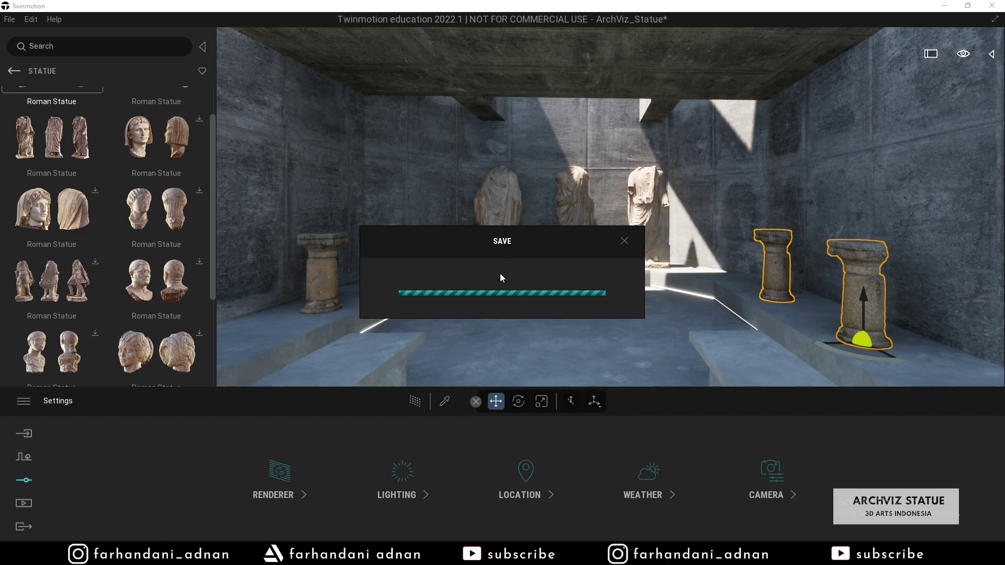
Leave the Roman Empire assets and browse the library to the Decals category with the stain decals
{"action": "left_click", "coordinate": [14, 71]}
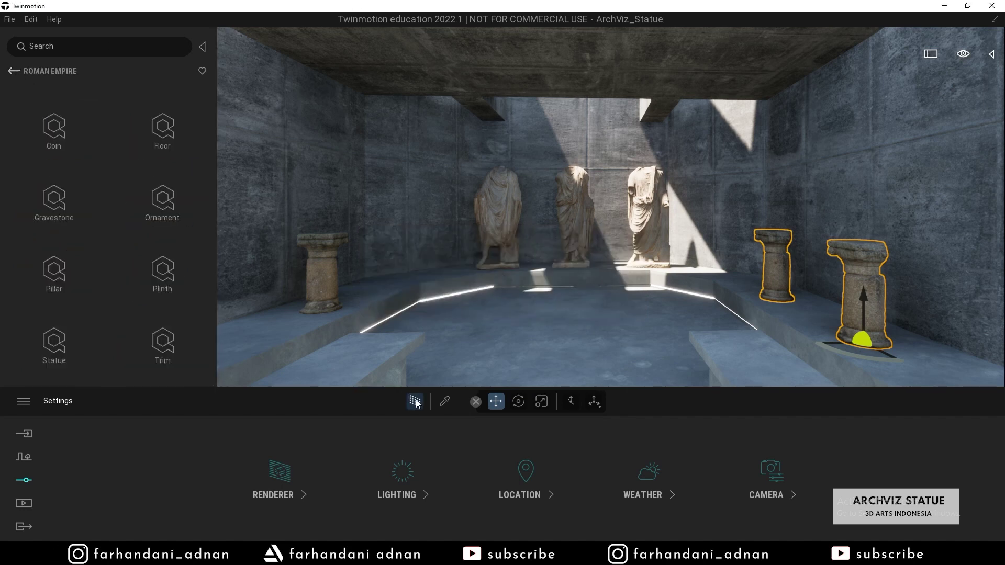
{"action": "left_click", "coordinate": [14, 71]}
{"action": "left_click", "coordinate": [14, 71]}
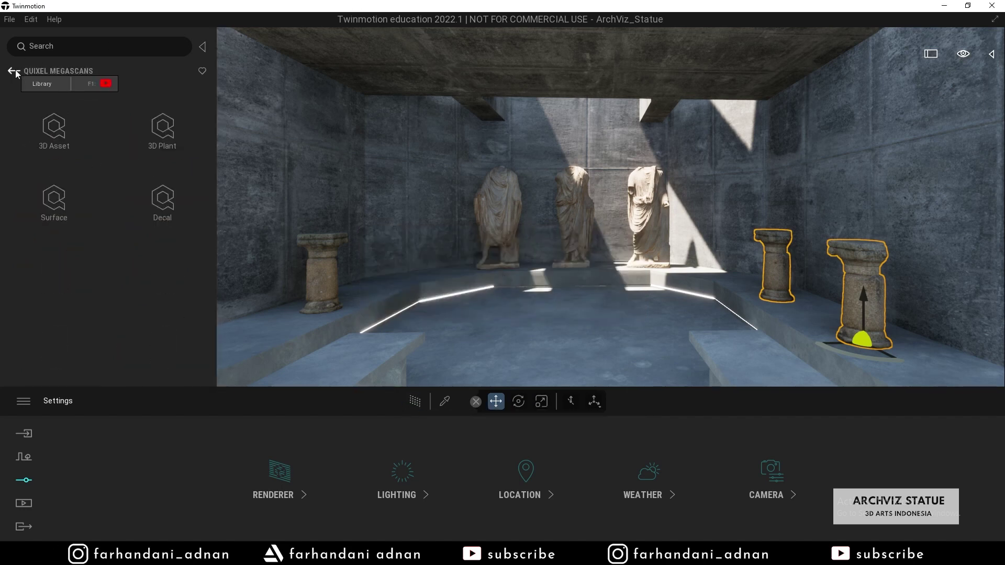
{"action": "left_click", "coordinate": [163, 202]}
{"action": "scroll", "coordinate": [164, 199], "scroll_direction": "down", "scroll_amount": 3}
{"action": "left_click", "coordinate": [14, 71]}
{"action": "left_click", "coordinate": [51, 201]}
{"action": "left_click", "coordinate": [162, 202]}
{"action": "left_click_drag", "start_coordinate": [212, 104], "coordinate": [203, 245]}
{"action": "scroll", "coordinate": [177, 167], "scroll_direction": "up", "scroll_amount": 1}
{"action": "scroll", "coordinate": [183, 120], "scroll_direction": "up", "scroll_amount": 1}
Place the Stains 1 decal on the floor between the two benches
{"action": "left_click_drag", "start_coordinate": [183, 123], "coordinate": [582, 335]}
{"action": "key", "text": "w"}
{"action": "right_click_drag", "start_coordinate": [581, 335], "coordinate": [571, 380]}
{"action": "key", "text": "r"}
{"action": "key", "text": "r"}
{"action": "right_click_drag", "start_coordinate": [498, 386], "coordinate": [486, 378]}
{"action": "key", "text": "s"}
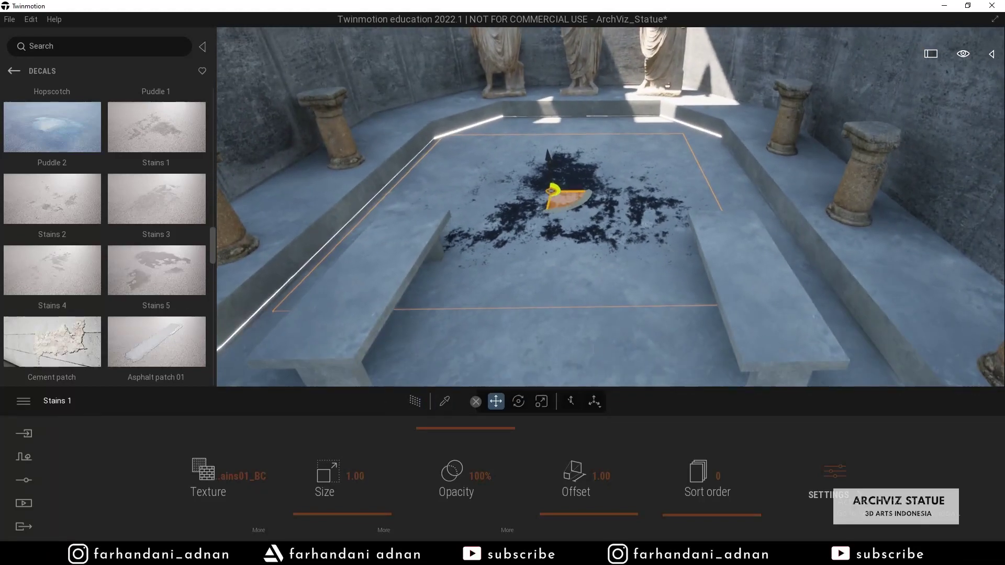
Set the Stains 1 decal's offset to 7.52 and size to 2.09, and lower its opacity to near zero
{"action": "left_click_drag", "start_coordinate": [602, 515], "coordinate": [605, 509]}
{"action": "mouse_move", "coordinate": [343, 515]}
{"action": "left_mouse_down"}
{"action": "mouse_move", "coordinate": [343, 504]}
{"action": "mouse_move", "coordinate": [345, 514]}
{"action": "left_mouse_up"}
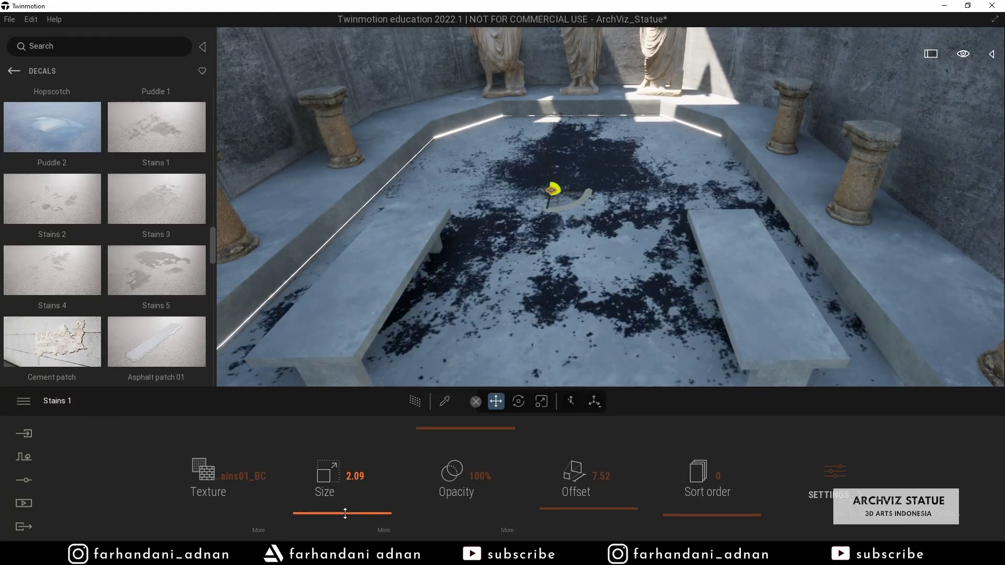
{"action": "left_click", "coordinate": [481, 476]}
{"action": "type", "text": "15"}
{"action": "key", "text": "Return"}
{"action": "left_click_drag", "start_coordinate": [456, 501], "coordinate": [457, 526]}
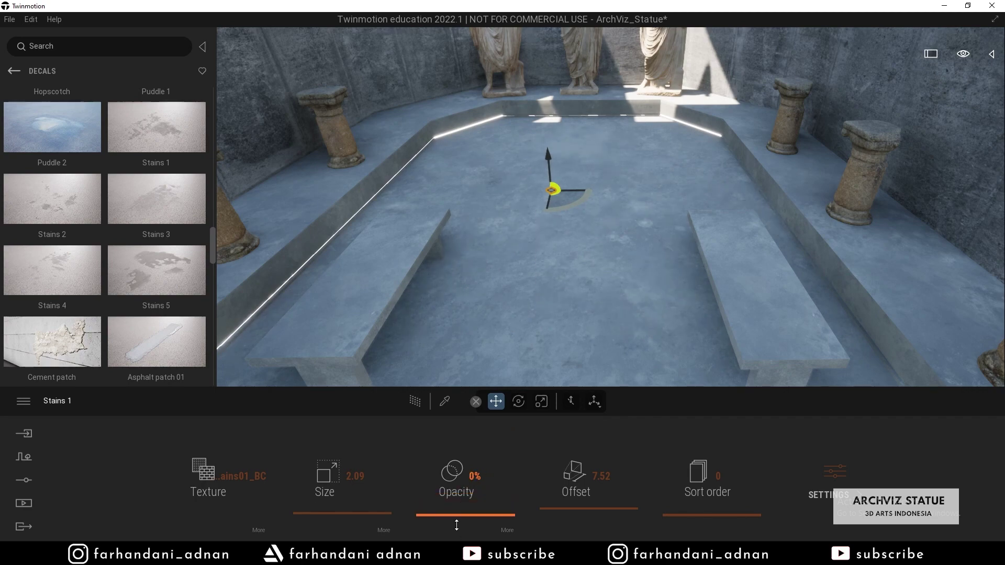
{"action": "mouse_move", "coordinate": [566, 324]}
{"action": "right_mouse_down"}
{"action": "mouse_move", "coordinate": [565, 374]}
{"action": "mouse_move", "coordinate": [556, 335]}
{"action": "right_mouse_up"}
{"action": "left_click_drag", "start_coordinate": [449, 516], "coordinate": [450, 513]}
{"action": "key", "text": "s"}
Place the Stains 2 and Stains 4 decals on the side walls above the columns and reduce their opacity
{"action": "right_click_drag", "start_coordinate": [518, 356], "coordinate": [377, 236]}
{"action": "left_click_drag", "start_coordinate": [61, 211], "coordinate": [545, 198]}
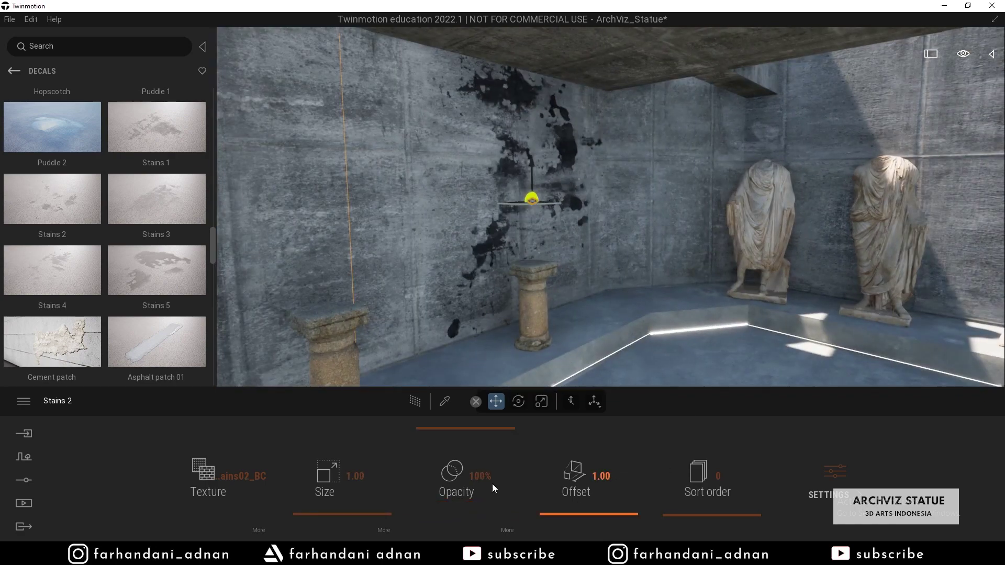
{"action": "left_click_drag", "start_coordinate": [465, 429], "coordinate": [461, 519]}
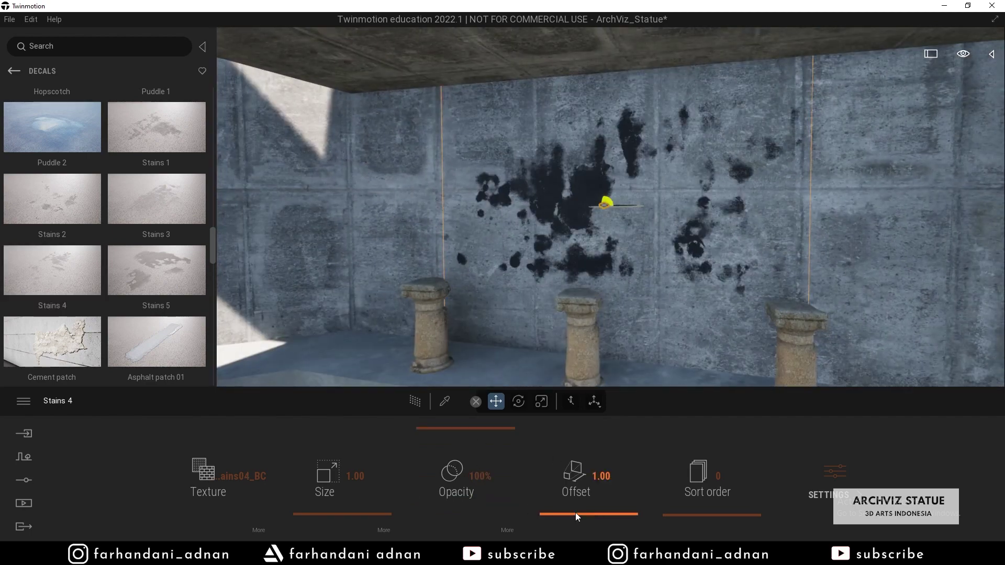
{"action": "left_click_drag", "start_coordinate": [320, 515], "coordinate": [317, 513]}
{"action": "left_click_drag", "start_coordinate": [475, 438], "coordinate": [469, 494]}
Place the Stains 3 decal on the ceiling and set its opacity to 30% and size to 2.09
{"action": "right_click_drag", "start_coordinate": [461, 335], "coordinate": [228, 209]}
{"action": "left_click_drag", "start_coordinate": [157, 200], "coordinate": [578, 152]}
{"action": "left_click_drag", "start_coordinate": [441, 430], "coordinate": [441, 486]}
{"action": "left_click_drag", "start_coordinate": [340, 515], "coordinate": [339, 508]}
{"action": "left_click", "coordinate": [440, 490]}
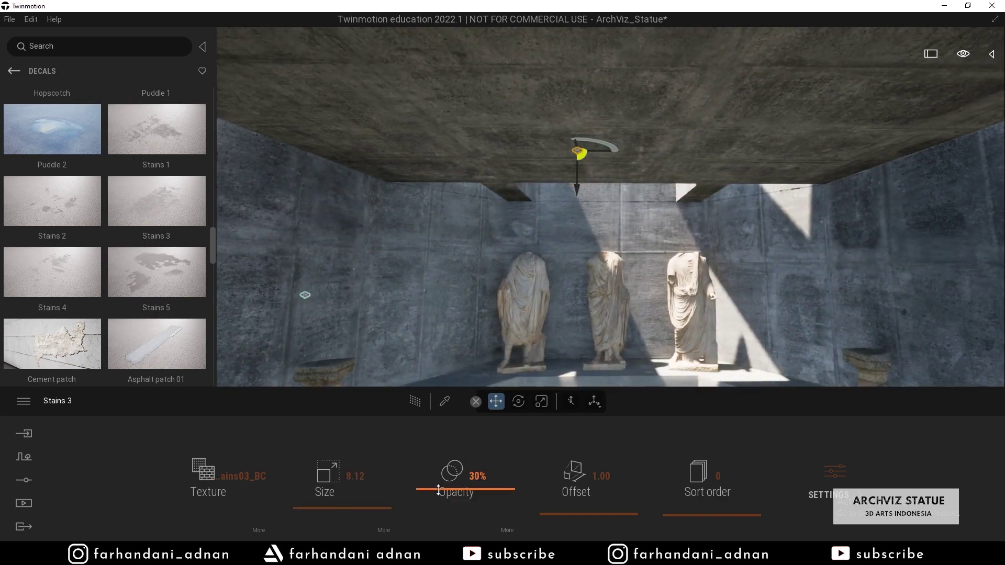
{"action": "left_click", "coordinate": [323, 513]}
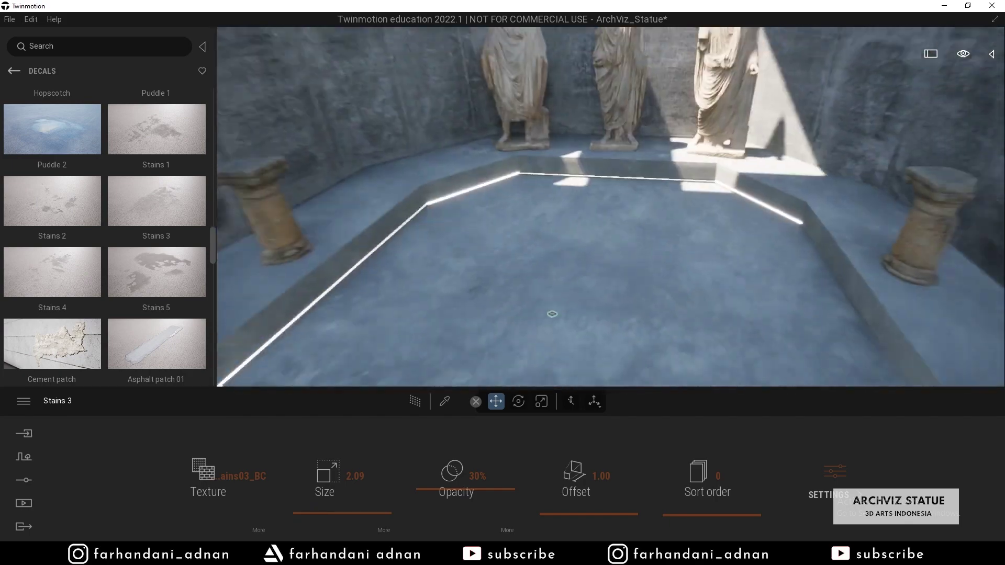
Select the three columns on one side ledge and shift them slightly together
{"action": "left_click", "coordinate": [719, 141]}
{"action": "left_click", "coordinate": [597, 168], "text": "ctrl"}
{"action": "left_click", "coordinate": [463, 217], "text": "ctrl"}
{"action": "mouse_move", "coordinate": [605, 210]}
{"action": "left_mouse_down"}
{"action": "mouse_move", "coordinate": [636, 193]}
{"action": "mouse_move", "coordinate": [618, 201]}
{"action": "left_mouse_up"}
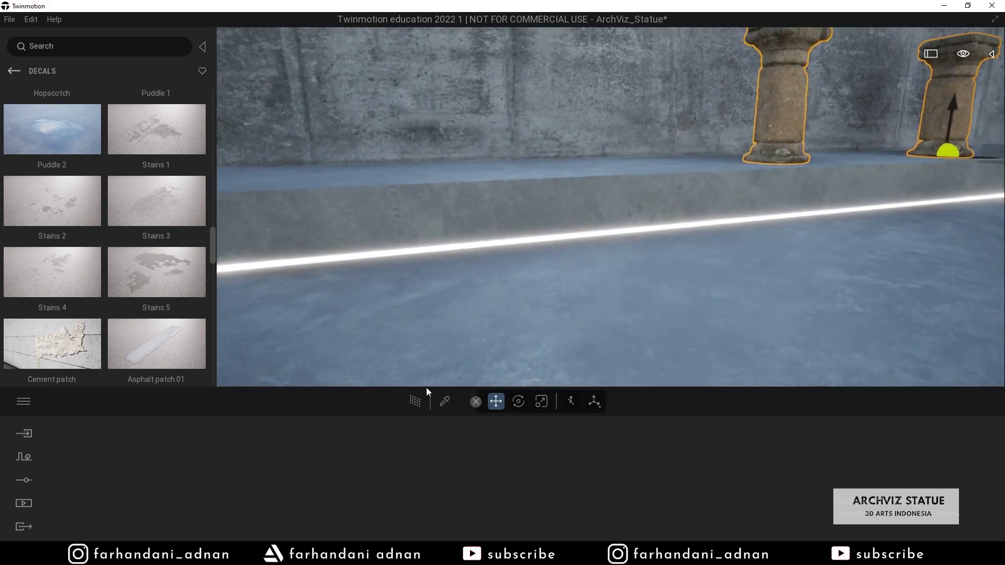
Set the glow of the Neon 01 material on the ledge's light strip to 50 nit
{"action": "left_click", "coordinate": [444, 401]}
{"action": "left_click", "coordinate": [476, 241]}
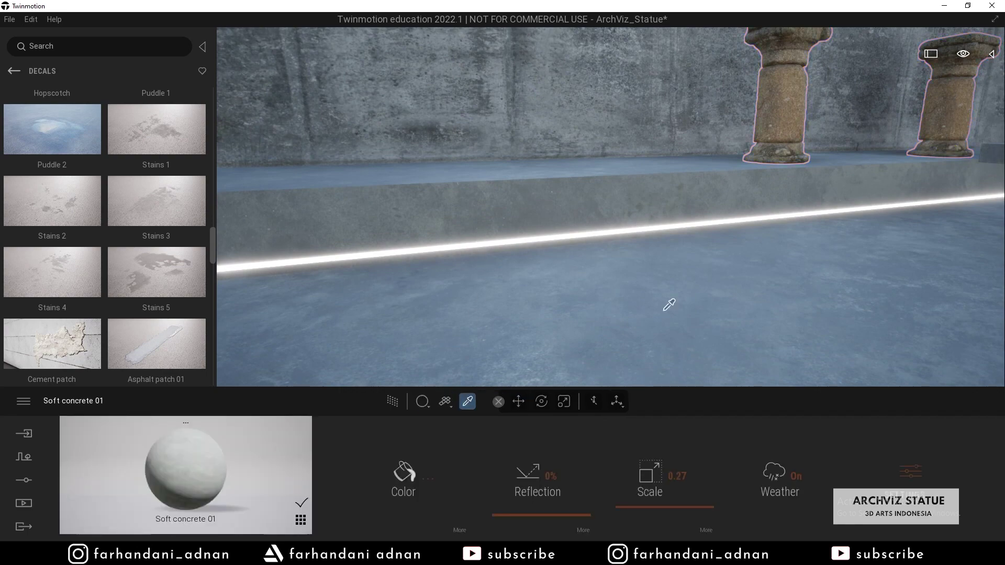
{"action": "left_click", "coordinate": [301, 521]}
{"action": "left_click", "coordinate": [133, 445]}
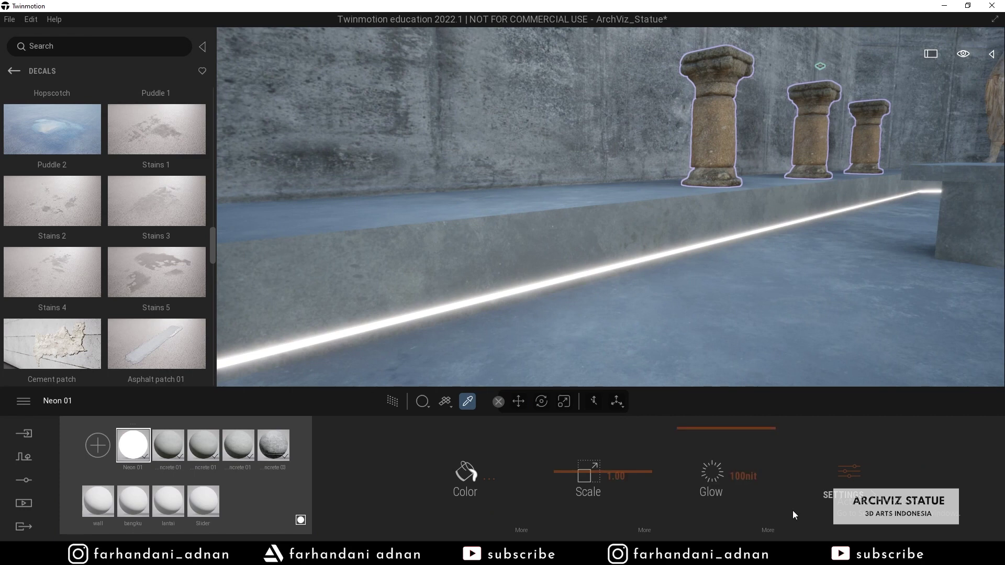
{"action": "left_click_drag", "start_coordinate": [718, 442], "coordinate": [709, 479]}
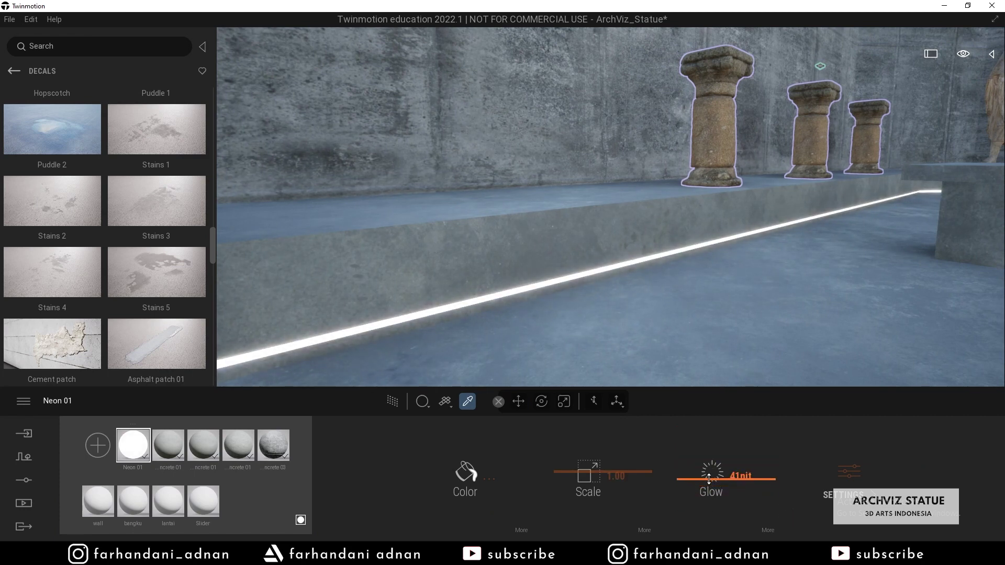
{"action": "left_click", "coordinate": [736, 473]}
{"action": "type", "text": "50"}
{"action": "key", "text": "Return"}
Examine the neon strips along the base of the ledges below the columns and statues for uneven light
{"action": "key", "text": "s"}
{"action": "right_click_drag", "start_coordinate": [689, 237], "coordinate": [845, 220]}
{"action": "key", "text": "w"}
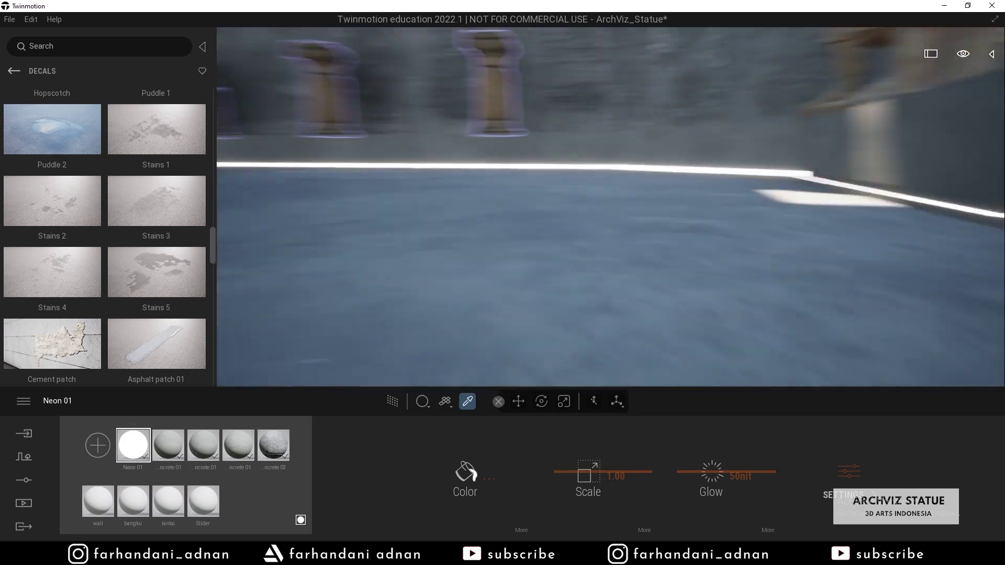
{"action": "right_click_drag", "start_coordinate": [649, 264], "coordinate": [721, 255]}
{"action": "key", "text": "w"}
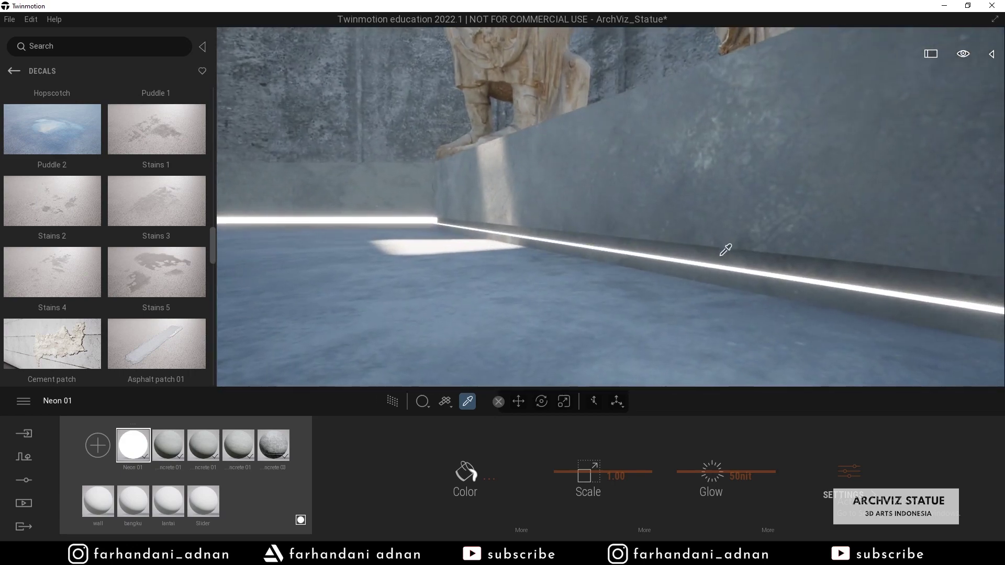
{"action": "left_click", "coordinate": [723, 253]}
{"action": "key", "text": "e"}
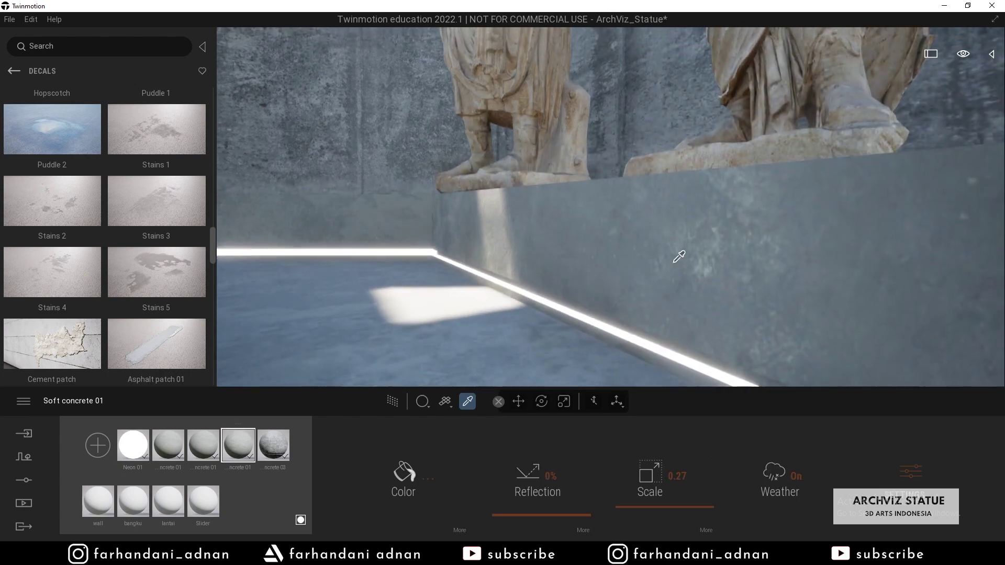
{"action": "key", "text": "w"}
{"action": "right_click_drag", "start_coordinate": [674, 262], "coordinate": [722, 271]}
{"action": "key", "text": "q"}
{"action": "key", "text": "e"}
{"action": "key", "text": "q"}
{"action": "key", "text": "e"}
{"action": "key", "text": "s"}
Switch to Blender and open the recent file ArchViz_statue.blend
{"action": "key", "text": "super"}
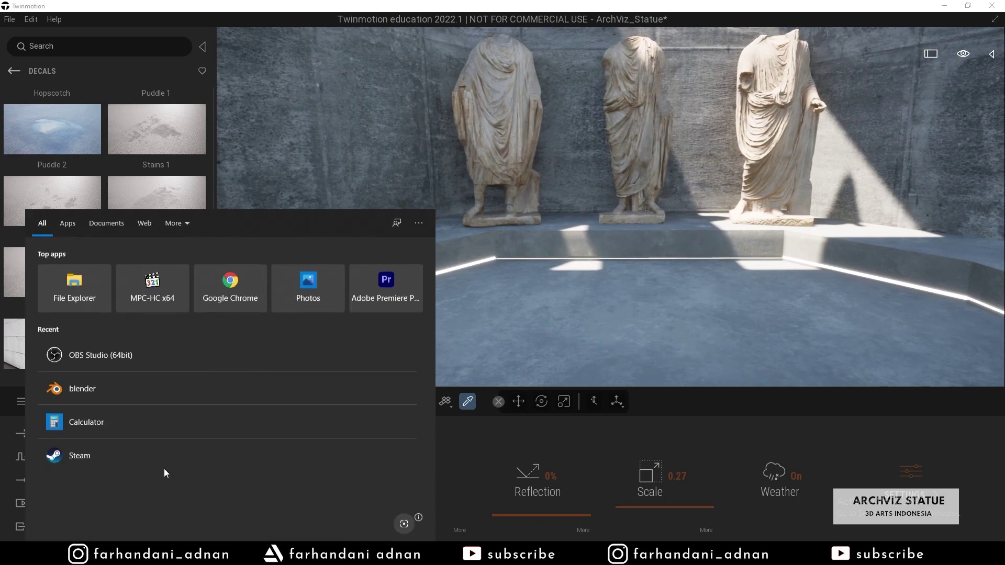
{"action": "left_click", "coordinate": [153, 385]}
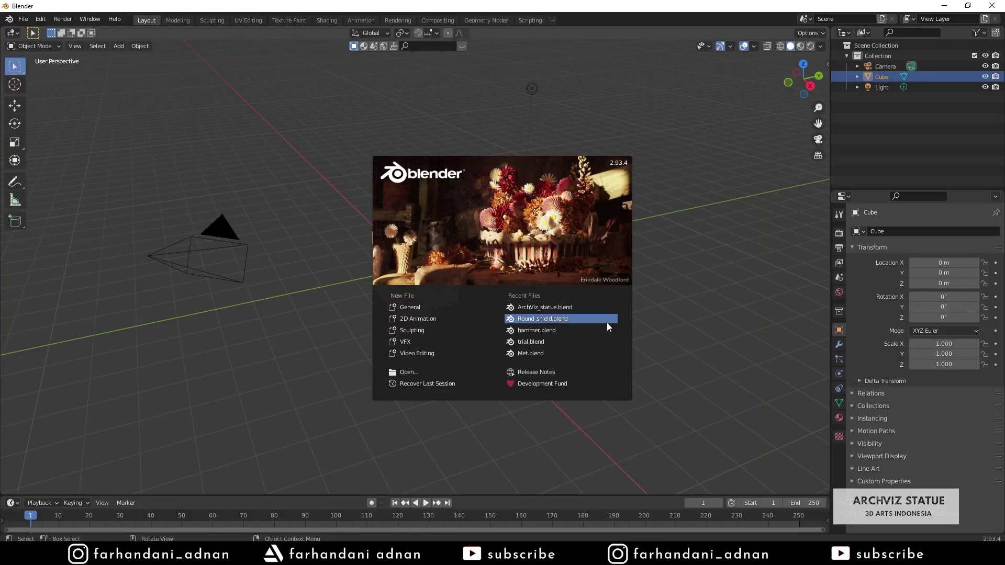
{"action": "left_click", "coordinate": [548, 307]}
{"action": "scroll", "coordinate": [431, 349], "scroll_direction": "up", "scroll_amount": 2}
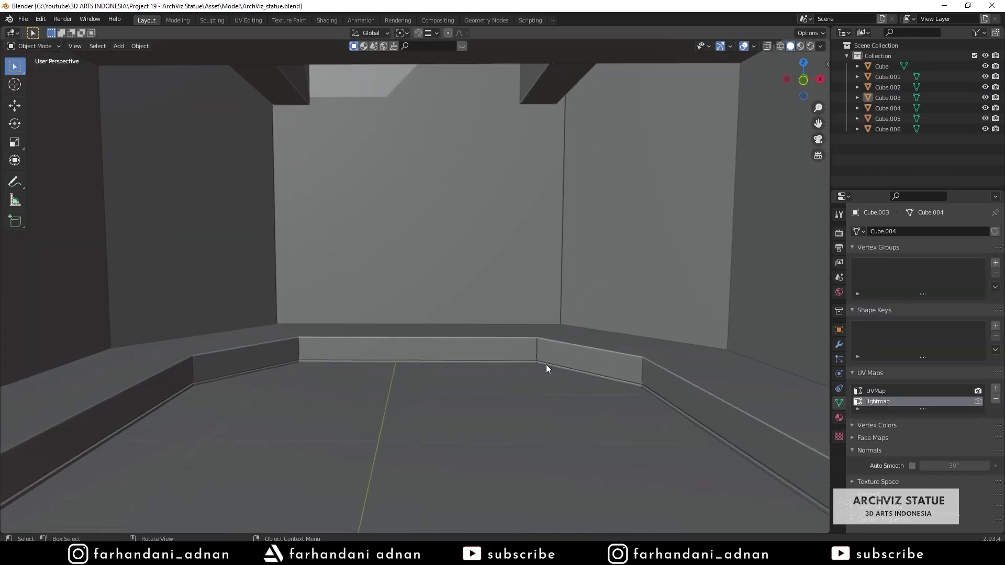
Enter editing of the ledge object and select only the faces assigned to its Light material
{"action": "left_click", "coordinate": [545, 364]}
{"action": "scroll", "coordinate": [466, 356], "scroll_direction": "up", "scroll_amount": 2}
{"action": "left_click", "coordinate": [839, 417]}
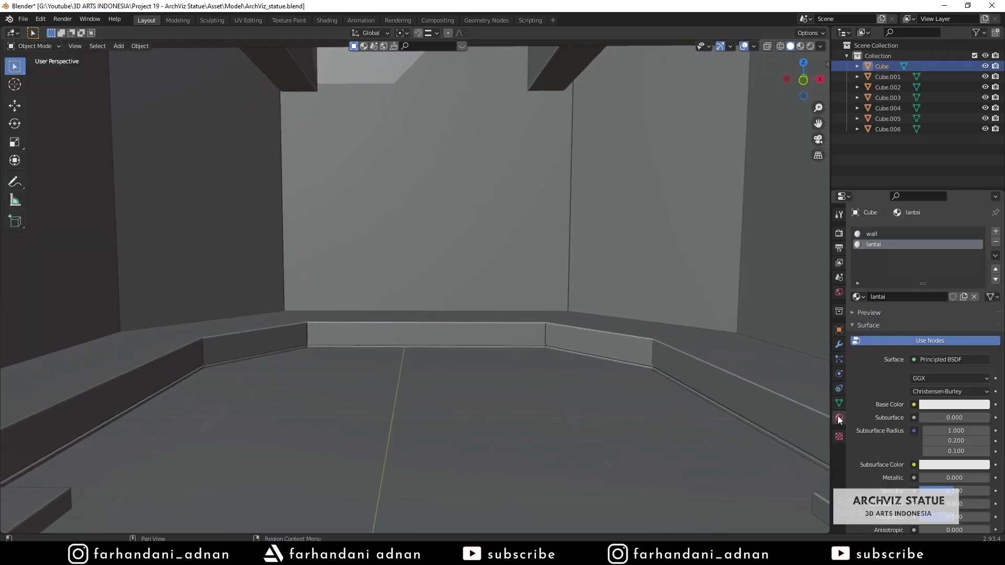
{"action": "left_click", "coordinate": [571, 333]}
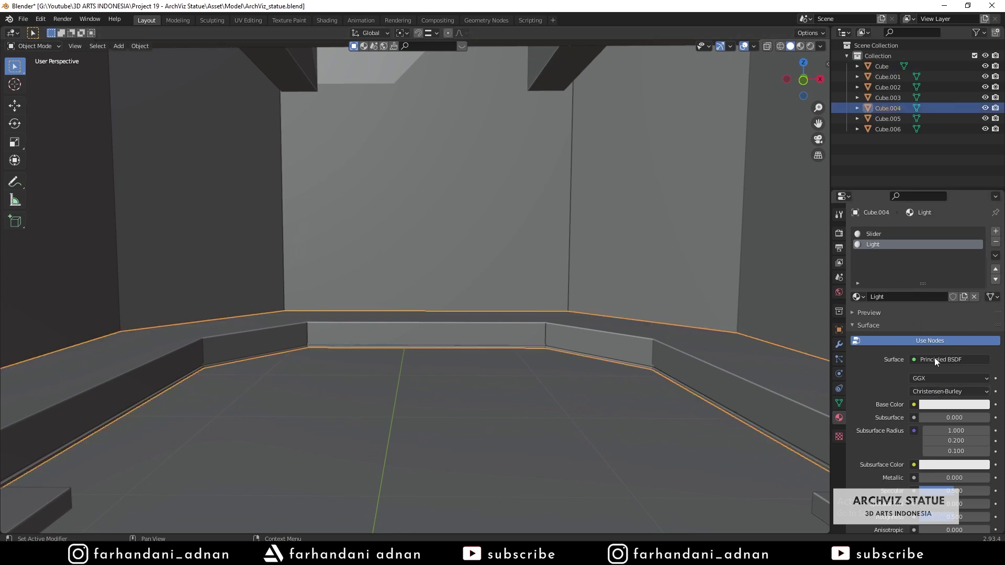
{"action": "key", "text": "Tab"}
{"action": "key", "text": "alt+a"}
{"action": "left_click", "coordinate": [925, 309]}
Examine the strip faces along the ledge's base to compare which use the Light and Slider materials
{"action": "scroll", "coordinate": [536, 369], "scroll_direction": "up", "scroll_amount": 1}
{"action": "scroll", "coordinate": [537, 369], "scroll_direction": "up", "scroll_amount": 1}
{"action": "middle_click_drag", "start_coordinate": [548, 372], "coordinate": [395, 464]}
{"action": "scroll", "coordinate": [518, 372], "scroll_direction": "down", "scroll_amount": 5}
{"action": "scroll", "coordinate": [518, 372], "scroll_direction": "up", "scroll_amount": 4}
{"action": "scroll", "coordinate": [536, 272], "scroll_direction": "up", "scroll_amount": 3}
{"action": "scroll", "coordinate": [547, 261], "scroll_direction": "up", "scroll_amount": 2}
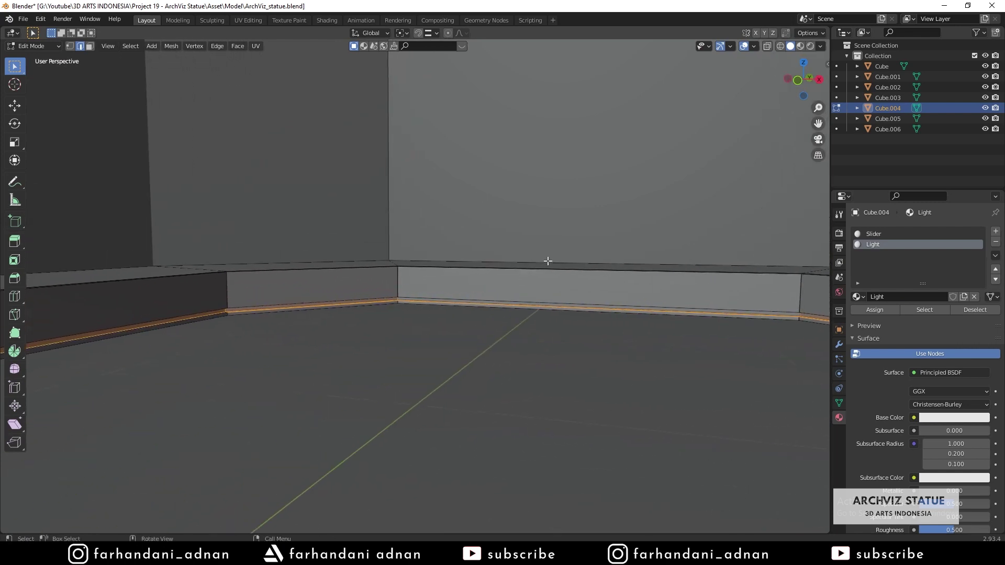
{"action": "middle_click_drag", "start_coordinate": [530, 345], "coordinate": [507, 335]}
{"action": "key", "text": "3"}
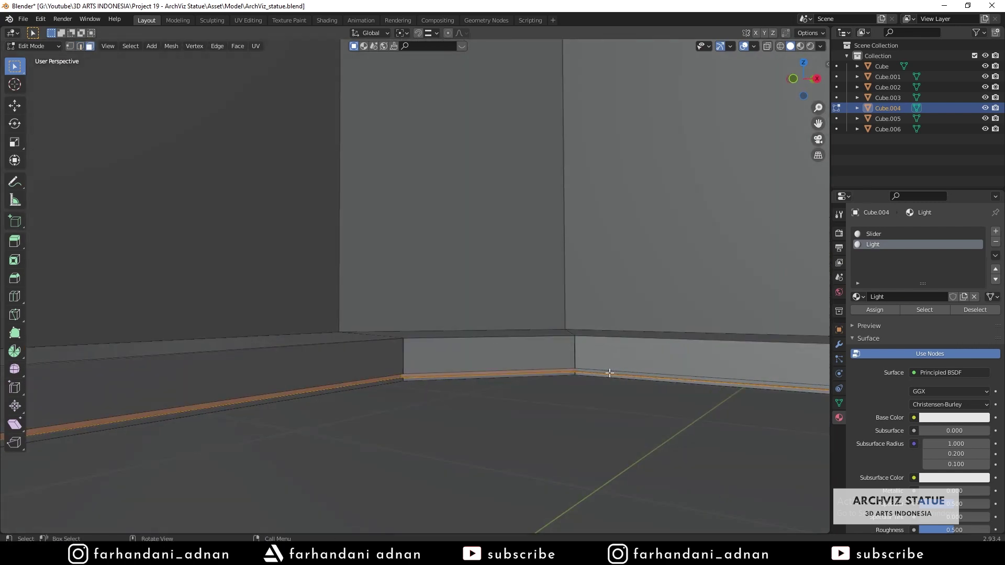
{"action": "left_click", "coordinate": [610, 373]}
{"action": "key", "text": "l"}
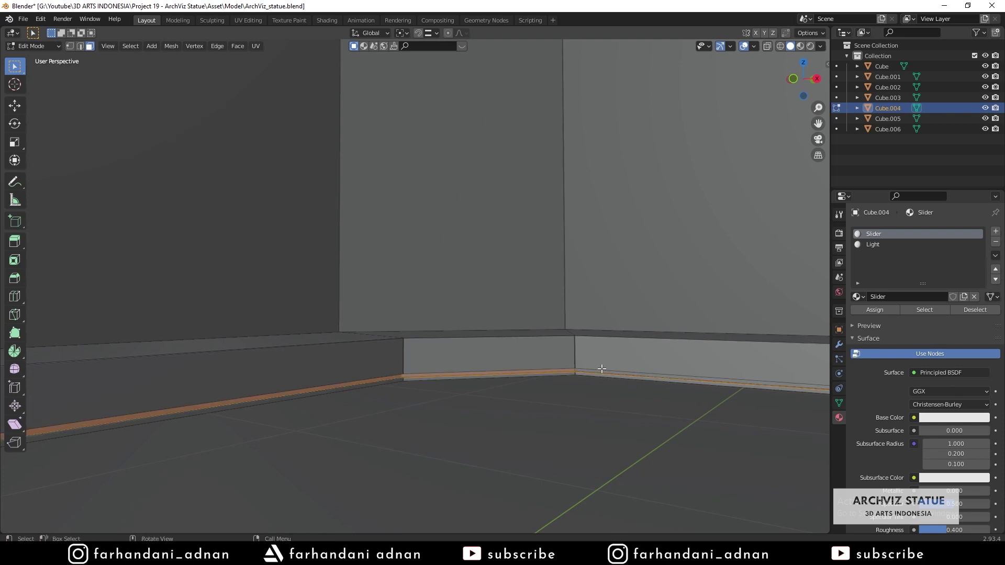
{"action": "middle_click_drag", "start_coordinate": [579, 462], "coordinate": [652, 348]}
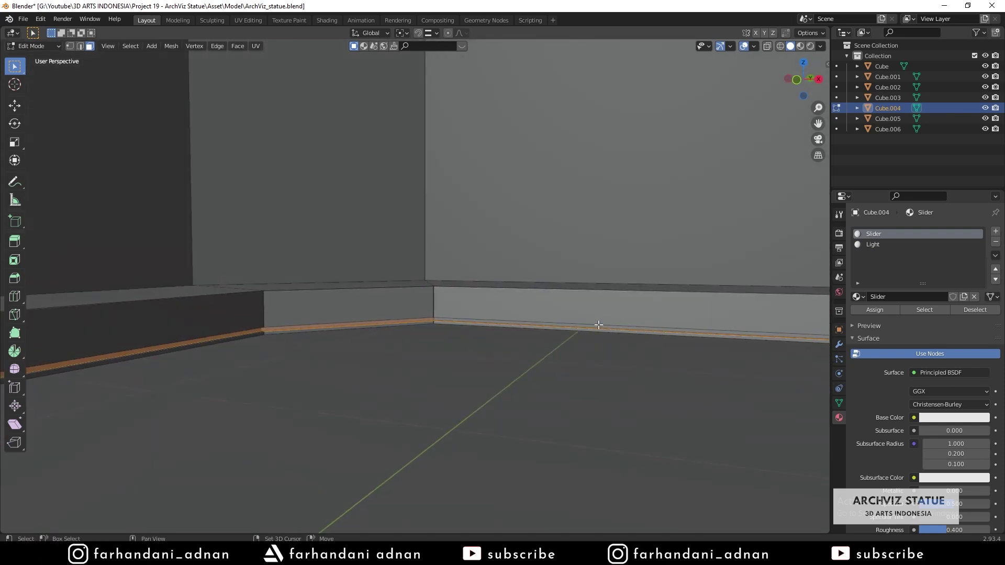
{"action": "left_click", "coordinate": [587, 321]}
{"action": "key", "text": "KP_Decimal"}
{"action": "scroll", "coordinate": [511, 267], "scroll_direction": "up", "scroll_amount": 5}
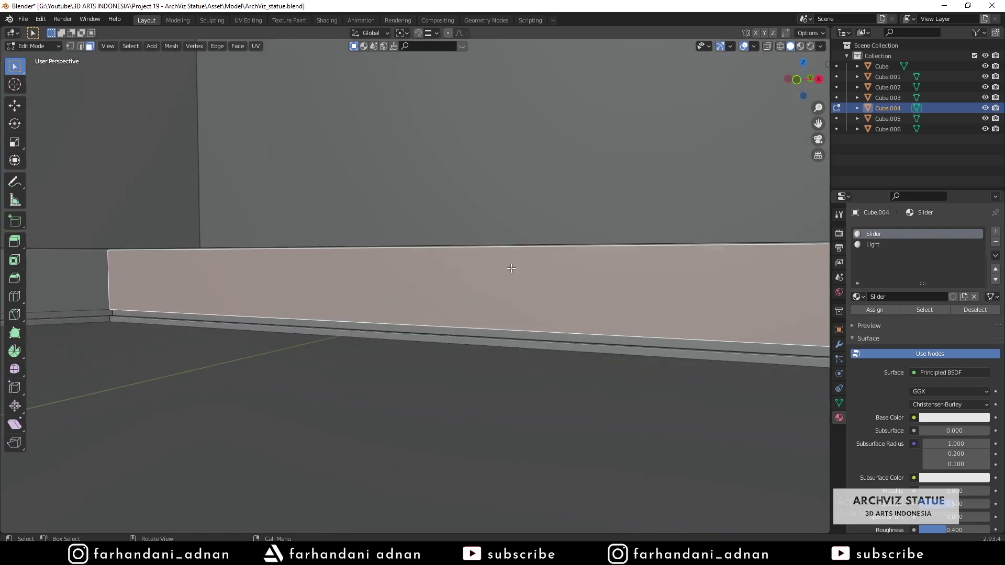
Highlight the Light faces again and assign the Slider material to the thin recessed face along the ledge's middle section
{"action": "middle_click_drag", "start_coordinate": [456, 322], "coordinate": [434, 338]}
{"action": "key", "text": "a"}
{"action": "key", "text": "alt+a"}
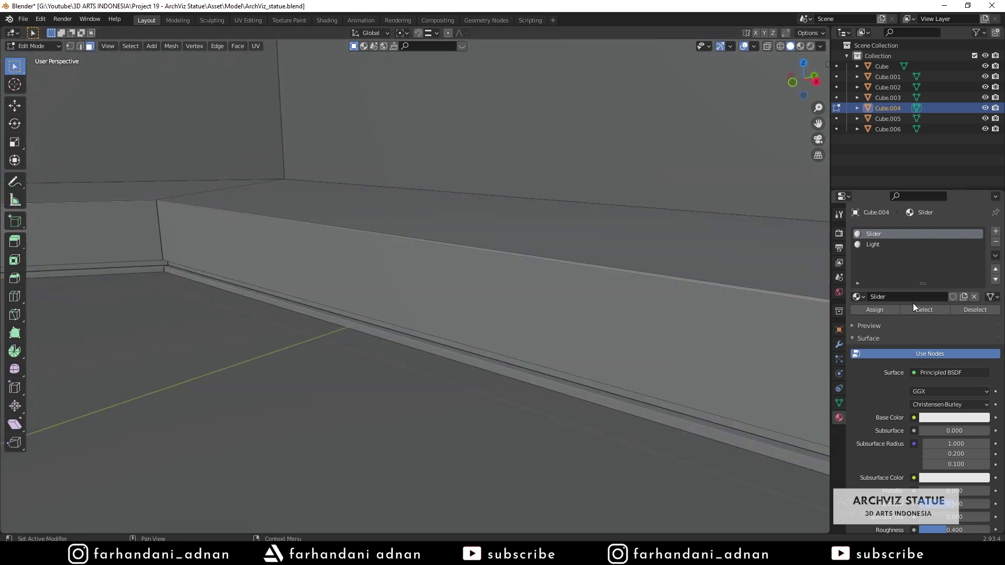
{"action": "left_click", "coordinate": [911, 245]}
{"action": "left_click", "coordinate": [925, 310]}
{"action": "mouse_move", "coordinate": [375, 326]}
{"action": "middle_mouse_down"}
{"action": "mouse_move", "coordinate": [352, 334]}
{"action": "mouse_move", "coordinate": [392, 331]}
{"action": "middle_mouse_up"}
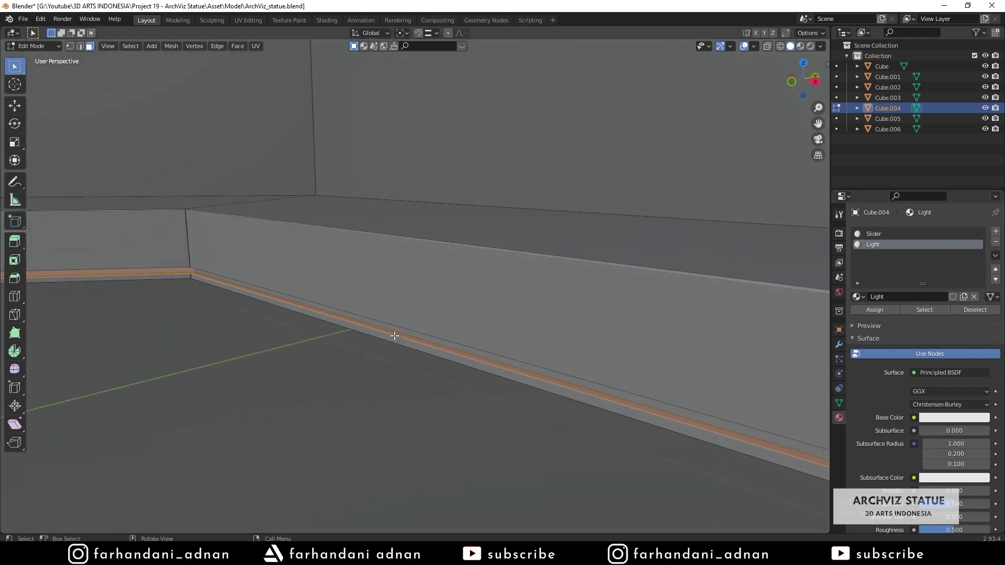
{"action": "left_click", "coordinate": [395, 336]}
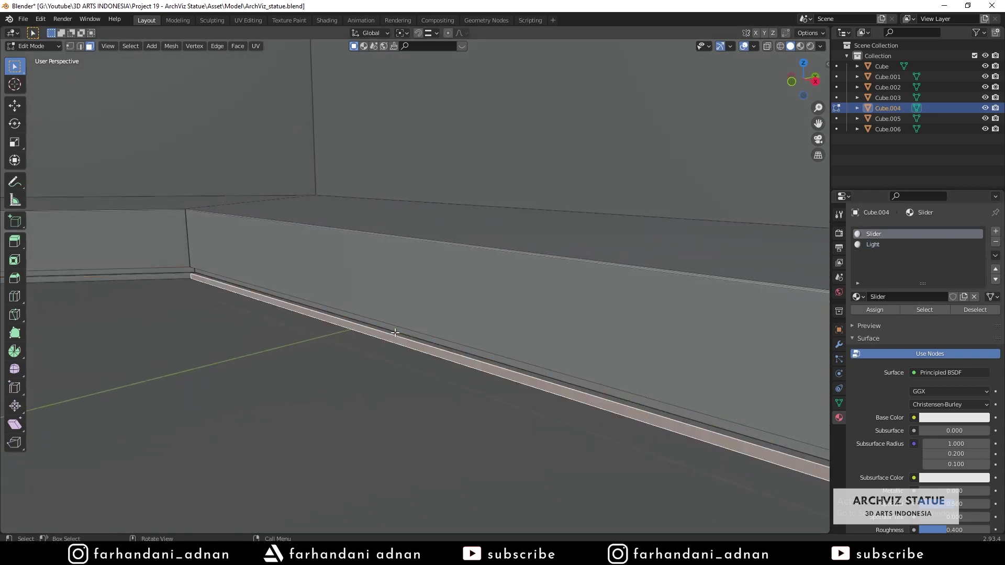
{"action": "left_click", "coordinate": [901, 234]}
{"action": "left_click", "coordinate": [874, 310]}
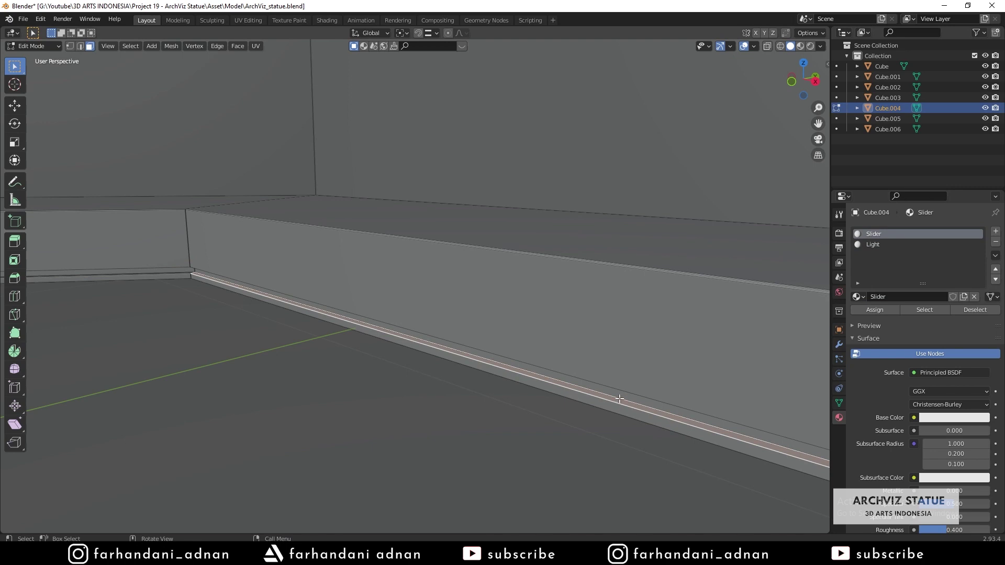
{"action": "key", "text": "alt+a"}
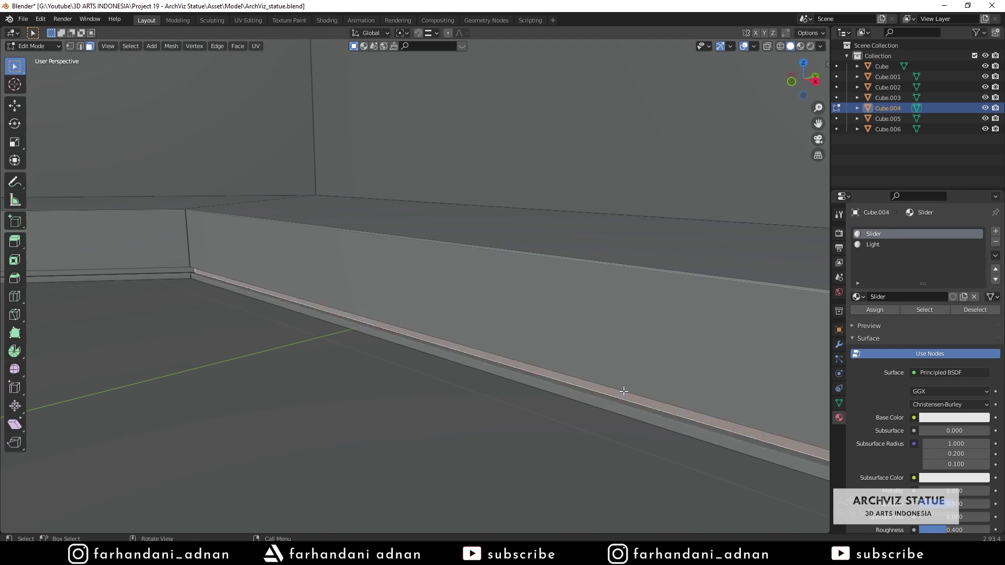
Assign the Light material to the narrow upper strip face along the ledge's middle section
{"action": "left_click", "coordinate": [901, 245]}
{"action": "left_click", "coordinate": [930, 311]}
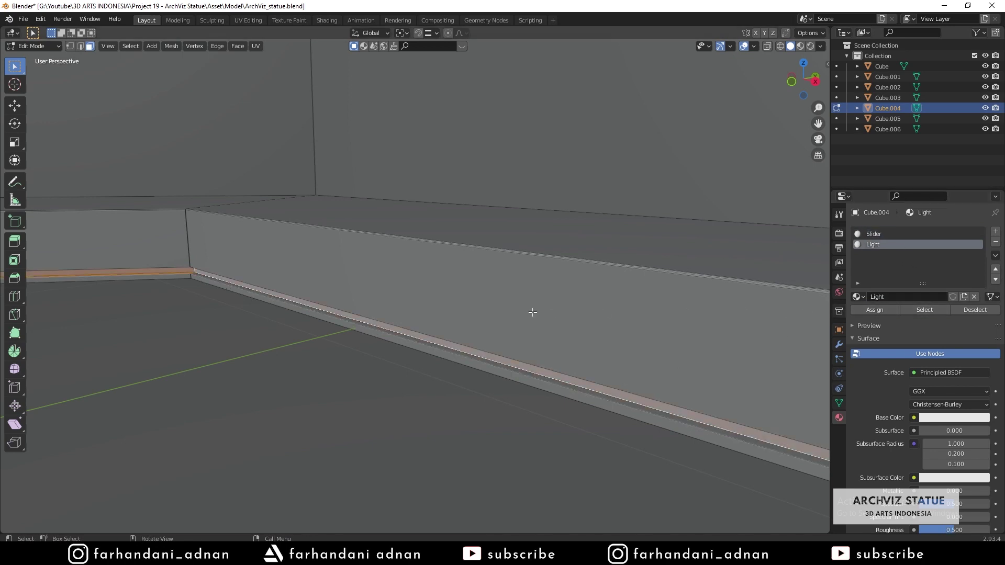
{"action": "key", "text": "alt+a"}
{"action": "left_click", "coordinate": [453, 345]}
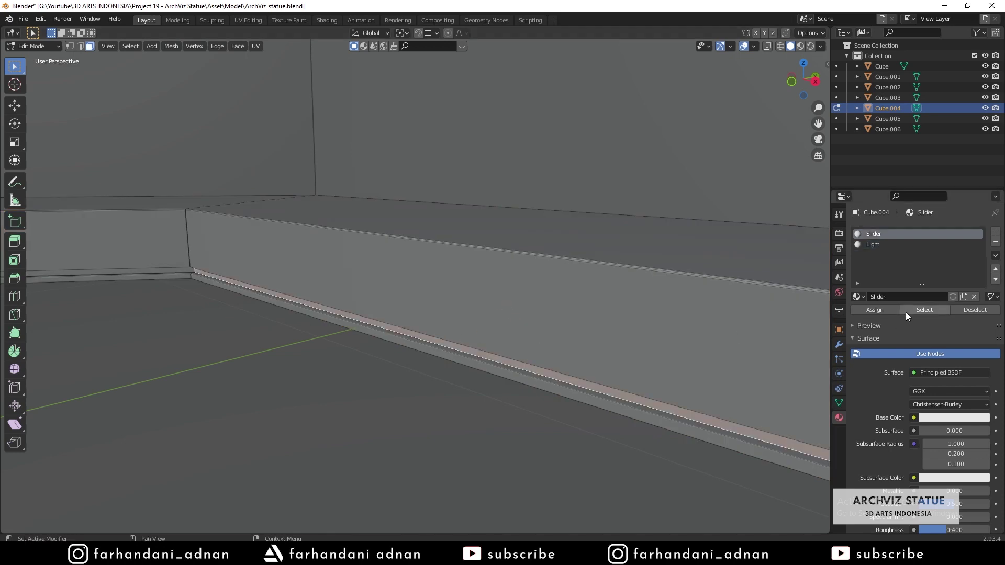
{"action": "left_click", "coordinate": [871, 246]}
{"action": "left_click", "coordinate": [875, 310]}
{"action": "key", "text": "alt+a"}
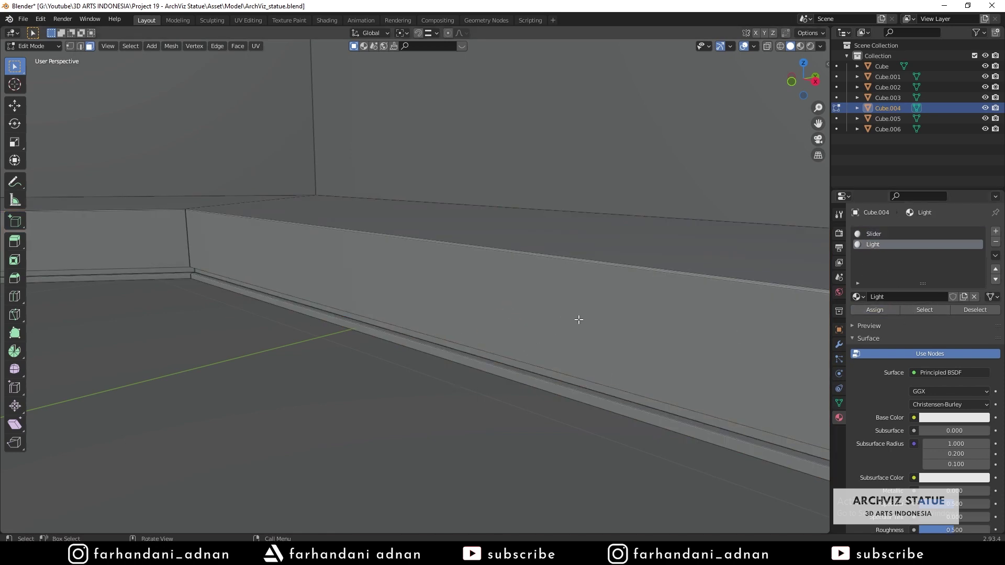
Check the faces assigned to Slider and Light on the ledge, and return to Object Mode
{"action": "left_click", "coordinate": [885, 234]}
{"action": "left_click", "coordinate": [921, 309]}
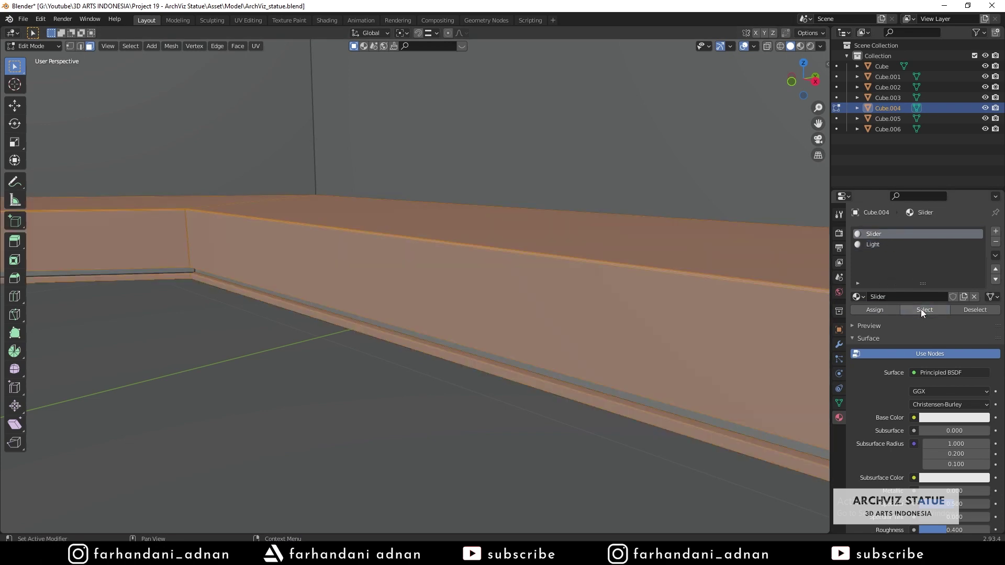
{"action": "key", "text": "alt+a"}
{"action": "left_click", "coordinate": [890, 244]}
{"action": "left_click", "coordinate": [916, 311]}
{"action": "key", "text": "Tab"}
{"action": "scroll", "coordinate": [545, 273], "scroll_direction": "down", "scroll_amount": 3}
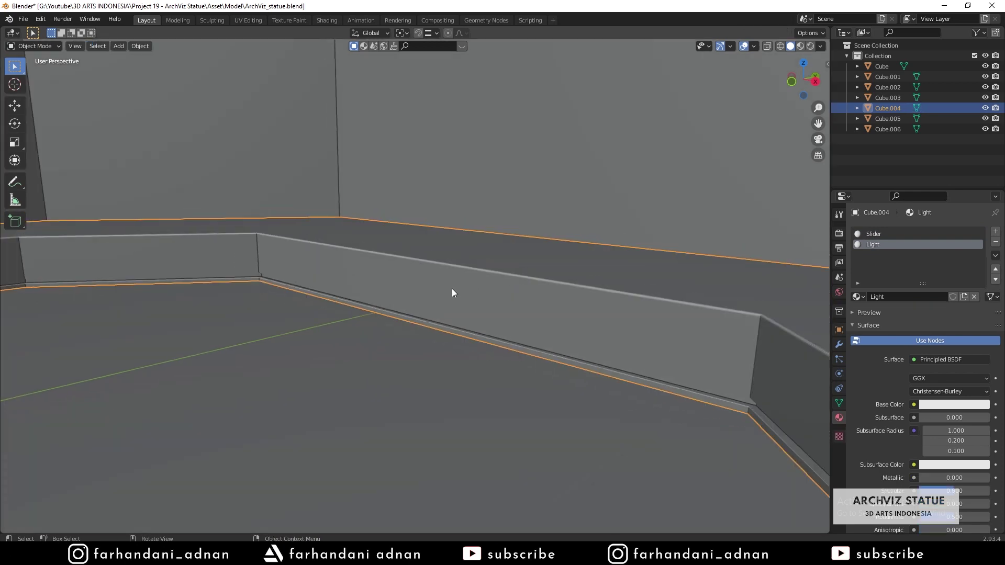
{"action": "middle_click_drag", "start_coordinate": [453, 293], "coordinate": [399, 268]}
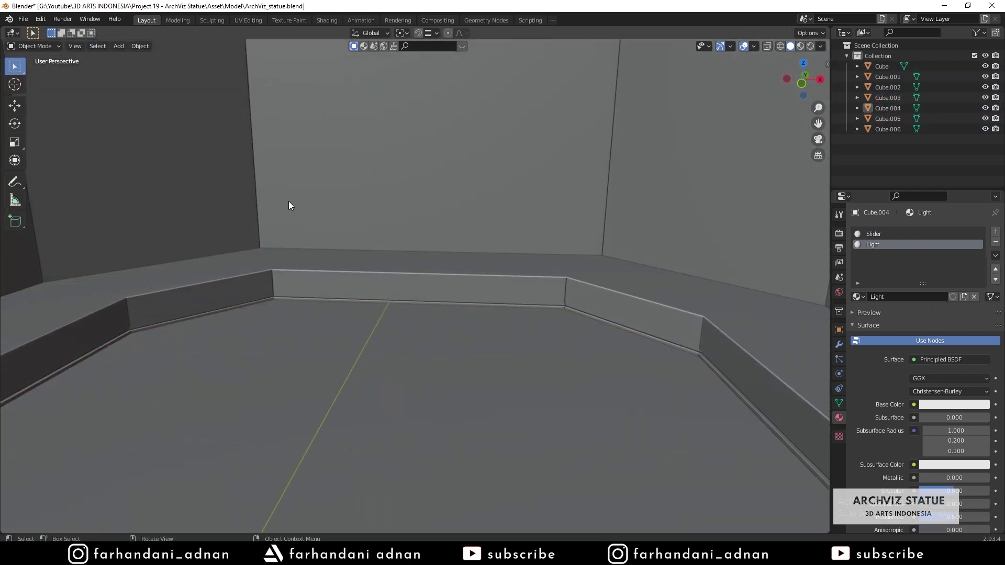
Select all objects of the room model and start an FBX export
{"action": "key", "text": "a"}
{"action": "scroll", "coordinate": [291, 203], "scroll_direction": "down", "scroll_amount": 2}
{"action": "scroll", "coordinate": [301, 208], "scroll_direction": "down", "scroll_amount": 1}
{"action": "scroll", "coordinate": [324, 215], "scroll_direction": "up", "scroll_amount": 2}
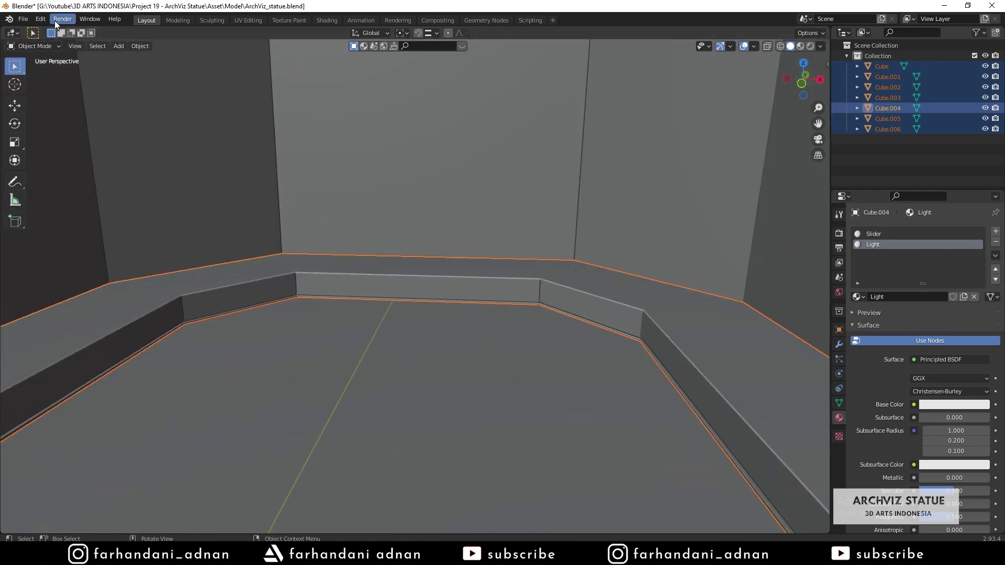
{"action": "left_click", "coordinate": [23, 19]}
{"action": "mouse_move", "coordinate": [97, 171]}
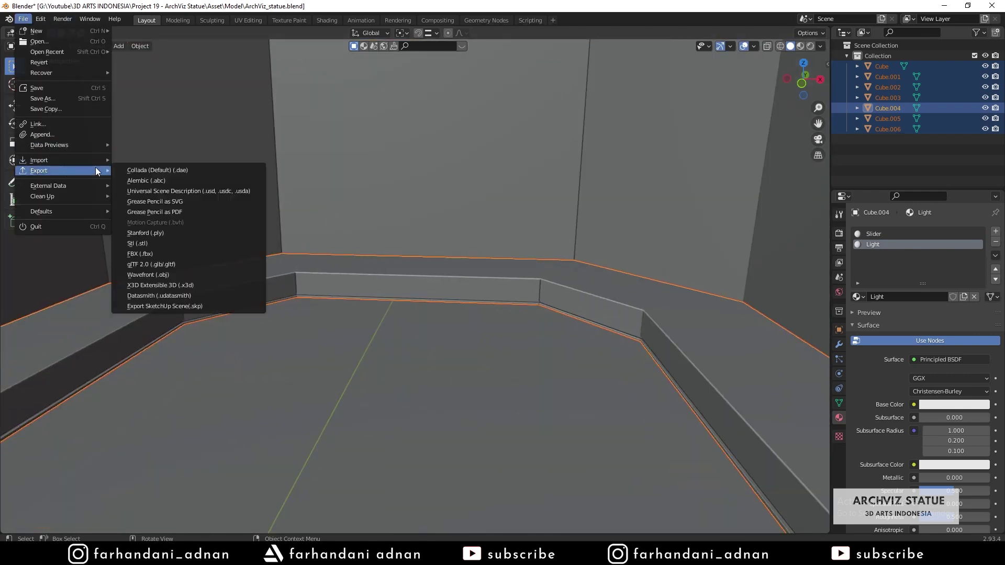
{"action": "left_click", "coordinate": [193, 256]}
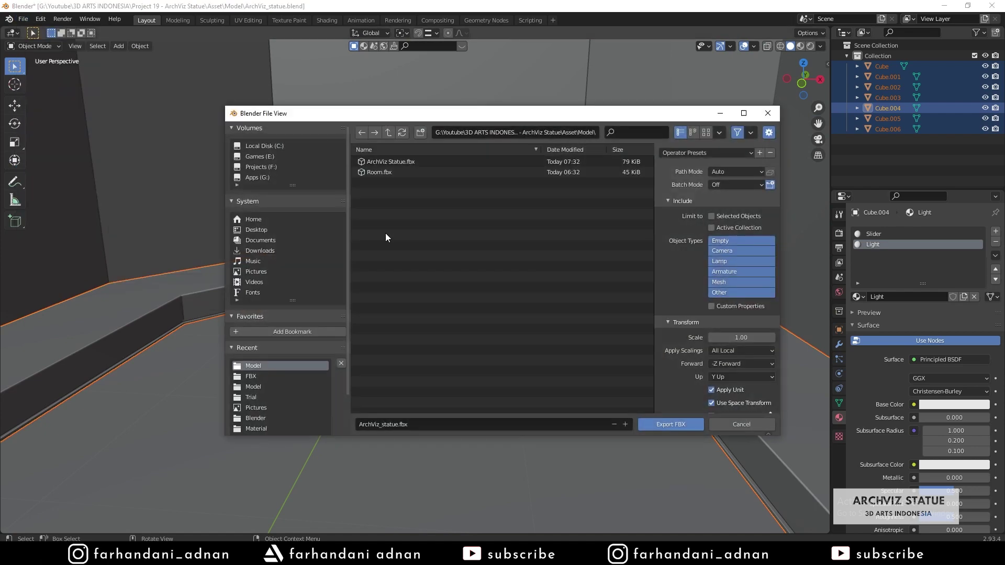
Export only the selected objects over the existing Room.fbx, with the geometry smoothing set to Face
{"action": "left_click", "coordinate": [413, 173]}
{"action": "left_click", "coordinate": [724, 219]}
{"action": "scroll", "coordinate": [660, 375], "scroll_direction": "down", "scroll_amount": 2}
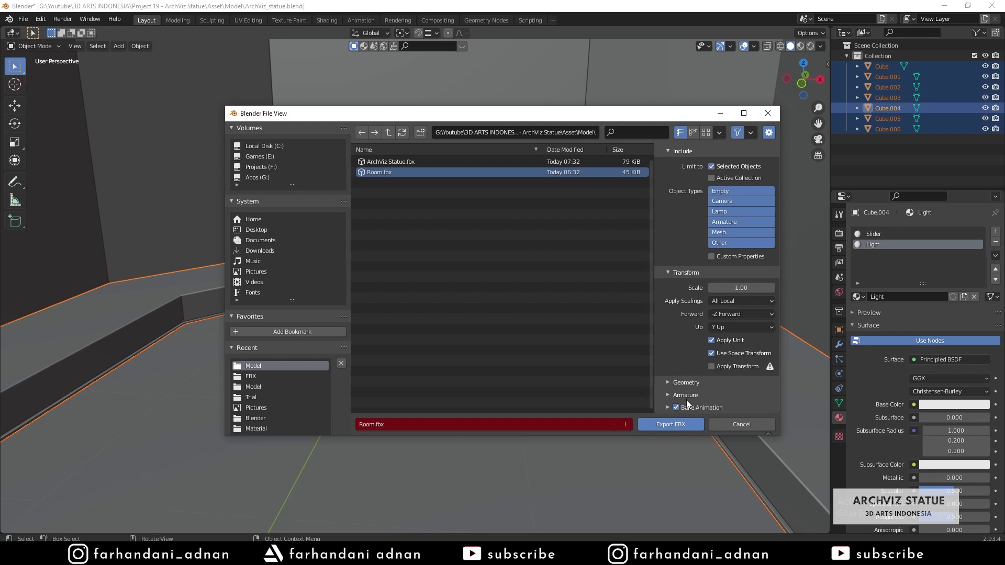
{"action": "left_click", "coordinate": [686, 383]}
{"action": "left_click", "coordinate": [717, 398]}
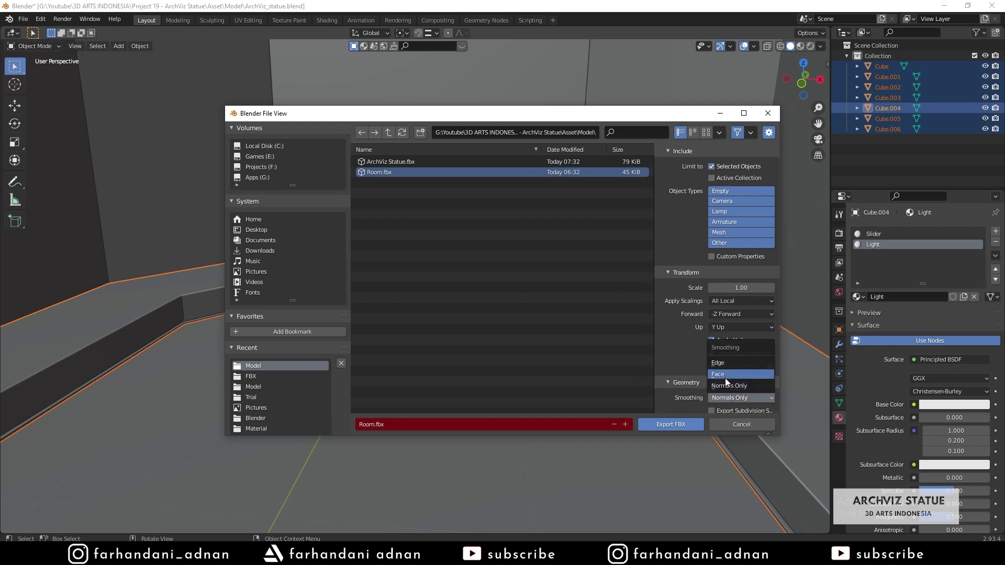
{"action": "left_click", "coordinate": [661, 425]}
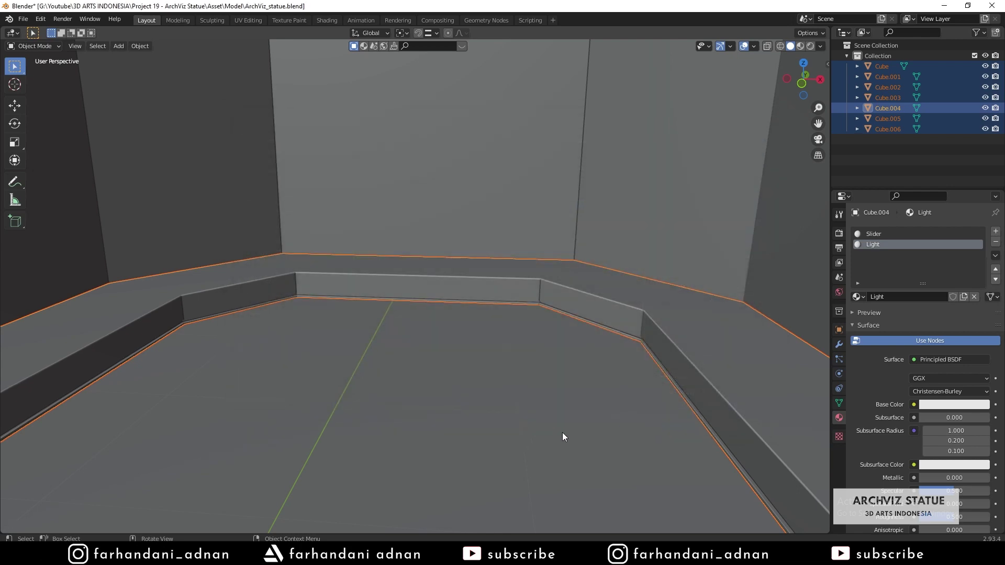
Switch to Twinmotion and reload the imported Room FBX so the corrected ledge geometry is brought in
{"action": "scroll", "coordinate": [536, 434], "scroll_direction": "down", "scroll_amount": 6}
{"action": "scroll", "coordinate": [523, 438], "scroll_direction": "up", "scroll_amount": 2}
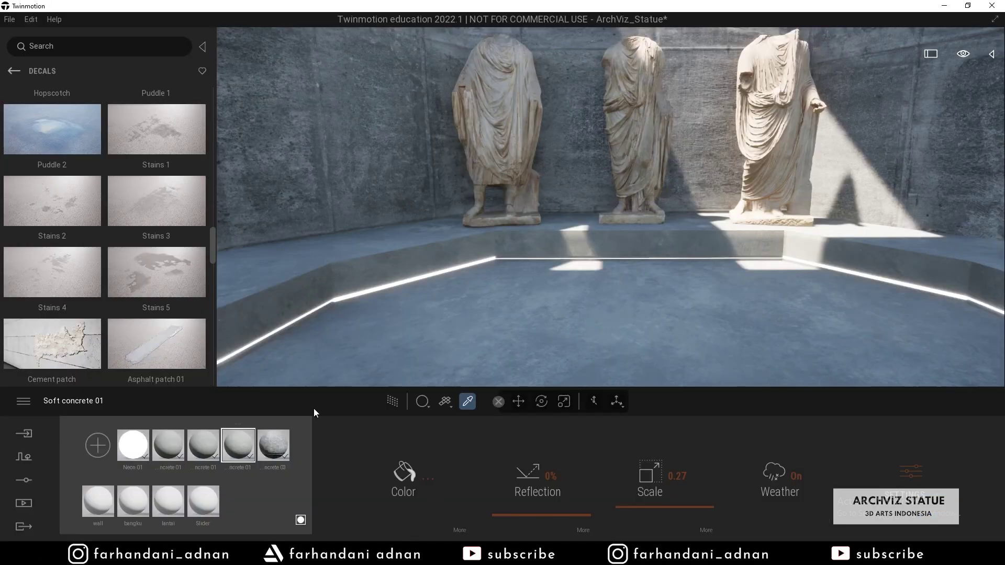
{"action": "left_click", "coordinate": [24, 433]}
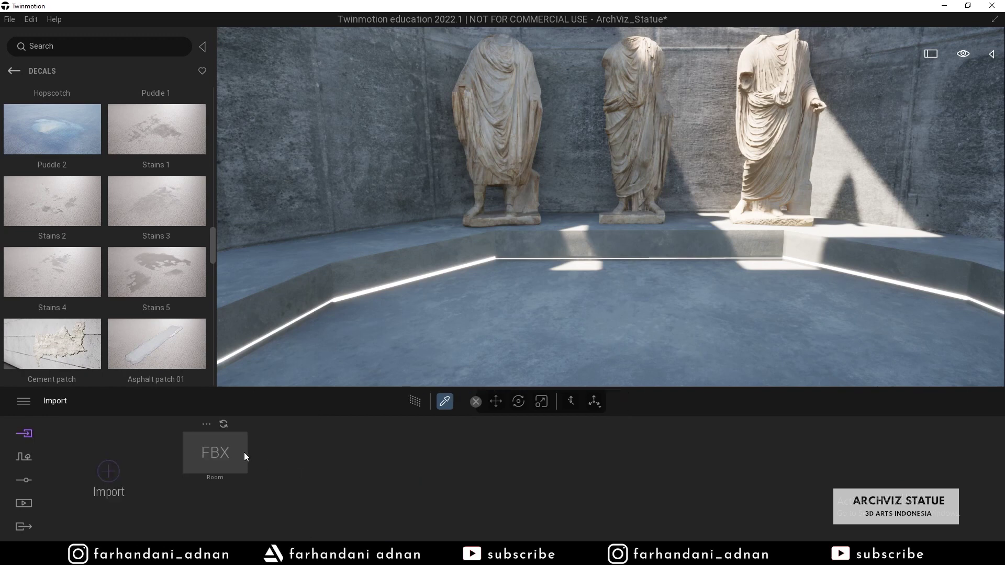
{"action": "key", "text": "s"}
{"action": "right_click_drag", "start_coordinate": [658, 213], "coordinate": [691, 202]}
{"action": "right_click_drag", "start_coordinate": [547, 310], "coordinate": [577, 287]}
{"action": "key", "text": "w"}
{"action": "mouse_move", "coordinate": [233, 443]}
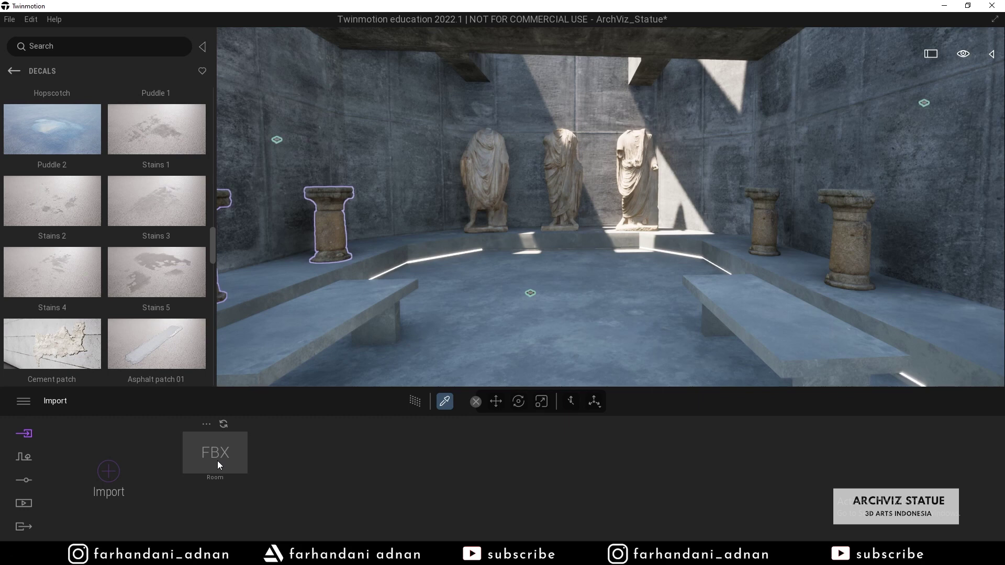
{"action": "left_click", "coordinate": [223, 423]}
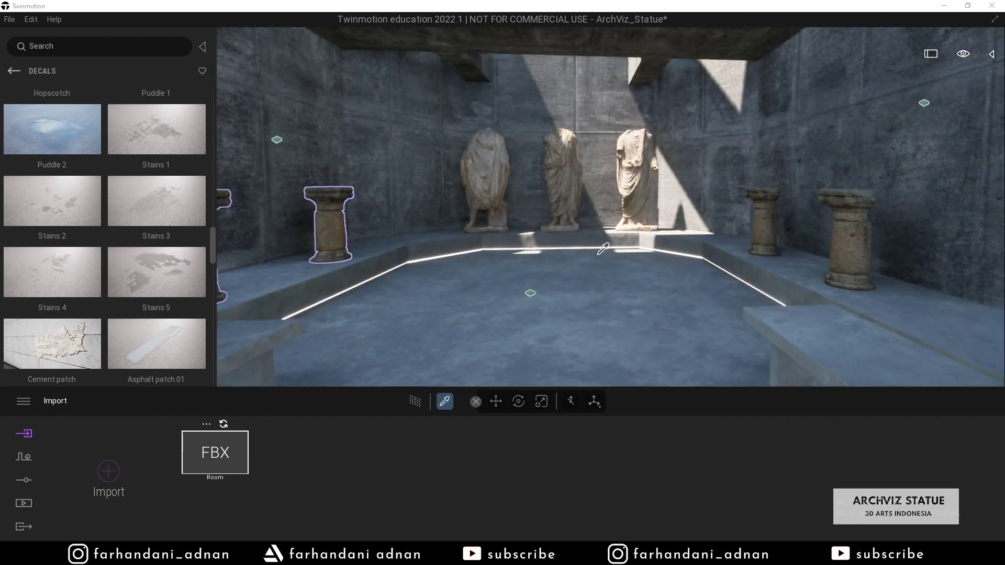
Collapse the library and examine the neon strip along the ledge beneath the three statues
{"action": "right_click_drag", "start_coordinate": [617, 291], "coordinate": [608, 251]}
{"action": "key", "text": "w"}
{"action": "key", "text": "s"}
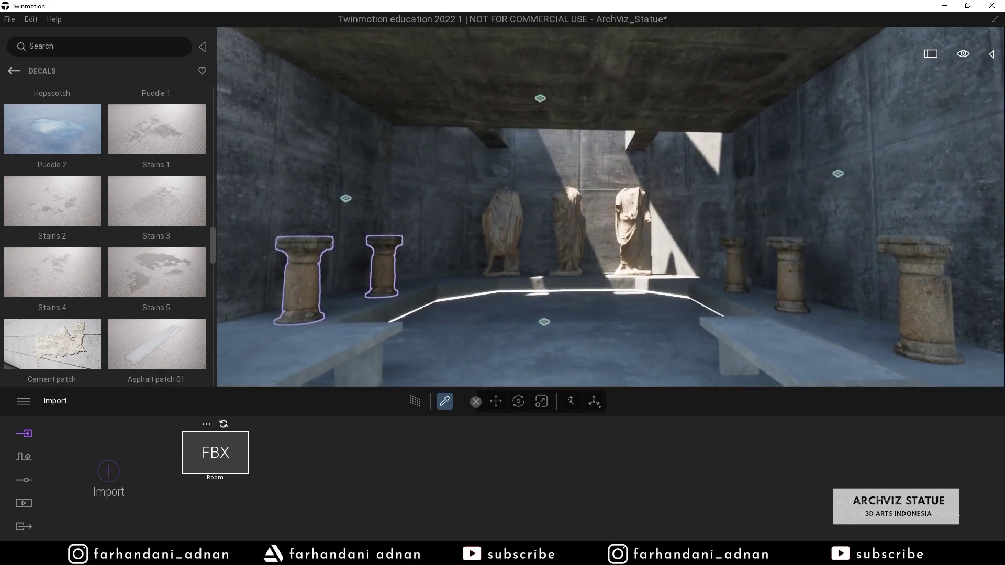
{"action": "key", "text": "w"}
{"action": "left_click", "coordinate": [203, 47]}
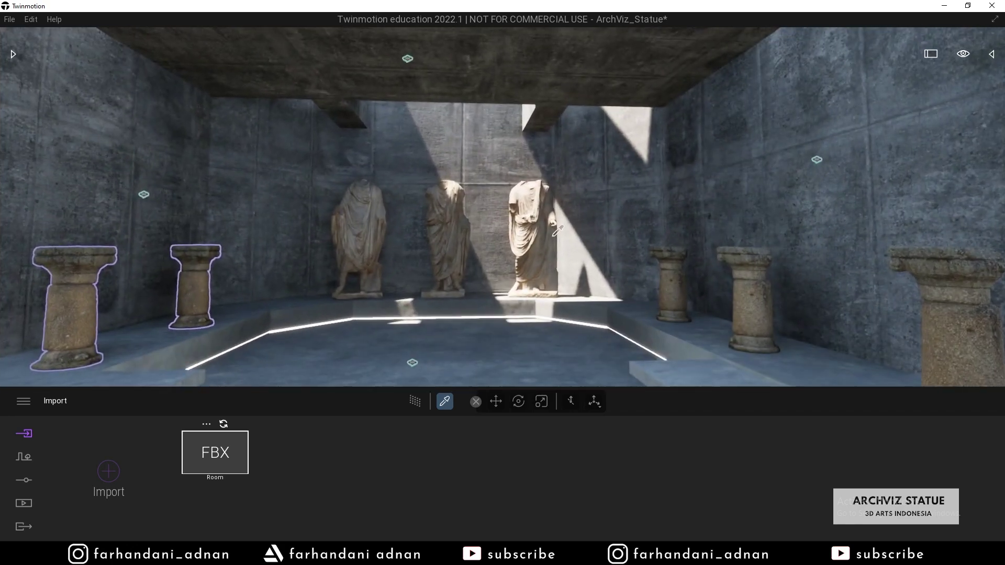
{"action": "key", "text": "e"}
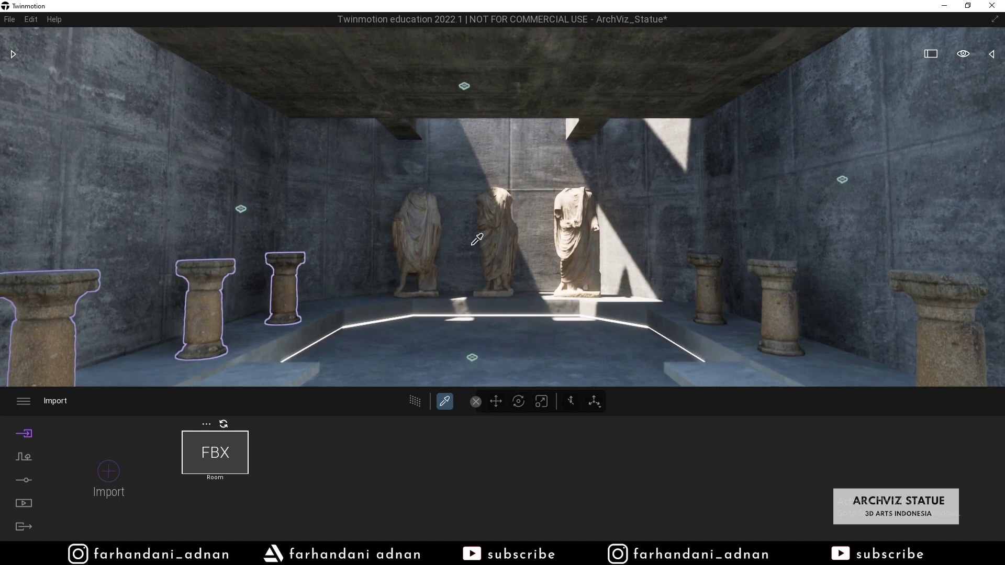
{"action": "key", "text": "q"}
{"action": "key", "text": "e"}
Save the ArchViz_Statue scene and open the video section of the media tools
{"action": "left_click", "coordinate": [10, 21]}
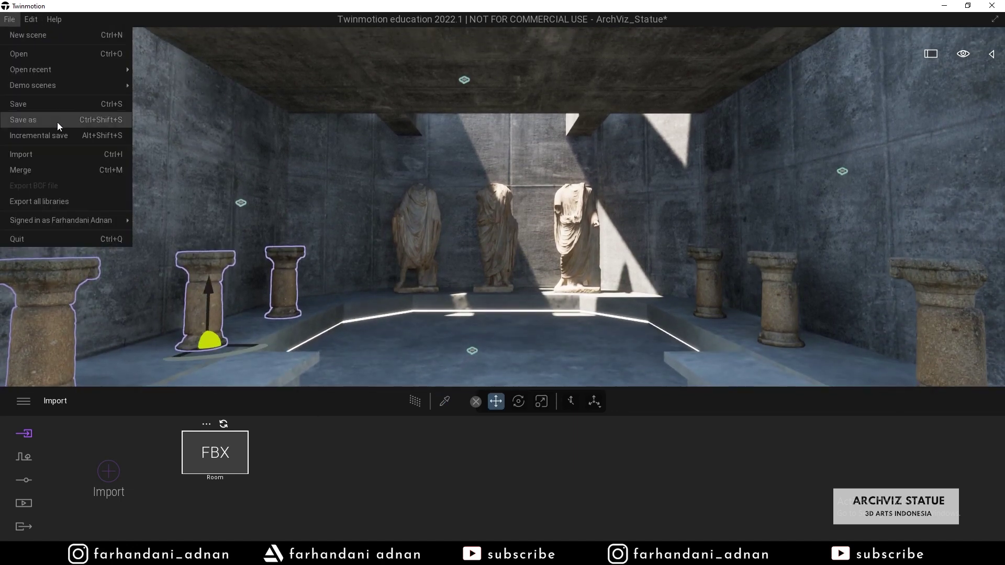
{"action": "left_click", "coordinate": [52, 104]}
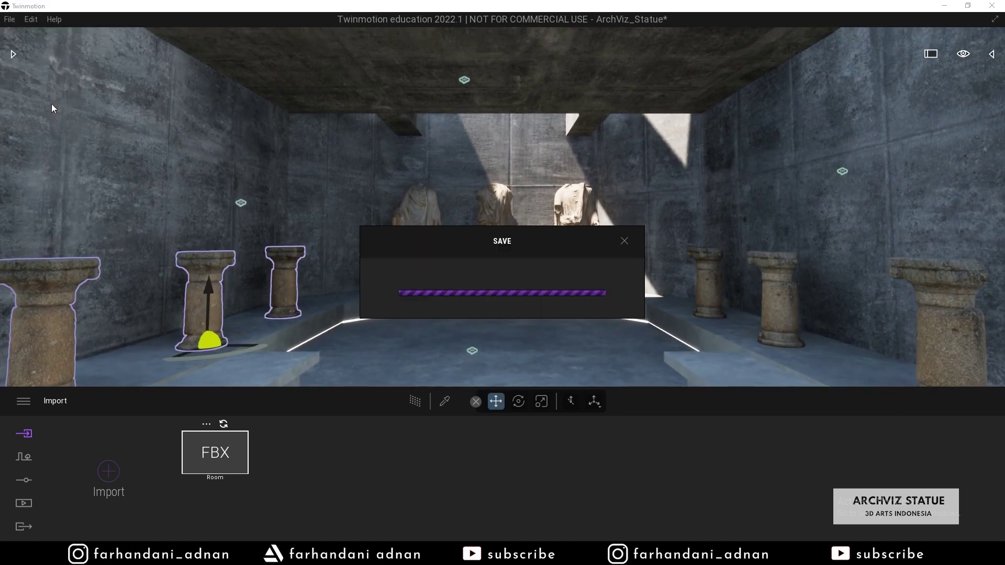
{"action": "left_click", "coordinate": [40, 502]}
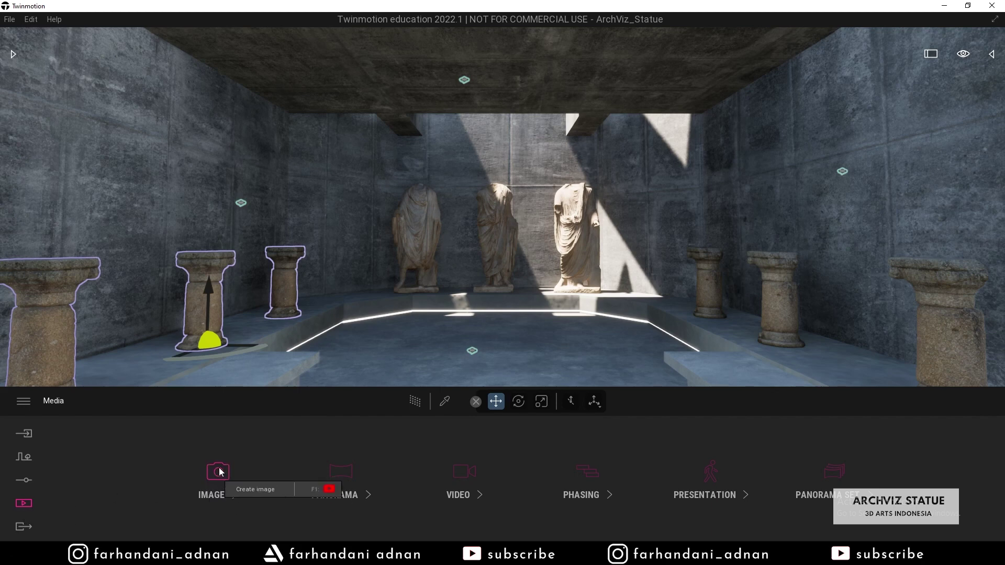
{"action": "left_click", "coordinate": [464, 471]}
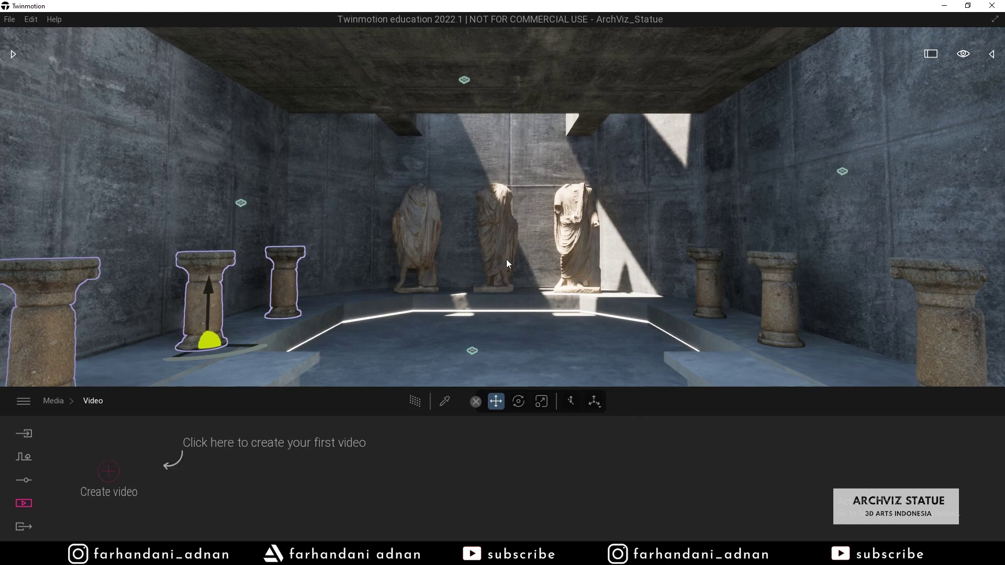
Frame a centred view of the three statues and both rows of columns, and create a new video from it
{"action": "scroll", "coordinate": [507, 259], "scroll_direction": "down", "scroll_amount": 3}
{"action": "key", "text": "e"}
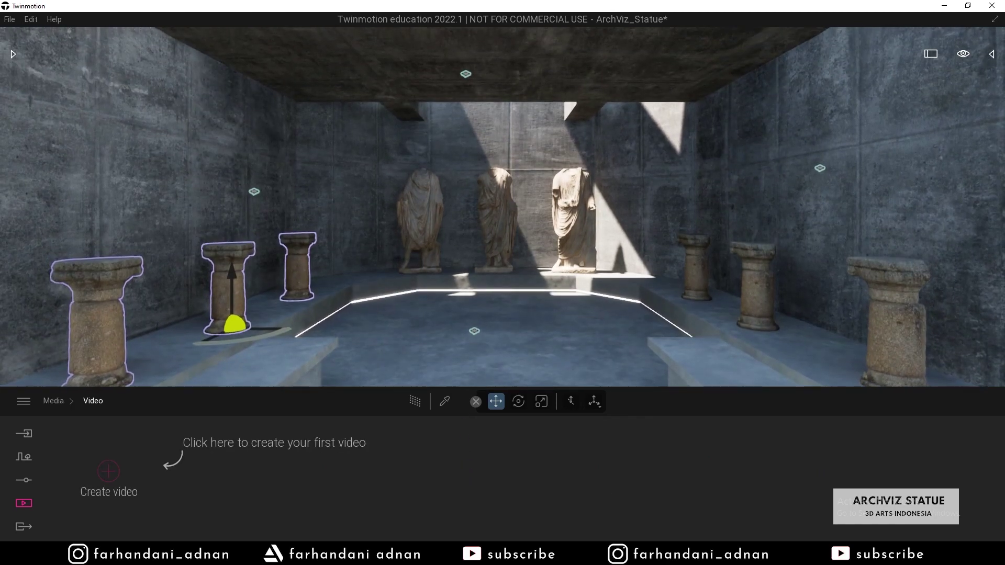
{"action": "key", "text": "w"}
{"action": "right_click_drag", "start_coordinate": [506, 260], "coordinate": [507, 233]}
{"action": "key", "text": "q"}
{"action": "key", "text": "e"}
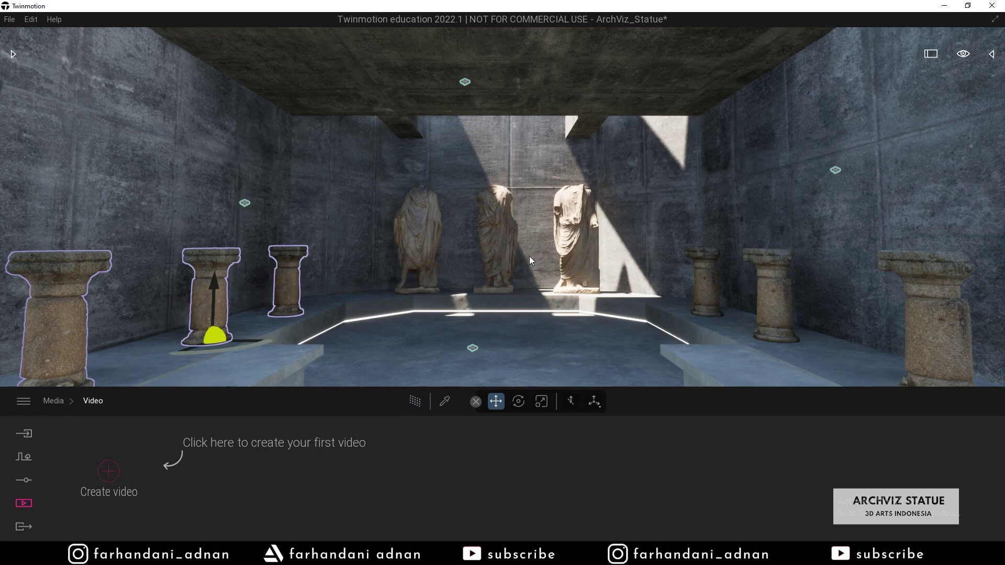
{"action": "right_click_drag", "start_coordinate": [528, 256], "coordinate": [527, 265]}
{"action": "key", "text": "e"}
{"action": "key", "text": "q"}
{"action": "key", "text": "e"}
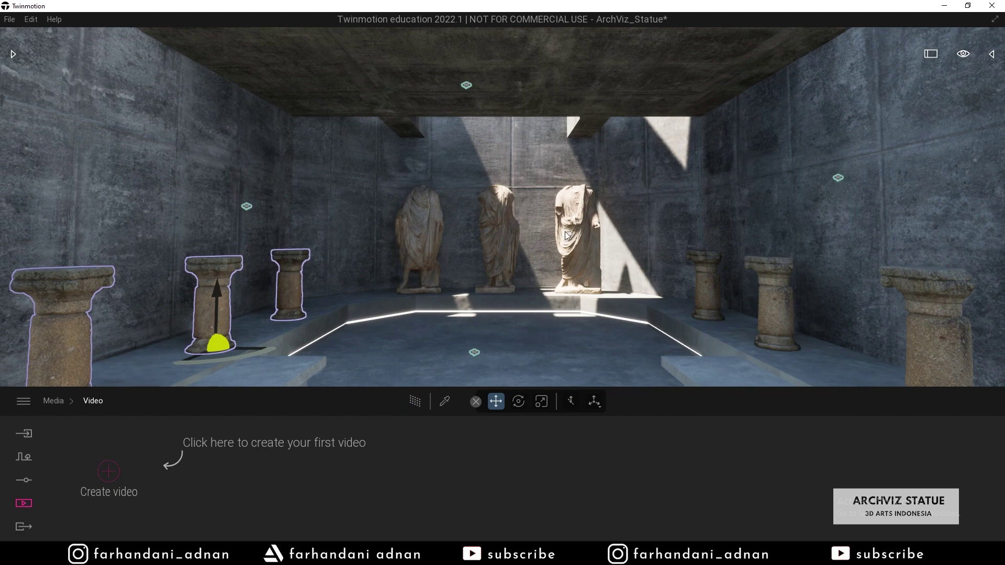
{"action": "left_click", "coordinate": [116, 473]}
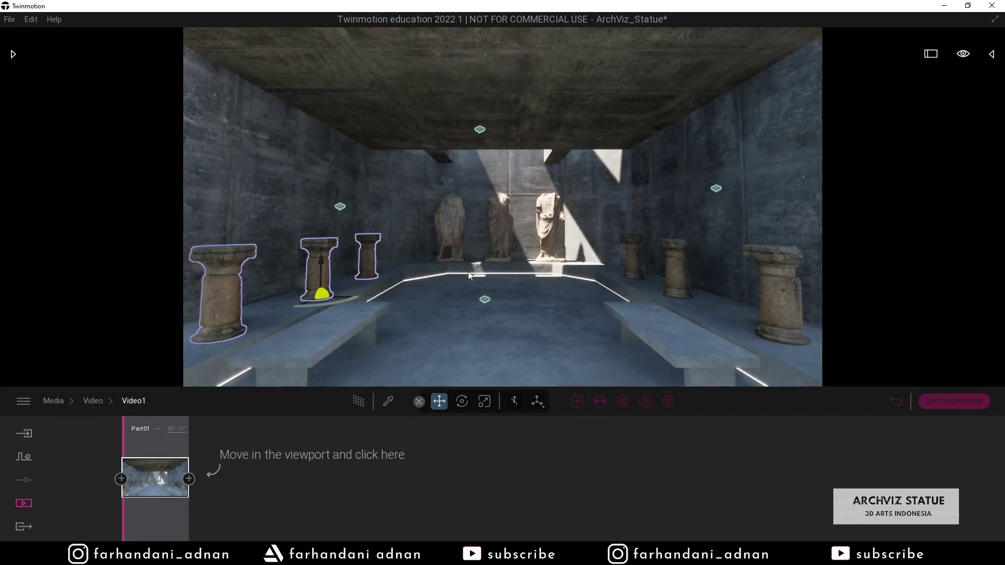
Move the camera closer to the statues, deselect the columns and update the video's first keyframe with this view
{"action": "key", "text": "w"}
{"action": "key", "text": "q"}
{"action": "key", "text": "e"}
{"action": "left_click", "coordinate": [506, 294]}
{"action": "left_click", "coordinate": [163, 452]}
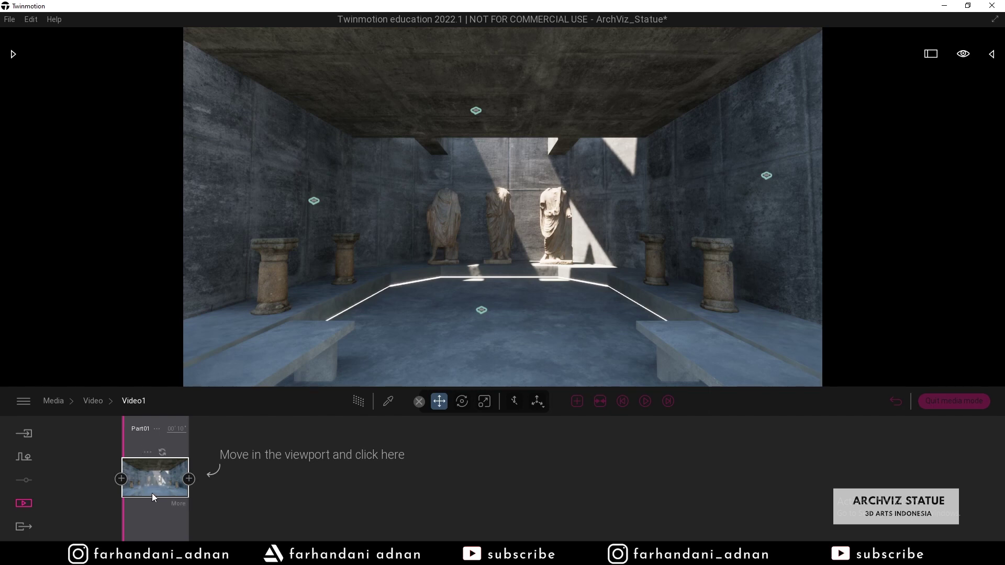
Set the video camera's field of view to 55
{"action": "left_click", "coordinate": [178, 504]}
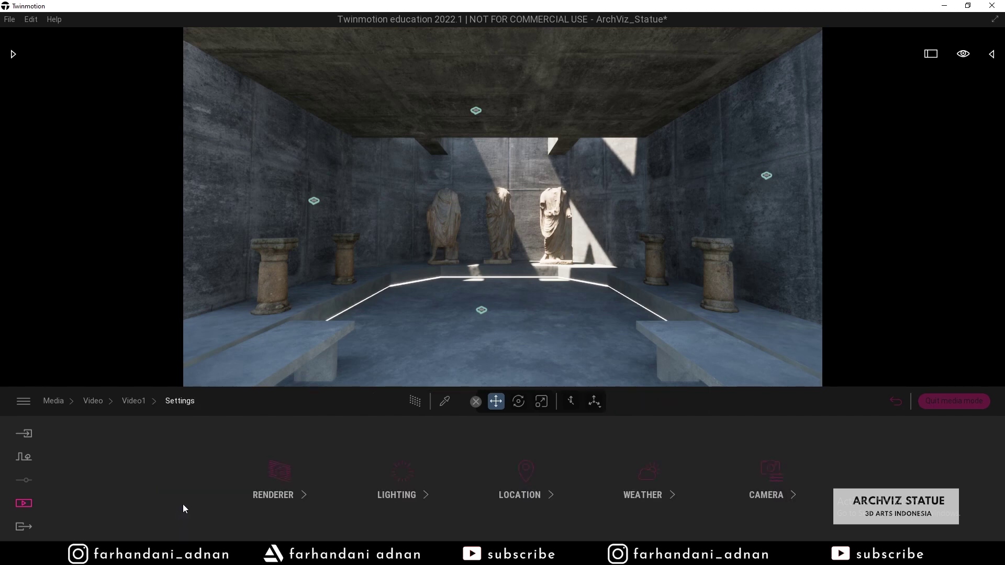
{"action": "left_click", "coordinate": [755, 473]}
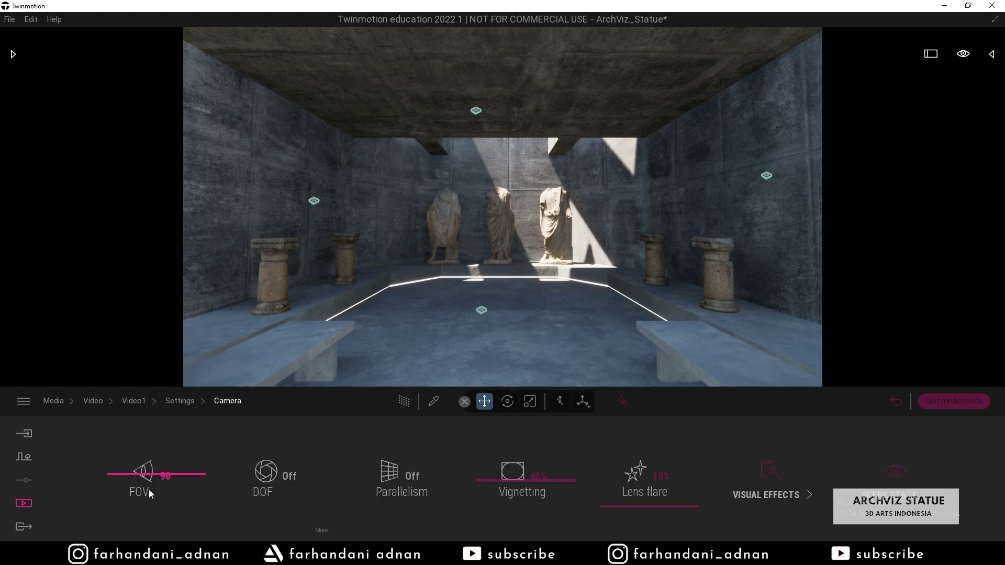
{"action": "left_click", "coordinate": [162, 478]}
{"action": "type", "text": "55"}
{"action": "key", "text": "Return"}
Reposition the video camera farther back to frame the three statues, the neon strip and the flanking columns
{"action": "scroll", "coordinate": [528, 259], "scroll_direction": "down", "scroll_amount": 5}
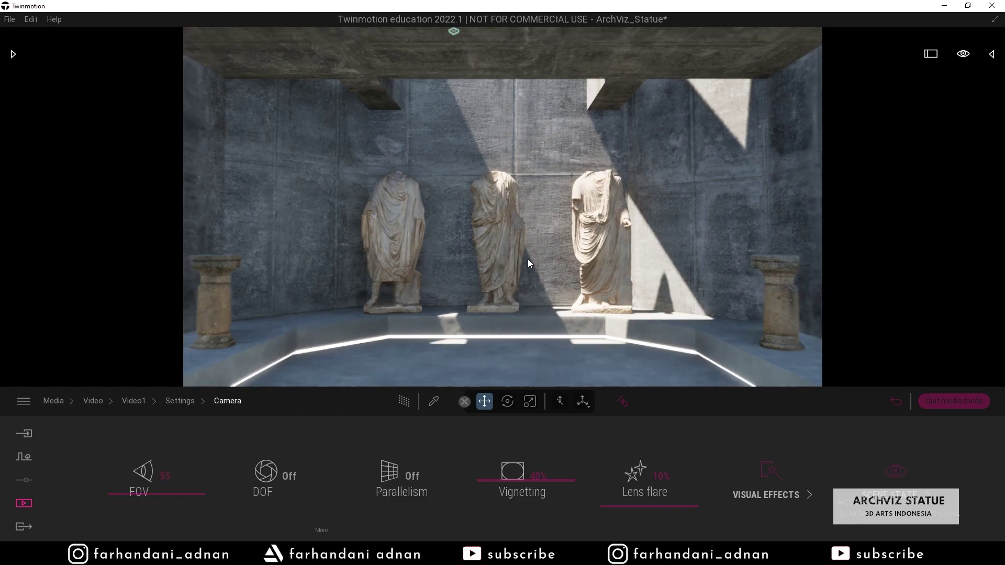
{"action": "key", "text": "w"}
{"action": "key", "text": "q"}
{"action": "key", "text": "e"}
{"action": "key", "text": "s"}
{"action": "key", "text": "s"}
{"action": "key", "text": "w"}
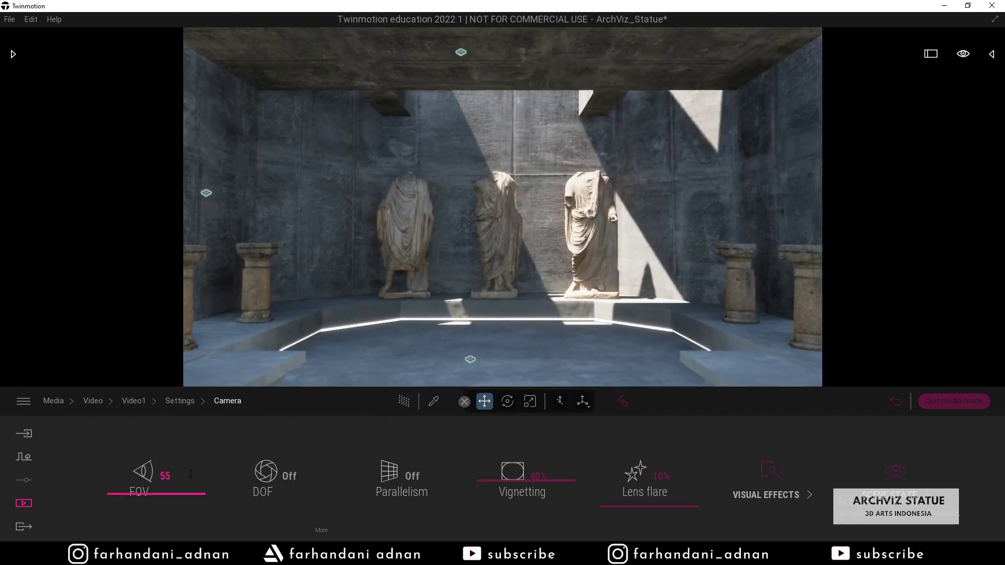
Try a field of view of 62 for the video camera and return it to 55
{"action": "left_click_drag", "start_coordinate": [165, 485], "coordinate": [160, 489]}
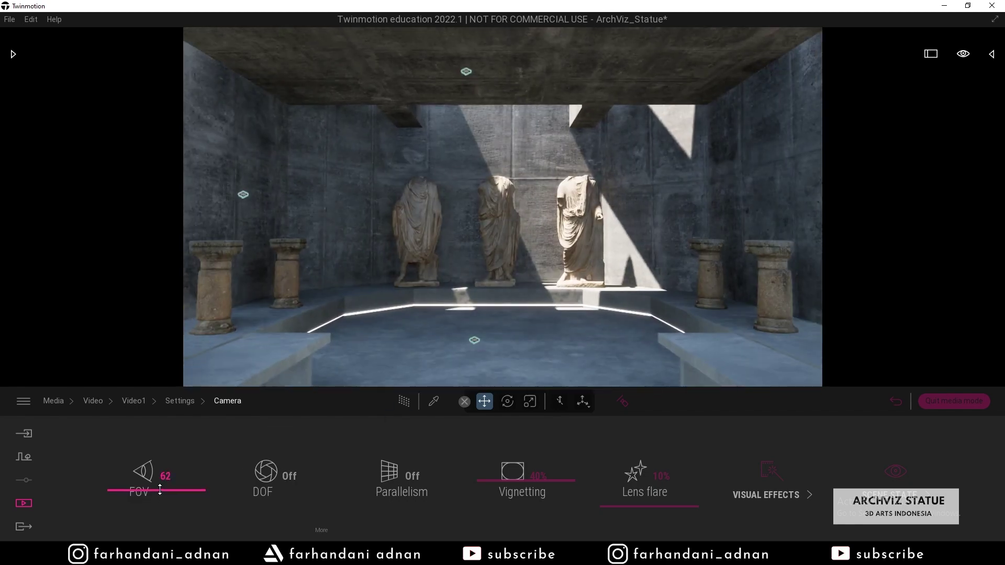
{"action": "double_click", "coordinate": [165, 475]}
{"action": "type", "text": "55"}
{"action": "key", "text": "Return"}
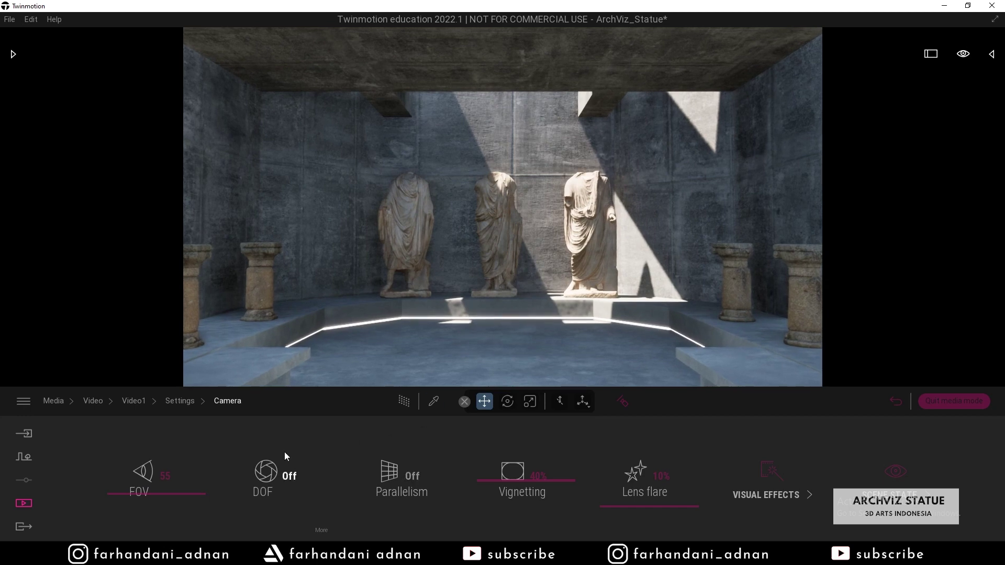
Try depth of field on the video camera and turn it off again
{"action": "left_click", "coordinate": [286, 477]}
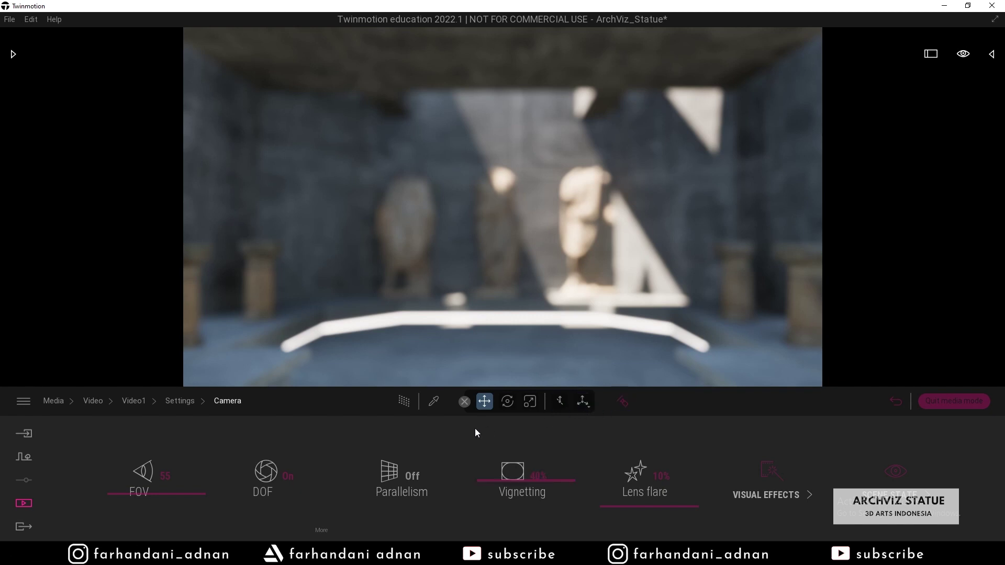
{"action": "left_click", "coordinate": [273, 473]}
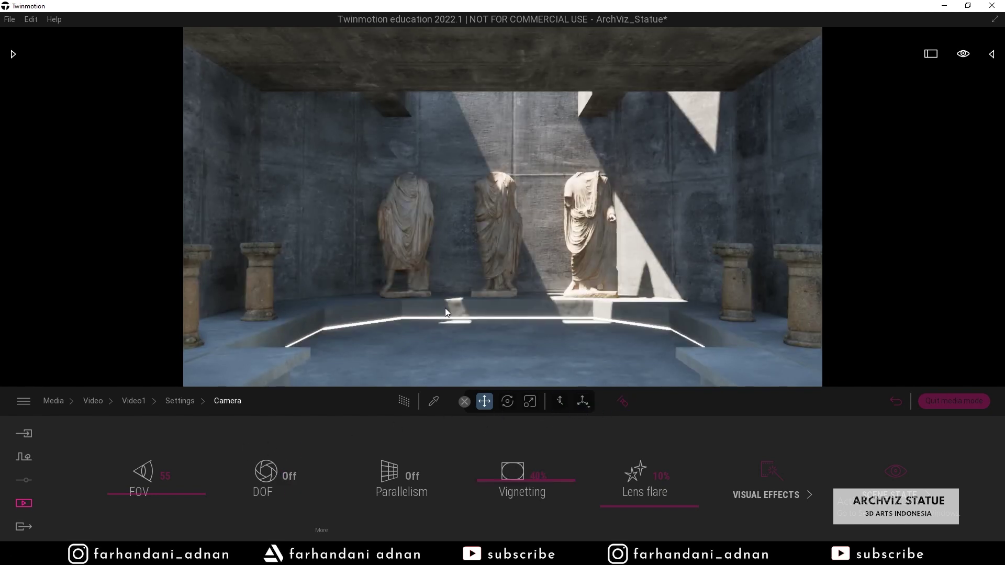
{"action": "scroll", "coordinate": [504, 262], "scroll_direction": "up", "scroll_amount": 2}
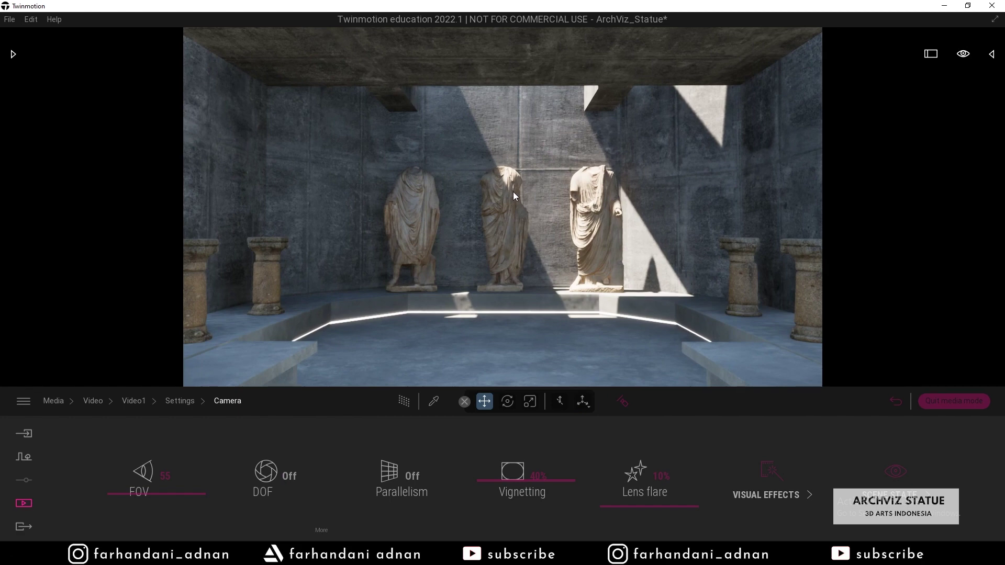
Compare the camera view with and without Parallelism, and leave Parallelism on
{"action": "left_click", "coordinate": [385, 472]}
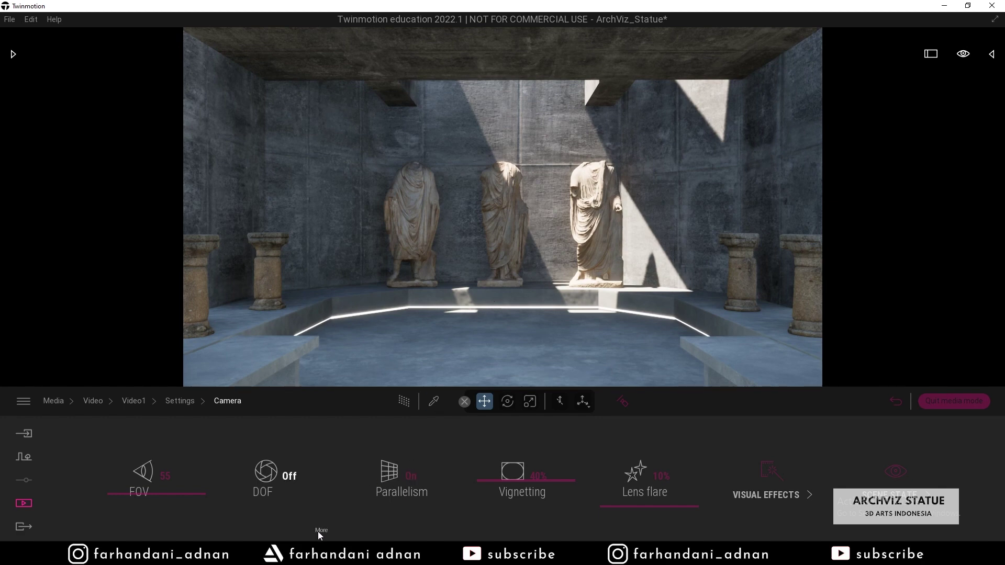
{"action": "left_click", "coordinate": [405, 478]}
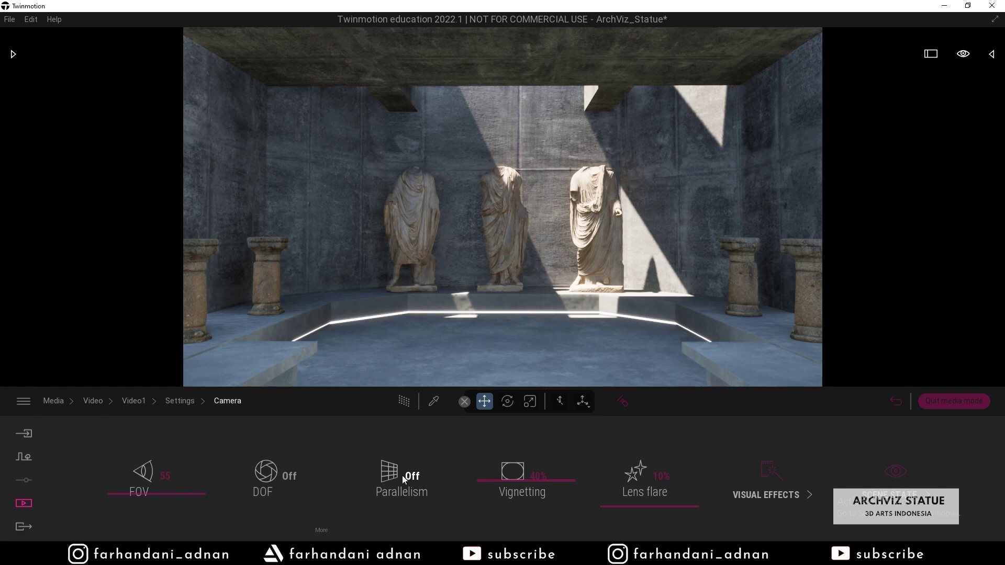
{"action": "left_click", "coordinate": [403, 479]}
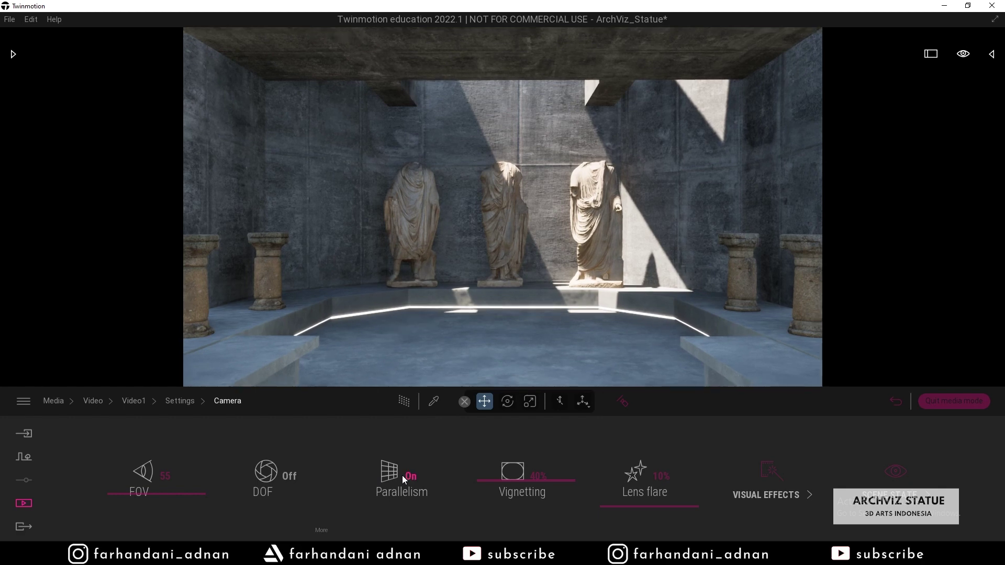
Try the Anso and AUT color gradients in the camera's visual effects and set the type back to None
{"action": "left_click", "coordinate": [781, 479]}
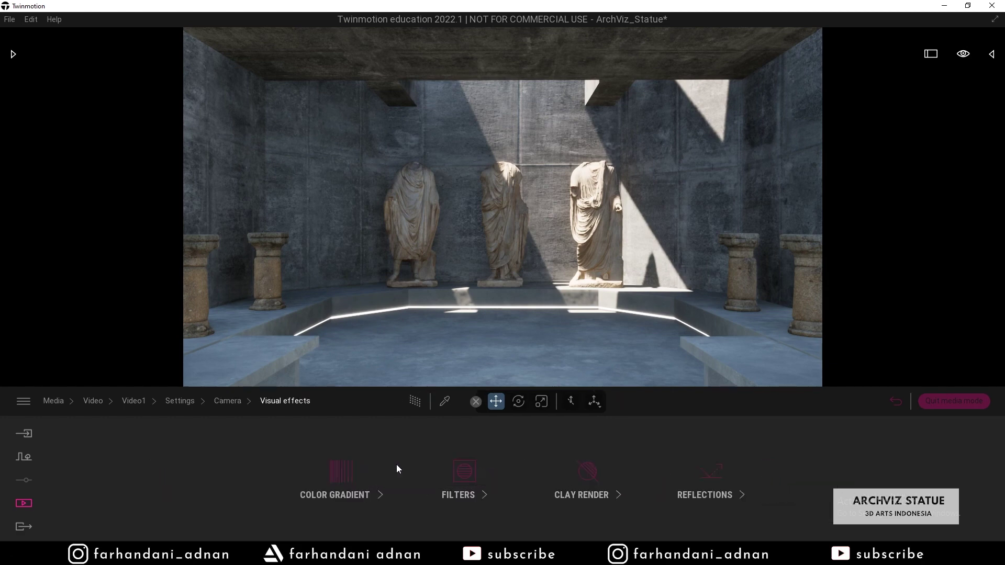
{"action": "left_click", "coordinate": [342, 470]}
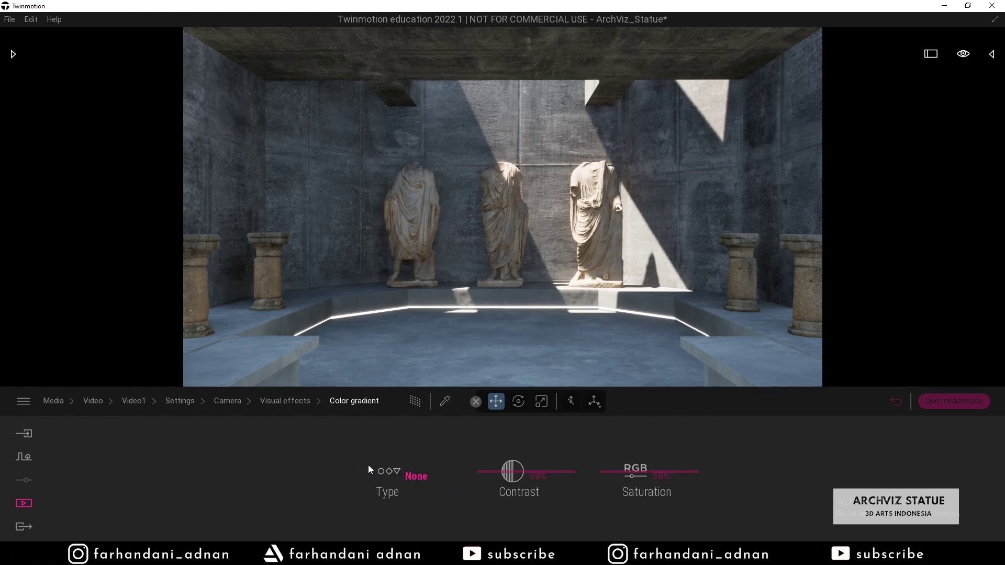
{"action": "left_click", "coordinate": [397, 468]}
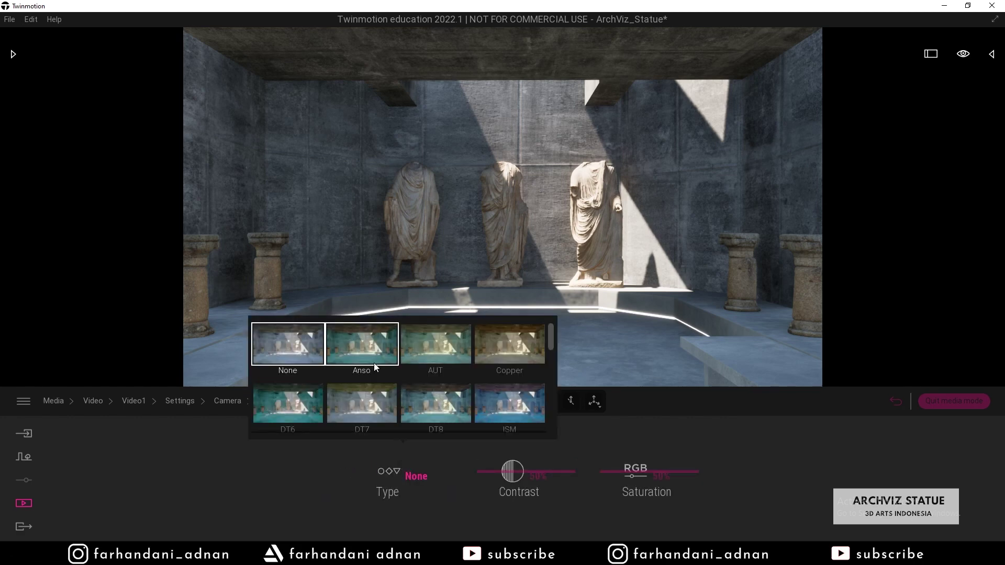
{"action": "left_click", "coordinate": [373, 360]}
{"action": "left_click", "coordinate": [438, 354]}
{"action": "left_click", "coordinate": [369, 359]}
{"action": "left_click", "coordinate": [298, 359]}
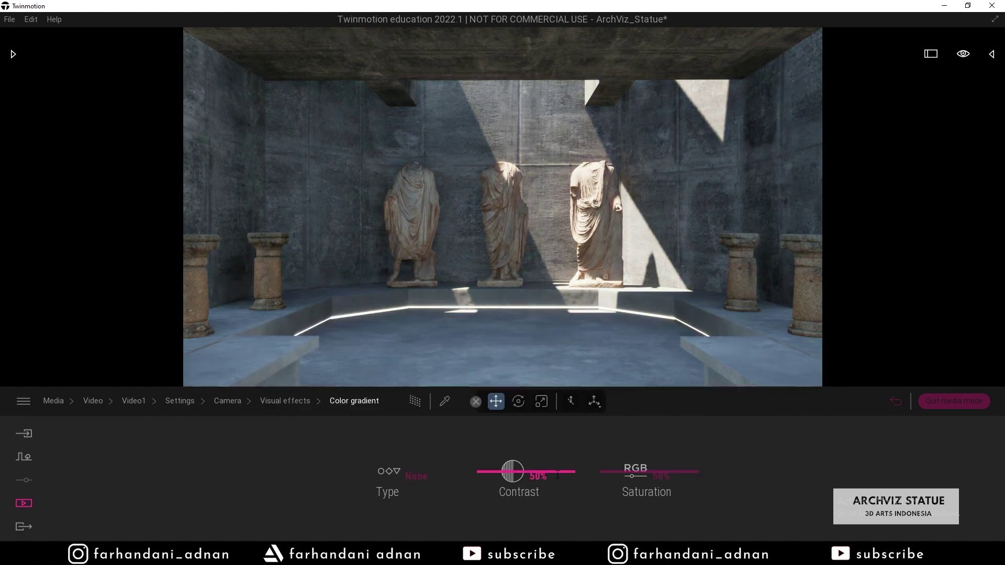
Apply the DT8 color gradient to the video camera's visual effects
{"action": "left_click", "coordinate": [291, 404]}
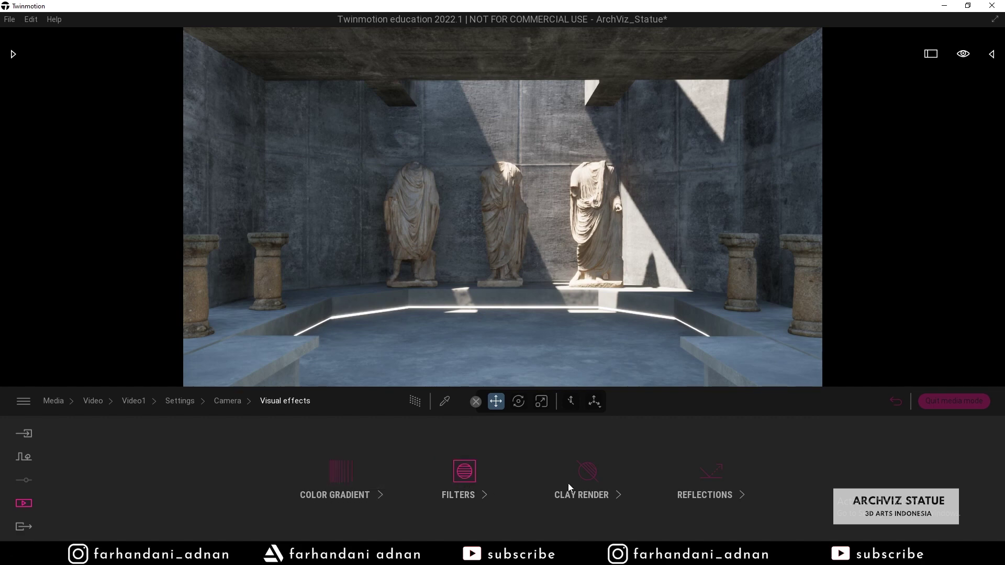
{"action": "left_click", "coordinate": [338, 473]}
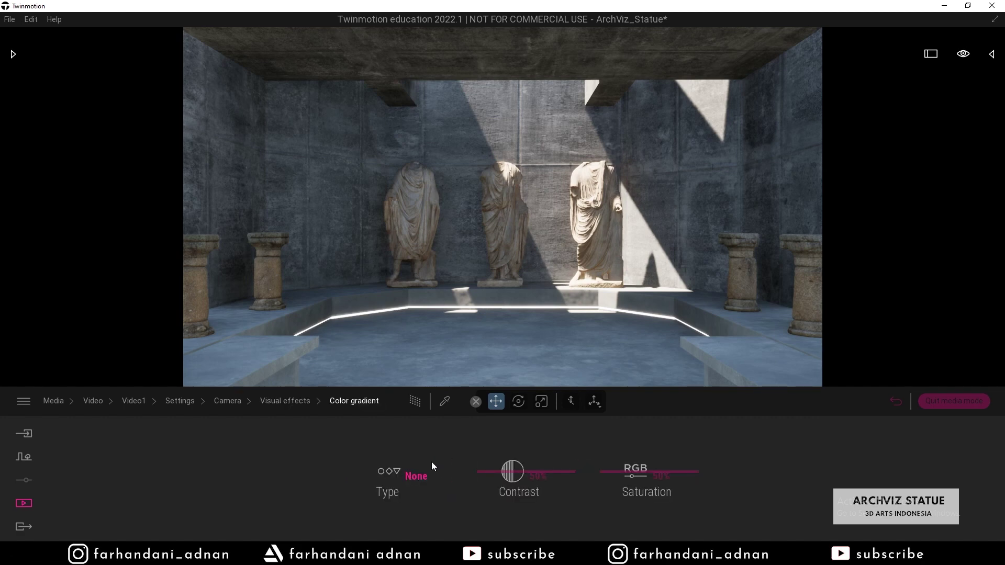
{"action": "left_click", "coordinate": [388, 472]}
{"action": "left_click", "coordinate": [409, 410]}
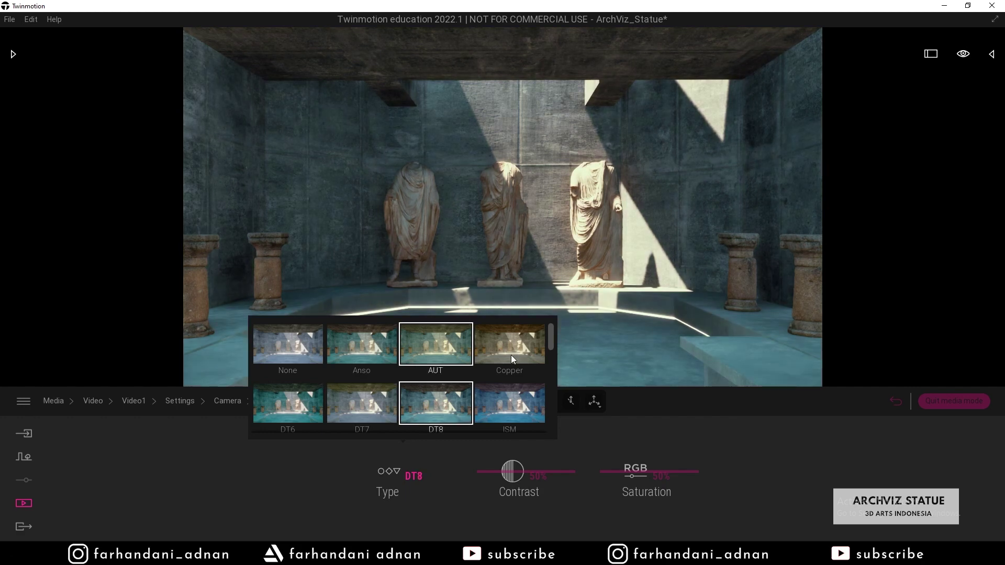
Try the Copper, AUT and ISM color gradients on the video camera and set the type back to DT8
{"action": "left_click", "coordinate": [400, 467]}
{"action": "left_click", "coordinate": [518, 347]}
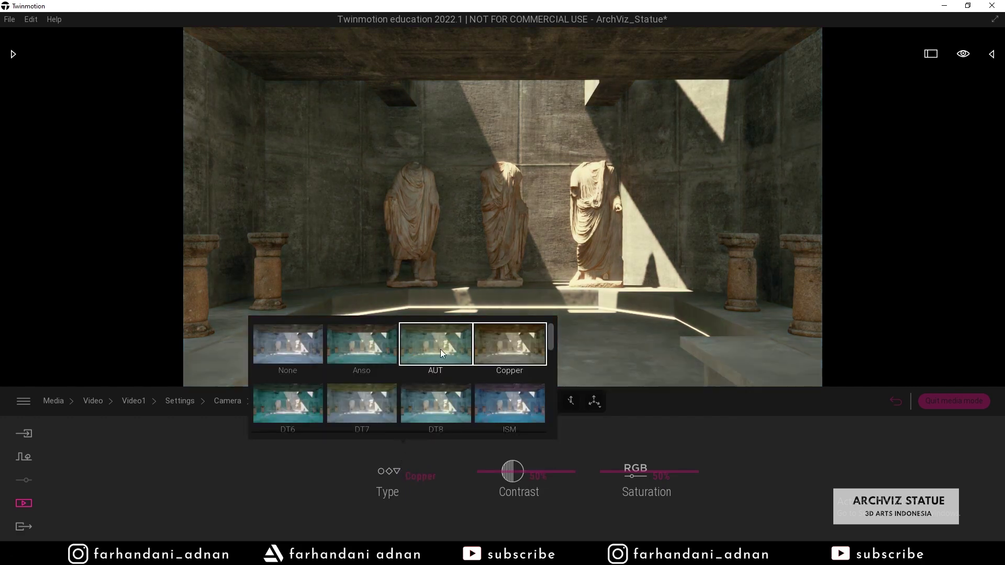
{"action": "left_click", "coordinate": [441, 349]}
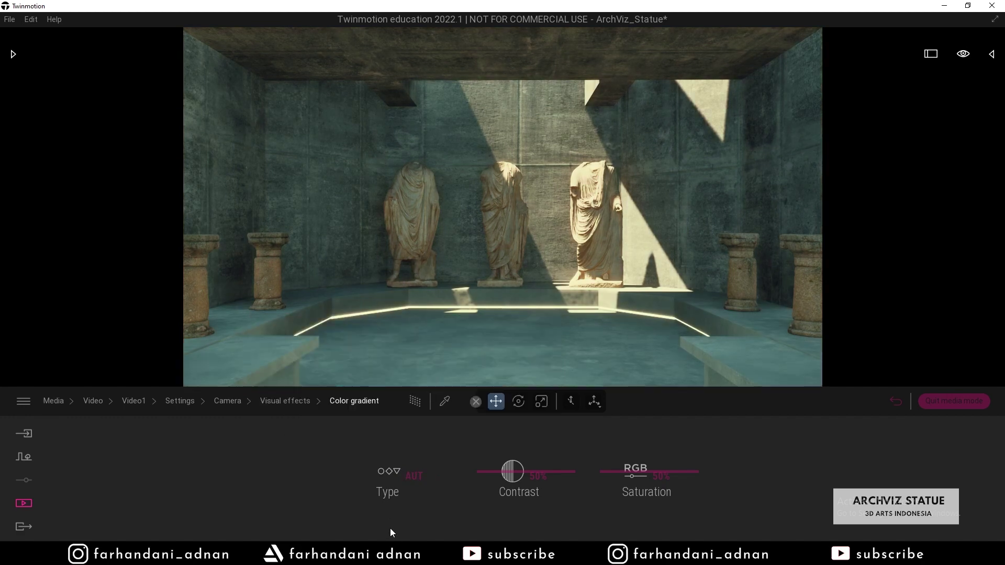
{"action": "left_click", "coordinate": [392, 467]}
{"action": "left_click", "coordinate": [432, 404]}
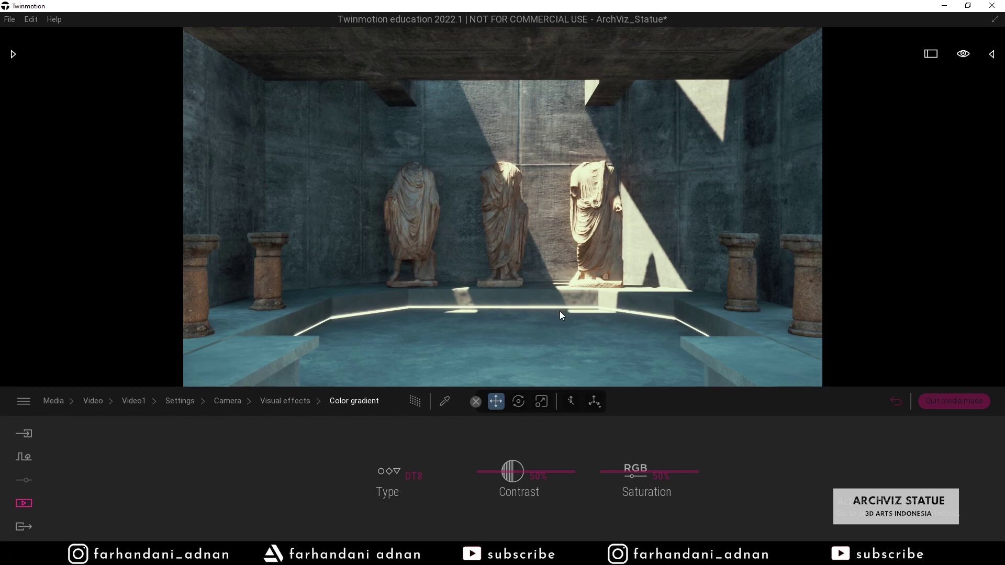
{"action": "left_click", "coordinate": [391, 469]}
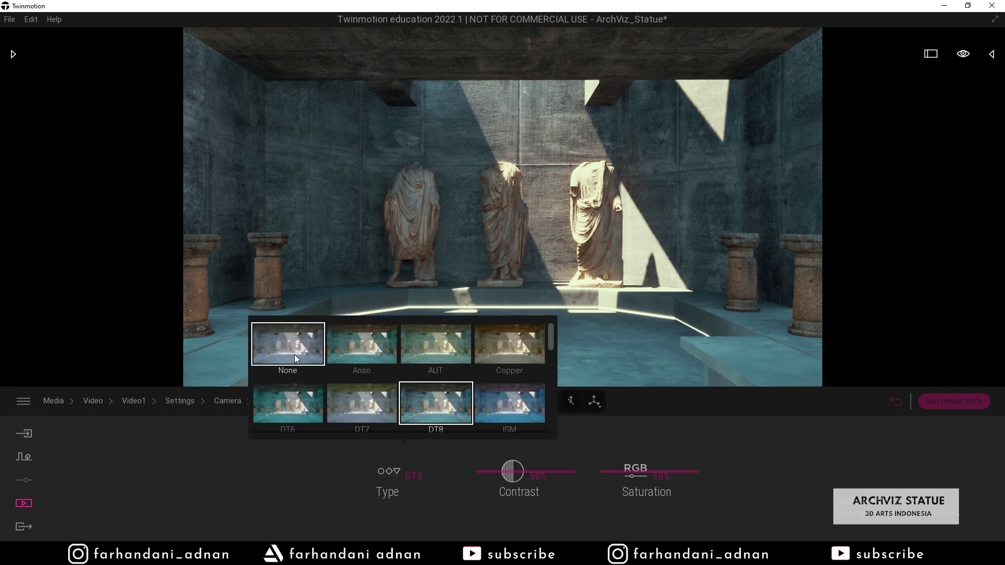
{"action": "scroll", "coordinate": [438, 410], "scroll_direction": "down", "scroll_amount": 3}
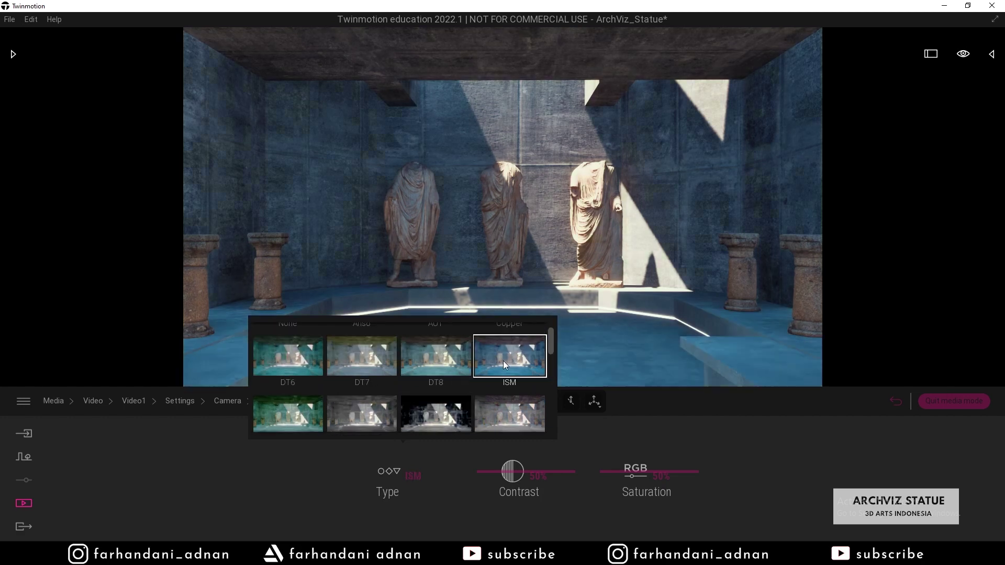
{"action": "scroll", "coordinate": [425, 359], "scroll_direction": "up", "scroll_amount": 2}
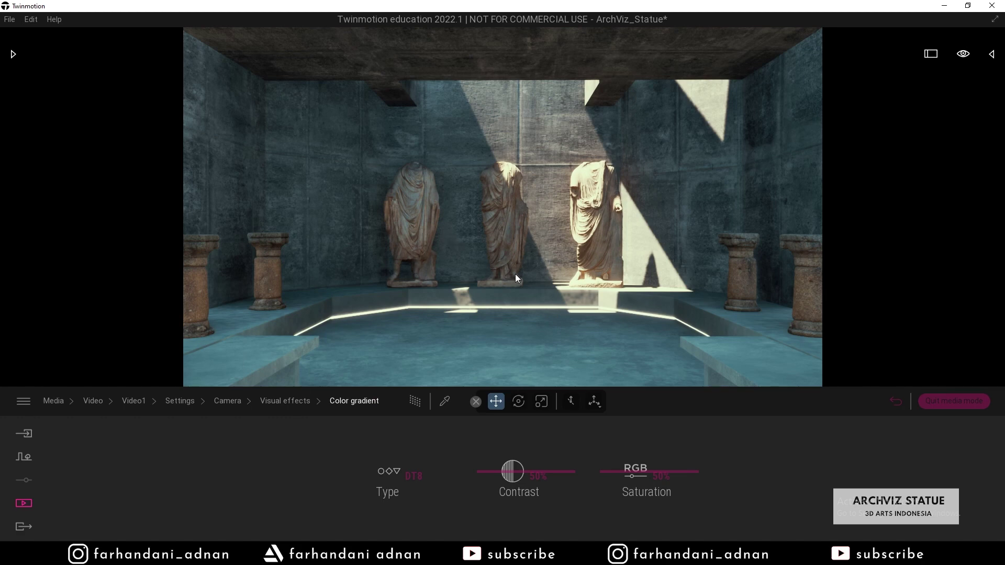
Set the DT8 color gradient's contrast to about 53% and its saturation to 41%
{"action": "mouse_move", "coordinate": [507, 469]}
{"action": "left_mouse_down"}
{"action": "mouse_move", "coordinate": [509, 477]}
{"action": "mouse_move", "coordinate": [508, 468]}
{"action": "left_mouse_up"}
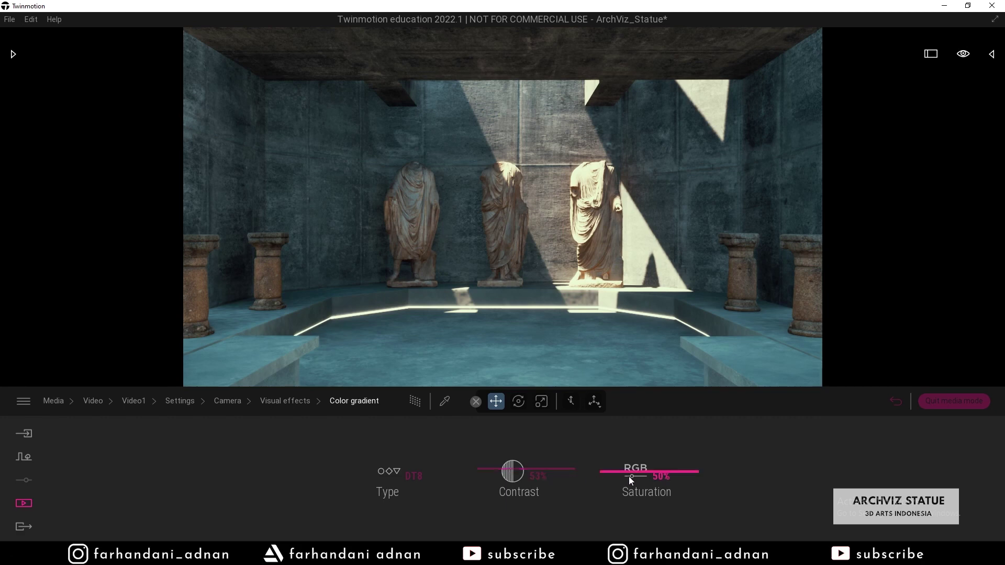
{"action": "mouse_move", "coordinate": [632, 471]}
{"action": "left_mouse_down"}
{"action": "mouse_move", "coordinate": [630, 482]}
{"action": "mouse_move", "coordinate": [628, 460]}
{"action": "mouse_move", "coordinate": [618, 482]}
{"action": "left_mouse_up"}
{"action": "left_click_drag", "start_coordinate": [617, 480], "coordinate": [617, 479]}
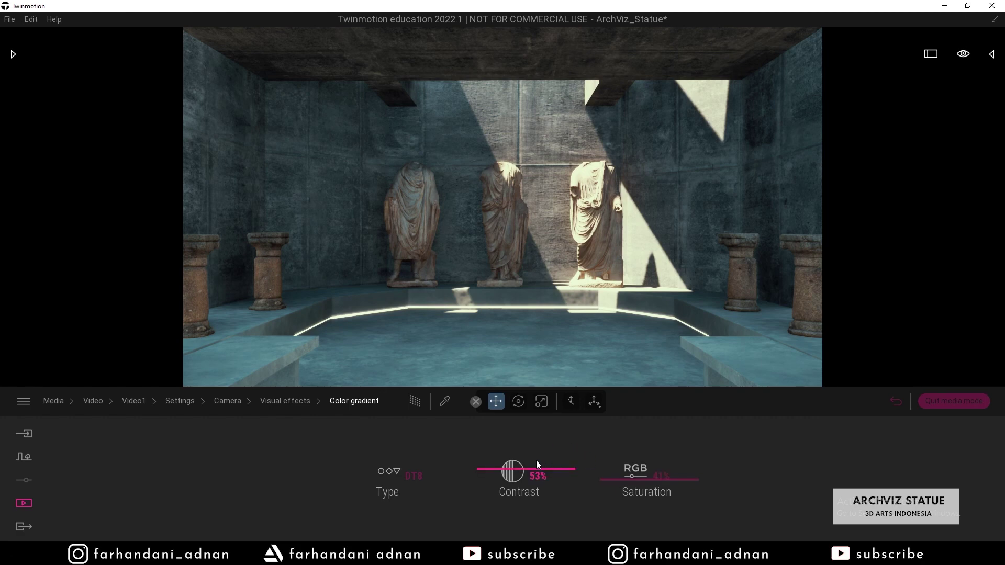
{"action": "mouse_move", "coordinate": [514, 459]}
{"action": "left_mouse_down"}
{"action": "mouse_move", "coordinate": [511, 480]}
{"action": "mouse_move", "coordinate": [511, 469]}
{"action": "left_mouse_up"}
Compare the camera view with and without the Line Light filter, and set the filter type back to None
{"action": "left_click", "coordinate": [274, 400]}
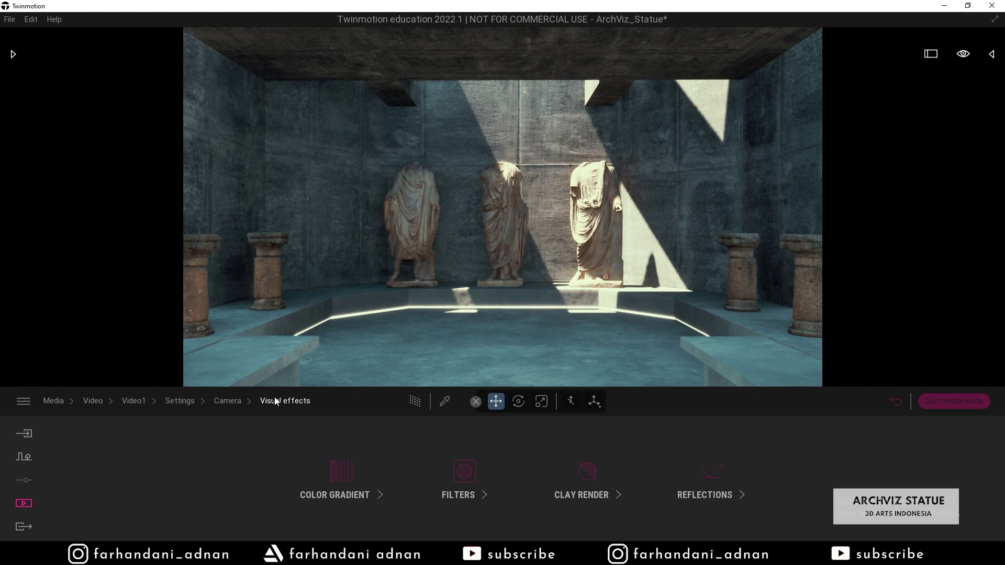
{"action": "left_click", "coordinate": [466, 471]}
{"action": "left_click", "coordinate": [518, 473]}
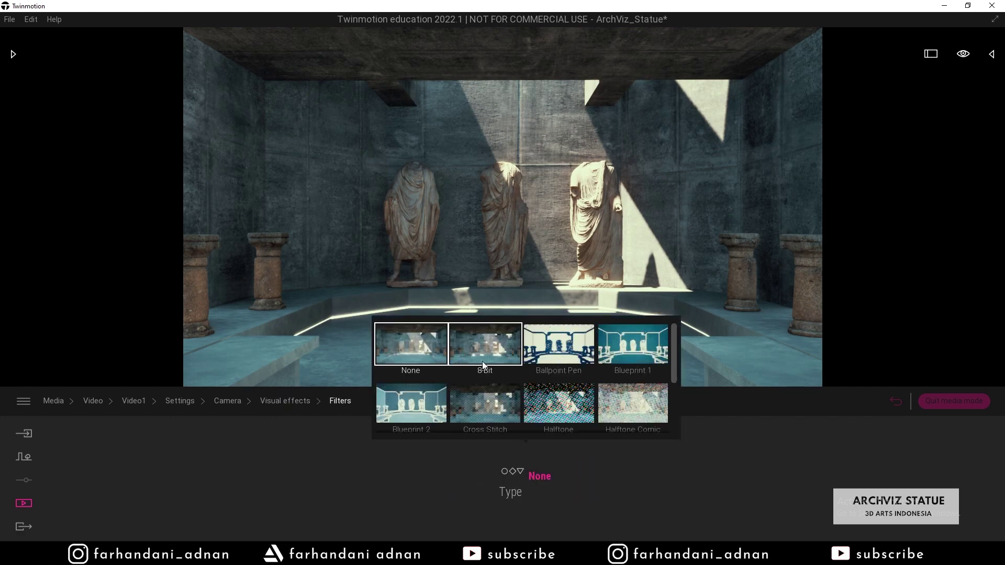
{"action": "scroll", "coordinate": [483, 373], "scroll_direction": "down", "scroll_amount": 5}
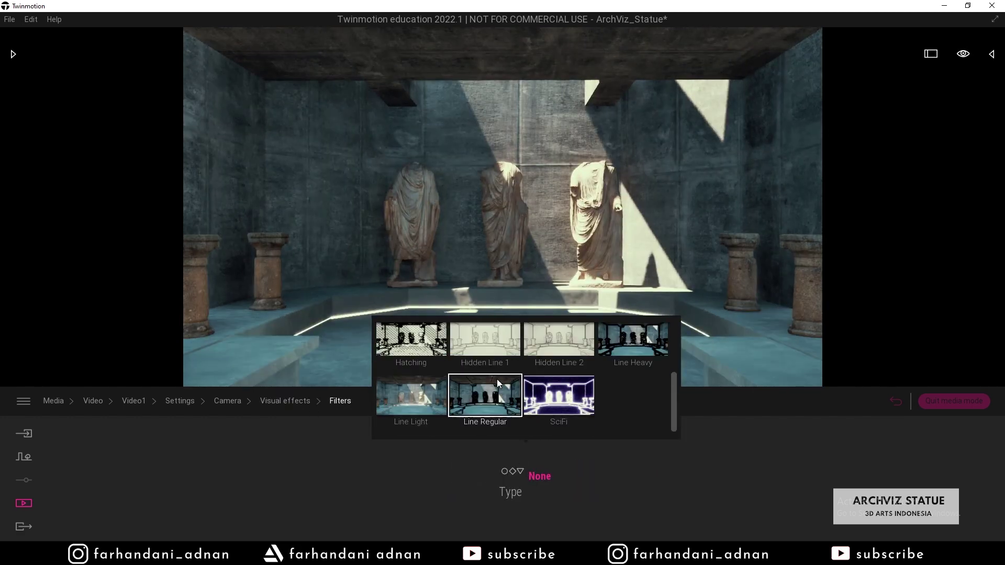
{"action": "left_click", "coordinate": [418, 393]}
{"action": "scroll", "coordinate": [414, 389], "scroll_direction": "up", "scroll_amount": 5}
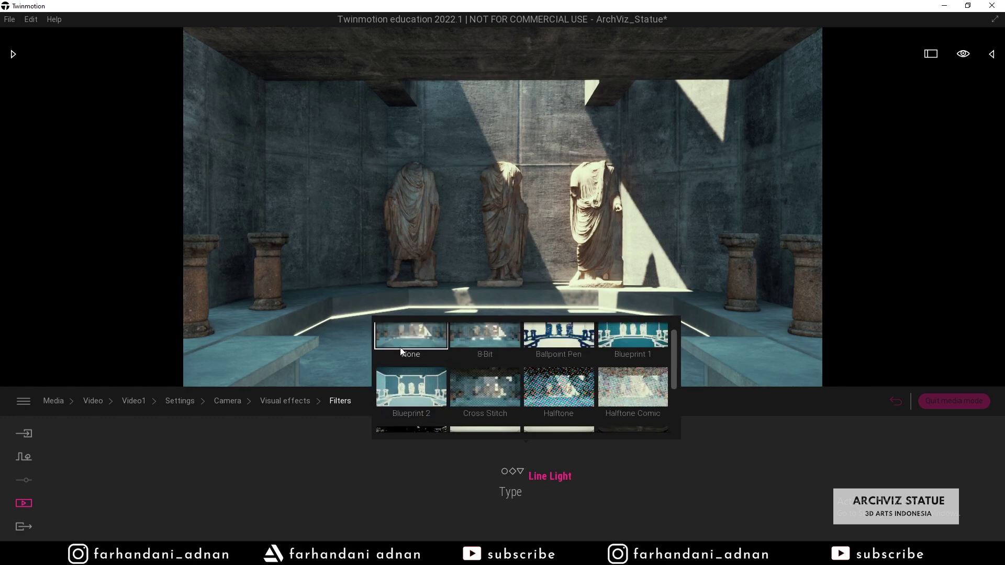
{"action": "left_click", "coordinate": [399, 331]}
{"action": "scroll", "coordinate": [436, 379], "scroll_direction": "down", "scroll_amount": 5}
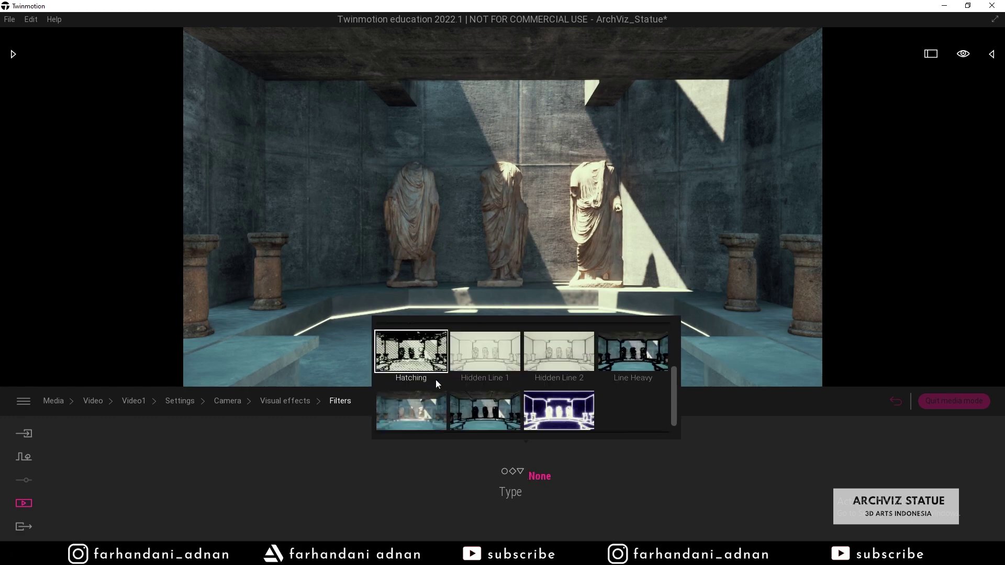
{"action": "left_click", "coordinate": [414, 401]}
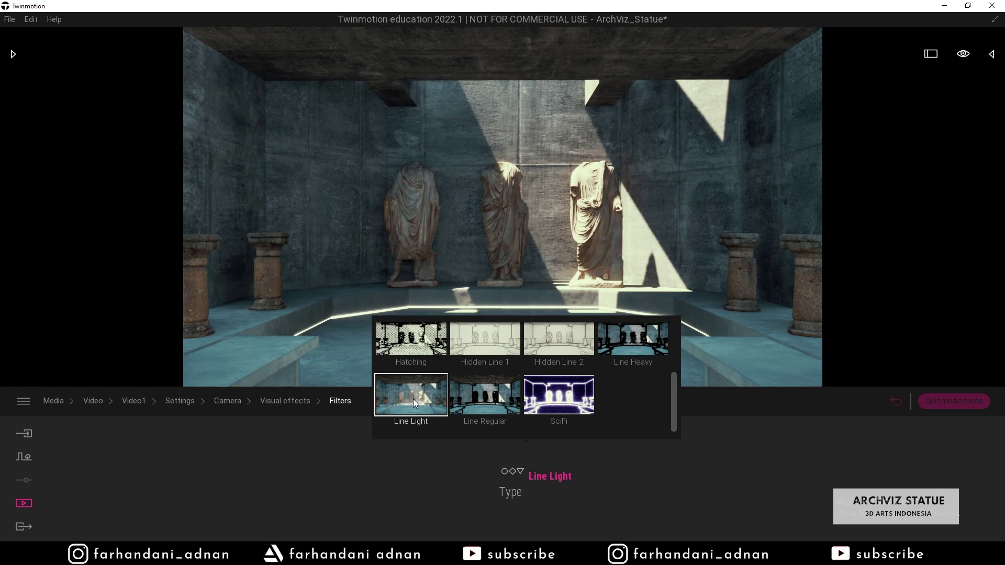
{"action": "scroll", "coordinate": [414, 399], "scroll_direction": "up", "scroll_amount": 5}
{"action": "left_click", "coordinate": [411, 352]}
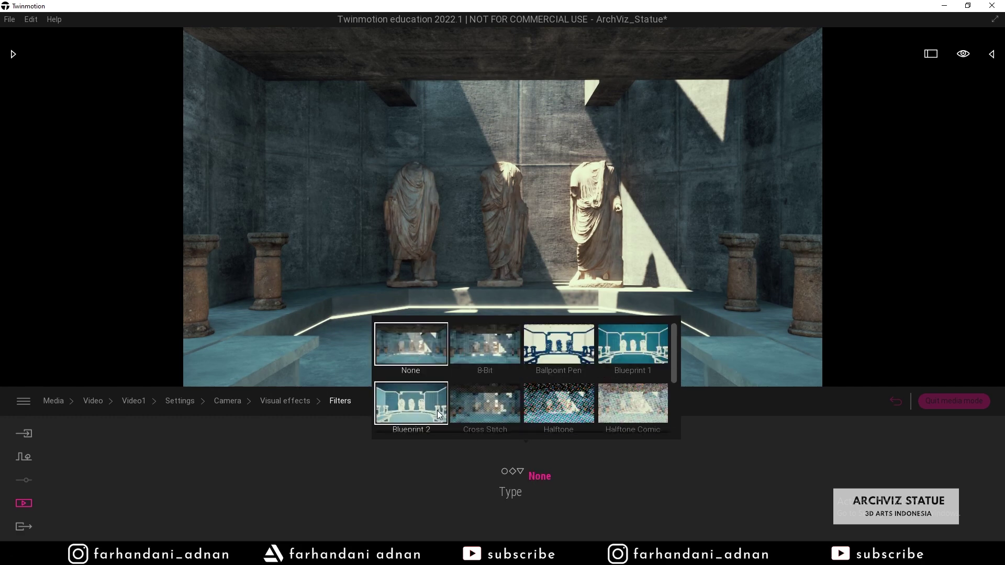
{"action": "scroll", "coordinate": [436, 398], "scroll_direction": "down", "scroll_amount": 5}
{"action": "left_click", "coordinate": [419, 395]}
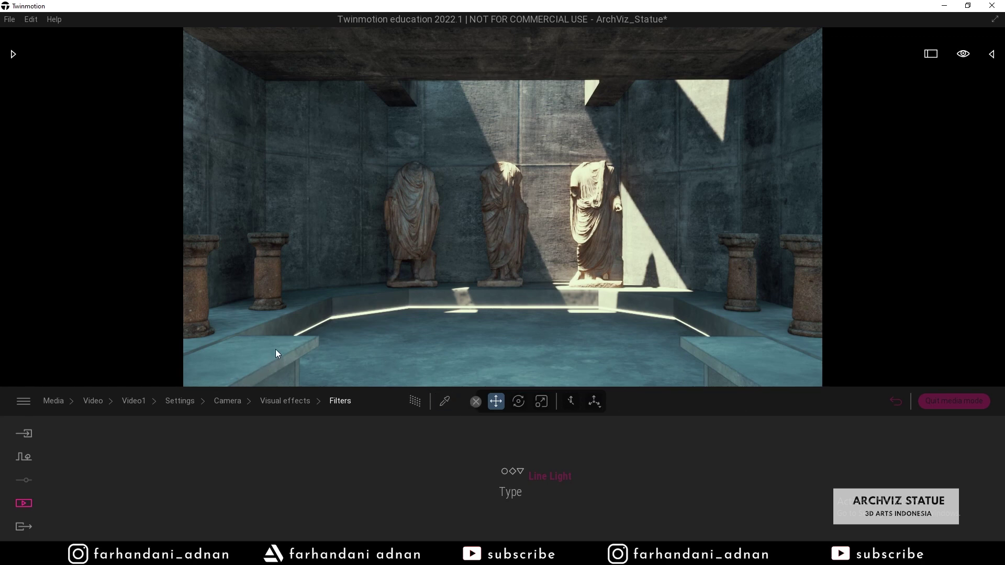
{"action": "left_click", "coordinate": [500, 456]}
{"action": "left_click", "coordinate": [418, 360]}
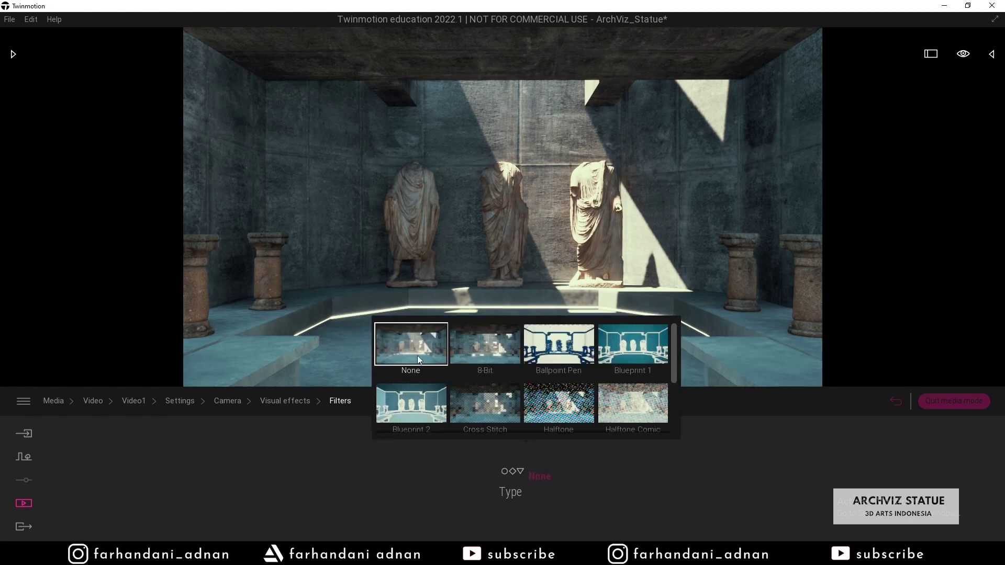
Check the SSR reflection setting in the camera's visual effects and return to the main camera settings
{"action": "left_click", "coordinate": [279, 401]}
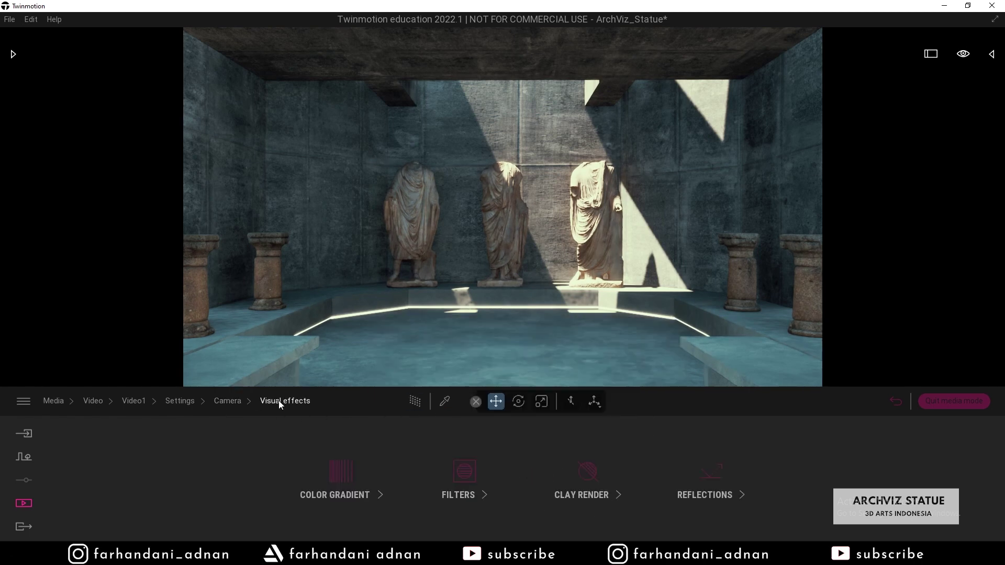
{"action": "left_click", "coordinate": [712, 481]}
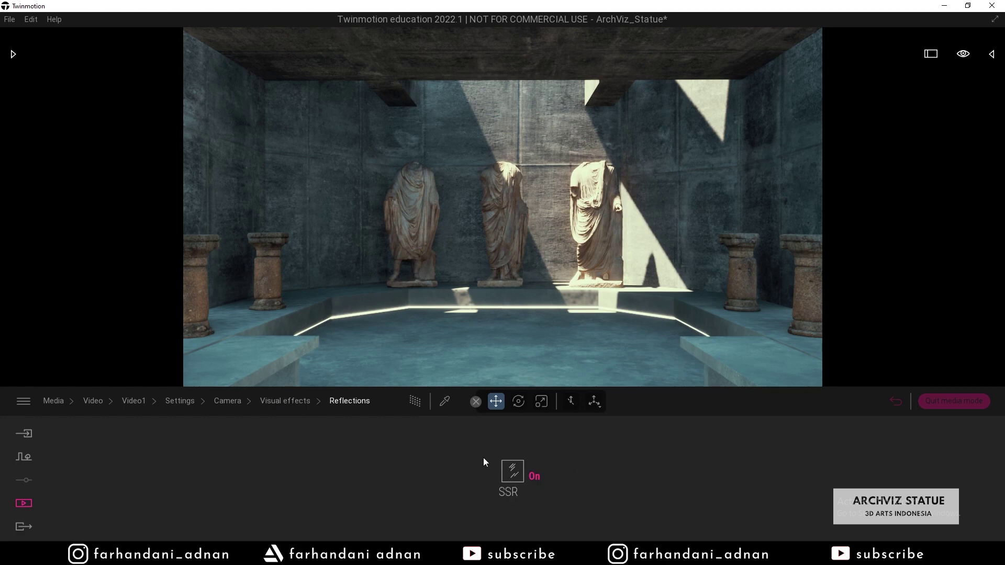
{"action": "left_click", "coordinate": [278, 400]}
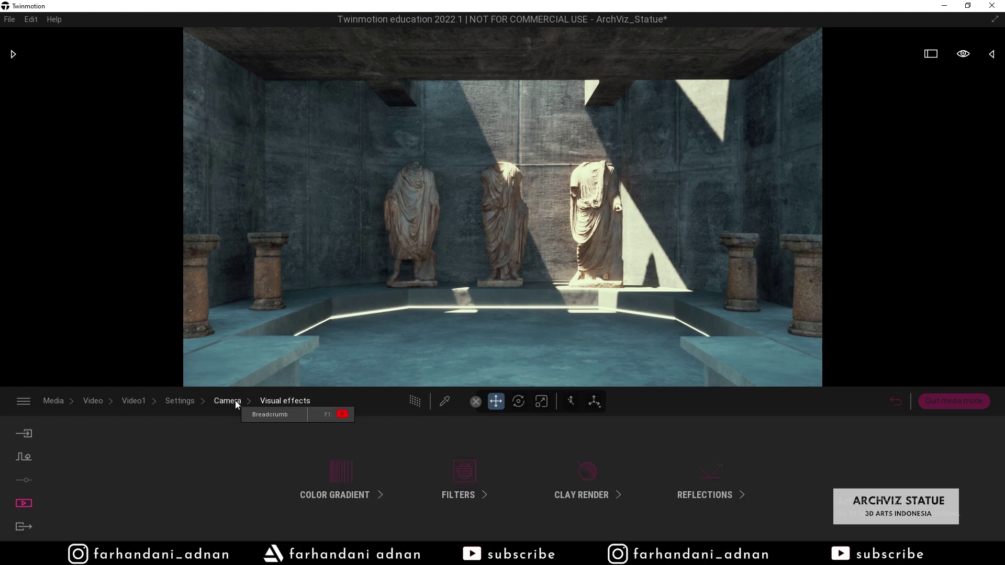
{"action": "left_click", "coordinate": [227, 401]}
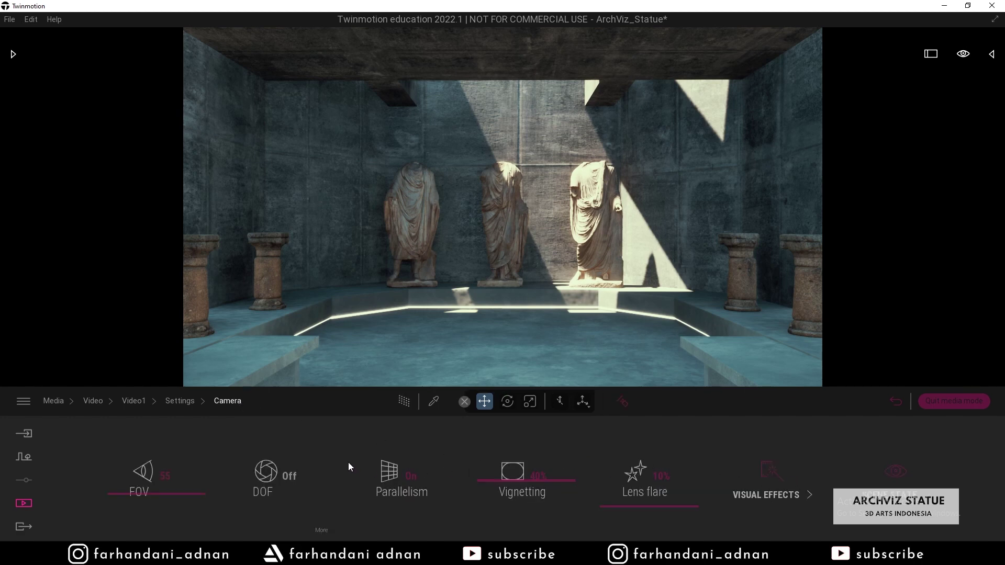
Adjust the video's lighting, setting the white balance to 7259K and the ambient value to 0.79
{"action": "left_click", "coordinate": [179, 403]}
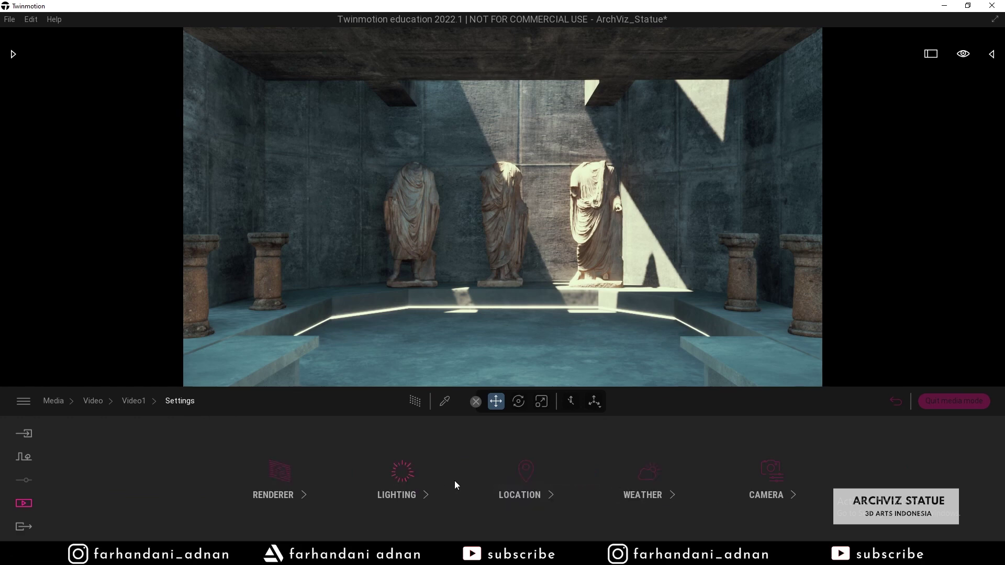
{"action": "left_click", "coordinate": [422, 480]}
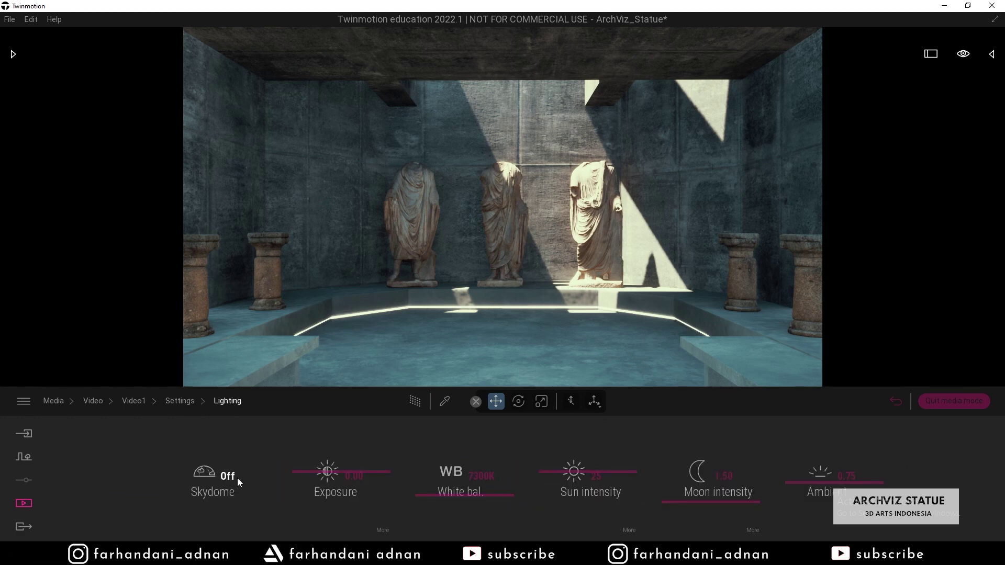
{"action": "left_click_drag", "start_coordinate": [328, 469], "coordinate": [328, 470]}
{"action": "double_click", "coordinate": [354, 476]}
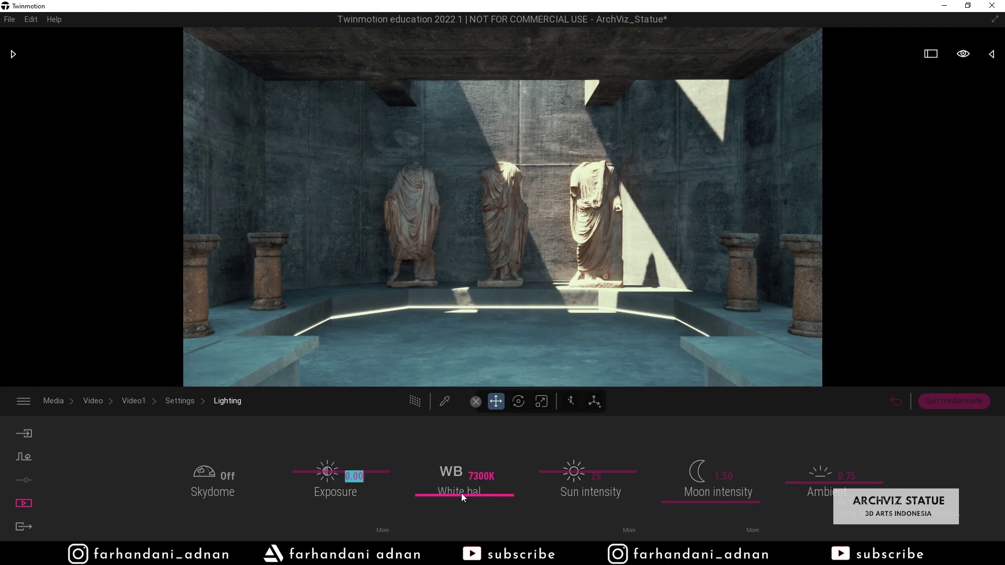
{"action": "left_click_drag", "start_coordinate": [449, 492], "coordinate": [450, 496]}
{"action": "left_click_drag", "start_coordinate": [560, 469], "coordinate": [558, 470]}
{"action": "mouse_move", "coordinate": [811, 482]}
{"action": "left_mouse_down"}
{"action": "mouse_move", "coordinate": [808, 471]}
{"action": "mouse_move", "coordinate": [808, 488]}
{"action": "mouse_move", "coordinate": [840, 481]}
{"action": "mouse_move", "coordinate": [804, 482]}
{"action": "left_mouse_up"}
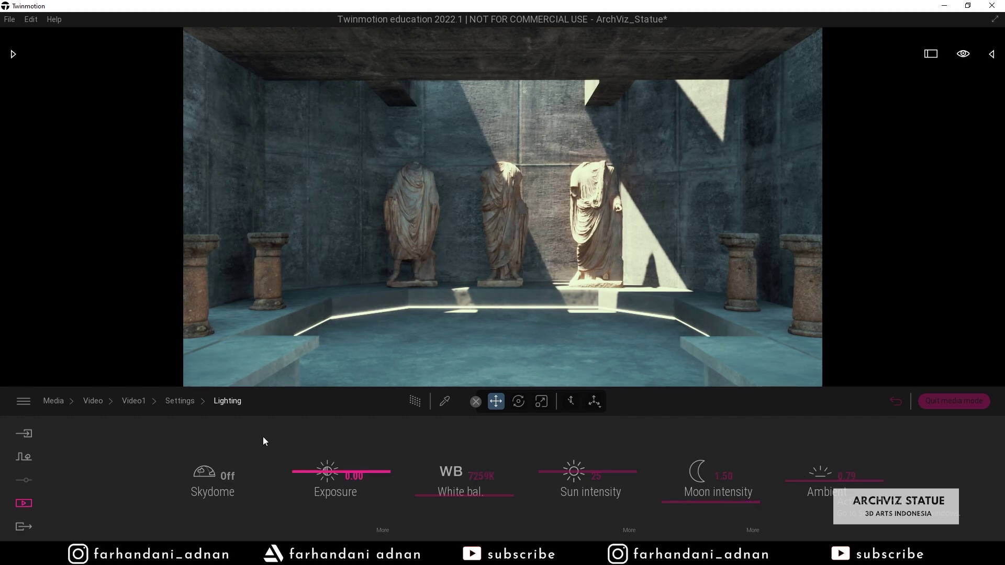
Return to the Video1 timeline and refresh the first keyframe of Part01 with the current camera view
{"action": "left_click", "coordinate": [182, 403]}
{"action": "left_click", "coordinate": [142, 401]}
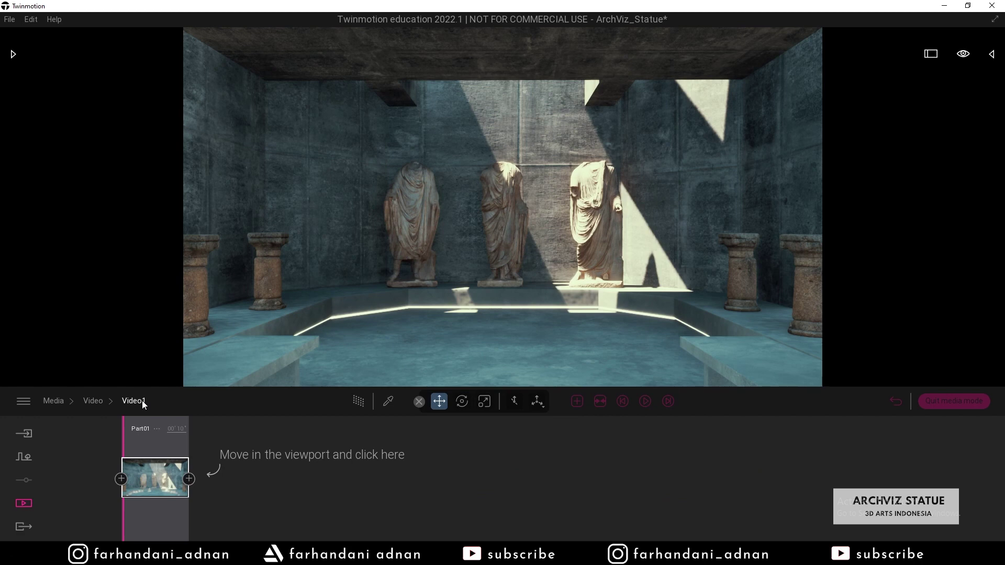
{"action": "left_click", "coordinate": [161, 453]}
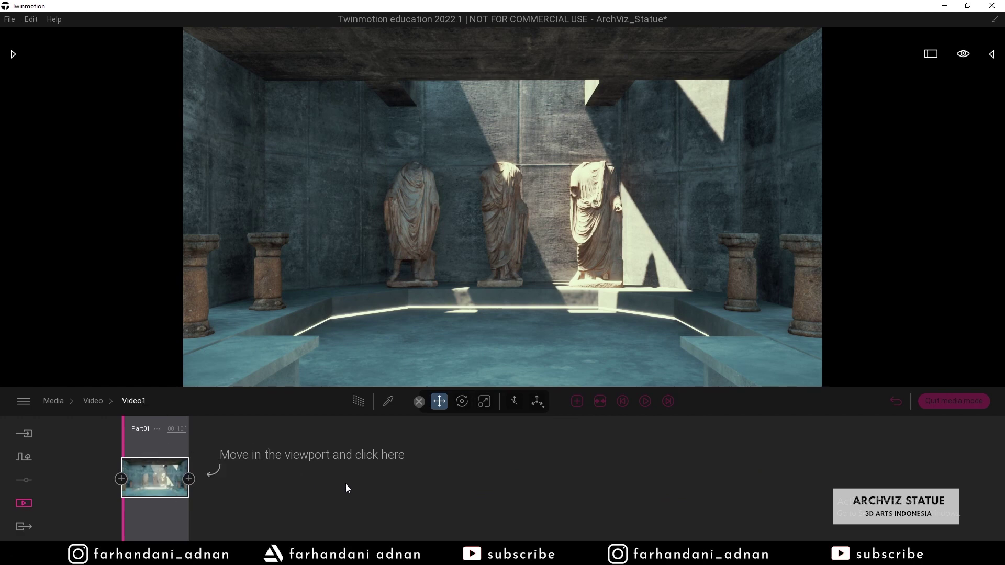
Add a second keyframe to Part01 and update it with the camera moved straight forward to a closer view of the three statues
{"action": "mouse_move", "coordinate": [158, 477]}
{"action": "left_click", "coordinate": [189, 479]}
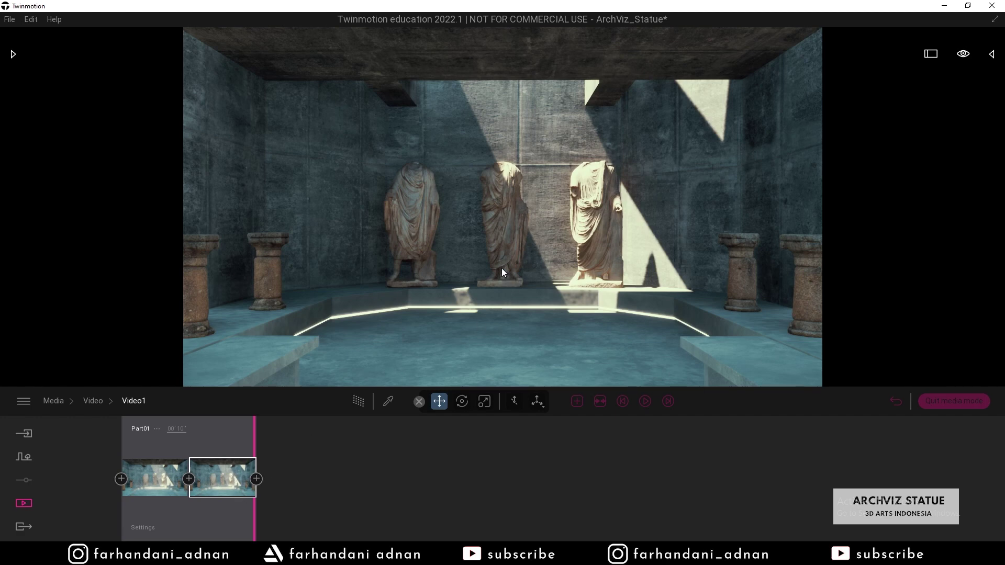
{"action": "key", "text": "w"}
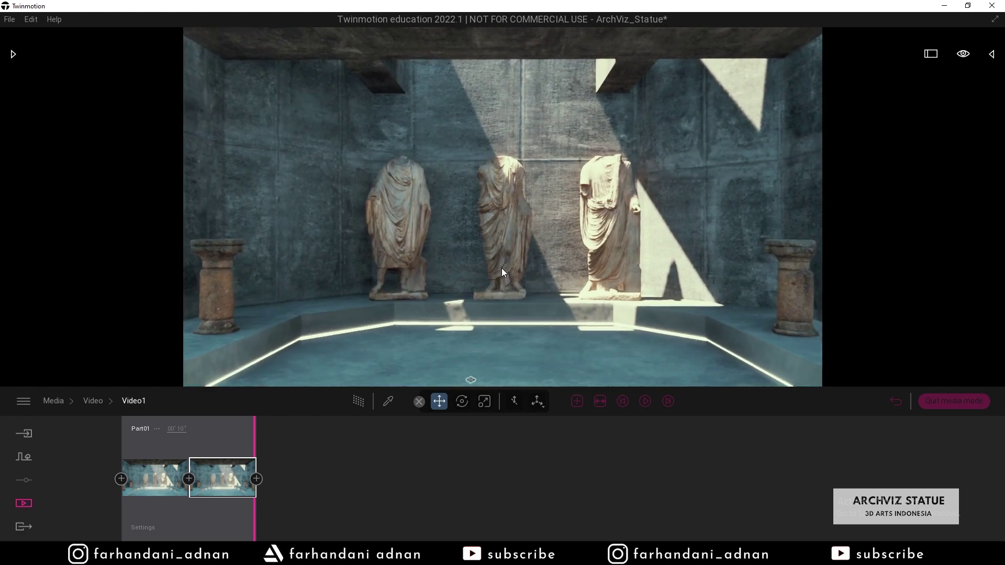
{"action": "key", "text": "w"}
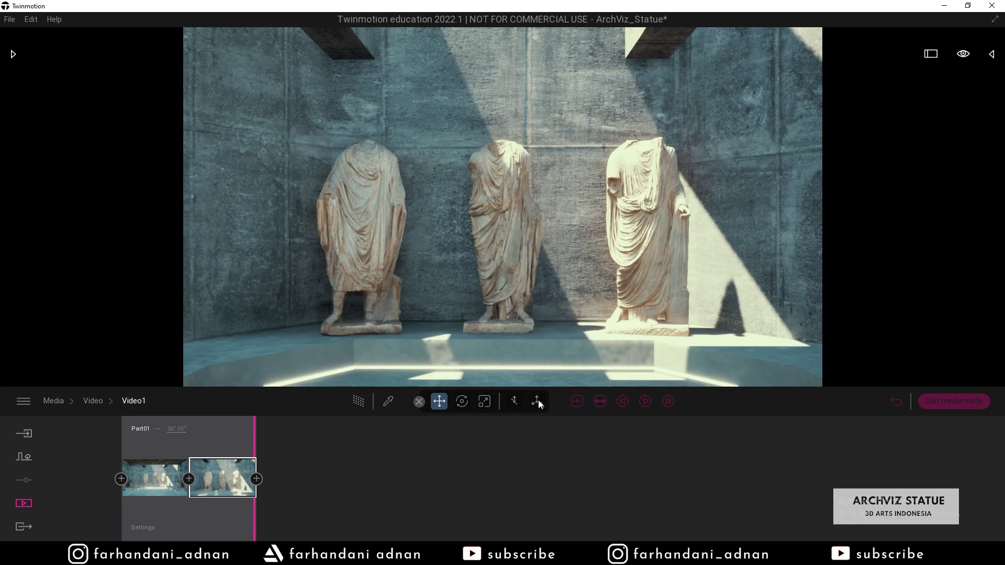
Pick the Soft concrete 01 material from the ledge's side face and set its scale to 0.76
{"action": "right_click_drag", "start_coordinate": [579, 288], "coordinate": [365, 71]}
{"action": "key", "text": "w"}
{"action": "key", "text": "s"}
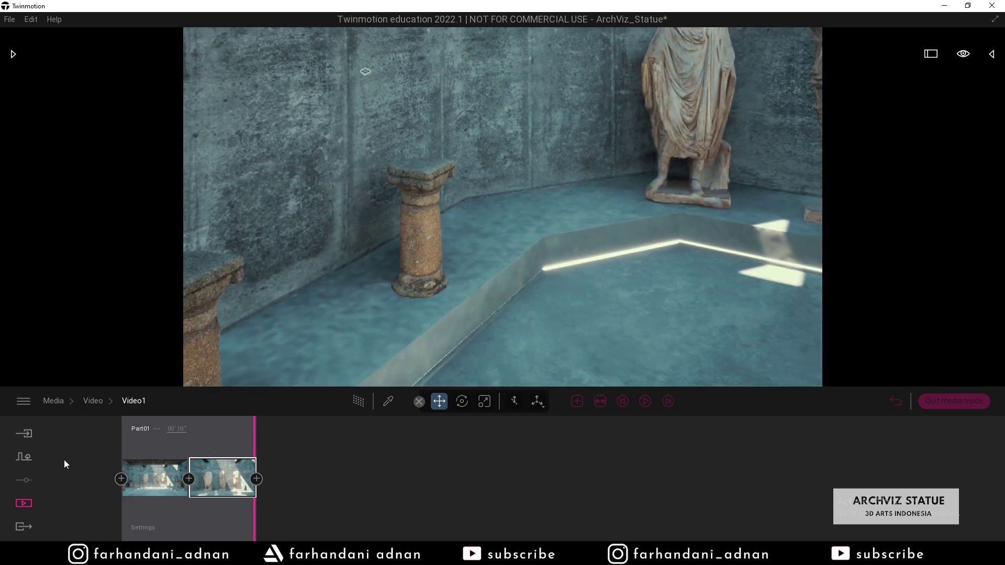
{"action": "left_click", "coordinate": [389, 402]}
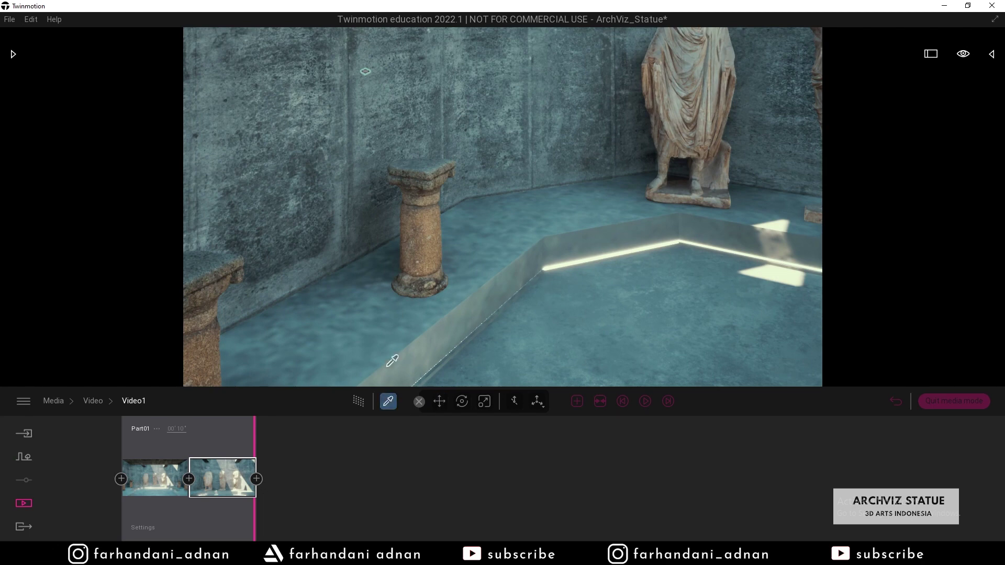
{"action": "left_click", "coordinate": [387, 346]}
{"action": "left_click_drag", "start_coordinate": [649, 456], "coordinate": [632, 484]}
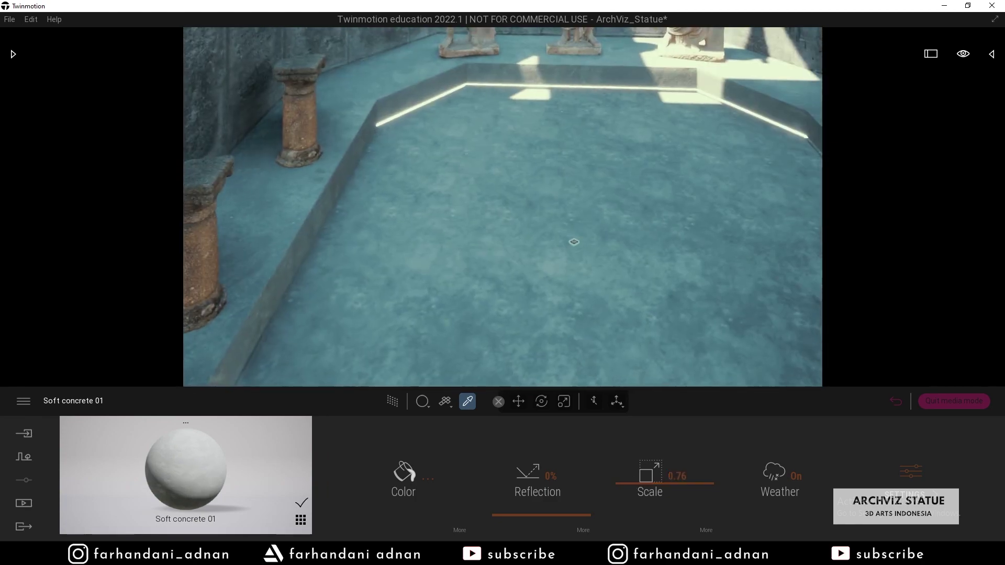
Duplicate the Soft concrete 01 material that has a 3.99 scale and apply the copy to the sunken floor in front of the statues
{"action": "right_click_drag", "start_coordinate": [574, 242], "coordinate": [648, 297]}
{"action": "key", "text": "s"}
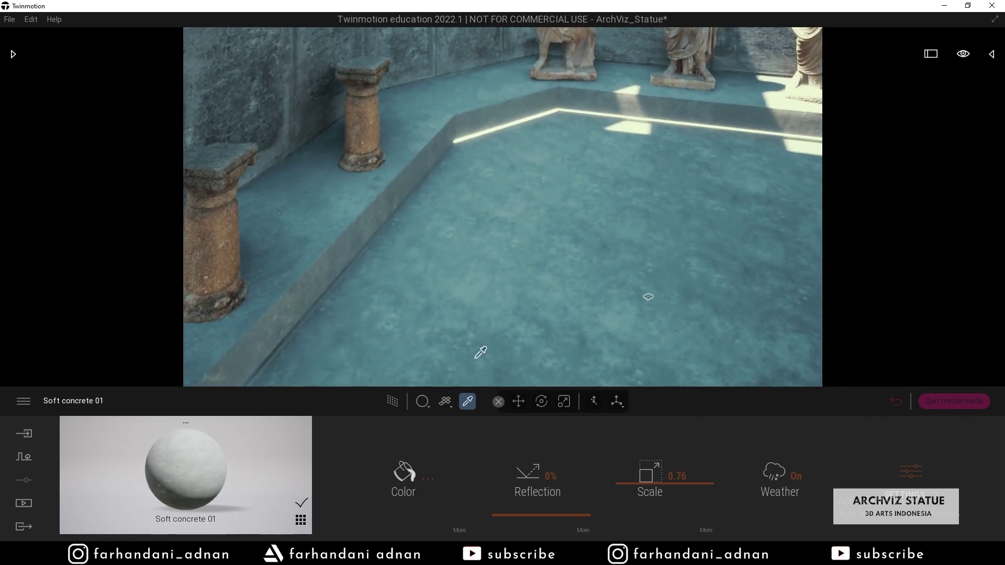
{"action": "left_click", "coordinate": [300, 519]}
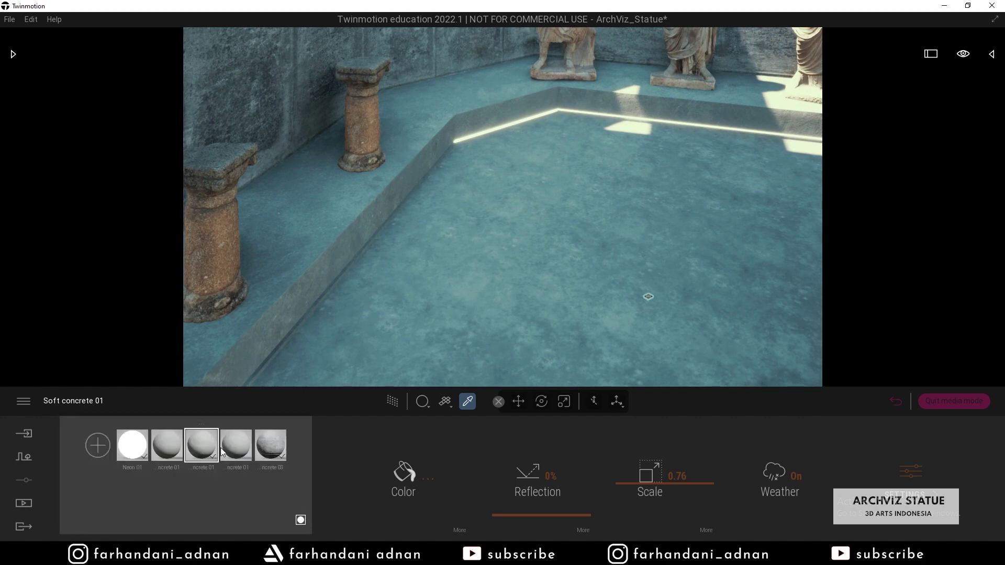
{"action": "left_click", "coordinate": [167, 445]}
{"action": "right_click", "coordinate": [167, 445]}
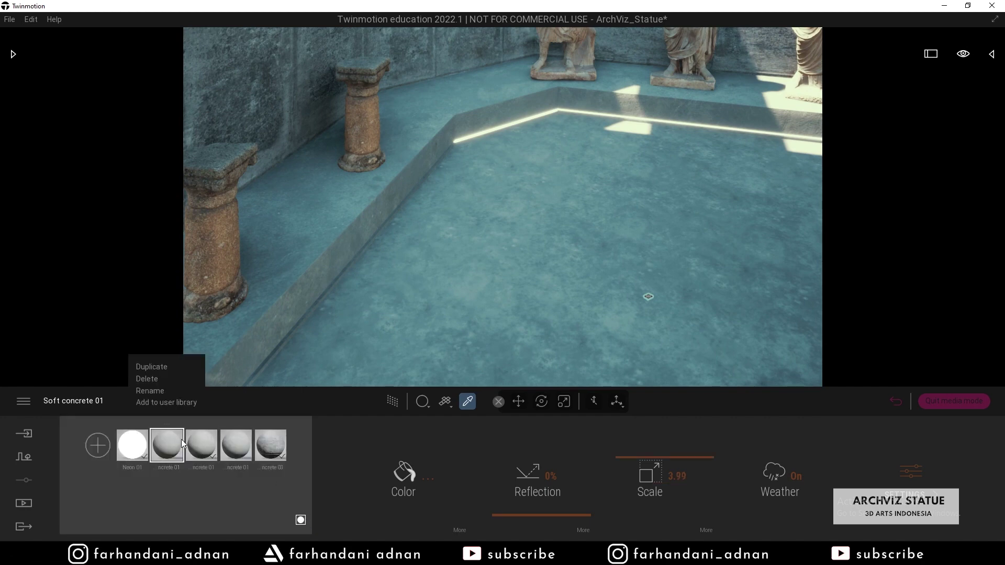
{"action": "left_click", "coordinate": [162, 367]}
{"action": "left_click_drag", "start_coordinate": [131, 450], "coordinate": [542, 281]}
Set the scale of the sunken floor's duplicated concrete material to 7.47
{"action": "right_click_drag", "start_coordinate": [542, 282], "coordinate": [602, 309]}
{"action": "key", "text": "s"}
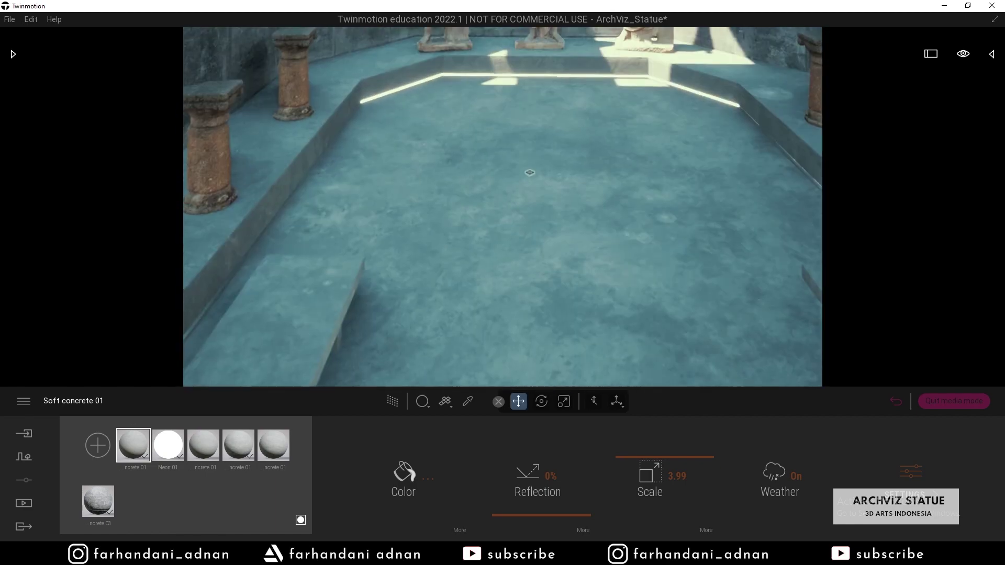
{"action": "mouse_move", "coordinate": [638, 449]}
{"action": "left_mouse_down"}
{"action": "mouse_move", "coordinate": [621, 452]}
{"action": "mouse_move", "coordinate": [621, 440]}
{"action": "left_mouse_up"}
{"action": "key", "text": "s"}
{"action": "right_click_drag", "start_coordinate": [536, 254], "coordinate": [533, 233]}
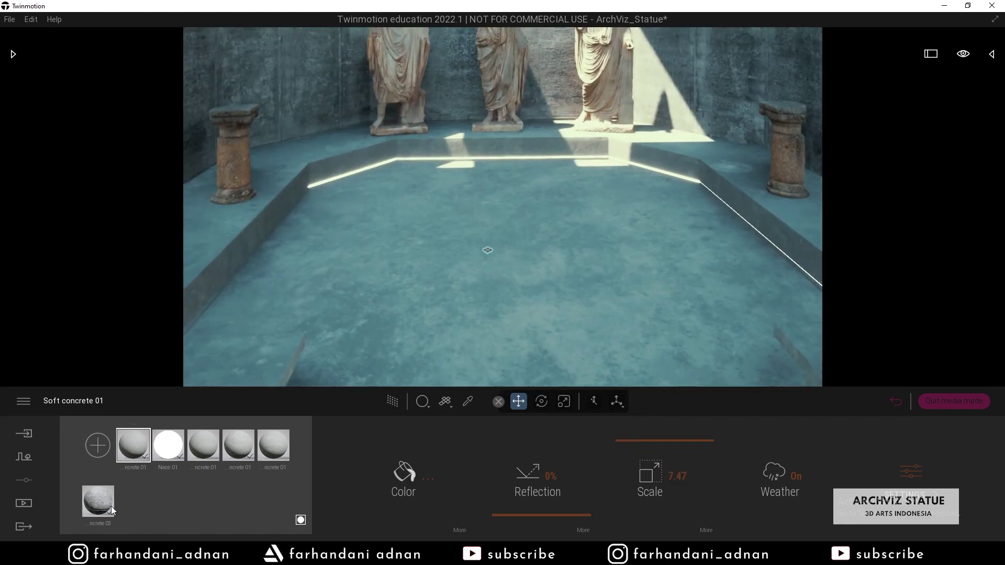
Return to the Video1 timeline and preview Part01's camera move between its two keyframes
{"action": "left_click", "coordinate": [27, 502]}
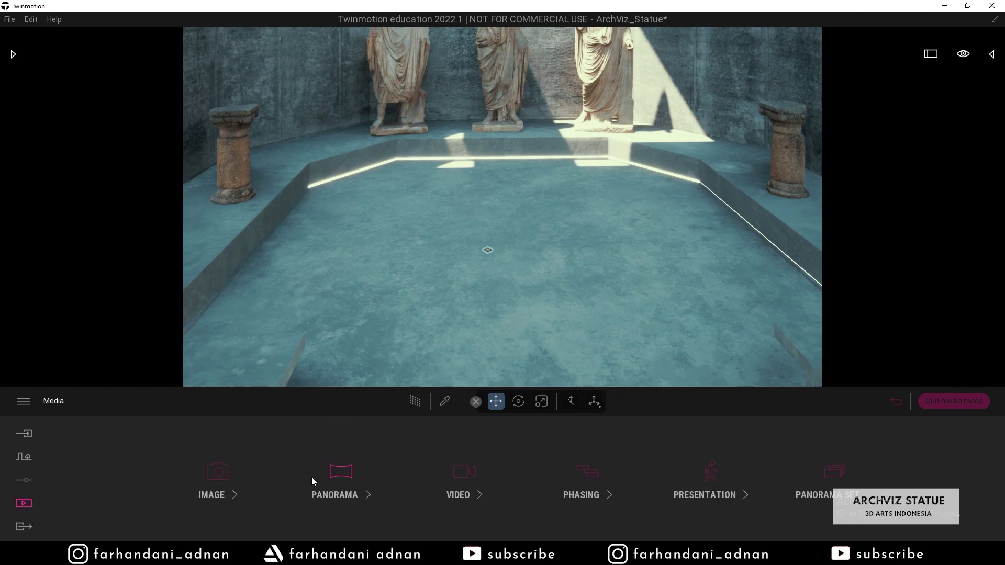
{"action": "left_click", "coordinate": [428, 466]}
{"action": "double_click", "coordinate": [216, 448]}
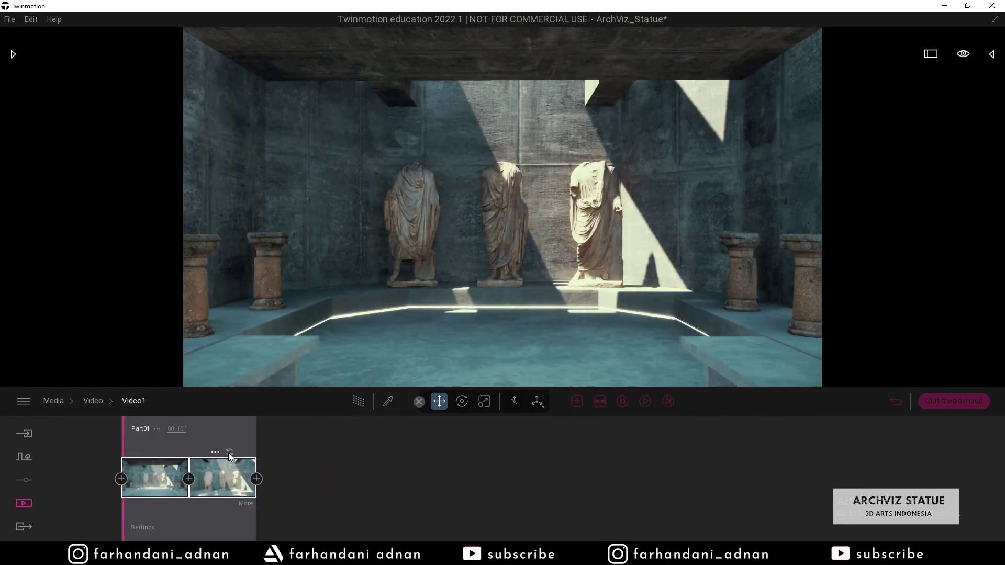
{"action": "left_click", "coordinate": [218, 477]}
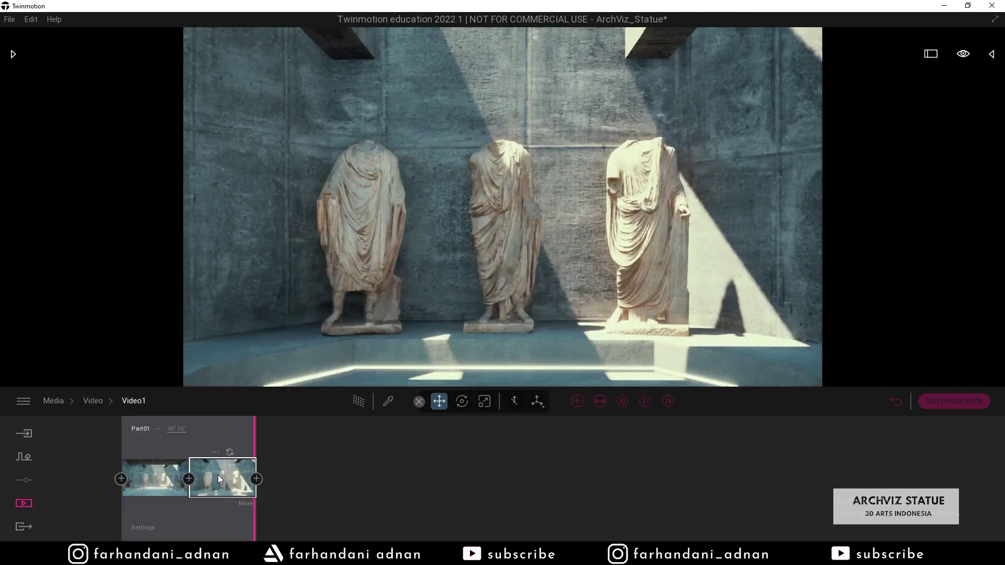
{"action": "left_click", "coordinate": [171, 479]}
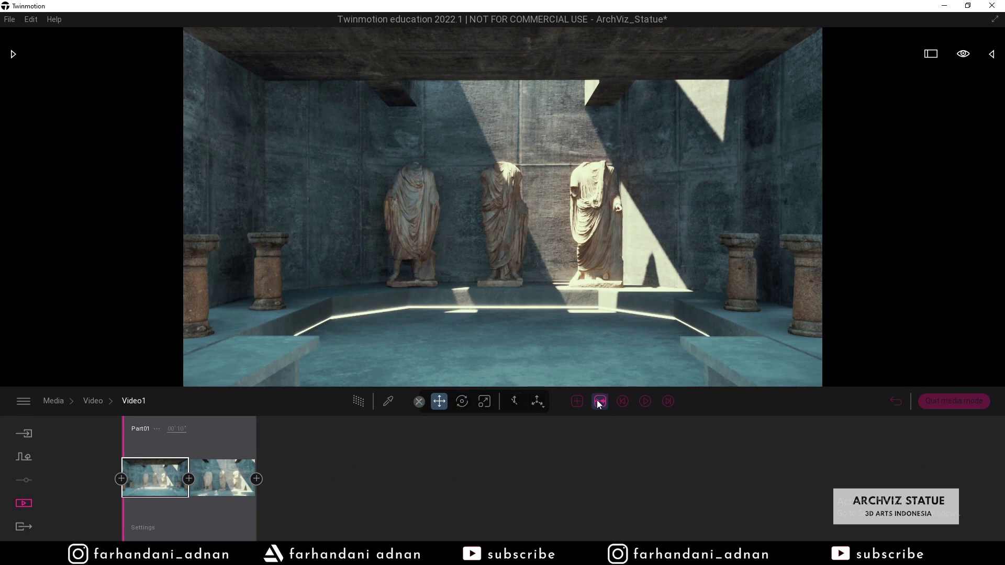
{"action": "left_click", "coordinate": [641, 403]}
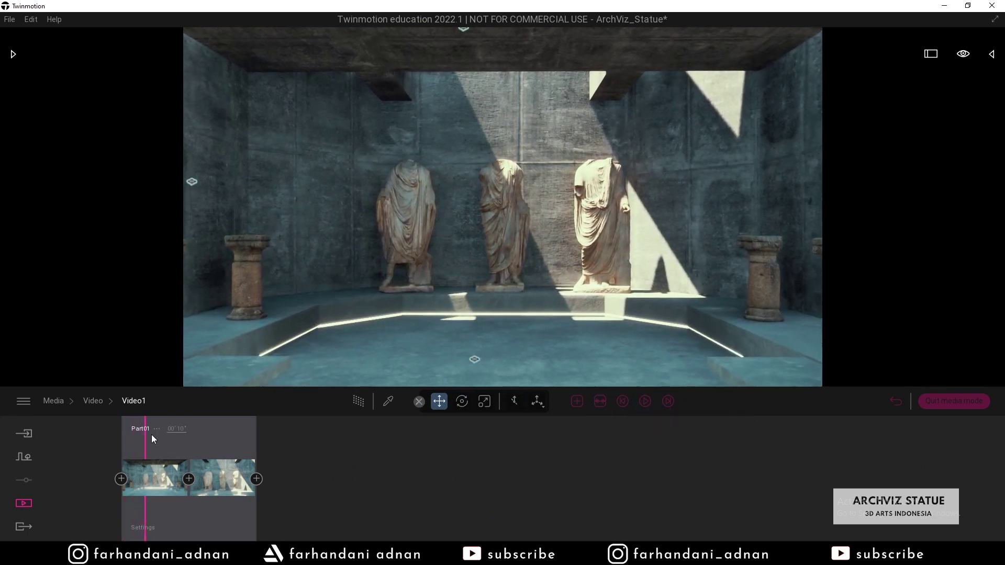
{"action": "left_click", "coordinate": [135, 460]}
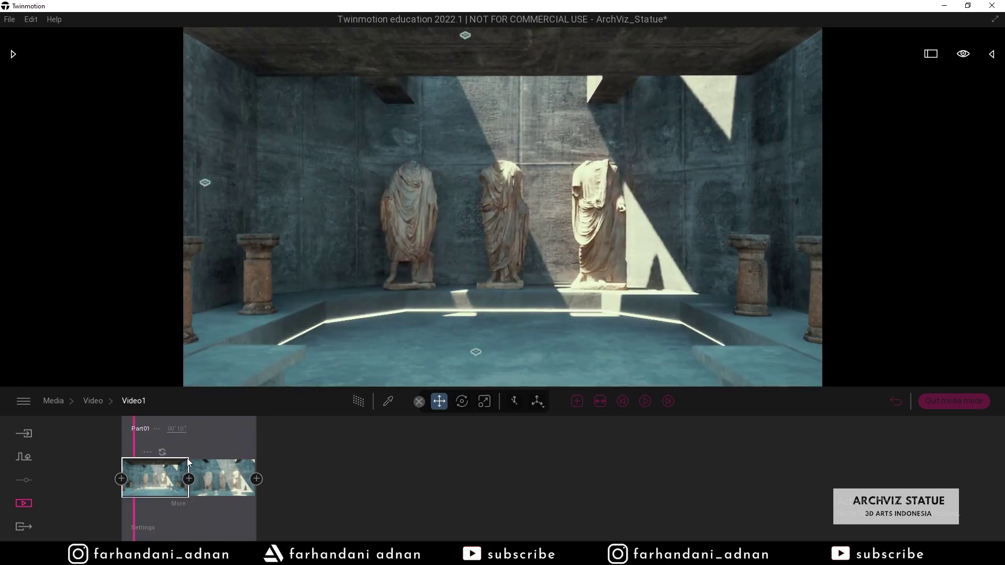
{"action": "mouse_move", "coordinate": [134, 440]}
{"action": "left_mouse_down"}
{"action": "mouse_move", "coordinate": [254, 441]}
{"action": "mouse_move", "coordinate": [140, 441]}
{"action": "mouse_move", "coordinate": [214, 441]}
{"action": "mouse_move", "coordinate": [153, 445]}
{"action": "left_mouse_up"}
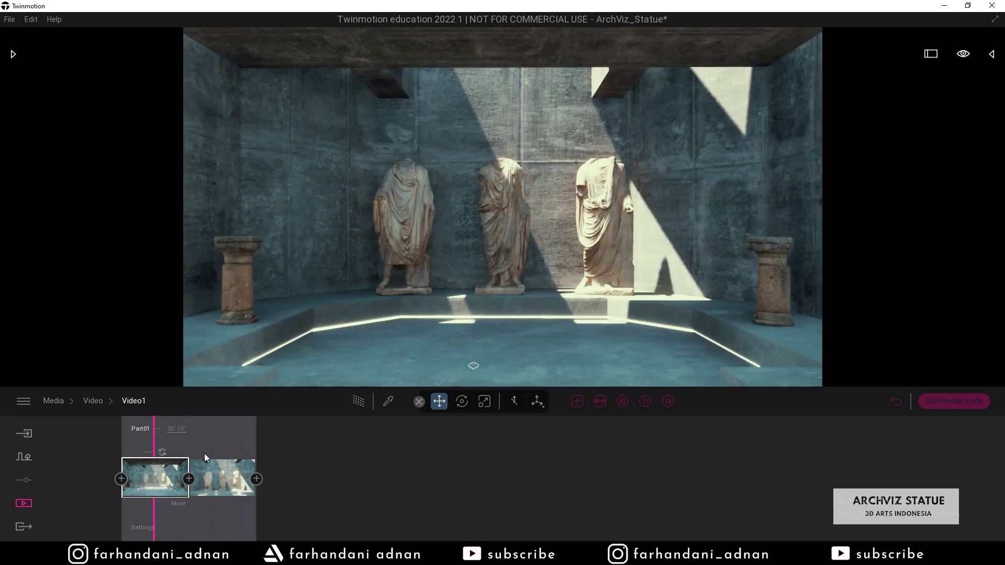
{"action": "left_click", "coordinate": [577, 402]}
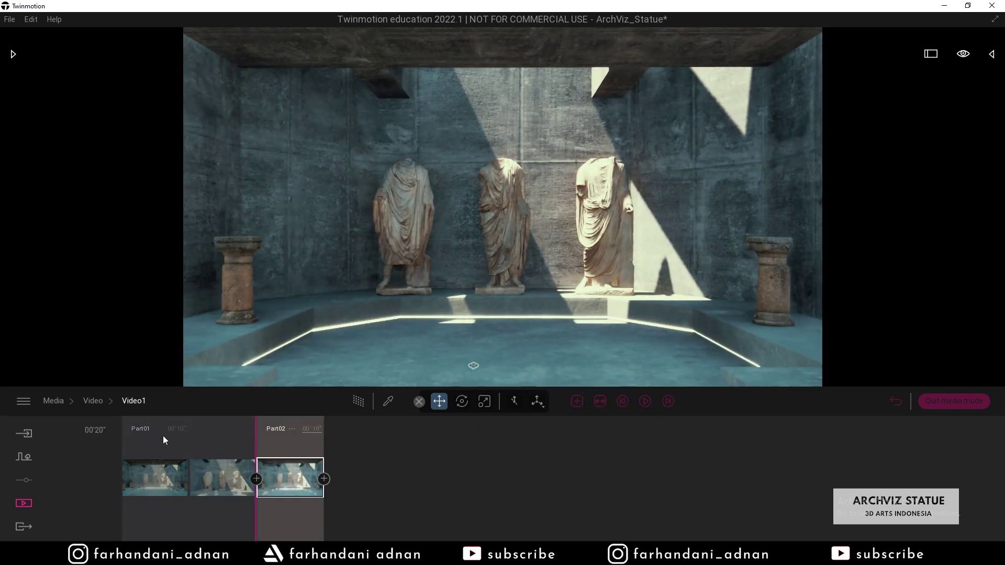
{"action": "right_click_drag", "start_coordinate": [251, 173], "coordinate": [228, 51]}
{"action": "key", "text": "w"}
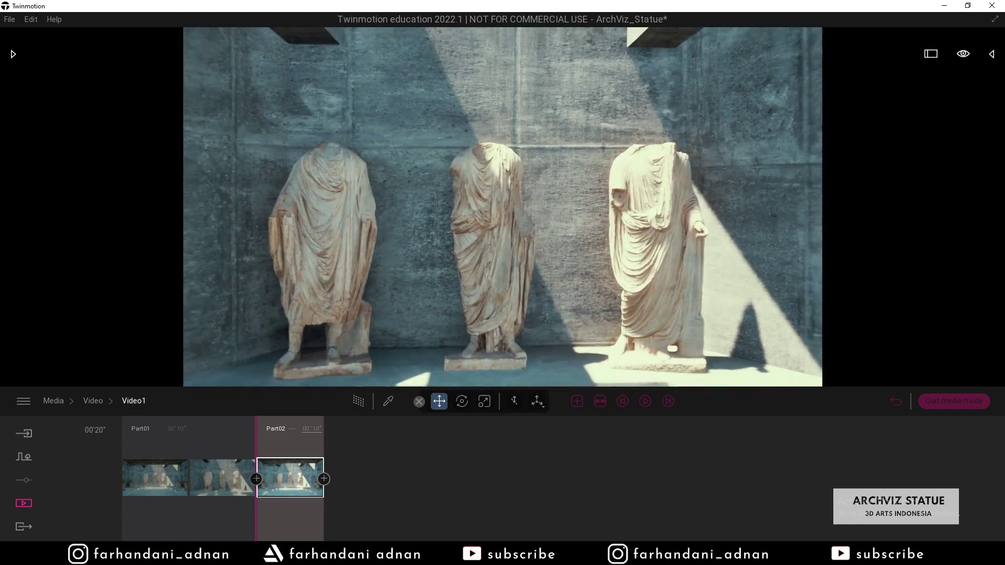
{"action": "key", "text": "s"}
{"action": "key", "text": "s"}
{"action": "right_click_drag", "start_coordinate": [464, 48], "coordinate": [172, 187]}
{"action": "key", "text": "w"}
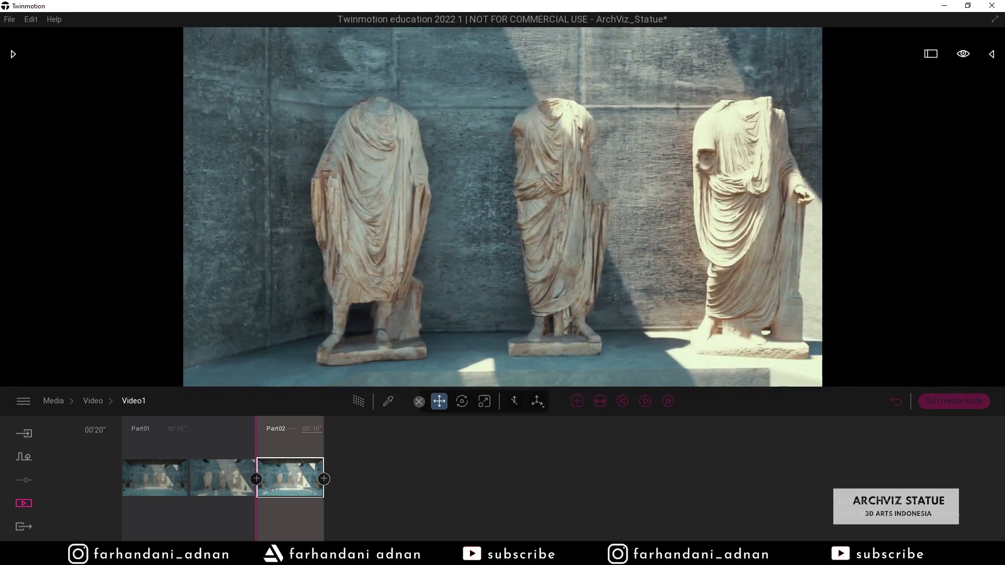
{"action": "key", "text": "s"}
{"action": "mouse_move", "coordinate": [550, 328]}
{"action": "right_mouse_down"}
{"action": "mouse_move", "coordinate": [549, 359]}
{"action": "mouse_move", "coordinate": [550, 337]}
{"action": "right_mouse_up"}
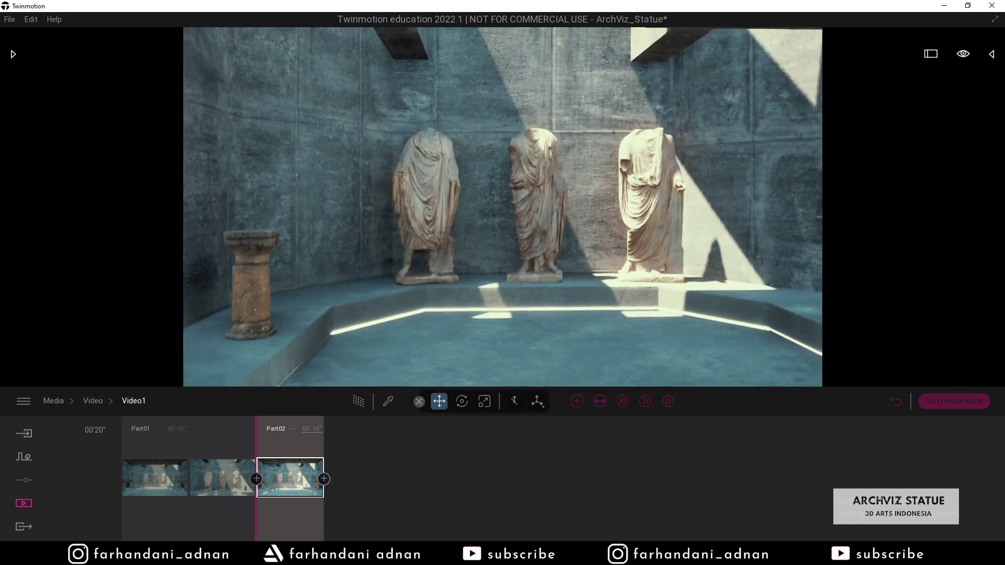
{"action": "key", "text": "d"}
{"action": "mouse_move", "coordinate": [281, 454]}
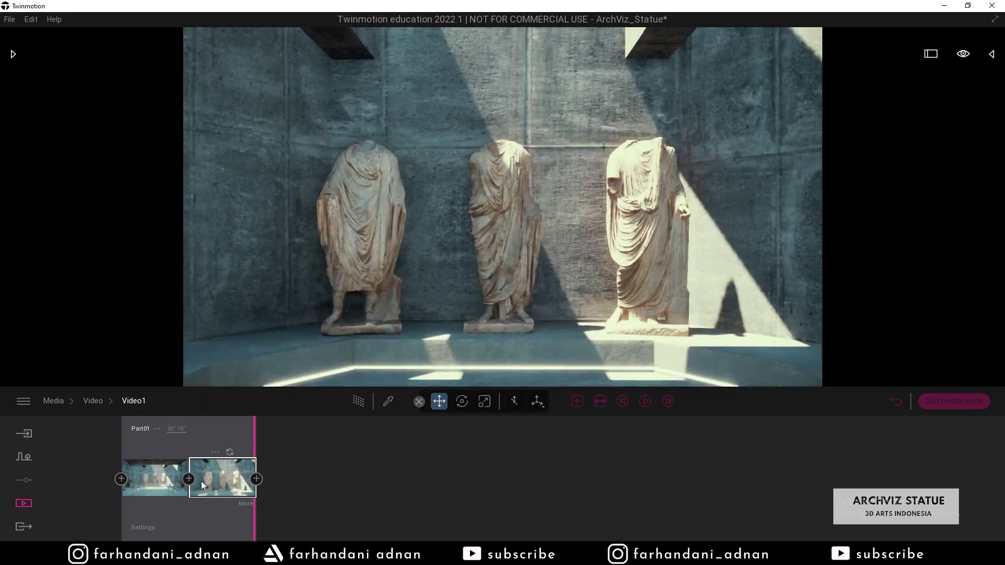
In Part01's location settings, set the time of day to 13:30 and reduce the north offset so sunlight reaches the leftmost statue
{"action": "mouse_move", "coordinate": [214, 489]}
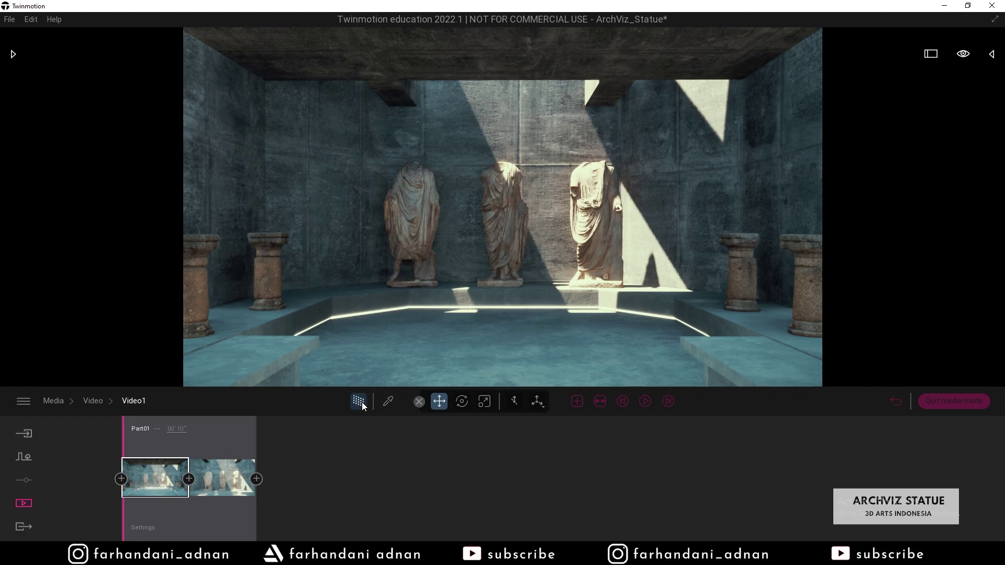
{"action": "left_click", "coordinate": [149, 530]}
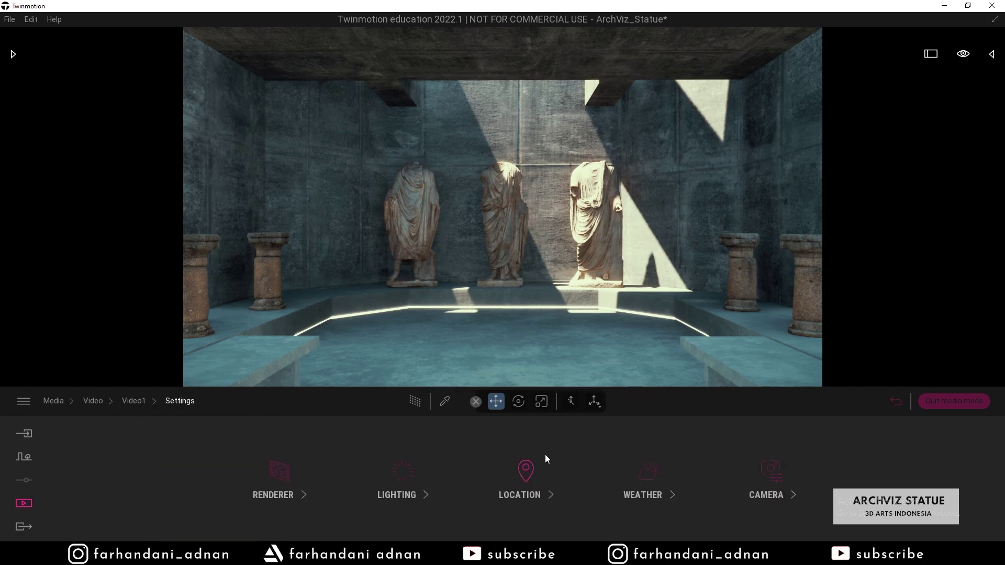
{"action": "left_click", "coordinate": [523, 474]}
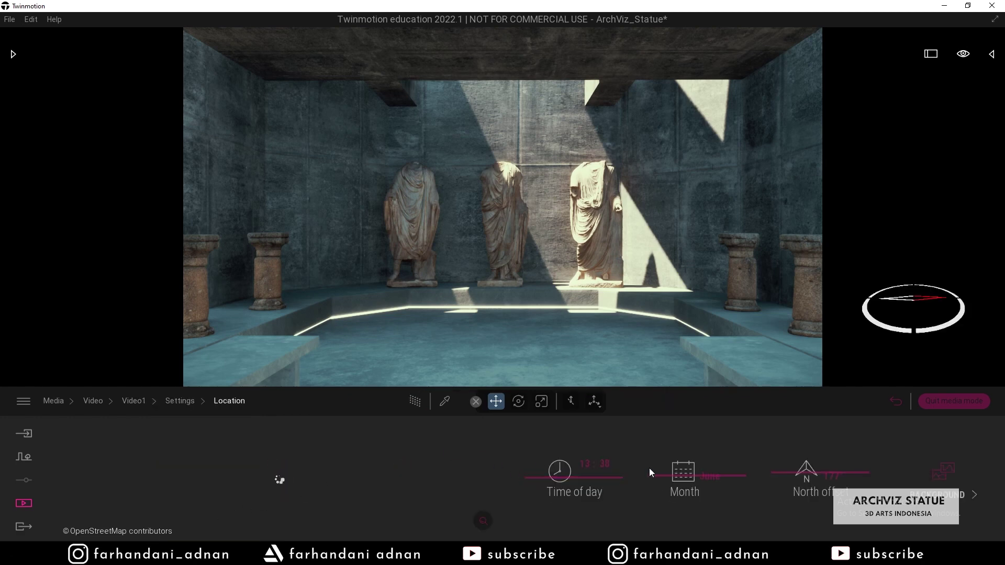
{"action": "mouse_move", "coordinate": [575, 478]}
{"action": "left_mouse_down"}
{"action": "mouse_move", "coordinate": [574, 469]}
{"action": "mouse_move", "coordinate": [576, 478]}
{"action": "left_mouse_up"}
{"action": "mouse_move", "coordinate": [799, 469]}
{"action": "left_mouse_down"}
{"action": "mouse_move", "coordinate": [797, 459]}
{"action": "mouse_move", "coordinate": [789, 484]}
{"action": "mouse_move", "coordinate": [784, 476]}
{"action": "left_mouse_up"}
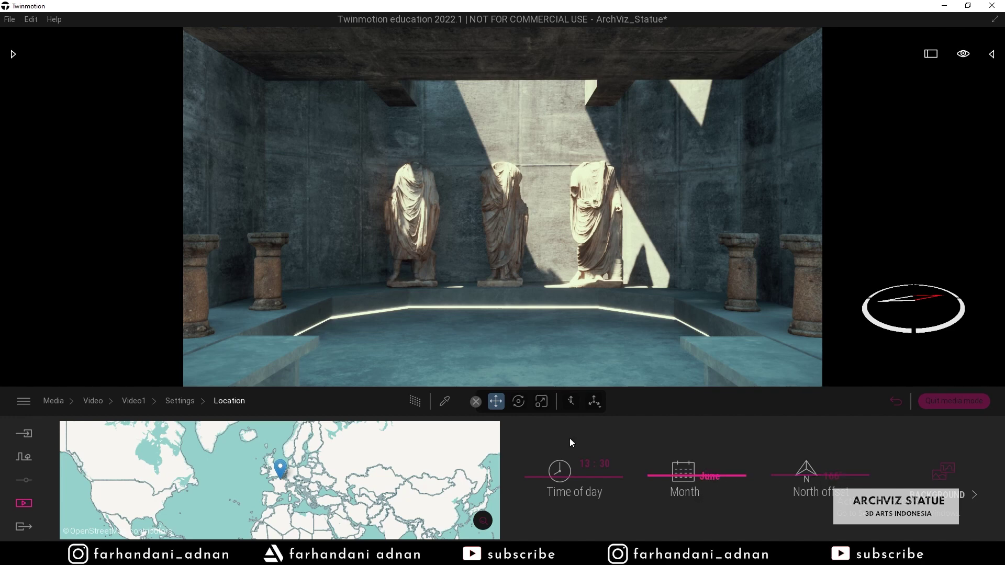
Save the ArchViz_Statue scene
{"action": "left_click", "coordinate": [31, 19]}
{"action": "left_click", "coordinate": [9, 19]}
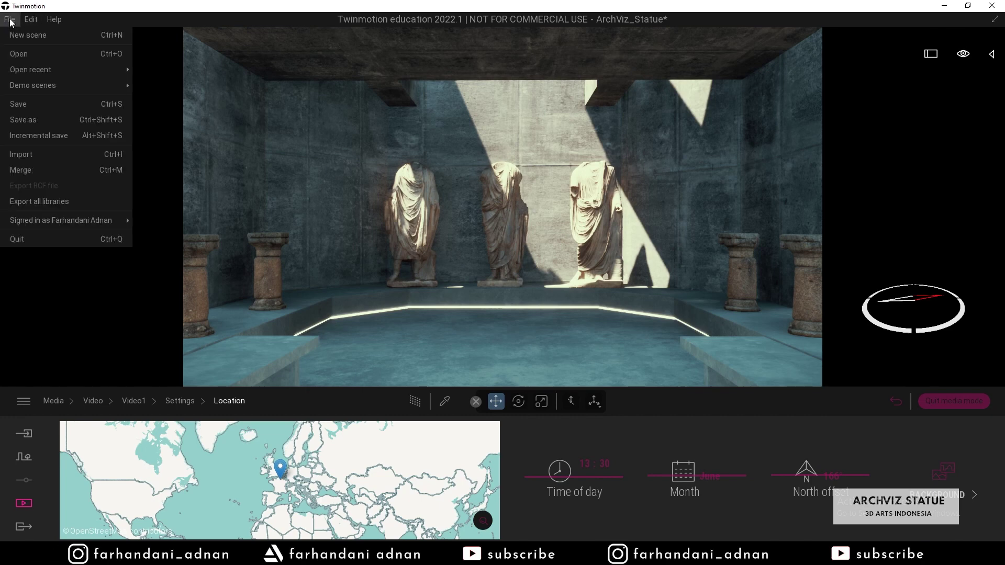
{"action": "left_click", "coordinate": [32, 101]}
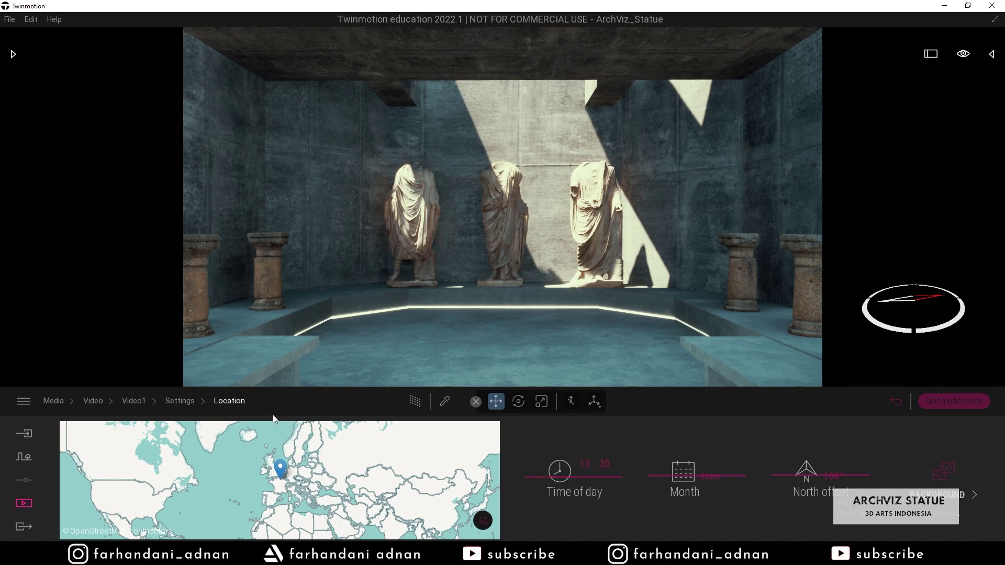
Increase the smog in the video's weather effects to over 50%
{"action": "left_click", "coordinate": [180, 406]}
{"action": "left_click", "coordinate": [774, 483]}
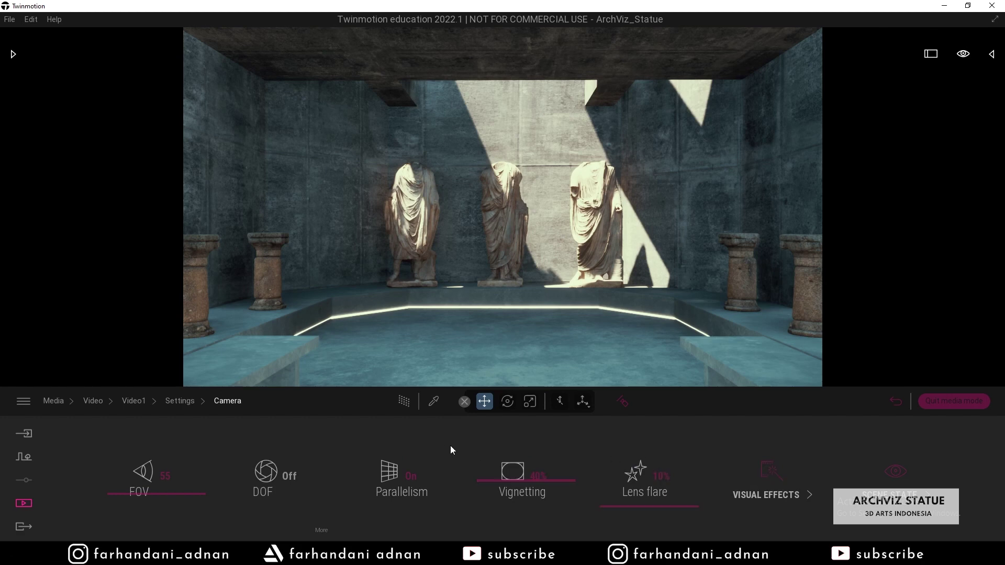
{"action": "left_click", "coordinate": [179, 402]}
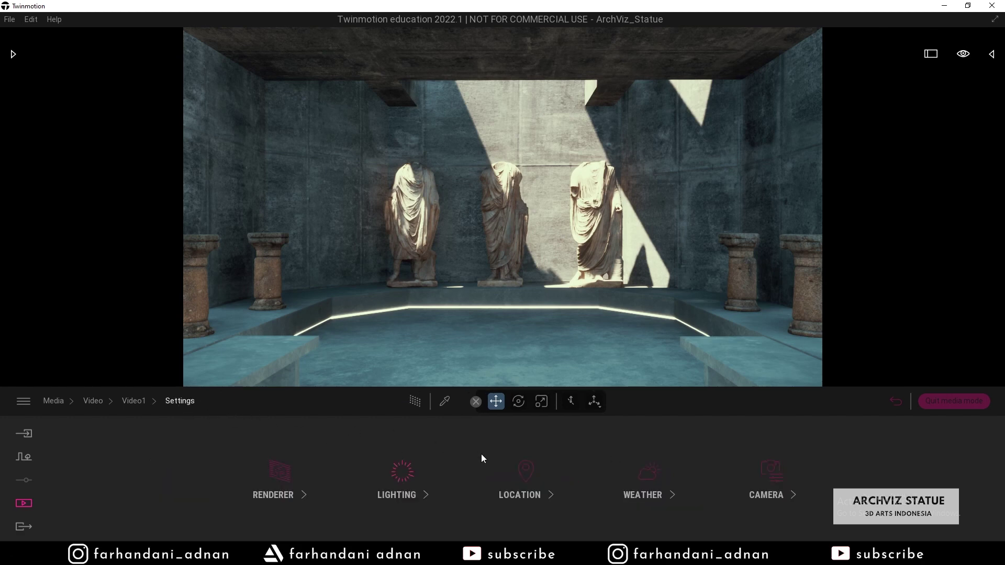
{"action": "left_click", "coordinate": [652, 482]}
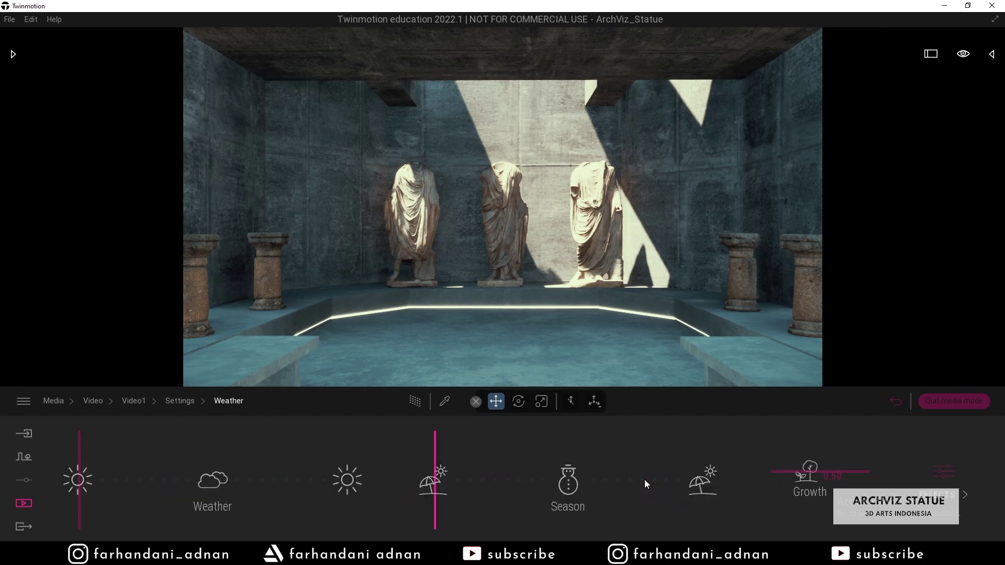
{"action": "left_click", "coordinate": [931, 468]}
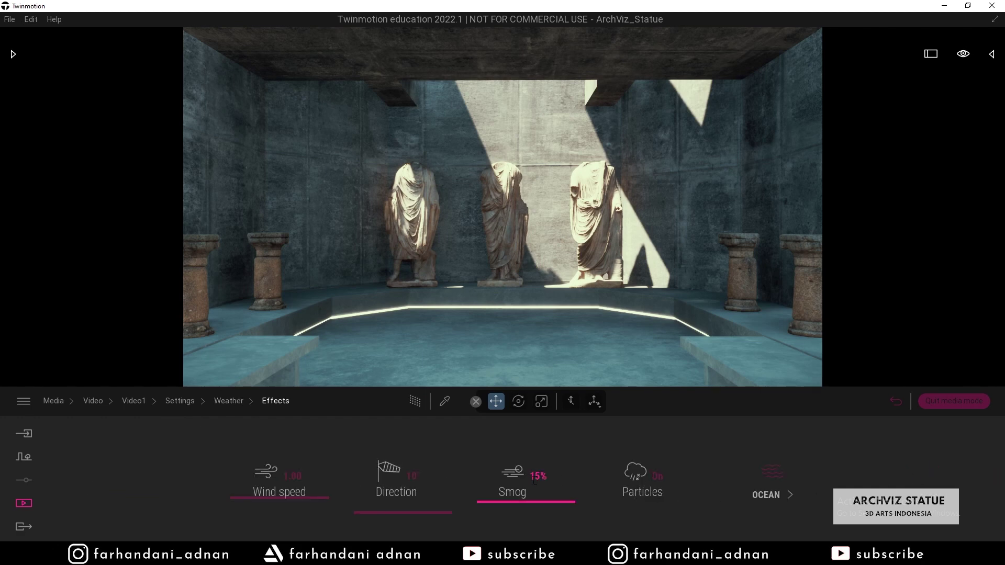
{"action": "left_click_drag", "start_coordinate": [512, 507], "coordinate": [504, 472]}
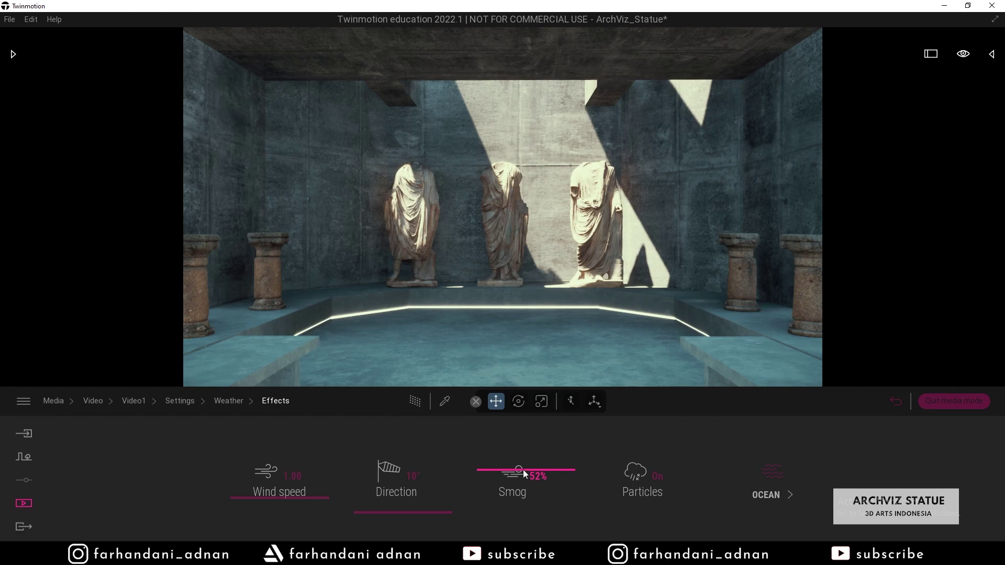
{"action": "mouse_move", "coordinate": [519, 474]}
{"action": "left_mouse_down"}
{"action": "mouse_move", "coordinate": [513, 443]}
{"action": "mouse_move", "coordinate": [513, 493]}
{"action": "mouse_move", "coordinate": [510, 457]}
{"action": "mouse_move", "coordinate": [511, 468]}
{"action": "left_mouse_up"}
Set Video1's output size to 2K Full HD 1920x1080
{"action": "left_click", "coordinate": [24, 504]}
{"action": "left_click", "coordinate": [458, 464]}
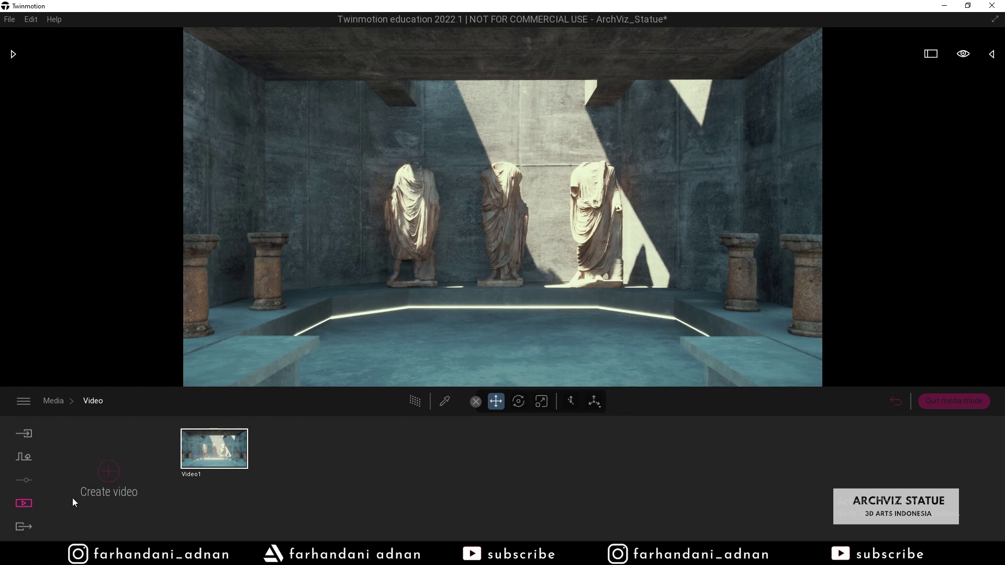
{"action": "left_click", "coordinate": [235, 473]}
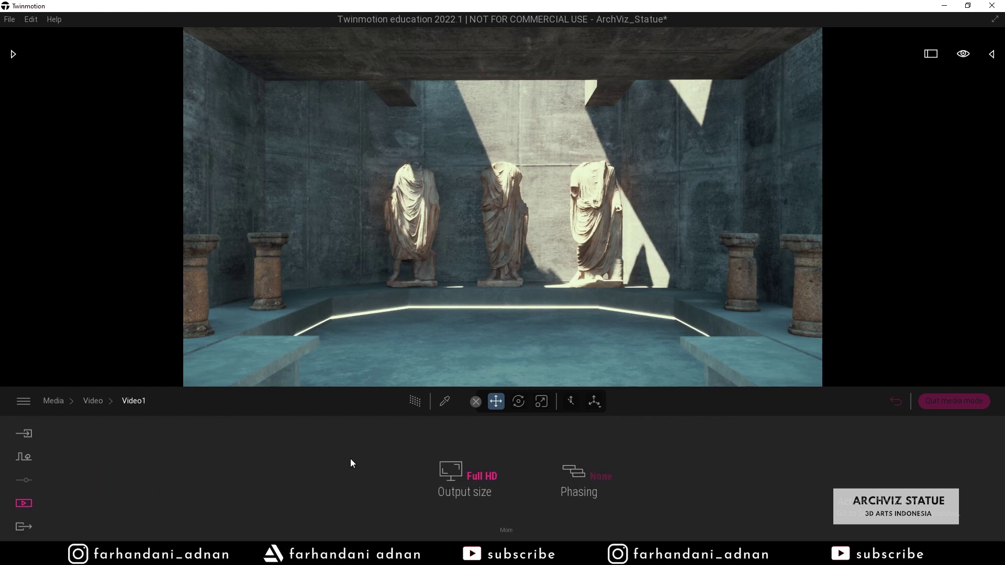
{"action": "left_click", "coordinate": [470, 472]}
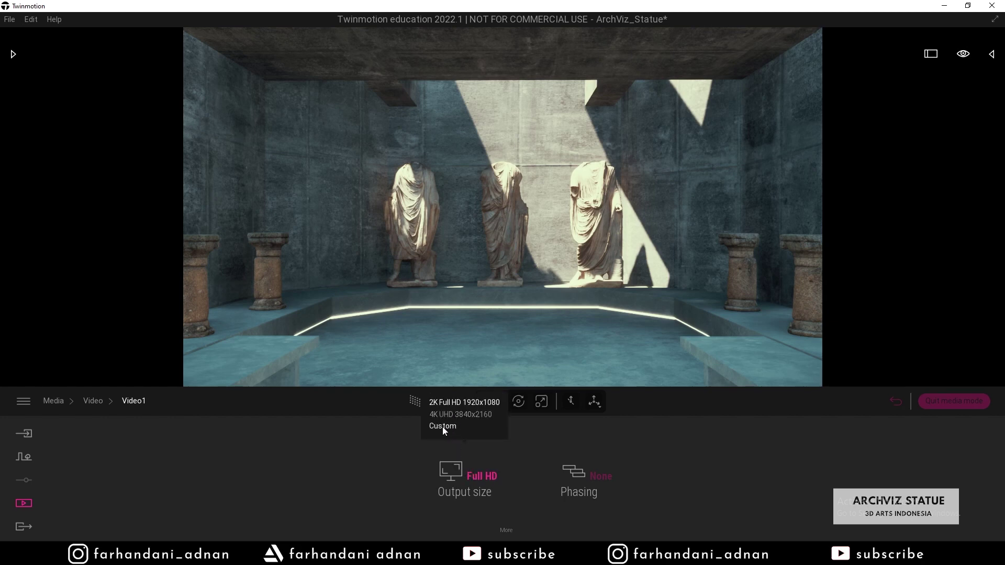
{"action": "left_click", "coordinate": [457, 403]}
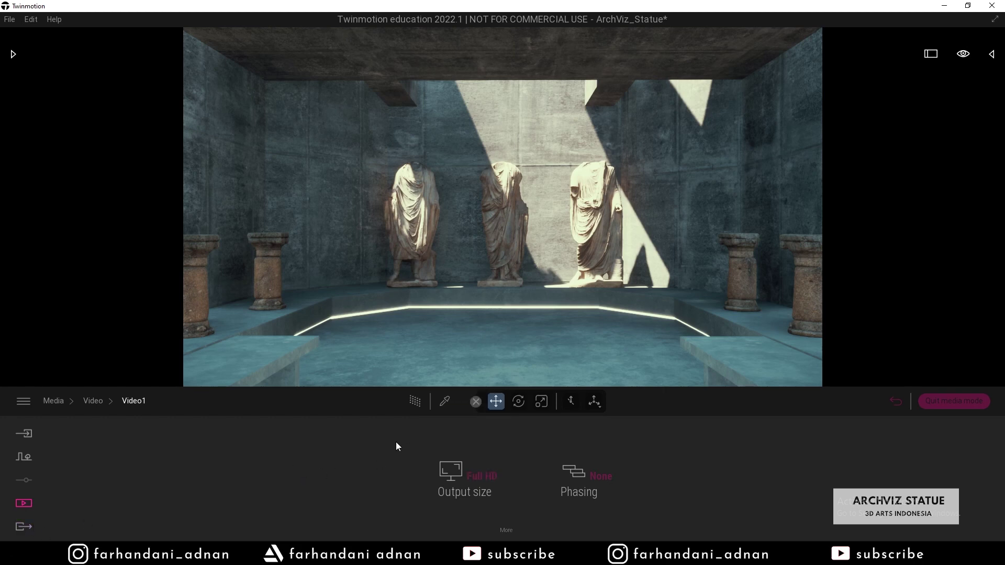
Choose Video1 as the local video to export
{"action": "left_click", "coordinate": [23, 528]}
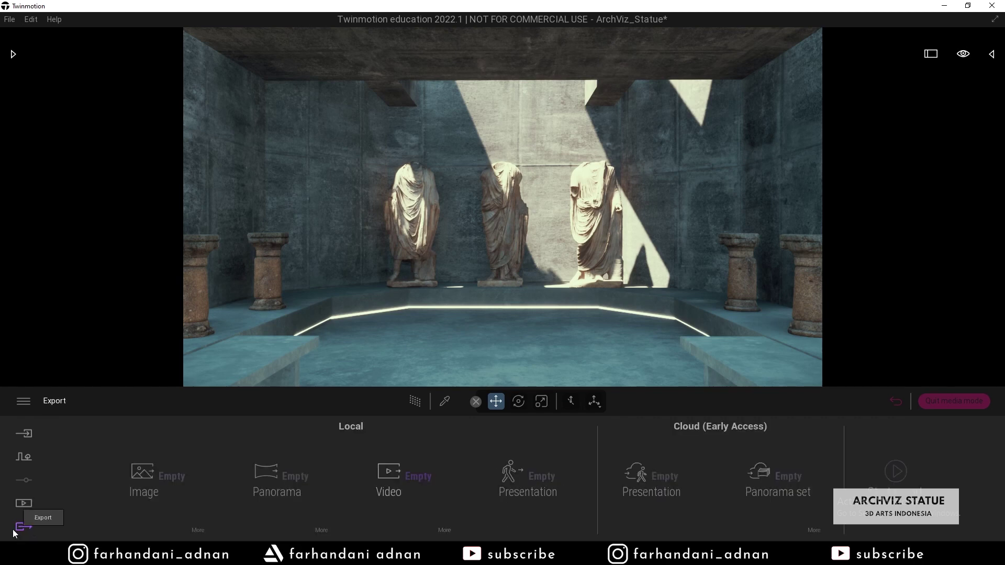
{"action": "left_click", "coordinate": [417, 477]}
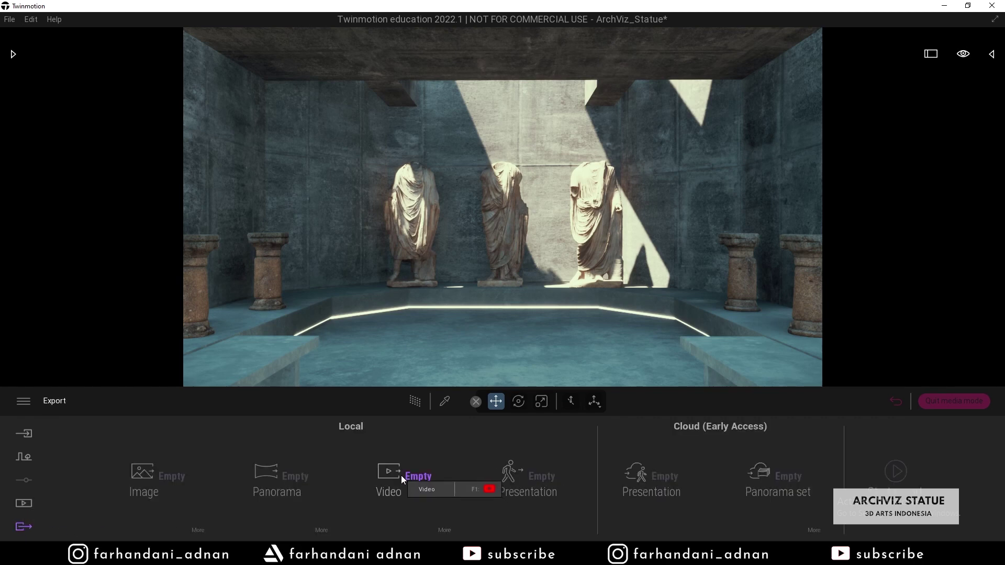
{"action": "left_click", "coordinate": [393, 478]}
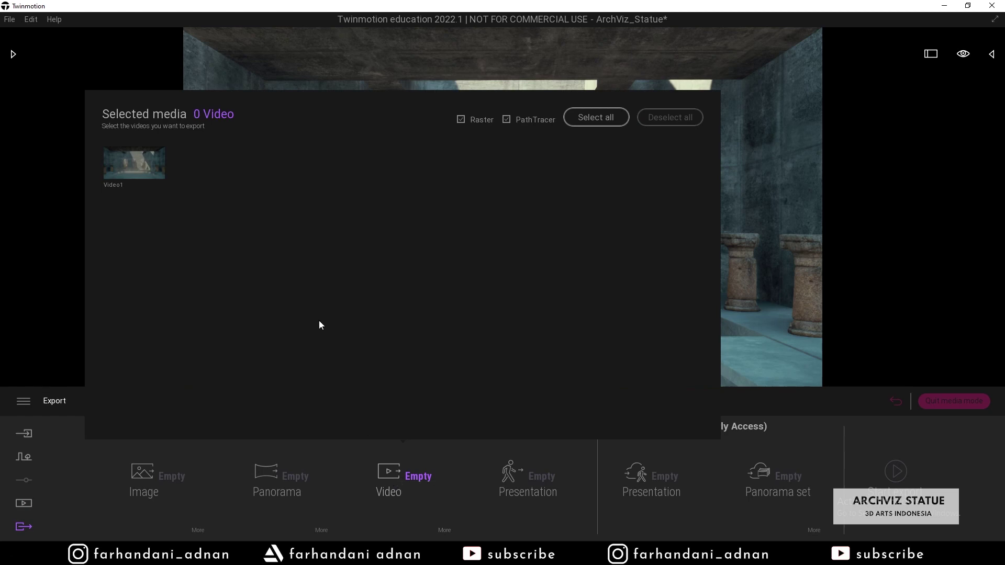
{"action": "left_click", "coordinate": [143, 165]}
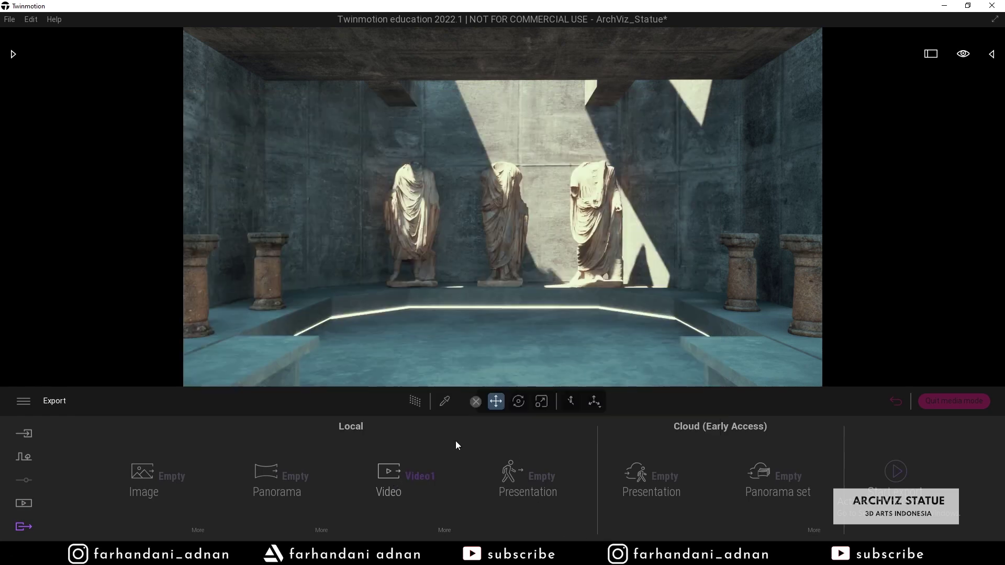
Set the video export format to PNG with Max lighting on, and return to the export overview
{"action": "left_click", "coordinate": [443, 532]}
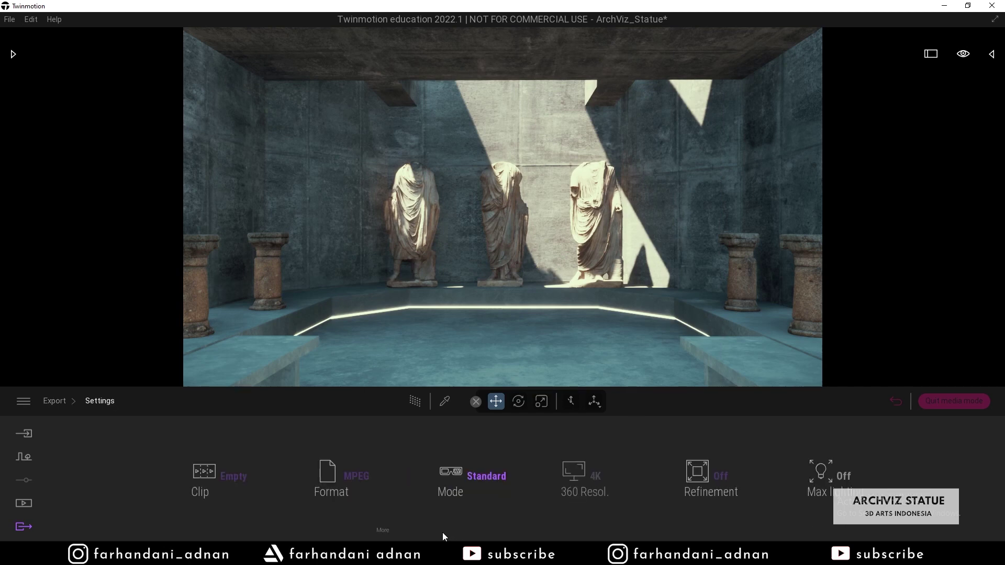
{"action": "left_click", "coordinate": [337, 479]}
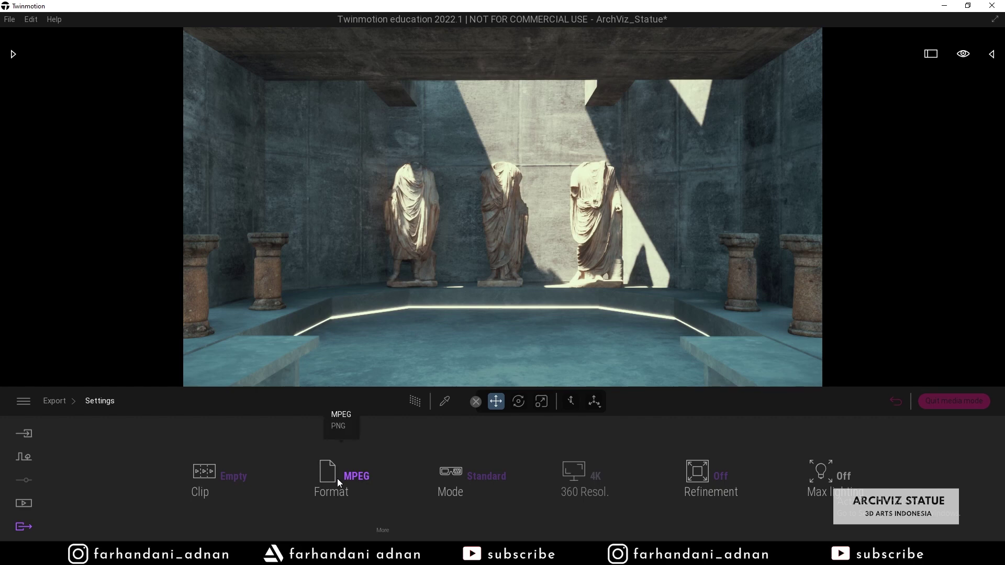
{"action": "left_click", "coordinate": [344, 426]}
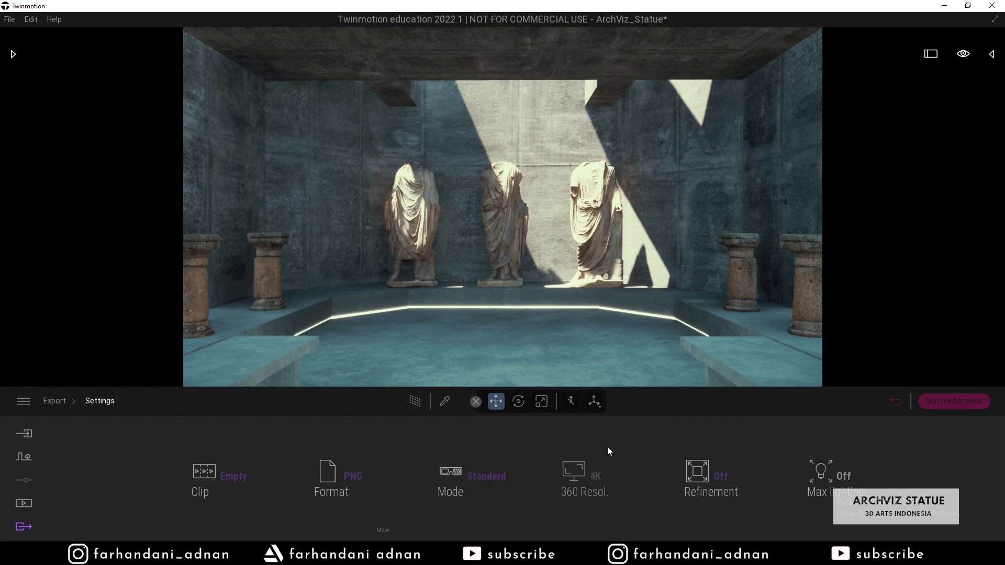
{"action": "left_click", "coordinate": [332, 479]}
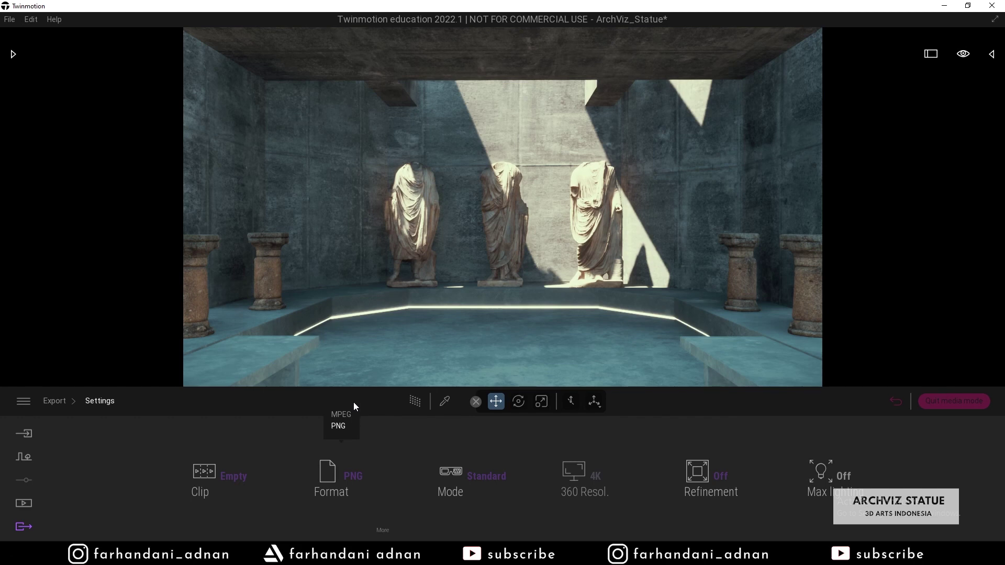
{"action": "left_click", "coordinate": [331, 427]}
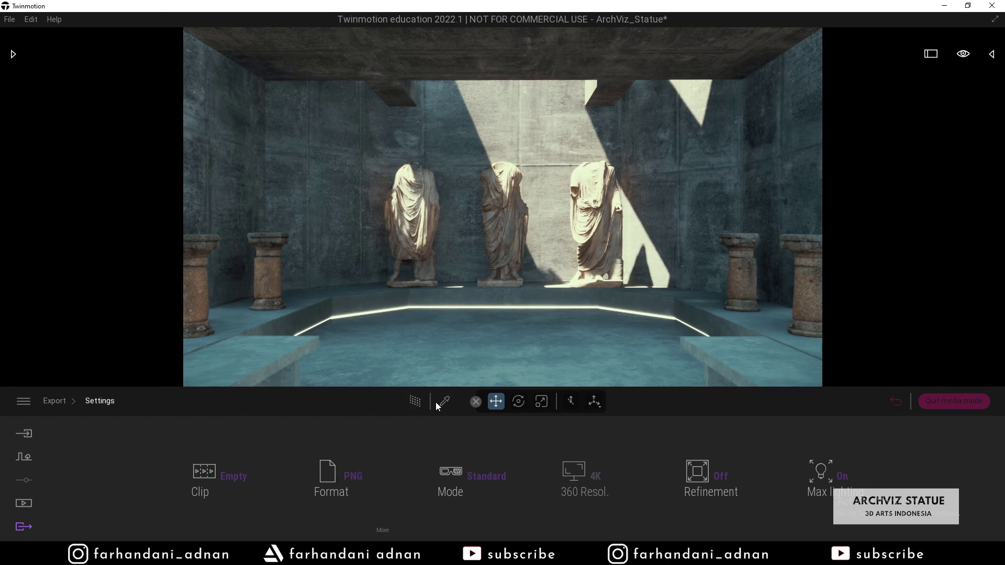
{"action": "left_click", "coordinate": [22, 529]}
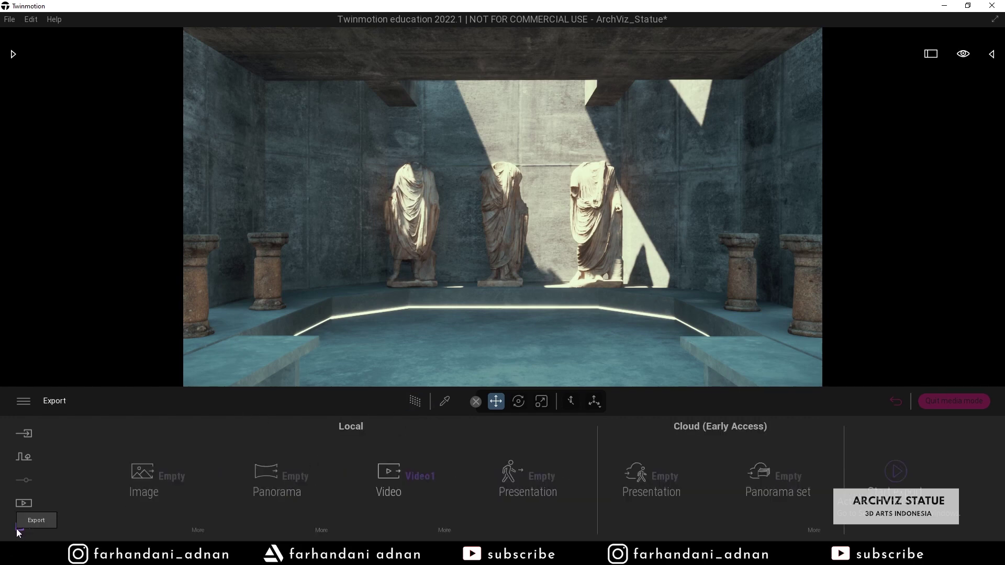
Start the export and create a folder named Branding inside the Project 19 - ArchViz Statue folder
{"action": "left_click", "coordinate": [896, 472]}
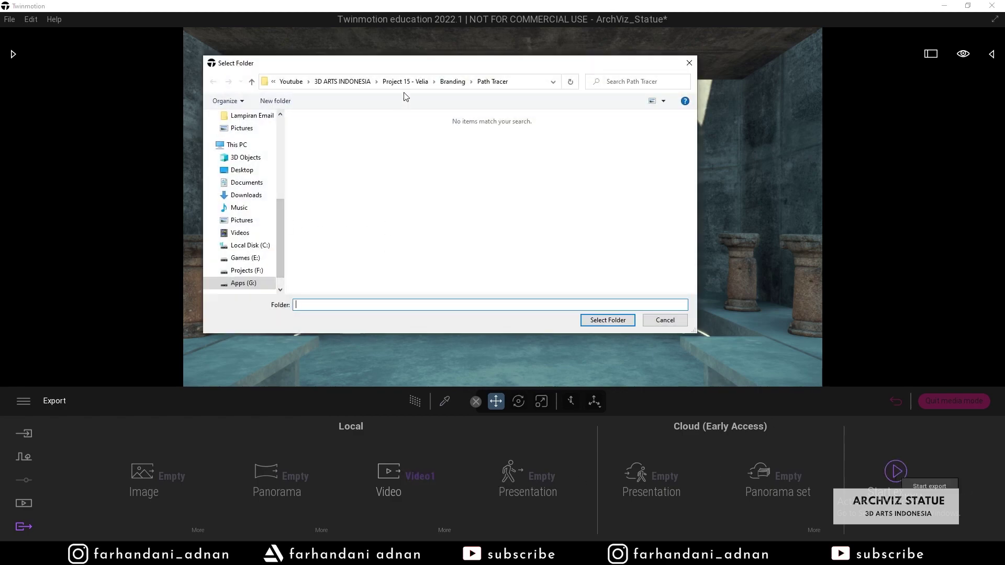
{"action": "left_click", "coordinate": [385, 83]}
{"action": "left_click", "coordinate": [385, 83]}
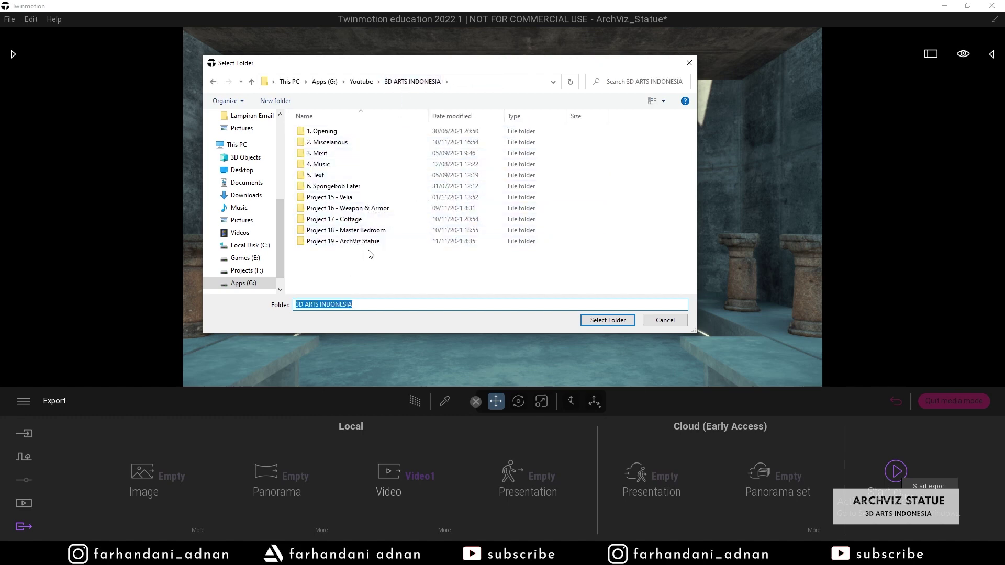
{"action": "double_click", "coordinate": [356, 241]}
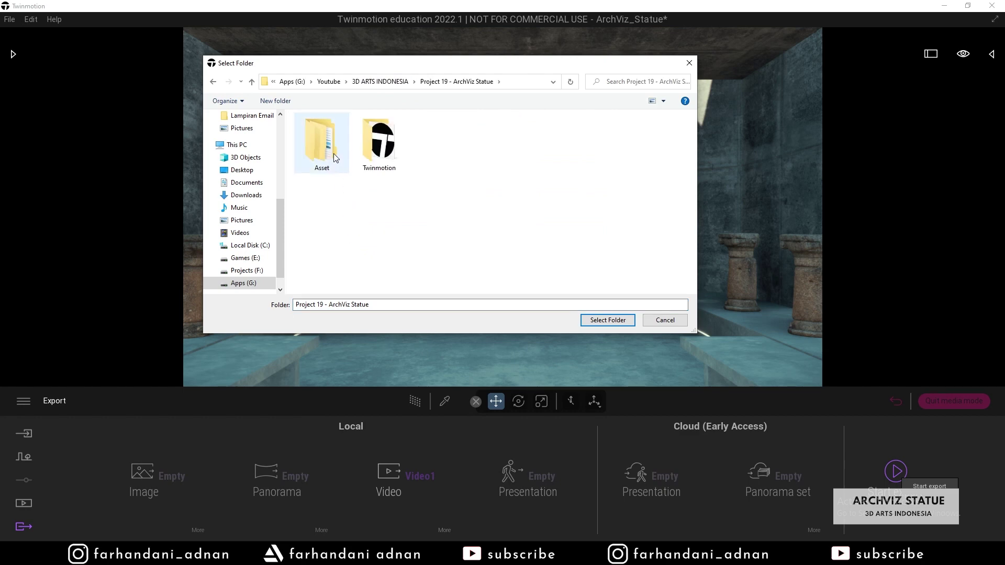
{"action": "left_click", "coordinate": [289, 100]}
{"action": "type", "text": "Branding"}
{"action": "key", "text": "Return"}
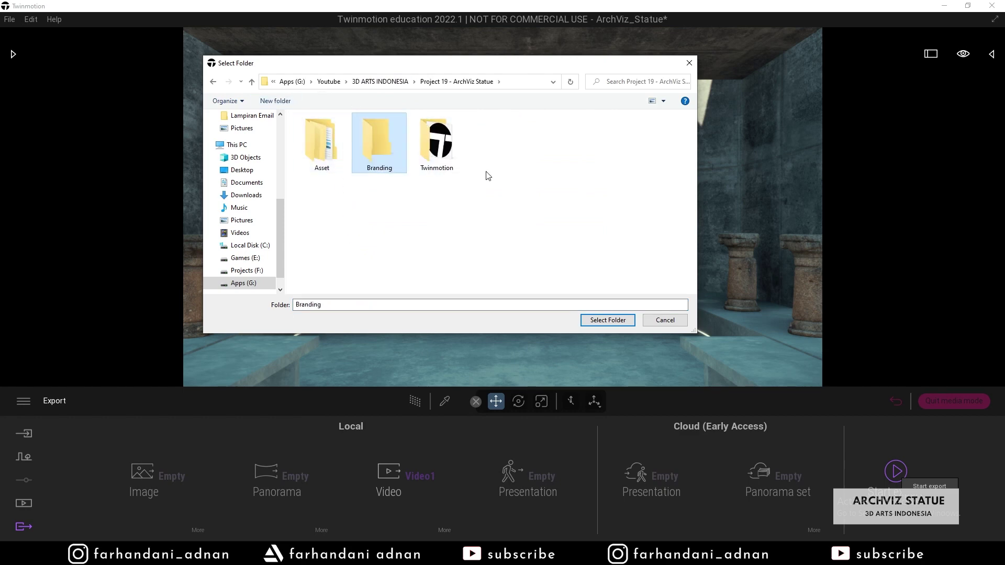
Create a folder named Sequances inside the Branding folder
{"action": "double_click", "coordinate": [373, 160]}
{"action": "left_click", "coordinate": [275, 100]}
{"action": "type", "text": "S"}
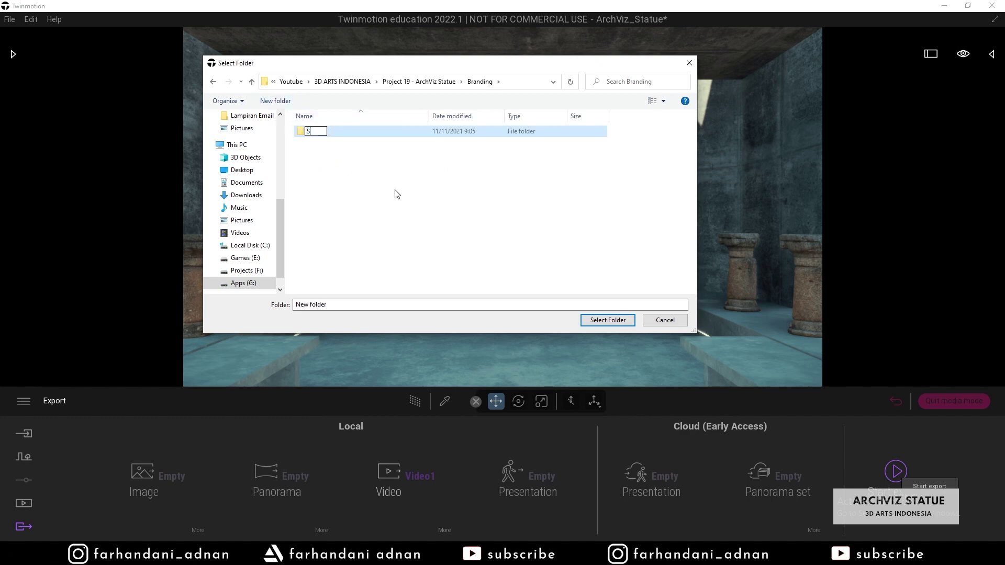
{"action": "type", "text": "equances"}
{"action": "key", "text": "Return"}
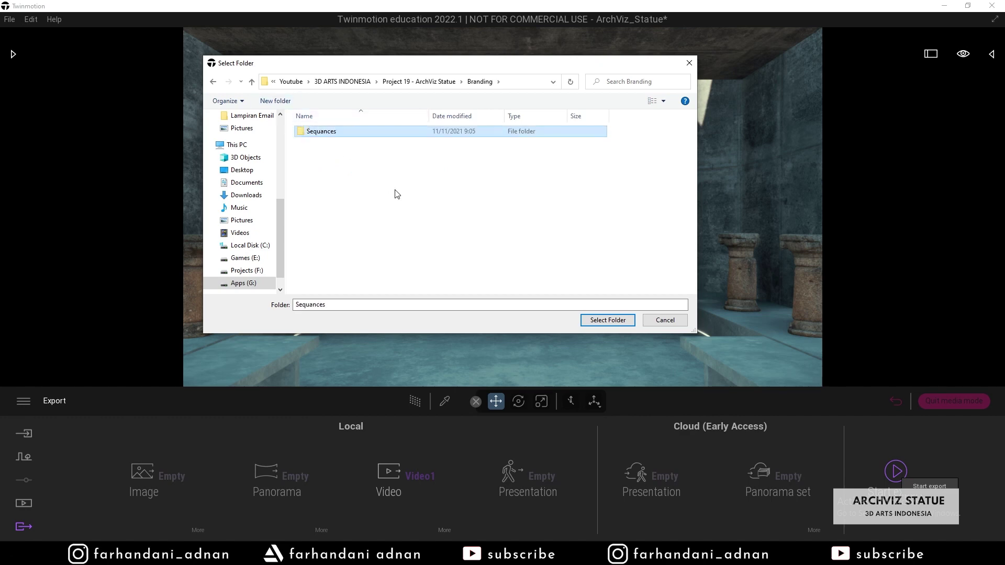
Rename the Sequances folder to Sequances Raster and choose it as the destination for the video export
{"action": "right_click", "coordinate": [345, 131]}
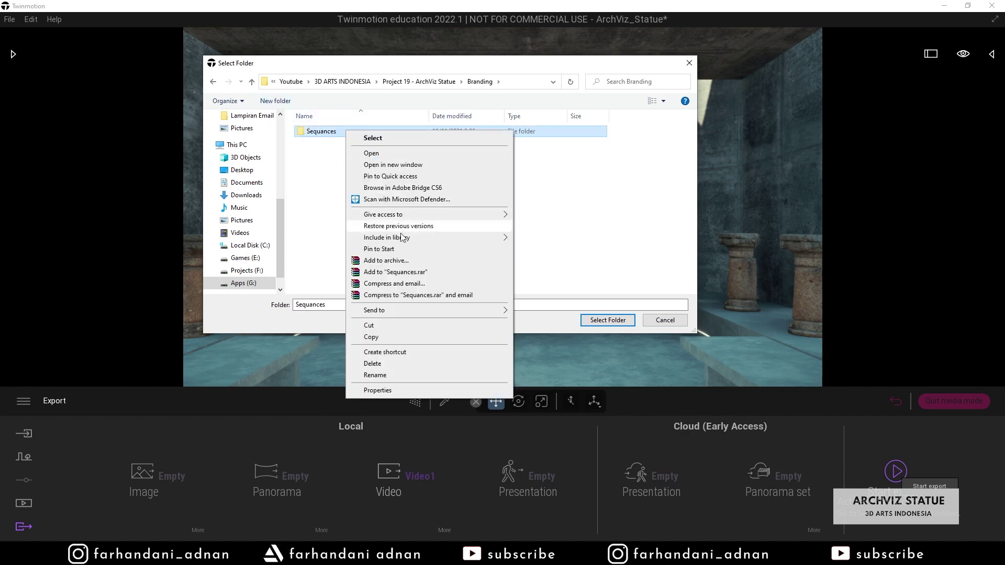
{"action": "left_click", "coordinate": [388, 375]}
{"action": "left_click", "coordinate": [347, 132]}
{"action": "type", "text": "Ra"}
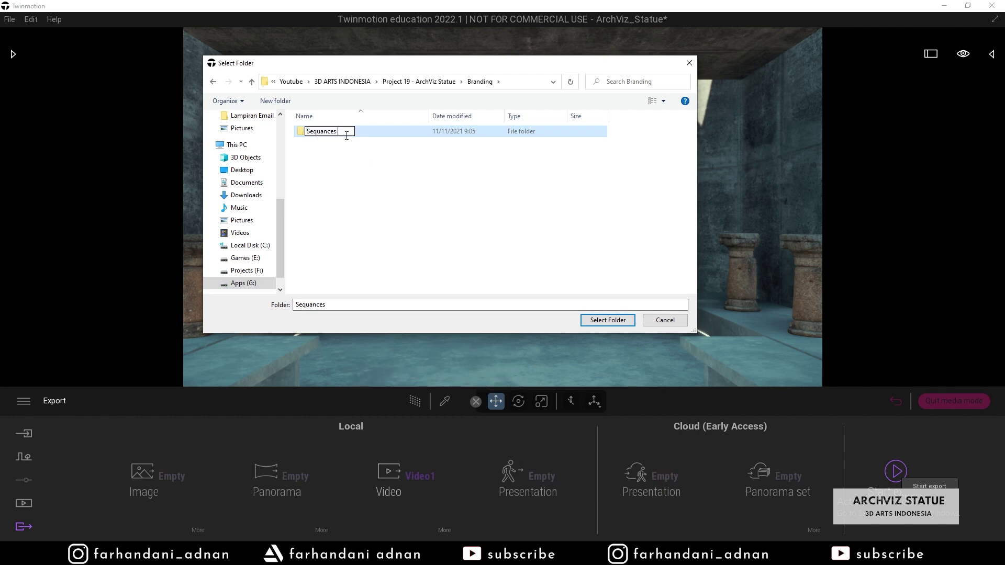
{"action": "type", "text": "ster"}
{"action": "key", "text": "Return"}
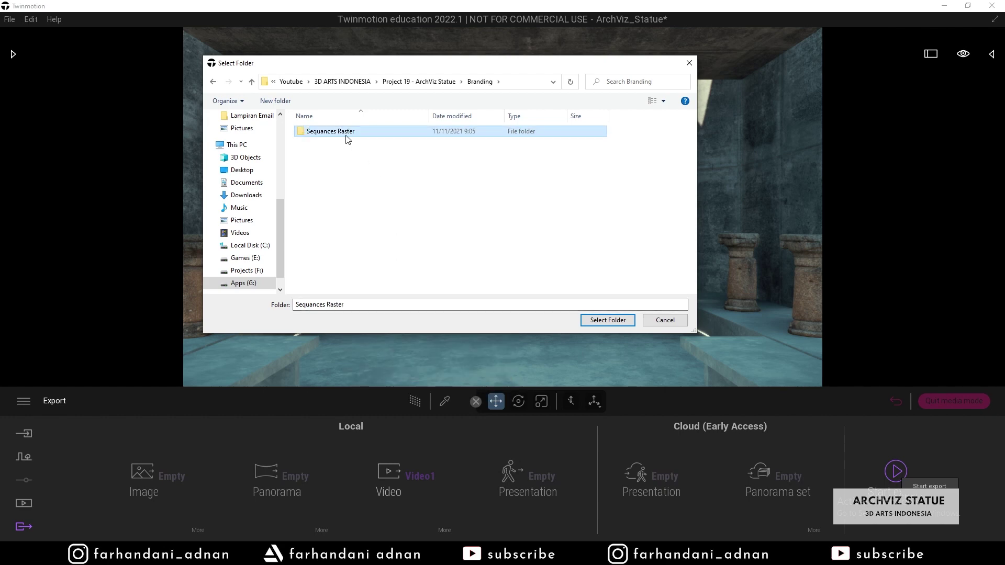
{"action": "double_click", "coordinate": [346, 136]}
{"action": "left_click", "coordinate": [609, 320]}
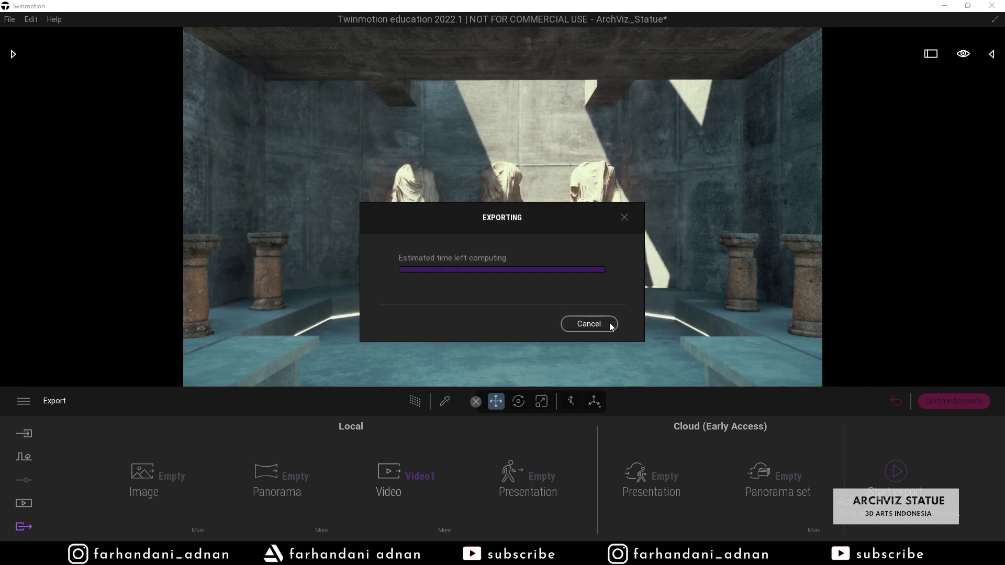
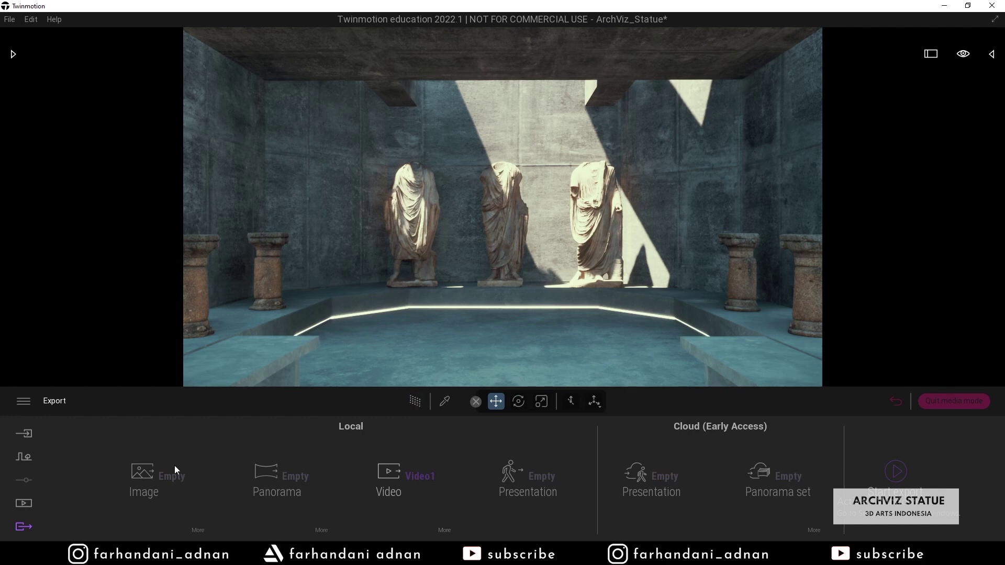
Duplicate Video1 in the media's video list
{"action": "left_click", "coordinate": [25, 503]}
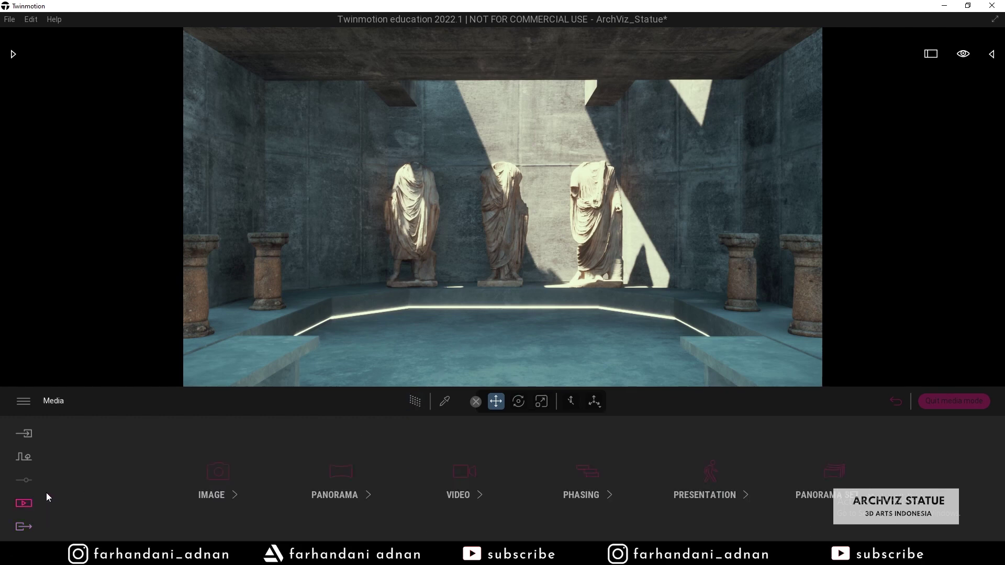
{"action": "left_click", "coordinate": [446, 470]}
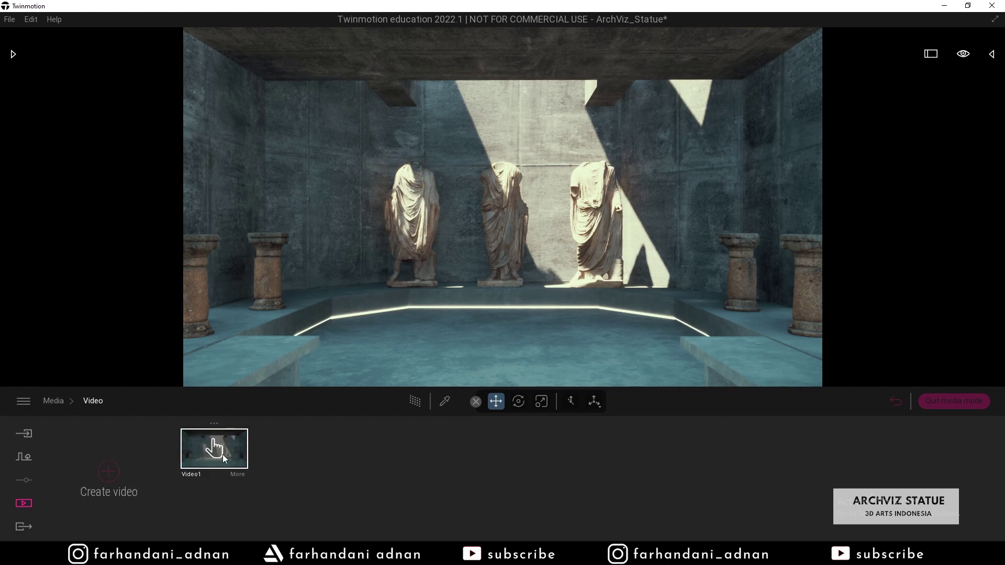
{"action": "left_click", "coordinate": [215, 423]}
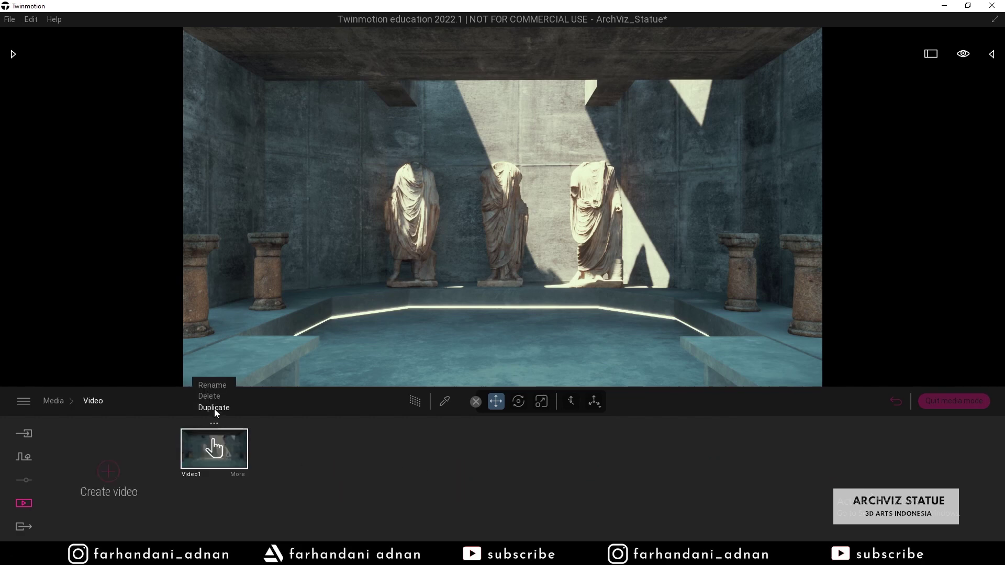
{"action": "left_click", "coordinate": [214, 408]}
{"action": "double_click", "coordinate": [197, 473]}
{"action": "left_click", "coordinate": [97, 402]}
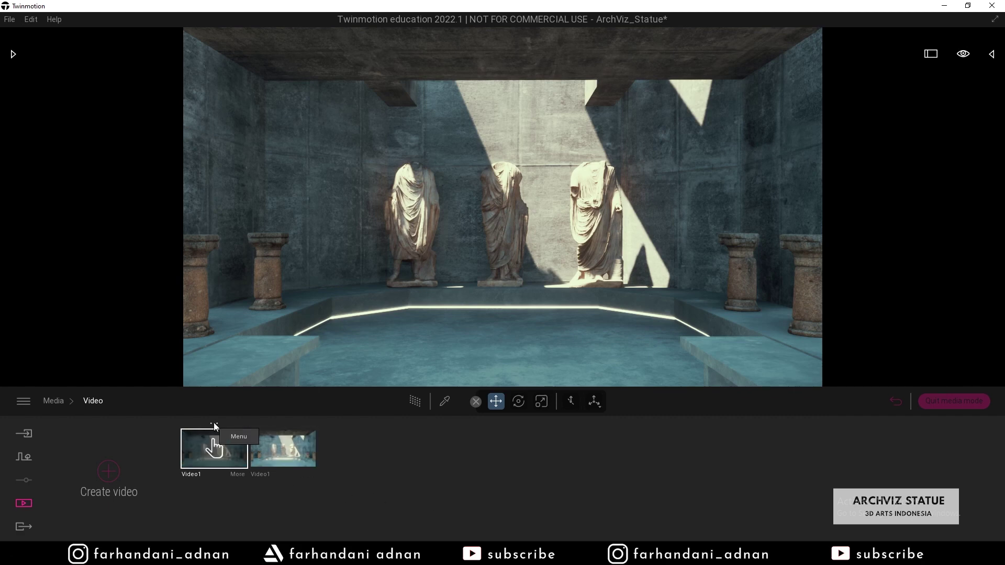
Rename the original Video1 as Raster
{"action": "left_click", "coordinate": [214, 423]}
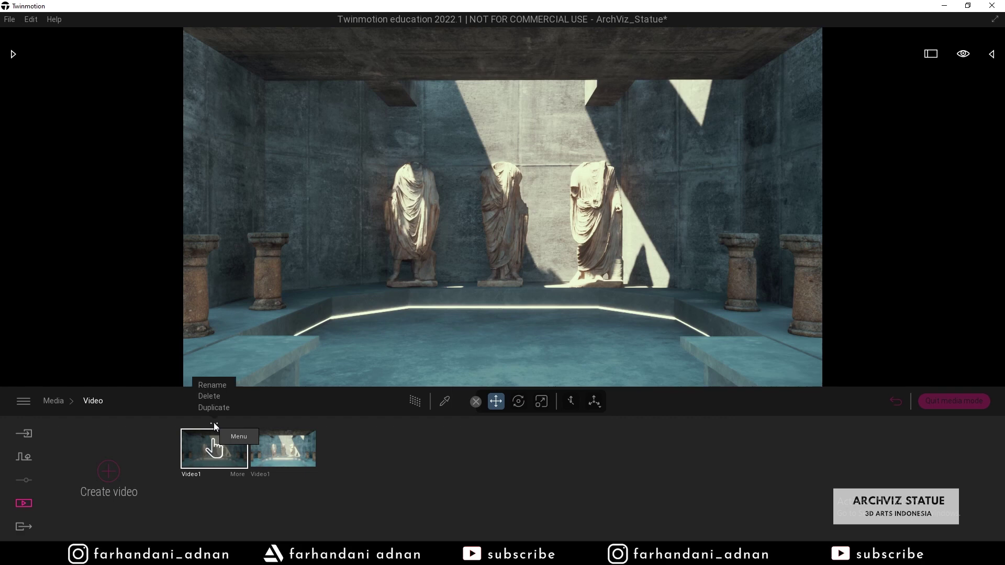
{"action": "left_click", "coordinate": [218, 387]}
{"action": "type", "text": "Raster"}
{"action": "key", "text": "Return"}
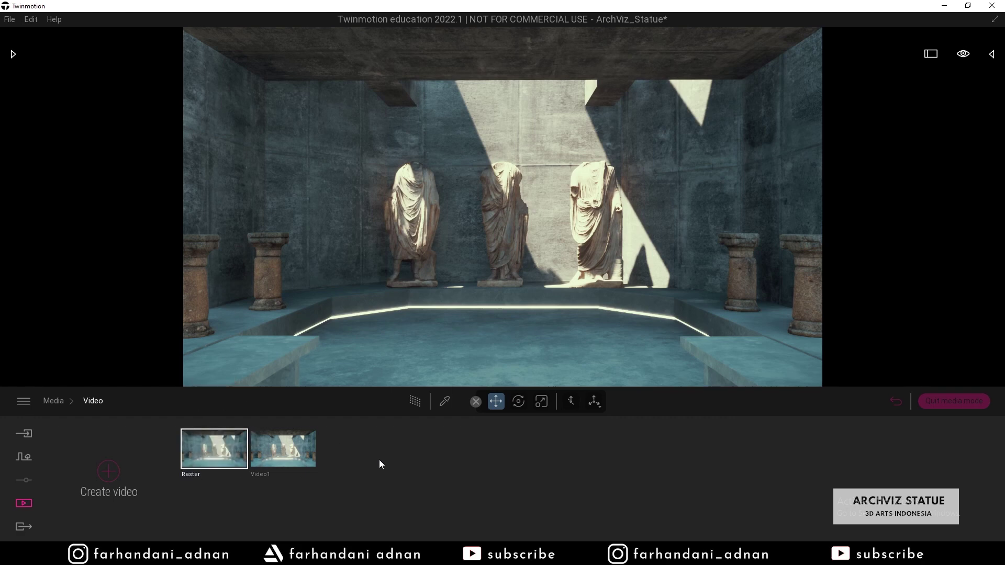
Rename the duplicated Video1 as Path Tracer
{"action": "left_click", "coordinate": [284, 423]}
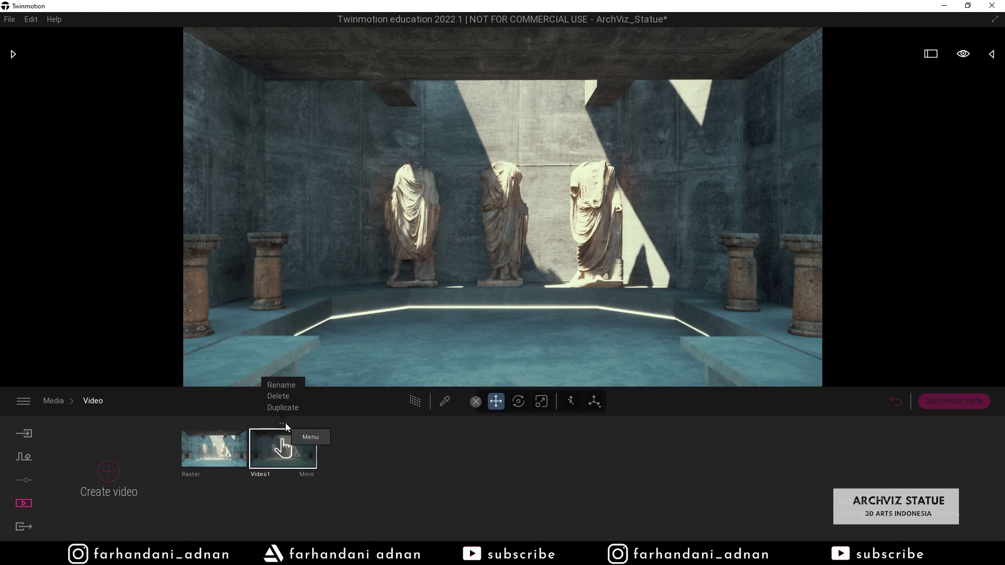
{"action": "left_click", "coordinate": [287, 386]}
{"action": "type", "text": "Path R"}
{"action": "key", "text": "BackSpace"}
{"action": "type", "text": "Tracer"}
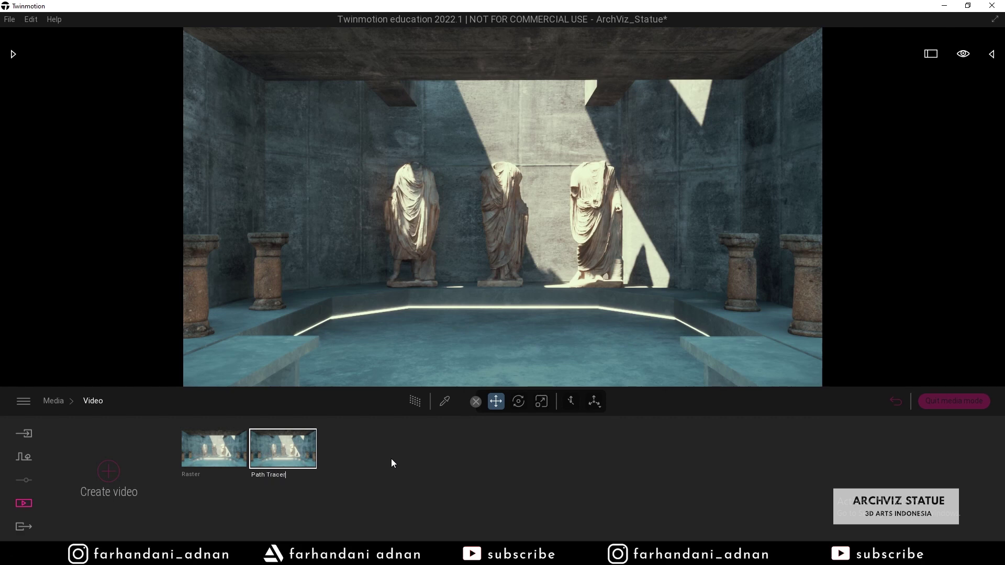
{"action": "key", "text": "Return"}
Enable path tracing on both keyframes of the Path Tracer video
{"action": "double_click", "coordinate": [289, 455]}
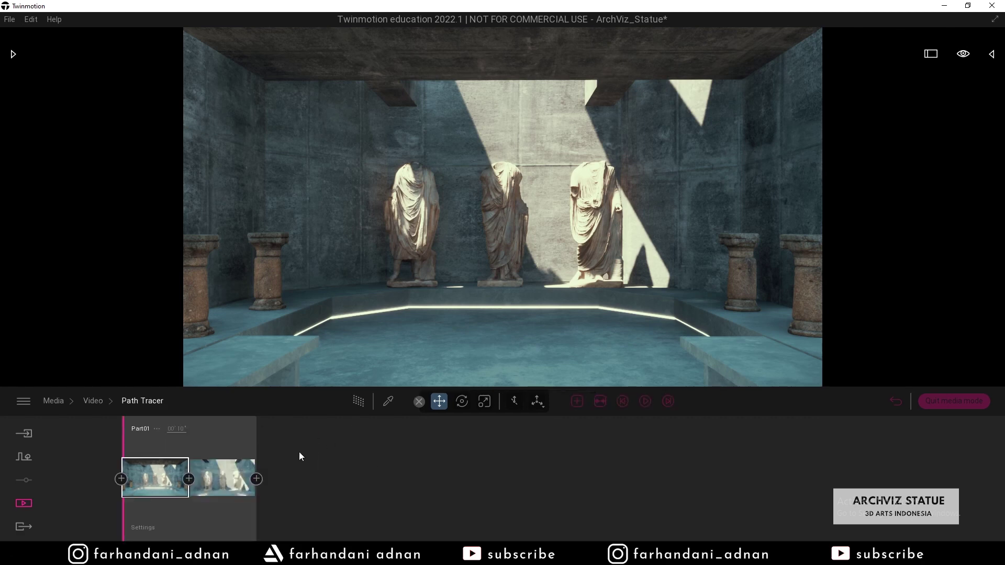
{"action": "left_click", "coordinate": [359, 402]}
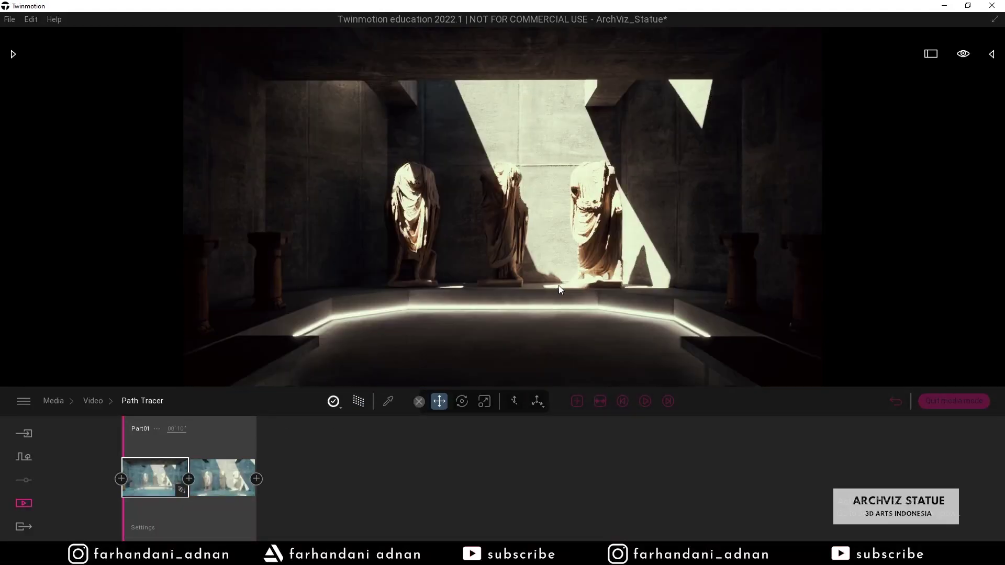
{"action": "left_click", "coordinate": [212, 477]}
{"action": "left_click", "coordinate": [360, 406]}
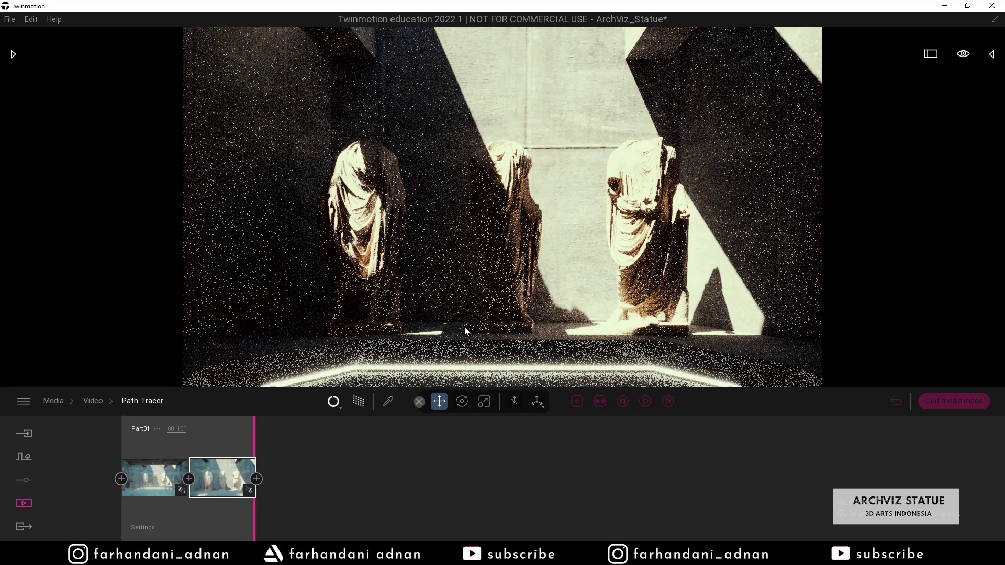
Check the Path Tracer video's settings categories and the quality preset used for its path tracing
{"action": "left_click", "coordinate": [144, 527]}
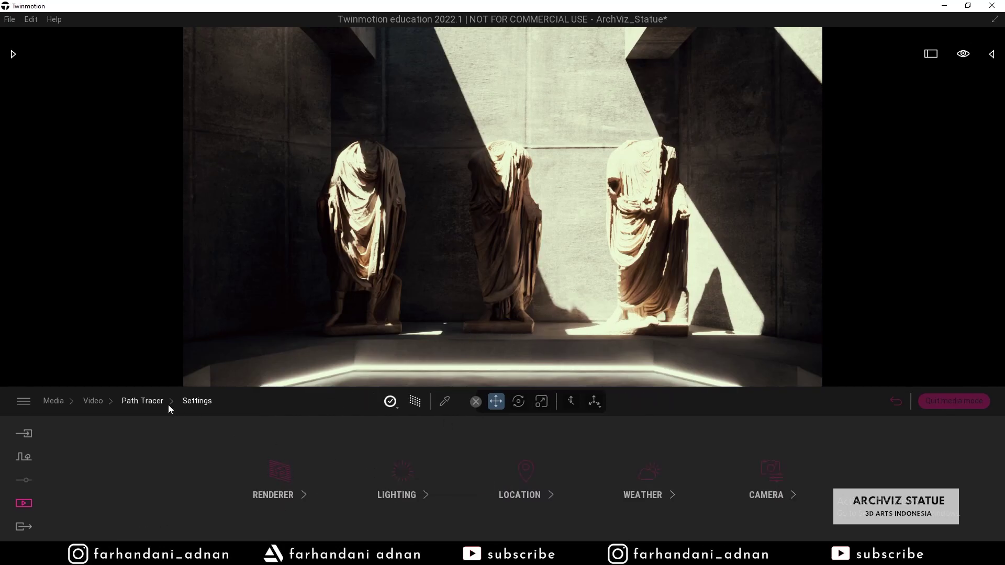
{"action": "left_click", "coordinate": [148, 401]}
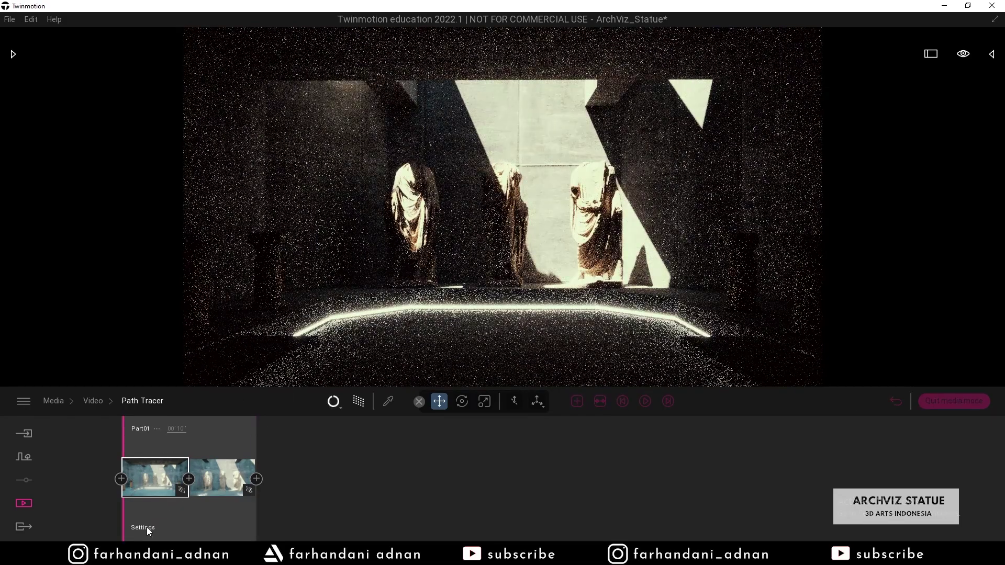
{"action": "left_click", "coordinate": [335, 406]}
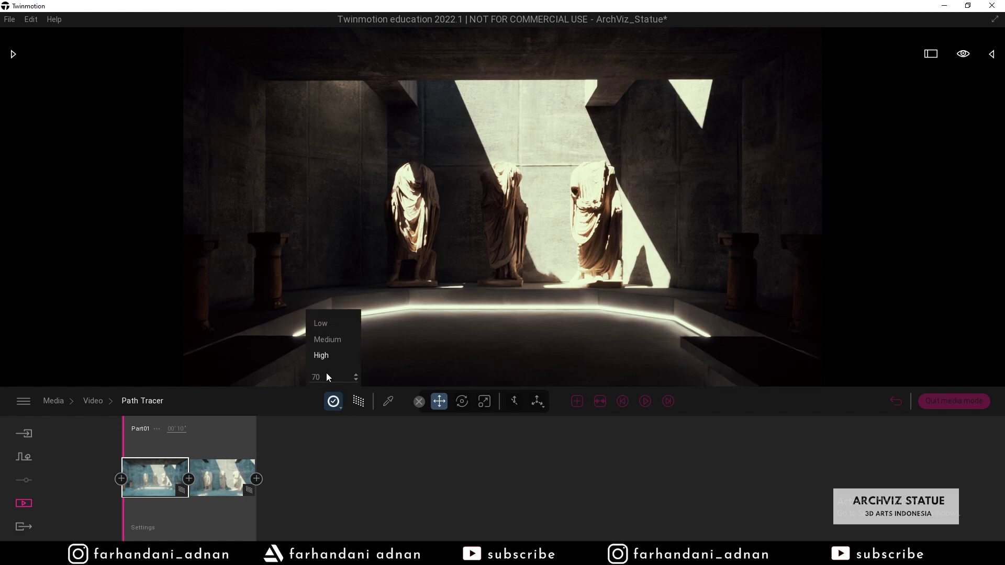
{"action": "left_click", "coordinate": [334, 402]}
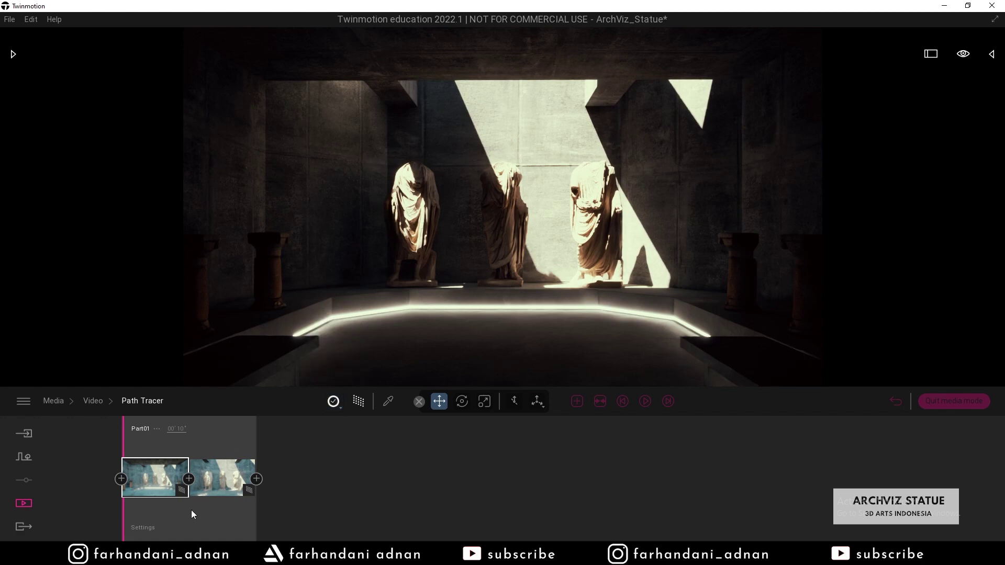
Adjust the exposure and sun intensity in the lighting settings of the Path Tracer video's first keyframe
{"action": "left_click", "coordinate": [145, 527]}
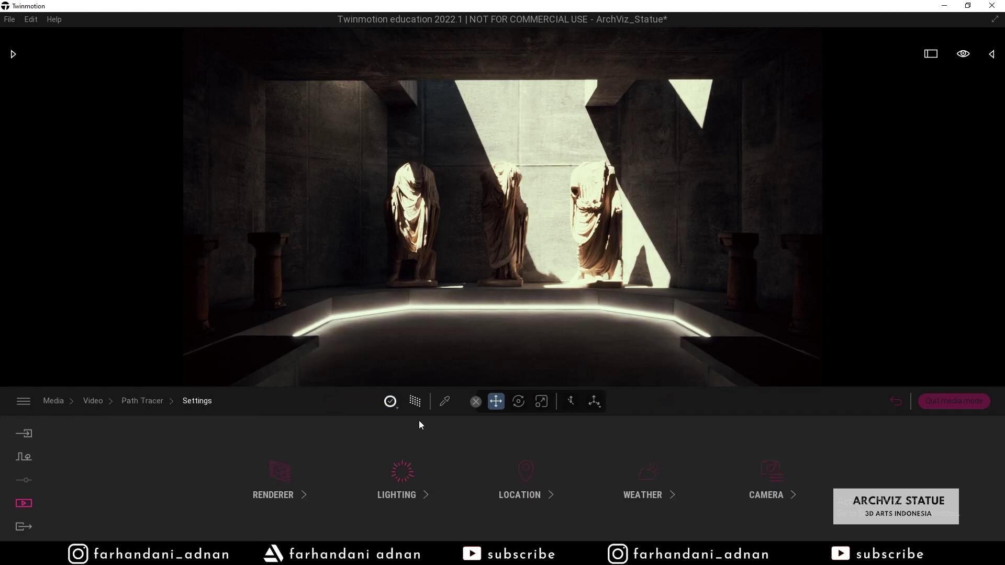
{"action": "left_click", "coordinate": [402, 474]}
{"action": "left_click_drag", "start_coordinate": [328, 473], "coordinate": [323, 469]}
{"action": "mouse_move", "coordinate": [574, 472]}
{"action": "left_mouse_down"}
{"action": "mouse_move", "coordinate": [564, 502]}
{"action": "mouse_move", "coordinate": [571, 473]}
{"action": "left_mouse_up"}
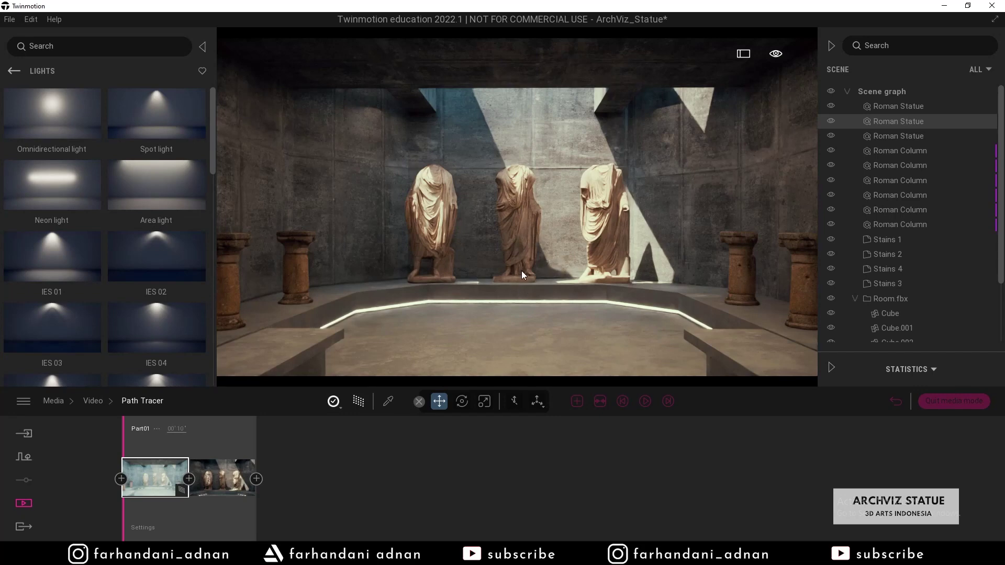
Enable path tracing on the Path Tracer video's second keyframe and set the first keyframe's ambient lighting to 4
{"action": "left_click", "coordinate": [227, 466]}
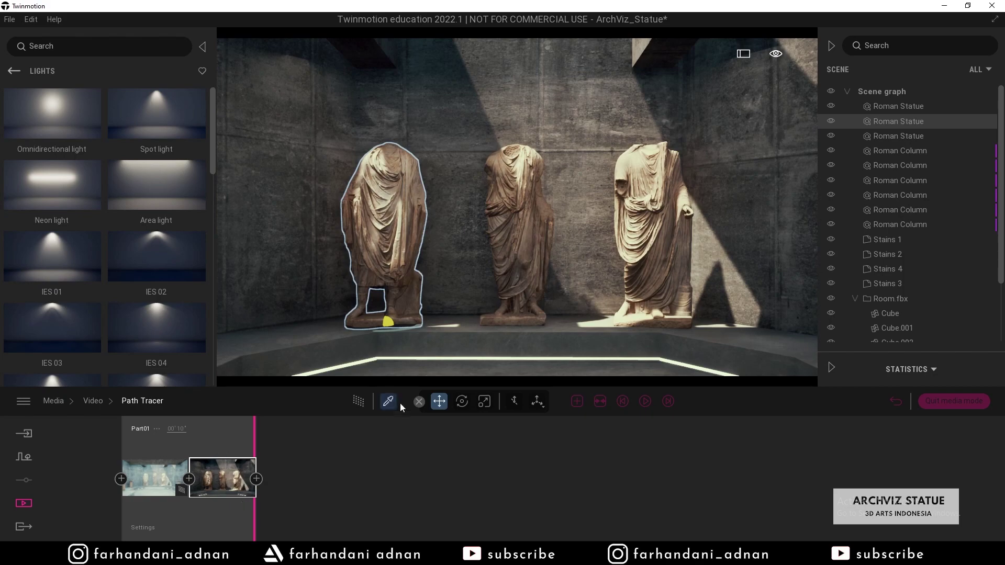
{"action": "left_click", "coordinate": [364, 401]}
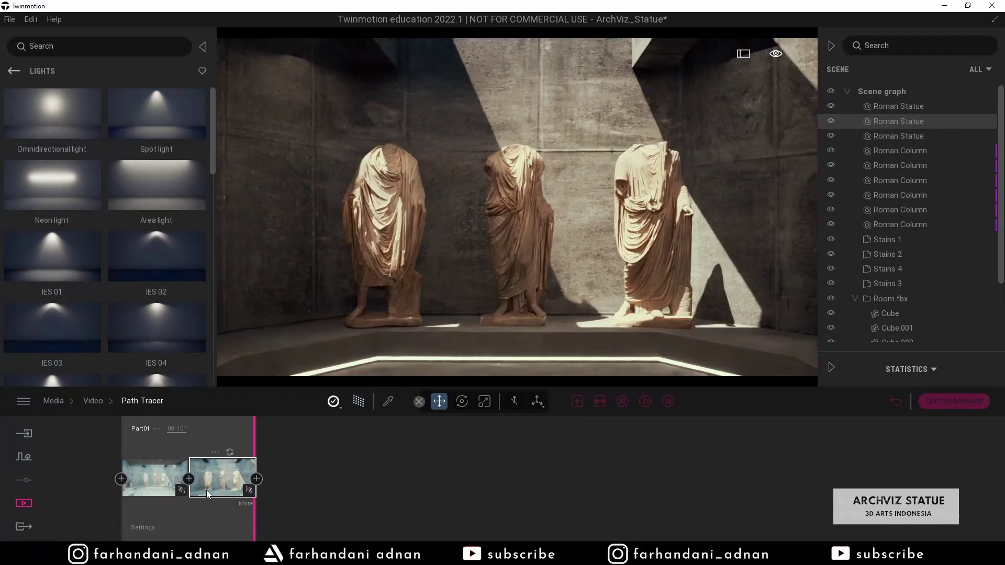
{"action": "left_click", "coordinate": [160, 474]}
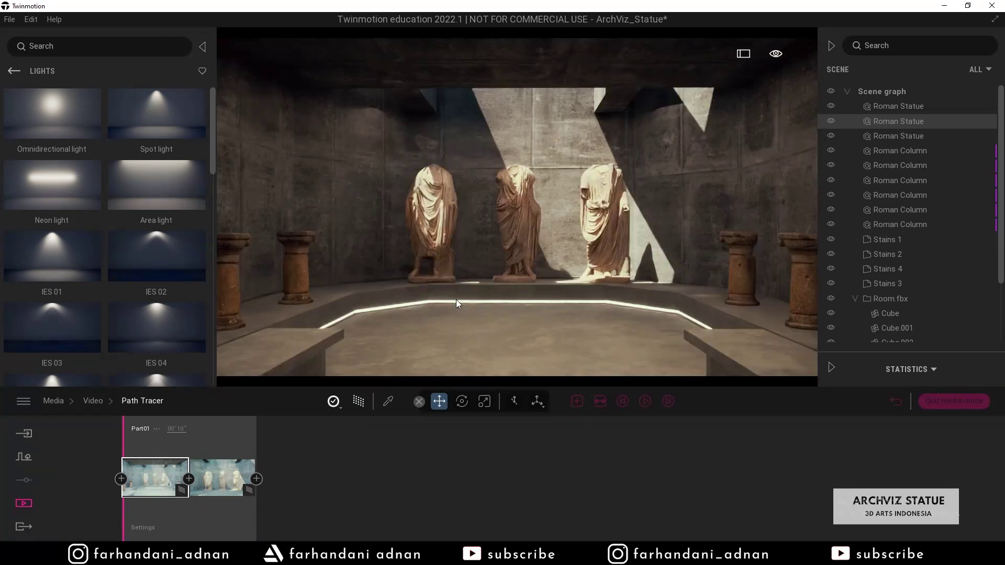
{"action": "left_click", "coordinate": [156, 529]}
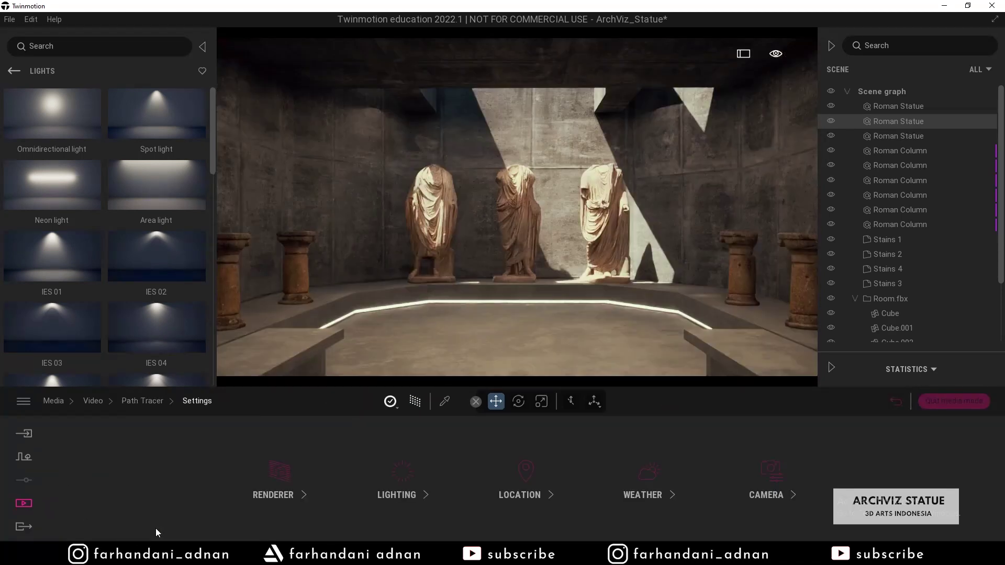
{"action": "left_click", "coordinate": [399, 472]}
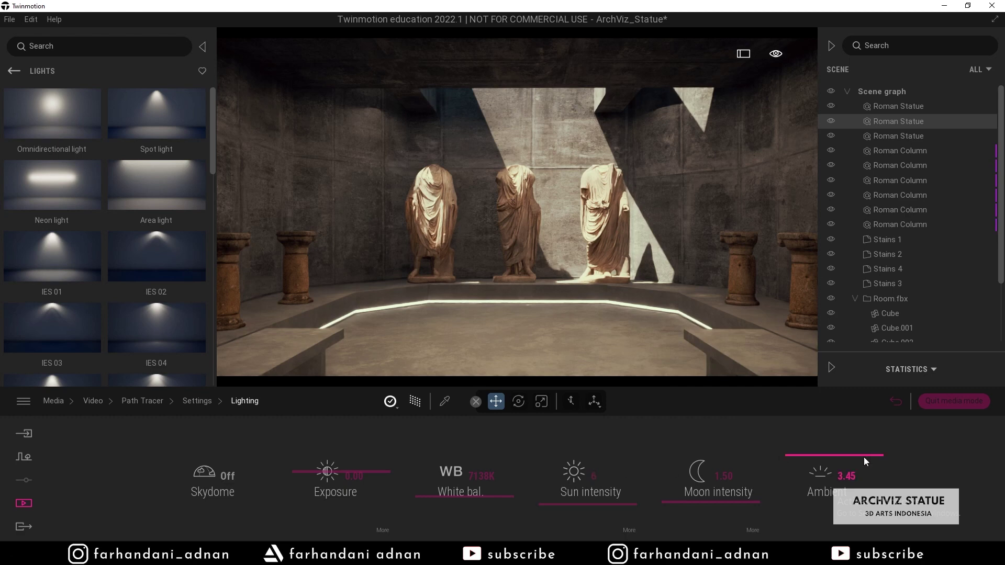
{"action": "left_click", "coordinate": [859, 482]}
{"action": "type", "text": "4"}
{"action": "key", "text": "Return"}
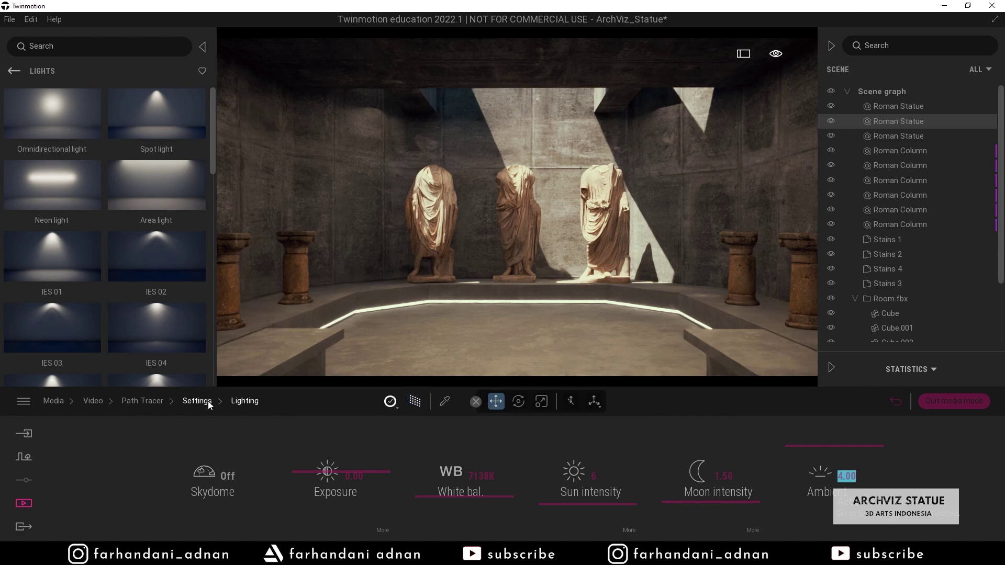
Leave media mode and inspect the intensity setting of the area light in the room
{"action": "left_click", "coordinate": [932, 396]}
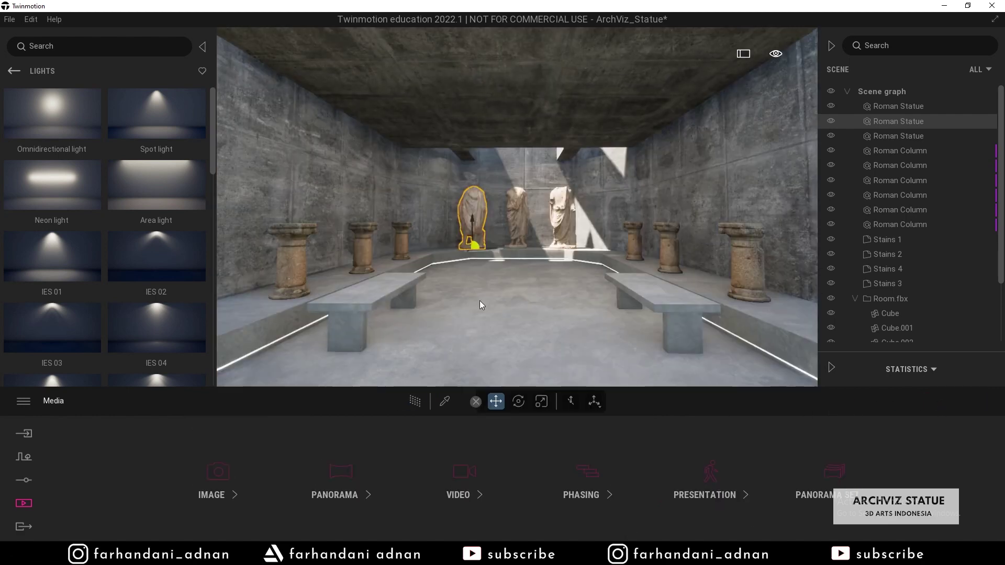
{"action": "right_click_drag", "start_coordinate": [507, 244], "coordinate": [507, 226]}
{"action": "scroll", "coordinate": [863, 277], "scroll_direction": "down", "scroll_amount": 3}
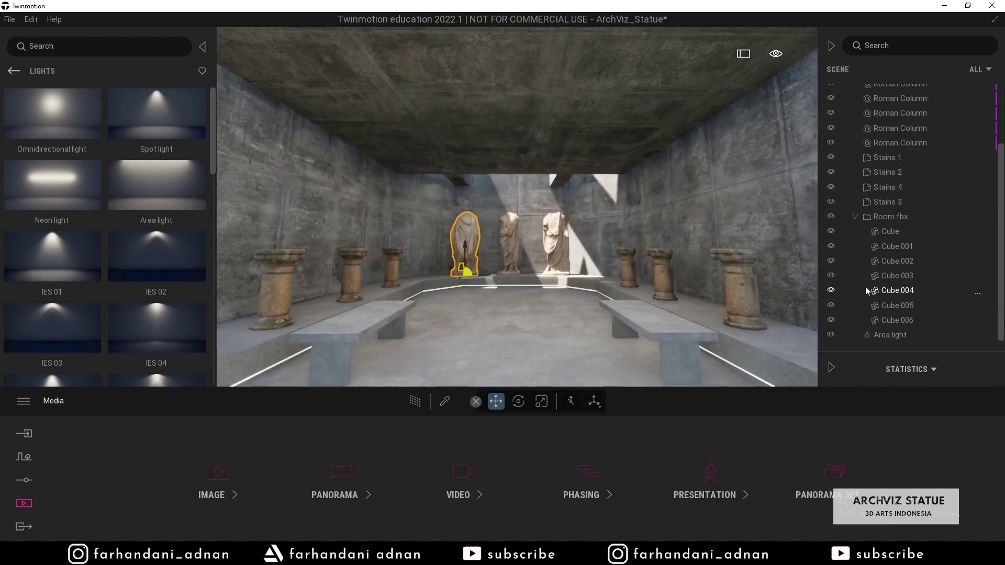
{"action": "left_click", "coordinate": [890, 334]}
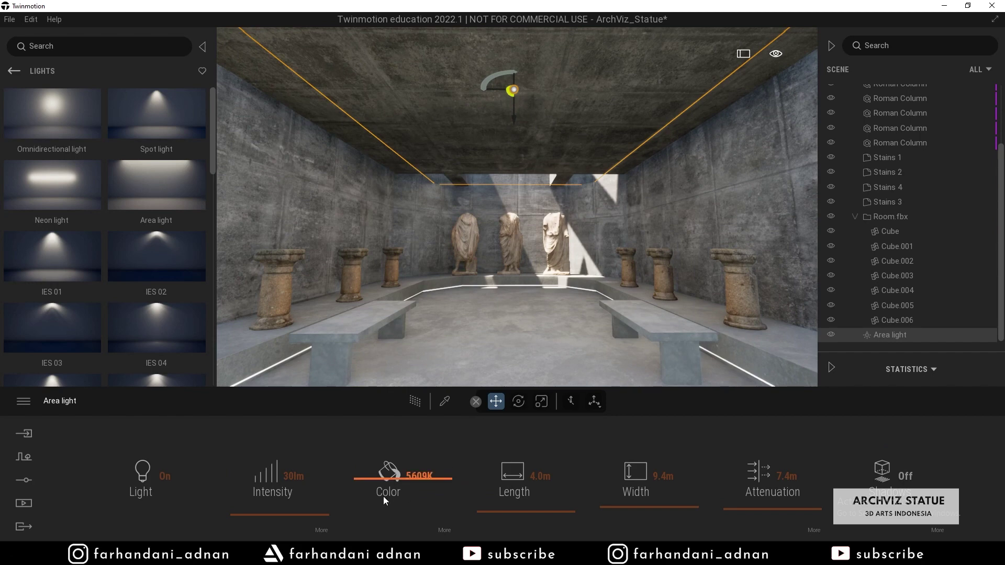
{"action": "left_click", "coordinate": [294, 476]}
{"action": "left_click", "coordinate": [327, 471]}
{"action": "left_click", "coordinate": [29, 502]}
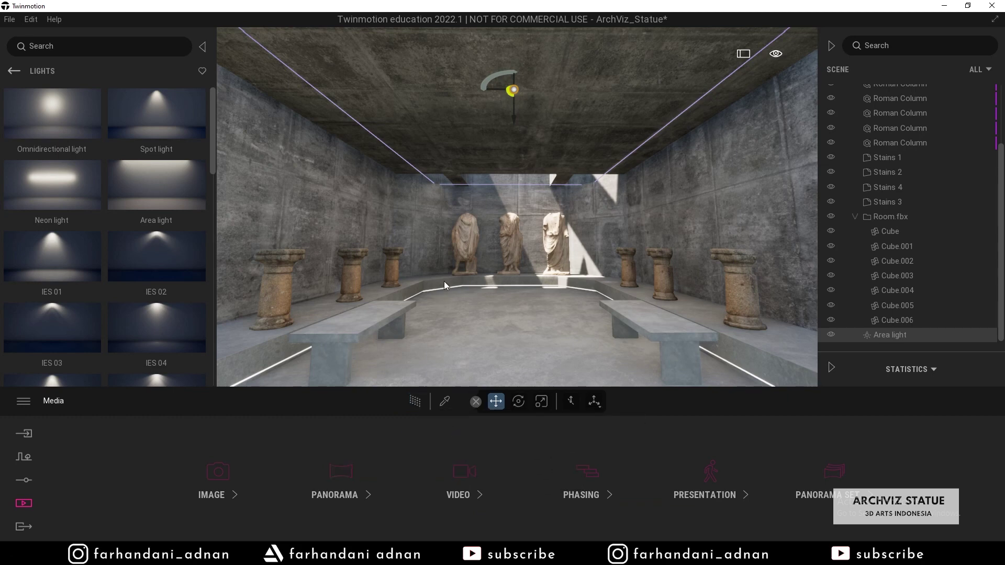
Set the path tracer's High preset to 125 samples per pixel in the preferences
{"action": "left_click", "coordinate": [31, 19]}
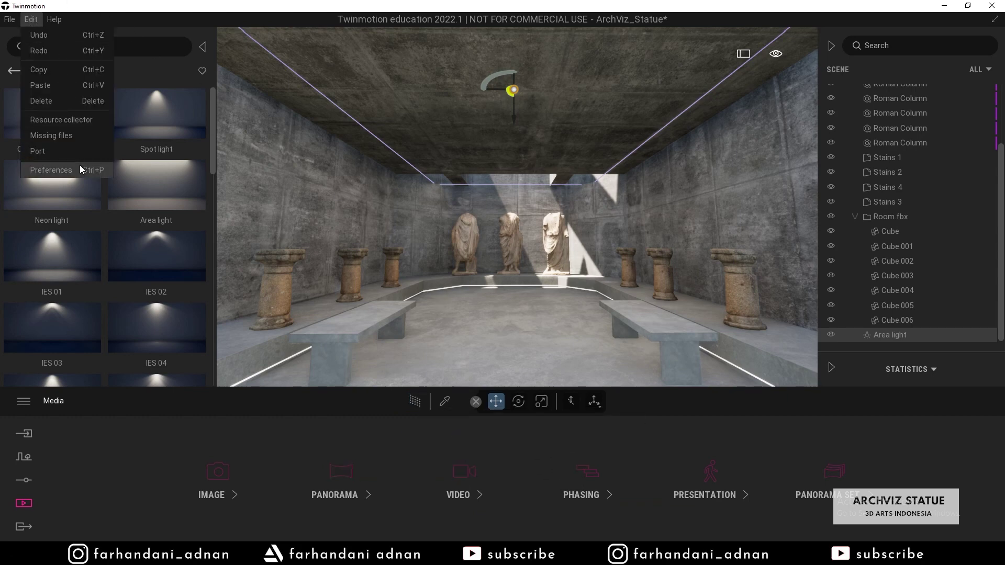
{"action": "left_click", "coordinate": [51, 170]}
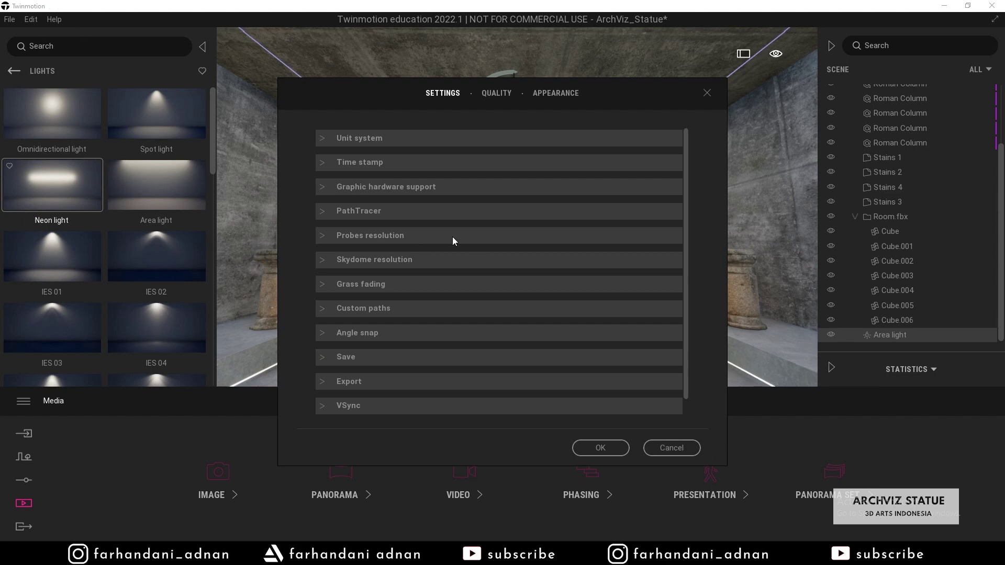
{"action": "left_click", "coordinate": [326, 212]}
{"action": "scroll", "coordinate": [508, 276], "scroll_direction": "down", "scroll_amount": 1}
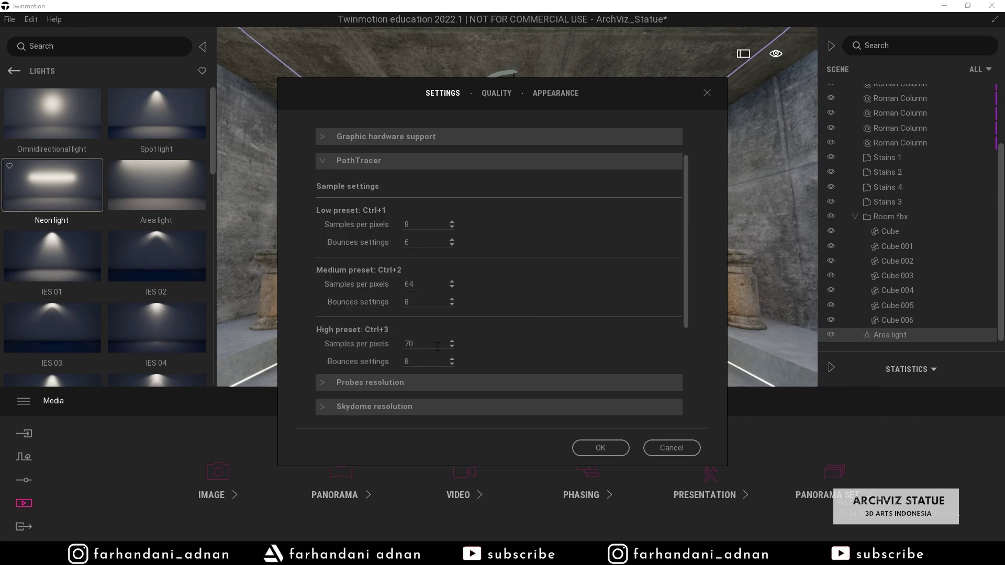
{"action": "left_click", "coordinate": [421, 341]}
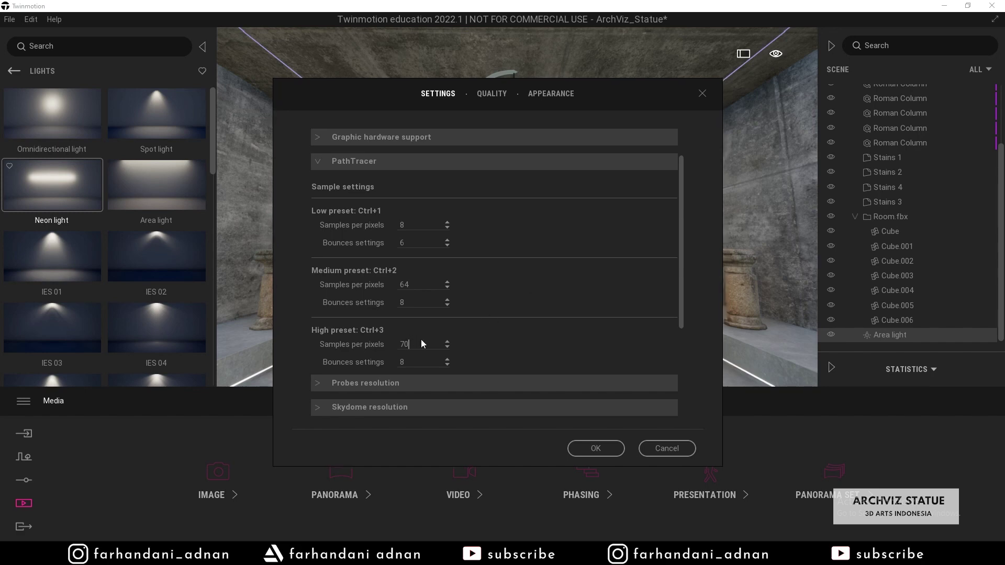
{"action": "type", "text": "125"}
{"action": "left_click", "coordinate": [602, 450]}
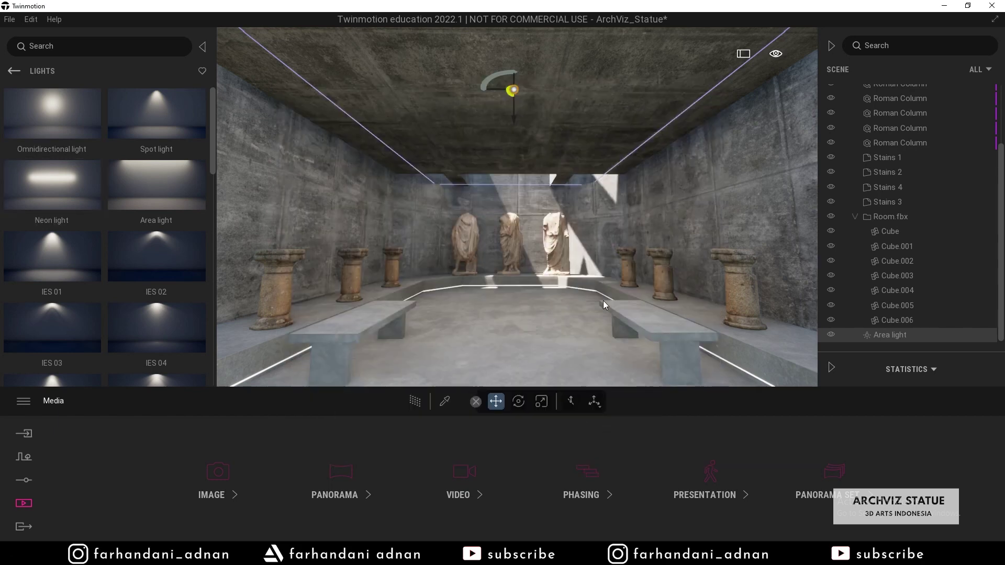
Preview the room with path tracing at the High preset and turn path tracing off again
{"action": "left_click", "coordinate": [421, 403]}
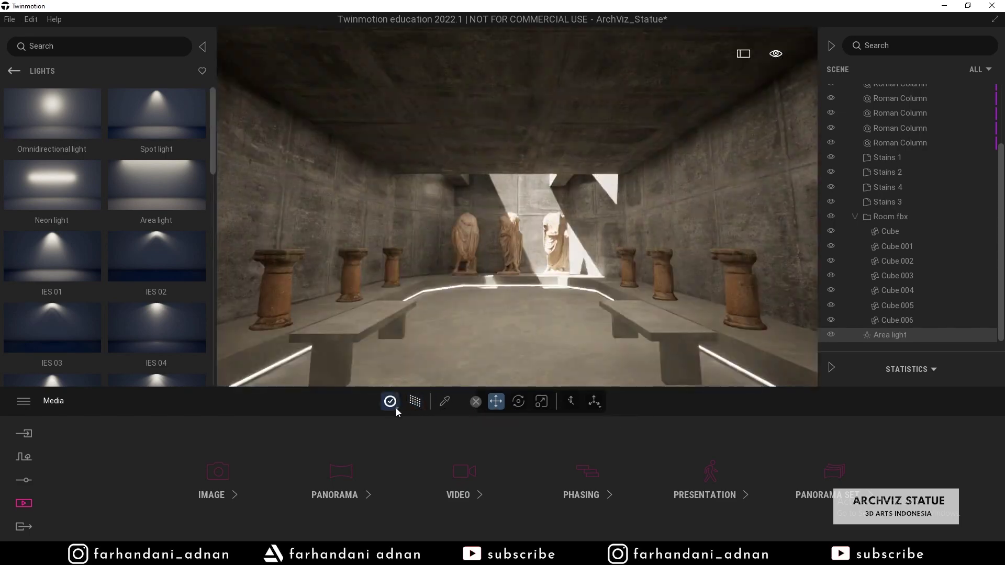
{"action": "left_click", "coordinate": [395, 408]}
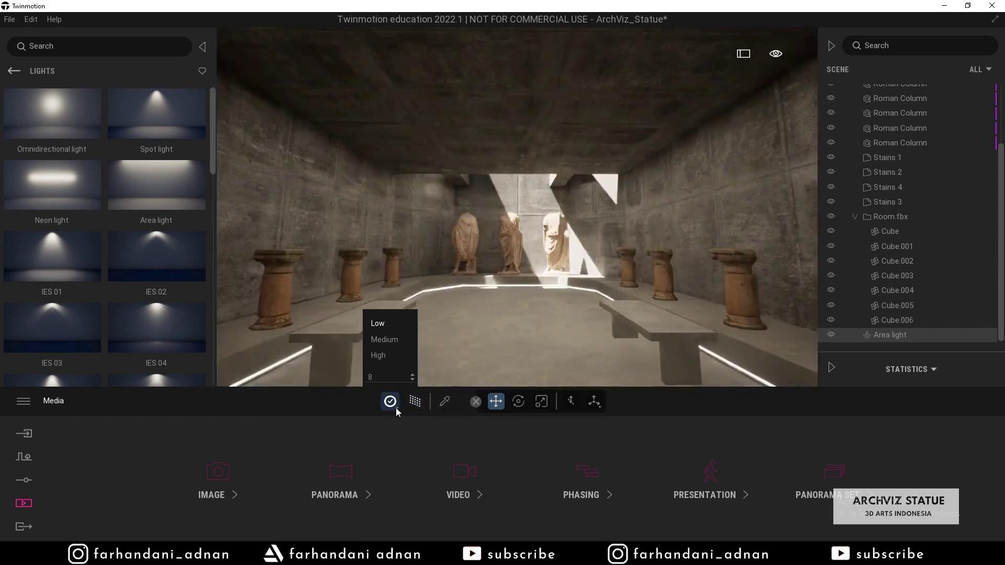
{"action": "left_click", "coordinate": [378, 355]}
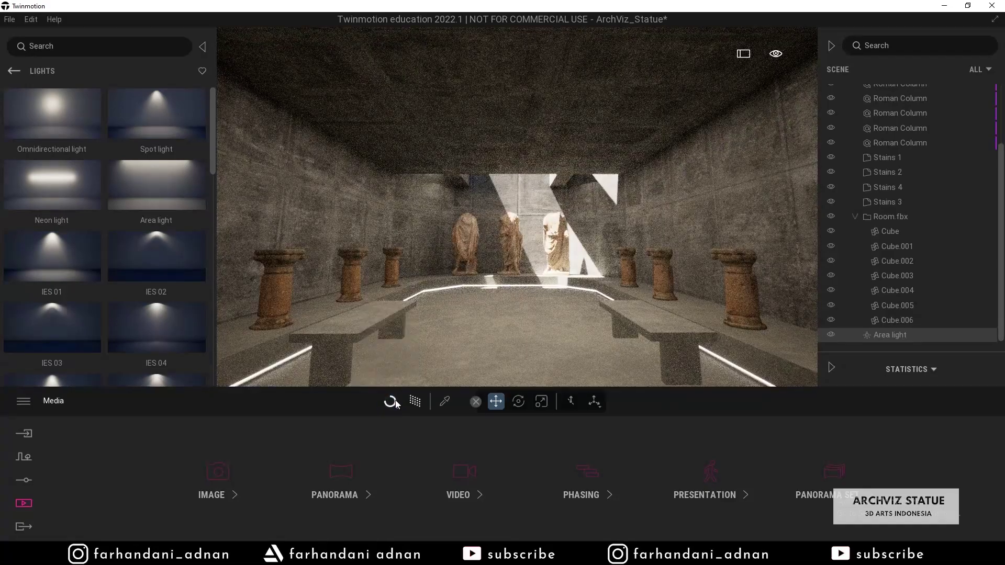
{"action": "left_click", "coordinate": [390, 402]}
{"action": "left_click", "coordinate": [390, 401]}
Move the left Roman statue outward toward the side wall and rotate it by about -40°
{"action": "key", "text": "Up"}
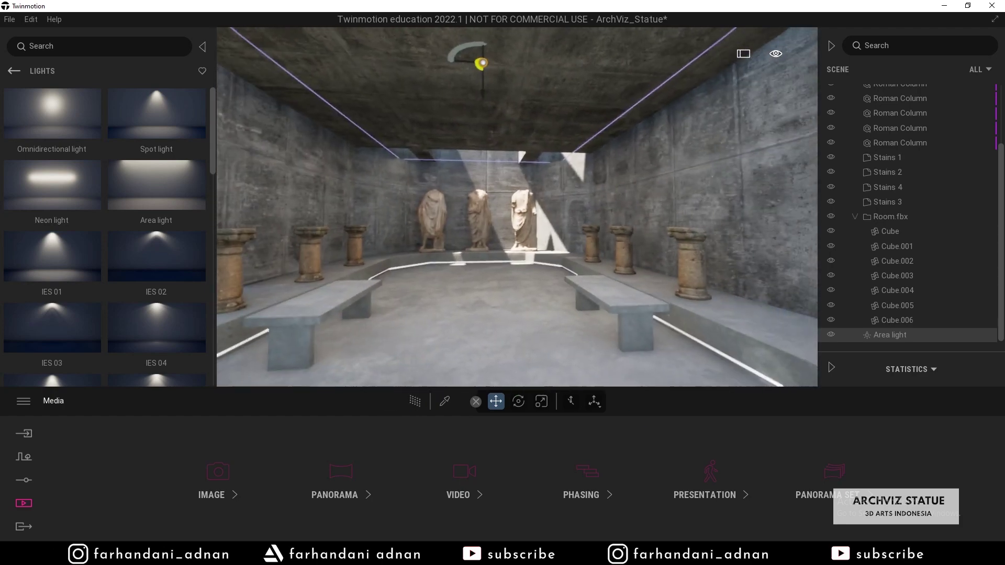
{"action": "key", "text": "Up"}
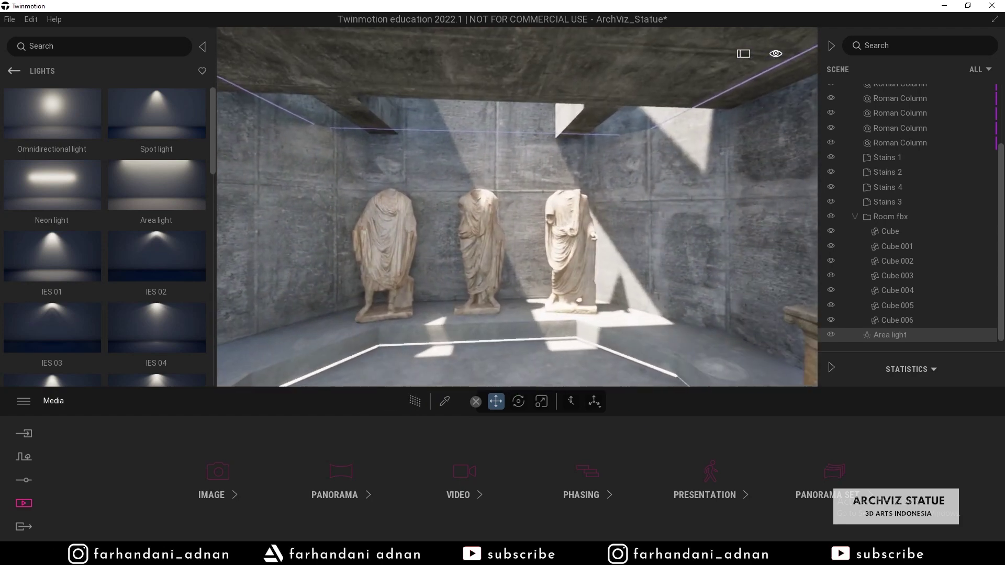
{"action": "key", "text": "Up"}
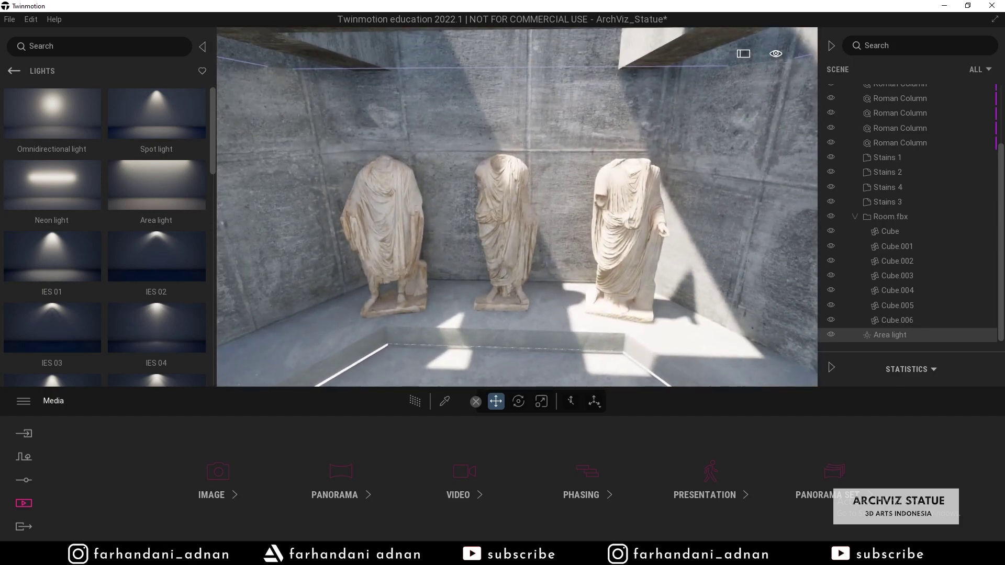
{"action": "left_click", "coordinate": [397, 309]}
{"action": "left_click_drag", "start_coordinate": [409, 307], "coordinate": [364, 342]}
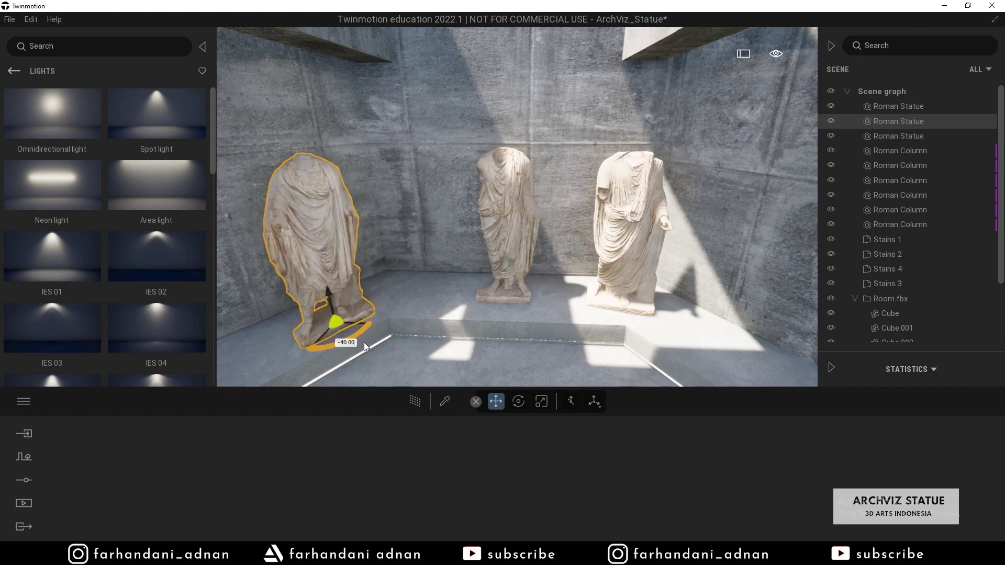
Move the right Roman statue outward toward its side wall and nudge the left statue slightly inward for balanced spacing
{"action": "left_click", "coordinate": [656, 243]}
{"action": "right_click_drag", "start_coordinate": [629, 266], "coordinate": [583, 242]}
{"action": "left_click_drag", "start_coordinate": [546, 265], "coordinate": [616, 291]}
{"action": "right_click_drag", "start_coordinate": [615, 291], "coordinate": [517, 285]}
{"action": "key", "text": "s"}
{"action": "key", "text": "w"}
{"action": "left_click", "coordinate": [630, 286]}
{"action": "left_click_drag", "start_coordinate": [629, 287], "coordinate": [616, 274]}
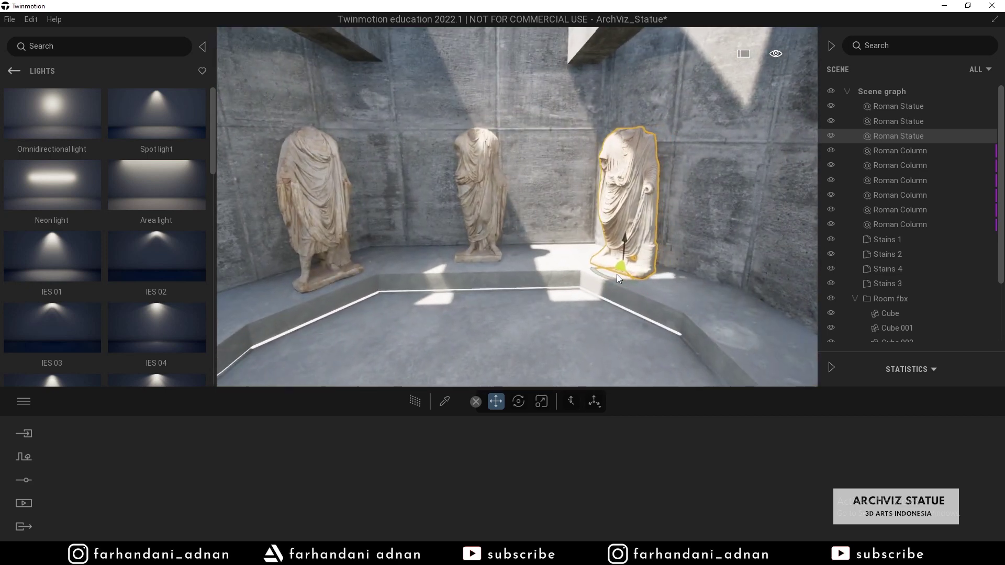
{"action": "left_click", "coordinate": [338, 277]}
{"action": "mouse_move", "coordinate": [342, 279]}
{"action": "left_mouse_down"}
{"action": "mouse_move", "coordinate": [340, 291]}
{"action": "mouse_move", "coordinate": [350, 275]}
{"action": "left_mouse_up"}
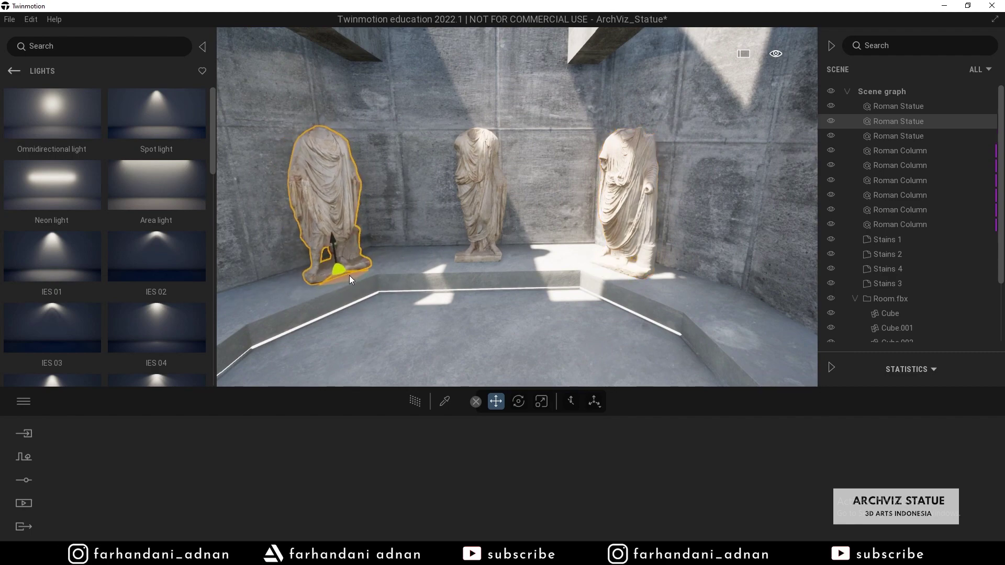
Check the statues' arrangement and the scene's location settings for time of day, month and north offset
{"action": "mouse_move", "coordinate": [517, 265]}
{"action": "right_mouse_down"}
{"action": "mouse_move", "coordinate": [528, 222]}
{"action": "mouse_move", "coordinate": [525, 237]}
{"action": "mouse_move", "coordinate": [484, 254]}
{"action": "mouse_move", "coordinate": [501, 263]}
{"action": "mouse_move", "coordinate": [502, 248]}
{"action": "mouse_move", "coordinate": [507, 275]}
{"action": "right_mouse_up"}
{"action": "key", "text": "s"}
{"action": "key", "text": "w"}
{"action": "left_click", "coordinate": [23, 480]}
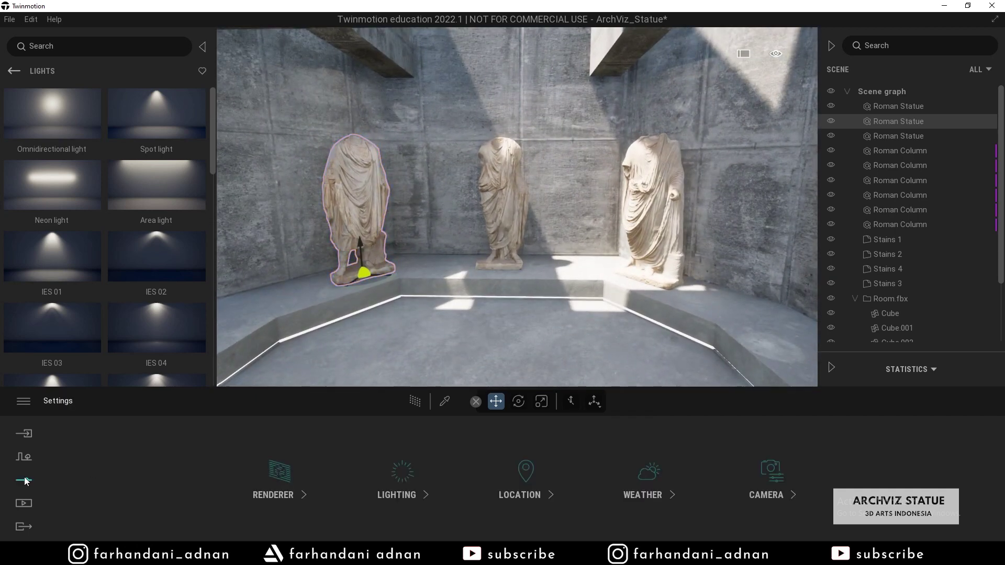
{"action": "left_click", "coordinate": [523, 474]}
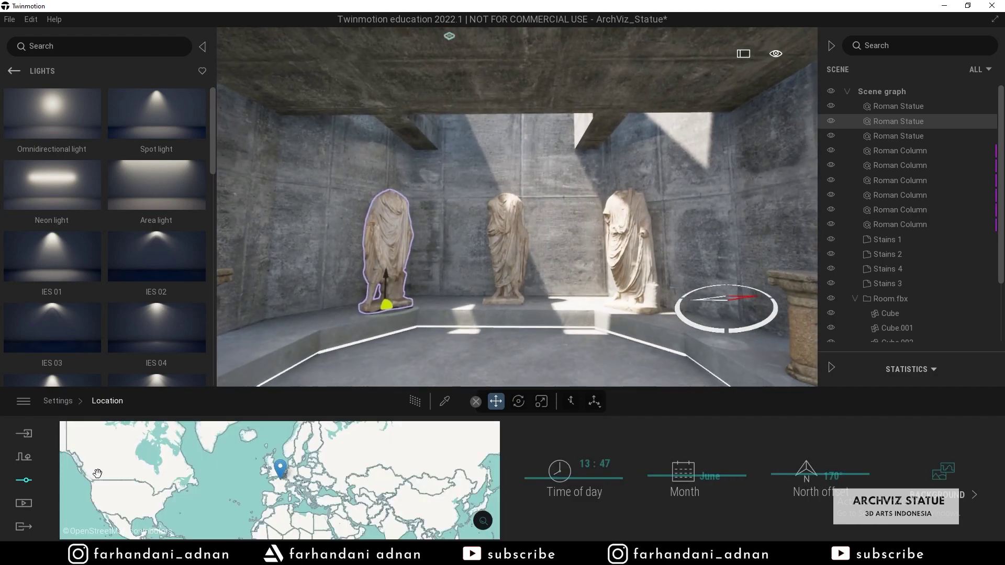
Open the Path Tracer video, bring up the export setup and cancel the folder selection for the Raster video export
{"action": "left_click", "coordinate": [25, 503]}
{"action": "left_click", "coordinate": [469, 472]}
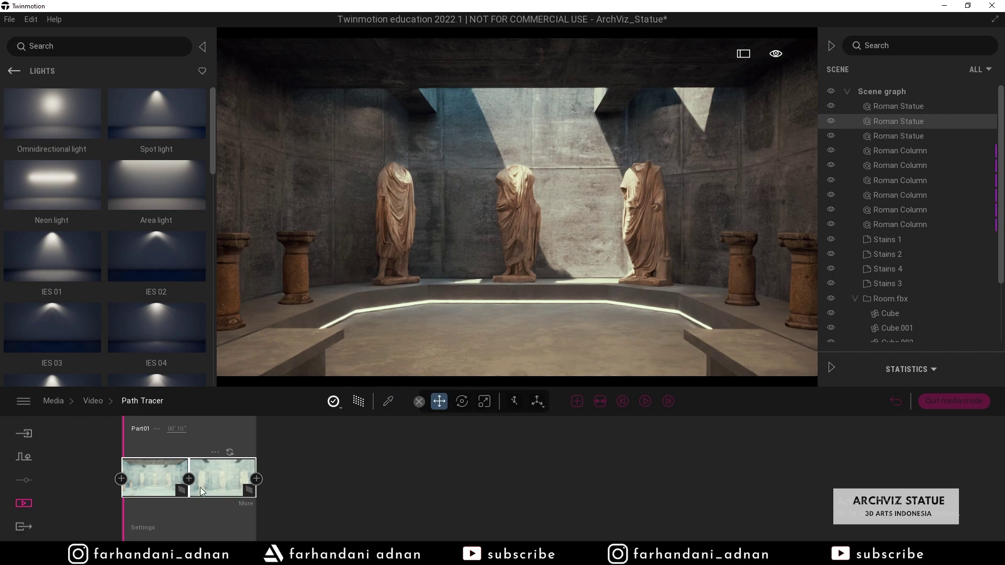
{"action": "left_click", "coordinate": [23, 527]}
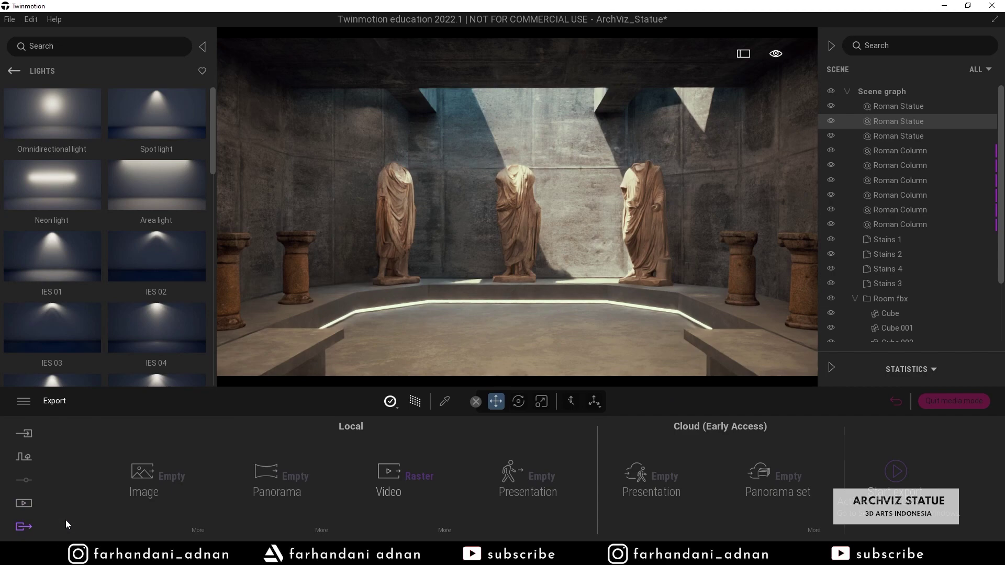
{"action": "left_click", "coordinate": [896, 471]}
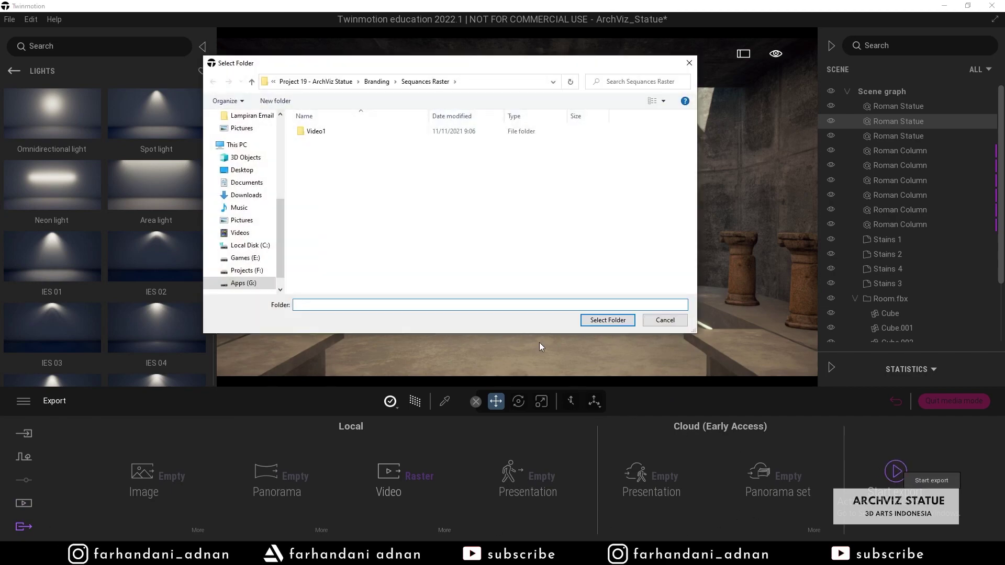
{"action": "left_click", "coordinate": [675, 322]}
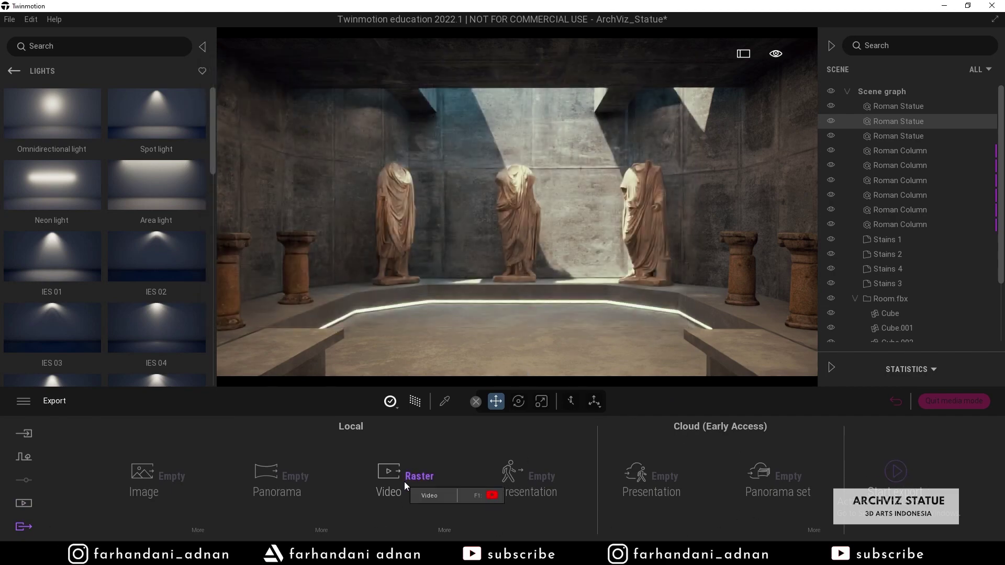
Replace the Raster video with the Path Tracer video as the only video selected for export
{"action": "left_click", "coordinate": [405, 480]}
{"action": "left_click", "coordinate": [205, 159]}
{"action": "left_click", "coordinate": [889, 497]}
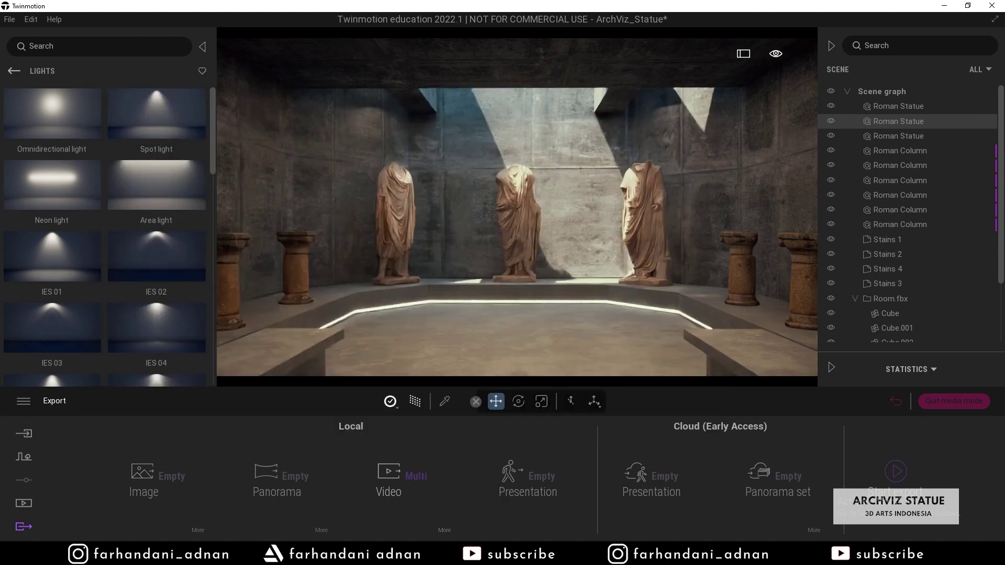
{"action": "left_click", "coordinate": [420, 479]}
{"action": "left_click", "coordinate": [128, 152]}
Start the export and create a folder named "Sequances Path Tracer" inside the Branding folder
{"action": "left_click", "coordinate": [896, 472]}
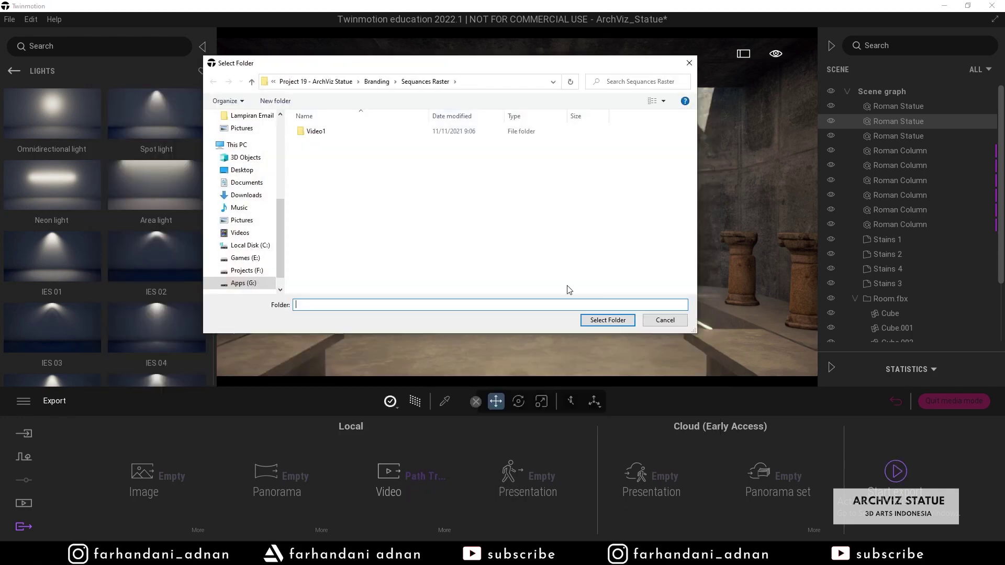
{"action": "left_click", "coordinate": [377, 81]}
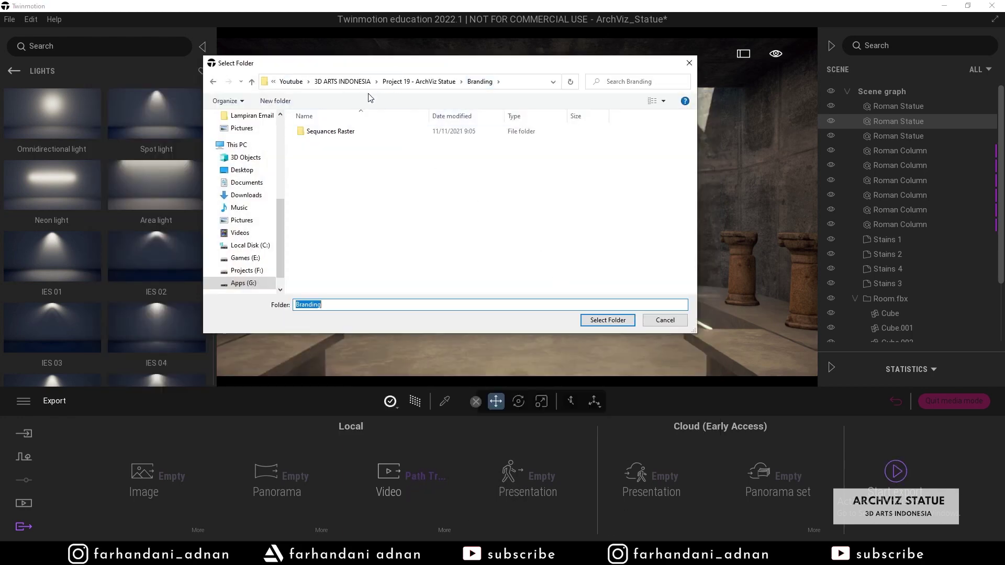
{"action": "left_click", "coordinate": [275, 101]}
{"action": "type", "text": "Sequances"}
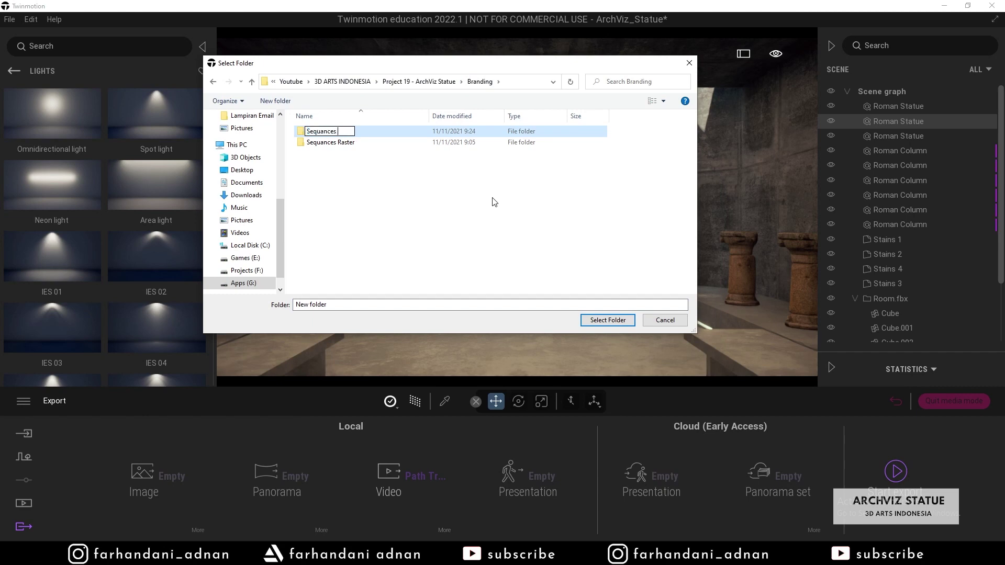
{"action": "type", "text": " Path Tracer"}
{"action": "left_click", "coordinate": [494, 202]}
Export the Path Tracer video into the "Sequances Path Tracer" folder
{"action": "left_click", "coordinate": [394, 140]}
{"action": "double_click", "coordinate": [391, 135]}
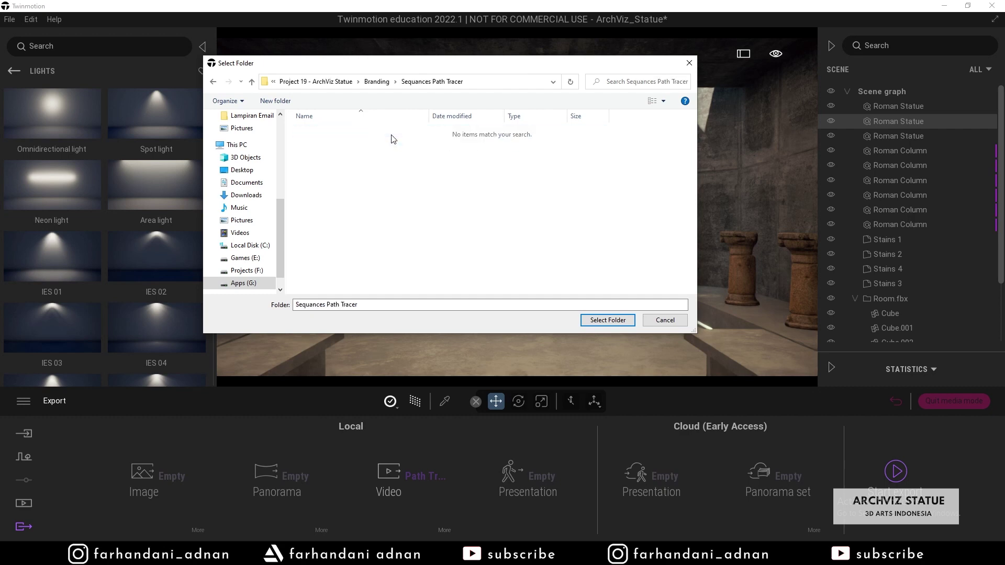
{"action": "left_click", "coordinate": [607, 320]}
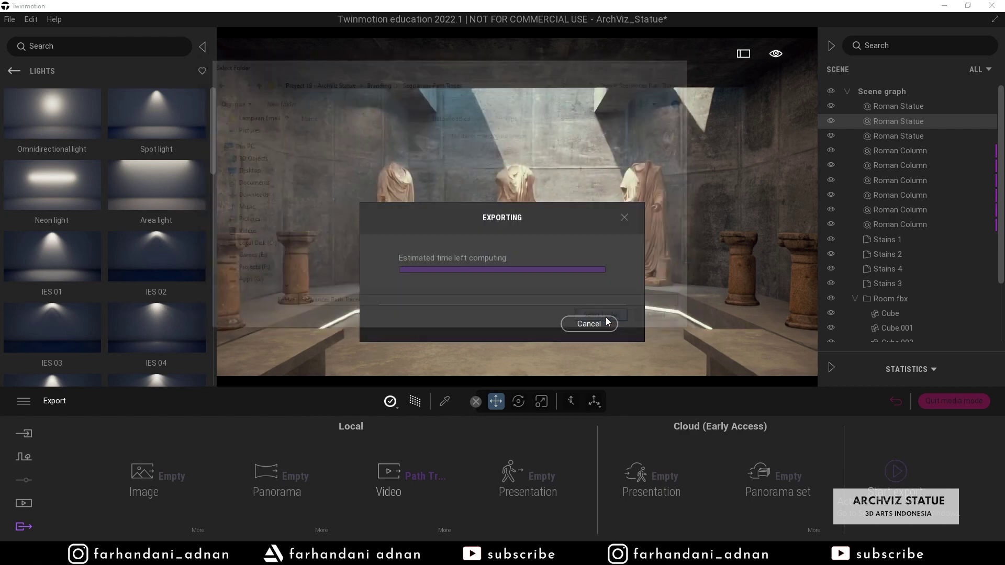